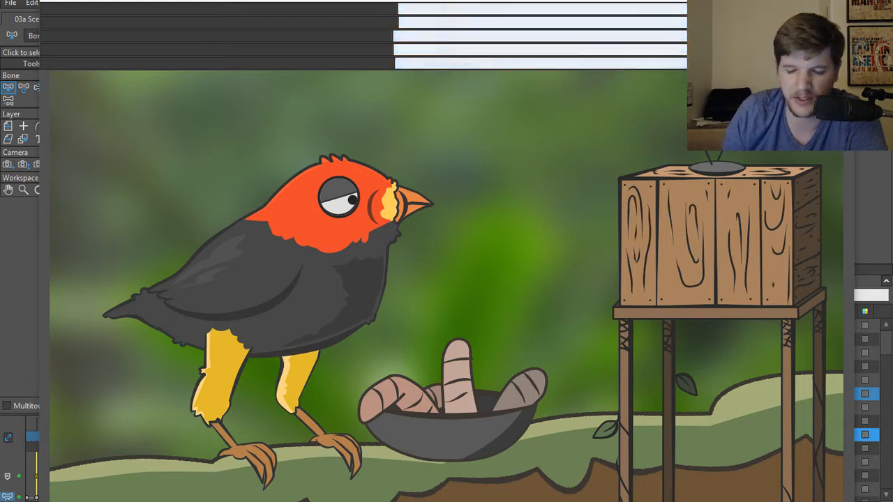
Switch to Premiere Pro and save the SillyBirdMarch project
{"action": "left_click", "coordinate": [640, 494]}
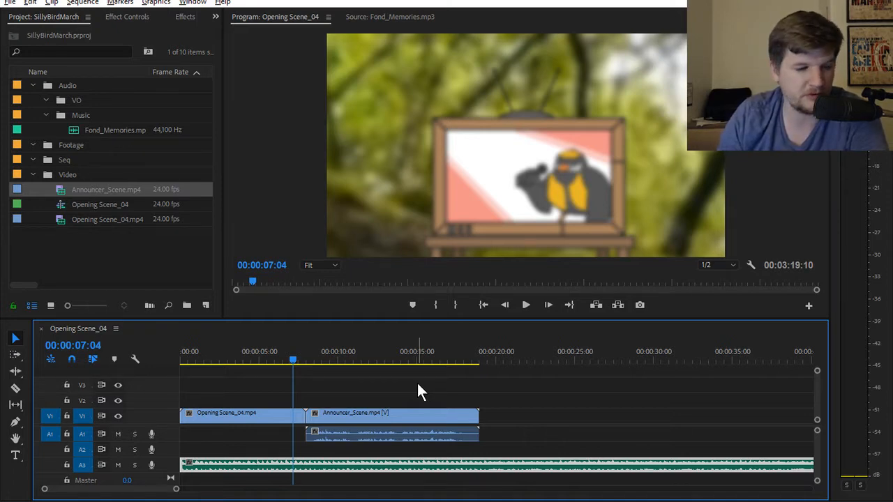
{"action": "key", "text": "ctrl+s"}
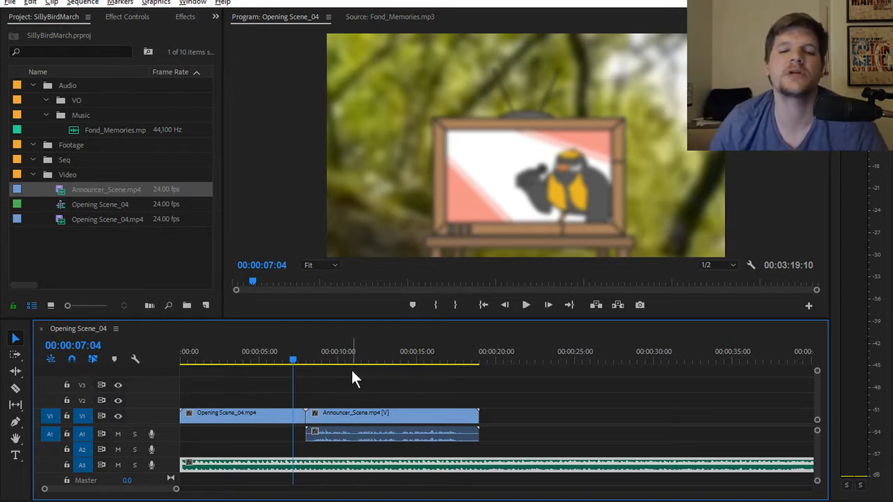
Play the Opening Scene_04 sequence from the start past the transition into the announcer clip
{"action": "left_click_drag", "start_coordinate": [290, 360], "coordinate": [102, 356]}
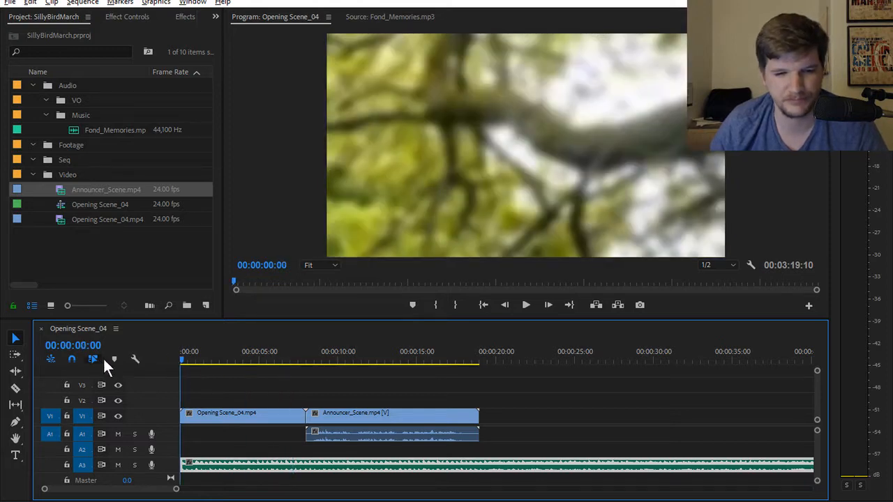
{"action": "key", "text": "space"}
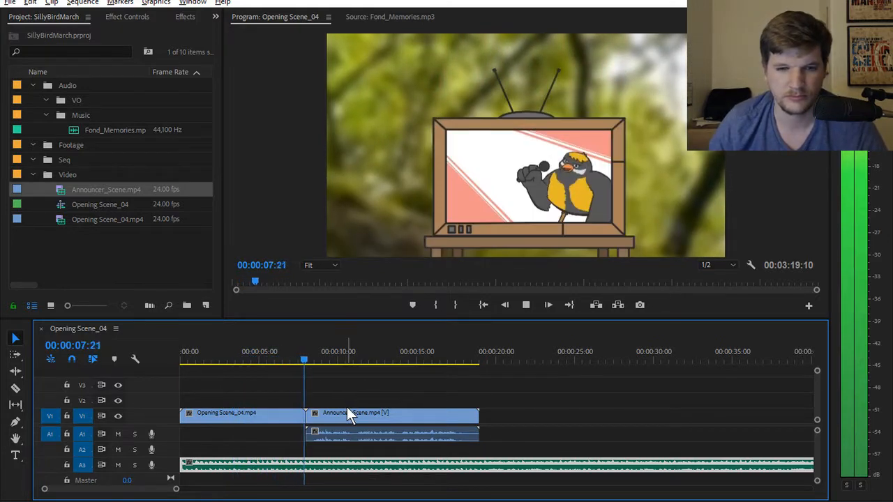
{"action": "key", "text": "space"}
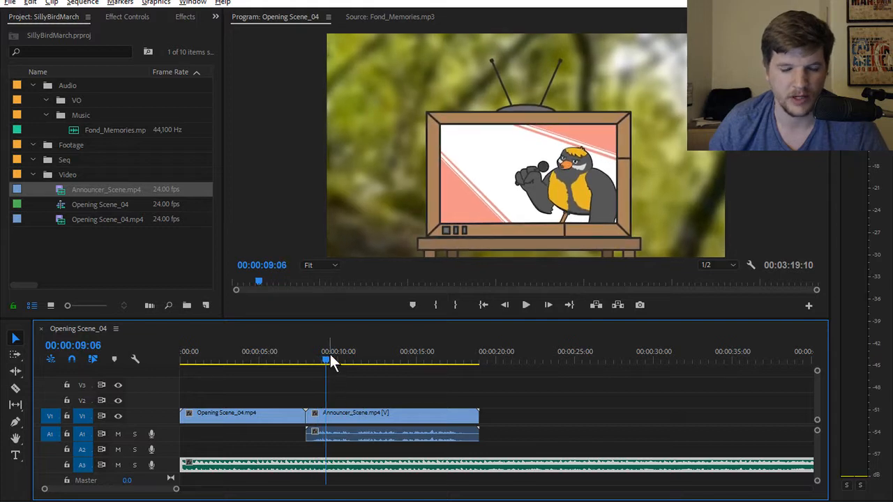
Try cutting Opening Scene_04.mp4 at 00:00:07:06 and ripple-deleting the piece before the announcer clip
{"action": "left_click_drag", "start_coordinate": [329, 354], "coordinate": [297, 361]}
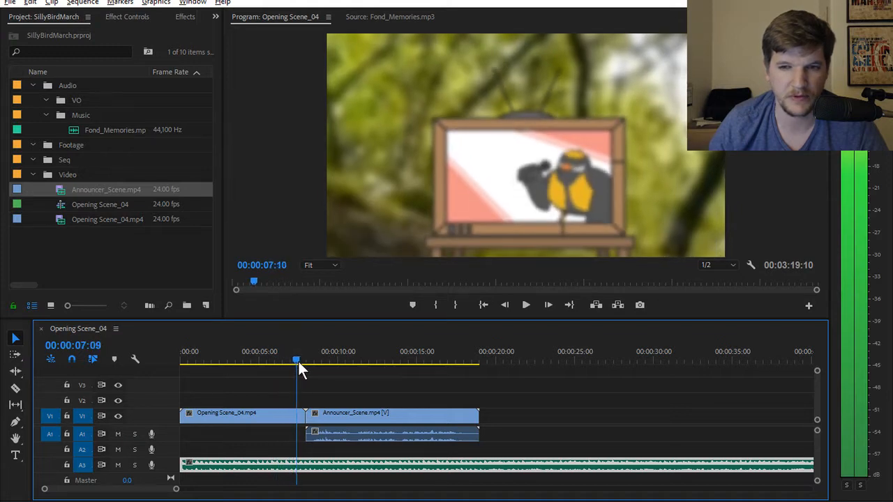
{"action": "key", "text": "c"}
{"action": "left_click", "coordinate": [299, 418]}
{"action": "key", "text": "v"}
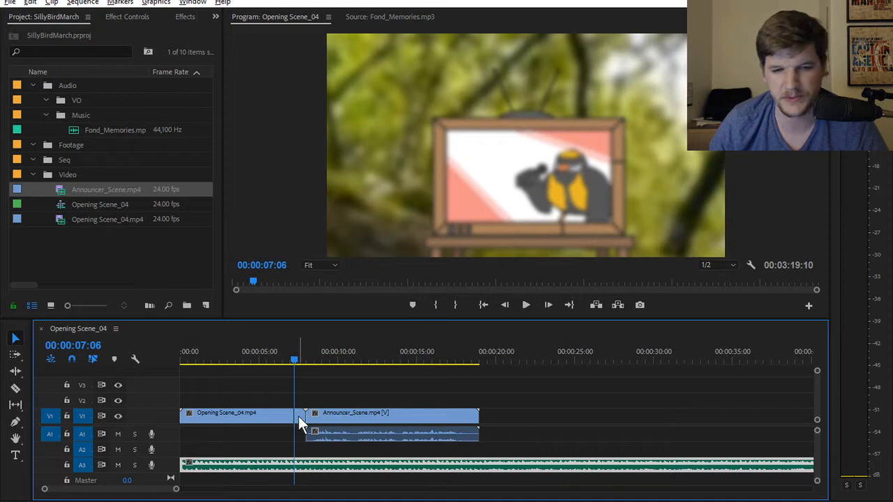
{"action": "left_click", "coordinate": [298, 418]}
{"action": "key", "text": "shift+Delete"}
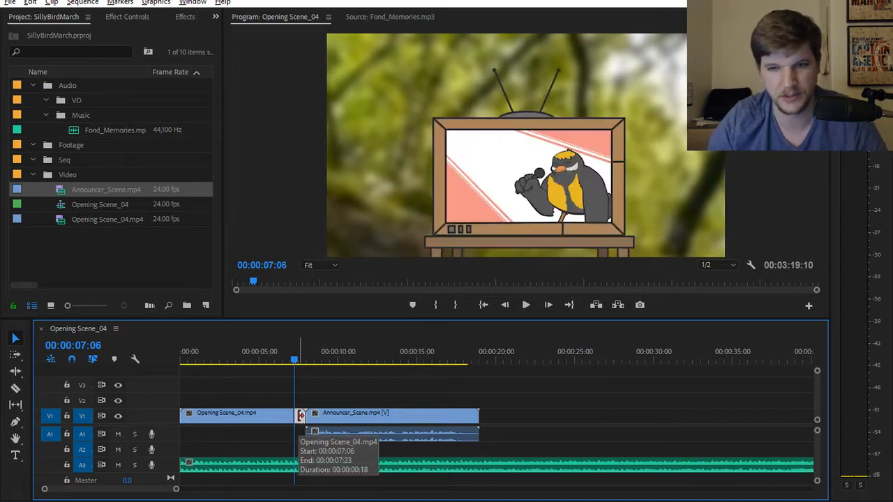
Compare the frames around the new join one by one and undo the ripple delete
{"action": "key", "text": "Right"}
{"action": "key", "text": "Right"}
{"action": "key", "text": "Right"}
{"action": "key", "text": "Right"}
{"action": "key", "text": "Right"}
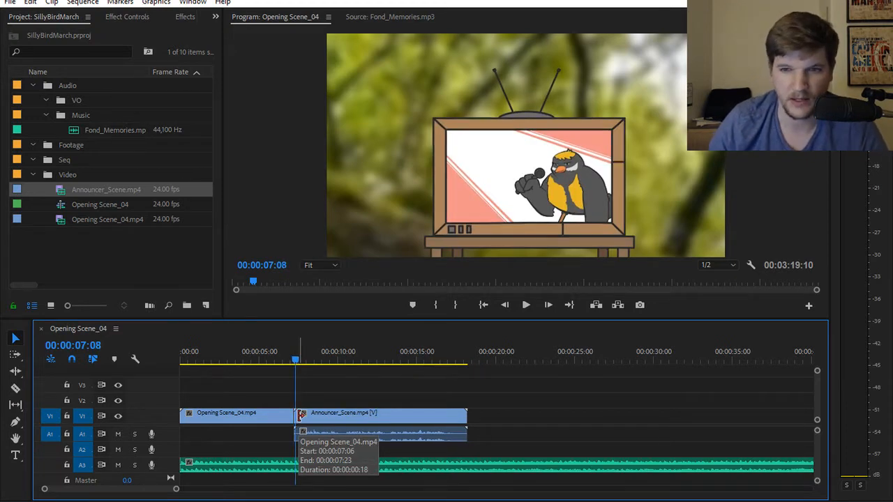
{"action": "key", "text": "Right"}
{"action": "key", "text": "Right"}
{"action": "key", "text": "Right"}
{"action": "key", "text": "Right"}
{"action": "key", "text": "Right"}
{"action": "key", "text": "Right"}
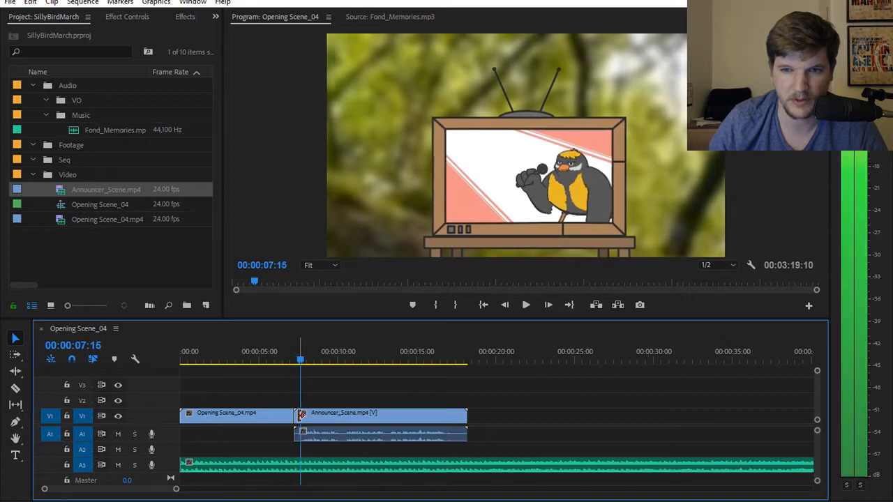
{"action": "key", "text": "Left"}
{"action": "key", "text": "Left"}
{"action": "key", "text": "Left"}
{"action": "key", "text": "Left"}
{"action": "key", "text": "Left"}
{"action": "key", "text": "Left"}
{"action": "key", "text": "Left"}
{"action": "key", "text": "Left"}
{"action": "key", "text": "Left"}
{"action": "key", "text": "Left"}
{"action": "key", "text": "Left"}
{"action": "key", "text": "Left"}
{"action": "key", "text": "Left"}
{"action": "key", "text": "Left"}
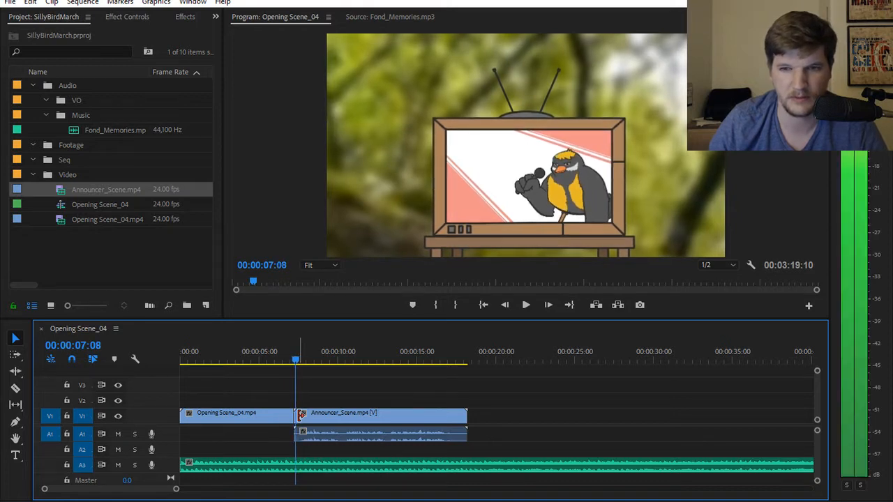
{"action": "key", "text": "Right"}
{"action": "key", "text": "Right"}
{"action": "key", "text": "Right"}
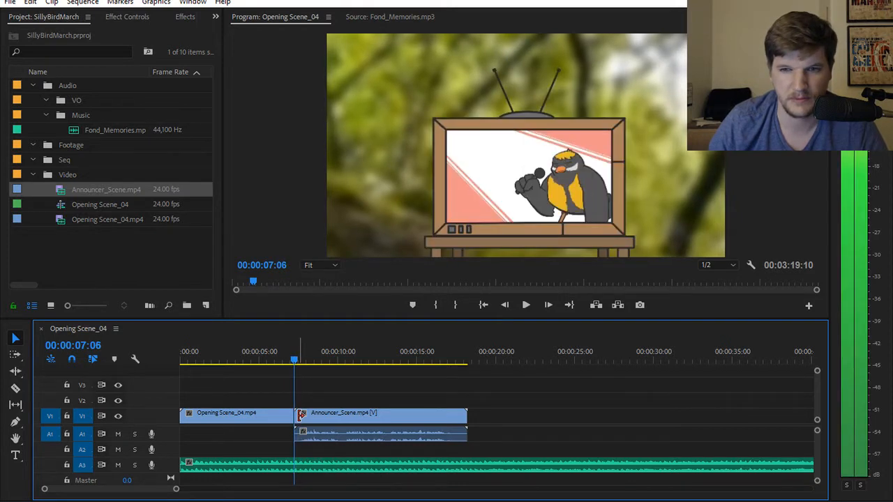
{"action": "key", "text": "Left"}
{"action": "key", "text": "Right"}
{"action": "key", "text": "Left"}
{"action": "key", "text": "Left"}
{"action": "key", "text": "Left"}
{"action": "key", "text": "Left"}
{"action": "key", "text": "Right"}
{"action": "key", "text": "ctrl+z"}
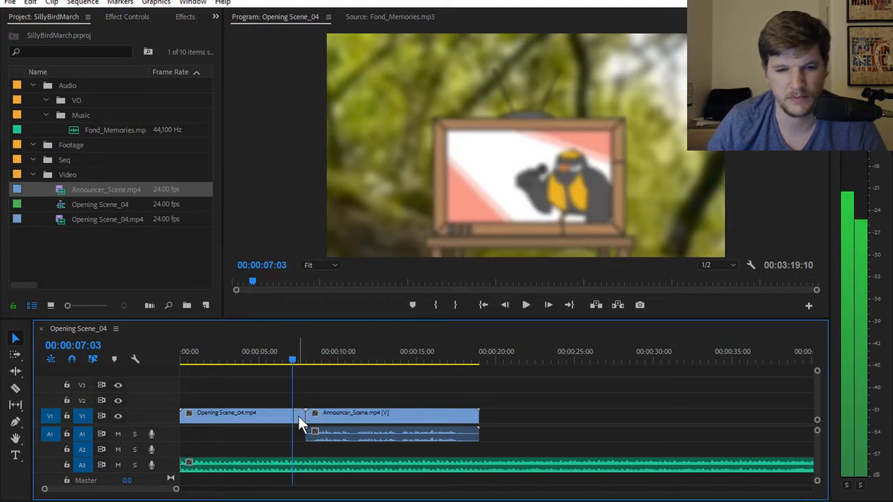
Examine the last frames of Opening Scene_04.mp4 one by one and play from its join with Announcer_Scene.mp4
{"action": "key", "text": "Right"}
{"action": "key", "text": "Right"}
{"action": "key", "text": "Right"}
{"action": "key", "text": "Right"}
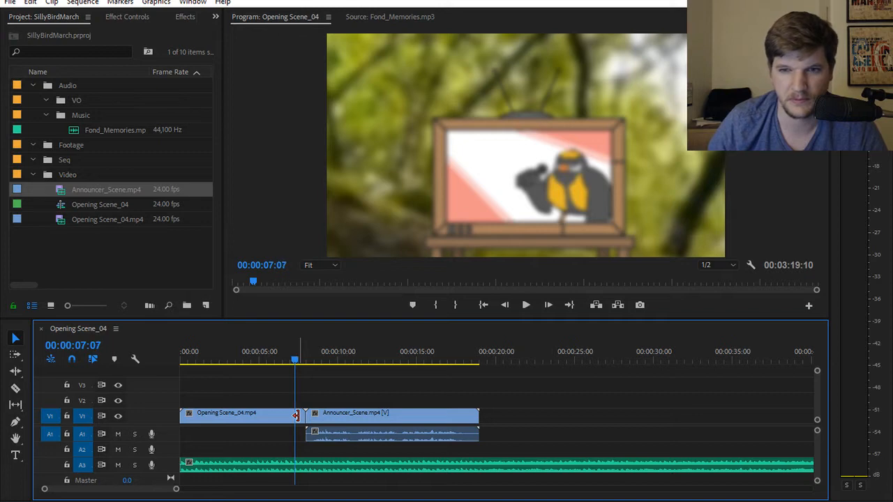
{"action": "key", "text": "Right"}
{"action": "key", "text": "Right"}
{"action": "key", "text": "Right"}
{"action": "key", "text": "Right"}
{"action": "key", "text": "Right"}
{"action": "key", "text": "Right"}
{"action": "key", "text": "Right"}
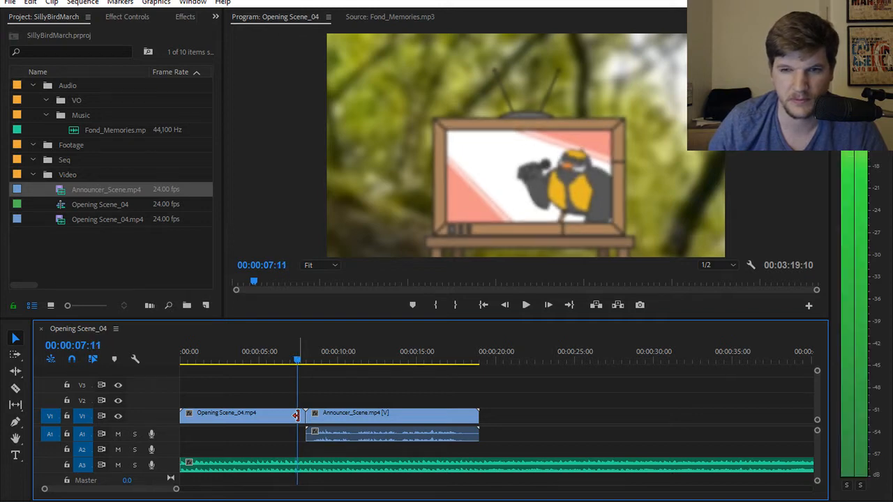
{"action": "key", "text": "Right"}
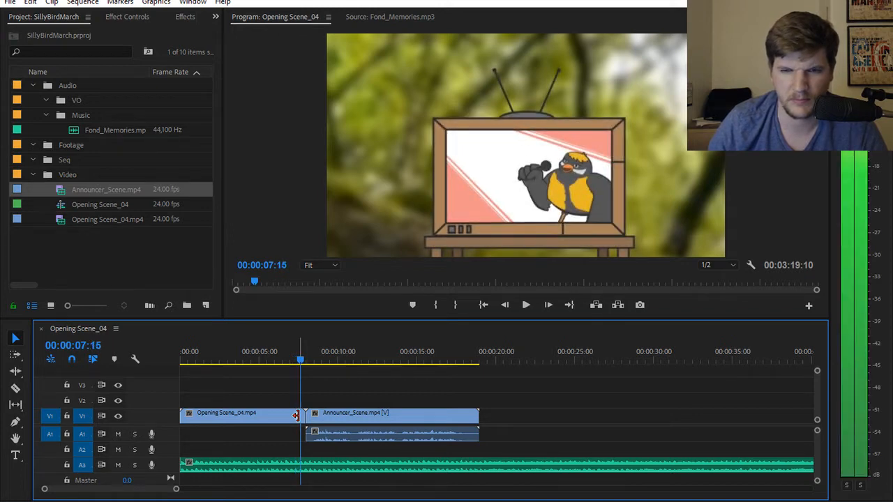
{"action": "left_click", "coordinate": [310, 363]}
{"action": "left_click", "coordinate": [306, 362]}
{"action": "key", "text": "space"}
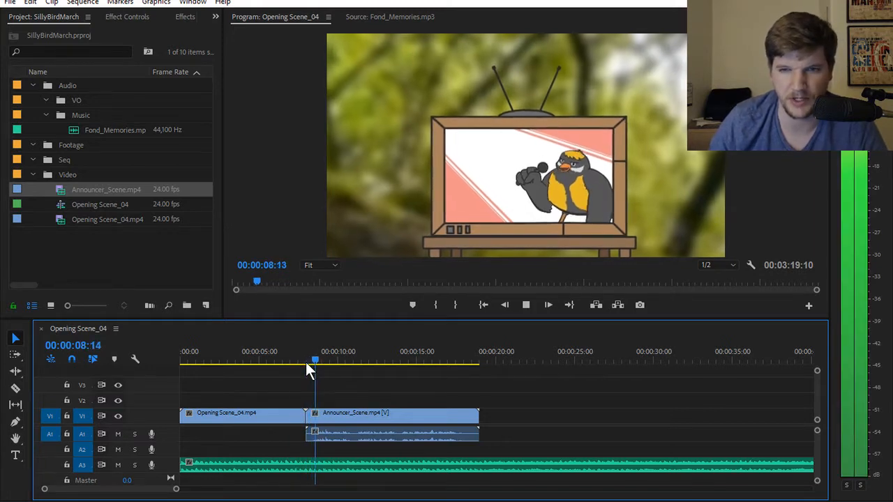
Cut Opening Scene_04.mp4 at 00:00:07:13 and Announcer_Scene.mp4 at 00:00:08:13, and ripple-delete the section between the cuts
{"action": "mouse_move", "coordinate": [314, 360]}
{"action": "left_mouse_down"}
{"action": "mouse_move", "coordinate": [301, 361]}
{"action": "mouse_move", "coordinate": [326, 363]}
{"action": "mouse_move", "coordinate": [283, 362]}
{"action": "mouse_move", "coordinate": [307, 359]}
{"action": "mouse_move", "coordinate": [301, 364]}
{"action": "left_mouse_up"}
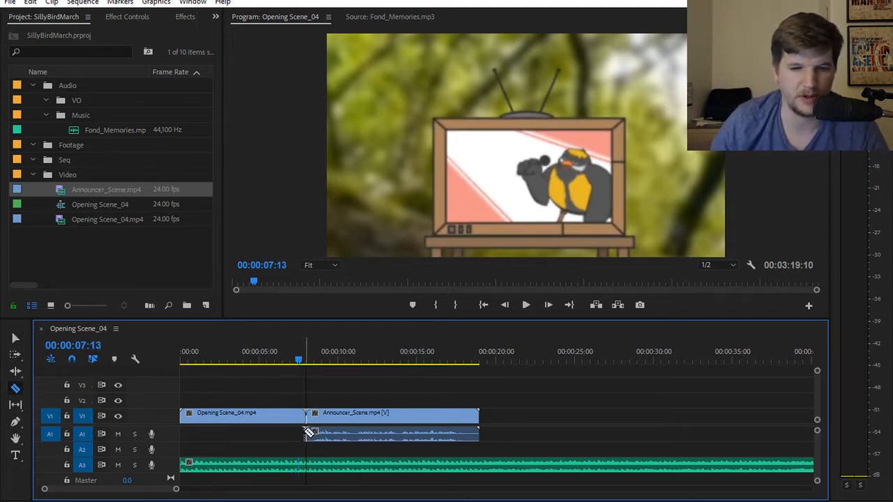
{"action": "left_click_drag", "start_coordinate": [311, 361], "coordinate": [313, 360]}
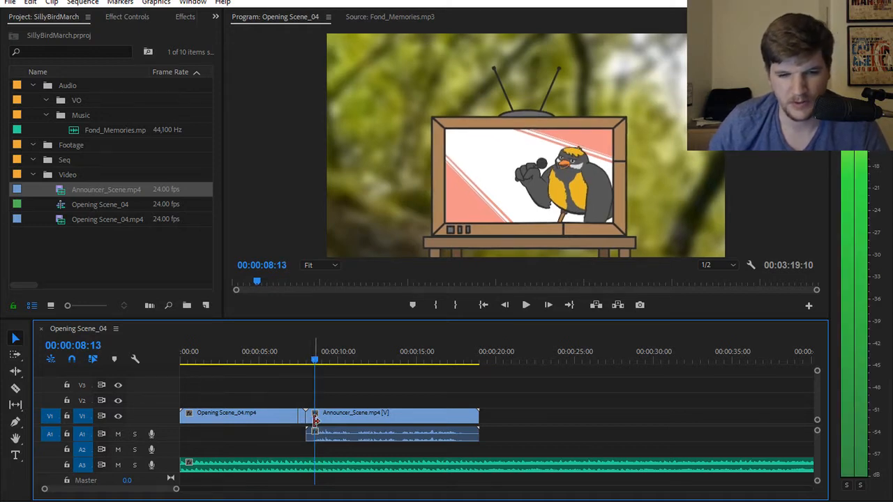
{"action": "key", "text": "c"}
{"action": "left_click", "coordinate": [314, 418]}
{"action": "key", "text": "v"}
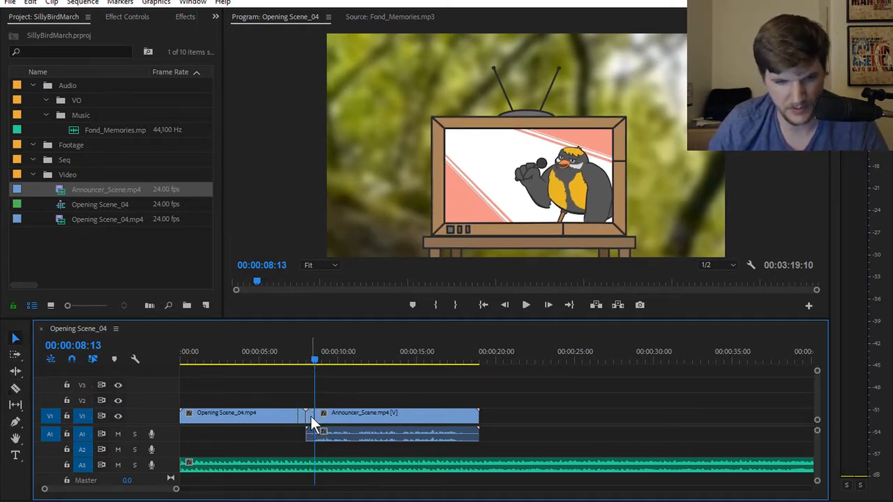
{"action": "left_click", "coordinate": [306, 421]}
{"action": "key", "text": "shift+Delete"}
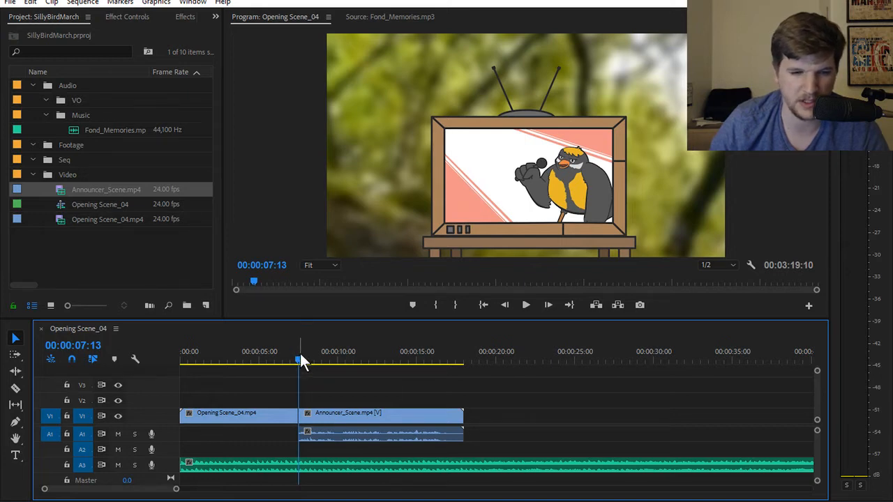
Play the sequence across the trimmed join to check the transition between the two clips
{"action": "left_click_drag", "start_coordinate": [300, 353], "coordinate": [187, 359]}
{"action": "key", "text": "space"}
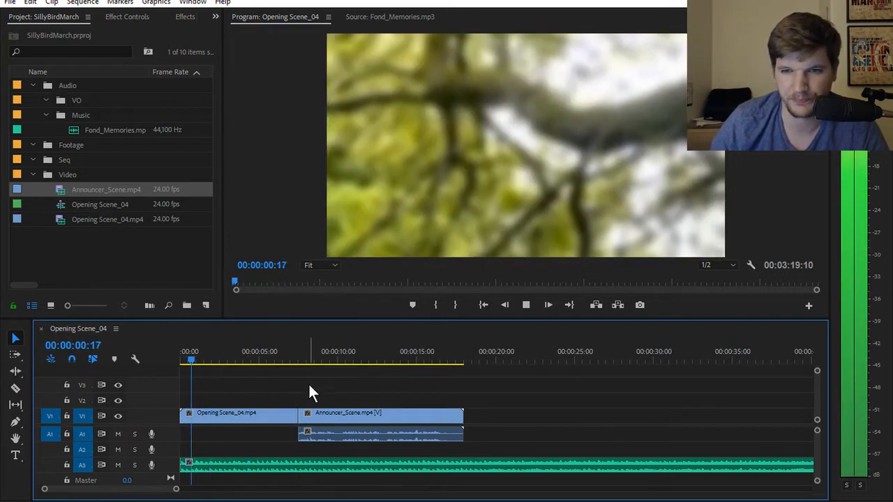
{"action": "left_click", "coordinate": [293, 354]}
{"action": "left_click", "coordinate": [254, 353]}
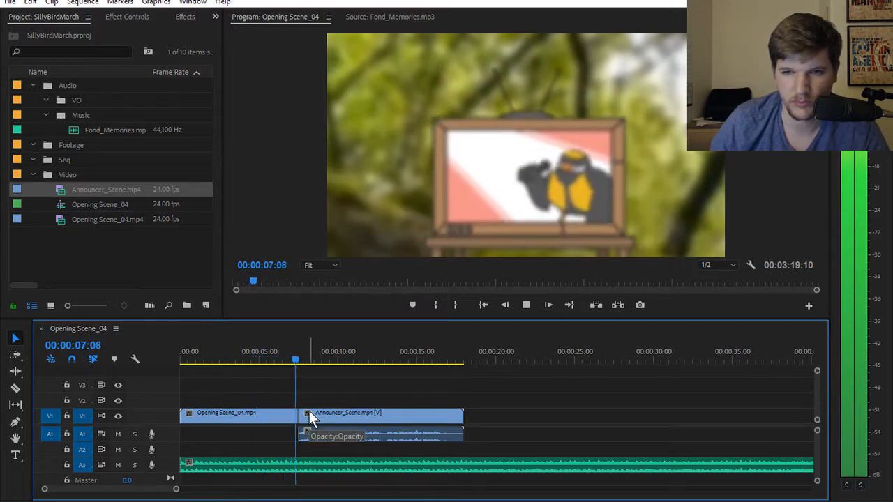
{"action": "key", "text": "space"}
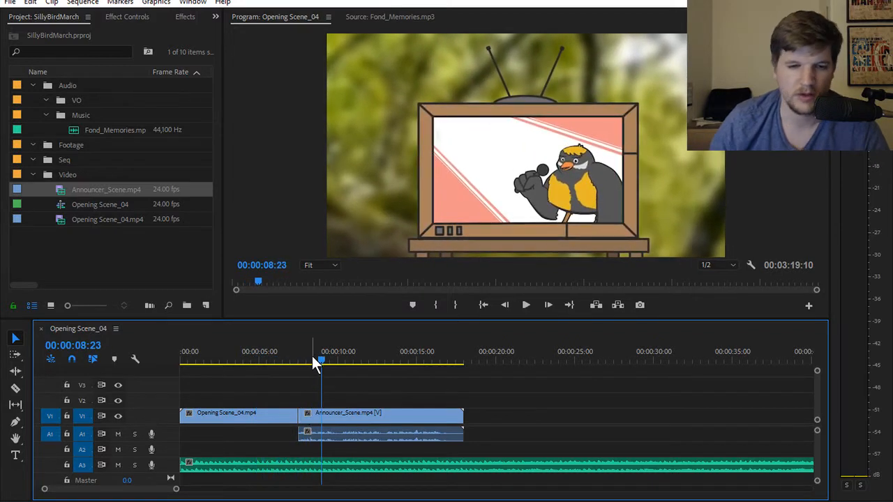
Unlink the audio of Announcer_Scene.mp4 from its video and delete that audio from the sequence
{"action": "left_click", "coordinate": [311, 356]}
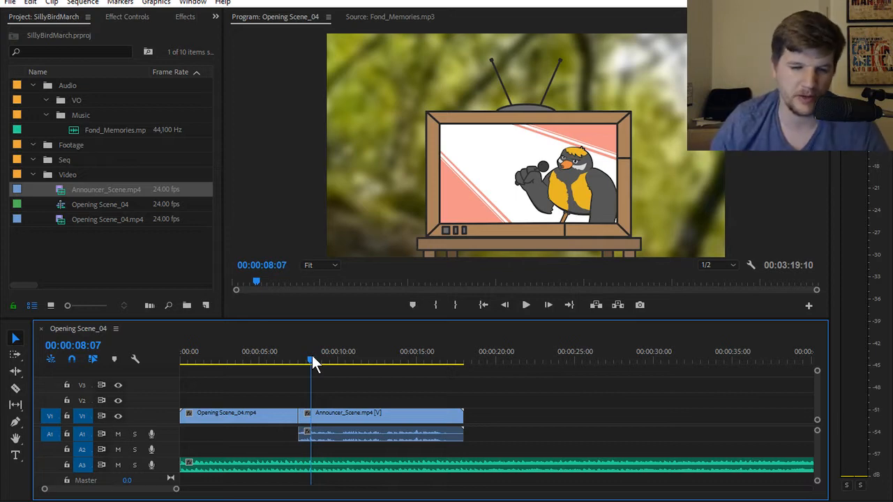
{"action": "left_click", "coordinate": [335, 433]}
{"action": "right_click", "coordinate": [335, 433]}
{"action": "left_click", "coordinate": [370, 201]}
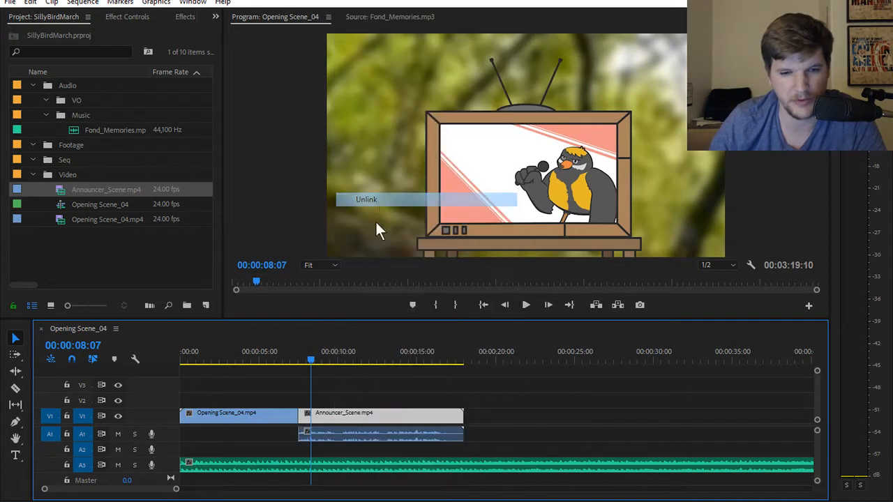
{"action": "left_click", "coordinate": [339, 432]}
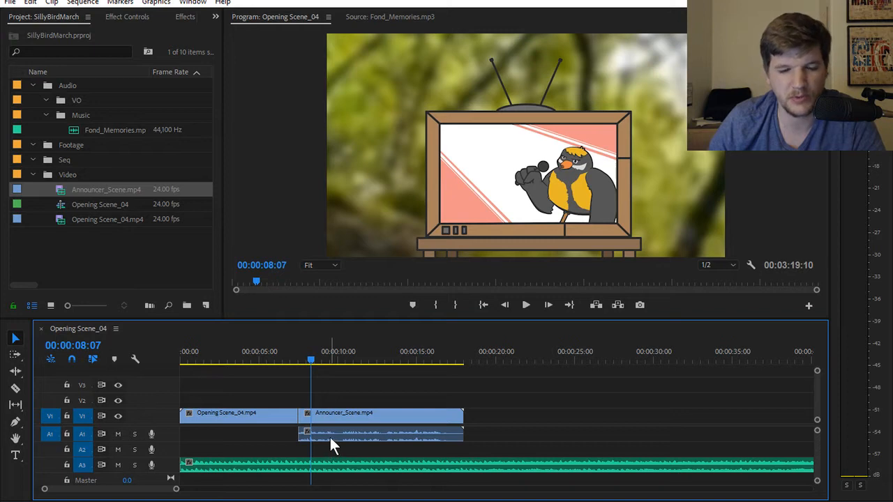
{"action": "left_click", "coordinate": [330, 434]}
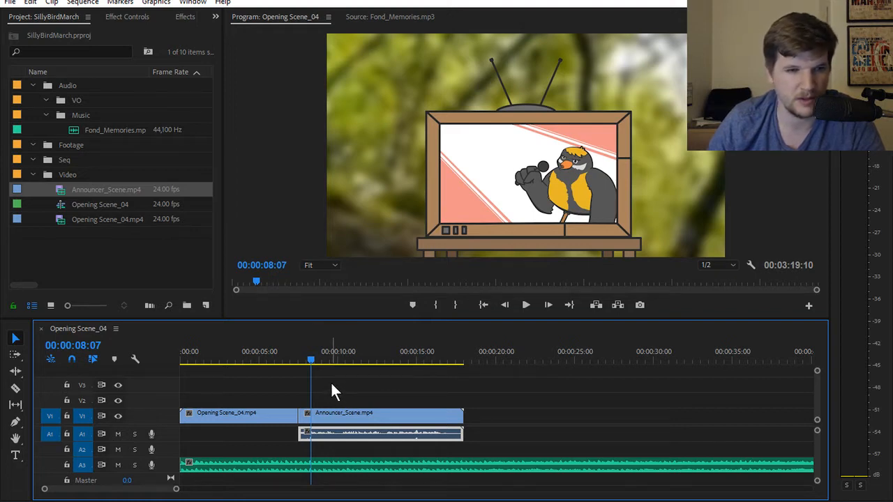
{"action": "key", "text": "Delete"}
Select the VO bin inside the project's Audio bin
{"action": "left_click", "coordinate": [79, 101]}
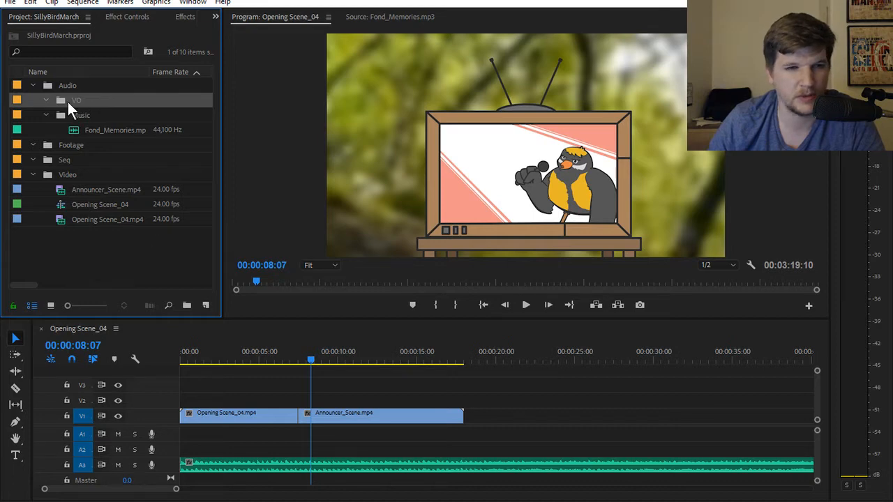
{"action": "left_click", "coordinate": [68, 101]}
{"action": "left_click", "coordinate": [76, 117]}
{"action": "left_click", "coordinate": [76, 101]}
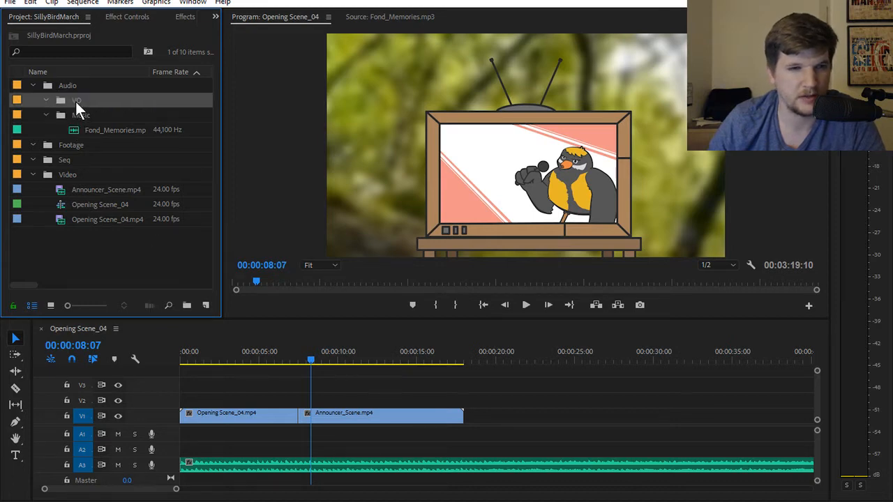
{"action": "key", "text": "ctrl+shift+s"}
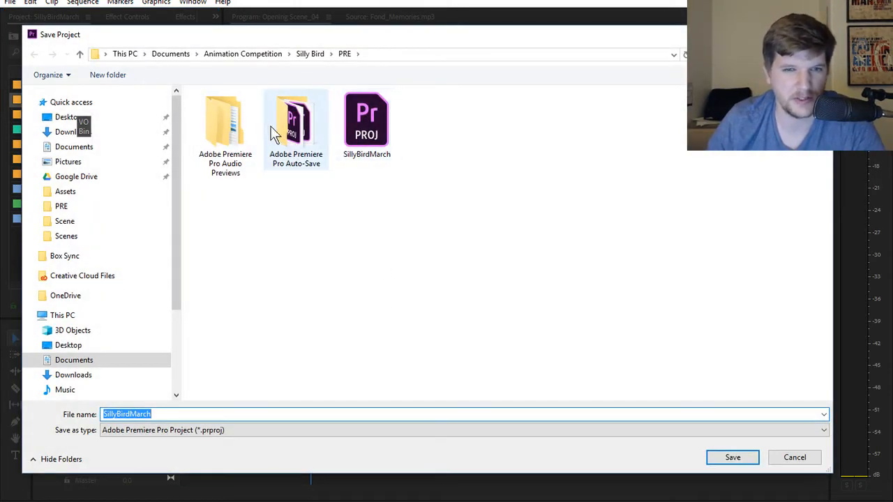
{"action": "double_click", "coordinate": [290, 133]}
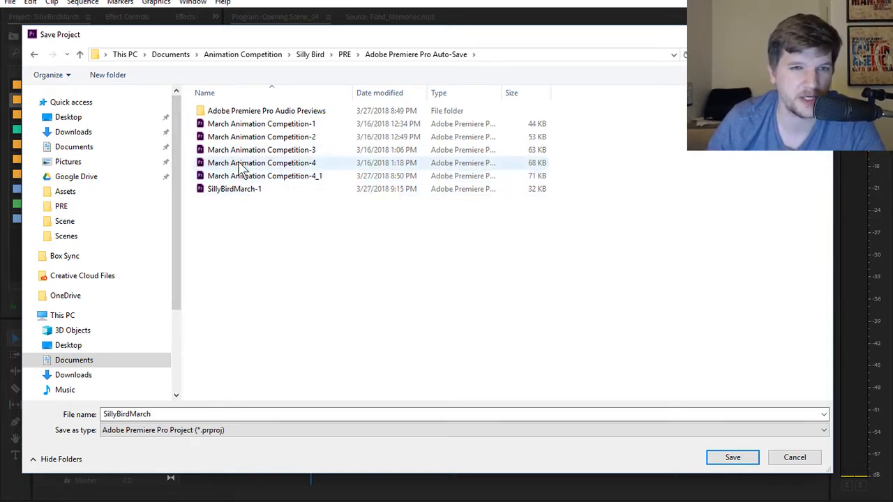
{"action": "left_click", "coordinate": [33, 53]}
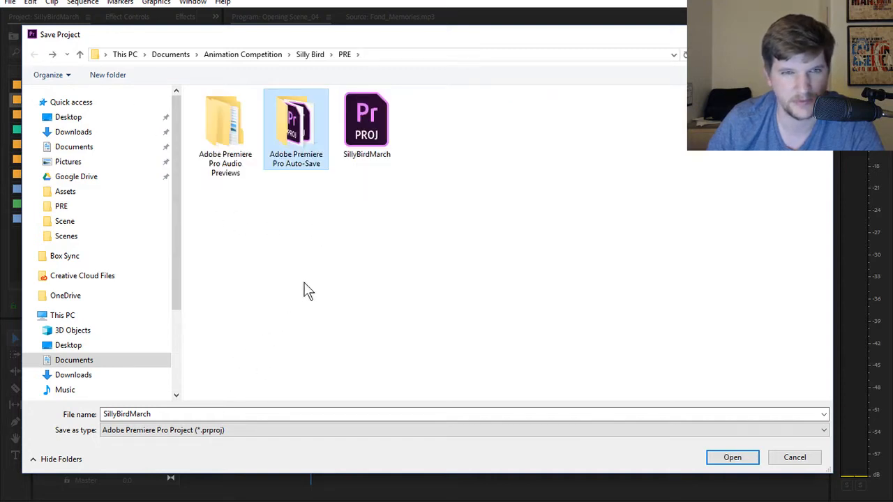
{"action": "left_click", "coordinate": [790, 462]}
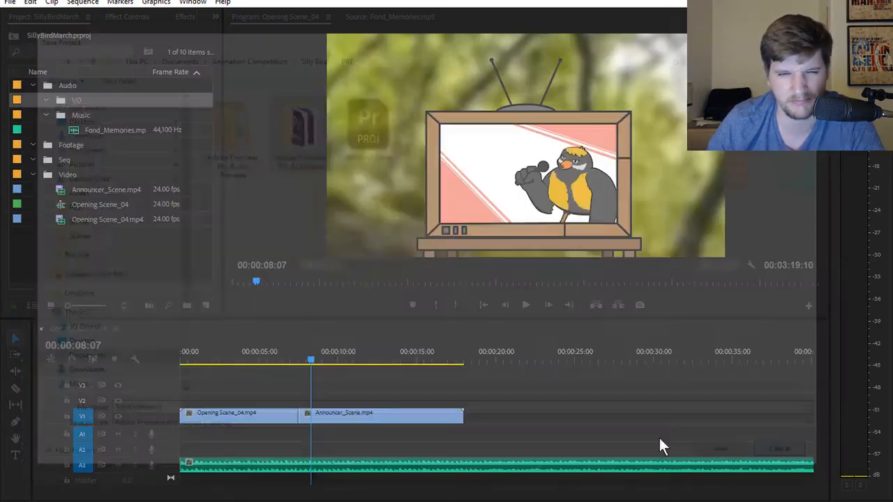
Save the project under its existing name
{"action": "key", "text": "ctrl+s"}
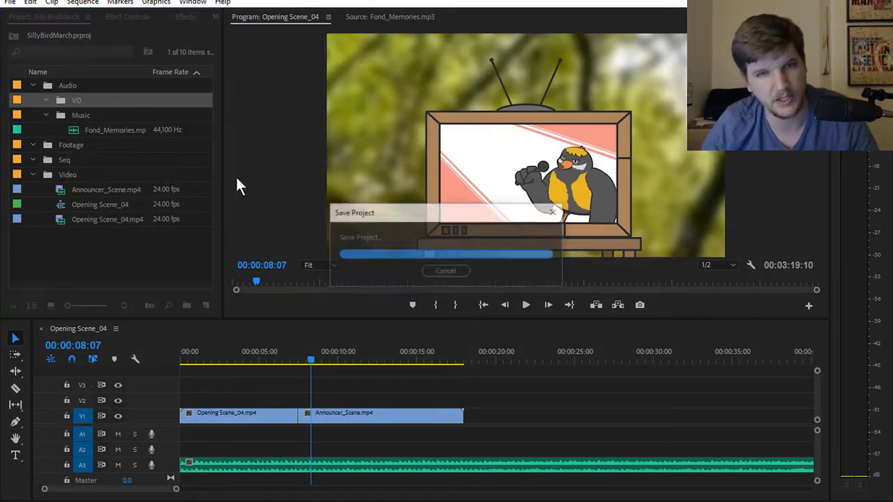
Play the sequence from about 00:00:04:19 across the join into Announcer_Scene.mp4, and return to the start of that clip
{"action": "left_click_drag", "start_coordinate": [314, 358], "coordinate": [257, 360]}
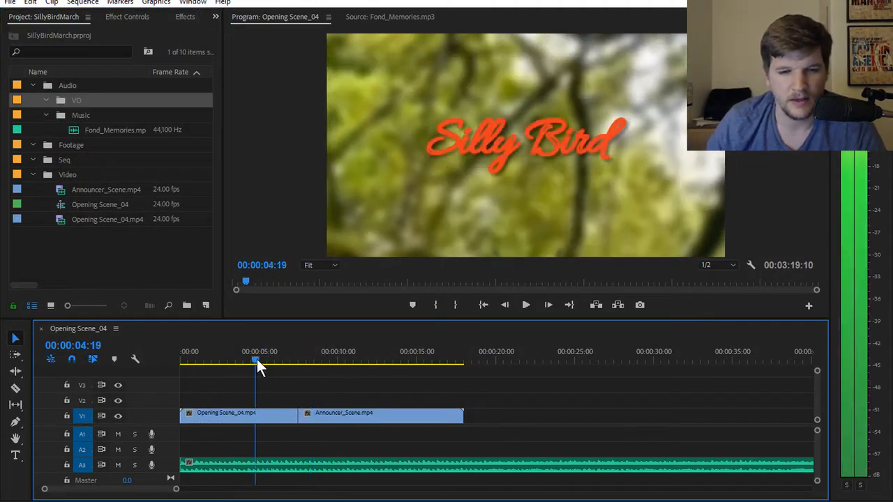
{"action": "key", "text": "space"}
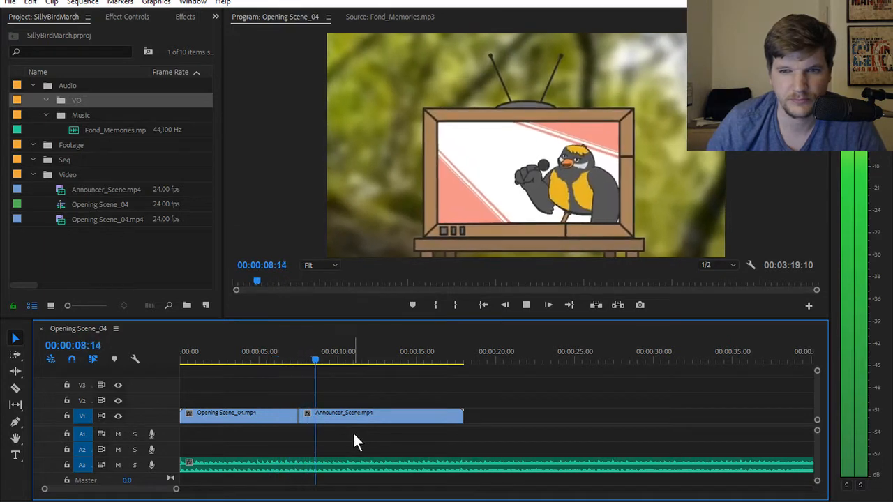
{"action": "key", "text": "space"}
{"action": "left_click_drag", "start_coordinate": [324, 358], "coordinate": [305, 361]}
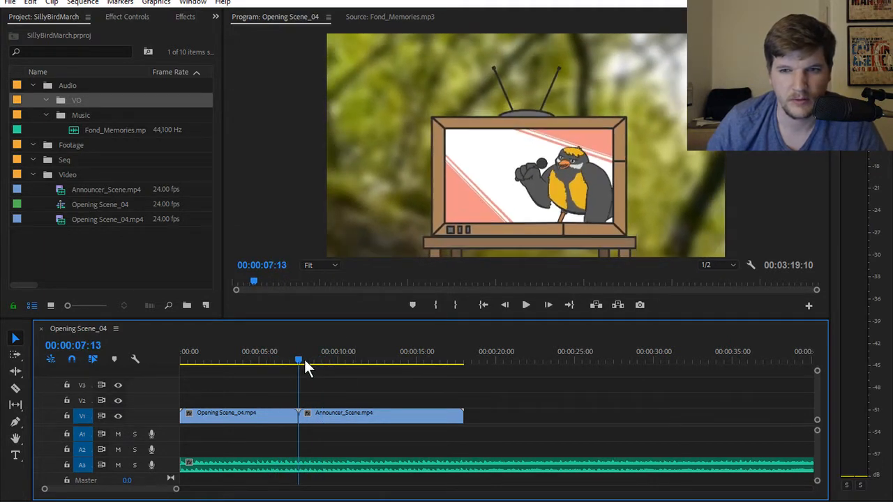
Undo the deletion of the Announcer_Scene.mp4 audio and play it from the clip's start at 00:00:07:13
{"action": "key", "text": "shift+Right"}
{"action": "key", "text": "ctrl+z"}
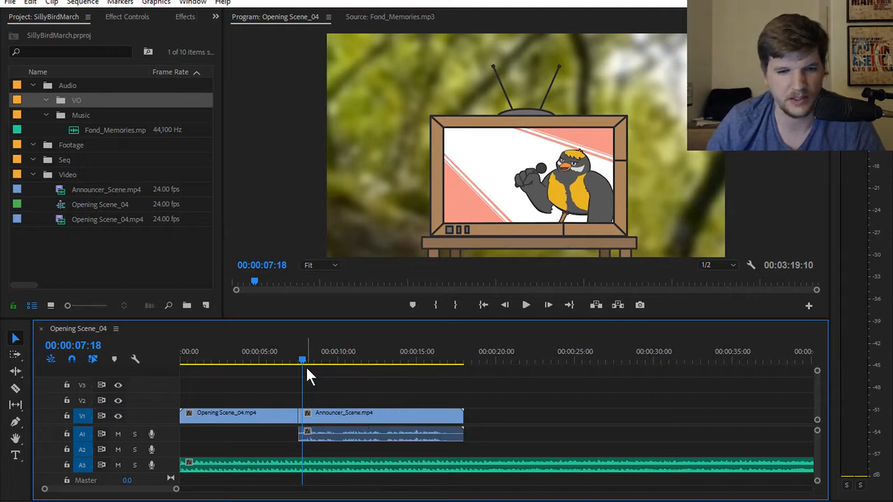
{"action": "mouse_move", "coordinate": [299, 359]}
{"action": "left_mouse_down"}
{"action": "mouse_move", "coordinate": [311, 362]}
{"action": "mouse_move", "coordinate": [291, 362]}
{"action": "mouse_move", "coordinate": [298, 359]}
{"action": "left_mouse_up"}
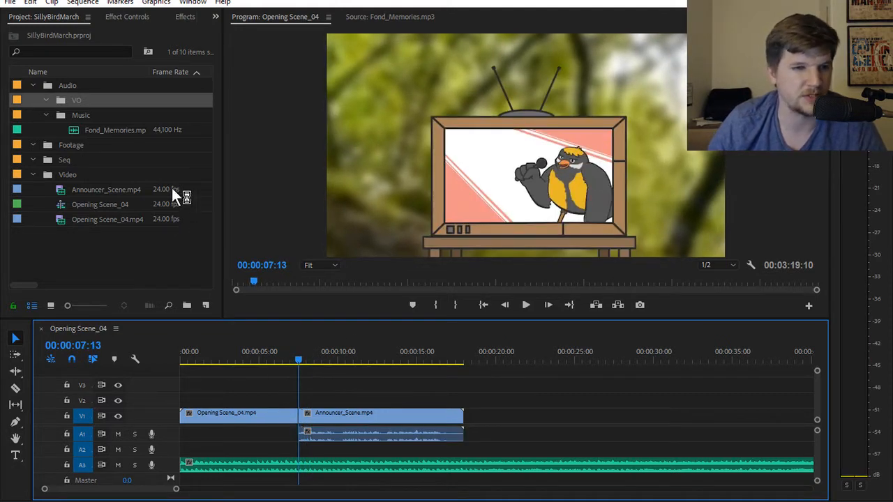
{"action": "key", "text": "space"}
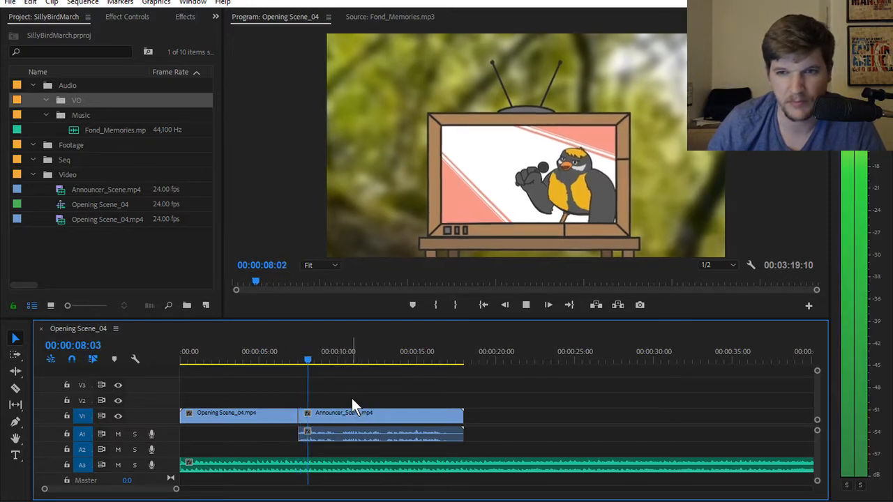
{"action": "left_click_drag", "start_coordinate": [313, 355], "coordinate": [300, 356]}
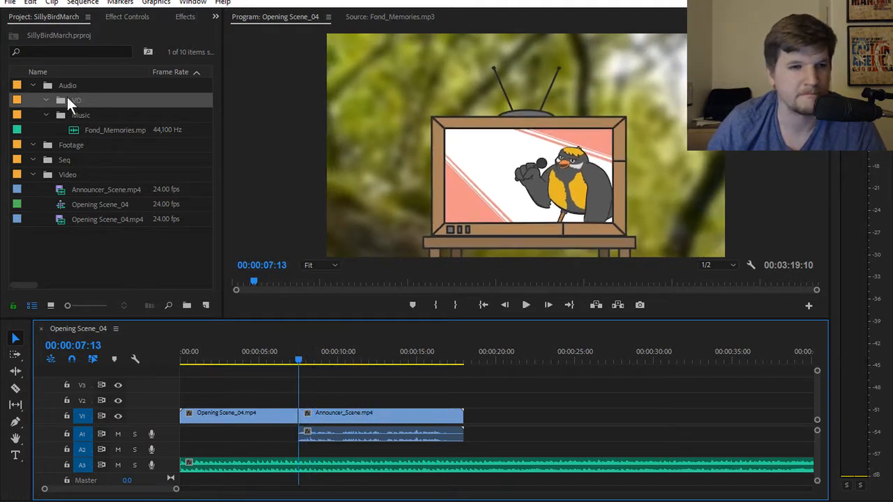
Import the TV Announcer recording from the project's Audio > Voice Over folder into the VO bin
{"action": "right_click", "coordinate": [79, 102]}
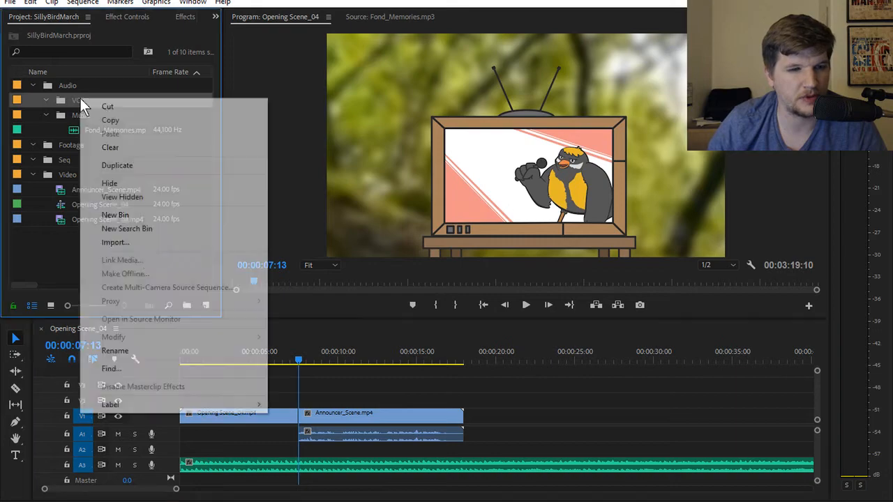
{"action": "left_click", "coordinate": [145, 242]}
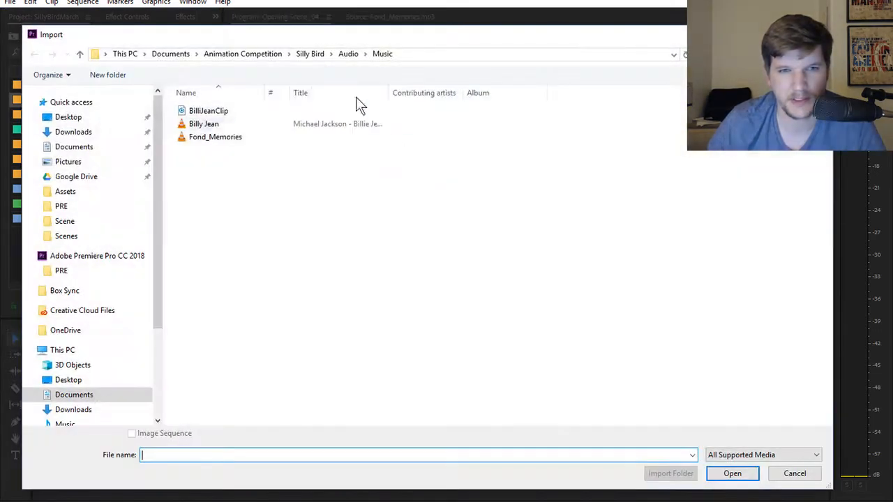
{"action": "left_click", "coordinate": [350, 59]}
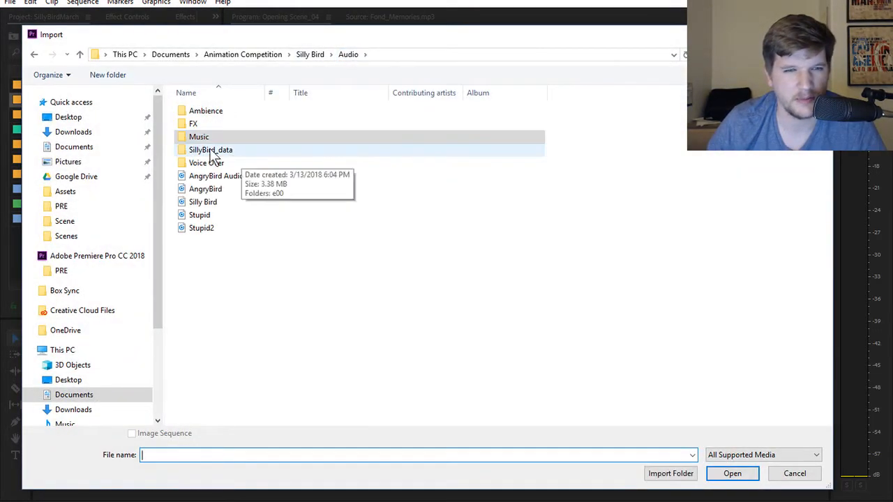
{"action": "double_click", "coordinate": [207, 163]}
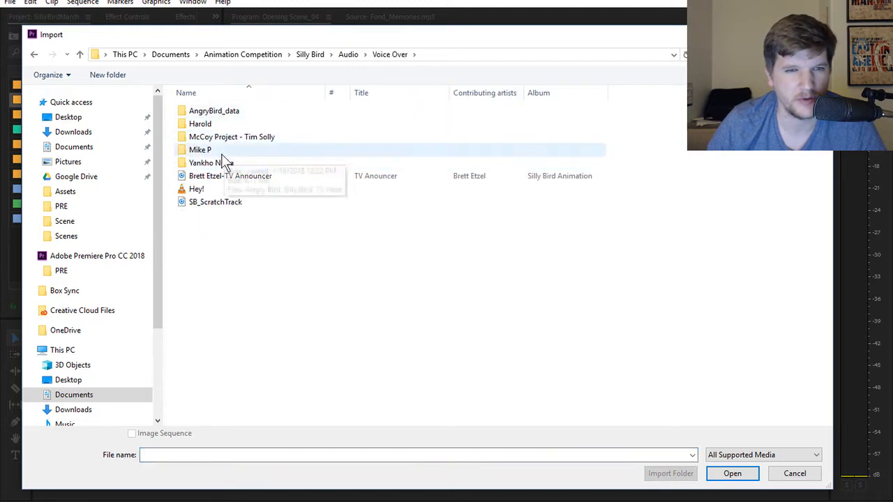
{"action": "double_click", "coordinate": [238, 176]}
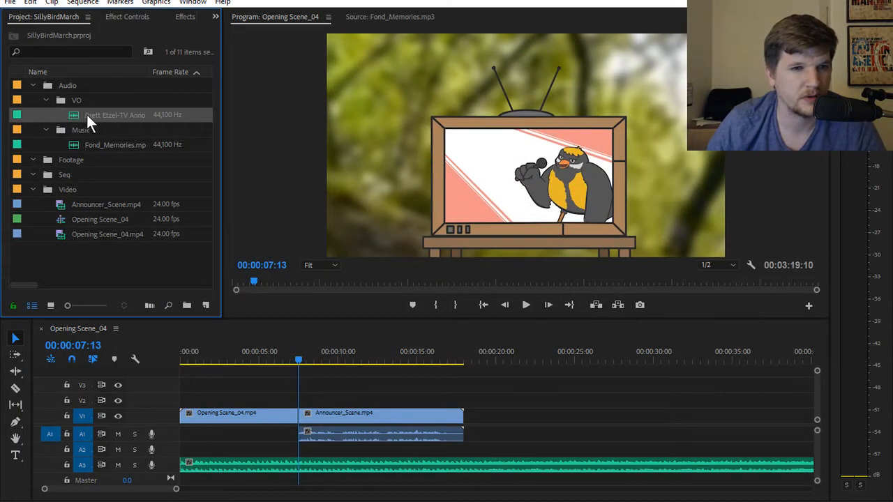
Place the TV Announcer recording on audio track A2 beneath the announcer clip's original audio
{"action": "left_click_drag", "start_coordinate": [326, 428], "coordinate": [336, 454]}
{"action": "scroll", "coordinate": [325, 450], "scroll_direction": "up", "scroll_amount": 4}
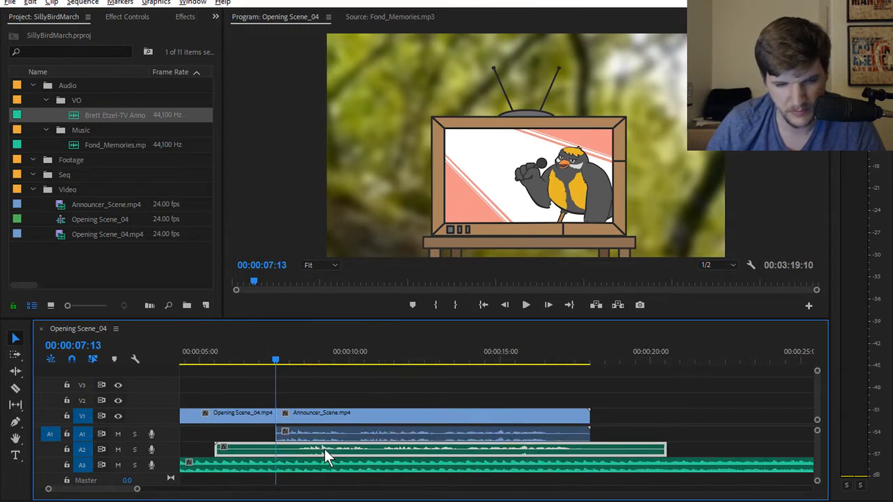
{"action": "scroll", "coordinate": [318, 442], "scroll_direction": "down", "scroll_amount": 2}
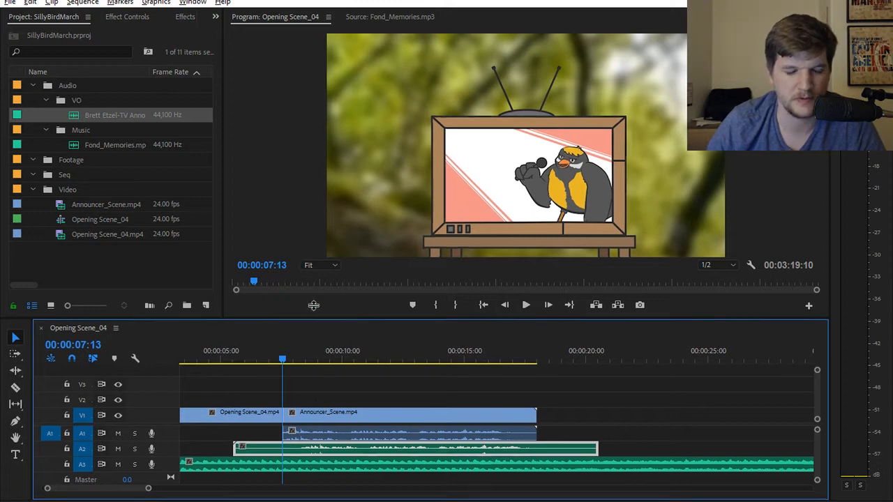
Enlarge the timeline area and expand the track heights to show the audio waveforms in detail
{"action": "left_click_drag", "start_coordinate": [313, 325], "coordinate": [313, 283]}
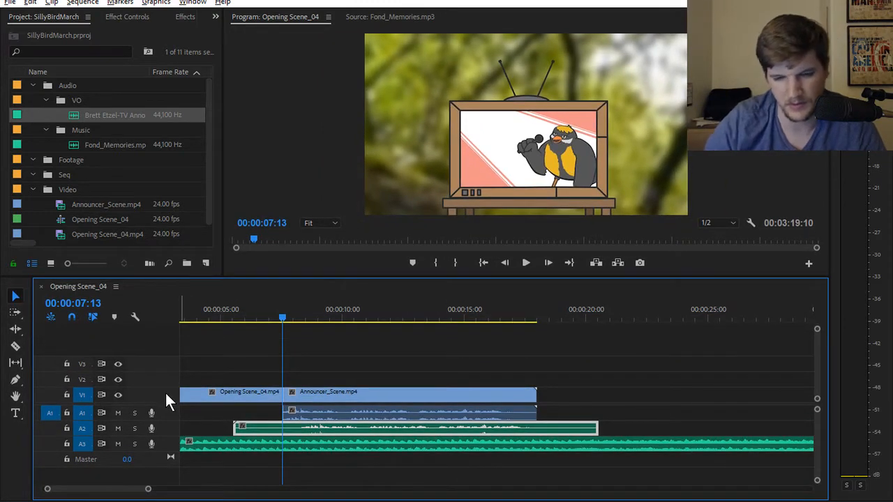
{"action": "key", "text": "shift+equal"}
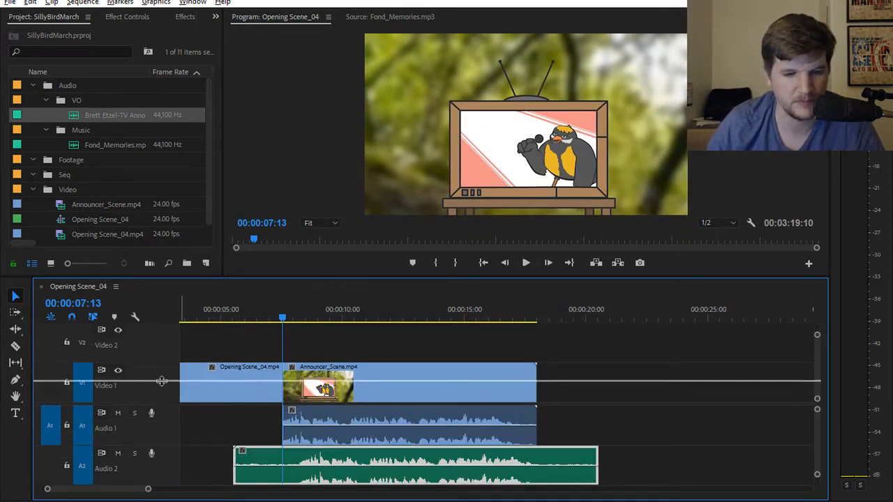
{"action": "left_click_drag", "start_coordinate": [162, 403], "coordinate": [167, 377]}
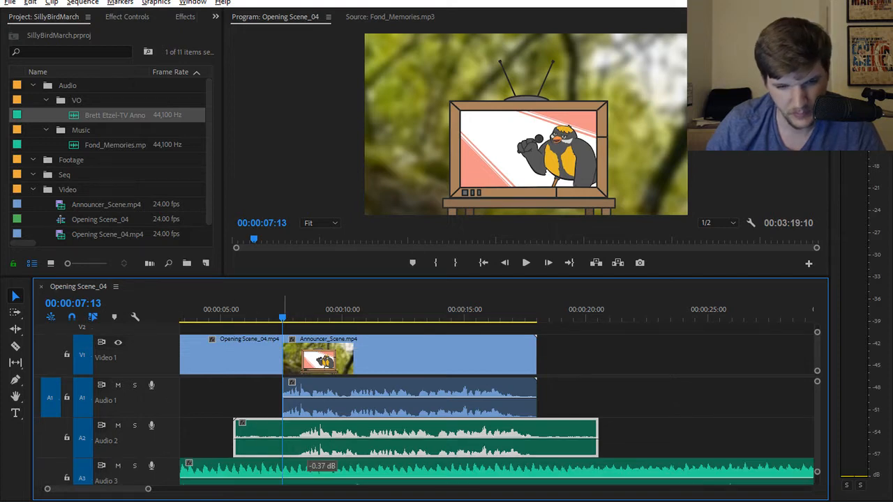
Slide the voice-over on A2 earlier so its waveform lines up with the original announcer audio on A1
{"action": "left_click_drag", "start_coordinate": [307, 440], "coordinate": [287, 447]}
{"action": "key", "text": "space"}
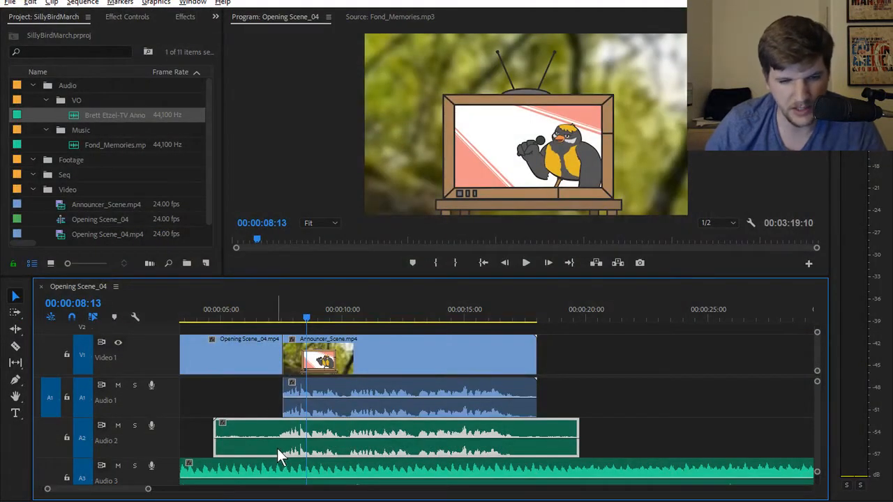
{"action": "left_click_drag", "start_coordinate": [277, 447], "coordinate": [284, 451]}
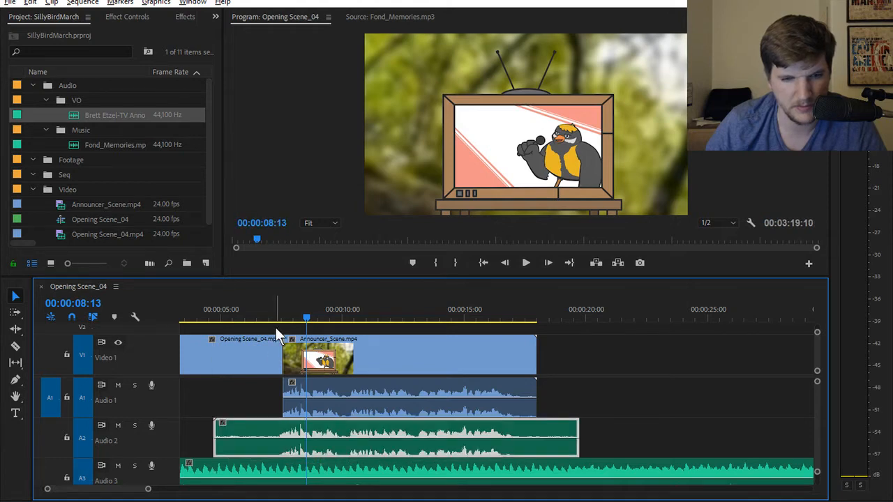
{"action": "left_click_drag", "start_coordinate": [275, 321], "coordinate": [281, 320]}
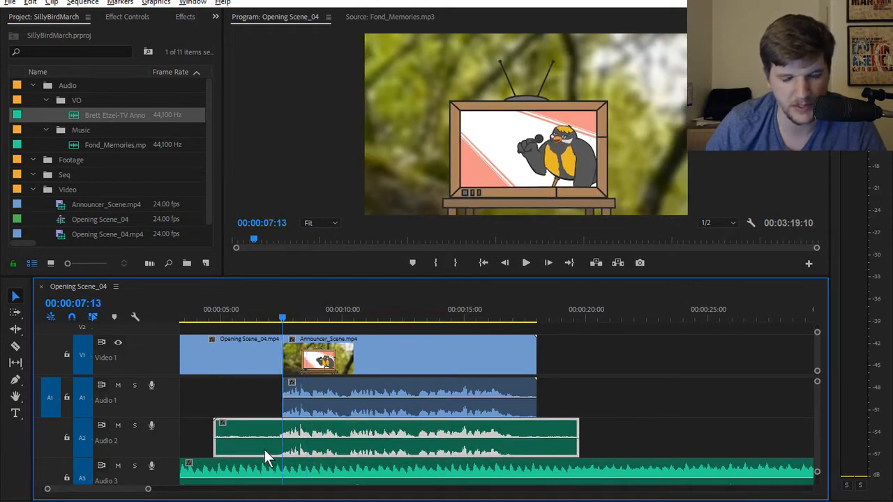
Split the voice-over on A2 where the speech begins and delete the silent lead-in
{"action": "left_click_drag", "start_coordinate": [305, 447], "coordinate": [330, 446]}
{"action": "key", "text": "c"}
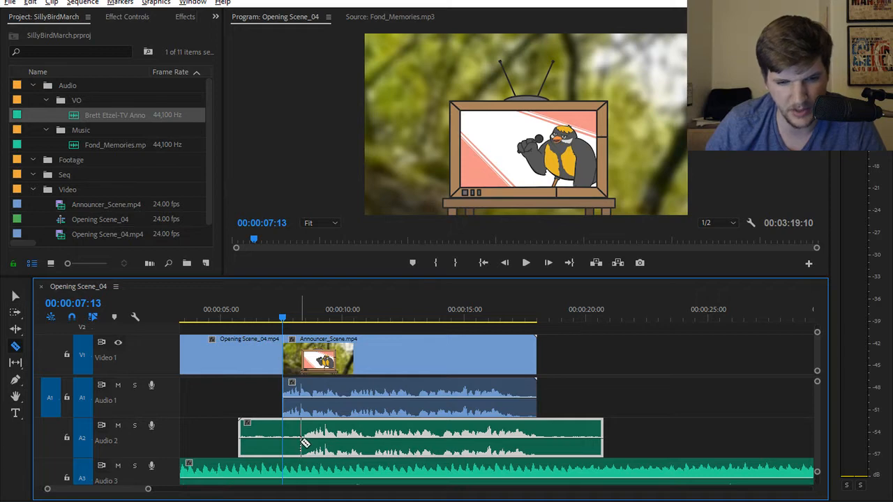
{"action": "left_click", "coordinate": [303, 443]}
{"action": "key", "text": "v"}
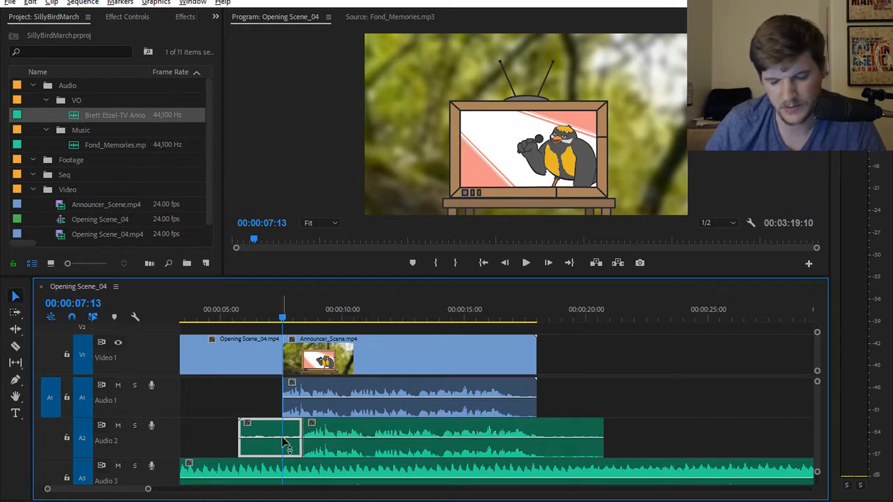
{"action": "key", "text": "Up"}
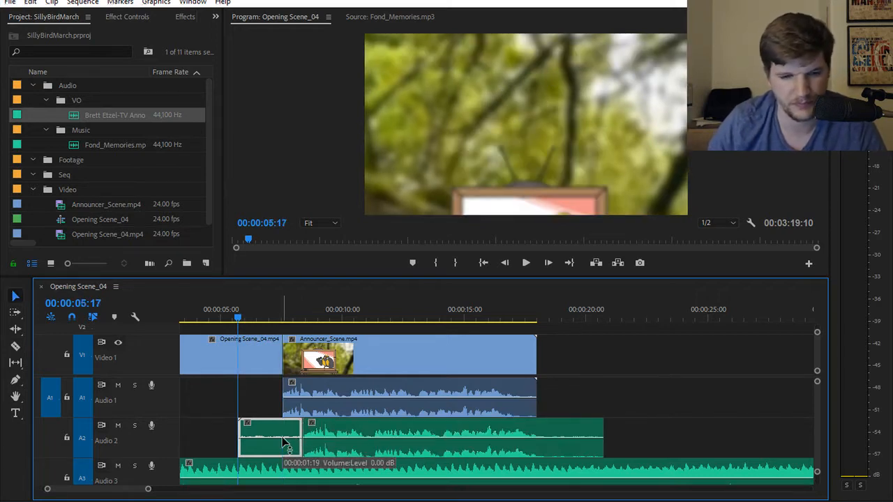
{"action": "key", "text": "Delete"}
Move the trimmed voice-over on A2 to start at 00:00:07:13 and play it against the original audio
{"action": "left_click_drag", "start_coordinate": [263, 319], "coordinate": [283, 319]}
{"action": "left_click_drag", "start_coordinate": [338, 450], "coordinate": [315, 453]}
{"action": "key", "text": "space"}
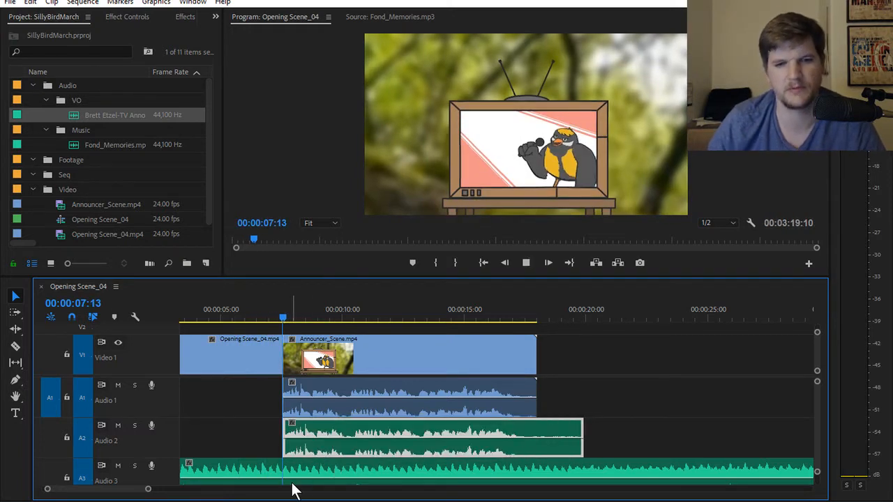
{"action": "key", "text": "space"}
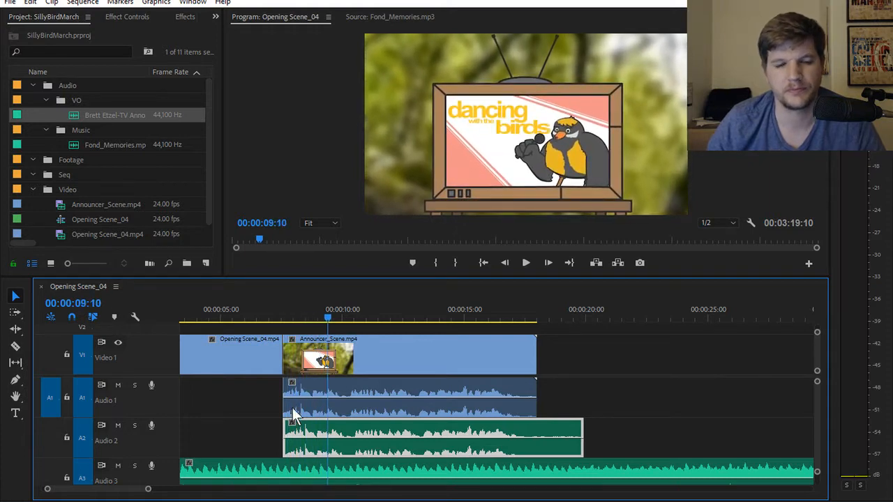
{"action": "left_click_drag", "start_coordinate": [323, 312], "coordinate": [278, 327]}
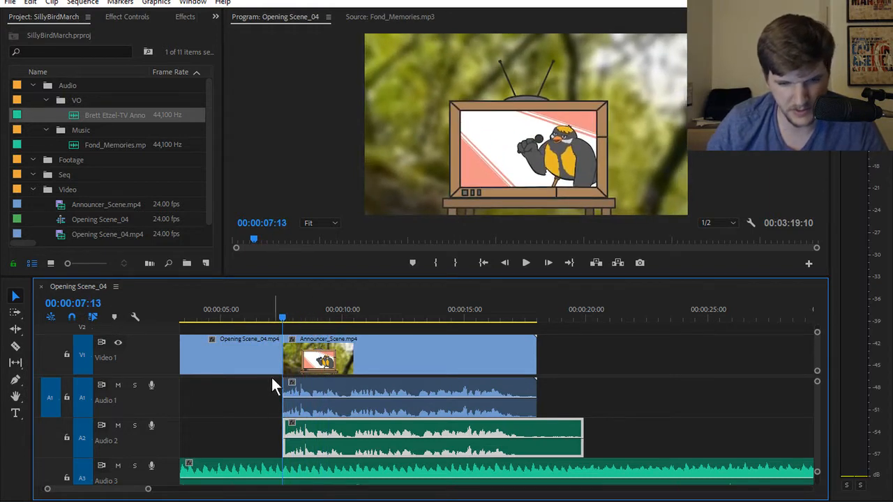
Delete the original announcer audio from A1, move the voice-over up to A1 in its place, and play it back
{"action": "left_click", "coordinate": [183, 406]}
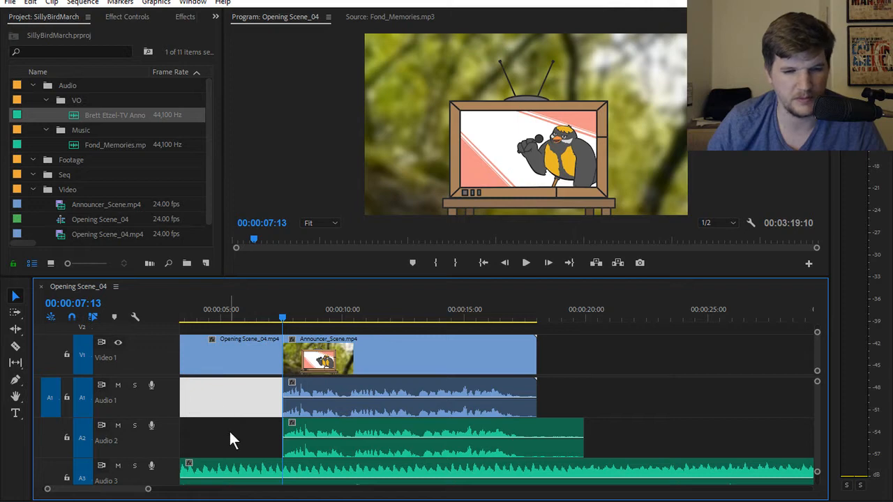
{"action": "left_click", "coordinate": [330, 412]}
{"action": "key", "text": "Delete"}
{"action": "left_click_drag", "start_coordinate": [327, 429], "coordinate": [316, 414]}
{"action": "key", "text": "space"}
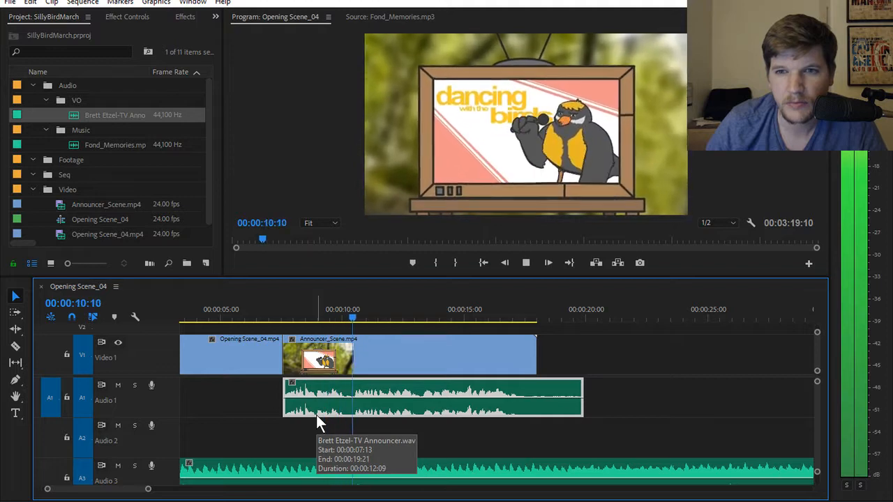
{"action": "key", "text": "space"}
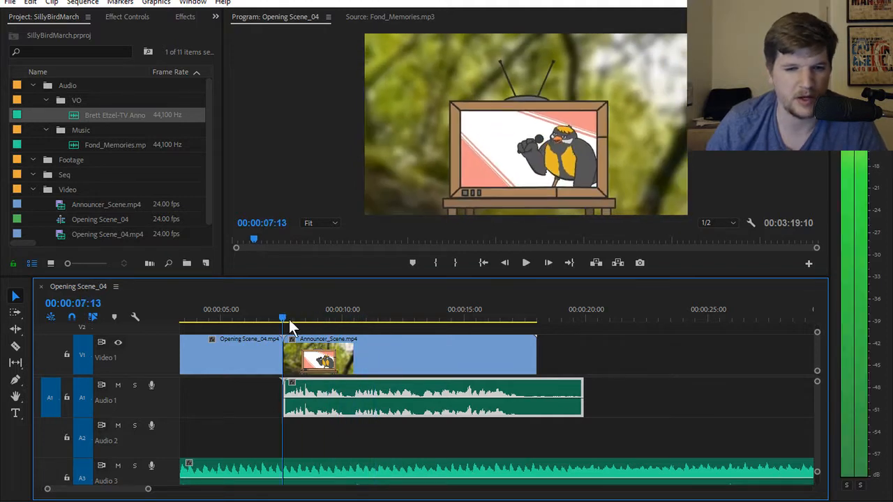
Split the music on audio track A3 at 00:00:07:13, where the announcer clip begins
{"action": "key", "text": "c"}
{"action": "left_click", "coordinate": [284, 473]}
{"action": "key", "text": "v"}
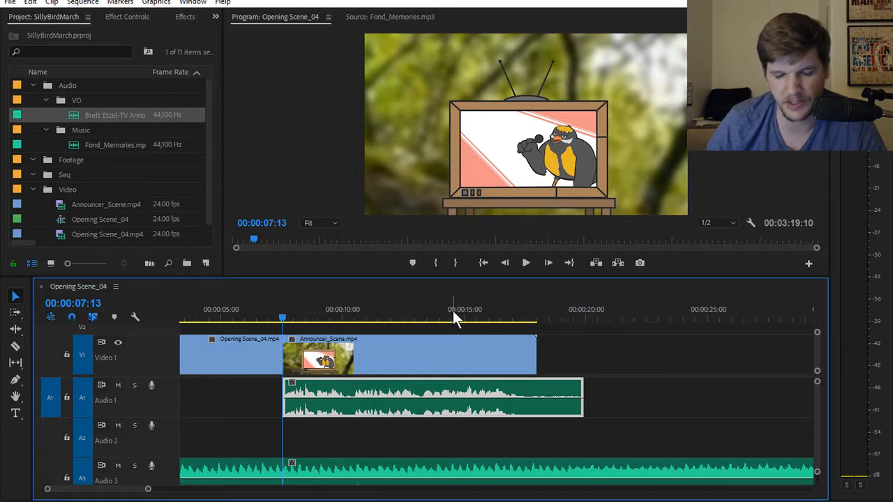
Mute the music track A3 and play the end of the voice-over from 00:00:15:05
{"action": "left_click_drag", "start_coordinate": [435, 317], "coordinate": [469, 318]}
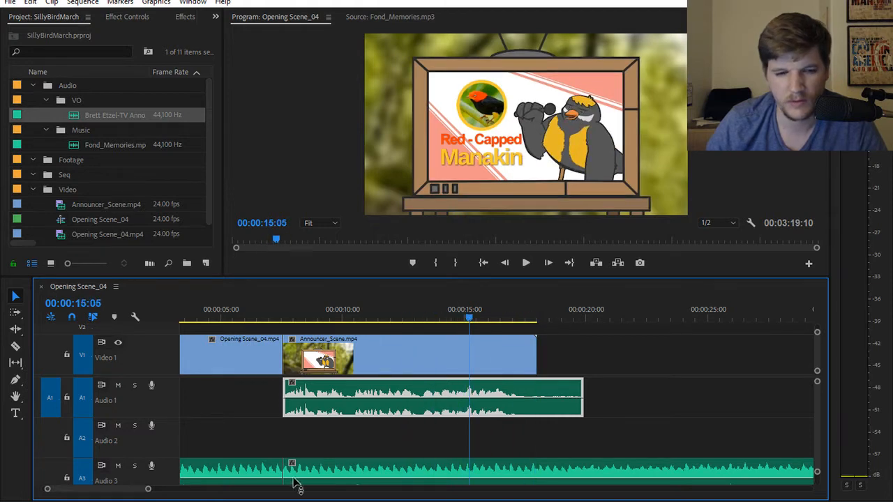
{"action": "left_click", "coordinate": [118, 467]}
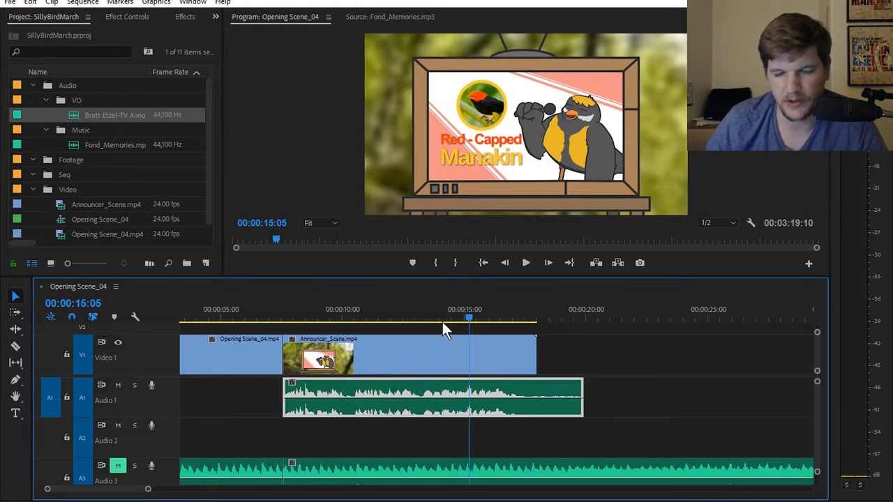
{"action": "key", "text": "space"}
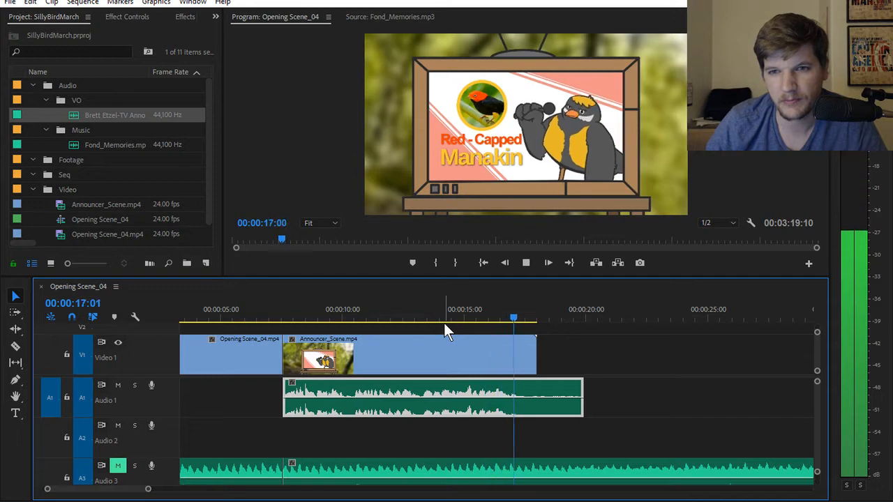
{"action": "key", "text": "space"}
Split the Announcer_Scene.mp4 video on V1 at 00:00:17:12, just after the voice-over's speech ends
{"action": "key", "text": "c"}
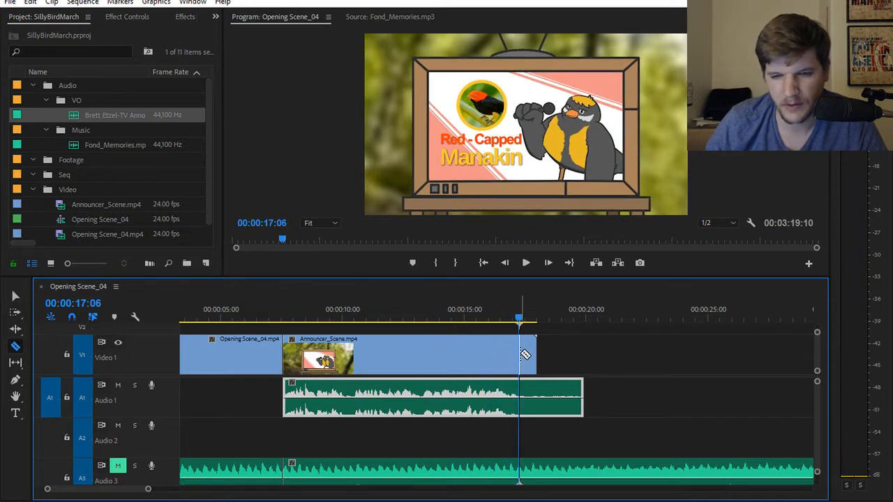
{"action": "left_click", "coordinate": [525, 323]}
{"action": "left_click", "coordinate": [527, 364]}
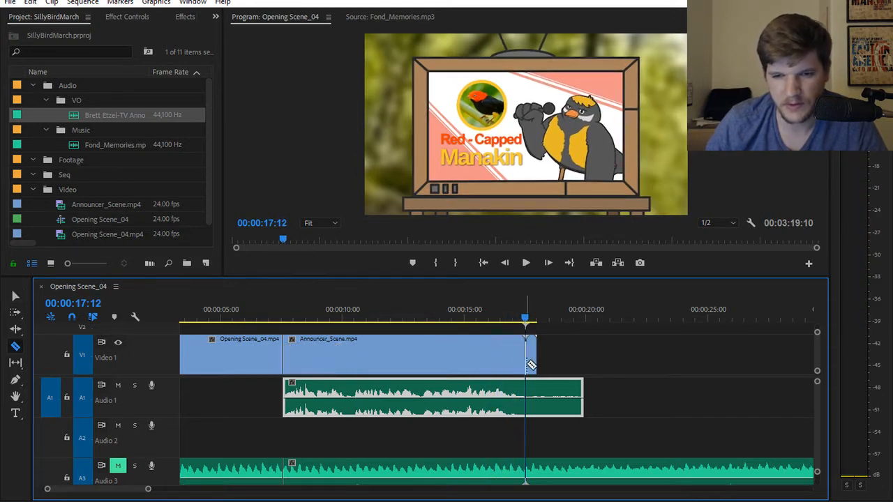
Split the voice-over on A1 at 00:00:17:12 and delete the leftover audio and Announcer_Scene.mp4 video after that point
{"action": "left_click", "coordinate": [527, 394]}
{"action": "key", "text": "v"}
{"action": "left_click", "coordinate": [549, 404]}
{"action": "key", "text": "Delete"}
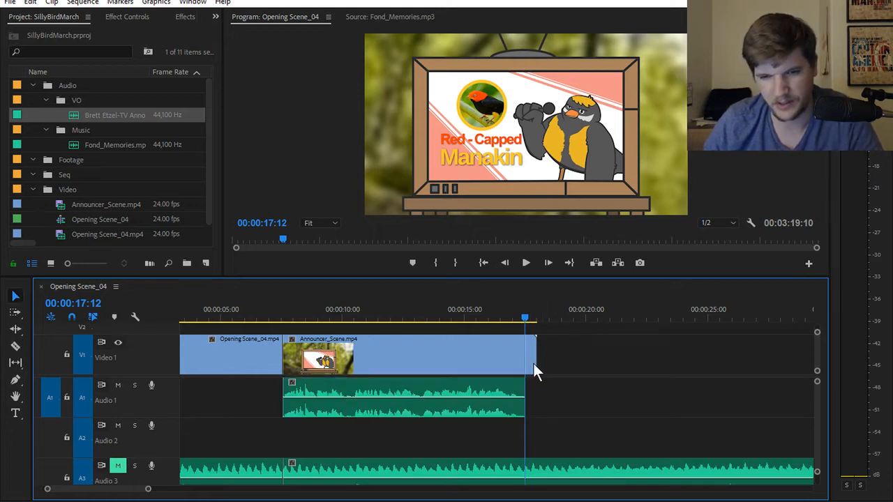
{"action": "left_click", "coordinate": [533, 364]}
{"action": "key", "text": "Delete"}
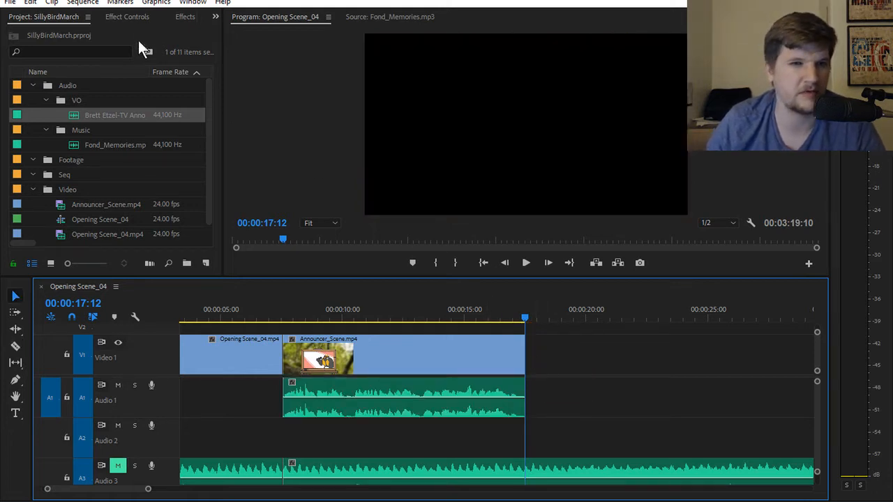
Add a Cross Dissolve video transition to the end of the Announcer_Scene.mp4 clip on V1
{"action": "left_click", "coordinate": [129, 18]}
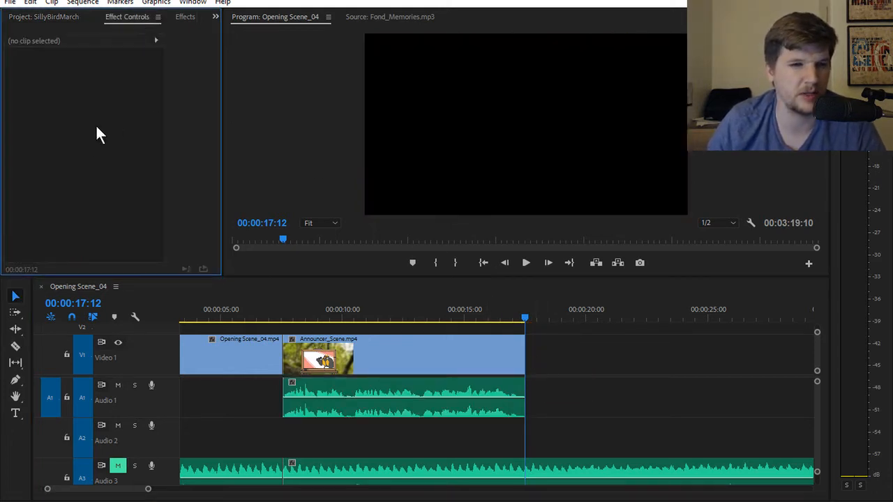
{"action": "left_click", "coordinate": [185, 18]}
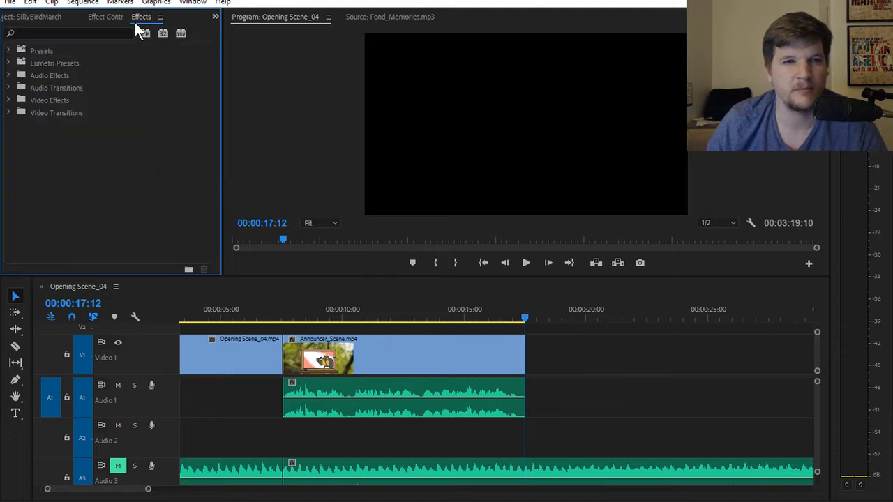
{"action": "left_click", "coordinate": [416, 353]}
{"action": "left_click", "coordinate": [9, 113]}
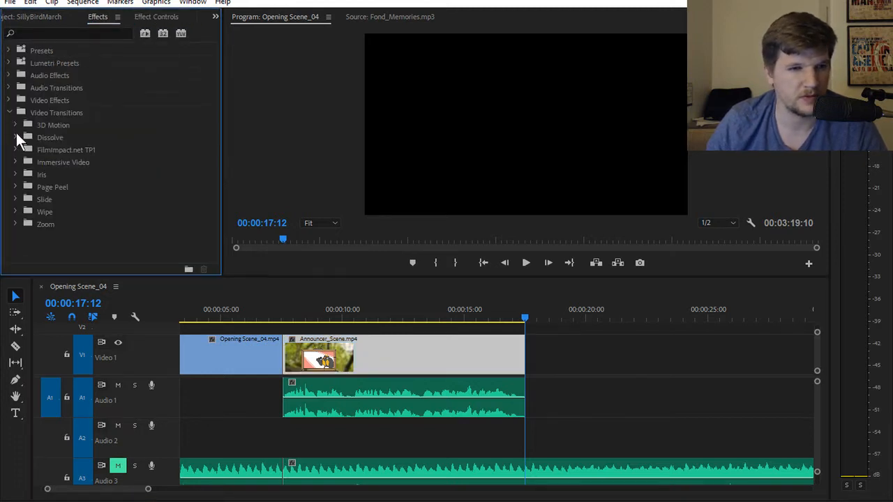
{"action": "left_click", "coordinate": [16, 137]}
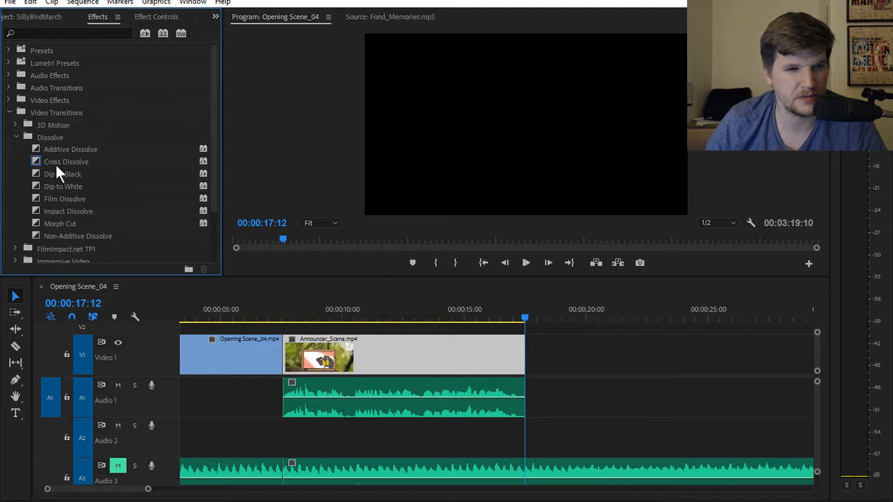
{"action": "left_click", "coordinate": [56, 164]}
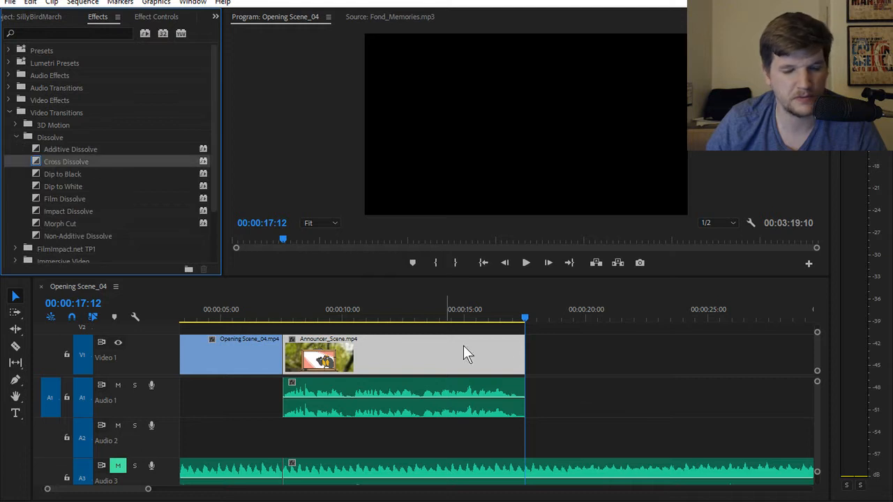
{"action": "left_click_drag", "start_coordinate": [528, 366], "coordinate": [525, 364]}
Play back the announcer scene through its closing cross dissolve, then replay part of it from 00:00:12:16
{"action": "left_click_drag", "start_coordinate": [492, 314], "coordinate": [286, 318]}
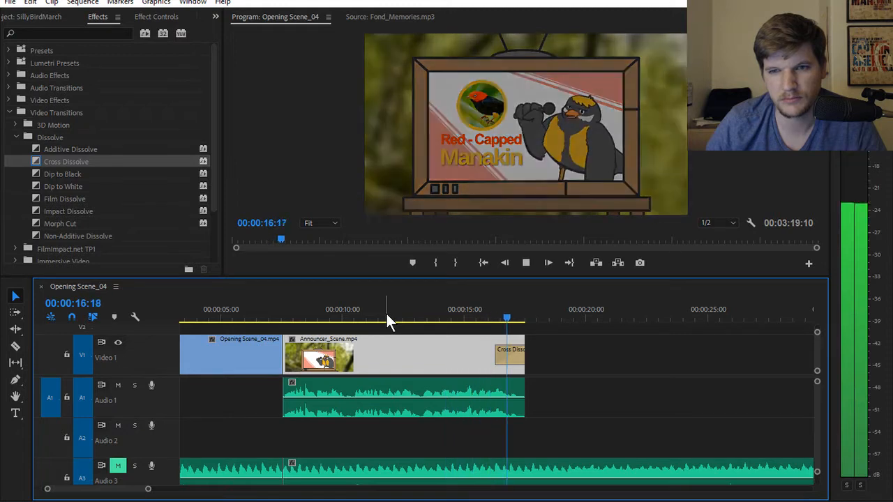
{"action": "key", "text": "space"}
{"action": "left_click_drag", "start_coordinate": [524, 318], "coordinate": [408, 320]}
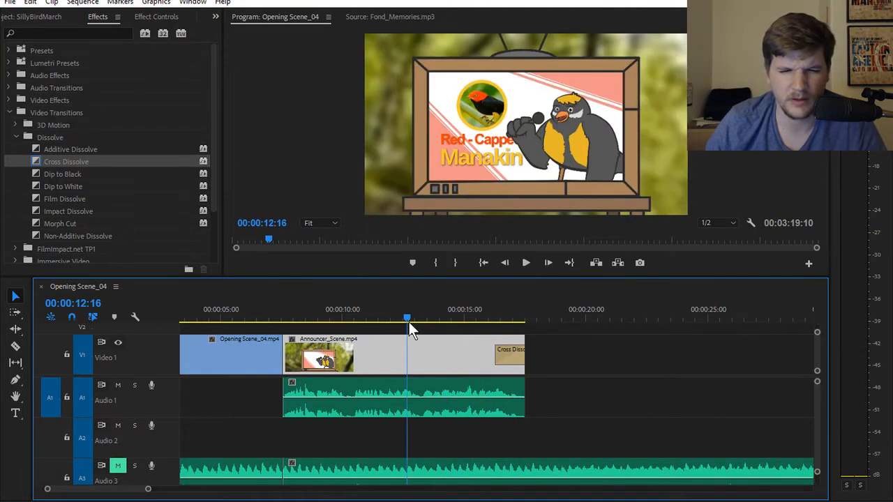
{"action": "key", "text": "space"}
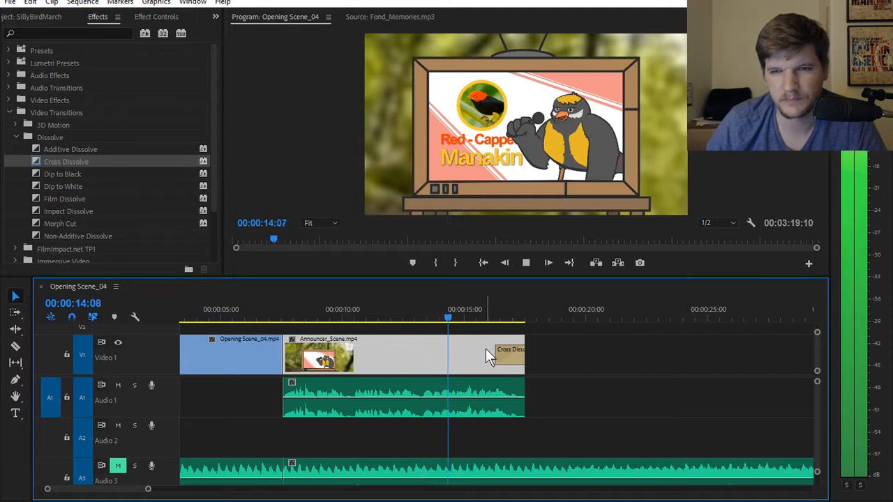
{"action": "key", "text": "space"}
Shift the voice-over on A1 slightly earlier so it starts at 00:00:07:11, and play back the announcer's opening
{"action": "scroll", "coordinate": [324, 377], "scroll_direction": "up", "scroll_amount": 6, "text": "alt"}
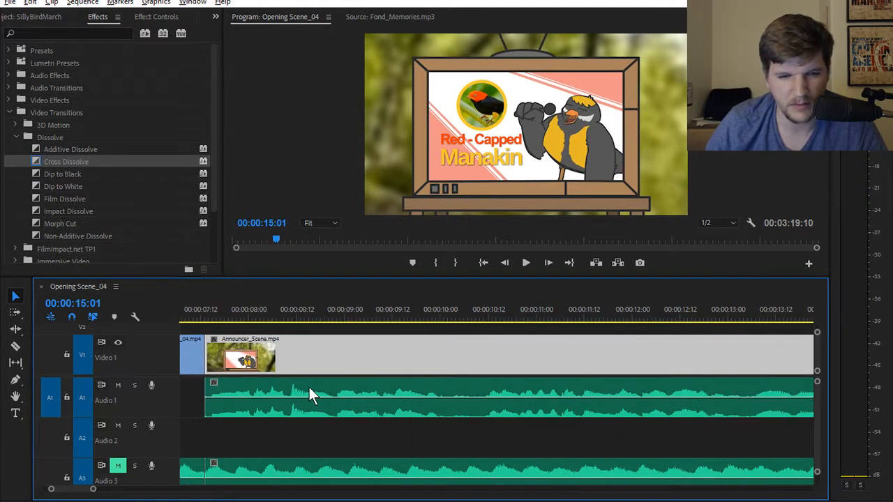
{"action": "left_click_drag", "start_coordinate": [244, 319], "coordinate": [204, 319]}
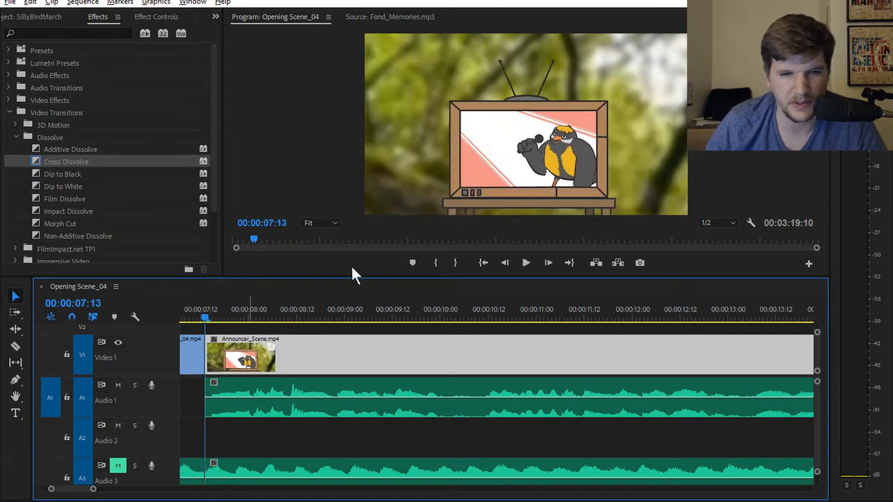
{"action": "left_click_drag", "start_coordinate": [354, 277], "coordinate": [353, 313]}
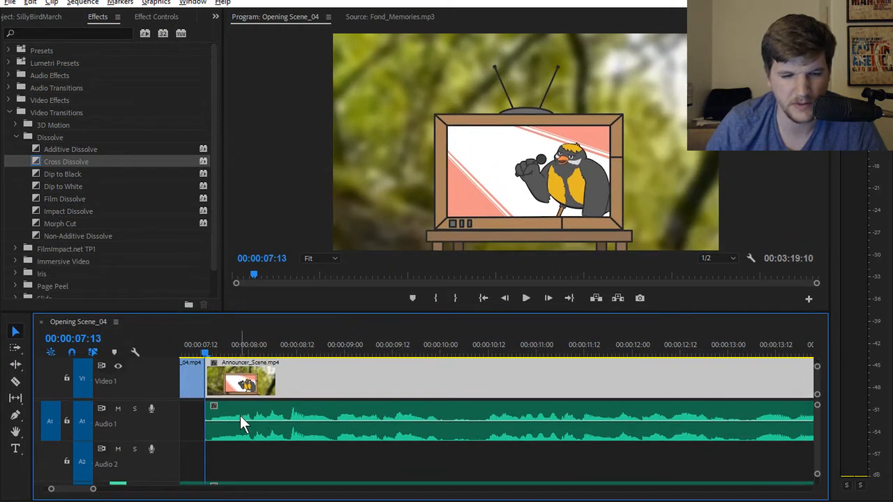
{"action": "left_click_drag", "start_coordinate": [236, 409], "coordinate": [225, 410]}
{"action": "key", "text": "space"}
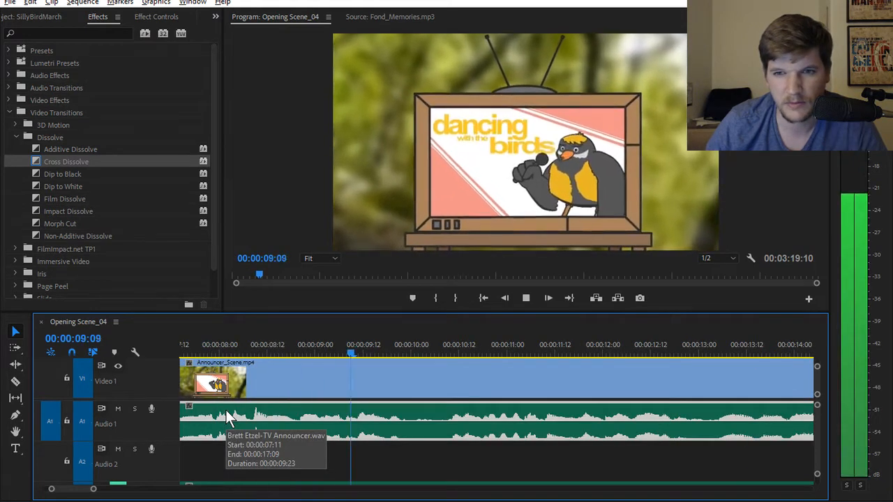
{"action": "key", "text": "space"}
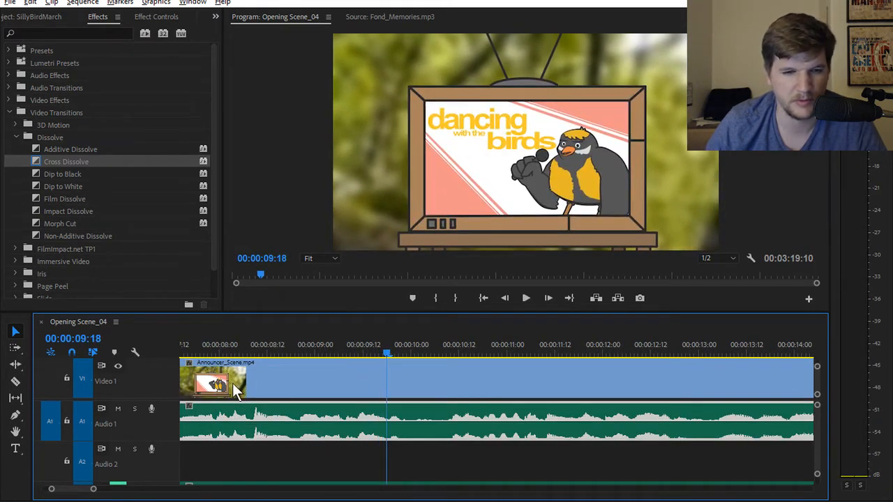
Cut the voice-over on A1 at 00:00:07:12, remove the sliver before the cut, and play the announcer scene
{"action": "mouse_move", "coordinate": [288, 351]}
{"action": "left_mouse_down"}
{"action": "mouse_move", "coordinate": [50, 363]}
{"action": "mouse_move", "coordinate": [169, 351]}
{"action": "mouse_move", "coordinate": [288, 353]}
{"action": "mouse_move", "coordinate": [287, 363]}
{"action": "left_mouse_up"}
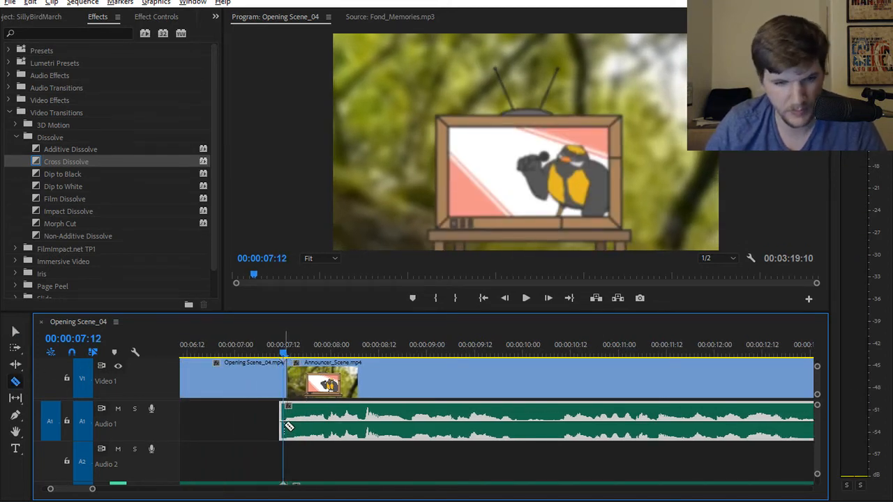
{"action": "key", "text": "v"}
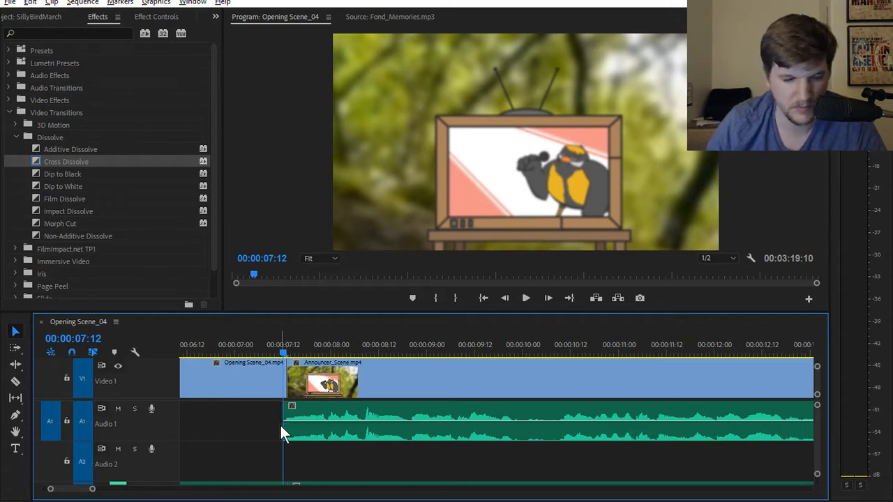
{"action": "left_click_drag", "start_coordinate": [286, 354], "coordinate": [234, 353]}
{"action": "key", "text": "space"}
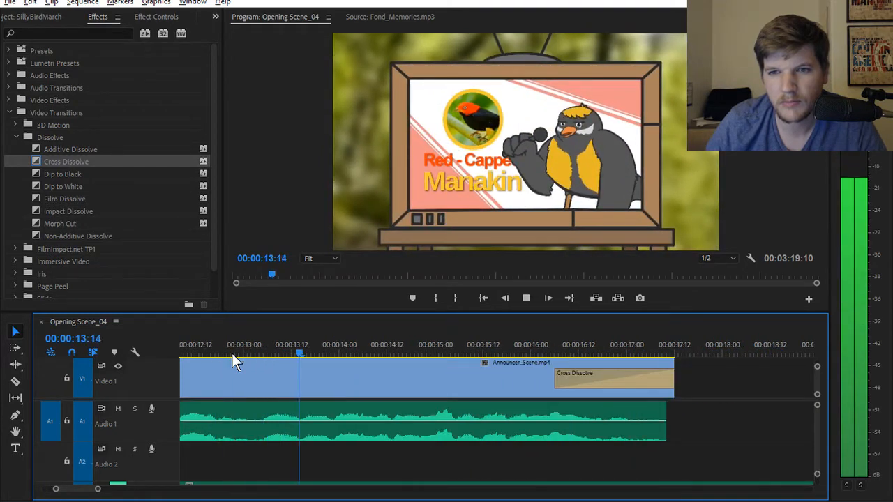
{"action": "key", "text": "space"}
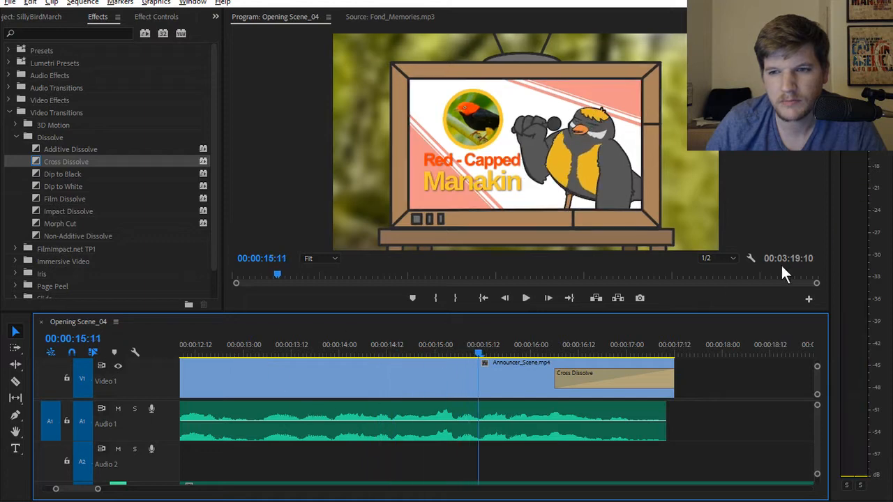
Set the program preview's playback resolution to Full and scrub back to 00:00:11:06 in the announcer scene
{"action": "left_click", "coordinate": [719, 259]}
{"action": "left_click", "coordinate": [727, 274]}
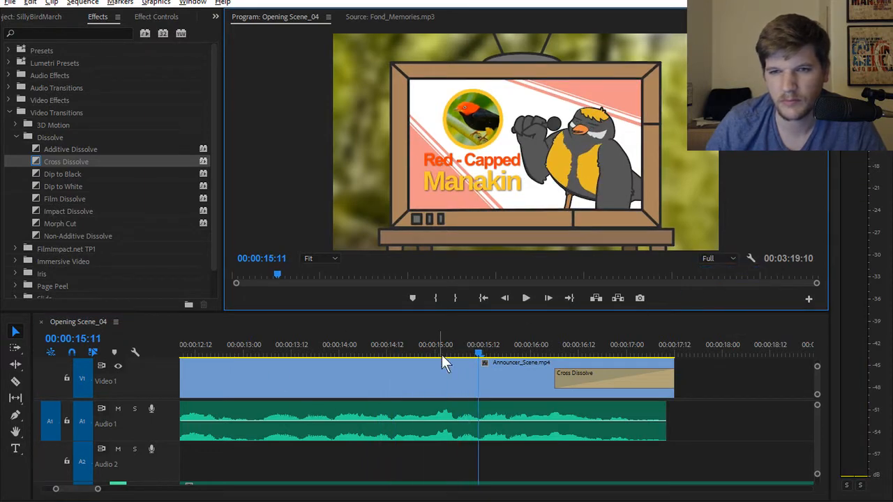
{"action": "left_click_drag", "start_coordinate": [359, 357], "coordinate": [139, 355]}
{"action": "scroll", "coordinate": [376, 408], "scroll_direction": "down", "scroll_amount": 4}
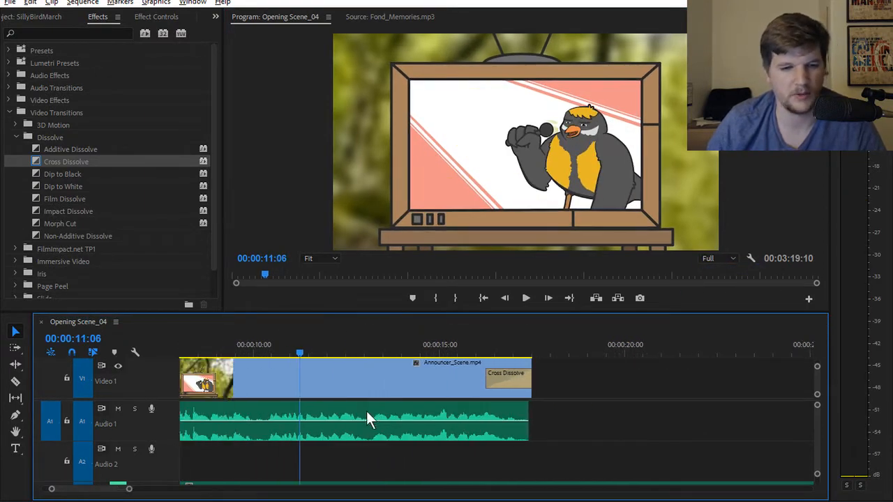
{"action": "scroll", "coordinate": [120, 492], "scroll_direction": "up", "scroll_amount": 3}
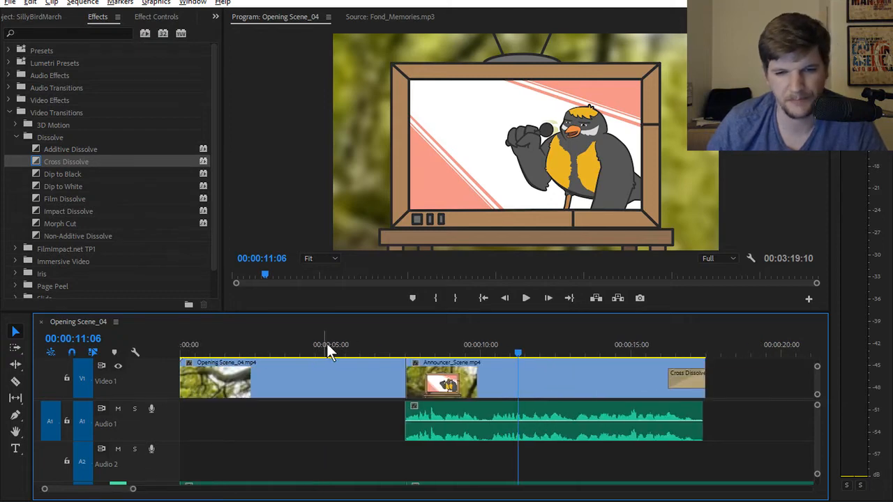
Unmute music track A3 and adjust the gain of its clip under the announcer scene by -15 dB
{"action": "left_click_drag", "start_coordinate": [327, 345], "coordinate": [407, 355]}
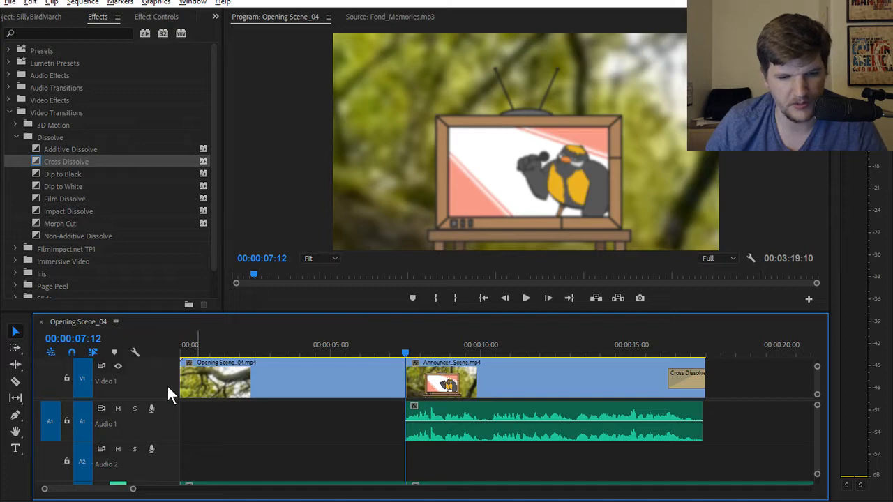
{"action": "key", "text": "shift+minus"}
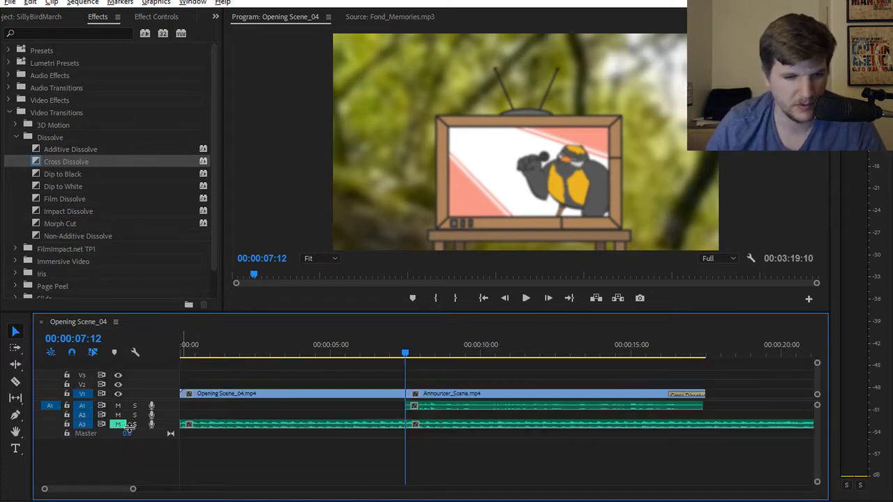
{"action": "left_click", "coordinate": [435, 425]}
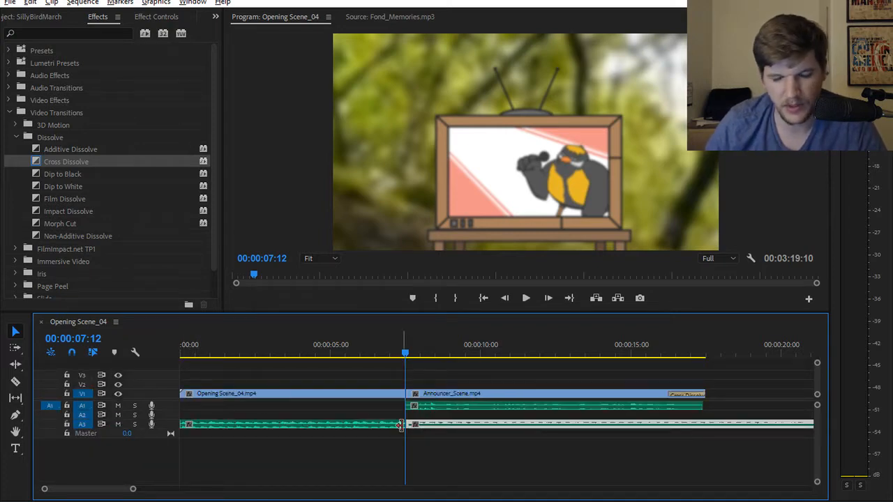
{"action": "right_click", "coordinate": [462, 427]}
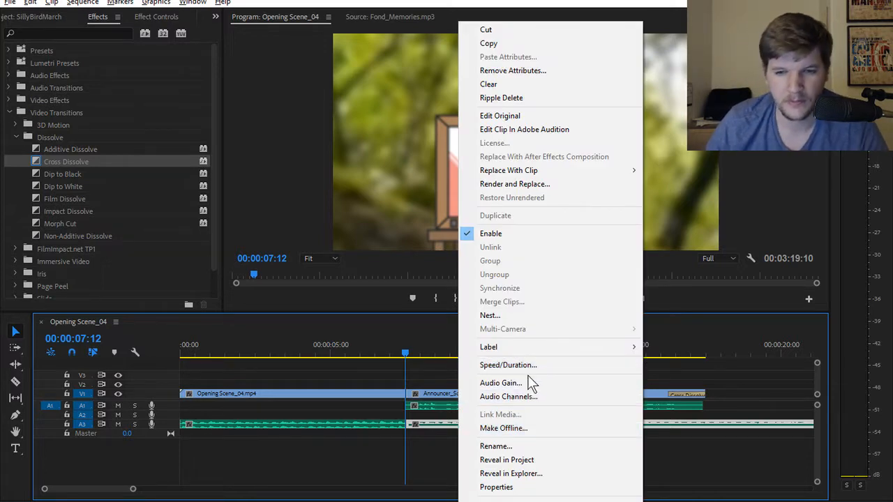
{"action": "left_click", "coordinate": [481, 383]}
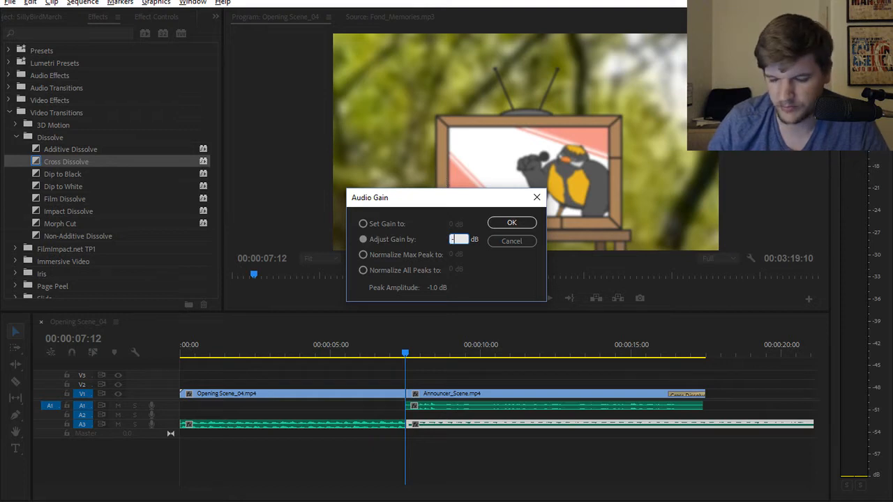
{"action": "type", "text": "-15"}
{"action": "key", "text": "Return"}
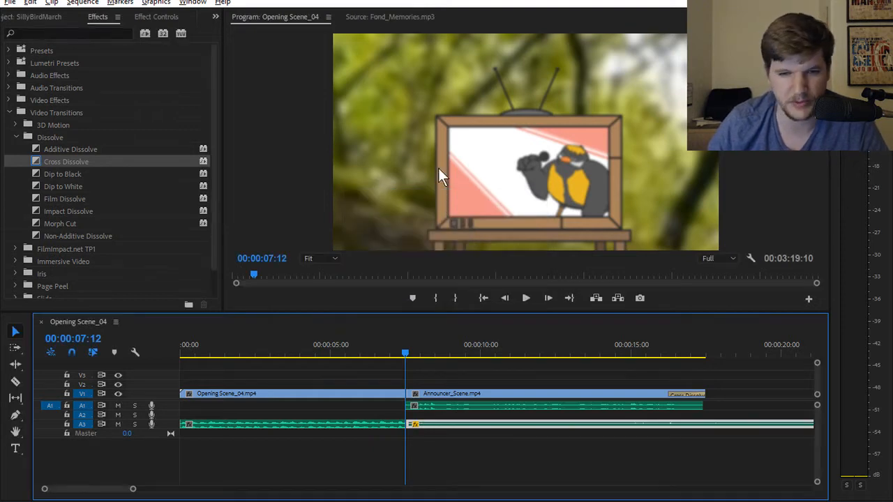
Play the music transition into the announcer scene, then the opening scene, to compare the audio levels
{"action": "key", "text": "space"}
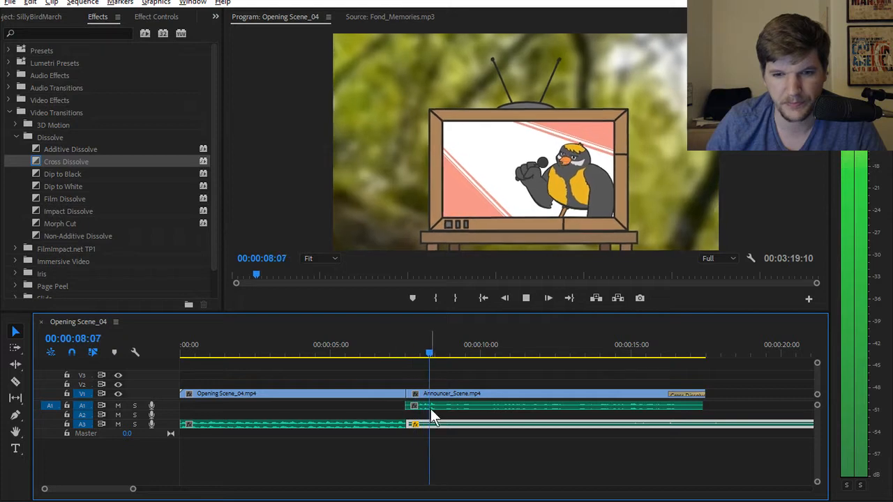
{"action": "left_click", "coordinate": [395, 343]}
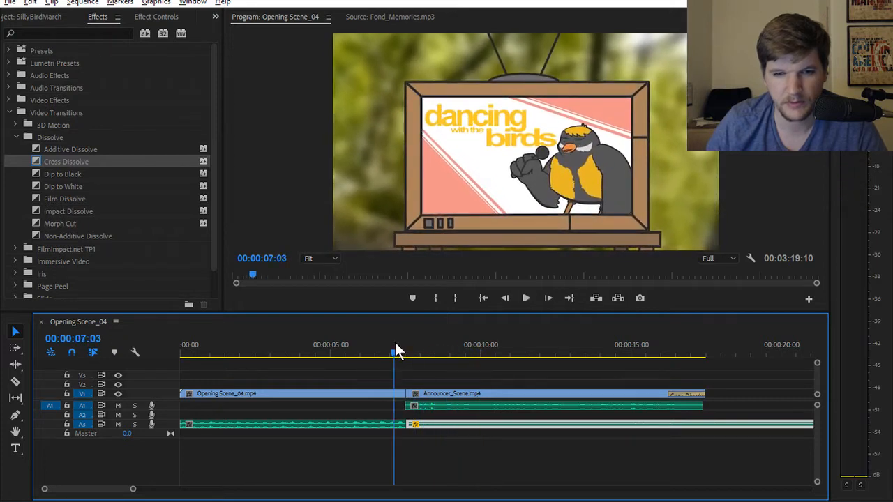
{"action": "left_click", "coordinate": [392, 345]}
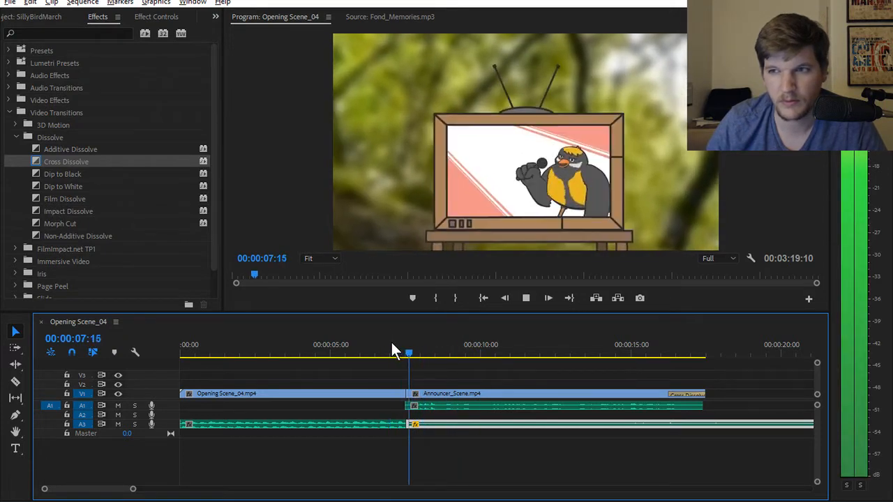
{"action": "left_click", "coordinate": [217, 347]}
{"action": "key", "text": "space"}
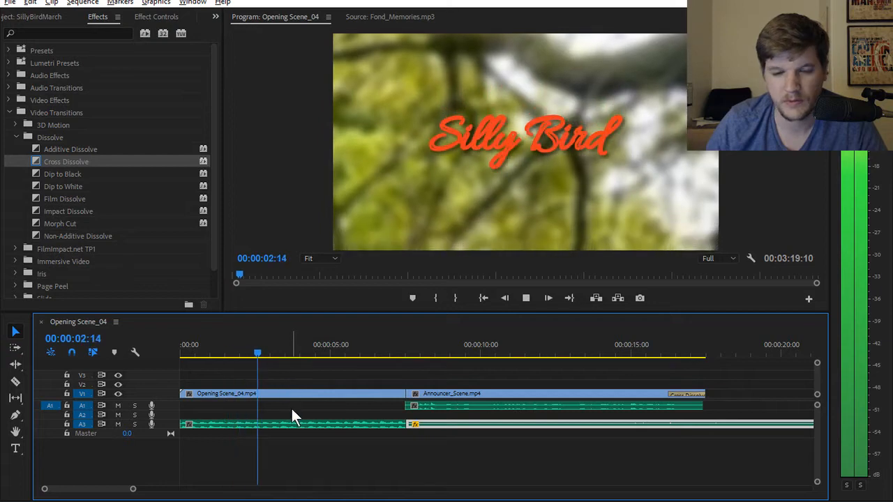
Adjust the gain of the opening scene's music clip on A3 by -3 dB and play into the announcer scene
{"action": "left_click", "coordinate": [284, 425]}
{"action": "key", "text": "g"}
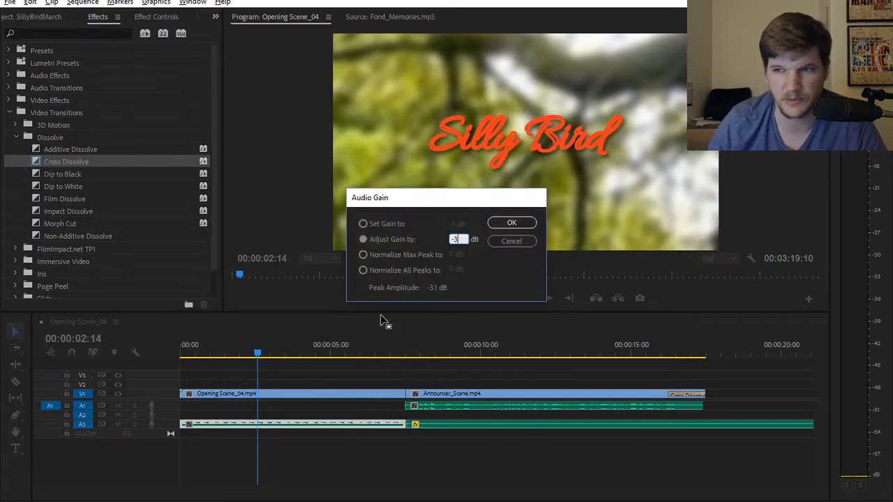
{"action": "key", "text": "Return"}
{"action": "key", "text": "space"}
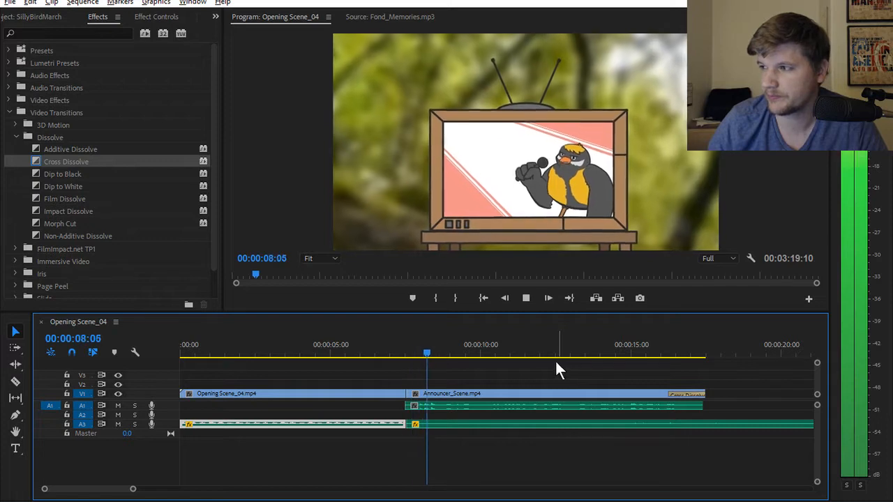
{"action": "key", "text": "space"}
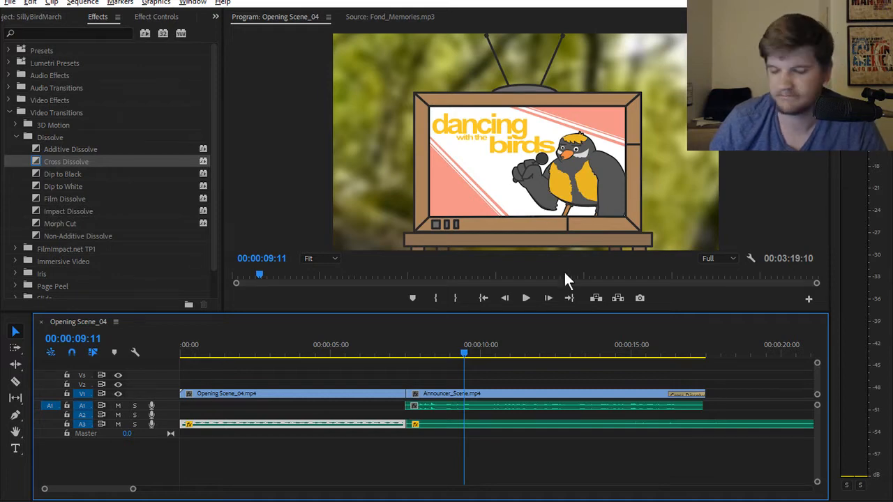
Play the sequence from the start, then place the playhead at 00:00:07:13 where the announcer scene begins
{"action": "left_click_drag", "start_coordinate": [411, 356], "coordinate": [145, 358]}
{"action": "key", "text": "space"}
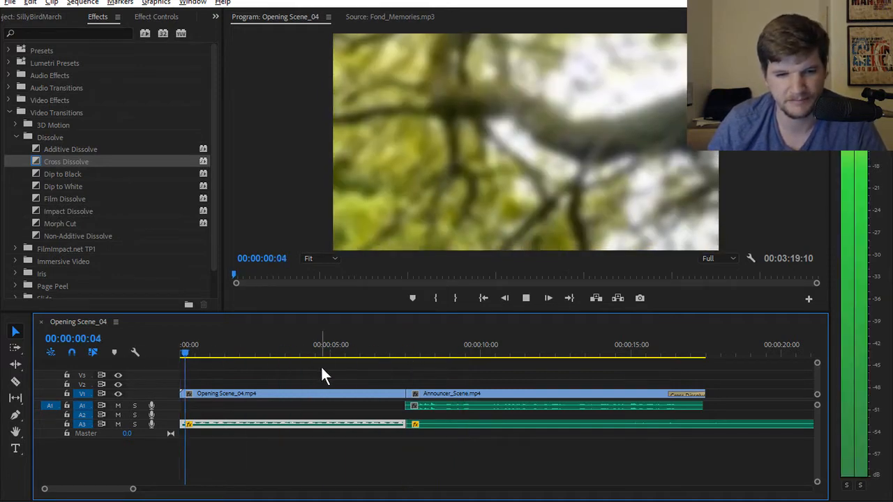
{"action": "left_click_drag", "start_coordinate": [369, 351], "coordinate": [410, 351]}
{"action": "scroll", "coordinate": [411, 415], "scroll_direction": "up", "scroll_amount": 5}
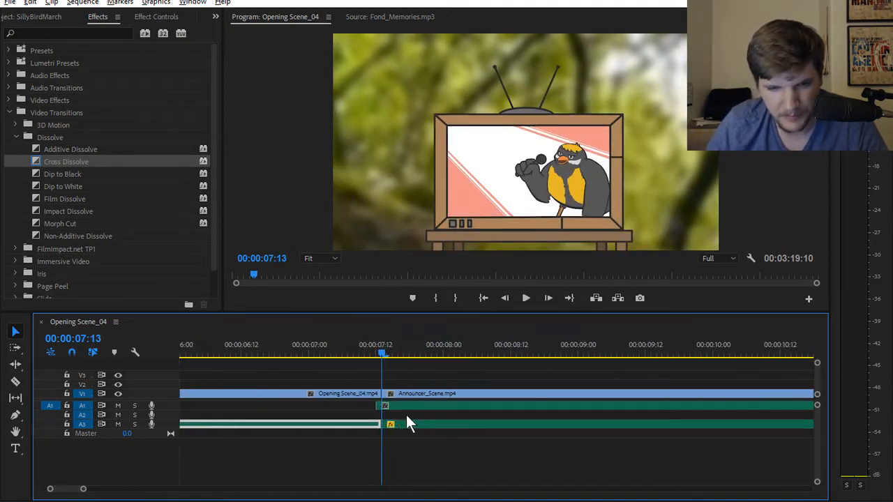
{"action": "scroll", "coordinate": [384, 406], "scroll_direction": "down", "scroll_amount": 4}
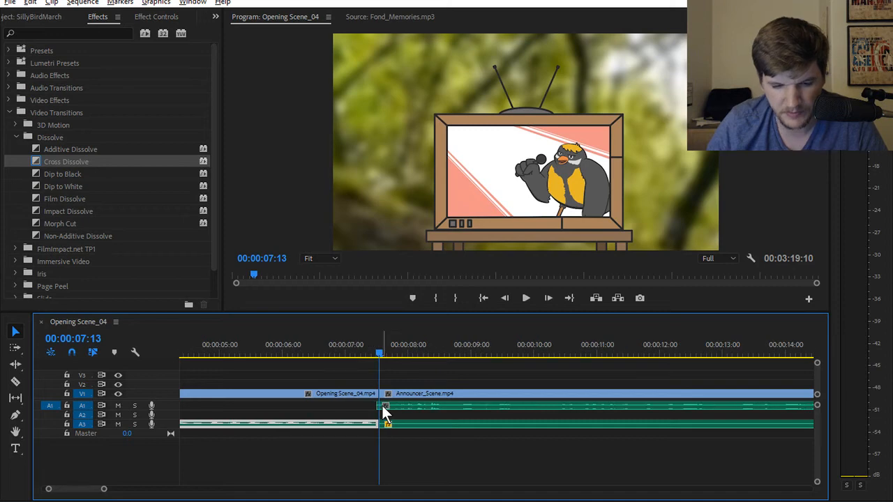
Try to cut off the voice-over's overhang on A1 before the scene cut at 00:00:07:13 and play the result
{"action": "key", "text": "shift+equal"}
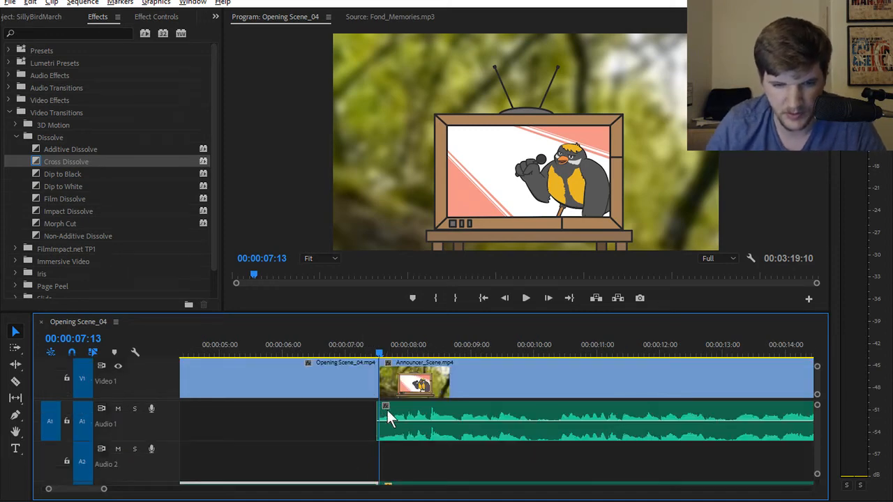
{"action": "key", "text": "c"}
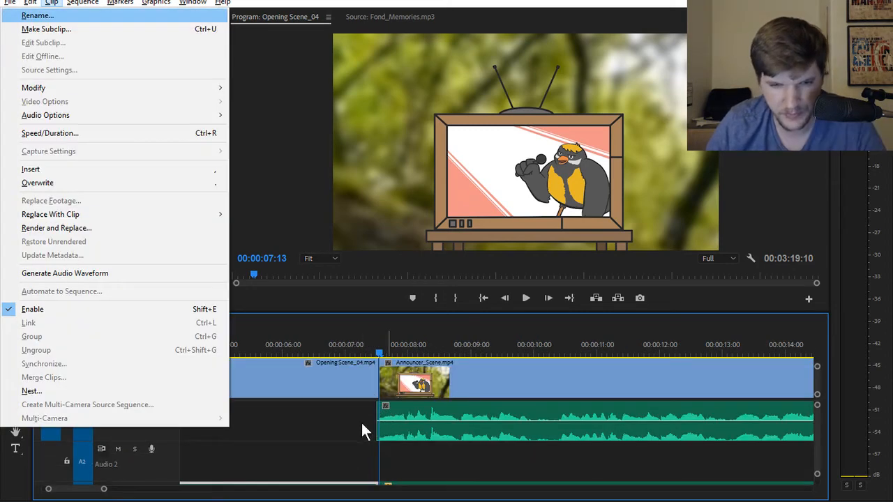
{"action": "key", "text": "Escape"}
{"action": "key", "text": "c"}
{"action": "key", "text": "v"}
{"action": "key", "text": "Delete"}
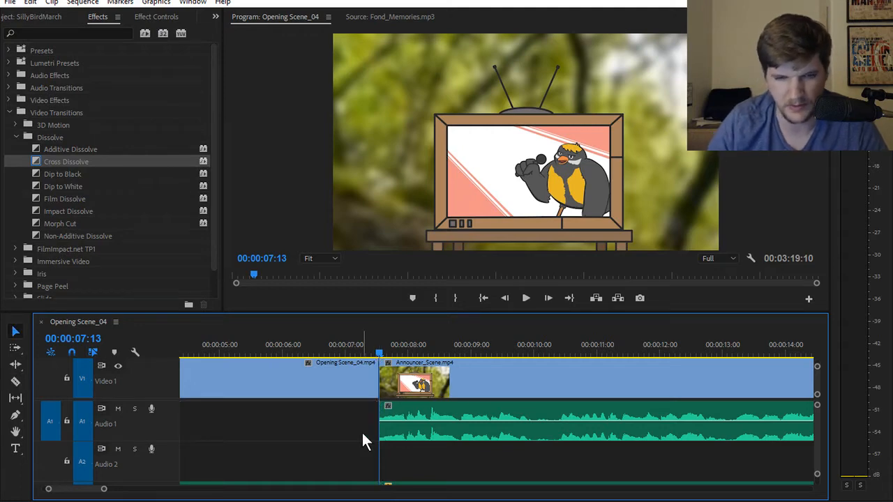
{"action": "key", "text": "space"}
{"action": "left_click", "coordinate": [266, 345]}
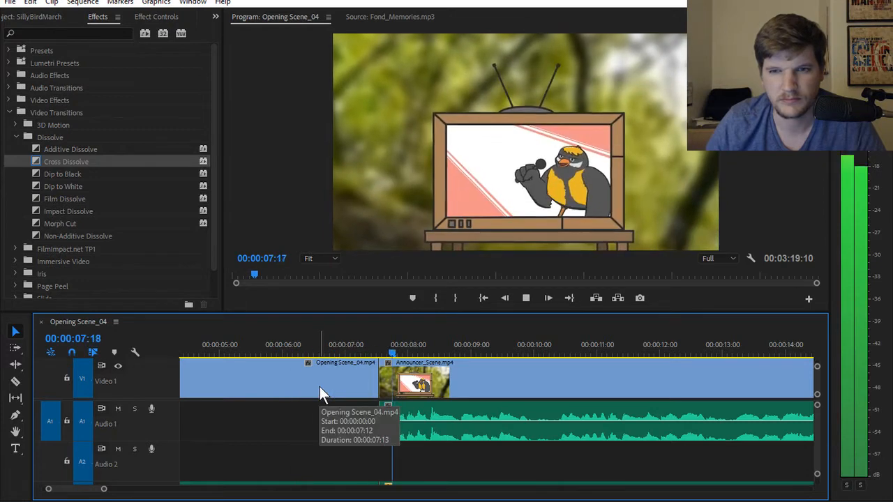
{"action": "key", "text": "space"}
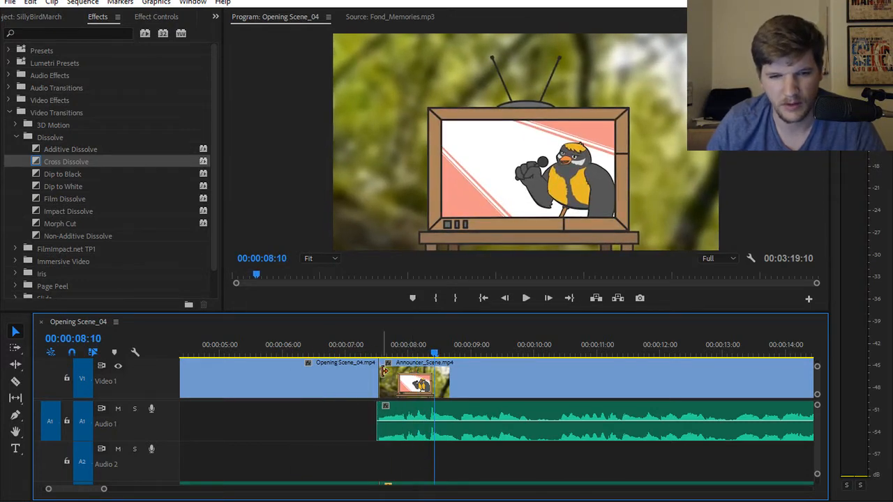
Play the announcer scene from its start to judge the music level against the voice-over
{"action": "left_click", "coordinate": [379, 349]}
{"action": "key", "text": "space"}
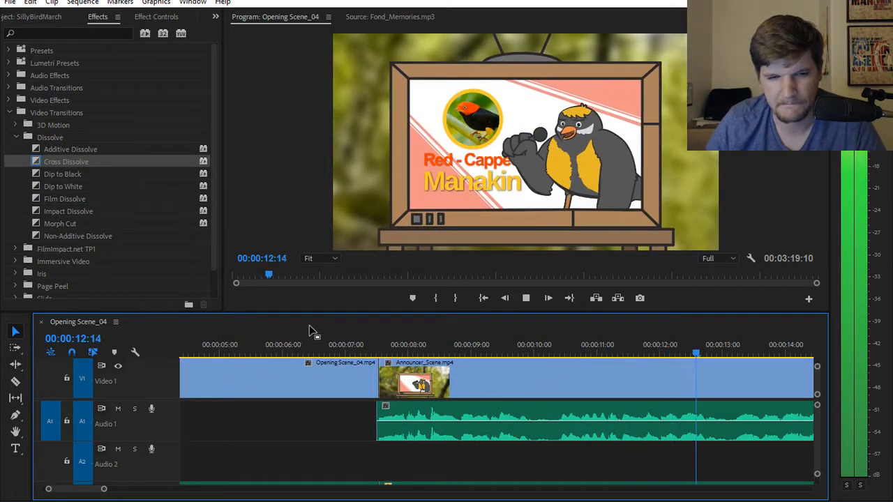
{"action": "key", "text": "space"}
Adjust the gain of the announcer scene's music clip on A3 by -5 dB and replay the scene change
{"action": "key", "text": "shift+minus"}
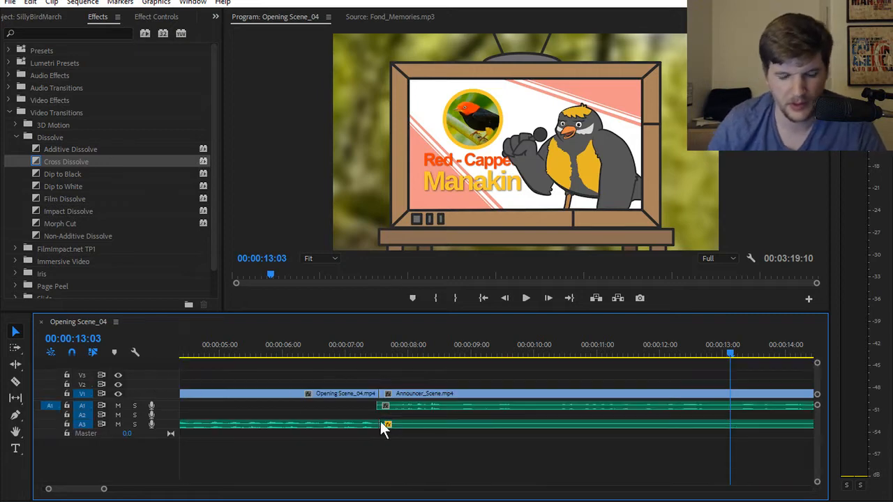
{"action": "left_click", "coordinate": [453, 433]}
{"action": "key", "text": "g"}
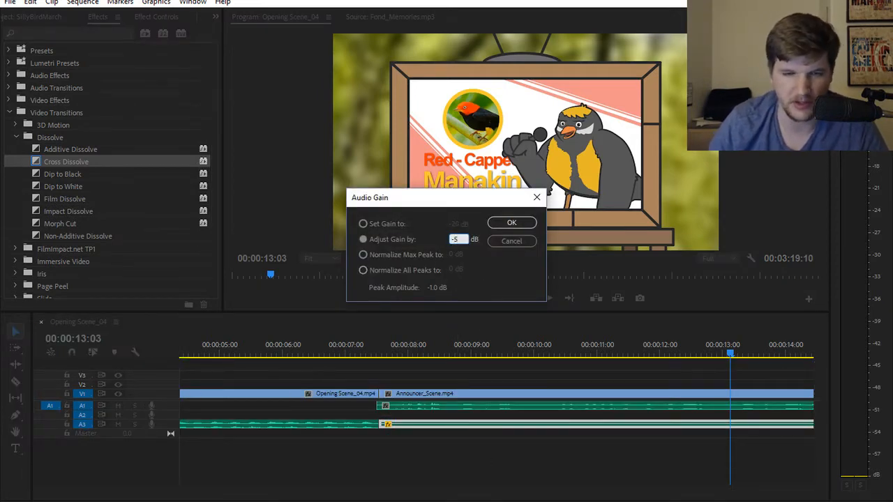
{"action": "key", "text": "Return"}
{"action": "left_click", "coordinate": [365, 357]}
{"action": "key", "text": "space"}
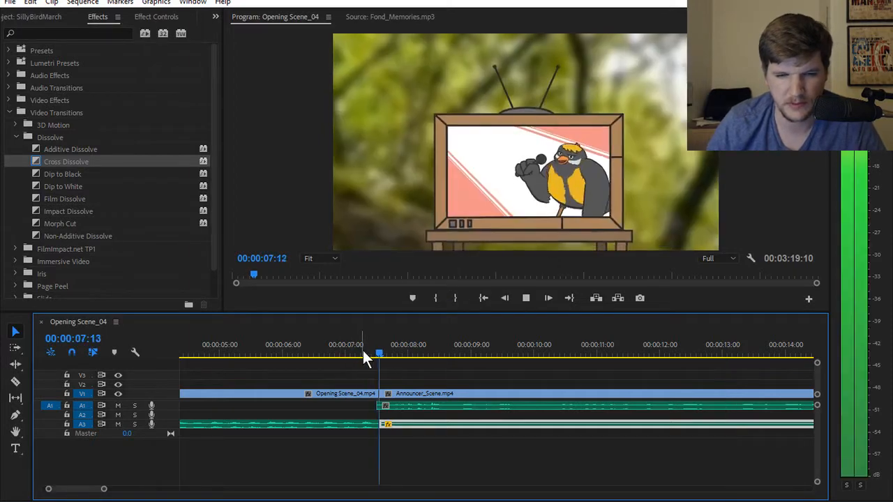
{"action": "left_click", "coordinate": [378, 354]}
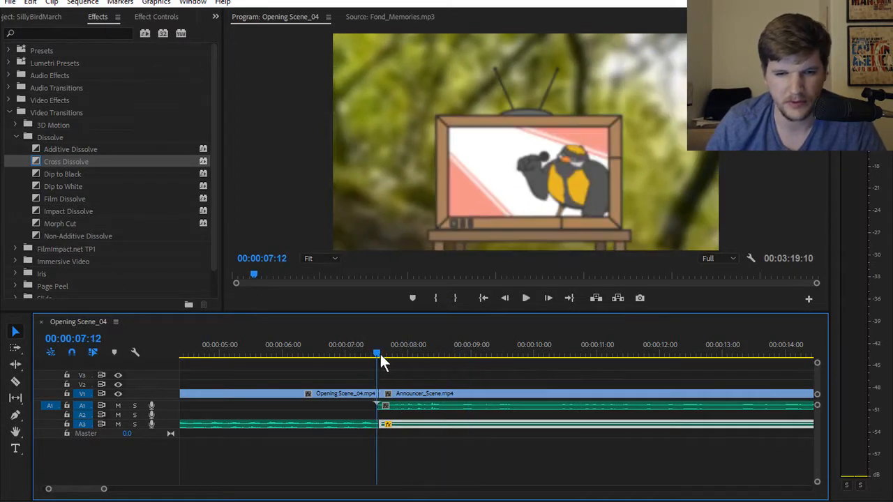
{"action": "left_click_drag", "start_coordinate": [382, 352], "coordinate": [383, 351]}
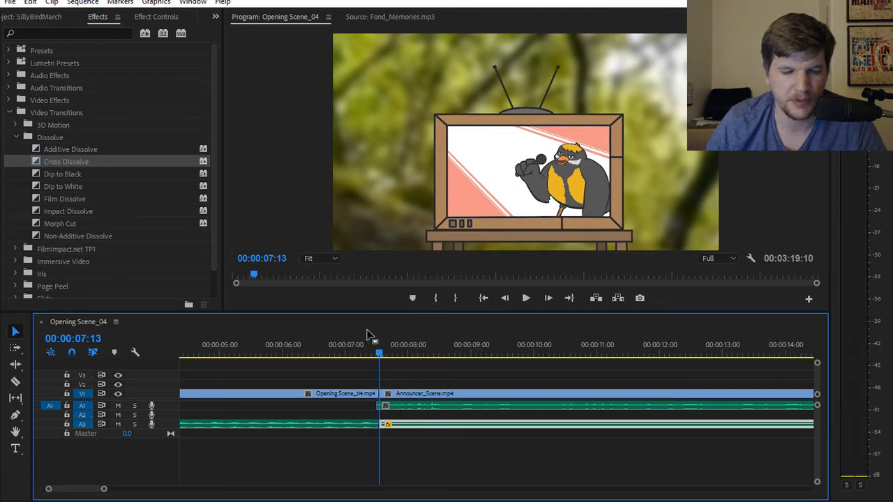
Enlarge the timeline area and increase the height of track A3 to show the music waveforms around the cut
{"action": "left_click", "coordinate": [153, 17]}
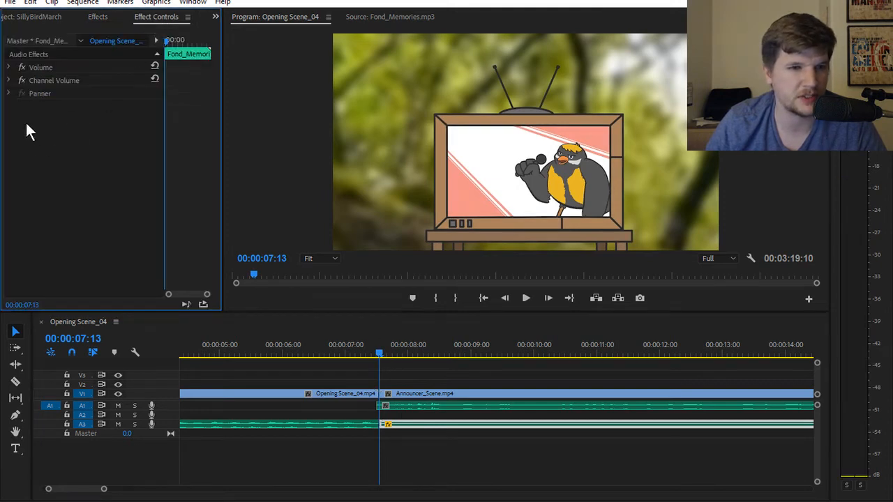
{"action": "left_click", "coordinate": [30, 17]}
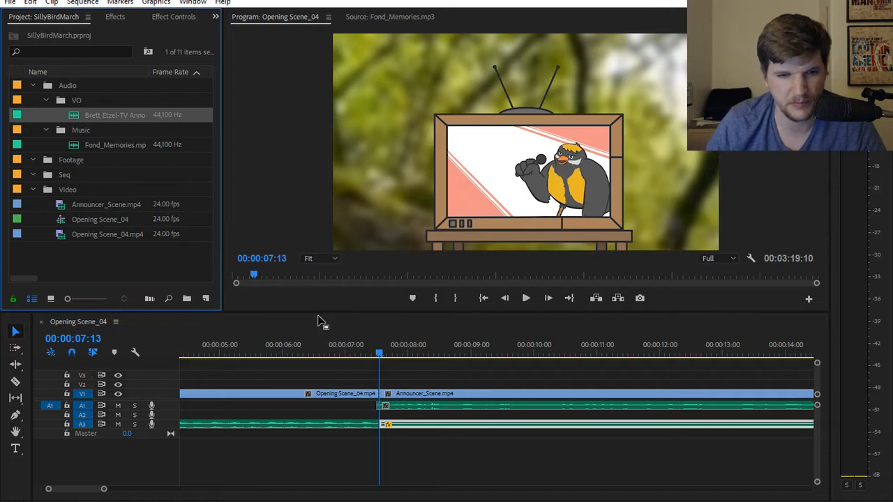
{"action": "left_click_drag", "start_coordinate": [321, 311], "coordinate": [323, 220]}
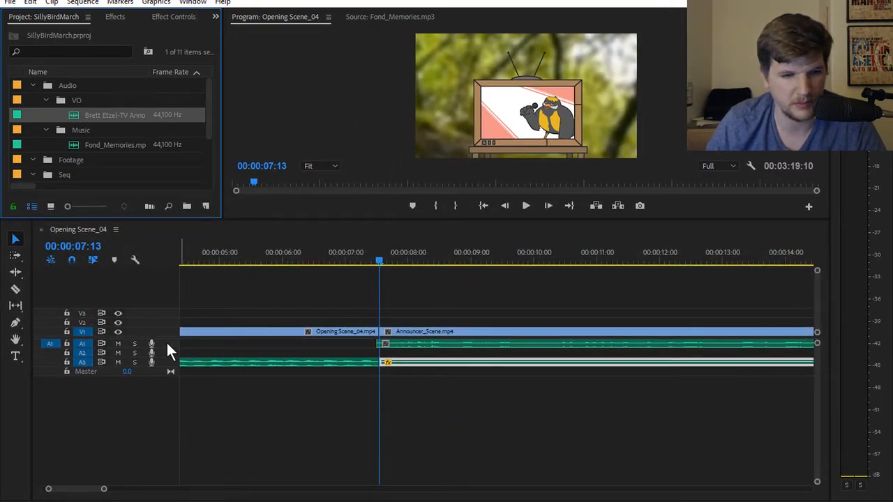
{"action": "left_click", "coordinate": [170, 360]}
{"action": "scroll", "coordinate": [169, 360], "scroll_direction": "up", "scroll_amount": 8}
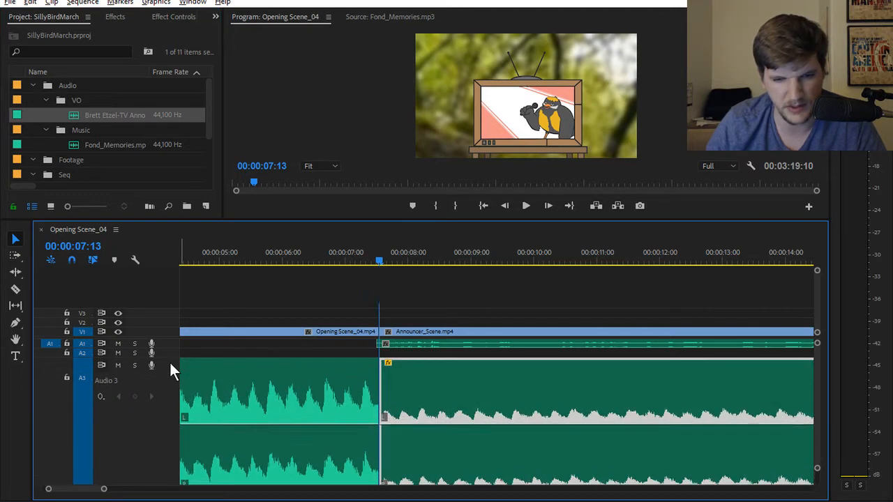
{"action": "scroll", "coordinate": [170, 362], "scroll_direction": "down", "scroll_amount": 2}
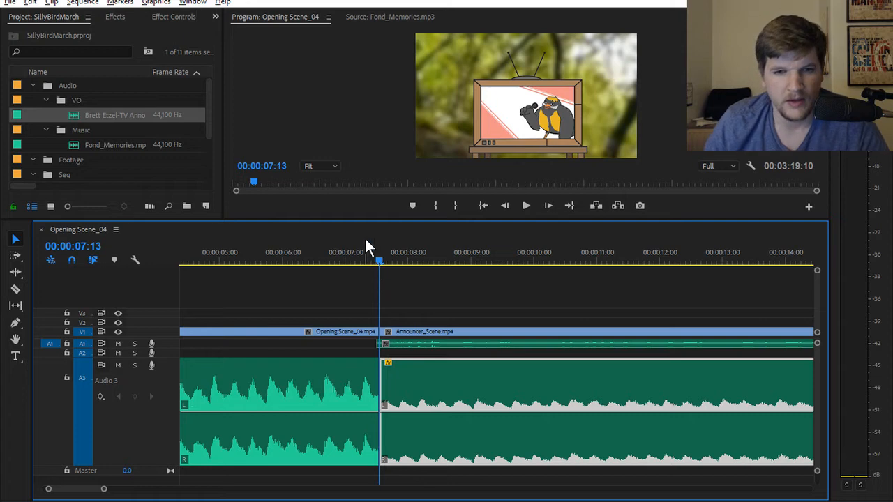
{"action": "scroll", "coordinate": [153, 408], "scroll_direction": "up", "scroll_amount": 5}
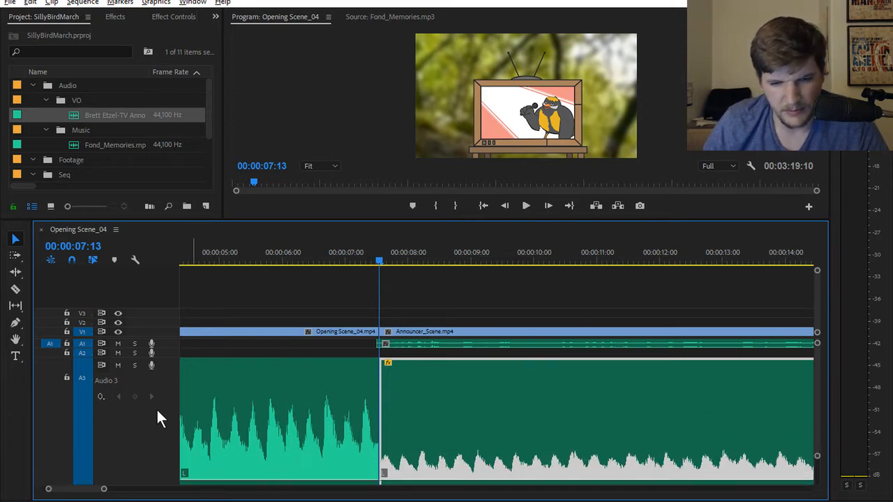
With the Pen tool, add two volume keyframes at the announcer music clip's start, raise the first for a short fade-down, and play the transition
{"action": "scroll", "coordinate": [361, 410], "scroll_direction": "up", "scroll_amount": 5}
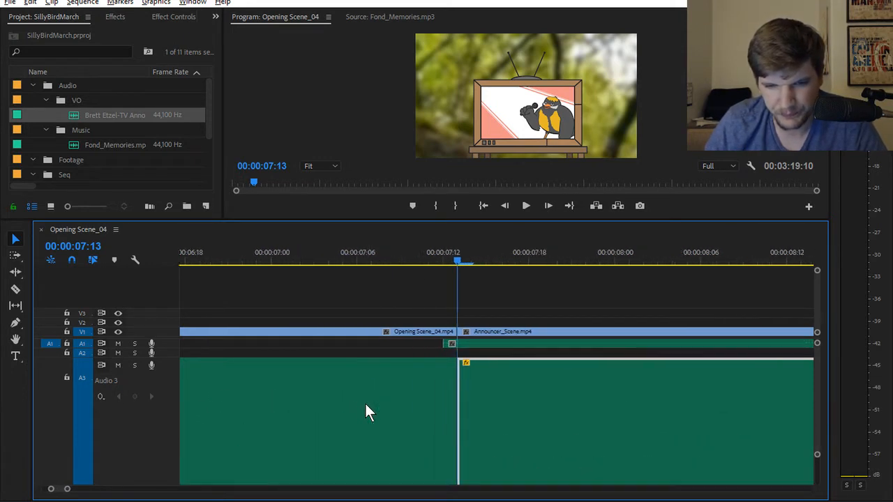
{"action": "left_click", "coordinate": [18, 323]}
{"action": "left_click", "coordinate": [507, 445]}
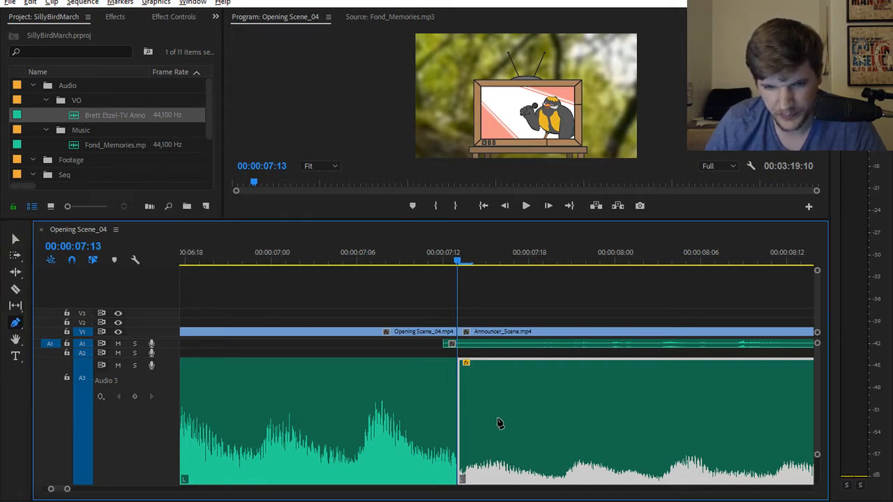
{"action": "scroll", "coordinate": [499, 422], "scroll_direction": "right", "scroll_amount": 1}
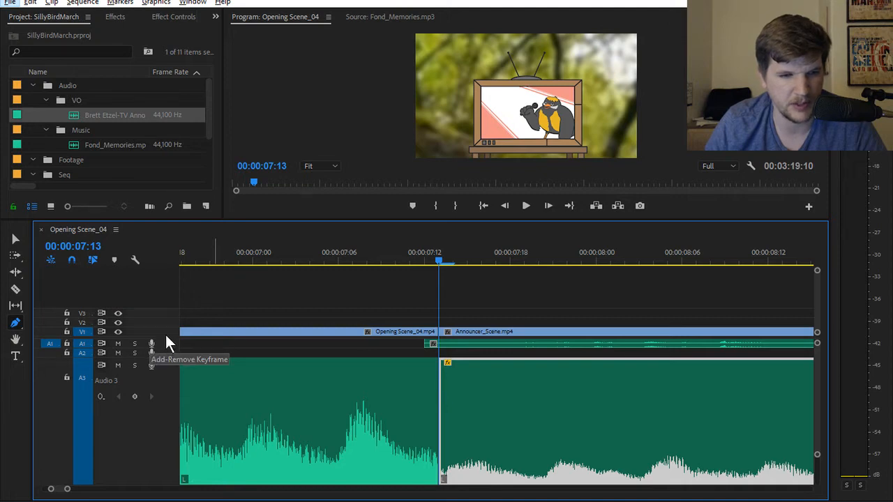
{"action": "scroll", "coordinate": [170, 307], "scroll_direction": "down", "scroll_amount": 2}
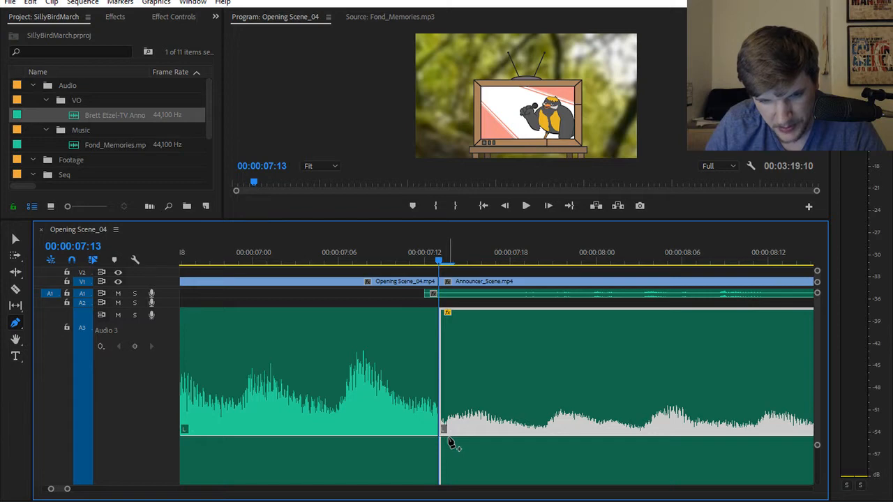
{"action": "left_click", "coordinate": [449, 437]}
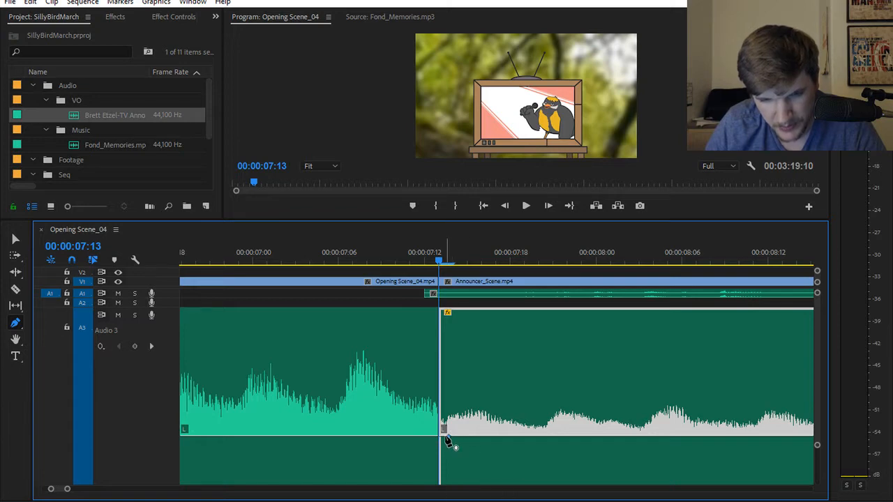
{"action": "left_click_drag", "start_coordinate": [448, 436], "coordinate": [448, 414]}
{"action": "key", "text": "ctrl+z"}
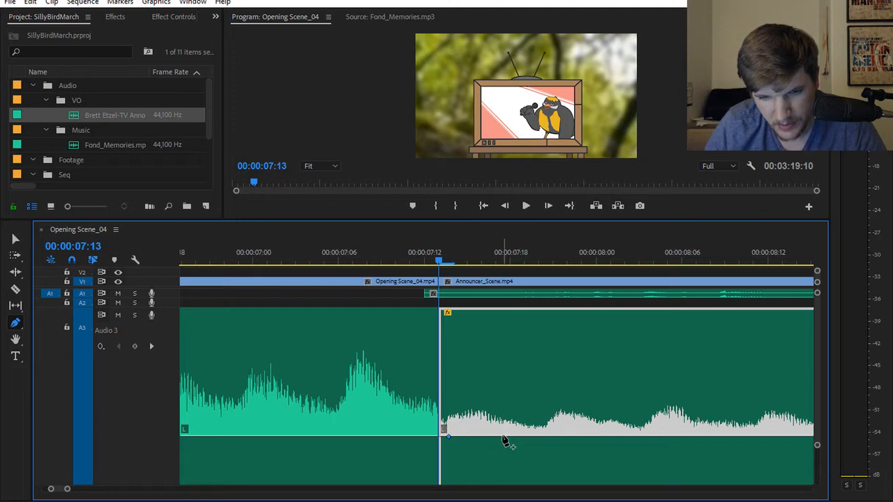
{"action": "left_click_drag", "start_coordinate": [449, 437], "coordinate": [444, 405]}
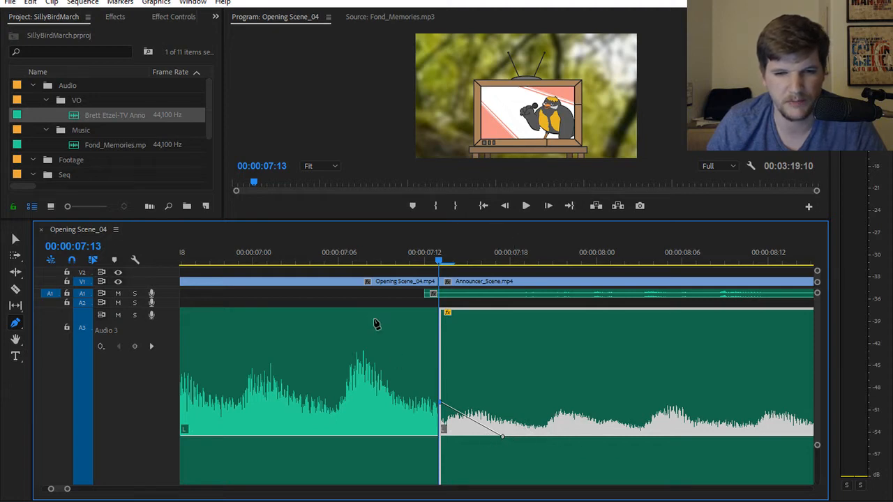
{"action": "left_click", "coordinate": [320, 262]}
{"action": "key", "text": "space"}
{"action": "left_click", "coordinate": [308, 262]}
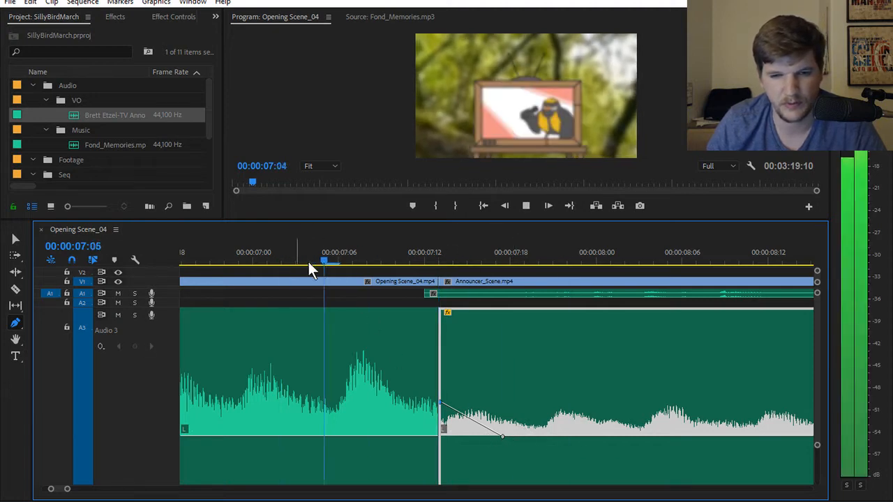
Lengthen the music fade by moving its end keyframe to 00:00:08:09 and replay the scene transition
{"action": "left_click_drag", "start_coordinate": [507, 438], "coordinate": [732, 437]}
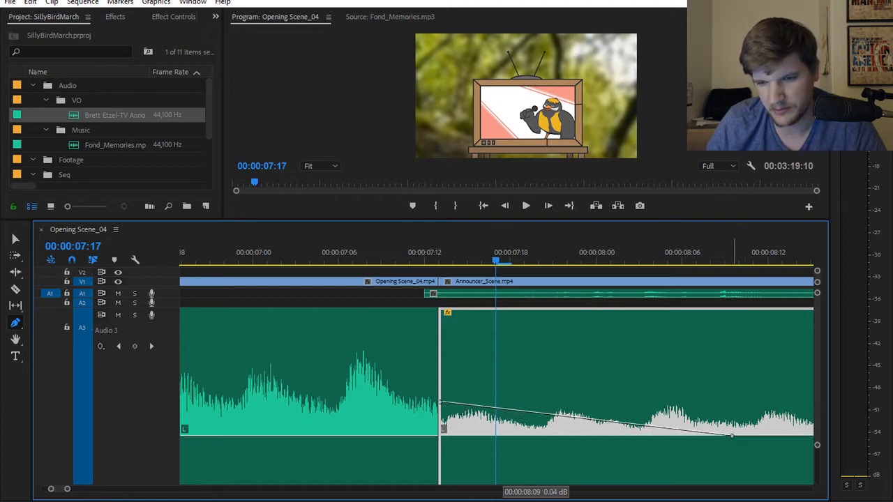
{"action": "left_click", "coordinate": [395, 261]}
{"action": "left_click", "coordinate": [253, 261]}
{"action": "key", "text": "space"}
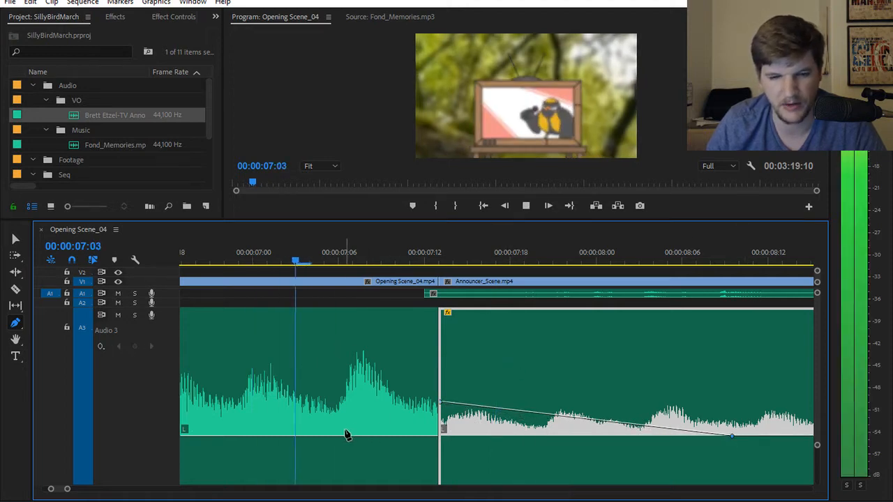
{"action": "key", "text": "space"}
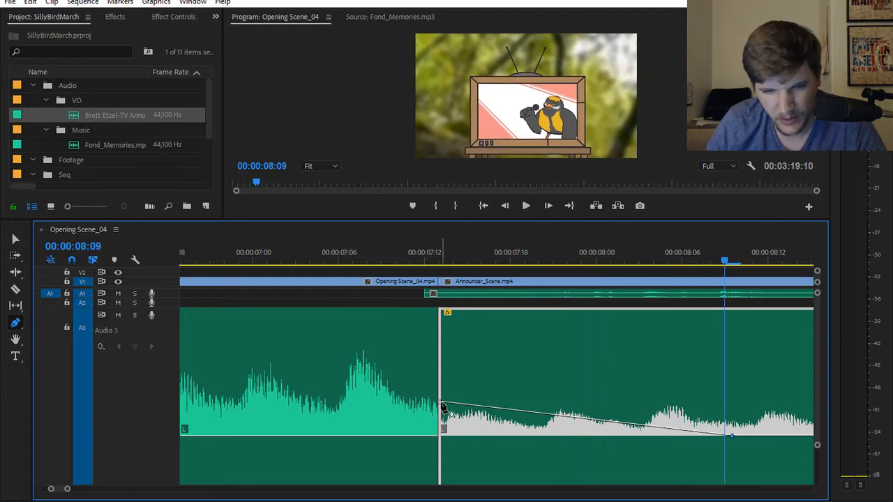
Raise the music fade's start keyframe at 00:00:07:13 to about 3.63 dB, then higher still, replaying the transition after each change
{"action": "left_click_drag", "start_coordinate": [442, 407], "coordinate": [440, 371]}
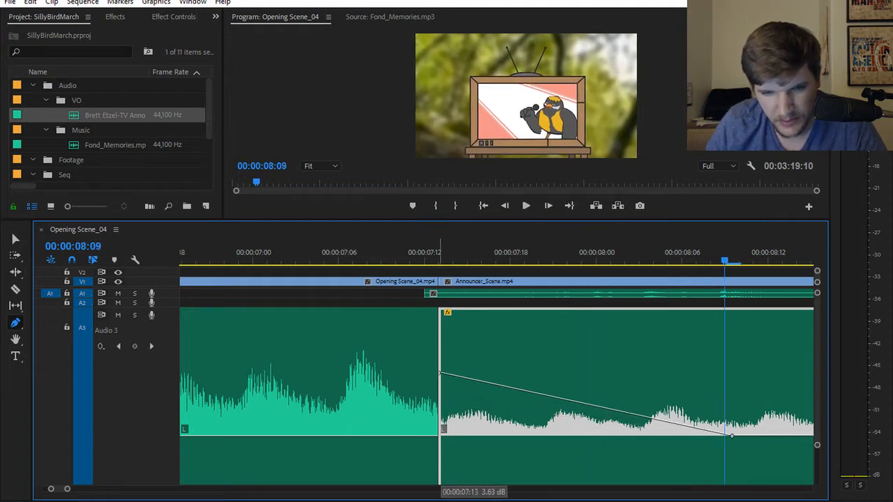
{"action": "left_click", "coordinate": [298, 266]}
{"action": "key", "text": "space"}
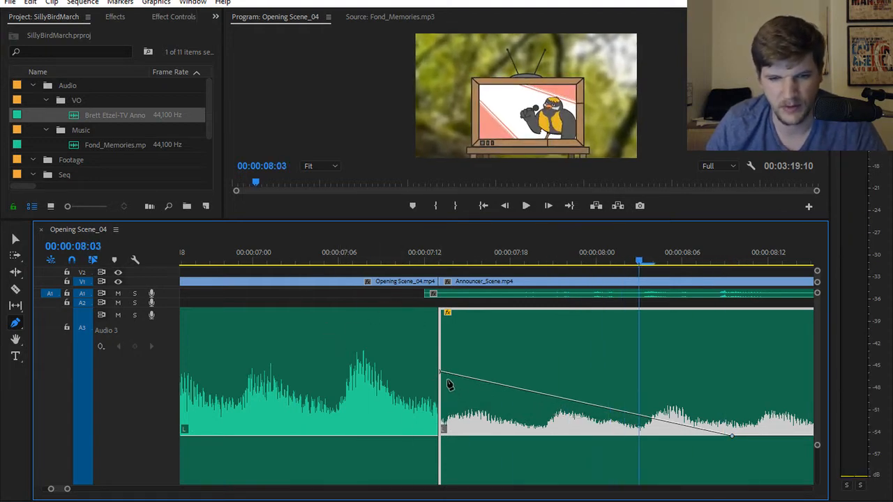
{"action": "left_click_drag", "start_coordinate": [441, 372], "coordinate": [439, 348]}
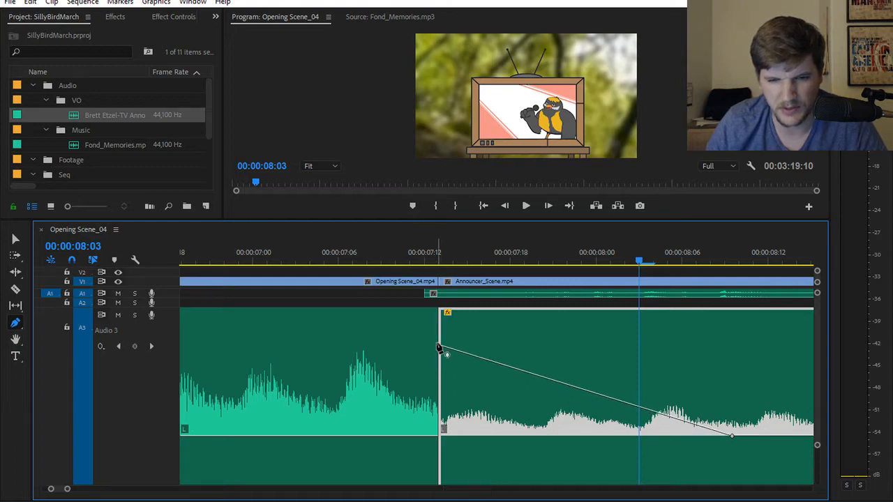
{"action": "left_click", "coordinate": [299, 259]}
{"action": "key", "text": "space"}
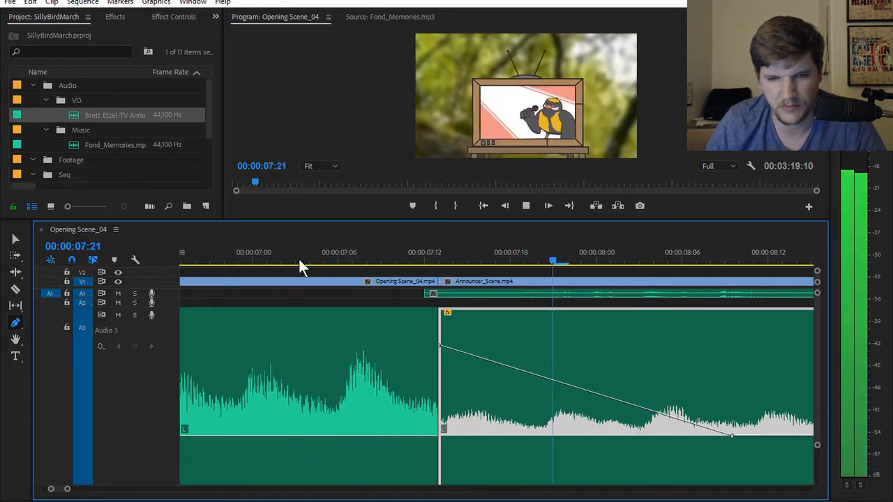
Stop playback and undo the volume keyframe edits on the announcer scene's music clip
{"action": "key", "text": "space"}
{"action": "key", "text": "ctrl+z"}
{"action": "key", "text": "ctrl+z"}
{"action": "key", "text": "ctrl+z"}
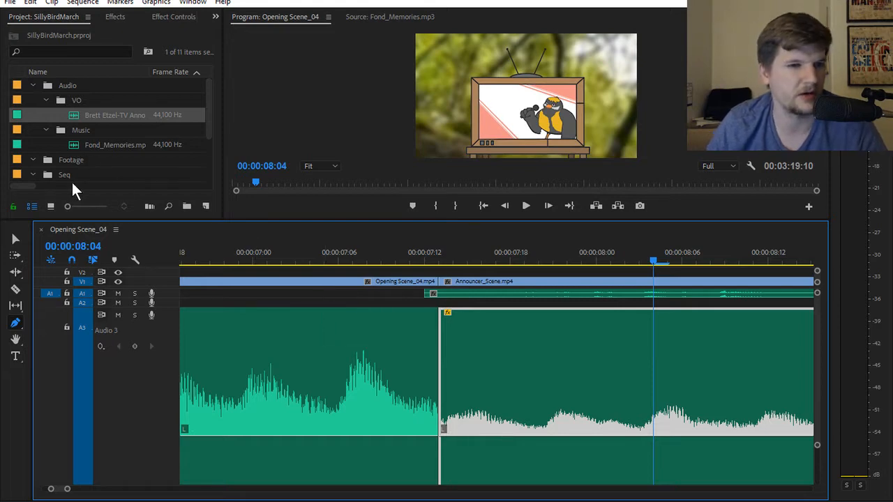
Apply a Constant Gain audio crossfade at the cut between the two music clips on track A3
{"action": "left_click", "coordinate": [115, 17]}
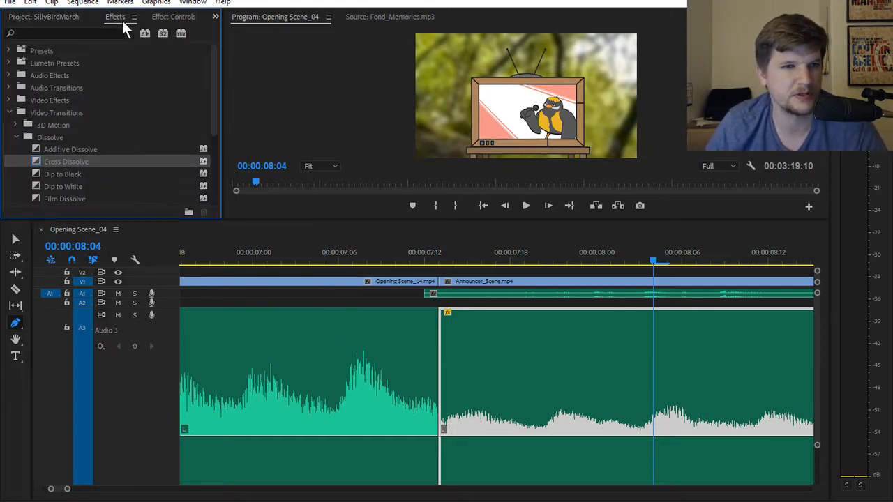
{"action": "scroll", "coordinate": [111, 140], "scroll_direction": "down", "scroll_amount": 2}
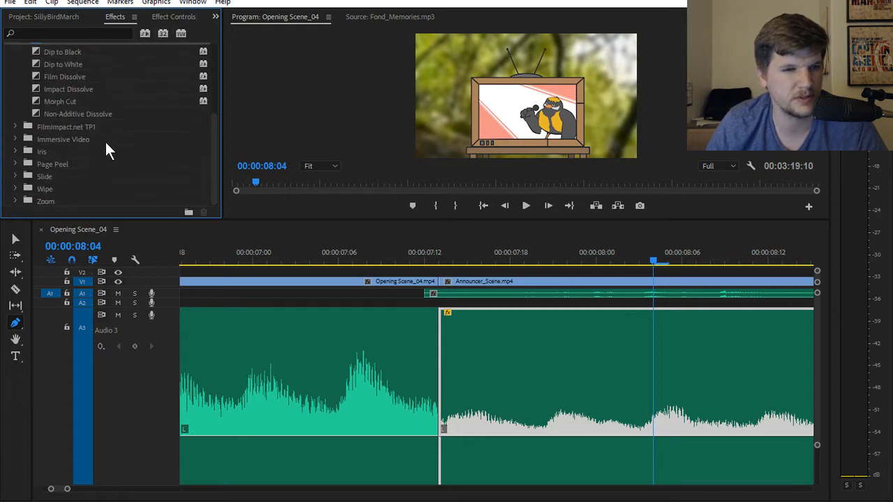
{"action": "scroll", "coordinate": [102, 140], "scroll_direction": "up", "scroll_amount": 3}
{"action": "left_click", "coordinate": [9, 112]}
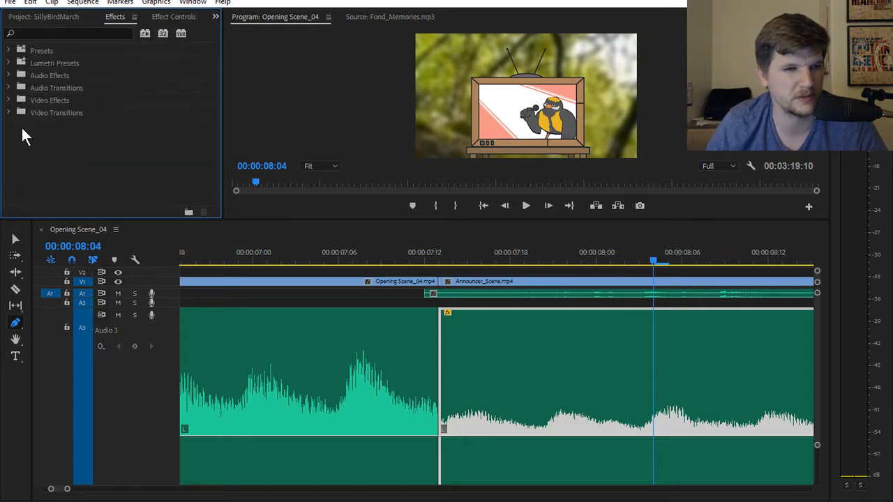
{"action": "left_click", "coordinate": [9, 88]}
{"action": "left_click", "coordinate": [17, 101]}
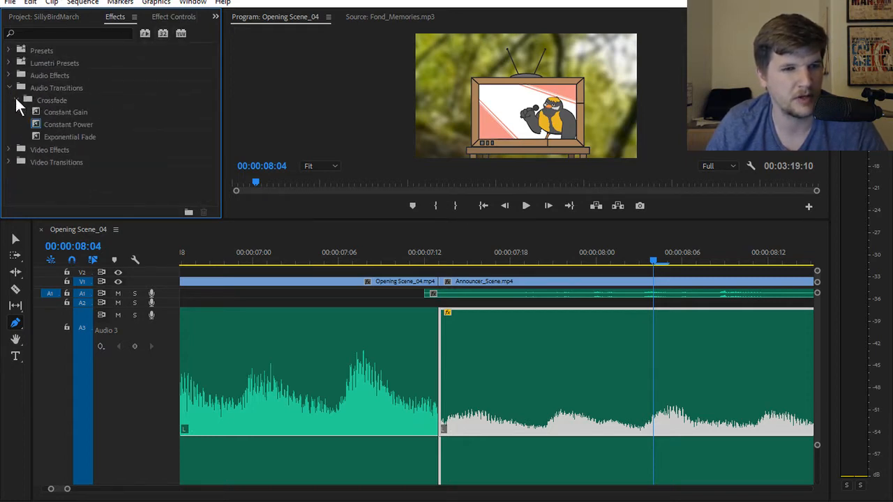
{"action": "left_click", "coordinate": [70, 126]}
{"action": "left_click_drag", "start_coordinate": [56, 110], "coordinate": [441, 416]}
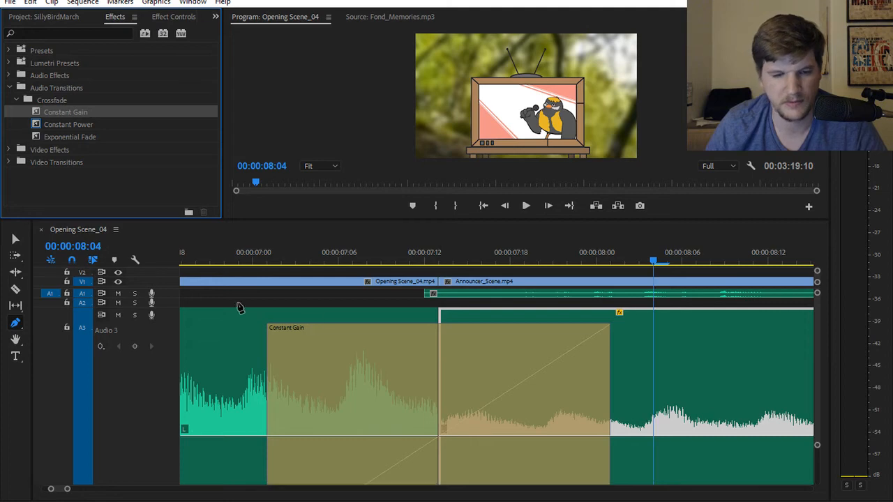
Play the music crossfade from about 00:00:06:18 and replay it from the same point to check the transition
{"action": "scroll", "coordinate": [265, 392], "scroll_direction": "down", "scroll_amount": 4}
{"action": "left_click", "coordinate": [243, 257]}
{"action": "key", "text": "space"}
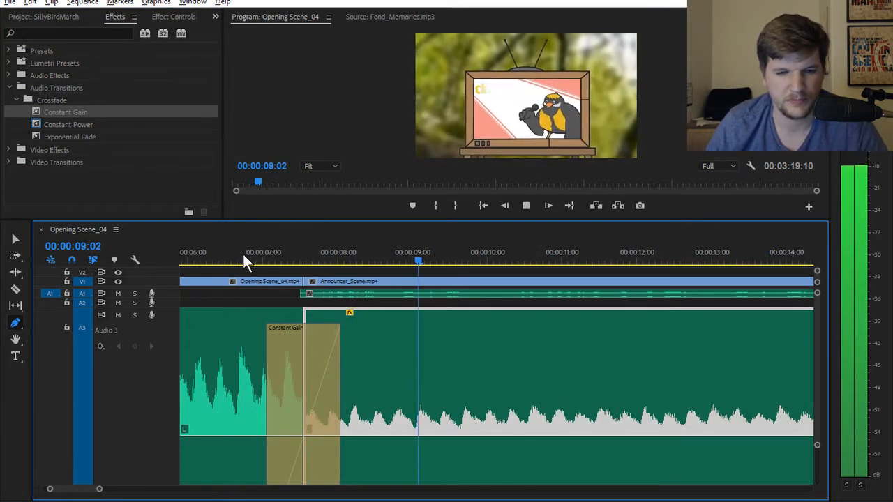
{"action": "key", "text": "space"}
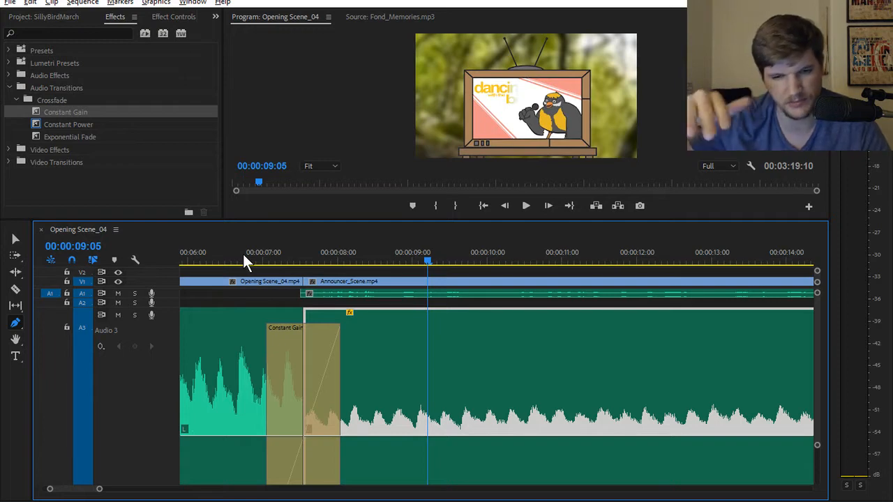
{"action": "left_click", "coordinate": [244, 254]}
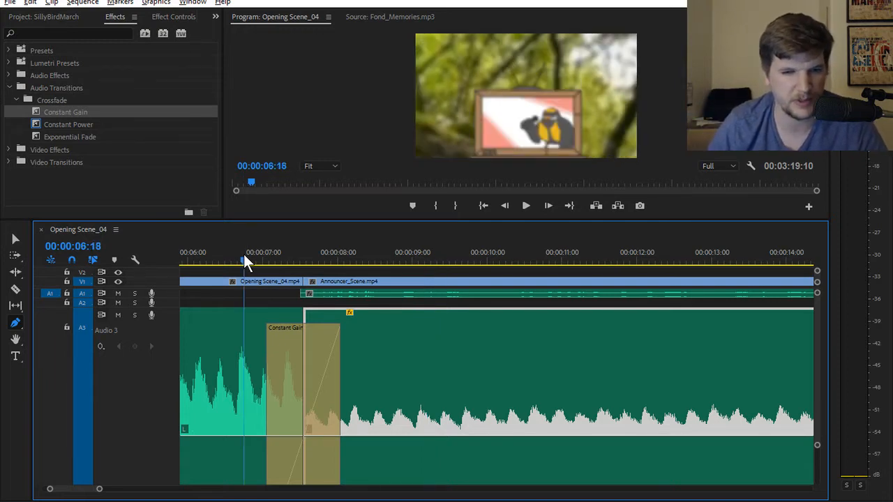
{"action": "key", "text": "space"}
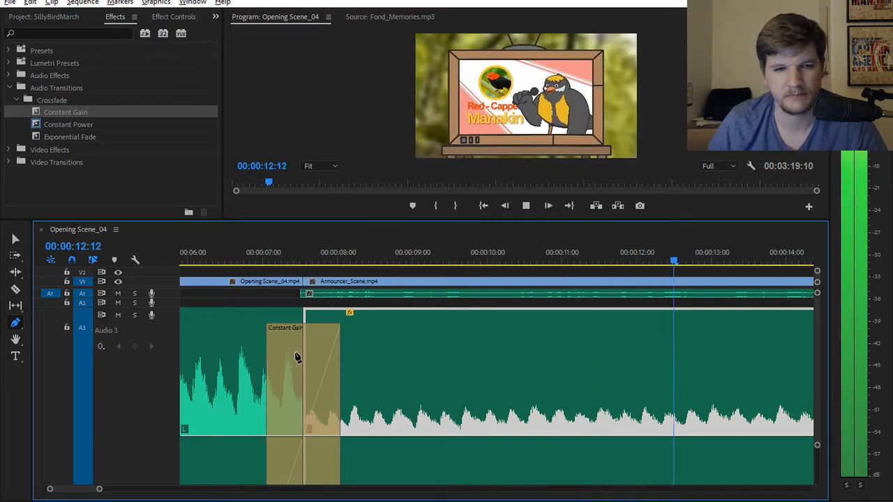
Collapse audio track A3 to its minimum height and play the announcer scene through to its end
{"action": "scroll", "coordinate": [294, 356], "scroll_direction": "down", "scroll_amount": 2}
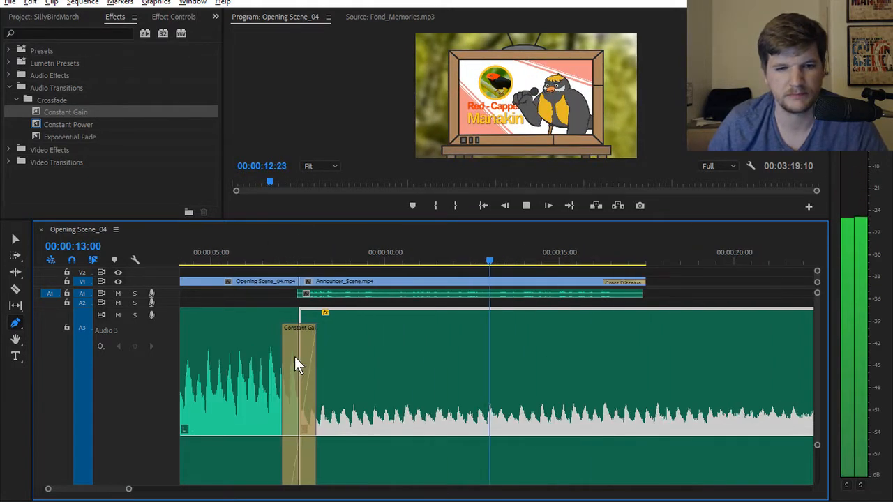
{"action": "double_click", "coordinate": [167, 344]}
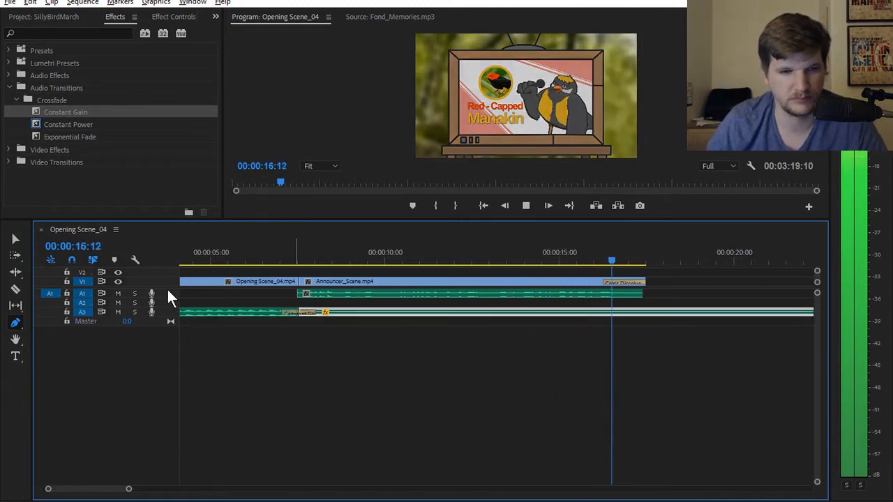
{"action": "scroll", "coordinate": [163, 384], "scroll_direction": "up", "scroll_amount": 3}
{"action": "key", "text": "space"}
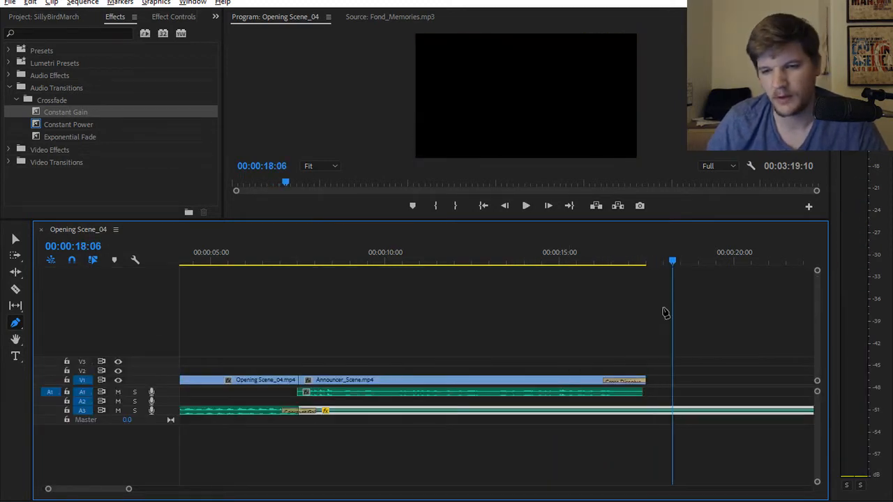
Try splitting the announcer video clip at the voice-over's end, 00:00:17:10, and select the short remainder
{"action": "left_click_drag", "start_coordinate": [676, 261], "coordinate": [645, 275]}
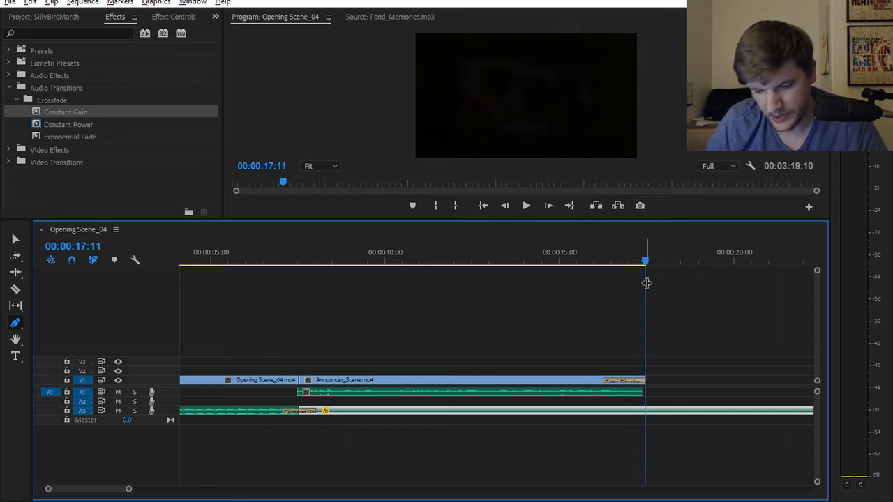
{"action": "scroll", "coordinate": [650, 396], "scroll_direction": "up", "scroll_amount": 3}
{"action": "scroll", "coordinate": [650, 399], "scroll_direction": "up", "scroll_amount": 2}
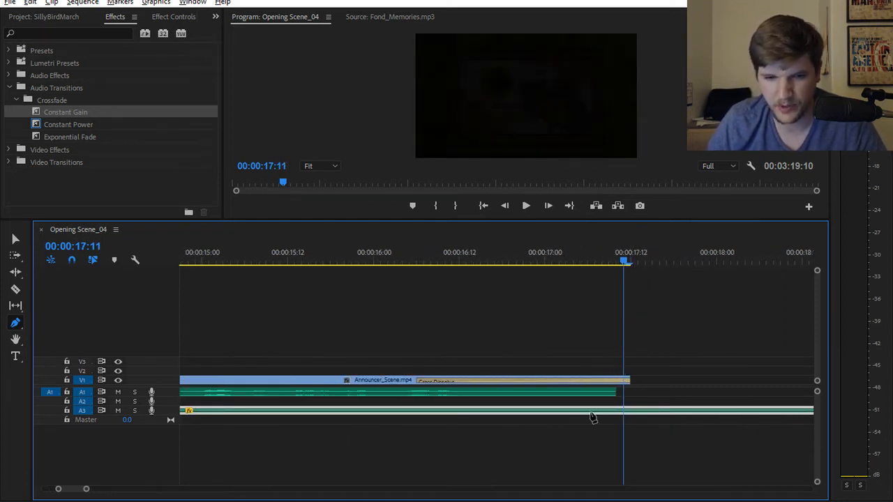
{"action": "left_click", "coordinate": [620, 263]}
{"action": "key", "text": "c"}
{"action": "left_click", "coordinate": [620, 381]}
{"action": "key", "text": "v"}
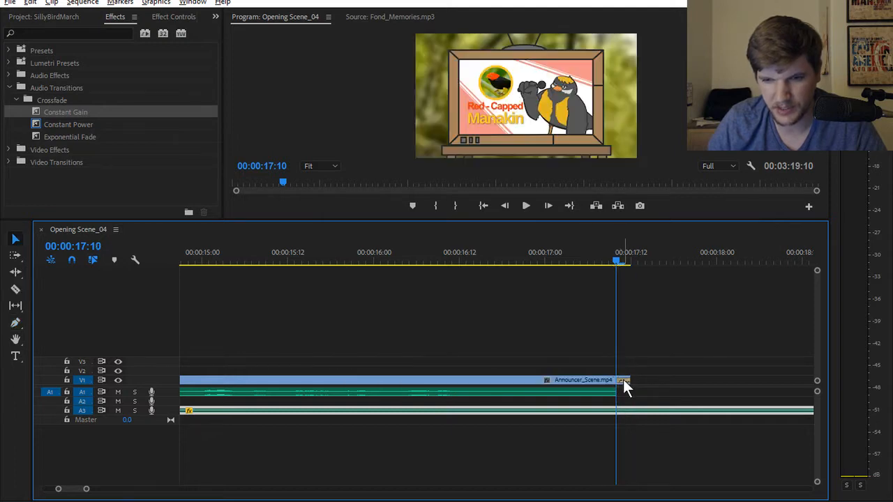
{"action": "left_click", "coordinate": [623, 380]}
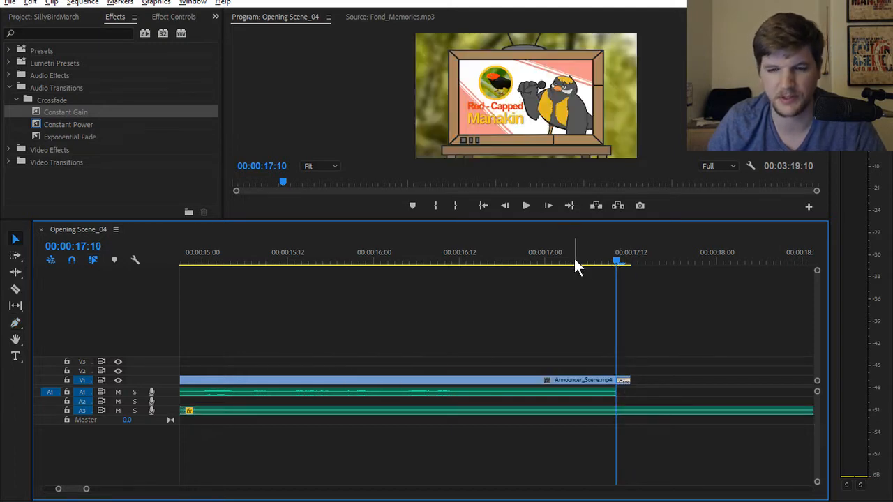
Shorten the Cross Dissolve at the announcer clip's end from its start edge, playing the ending before and after the change
{"action": "left_click_drag", "start_coordinate": [575, 264], "coordinate": [311, 264]}
{"action": "key", "text": "space"}
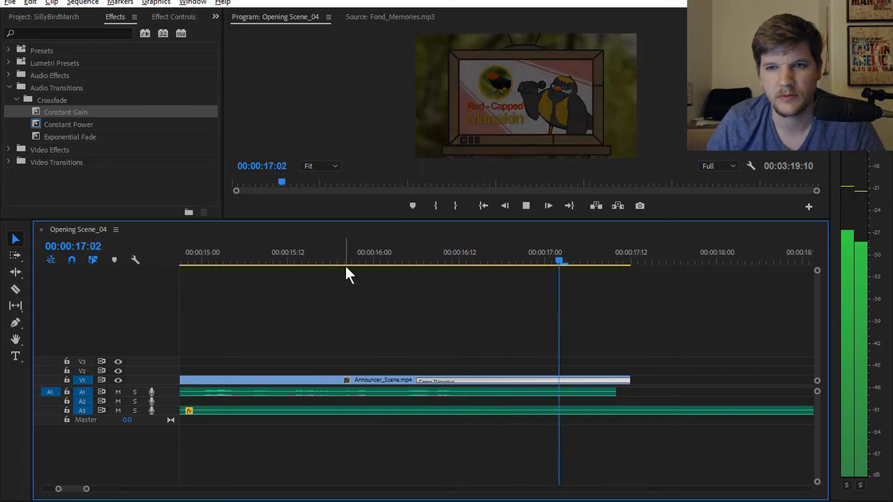
{"action": "key", "text": "space"}
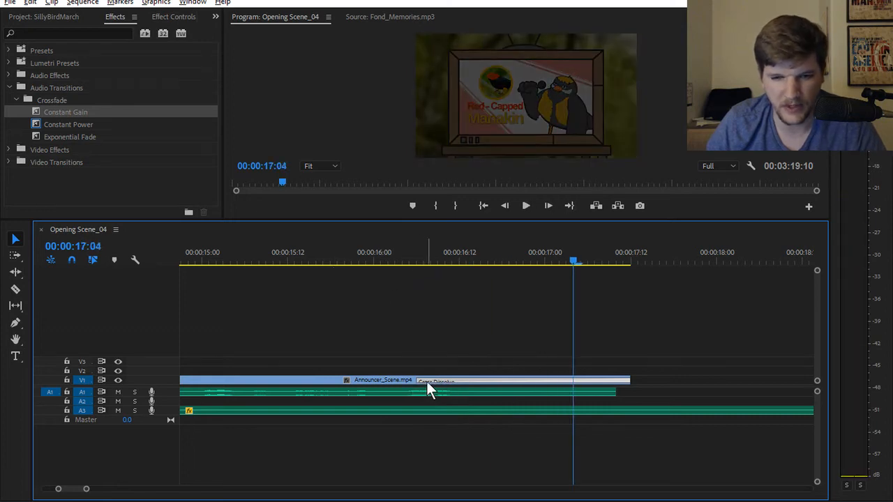
{"action": "left_click_drag", "start_coordinate": [454, 381], "coordinate": [501, 381]}
{"action": "left_click", "coordinate": [345, 262]}
{"action": "key", "text": "space"}
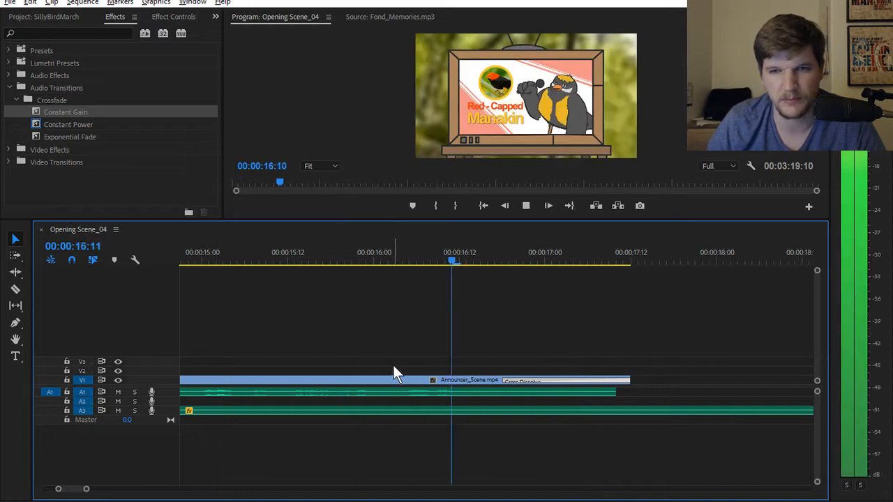
{"action": "key", "text": "space"}
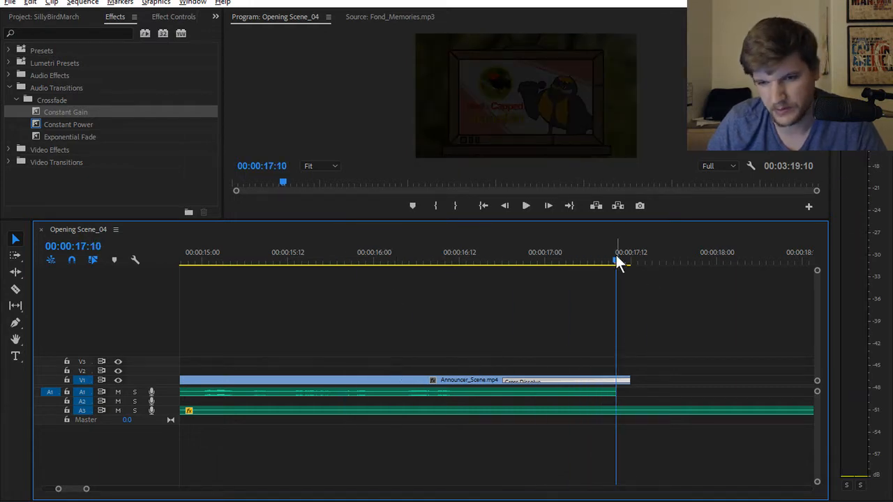
Cut the announcer video clip at 00:00:17:10 and delete the short piece after the voice-over's end
{"action": "left_click", "coordinate": [614, 255]}
{"action": "key", "text": "c"}
{"action": "left_click", "coordinate": [616, 380]}
{"action": "key", "text": "v"}
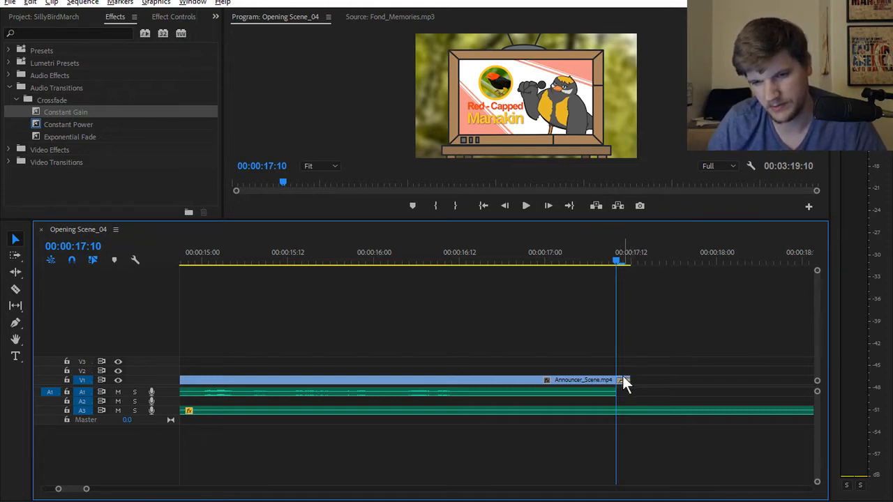
{"action": "left_click", "coordinate": [622, 380]}
{"action": "key", "text": "Delete"}
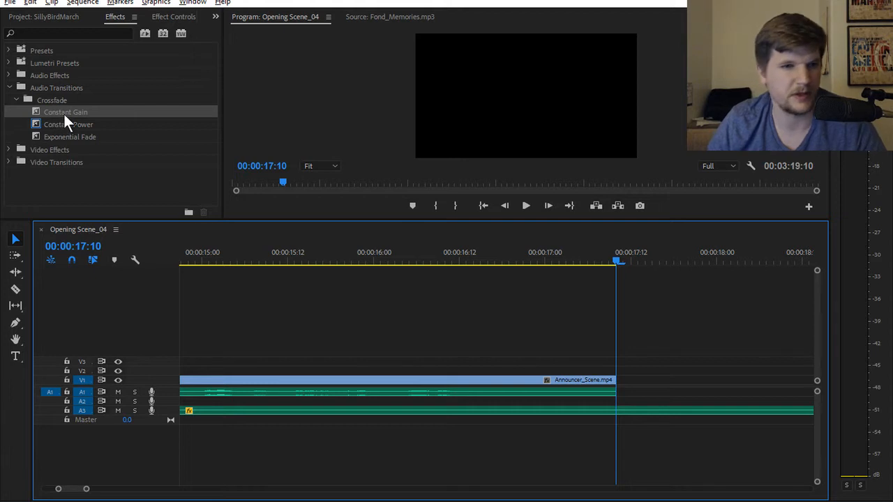
Apply a Dip to Black transition to the end of the announcer video clip and play the ending
{"action": "left_click", "coordinate": [8, 161]}
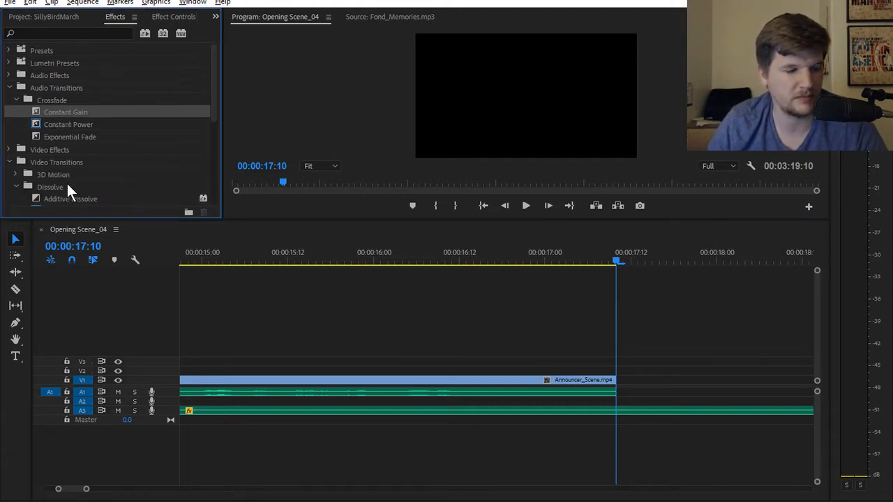
{"action": "left_click", "coordinate": [66, 184]}
{"action": "left_click", "coordinate": [62, 138]}
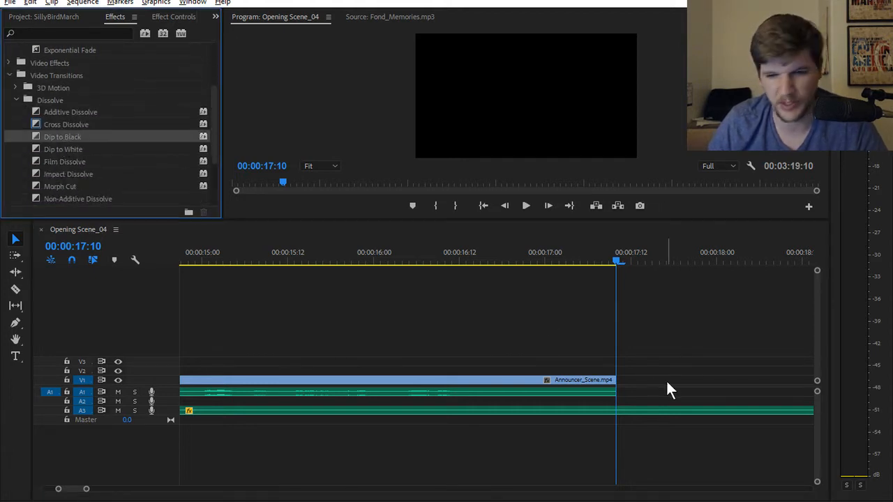
{"action": "left_click_drag", "start_coordinate": [605, 386], "coordinate": [604, 385]}
{"action": "left_click", "coordinate": [321, 262]}
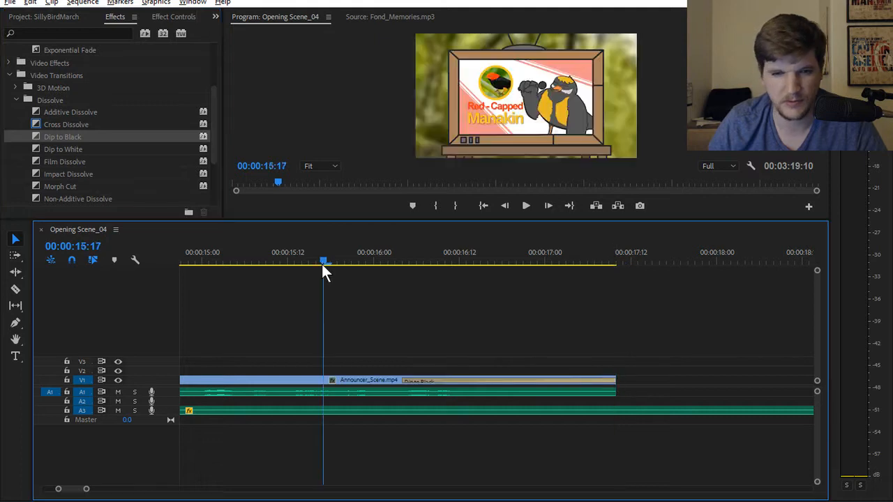
{"action": "key", "text": "space"}
{"action": "key", "text": "space"}
{"action": "left_click", "coordinate": [413, 381]}
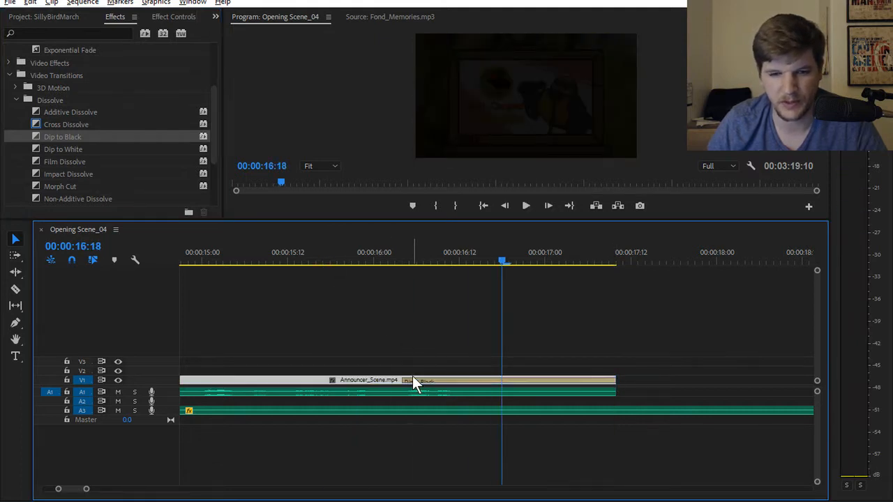
{"action": "double_click", "coordinate": [410, 384]}
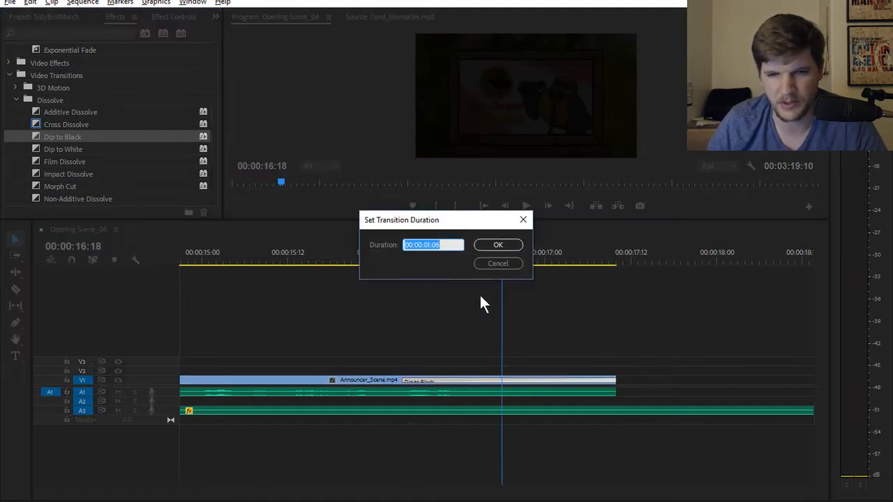
{"action": "left_click", "coordinate": [499, 264]}
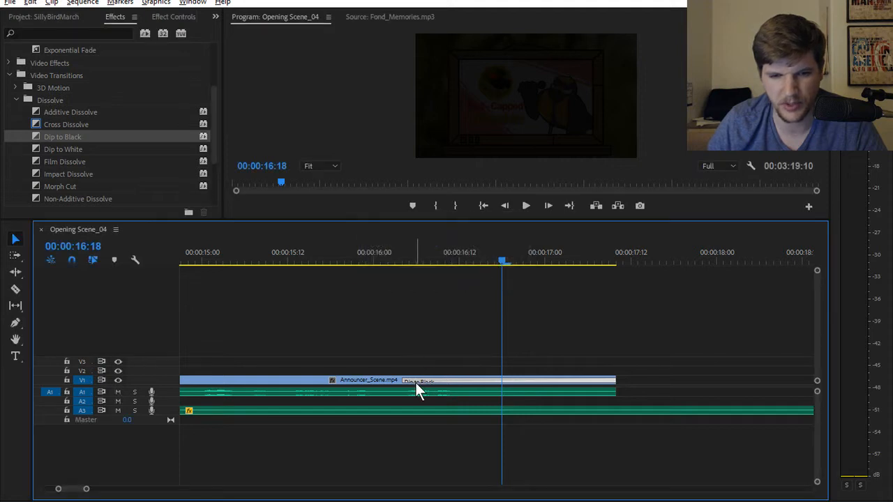
Shorten the Dip to Black from its start edge in two stages, playing the scene's ending after each change
{"action": "left_click_drag", "start_coordinate": [405, 382], "coordinate": [490, 377]}
{"action": "left_click", "coordinate": [300, 257]}
{"action": "key", "text": "space"}
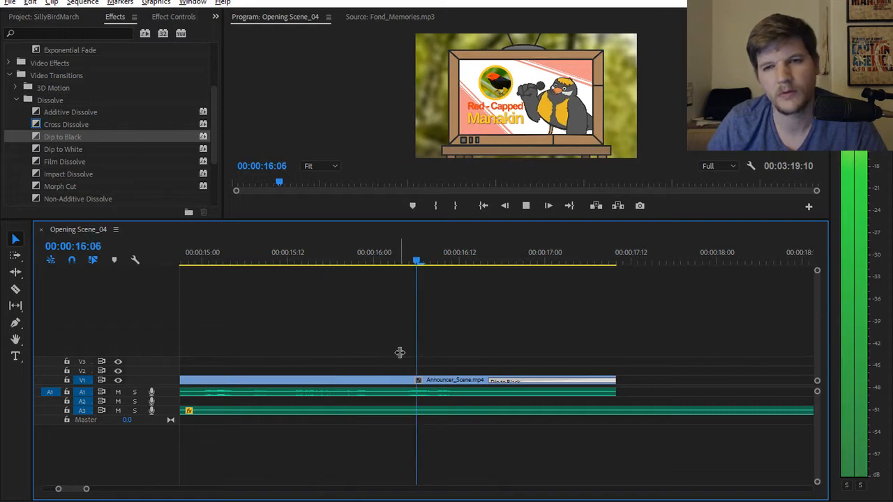
{"action": "key", "text": "space"}
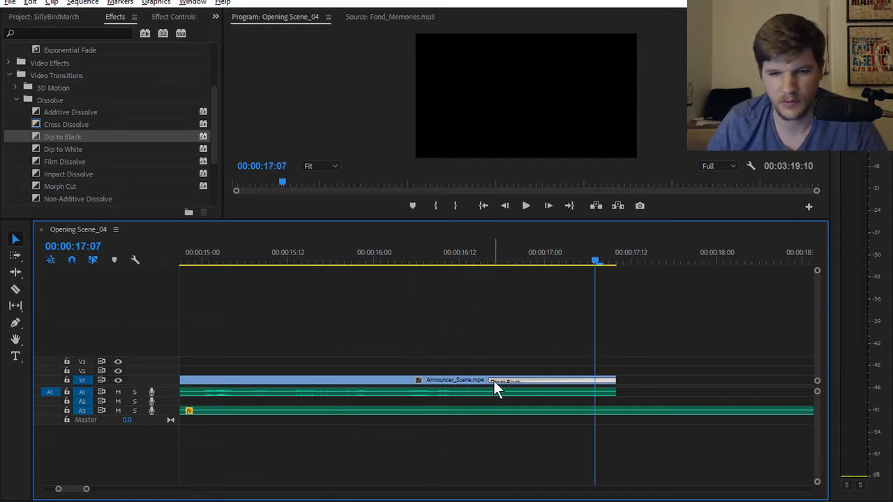
{"action": "left_click_drag", "start_coordinate": [494, 382], "coordinate": [511, 383]}
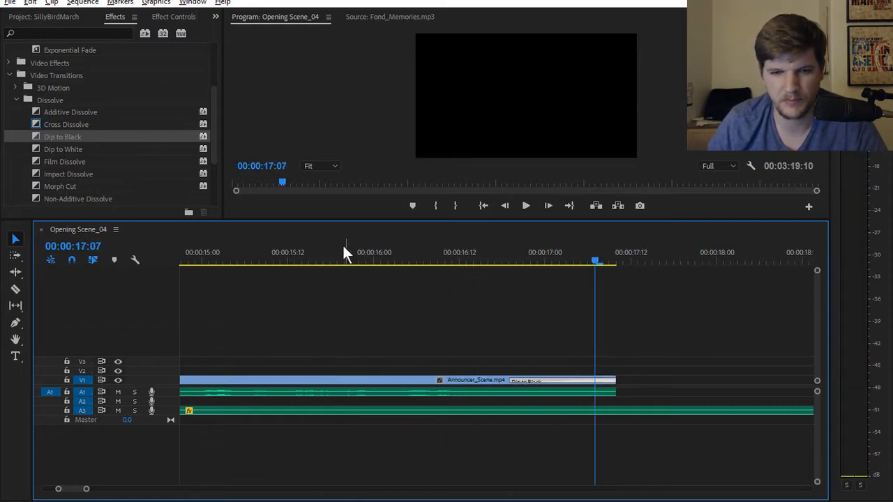
{"action": "left_click", "coordinate": [339, 251]}
{"action": "key", "text": "space"}
{"action": "key", "text": "space"}
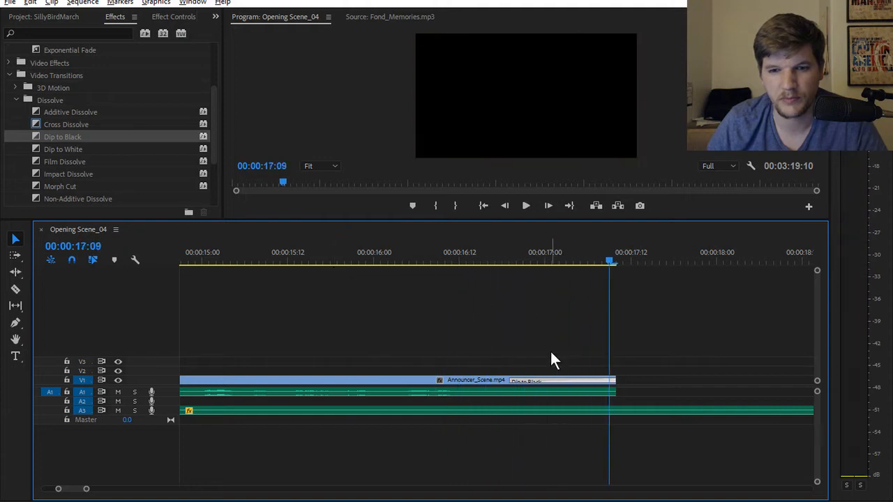
Shorten the Dip to Black to about 12 frames and extend the announcer video clip's end to about 00:00:17:22
{"action": "left_click_drag", "start_coordinate": [513, 382], "coordinate": [532, 382]}
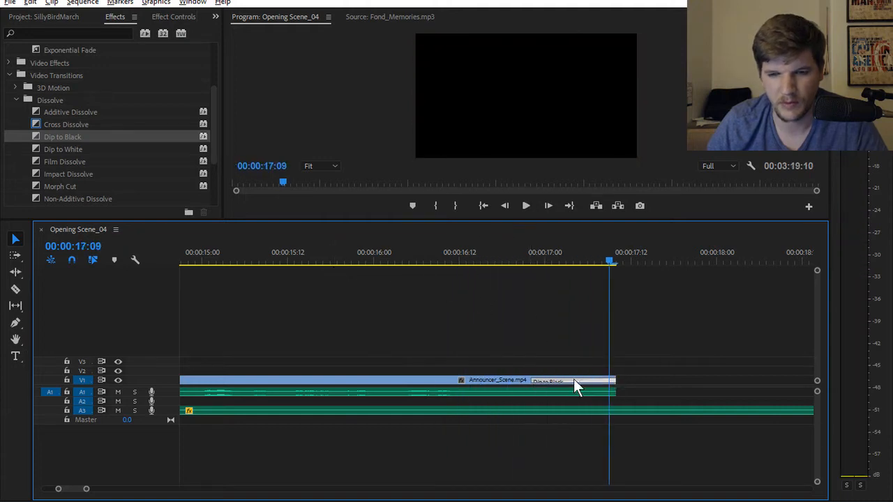
{"action": "left_click_drag", "start_coordinate": [613, 379], "coordinate": [701, 379]}
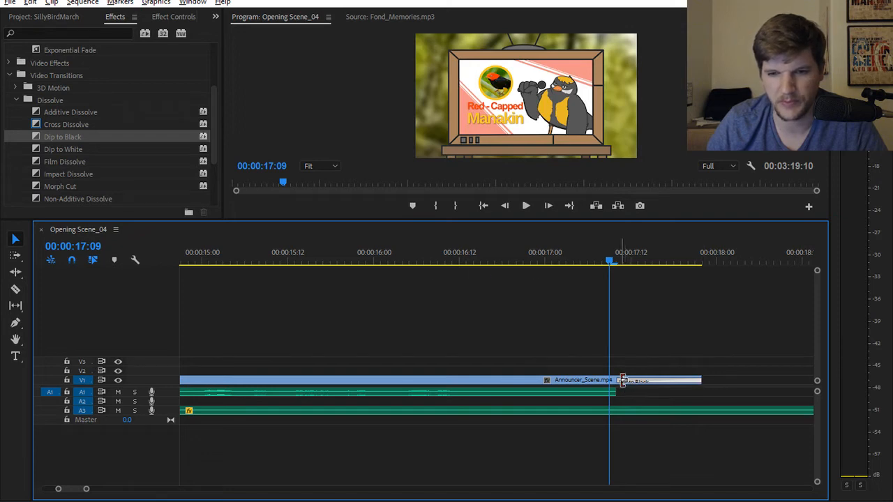
Lengthen the Dip to Black from its start edge to about one second and play the announcer scene's ending
{"action": "left_click_drag", "start_coordinate": [618, 381], "coordinate": [524, 381]}
{"action": "left_click", "coordinate": [389, 257]}
{"action": "key", "text": "space"}
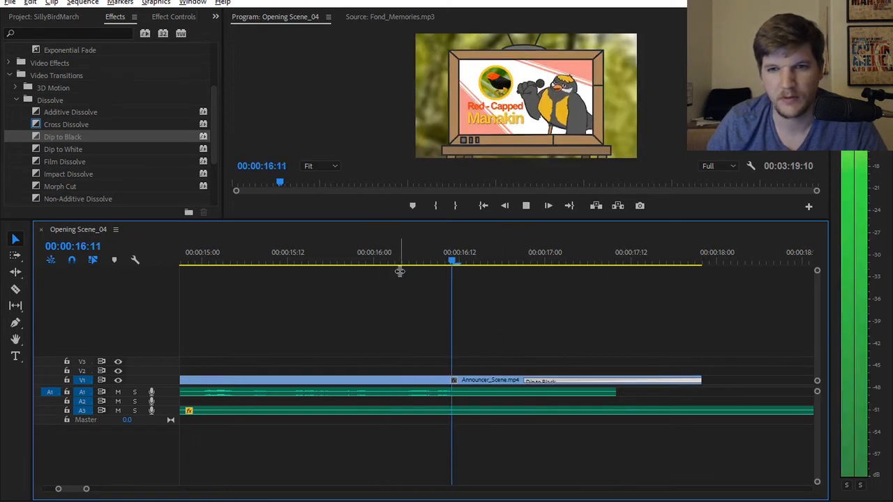
{"action": "key", "text": "space"}
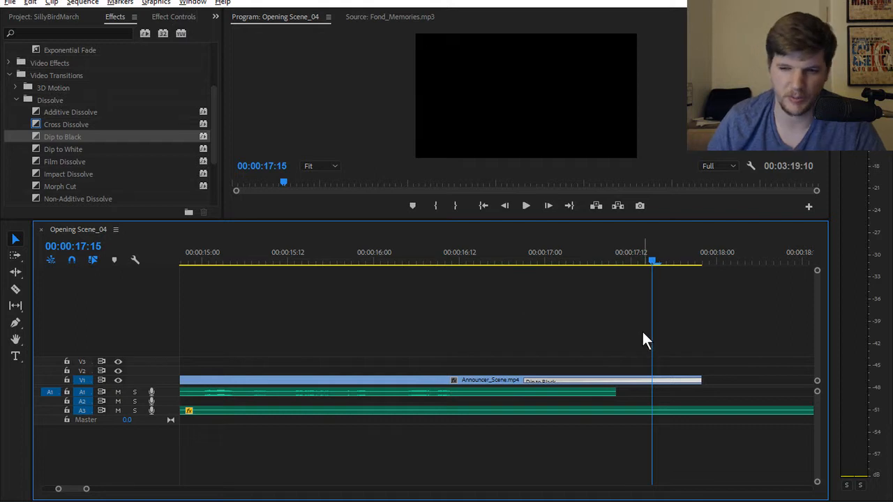
Park the playhead at the voice-over's end at 00:00:17:10 and collapse the Dissolve and Video Transitions folders
{"action": "scroll", "coordinate": [572, 338], "scroll_direction": "down", "scroll_amount": 2}
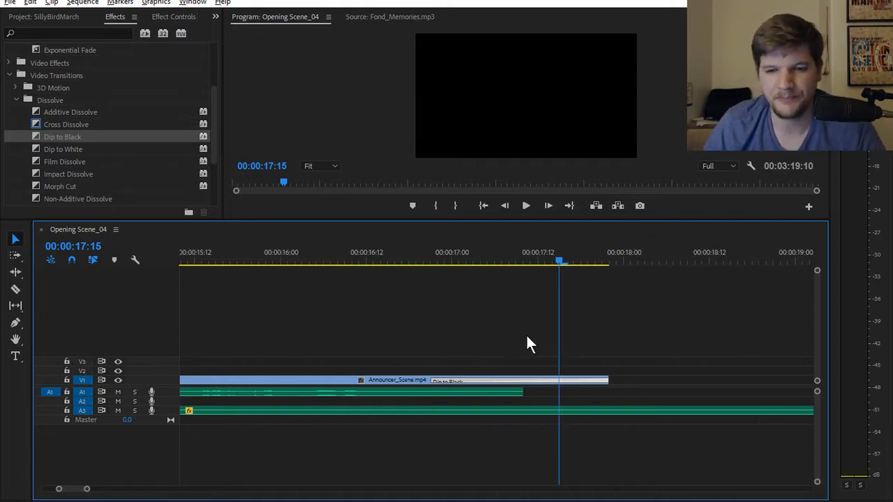
{"action": "scroll", "coordinate": [528, 341], "scroll_direction": "down", "scroll_amount": 1}
{"action": "left_click_drag", "start_coordinate": [513, 254], "coordinate": [486, 262]}
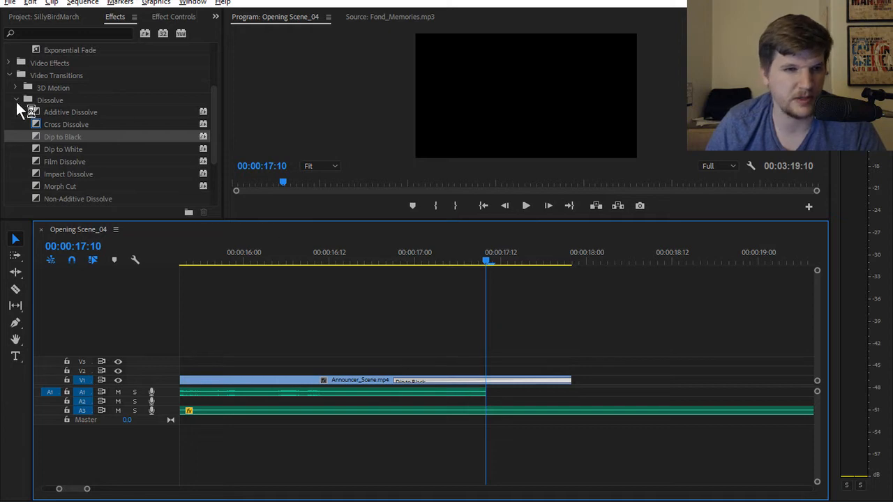
{"action": "left_click", "coordinate": [16, 101]}
{"action": "left_click", "coordinate": [10, 77]}
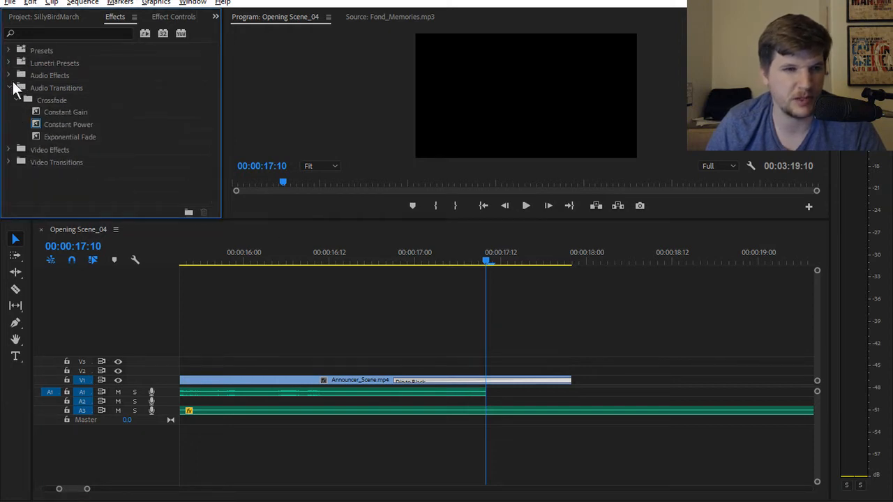
Import BilliJeanClip from the Silly Bird project's Audio > Music folder into the Music bin
{"action": "left_click", "coordinate": [61, 18]}
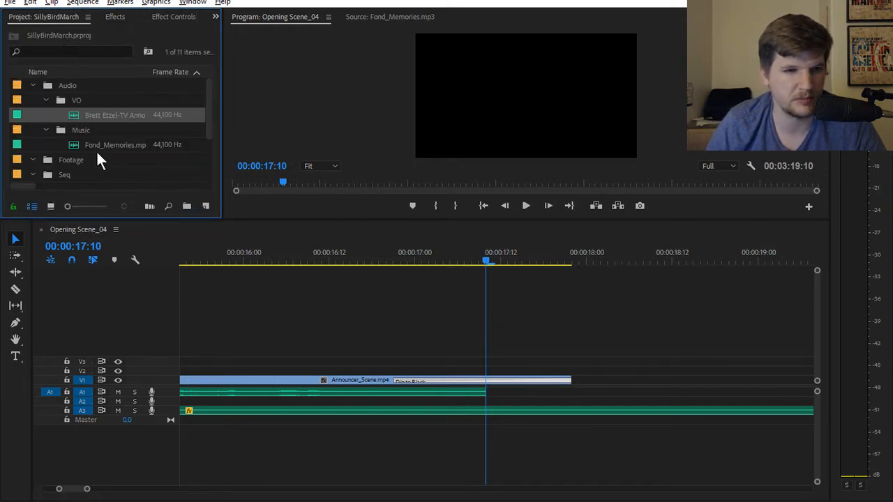
{"action": "right_click", "coordinate": [80, 131]}
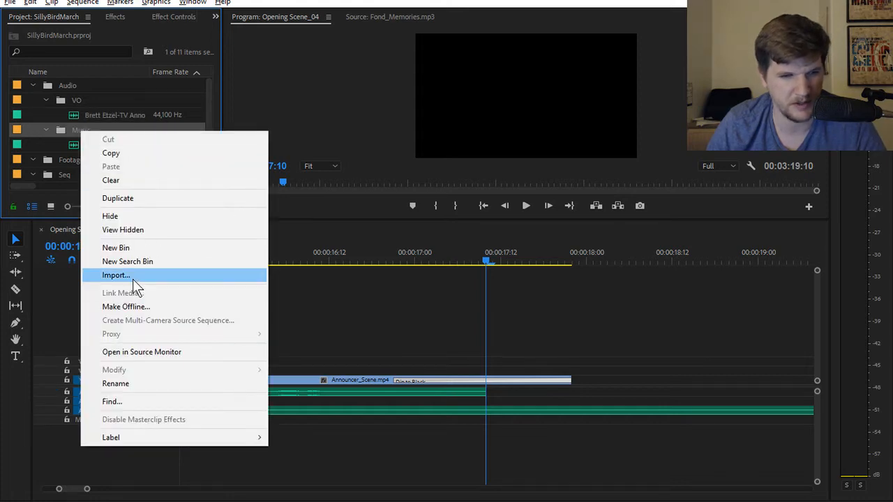
{"action": "left_click", "coordinate": [132, 279]}
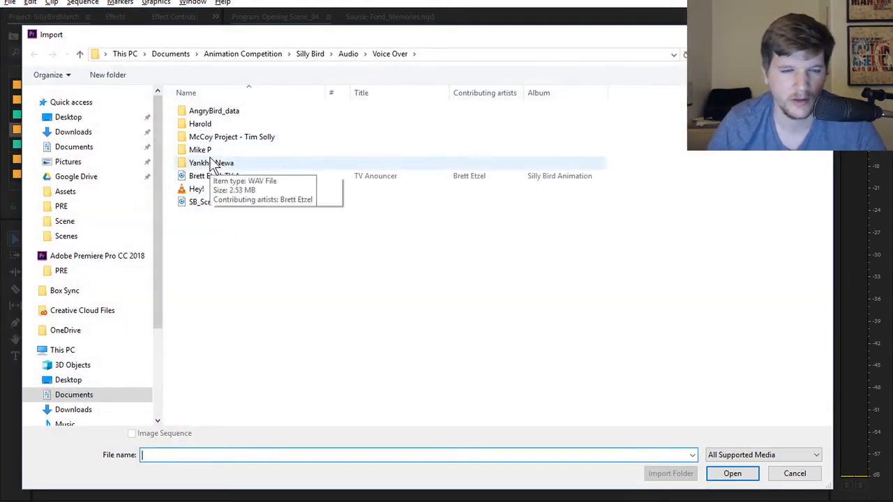
{"action": "left_click", "coordinate": [352, 55]}
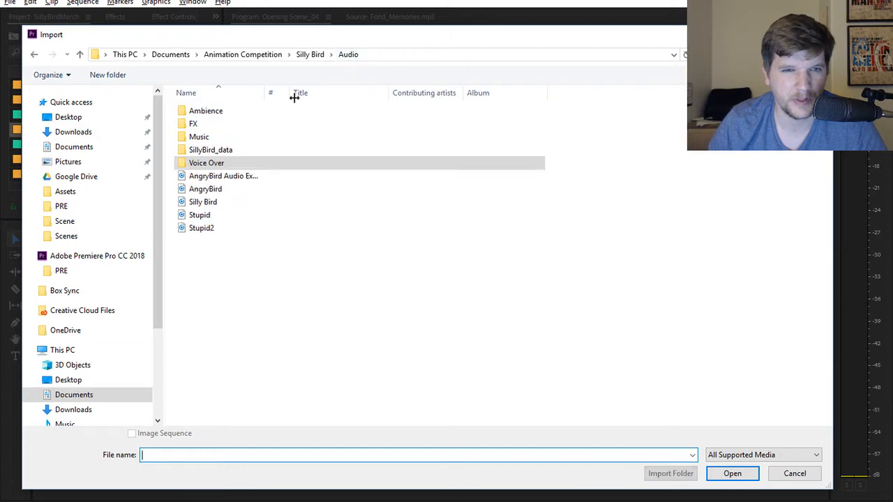
{"action": "double_click", "coordinate": [212, 138]}
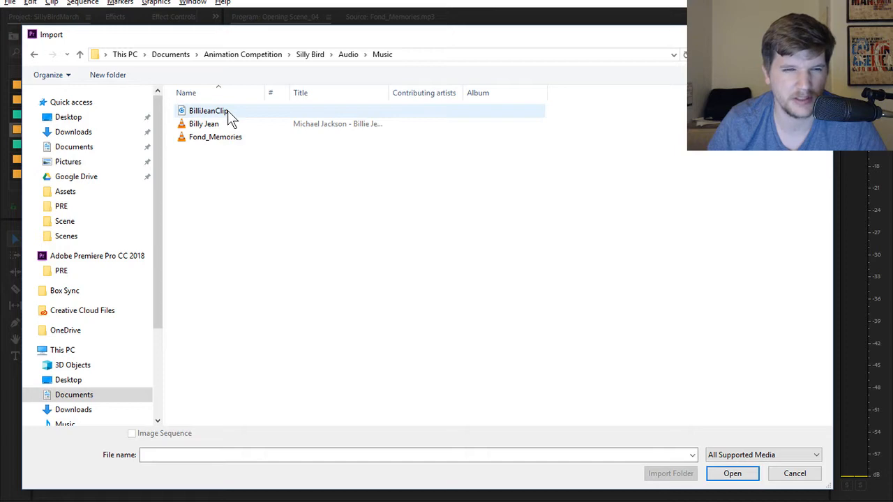
{"action": "double_click", "coordinate": [228, 110]}
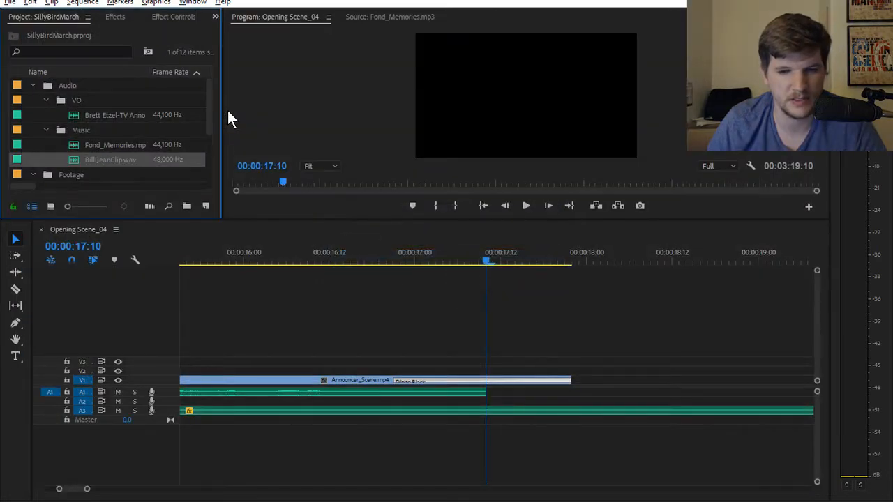
Place BilliJeanClip.wav on A1 right after the voice-over at 00:00:17:10 and play the change of music
{"action": "left_click_drag", "start_coordinate": [98, 158], "coordinate": [477, 397]}
{"action": "key", "text": "space"}
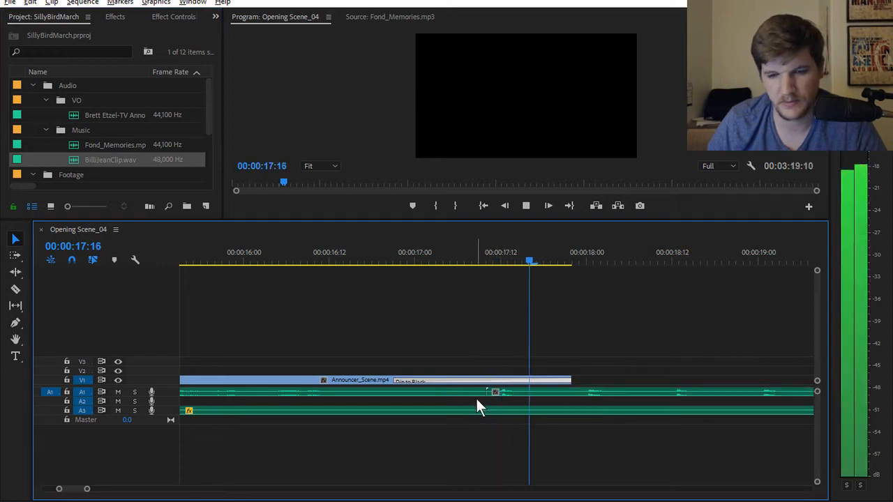
{"action": "left_click", "coordinate": [471, 259]}
{"action": "key", "text": "space"}
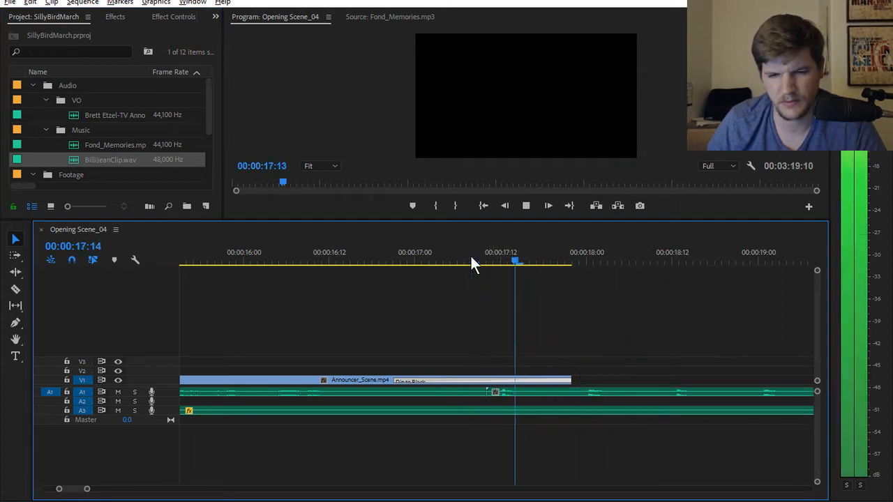
{"action": "key", "text": "space"}
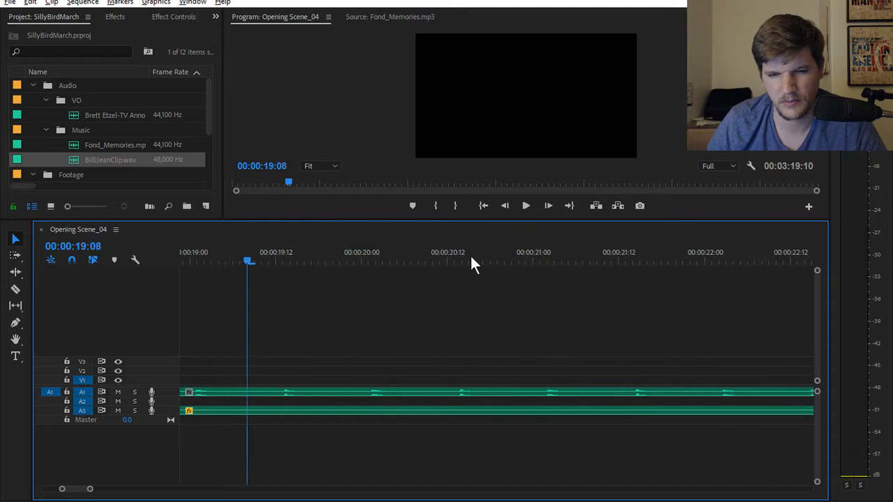
Cut the Fond_Memories music on A3 at 00:00:17:10 and delete the part after the cut
{"action": "left_click_drag", "start_coordinate": [471, 256], "coordinate": [295, 233]}
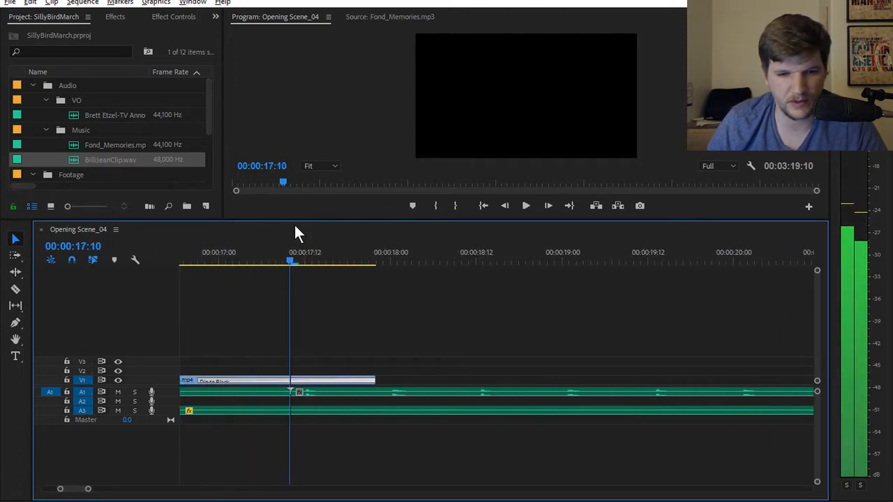
{"action": "key", "text": "c"}
{"action": "left_click", "coordinate": [292, 412]}
{"action": "key", "text": "v"}
{"action": "left_click", "coordinate": [328, 412]}
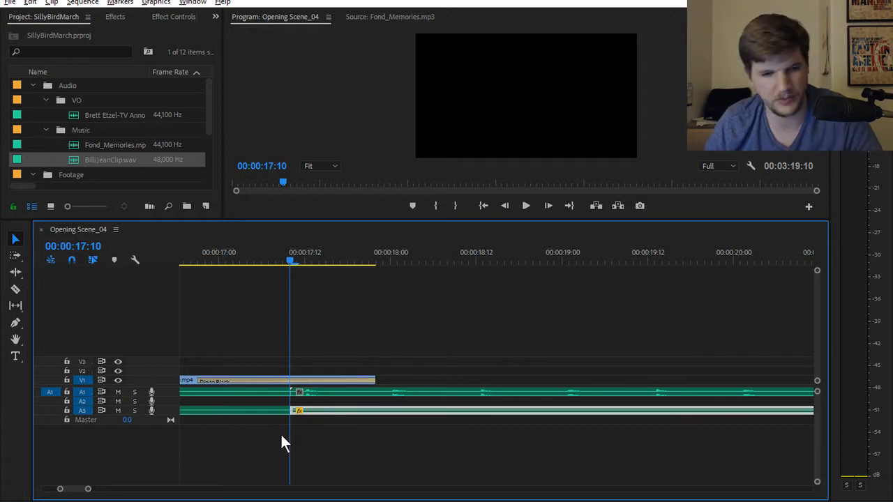
{"action": "key", "text": "Delete"}
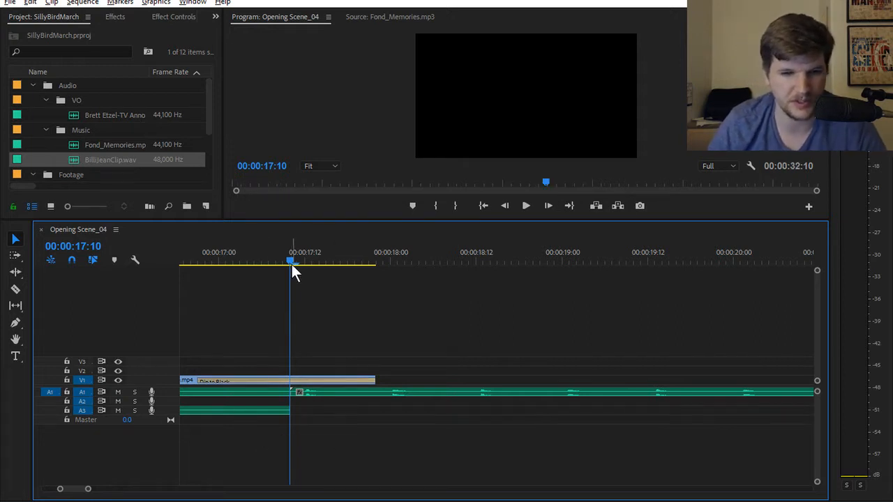
Move the BilliJeanClip audio from A1 down to A3, directly after the Fond_Memories music at 00:00:17:10
{"action": "mouse_move", "coordinate": [292, 264]}
{"action": "left_mouse_down"}
{"action": "mouse_move", "coordinate": [237, 262]}
{"action": "mouse_move", "coordinate": [291, 262]}
{"action": "left_mouse_up"}
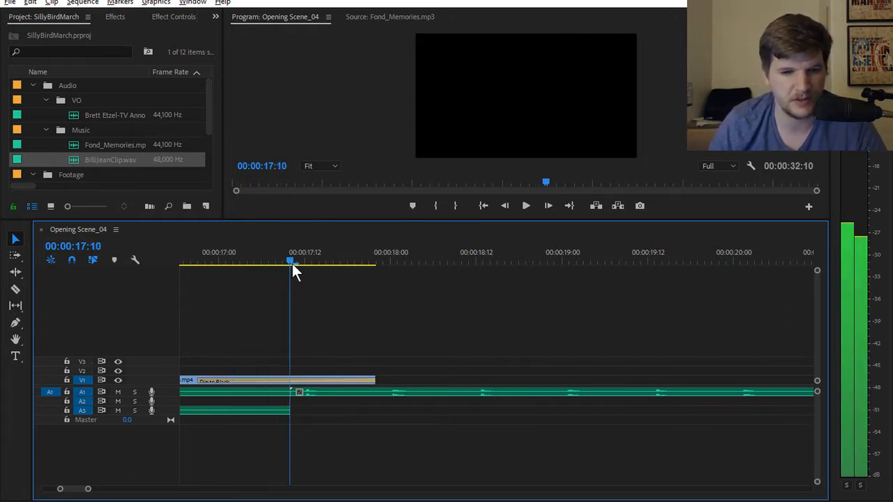
{"action": "left_click", "coordinate": [116, 17]}
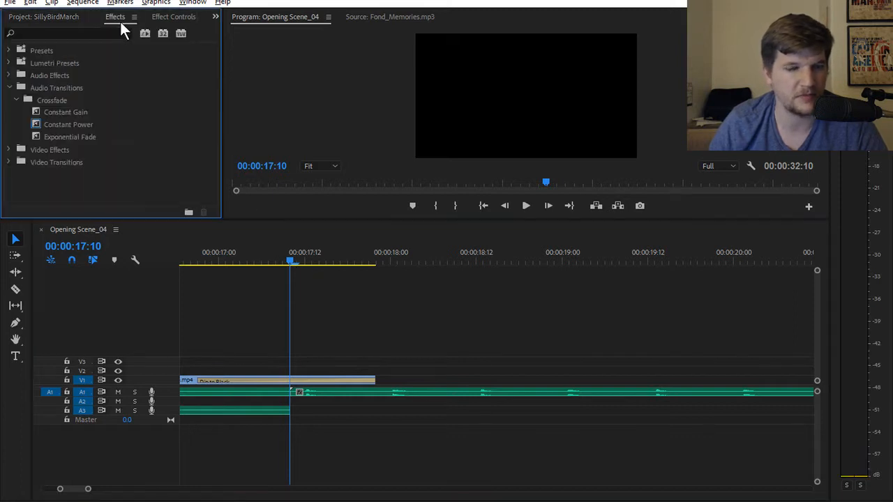
{"action": "left_click", "coordinate": [328, 404]}
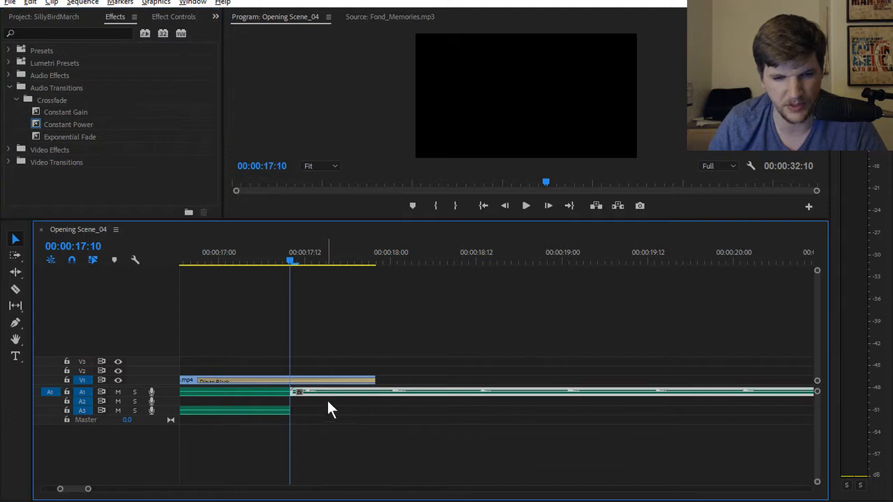
{"action": "left_click_drag", "start_coordinate": [331, 408], "coordinate": [328, 412]}
Try to apply Constant Gain and Exponential Fade at the cut between the two music clips on A3
{"action": "left_click", "coordinate": [274, 263]}
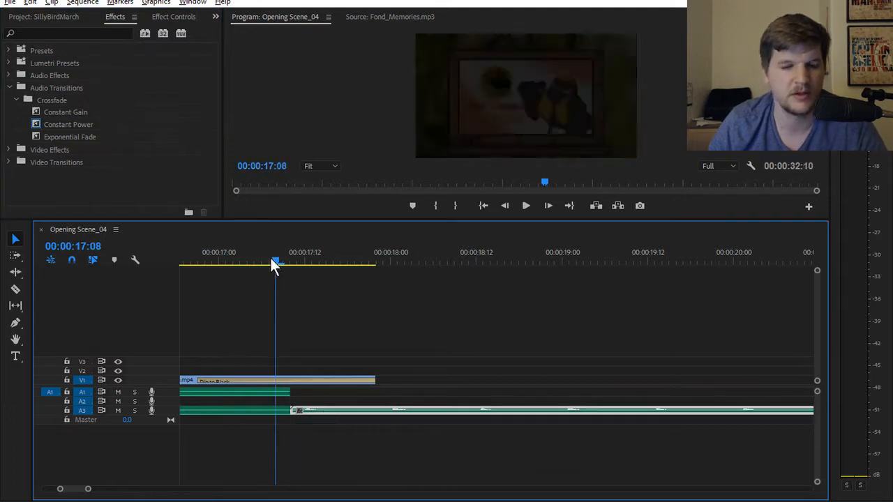
{"action": "left_click_drag", "start_coordinate": [273, 263], "coordinate": [241, 264]}
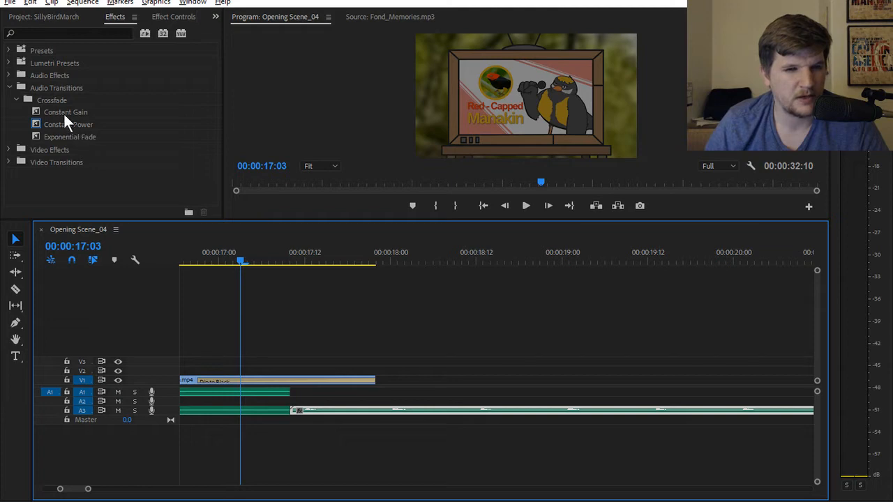
{"action": "left_click_drag", "start_coordinate": [64, 114], "coordinate": [223, 274]}
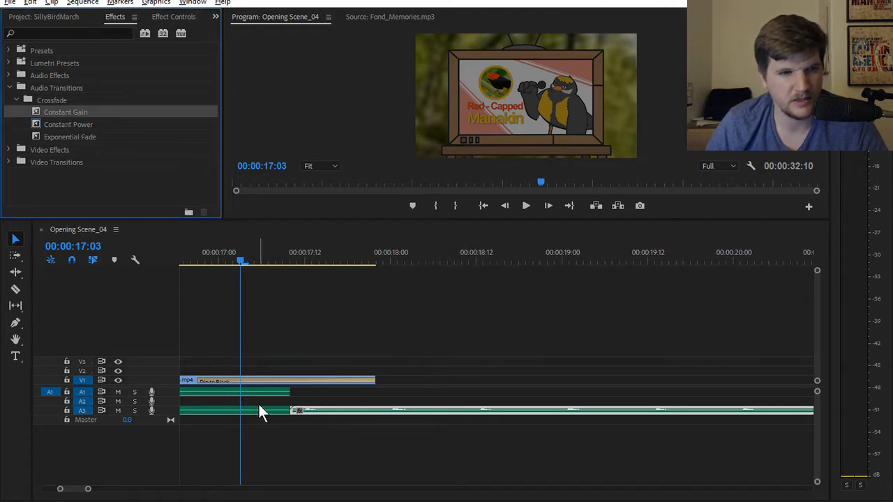
{"action": "left_click_drag", "start_coordinate": [85, 137], "coordinate": [297, 419]}
{"action": "key", "text": "ctrl+z"}
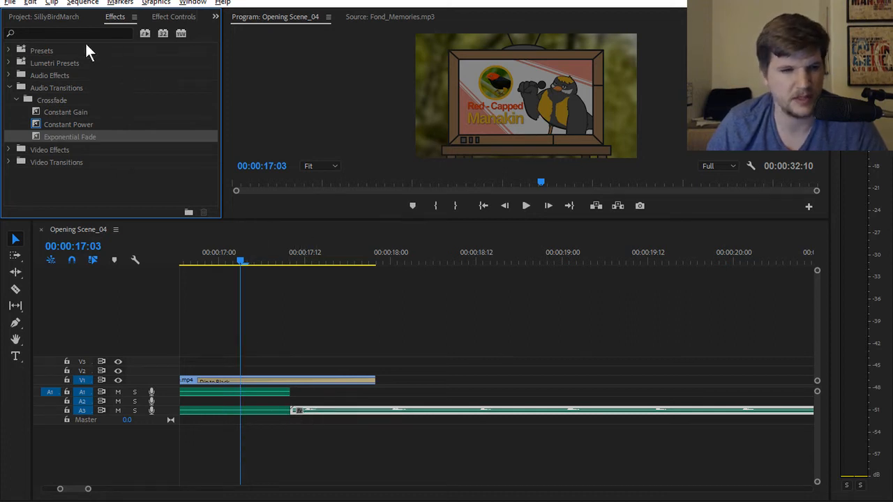
Try an Exponential Fade at the start of the BilliJeanClip audio, play the music change, and undo the fade
{"action": "left_click_drag", "start_coordinate": [68, 137], "coordinate": [271, 412]}
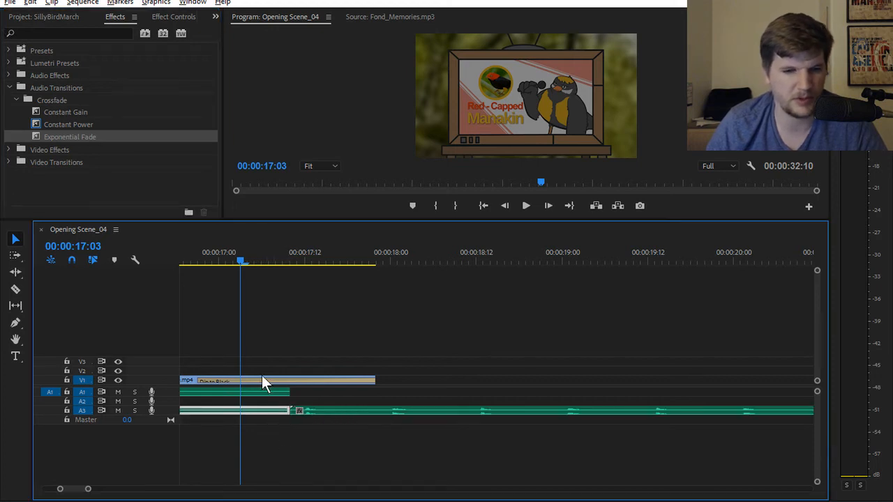
{"action": "left_click", "coordinate": [73, 138]}
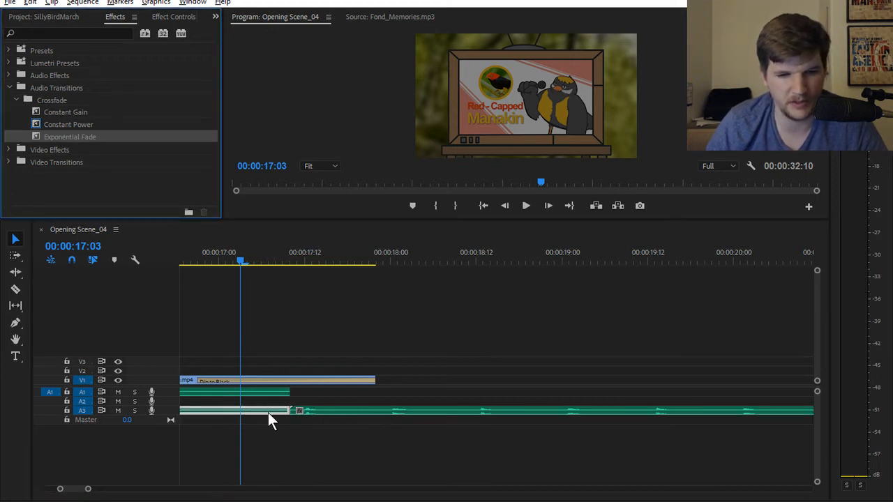
{"action": "mouse_move", "coordinate": [284, 417]}
{"action": "left_mouse_down"}
{"action": "mouse_move", "coordinate": [275, 413]}
{"action": "mouse_move", "coordinate": [293, 412]}
{"action": "mouse_move", "coordinate": [282, 425]}
{"action": "left_mouse_up"}
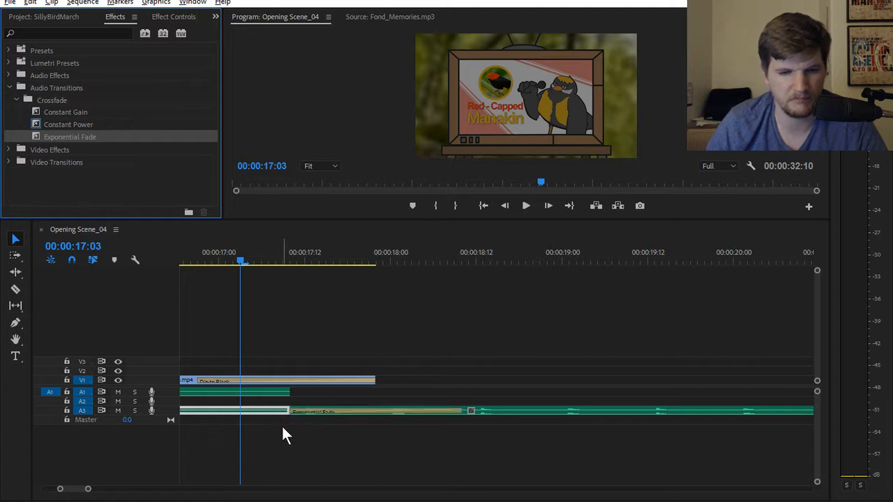
{"action": "key", "text": "space"}
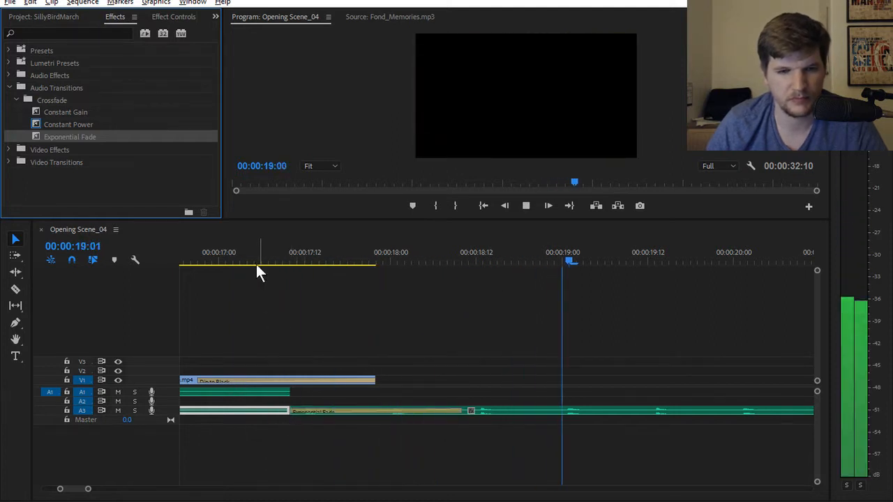
{"action": "left_click", "coordinate": [213, 260]}
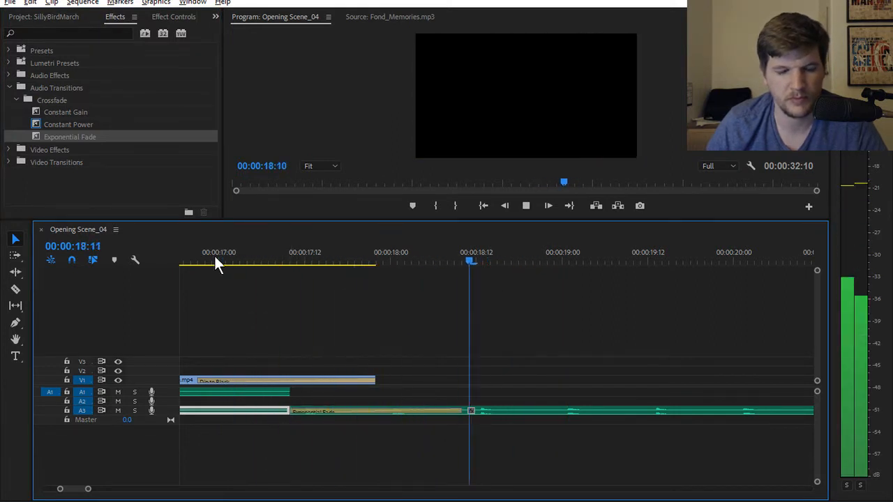
{"action": "key", "text": "space"}
{"action": "key", "text": "ctrl+z"}
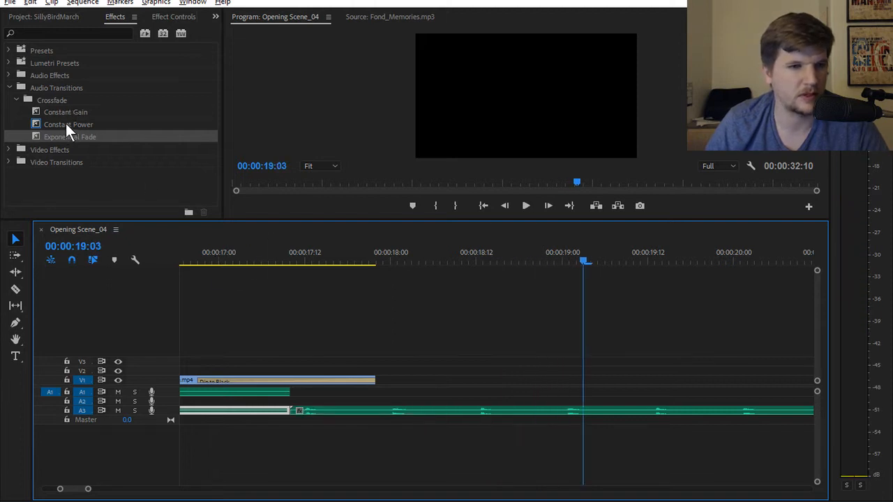
Apply an Exponential Fade at the cut between Fond_Memories and BilliJeanClip on A3
{"action": "left_click", "coordinate": [66, 125]}
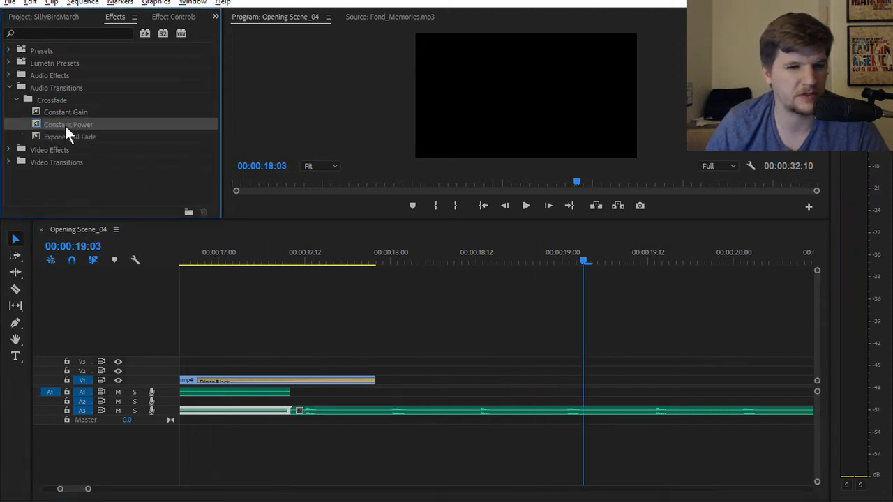
{"action": "left_click", "coordinate": [64, 115]}
{"action": "left_click_drag", "start_coordinate": [279, 322], "coordinate": [294, 414]}
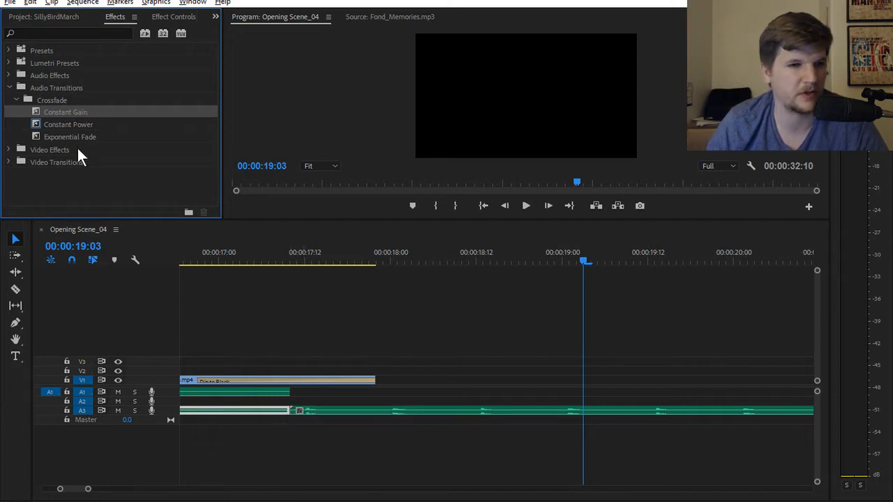
{"action": "left_click_drag", "start_coordinate": [80, 137], "coordinate": [198, 208]}
{"action": "left_click_drag", "start_coordinate": [302, 415], "coordinate": [300, 416]}
Set the Exponential Fade's alignment to Center at Cut and review the music change from before the fade
{"action": "left_click", "coordinate": [173, 17]}
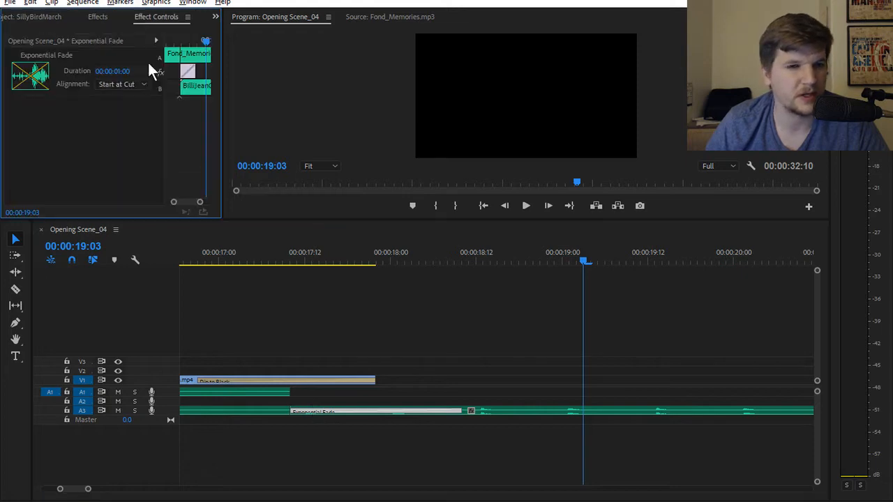
{"action": "left_click", "coordinate": [118, 83]}
{"action": "left_click", "coordinate": [137, 98]}
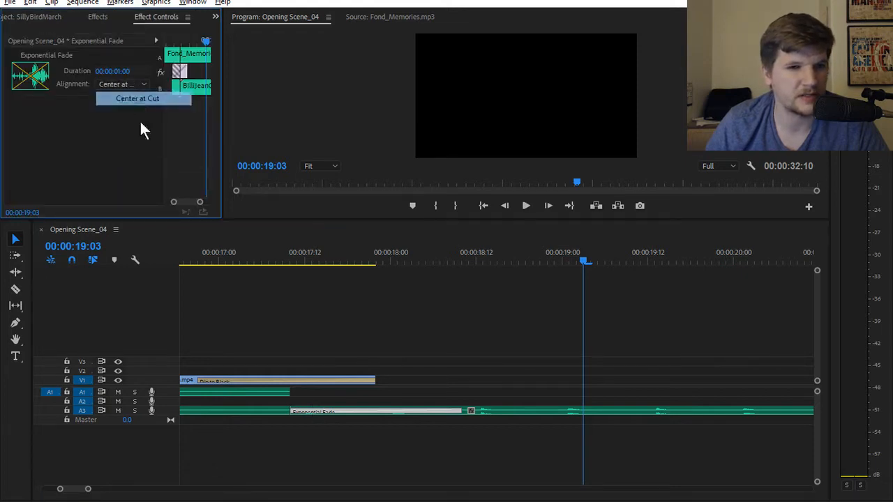
{"action": "left_click_drag", "start_coordinate": [209, 258], "coordinate": [258, 266]}
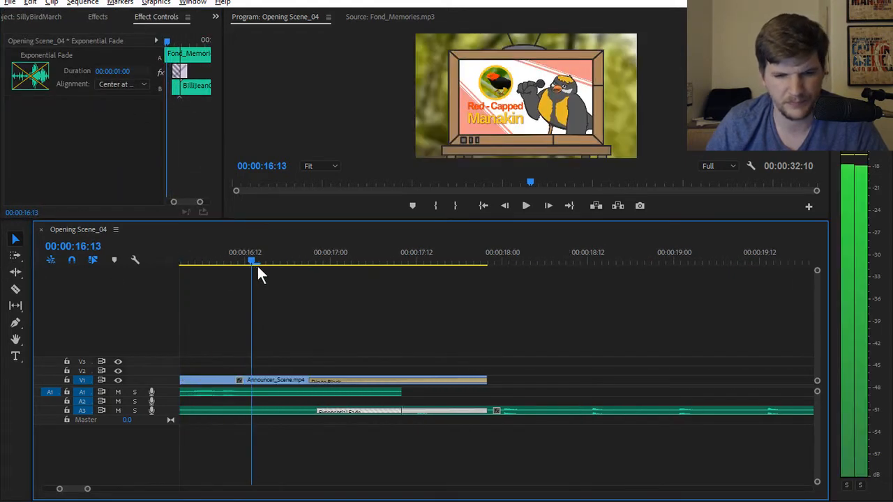
Play the faded music change, replay it from the cut at 00:00:17:10, and return the playhead there
{"action": "key", "text": "space"}
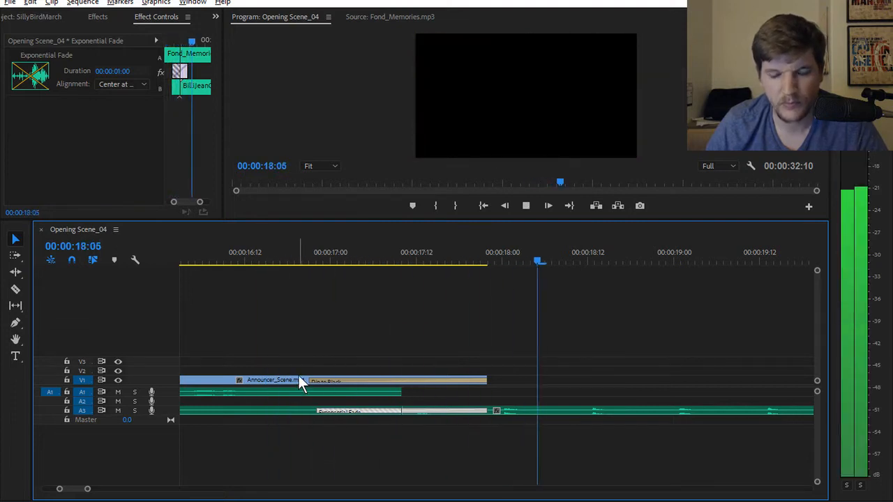
{"action": "left_click", "coordinate": [487, 264]}
{"action": "left_click_drag", "start_coordinate": [486, 263], "coordinate": [403, 265]}
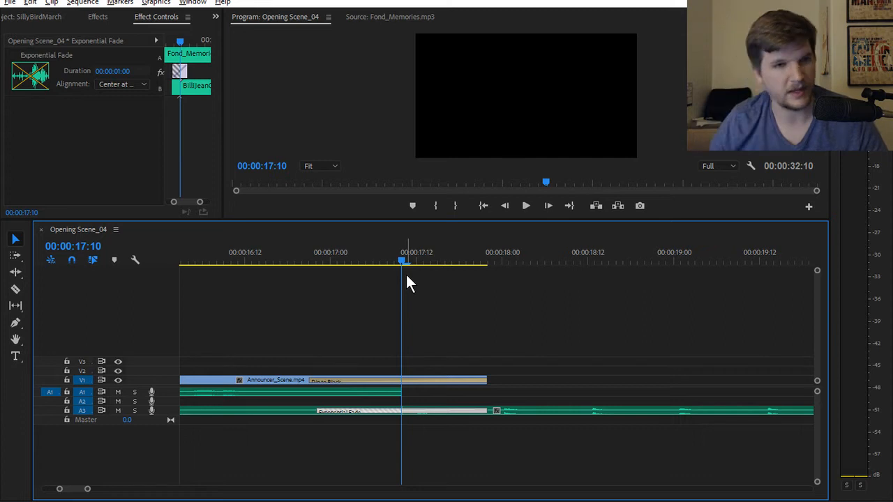
{"action": "left_click", "coordinate": [22, 18]}
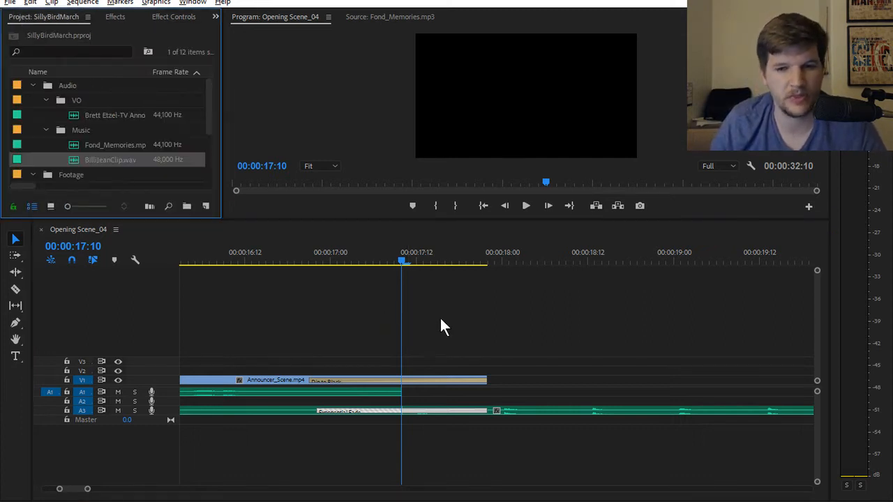
{"action": "key", "text": "space"}
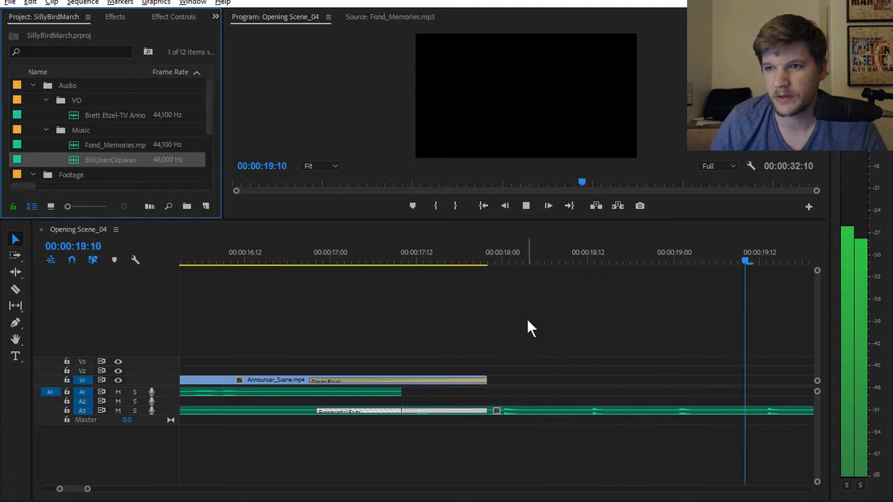
{"action": "key", "text": "space"}
{"action": "left_click_drag", "start_coordinate": [183, 264], "coordinate": [220, 291]}
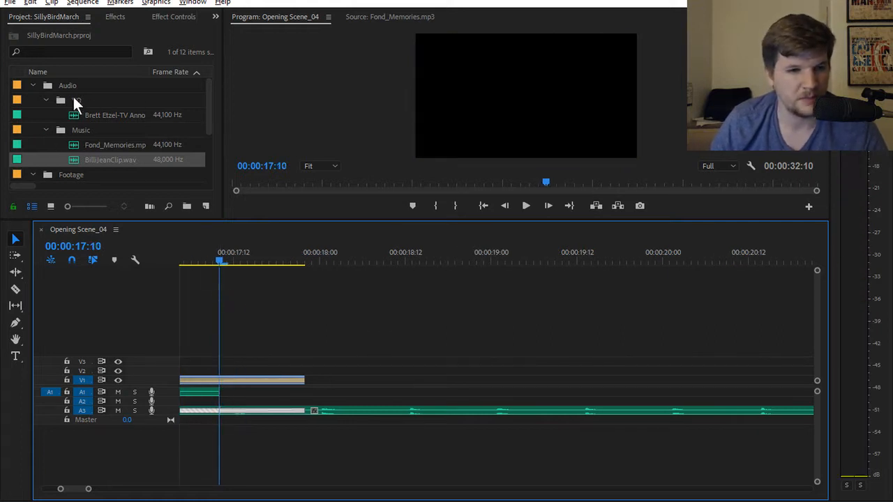
Collapse the VO, Music, Video and Audio bins in the SillyBirdMarch project
{"action": "left_click", "coordinate": [45, 99]}
{"action": "left_click", "coordinate": [46, 116]}
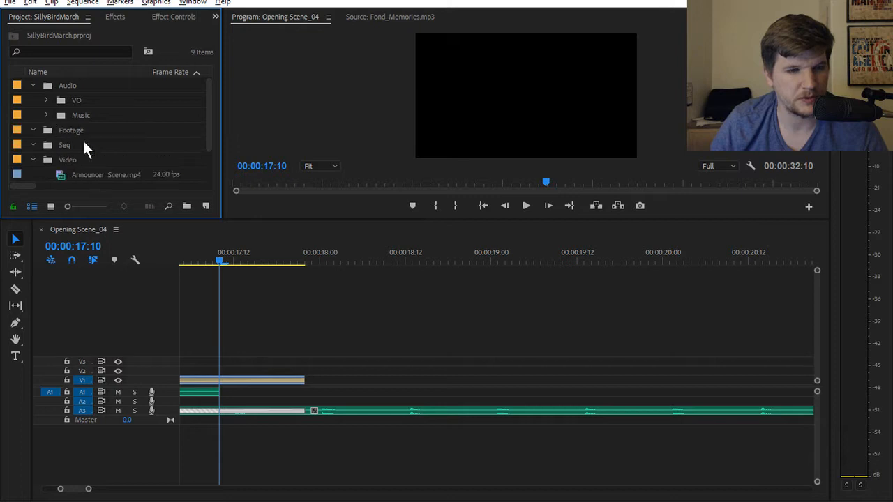
{"action": "scroll", "coordinate": [104, 133], "scroll_direction": "down", "scroll_amount": 2}
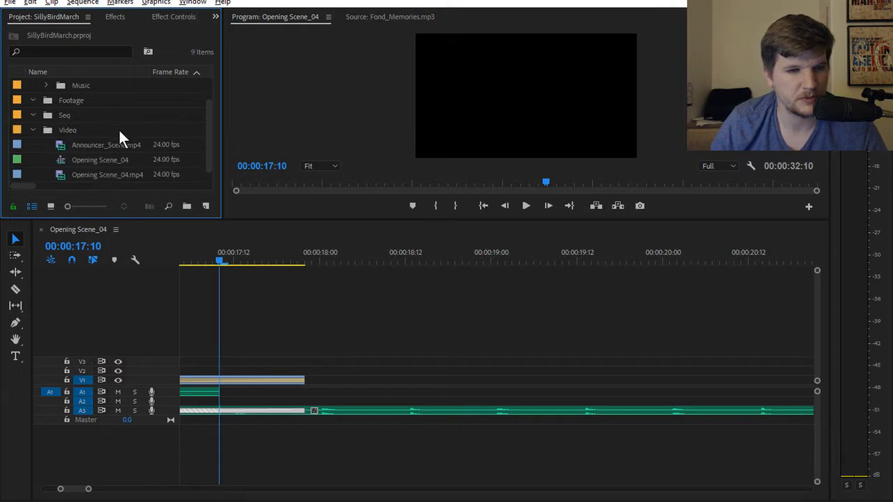
{"action": "left_click", "coordinate": [32, 130]}
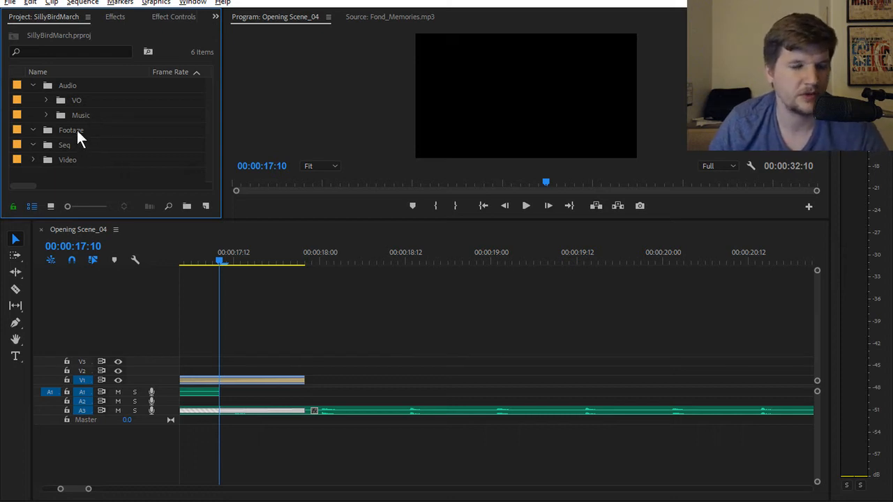
{"action": "left_click", "coordinate": [33, 84]}
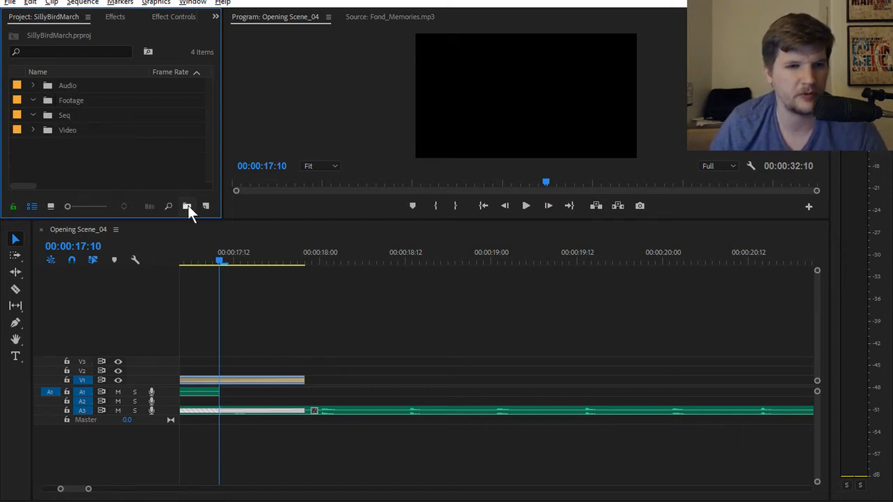
Create a new project bin named PNG SEQ
{"action": "left_click", "coordinate": [187, 206]}
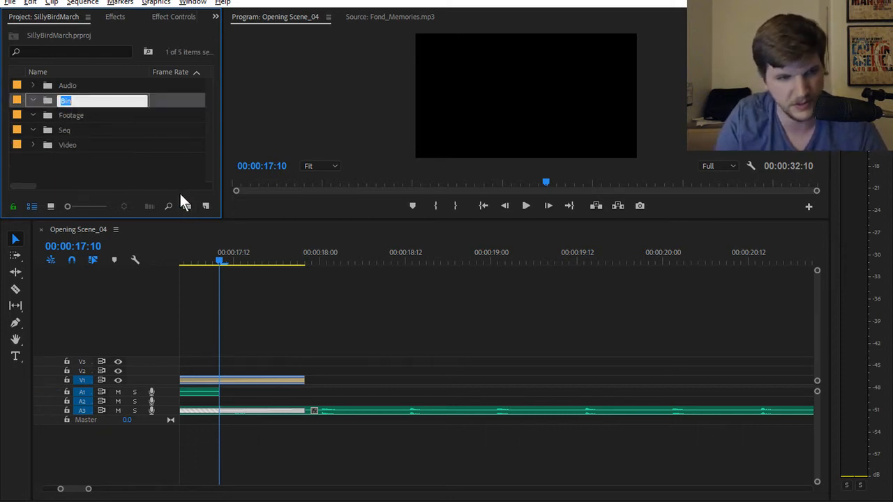
{"action": "type", "text": "PNG SEQ"}
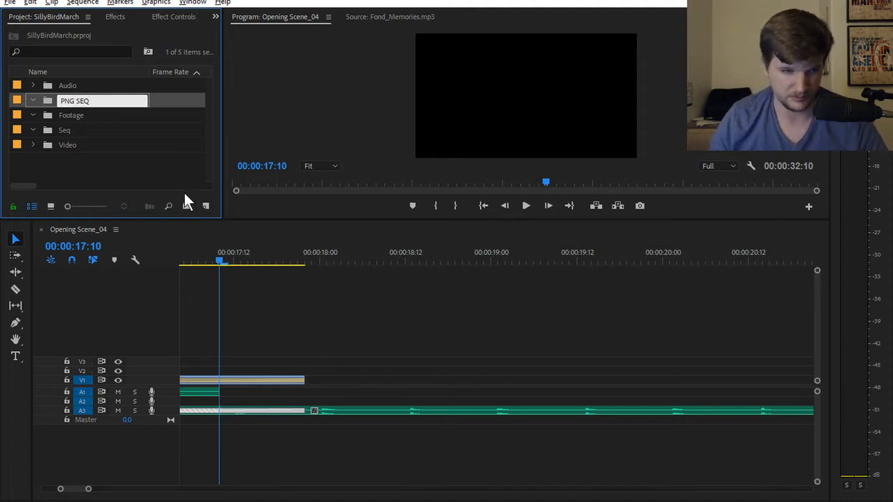
{"action": "left_click", "coordinate": [103, 133]}
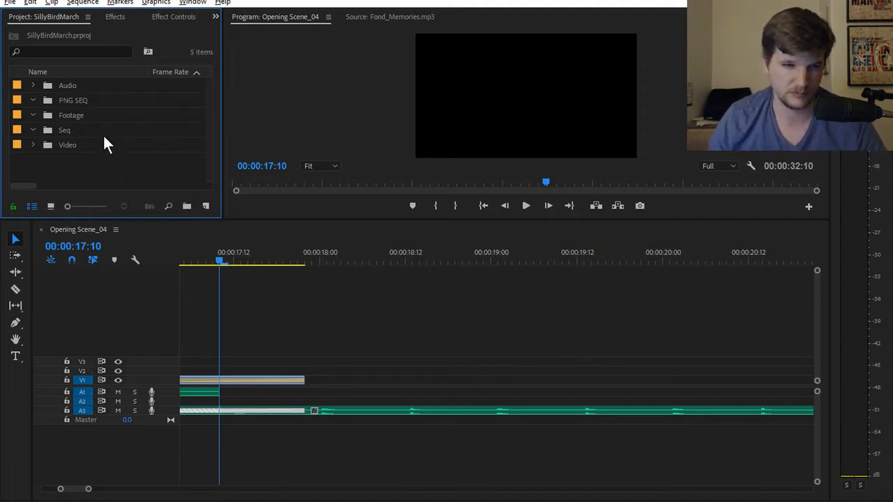
{"action": "double_click", "coordinate": [84, 103]}
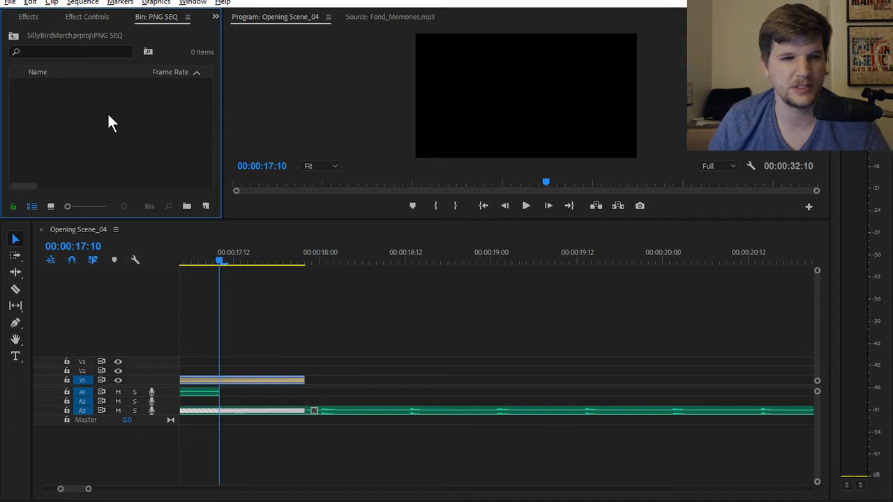
{"action": "right_click", "coordinate": [107, 112]}
{"action": "left_click", "coordinate": [134, 203]}
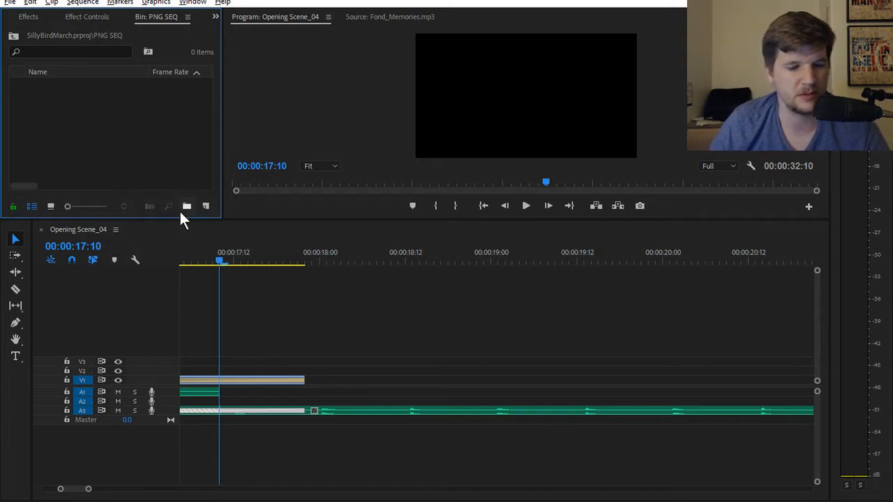
{"action": "right_click", "coordinate": [93, 116]}
{"action": "left_click", "coordinate": [75, 116]}
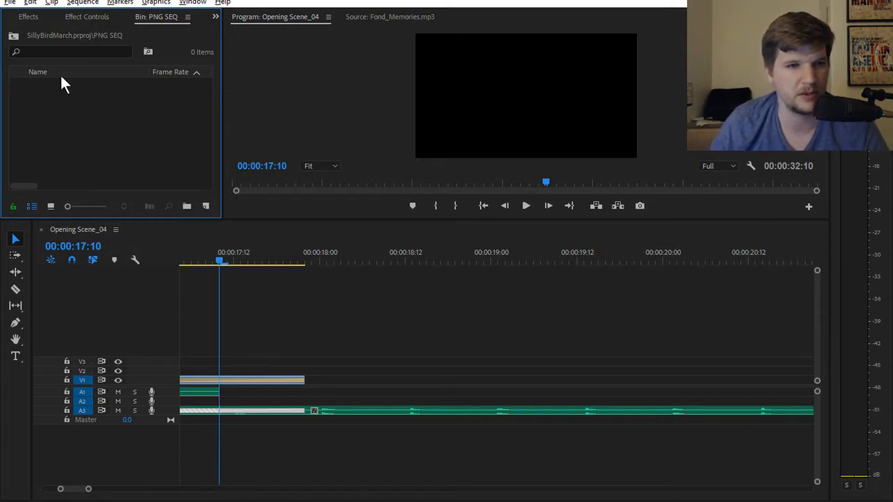
{"action": "left_click", "coordinate": [189, 17]}
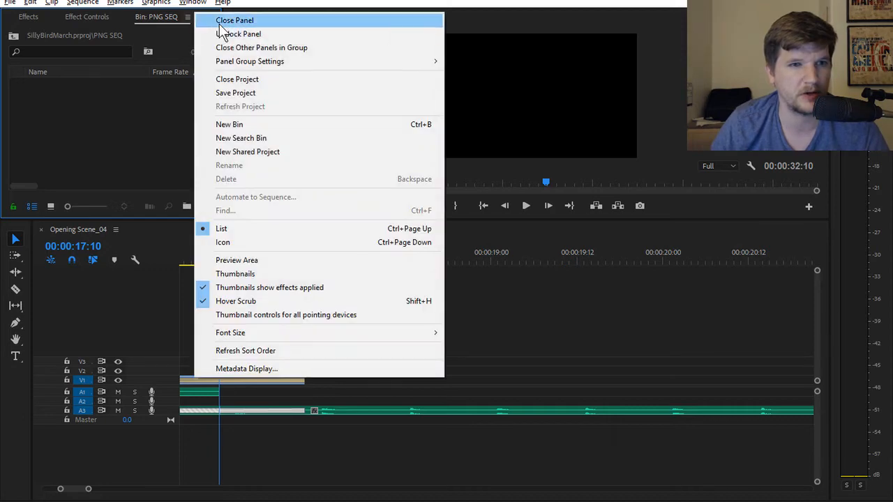
{"action": "left_click", "coordinate": [206, 18]}
{"action": "left_click", "coordinate": [41, 17]}
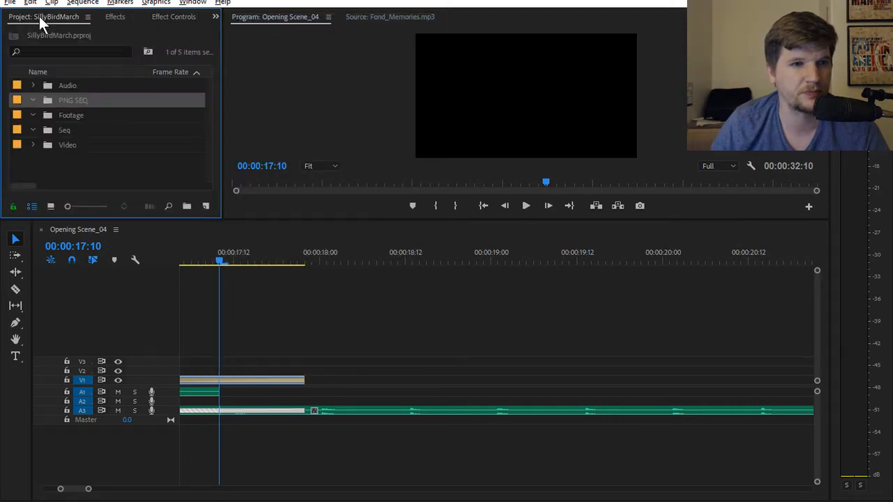
Browse the Effects, Images and Assets folders of Silly Bird for media to import into PNG SEQ, and cancel the import
{"action": "right_click", "coordinate": [69, 97]}
{"action": "left_click", "coordinate": [110, 243]}
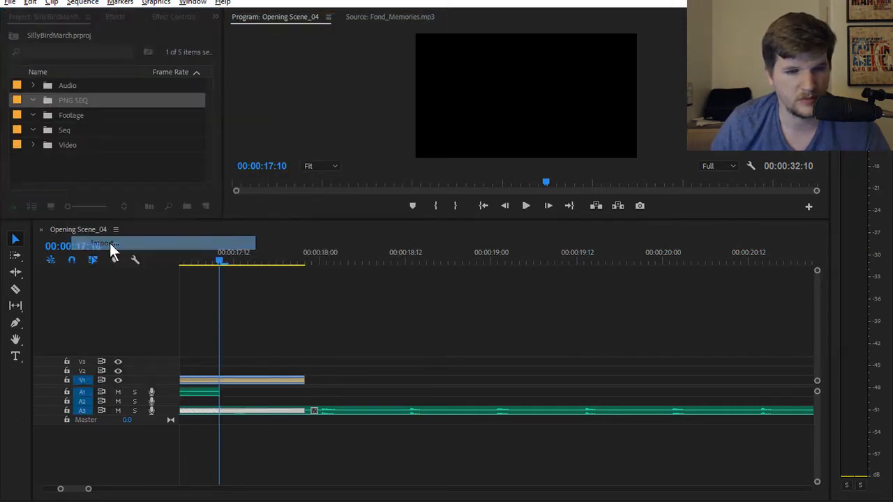
{"action": "left_click", "coordinate": [325, 53]}
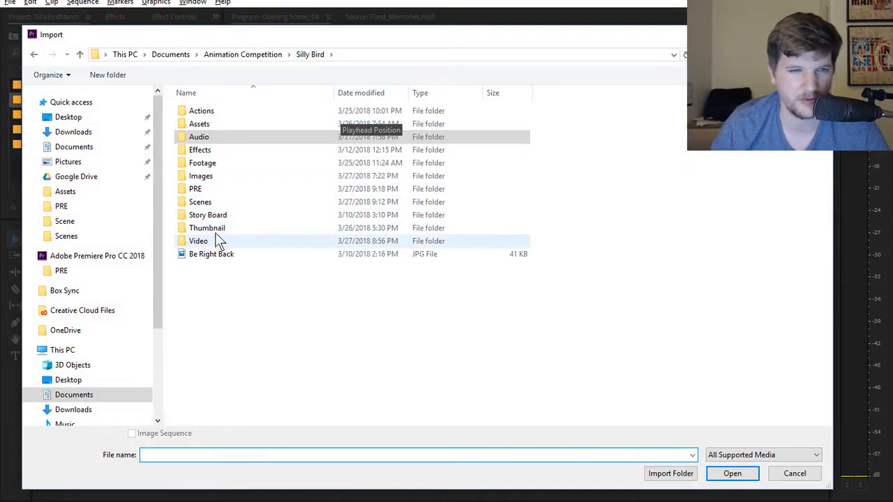
{"action": "left_click", "coordinate": [220, 151]}
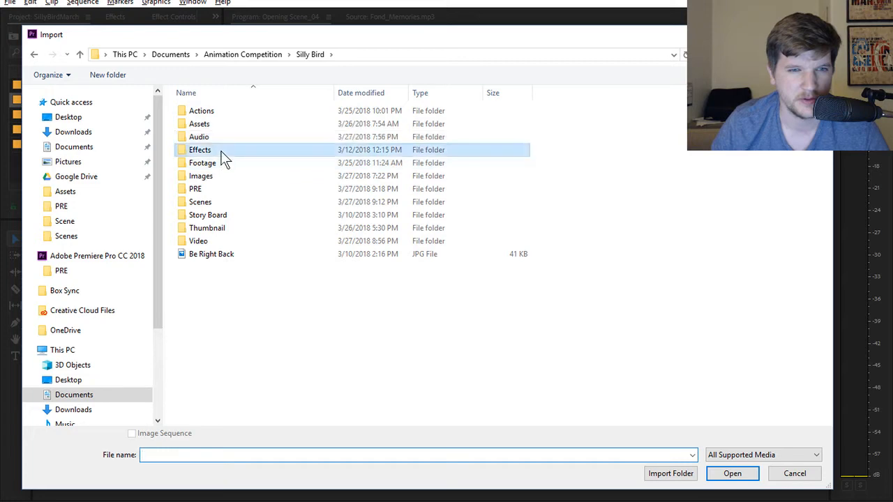
{"action": "double_click", "coordinate": [220, 150]}
{"action": "double_click", "coordinate": [212, 110]}
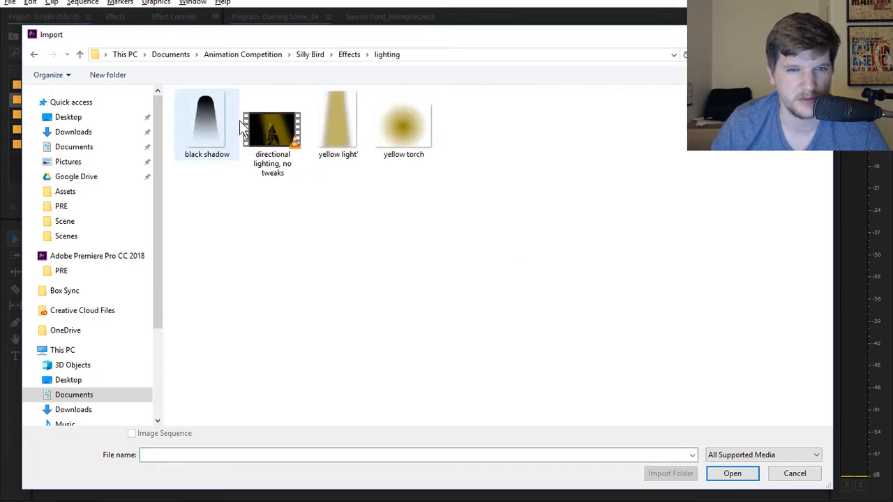
{"action": "double_click", "coordinate": [32, 54]}
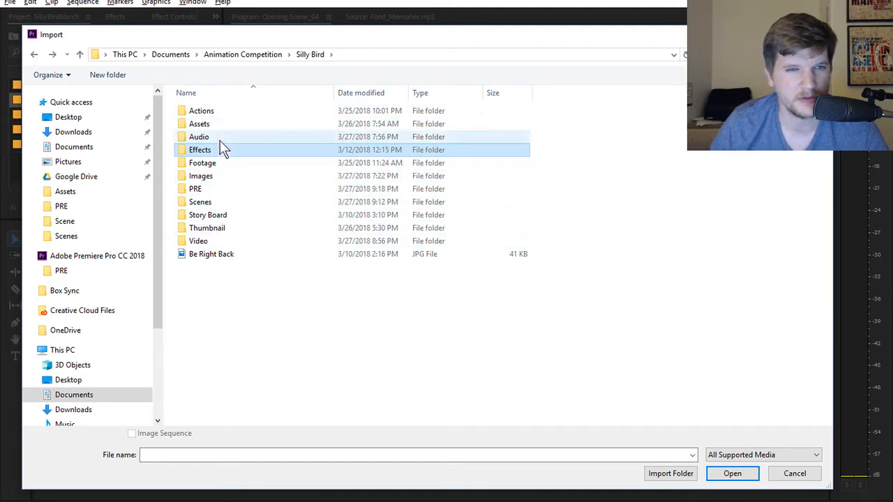
{"action": "double_click", "coordinate": [216, 177]}
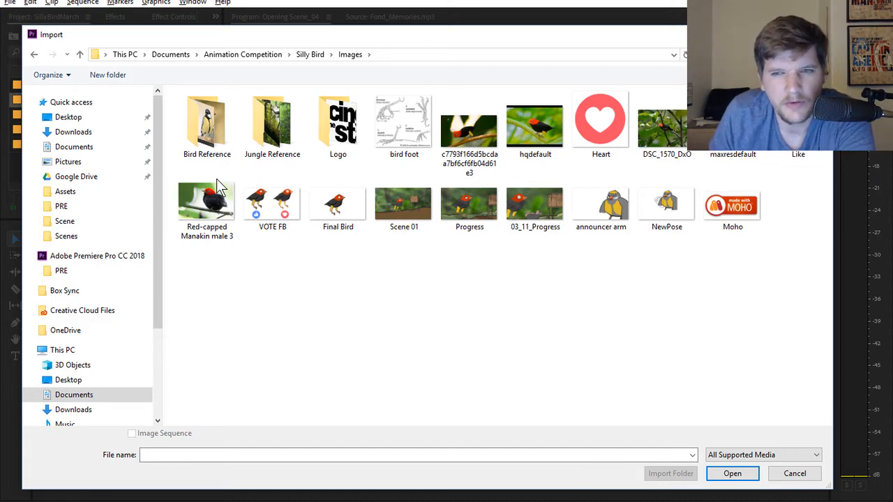
{"action": "left_click", "coordinate": [34, 54]}
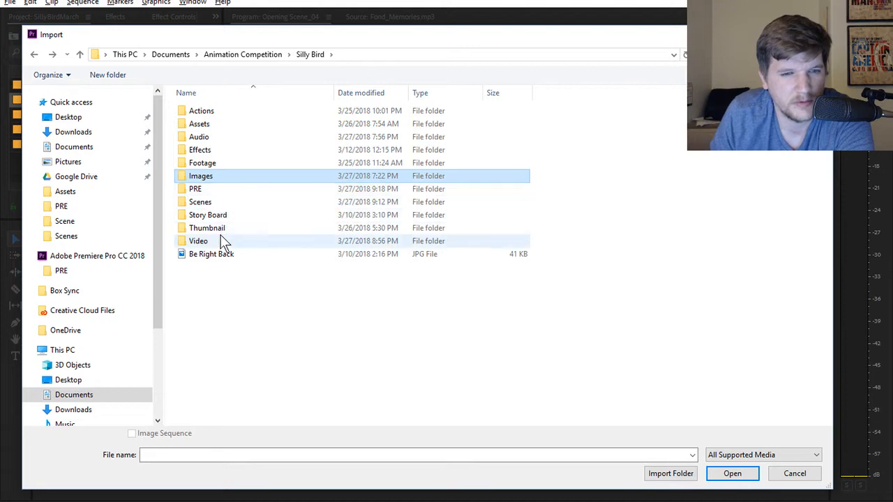
{"action": "double_click", "coordinate": [218, 123]}
{"action": "left_click", "coordinate": [35, 55]}
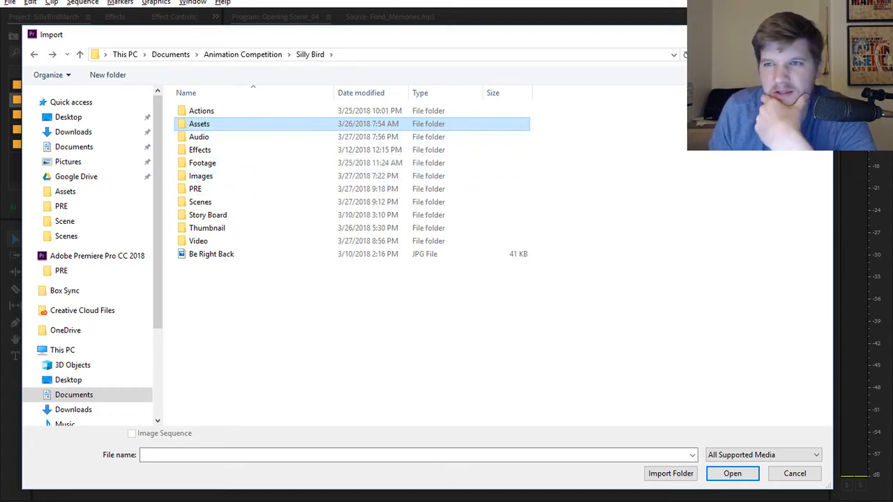
{"action": "key", "text": "Escape"}
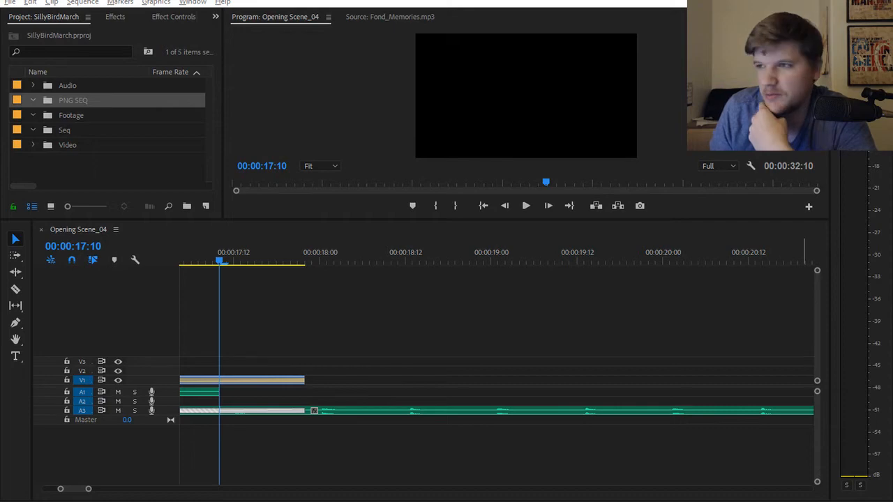
Switch to File Explorer and check the lighting folder within Animation Competition's Silly Bird Effects folder
{"action": "key", "text": "super+e"}
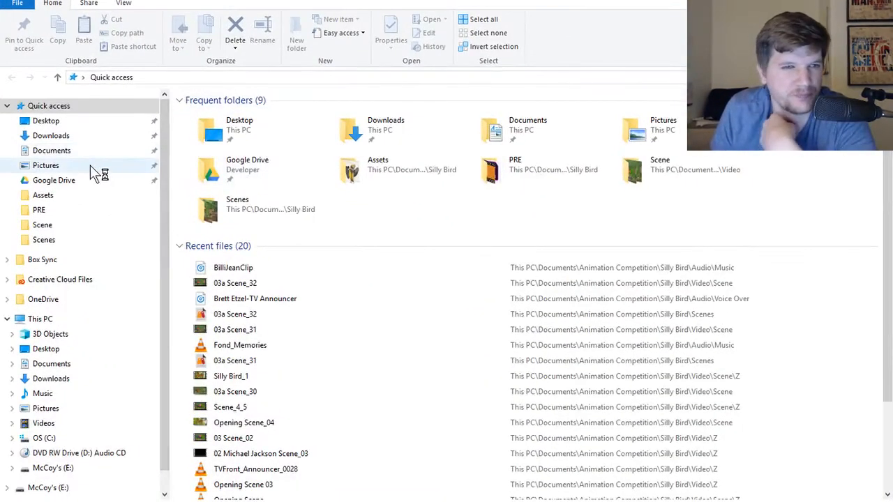
{"action": "left_click", "coordinate": [68, 150]}
{"action": "double_click", "coordinate": [251, 155]}
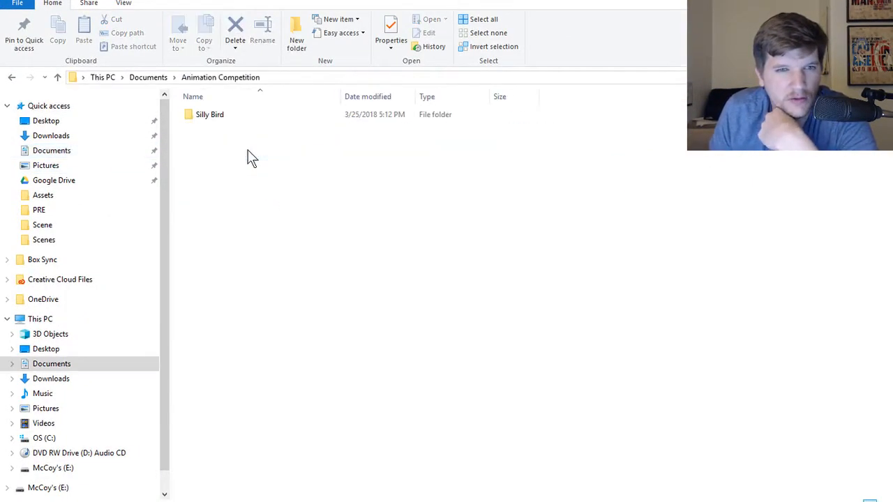
{"action": "double_click", "coordinate": [215, 115]}
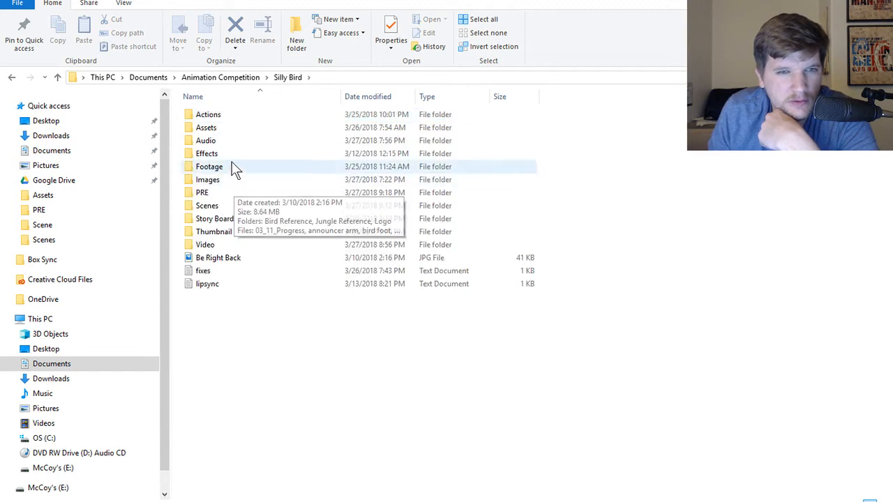
{"action": "double_click", "coordinate": [231, 154]}
{"action": "double_click", "coordinate": [227, 118]}
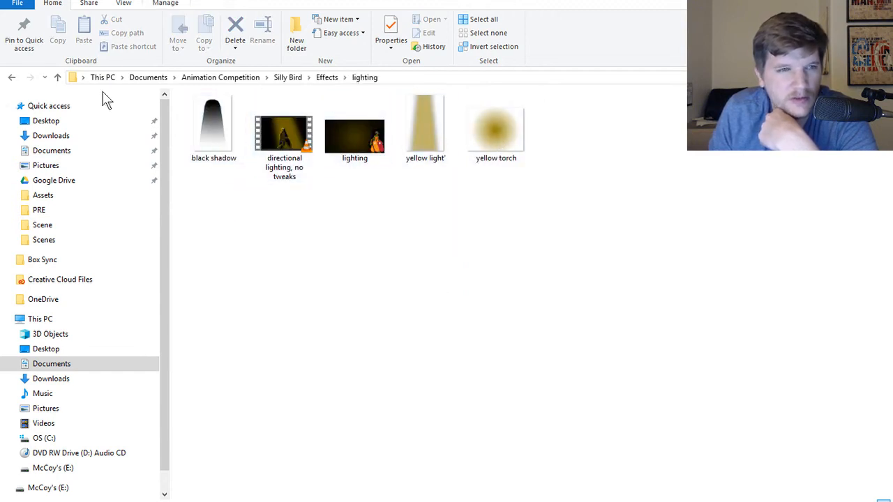
{"action": "left_click", "coordinate": [13, 78]}
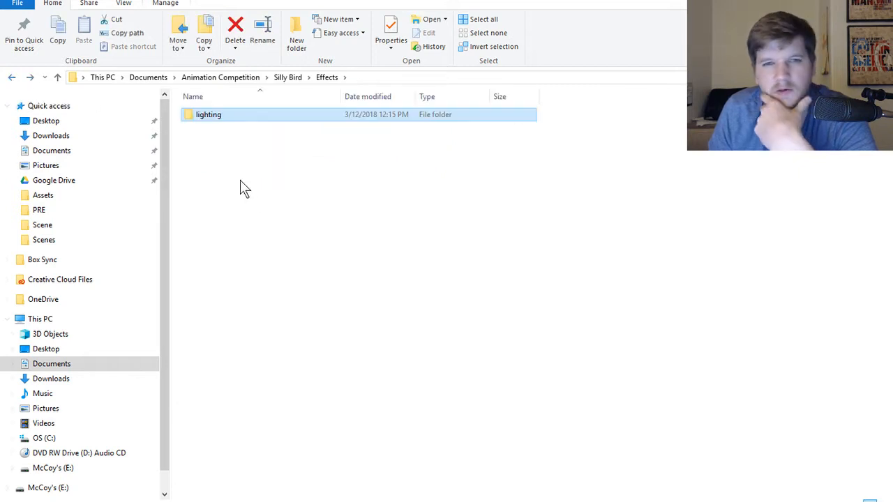
{"action": "left_click", "coordinate": [13, 77]}
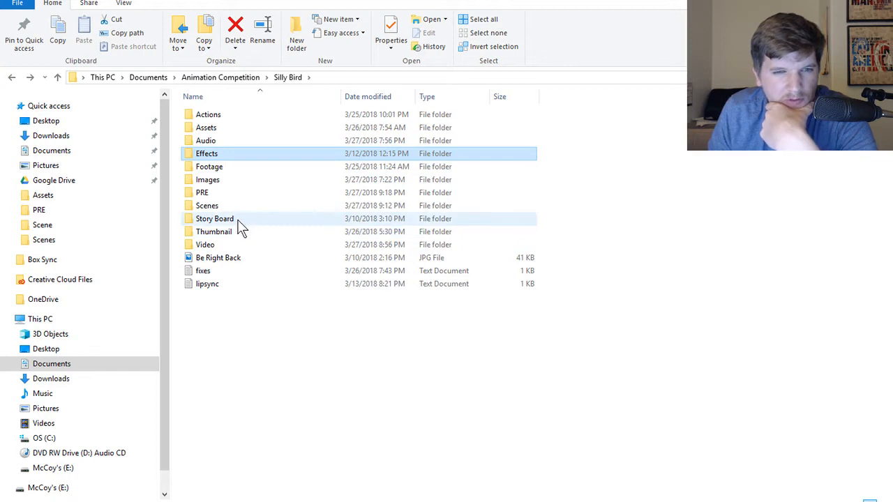
Look through the pictures and subfolders in the Silly Bird Images folder
{"action": "double_click", "coordinate": [228, 181]}
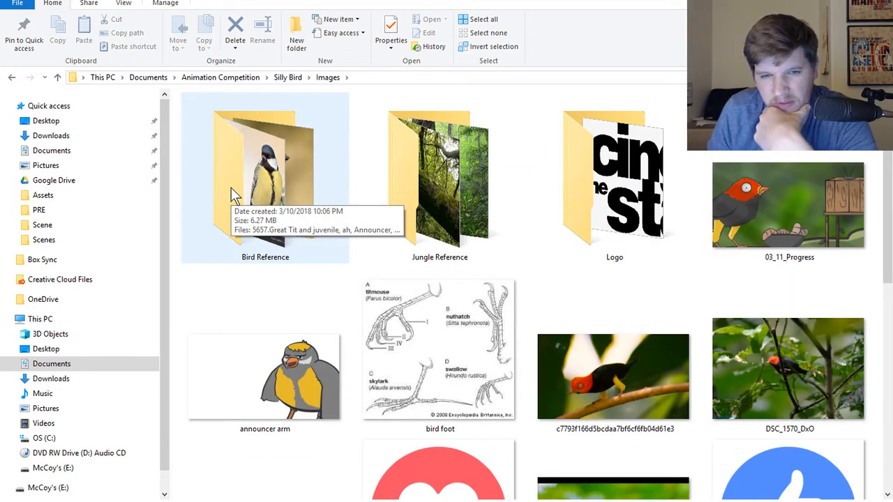
{"action": "scroll", "coordinate": [231, 188], "scroll_direction": "down", "scroll_amount": 5}
{"action": "scroll", "coordinate": [231, 188], "scroll_direction": "up", "scroll_amount": 5}
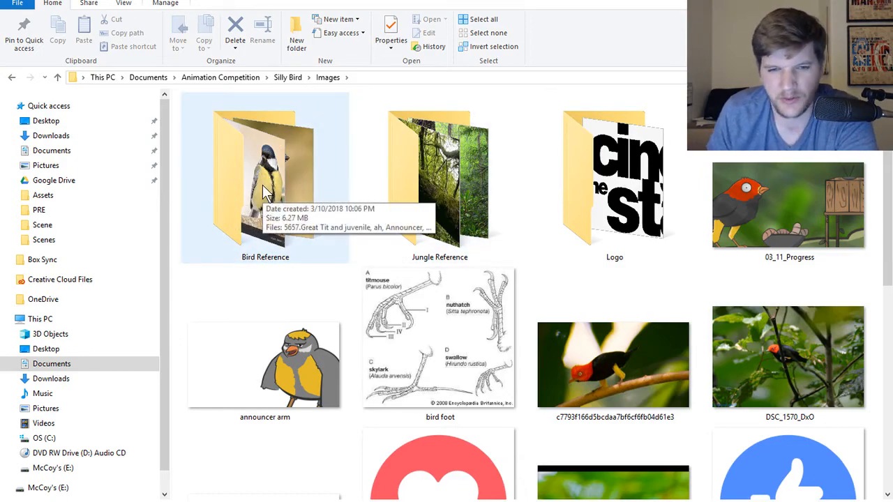
{"action": "scroll", "coordinate": [263, 185], "scroll_direction": "down", "scroll_amount": 4}
{"action": "scroll", "coordinate": [257, 191], "scroll_direction": "up", "scroll_amount": 4}
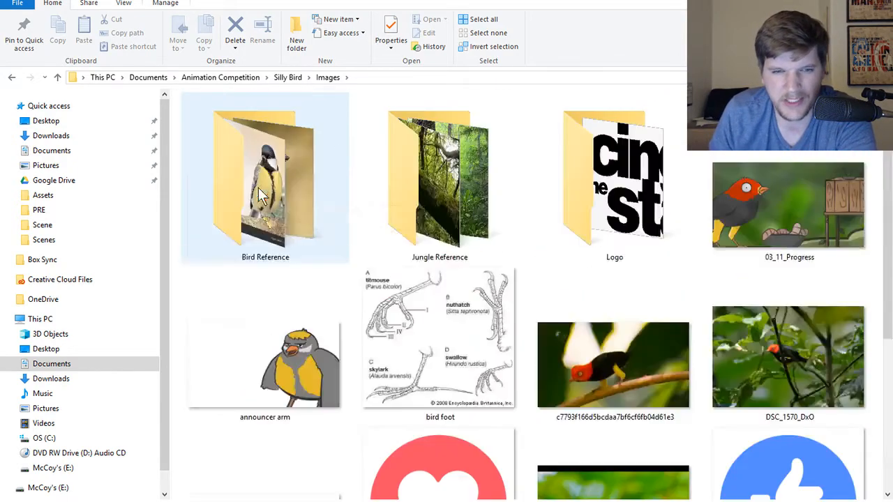
Look through the Effects, Audio FX, Assets and Actions folders of Silly Bird for the lighting images
{"action": "left_click", "coordinate": [17, 78]}
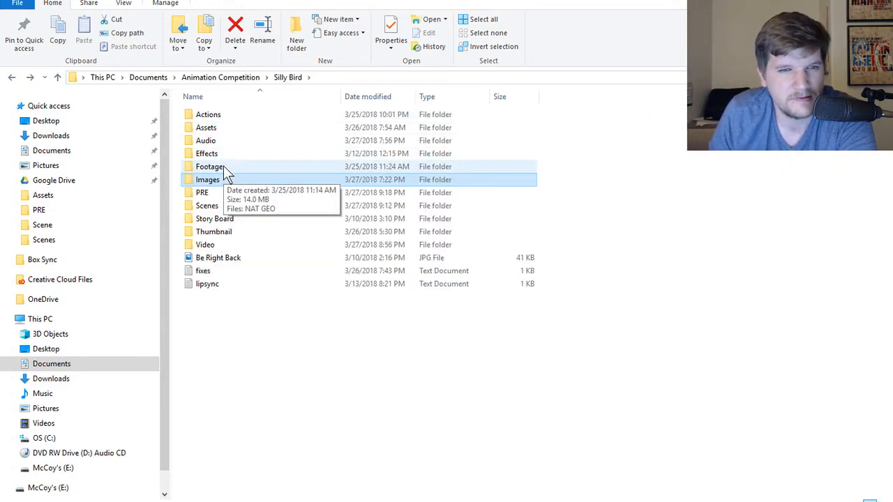
{"action": "double_click", "coordinate": [222, 153]}
{"action": "left_click", "coordinate": [14, 80]}
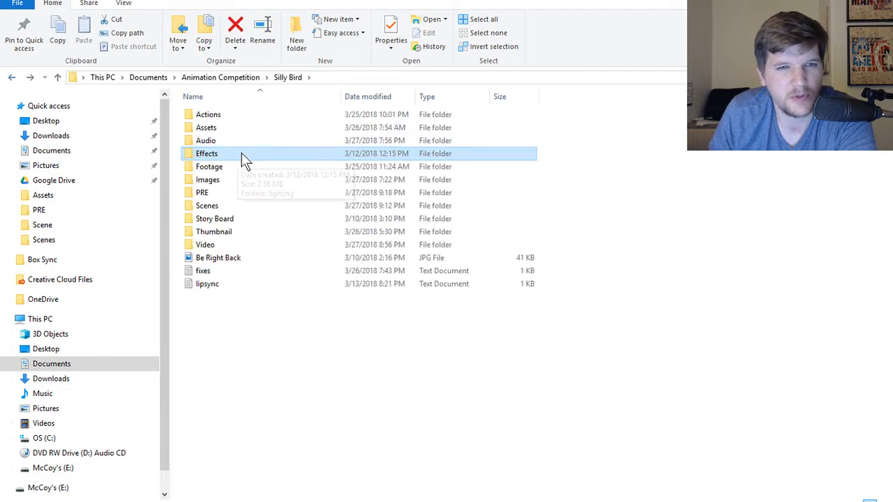
{"action": "double_click", "coordinate": [238, 142]}
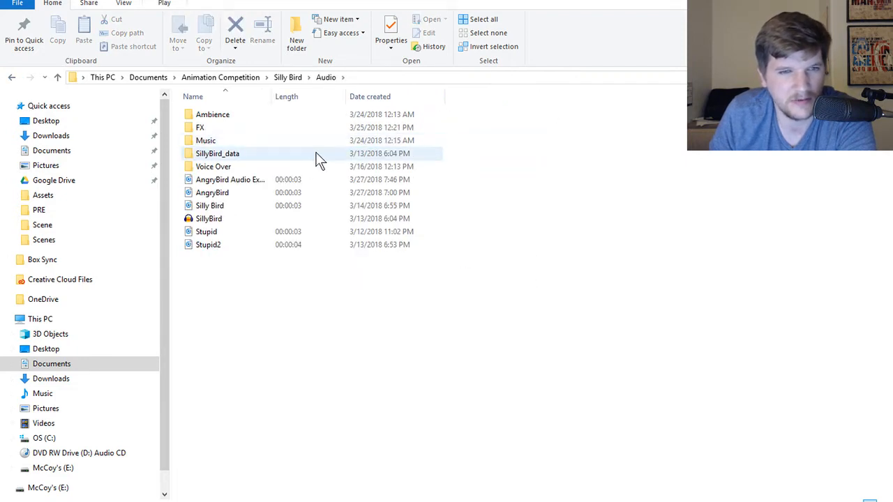
{"action": "double_click", "coordinate": [238, 129]}
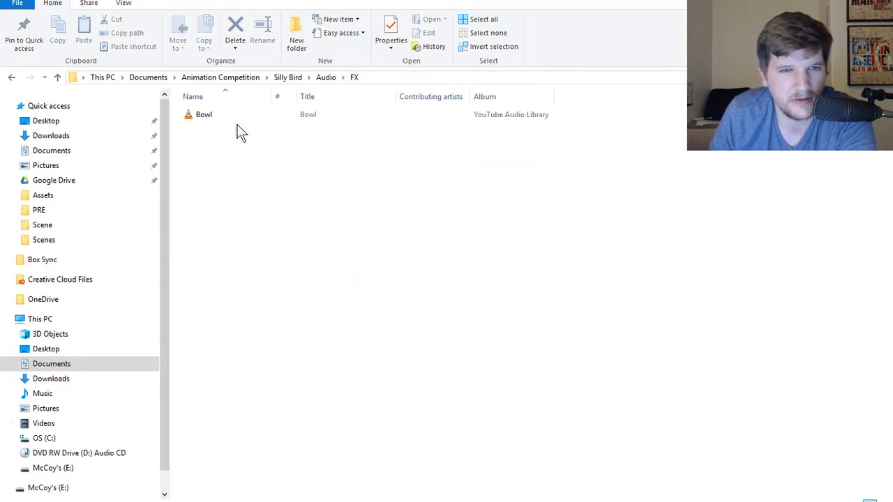
{"action": "left_click", "coordinate": [11, 76]}
{"action": "left_click", "coordinate": [11, 76]}
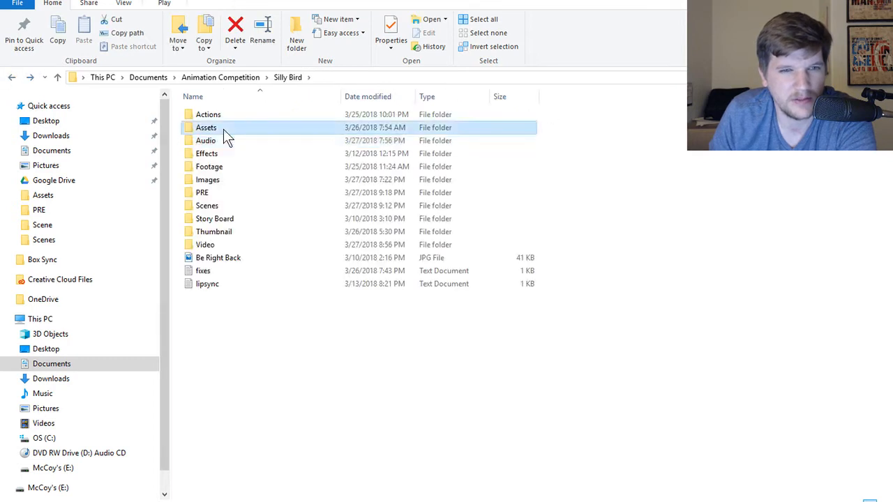
{"action": "double_click", "coordinate": [223, 129]}
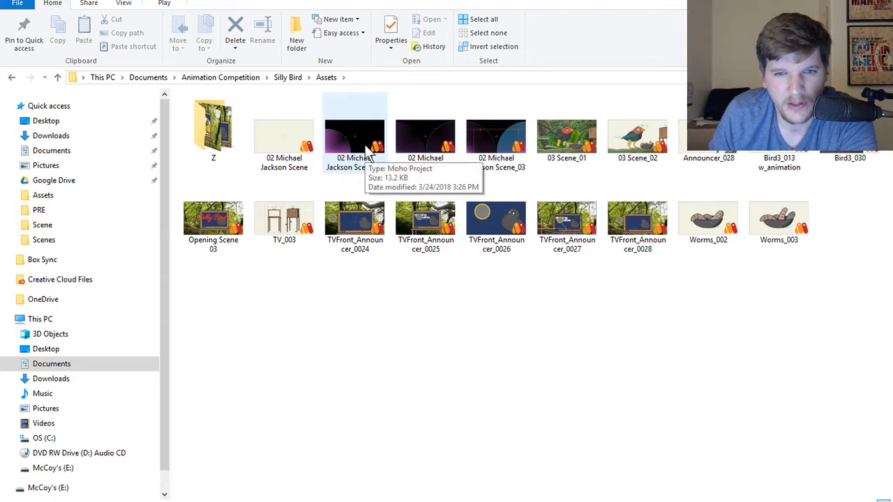
{"action": "left_click", "coordinate": [11, 77]}
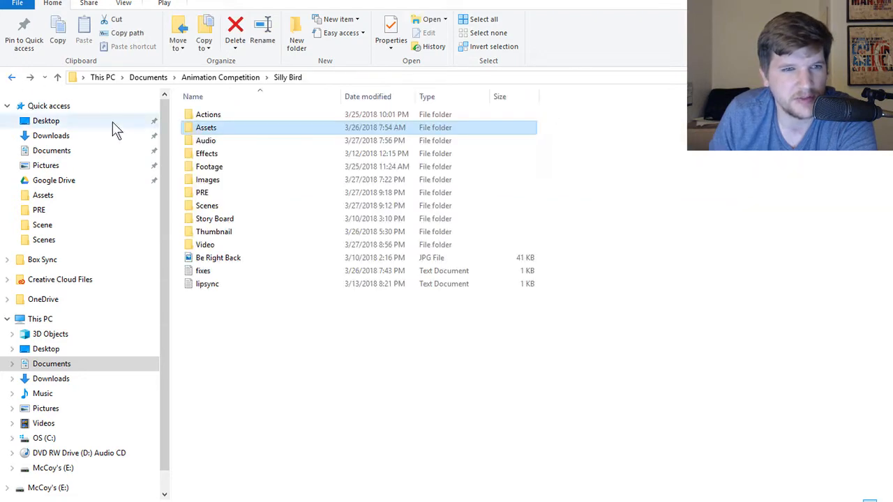
{"action": "double_click", "coordinate": [223, 115]}
{"action": "left_click", "coordinate": [13, 78]}
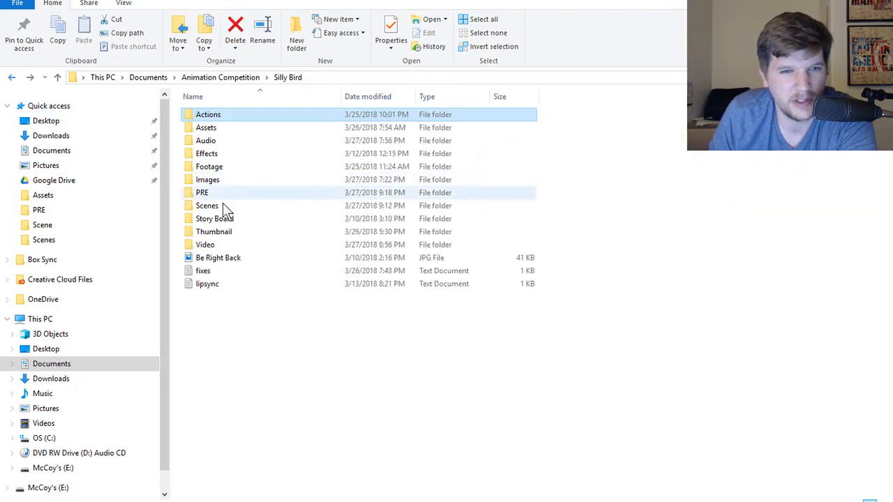
Locate the LIGHTING EFFECTS frames in Silly Bird's Video > PNG SEQUENCE folder and return to Premiere Pro
{"action": "double_click", "coordinate": [204, 244]}
{"action": "double_click", "coordinate": [235, 128]}
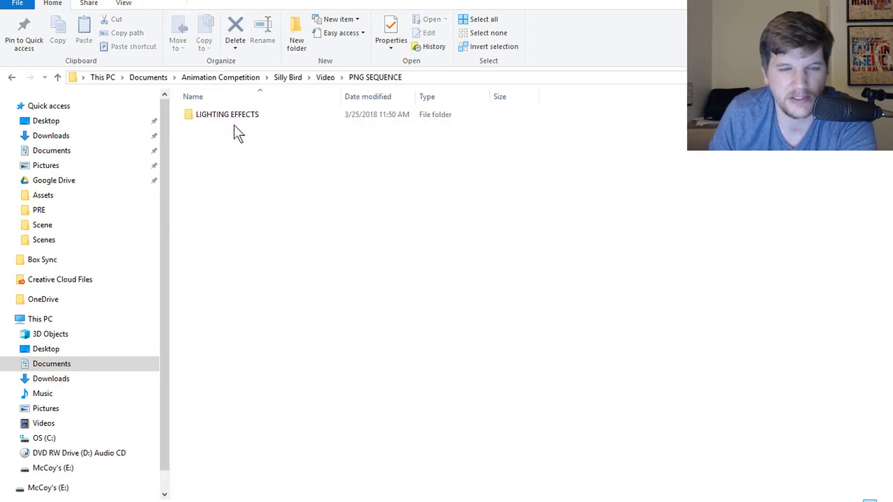
{"action": "double_click", "coordinate": [238, 117]}
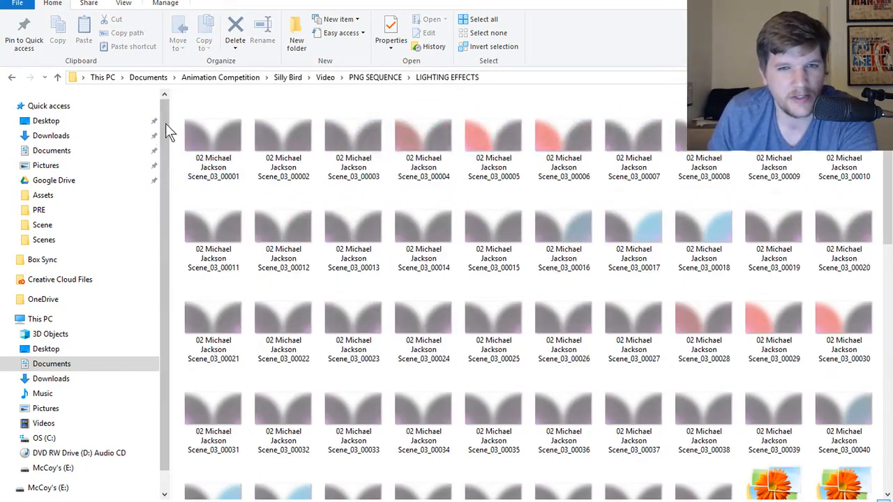
{"action": "left_click", "coordinate": [225, 133]}
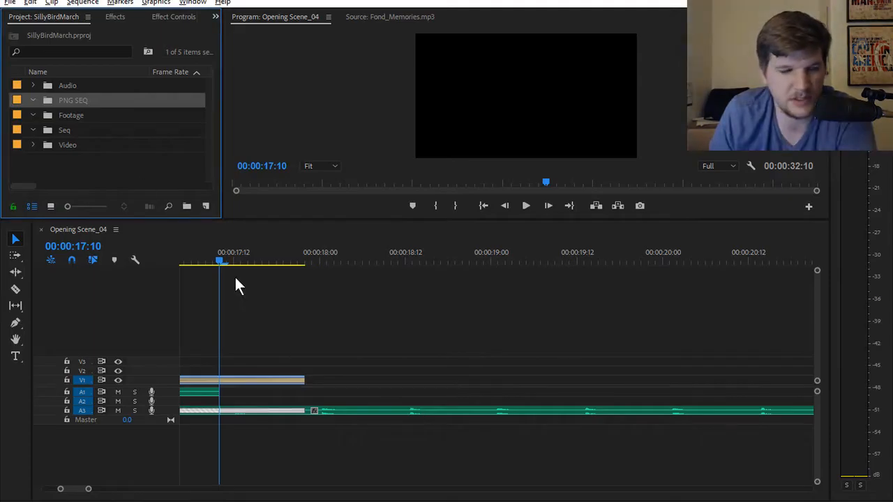
Import the LIGHTING EFFECTS frames from Video > PNG SEQUENCE as an image sequence, starting from 02 Michael Jackson Scene_03_00001
{"action": "right_click", "coordinate": [80, 100]}
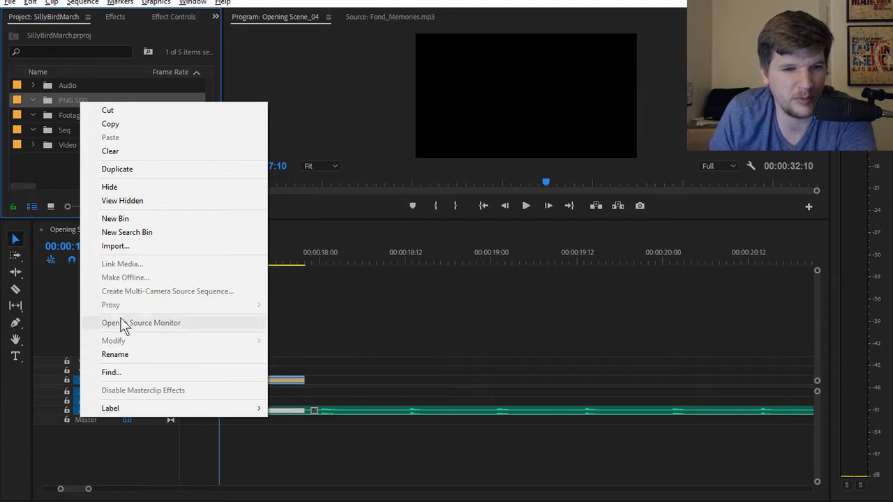
{"action": "left_click", "coordinate": [115, 246]}
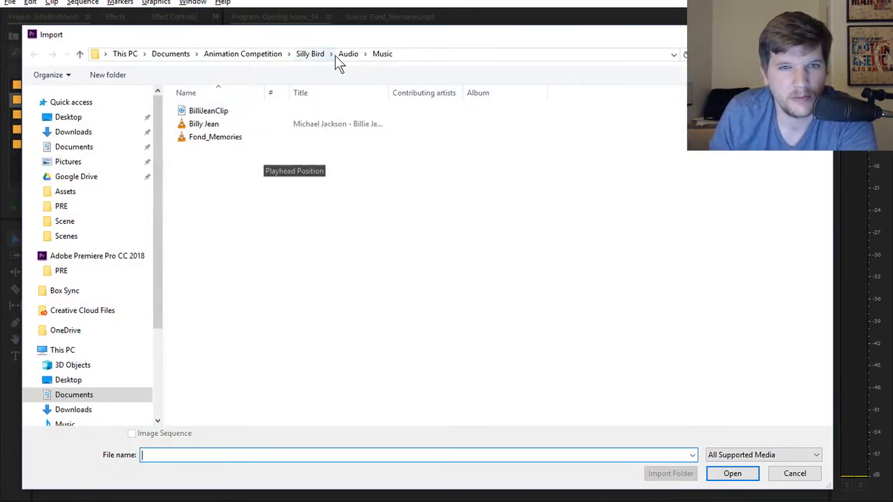
{"action": "left_click", "coordinate": [313, 54]}
{"action": "double_click", "coordinate": [201, 238]}
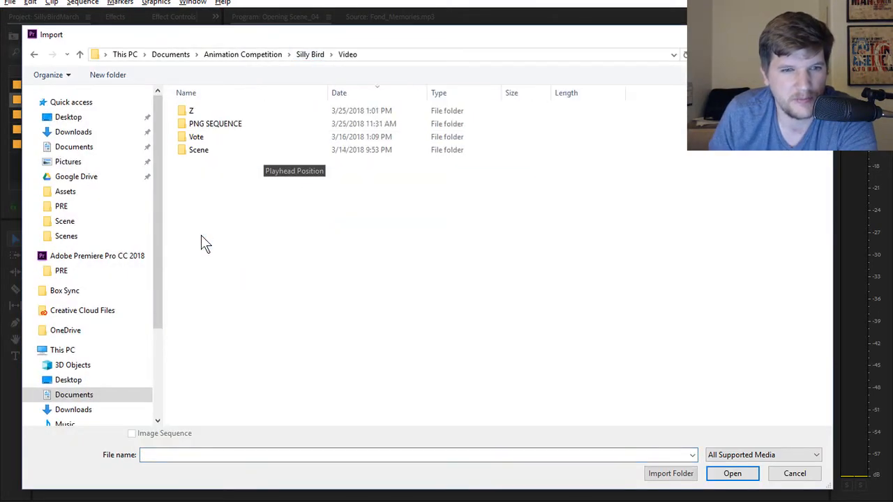
{"action": "double_click", "coordinate": [217, 129]}
{"action": "double_click", "coordinate": [206, 111]}
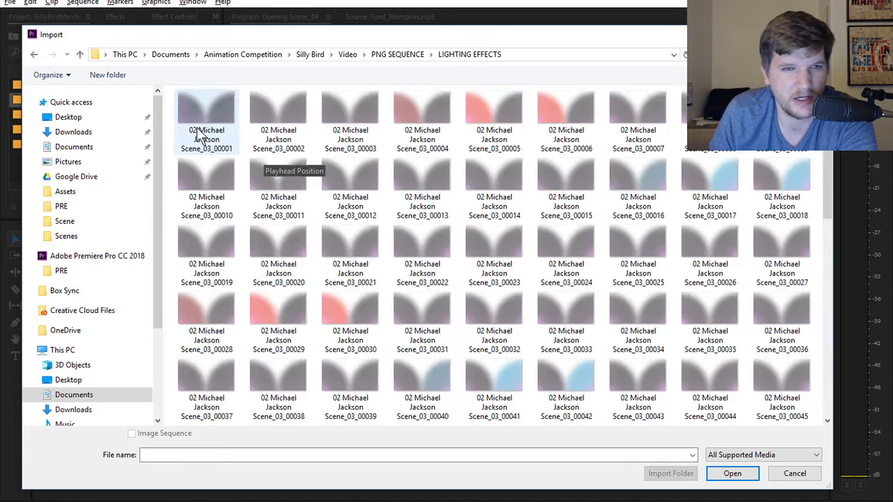
{"action": "left_click", "coordinate": [197, 114]}
{"action": "left_click", "coordinate": [131, 433]}
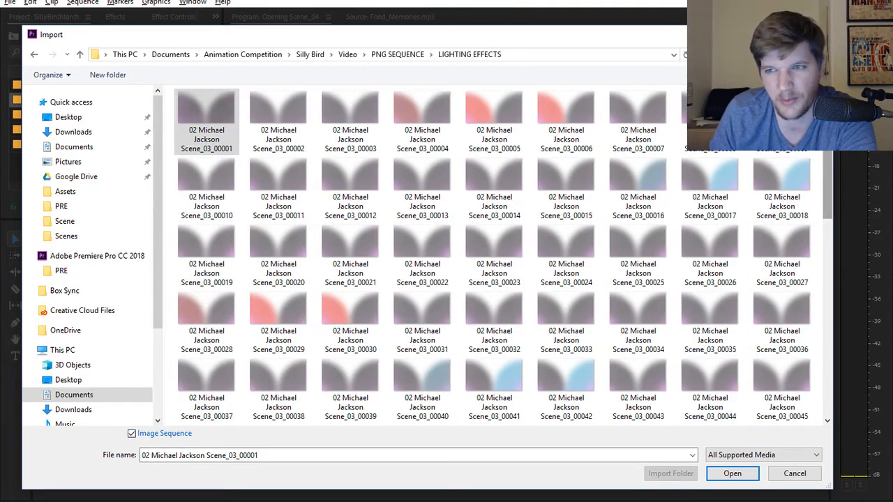
{"action": "left_click_drag", "start_coordinate": [828, 188], "coordinate": [821, 362]}
{"action": "left_click", "coordinate": [733, 474]}
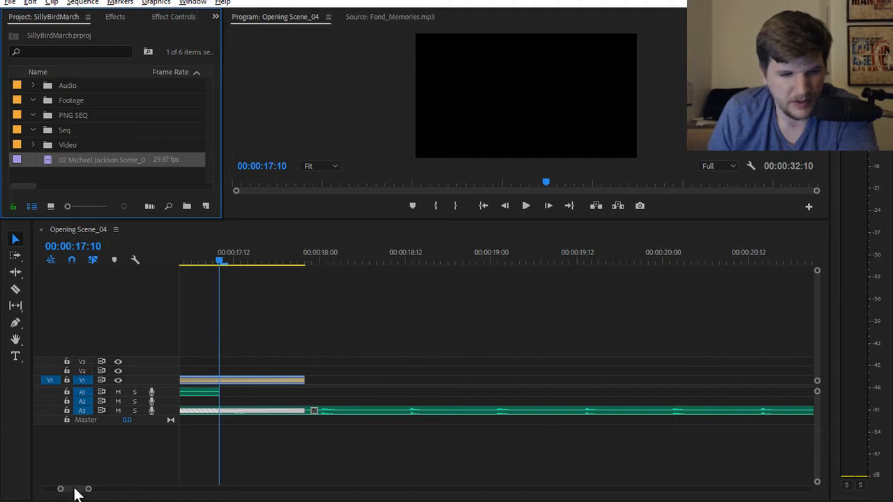
Expand the timeline tracks and move the imported 02 Michael Jackson Scene_03 sequence into the PNG SEQ bin
{"action": "mouse_move", "coordinate": [74, 489]}
{"action": "left_mouse_down"}
{"action": "mouse_move", "coordinate": [63, 488]}
{"action": "mouse_move", "coordinate": [72, 488]}
{"action": "left_mouse_up"}
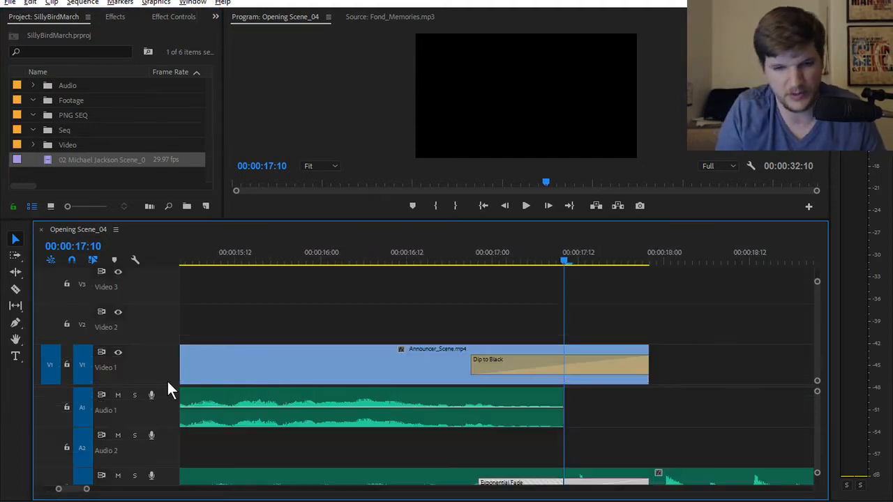
{"action": "key", "text": "shift+equal"}
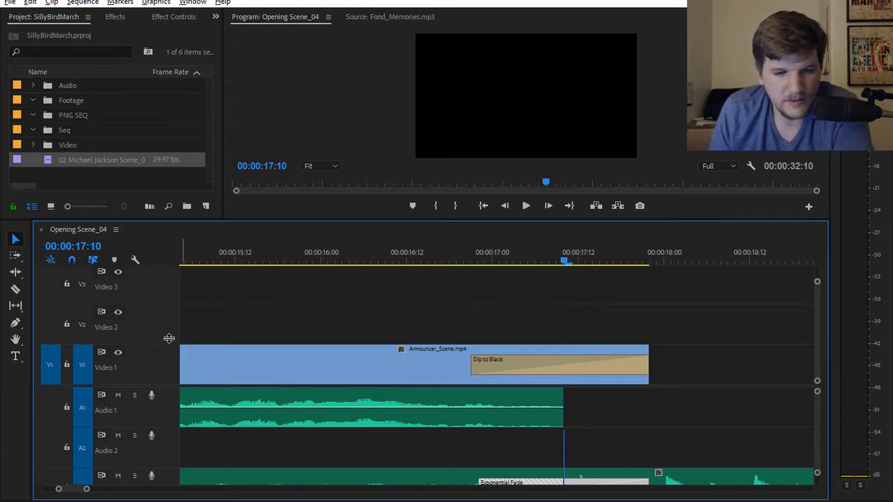
{"action": "scroll", "coordinate": [169, 338], "scroll_direction": "down", "scroll_amount": 2}
{"action": "mouse_move", "coordinate": [559, 255]}
{"action": "left_mouse_down"}
{"action": "mouse_move", "coordinate": [285, 265]}
{"action": "mouse_move", "coordinate": [591, 260]}
{"action": "mouse_move", "coordinate": [567, 264]}
{"action": "left_mouse_up"}
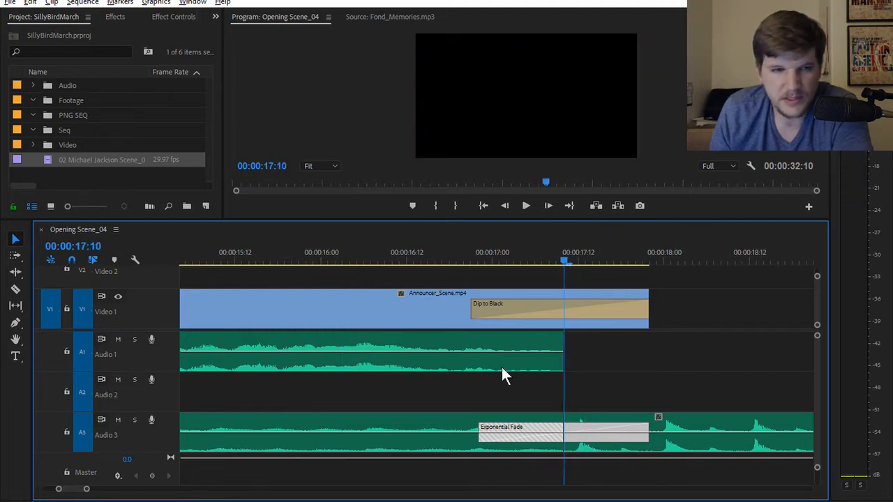
{"action": "left_click", "coordinate": [74, 115]}
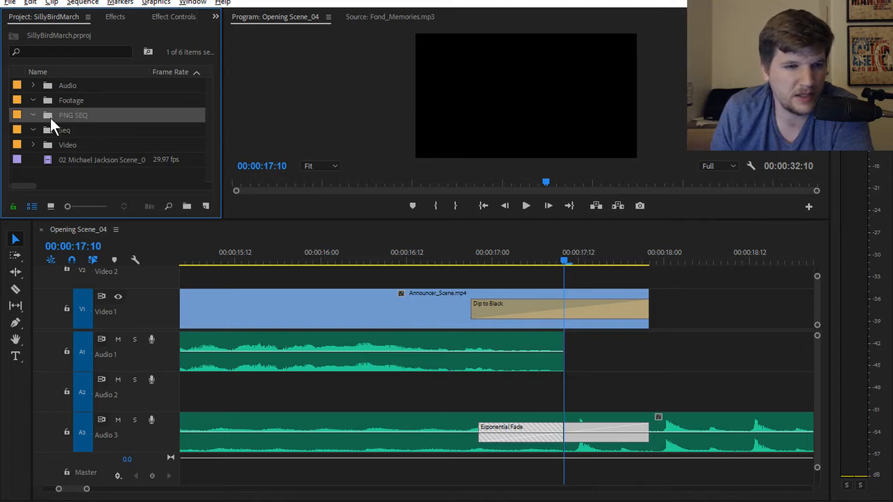
{"action": "left_click_drag", "start_coordinate": [58, 160], "coordinate": [106, 144]}
{"action": "left_click_drag", "start_coordinate": [87, 116], "coordinate": [76, 116]}
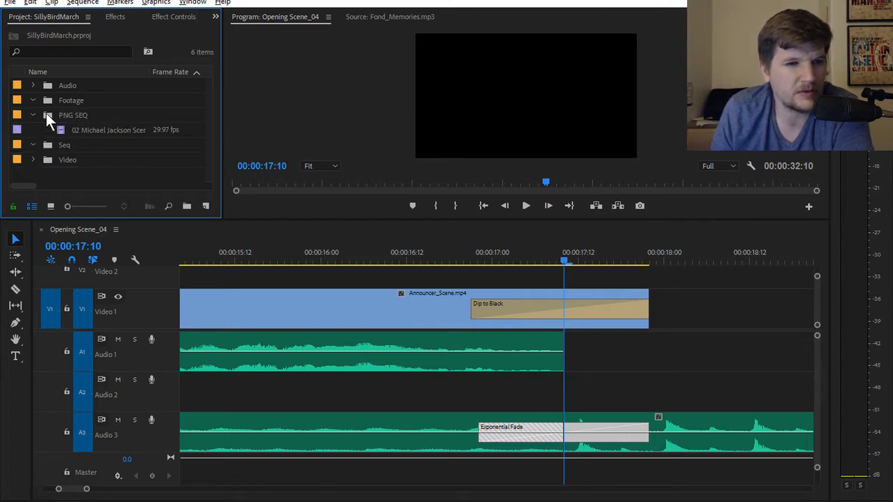
Place the lighting PNG sequence on the timeline at 00:00:17:10 and move it up to a new V4 track
{"action": "left_click_drag", "start_coordinate": [327, 168], "coordinate": [576, 277]}
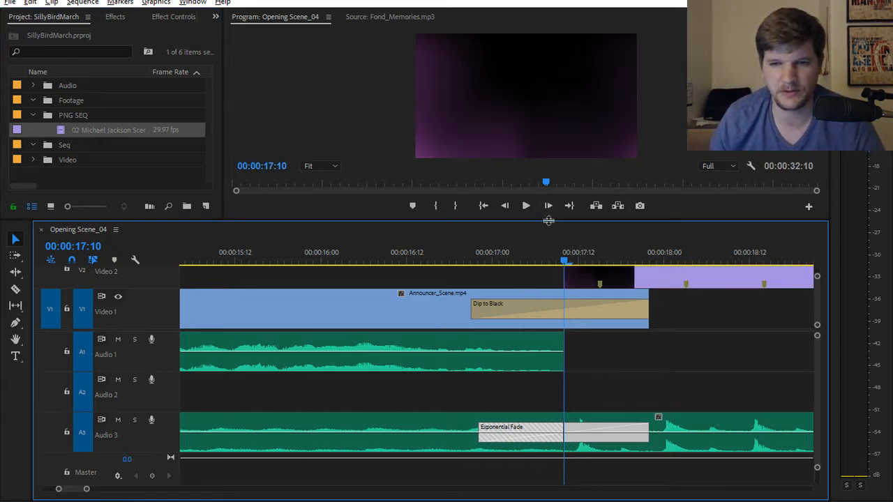
{"action": "left_click_drag", "start_coordinate": [548, 221], "coordinate": [549, 183]}
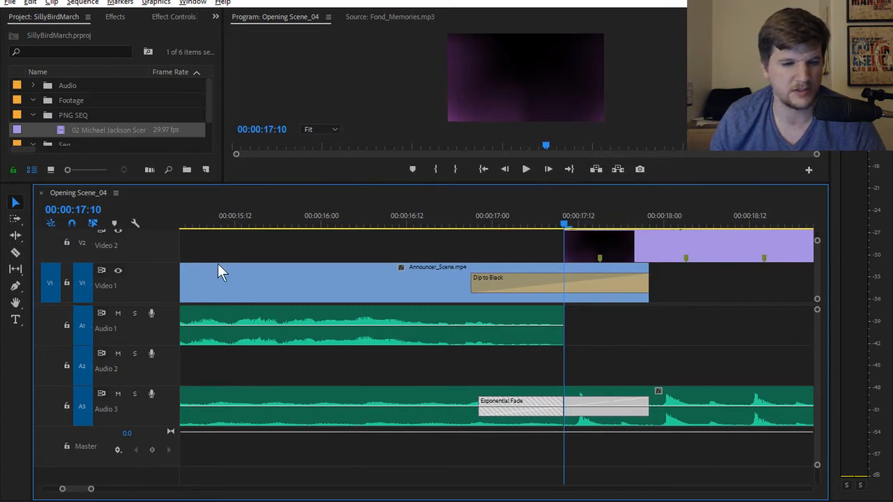
{"action": "key", "text": "shift+minus"}
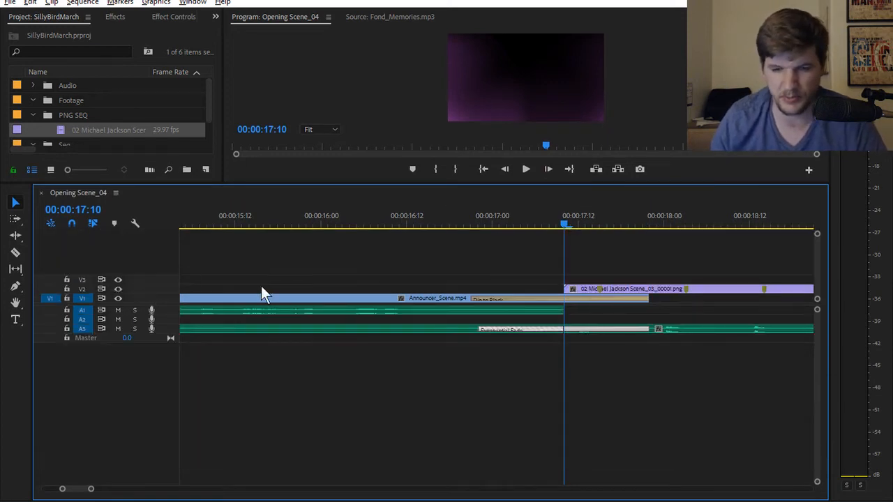
{"action": "left_click_drag", "start_coordinate": [654, 285], "coordinate": [652, 268]}
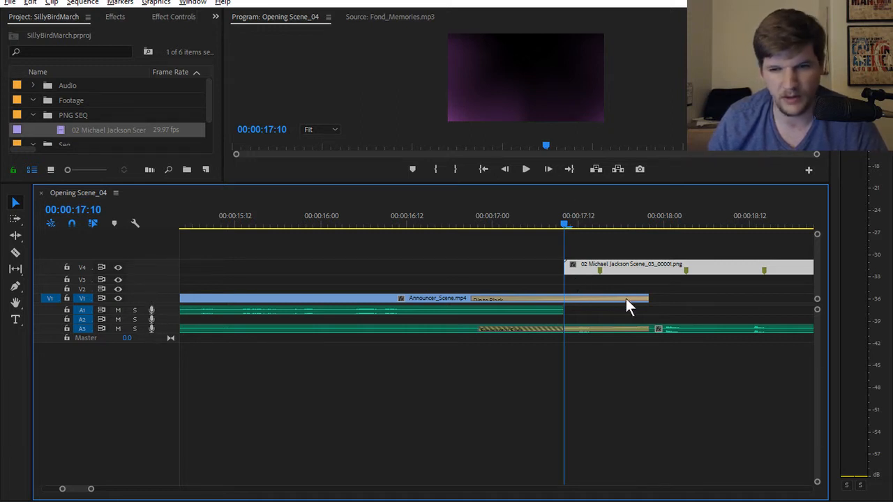
Enlarge the A3 waveform and shift the V4 lighting clip earlier so its first marker meets the music beat at 00:00:17:12
{"action": "key", "text": "backslash"}
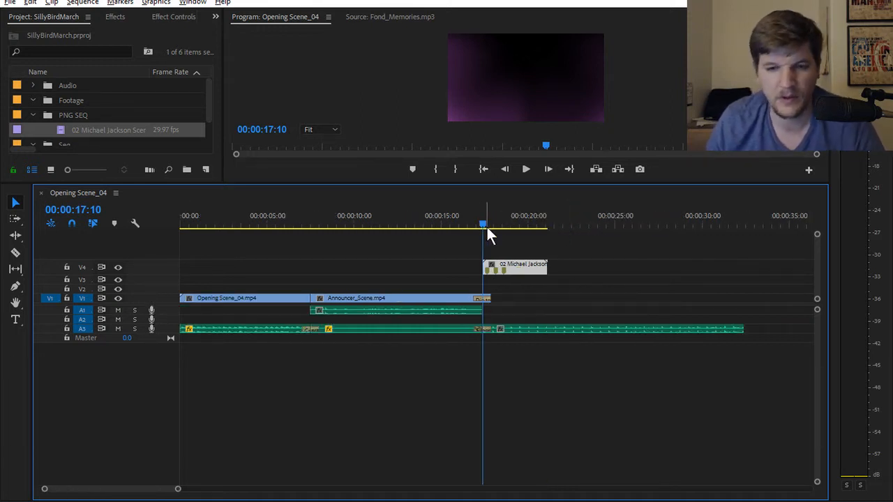
{"action": "mouse_move", "coordinate": [482, 225]}
{"action": "left_mouse_down"}
{"action": "mouse_move", "coordinate": [465, 226]}
{"action": "mouse_move", "coordinate": [507, 226]}
{"action": "mouse_move", "coordinate": [489, 226]}
{"action": "left_mouse_up"}
{"action": "scroll", "coordinate": [503, 308], "scroll_direction": "up", "scroll_amount": 6}
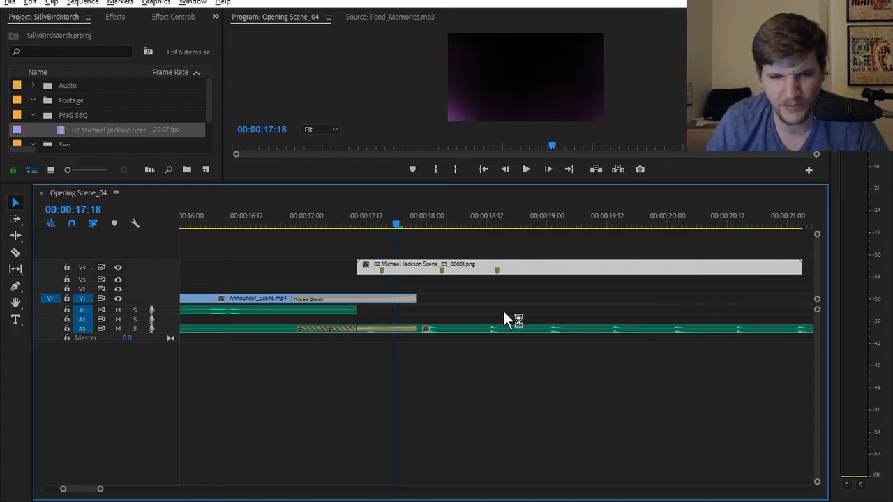
{"action": "left_click_drag", "start_coordinate": [398, 220], "coordinate": [368, 221]}
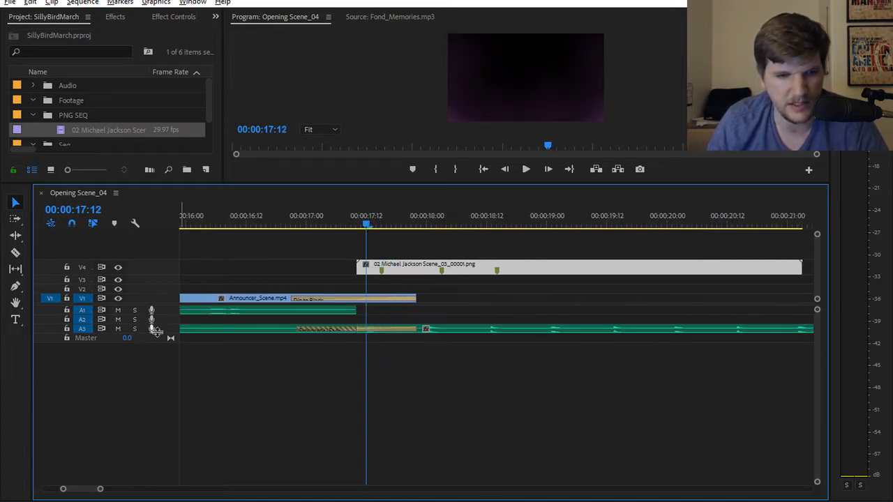
{"action": "scroll", "coordinate": [166, 330], "scroll_direction": "up", "scroll_amount": 3}
{"action": "scroll", "coordinate": [165, 329], "scroll_direction": "down", "scroll_amount": 5}
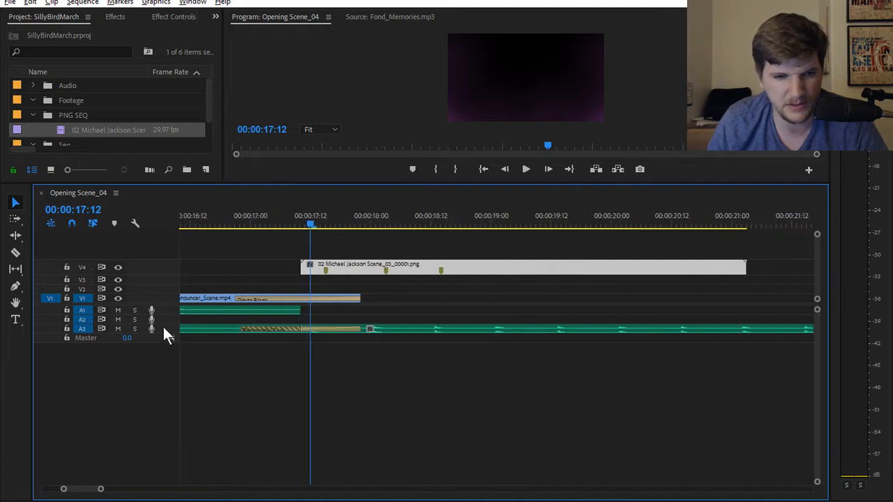
{"action": "scroll", "coordinate": [163, 327], "scroll_direction": "up", "scroll_amount": 5, "text": "alt"}
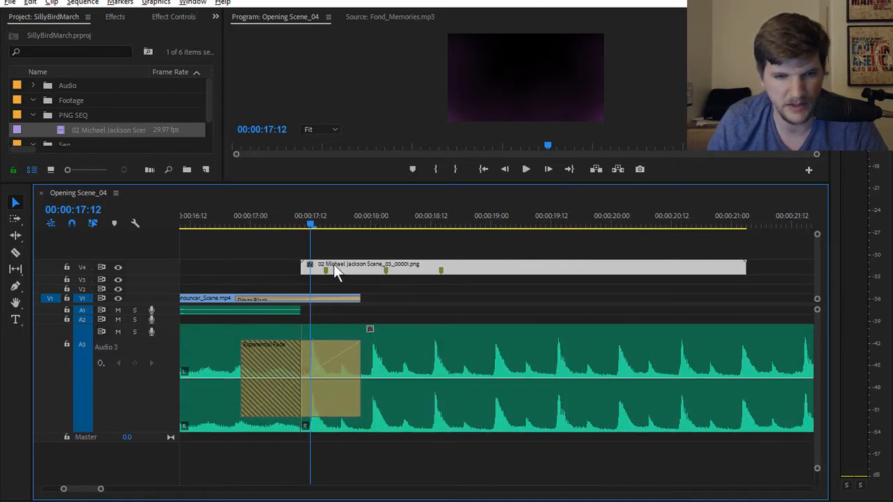
{"action": "left_click_drag", "start_coordinate": [315, 222], "coordinate": [309, 227]}
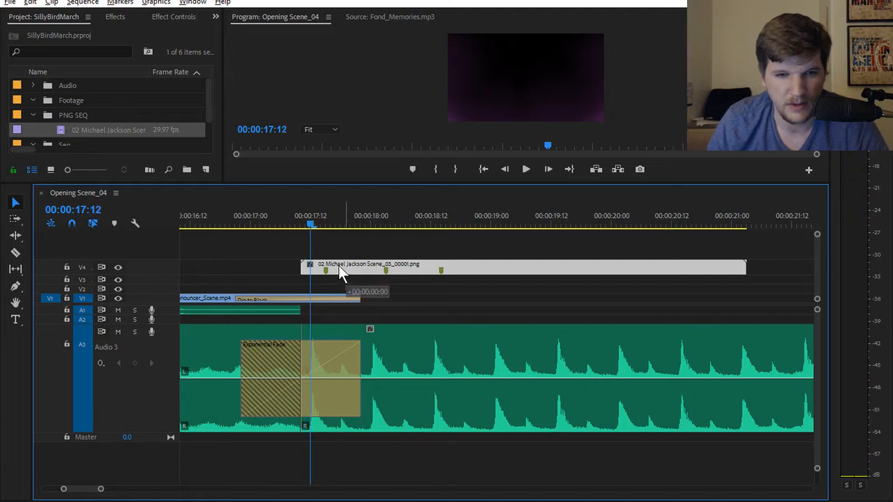
{"action": "left_click_drag", "start_coordinate": [357, 271], "coordinate": [326, 268]}
Play the transition from about 00:00:17:00 to check the lighting flashes against the music beats
{"action": "left_click_drag", "start_coordinate": [316, 229], "coordinate": [261, 226]}
{"action": "key", "text": "space"}
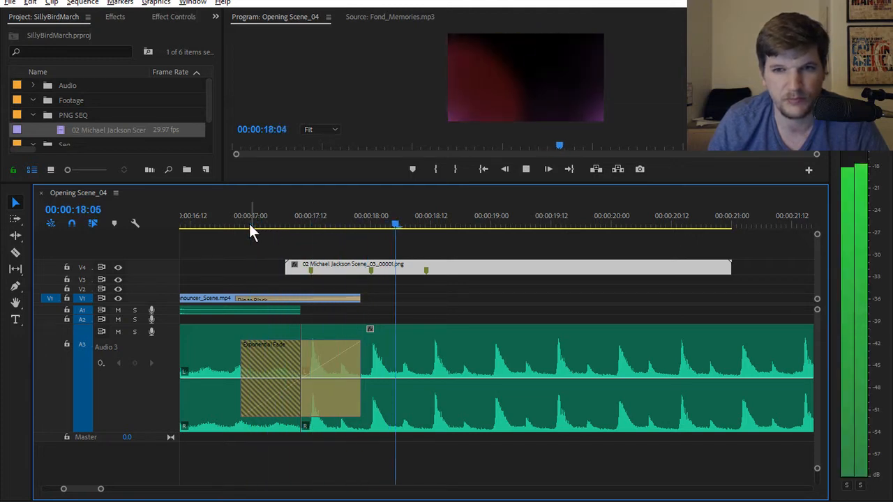
{"action": "key", "text": "space"}
Place the playhead on the first marker at 00:00:17:12, delete the V4 lighting clip and undo the deletion
{"action": "left_click_drag", "start_coordinate": [308, 209], "coordinate": [310, 266]}
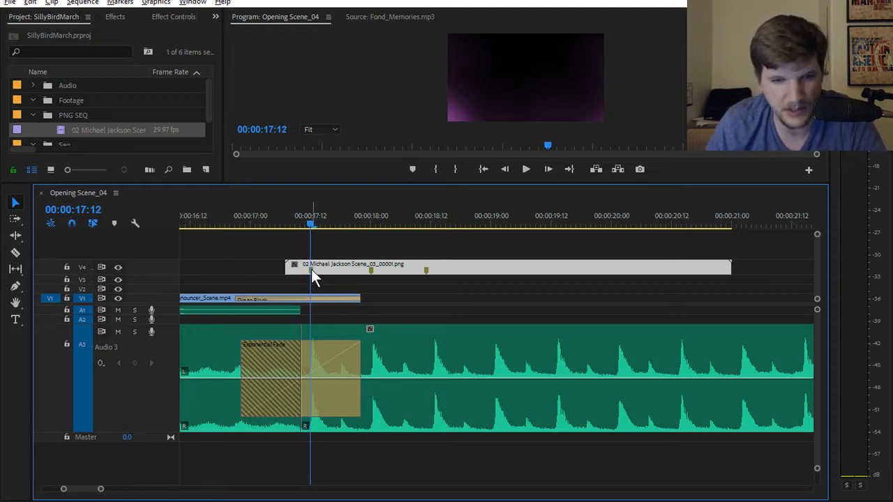
{"action": "key", "text": "Delete"}
{"action": "key", "text": "ctrl+z"}
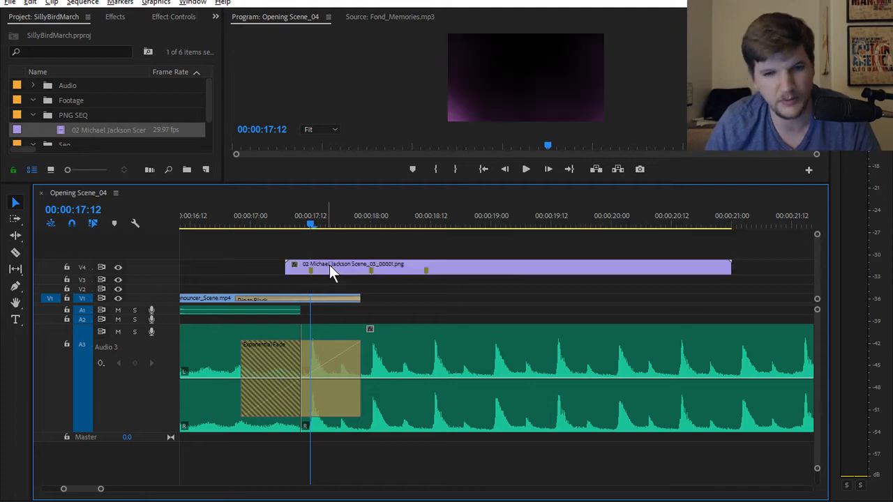
Try to clear the first marker on the V4 lighting clip at 00:00:17:12, and undo the clearing
{"action": "right_click", "coordinate": [330, 267]}
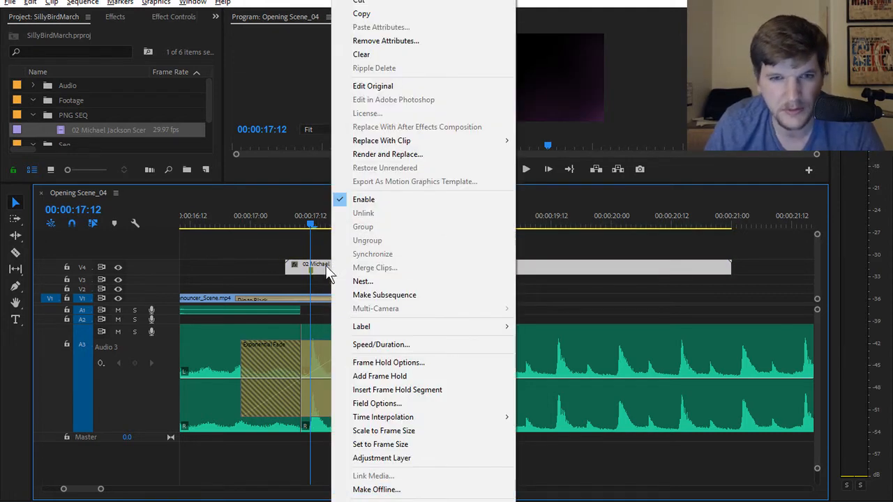
{"action": "right_click", "coordinate": [319, 273]}
{"action": "right_click", "coordinate": [317, 272]}
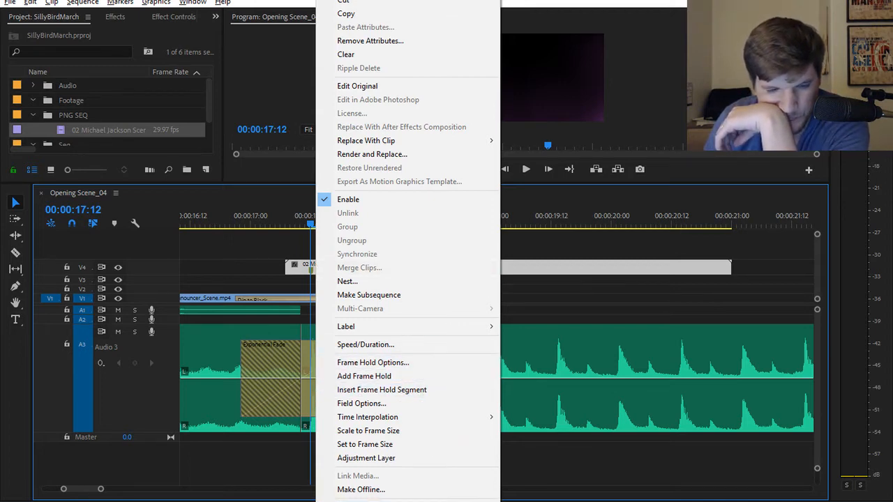
{"action": "scroll", "coordinate": [407, 251], "scroll_direction": "down", "scroll_amount": 5}
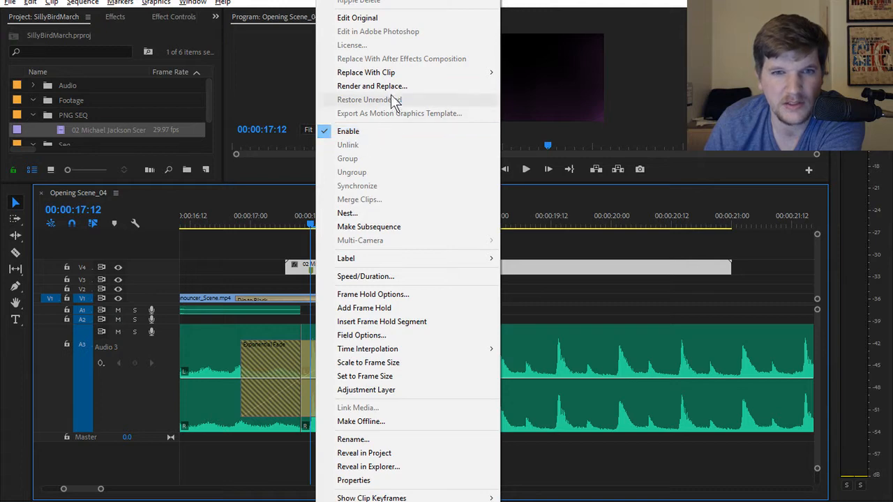
{"action": "mouse_move", "coordinate": [341, 1]}
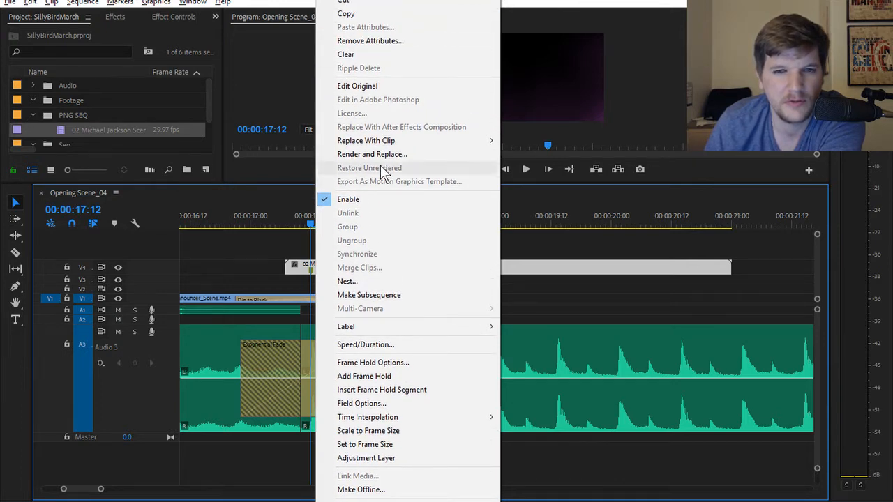
{"action": "left_click", "coordinate": [376, 88]}
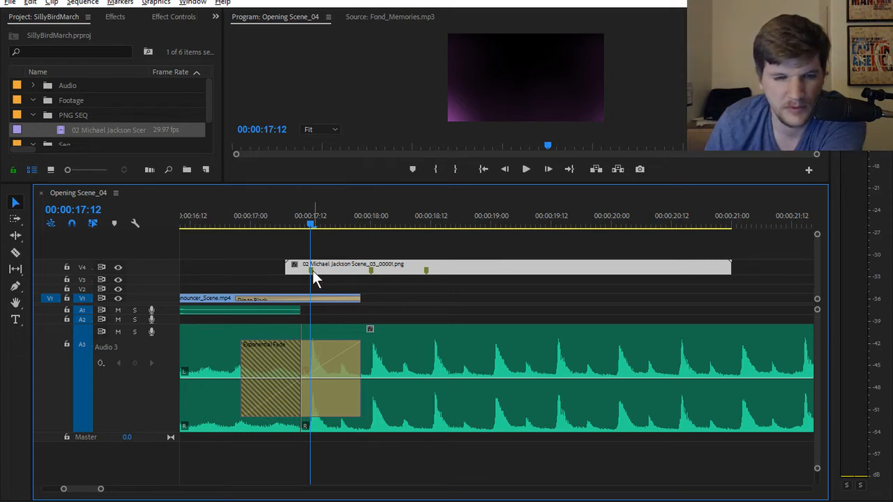
{"action": "right_click", "coordinate": [311, 276]}
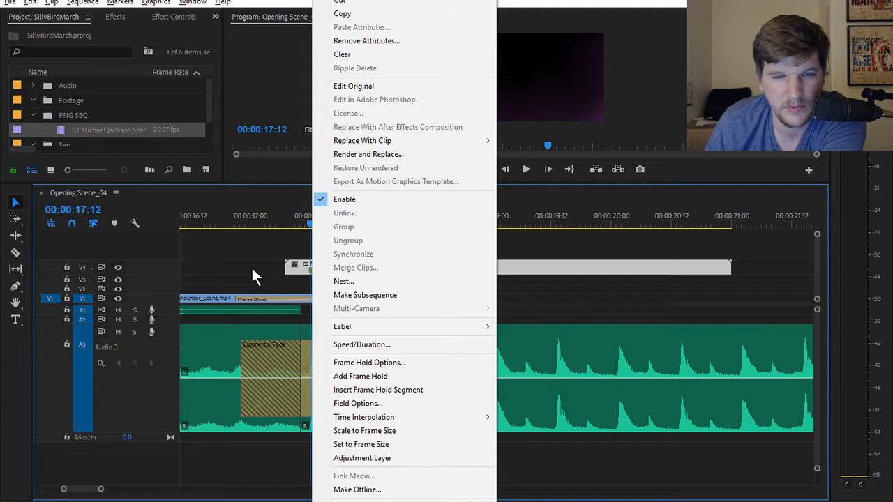
{"action": "left_click", "coordinate": [342, 55]}
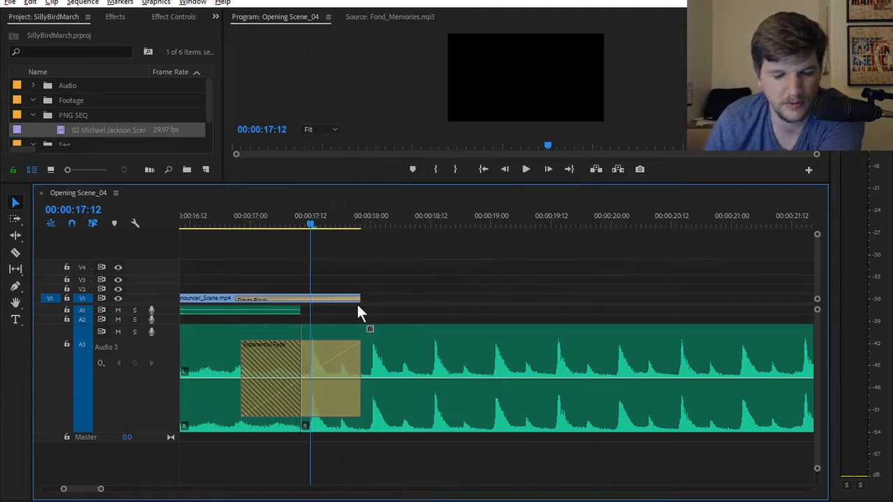
{"action": "key", "text": "ctrl+z"}
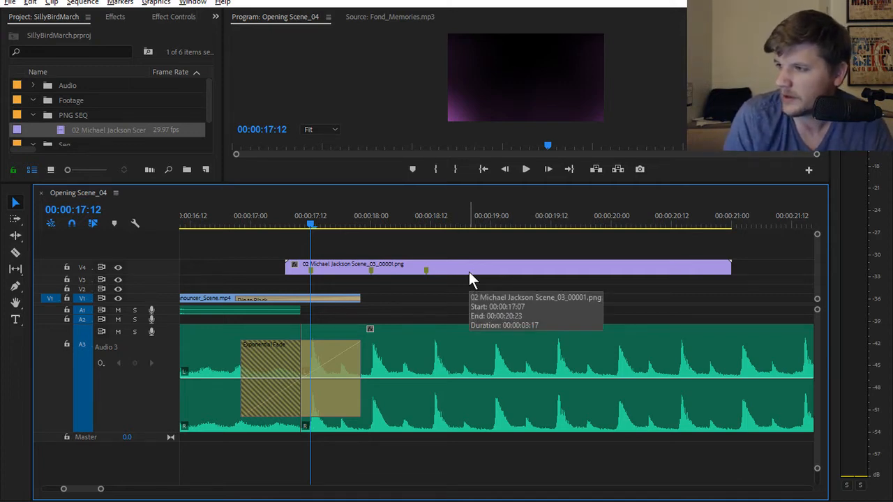
Switch to the Chrome browser and bring its window with the Google new-tab page onto this screen
{"action": "scroll", "coordinate": [587, 241], "scroll_direction": "up", "scroll_amount": 1}
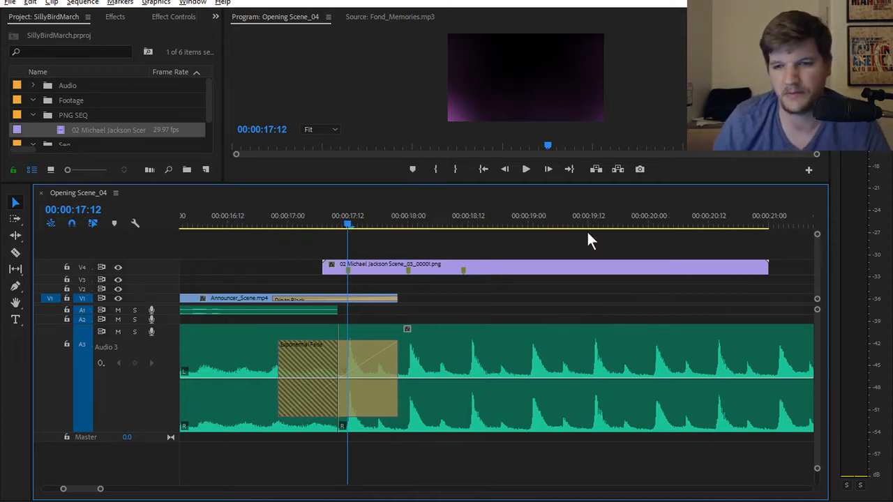
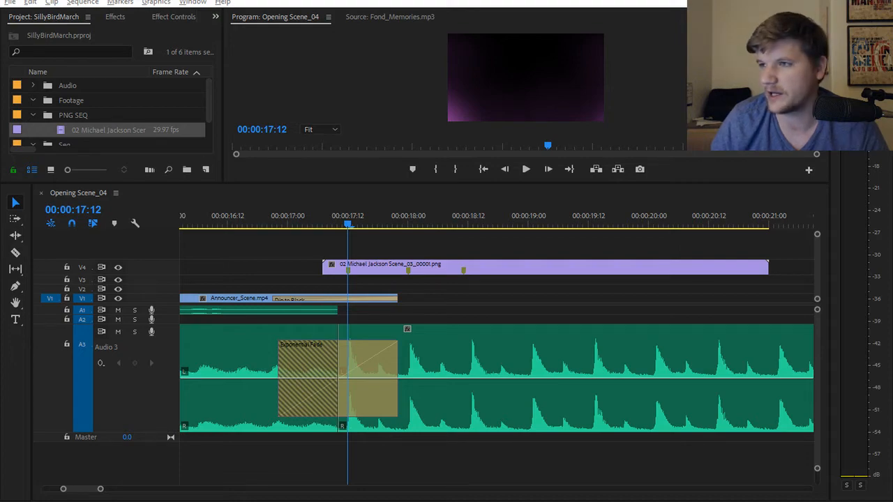
{"action": "left_click_drag", "start_coordinate": [892, 279], "coordinate": [283, 1]}
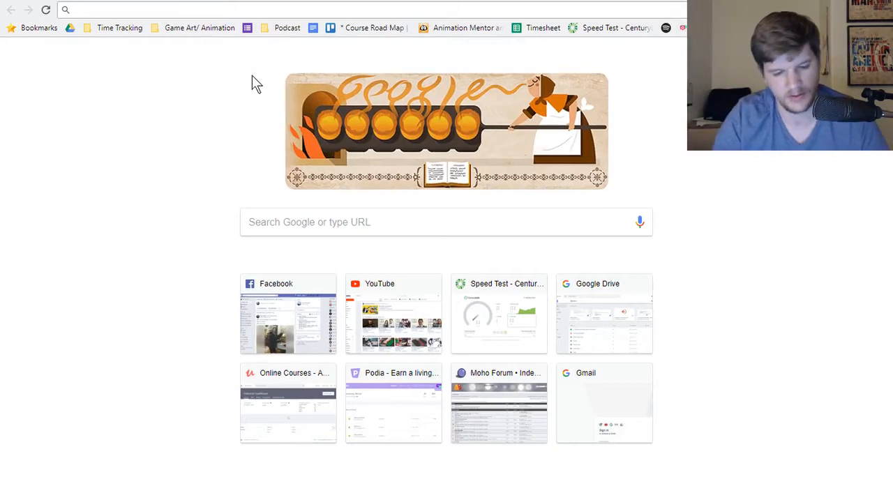
Search the web for "how to remove markers from track premiere"
{"action": "type", "text": "how to remo"}
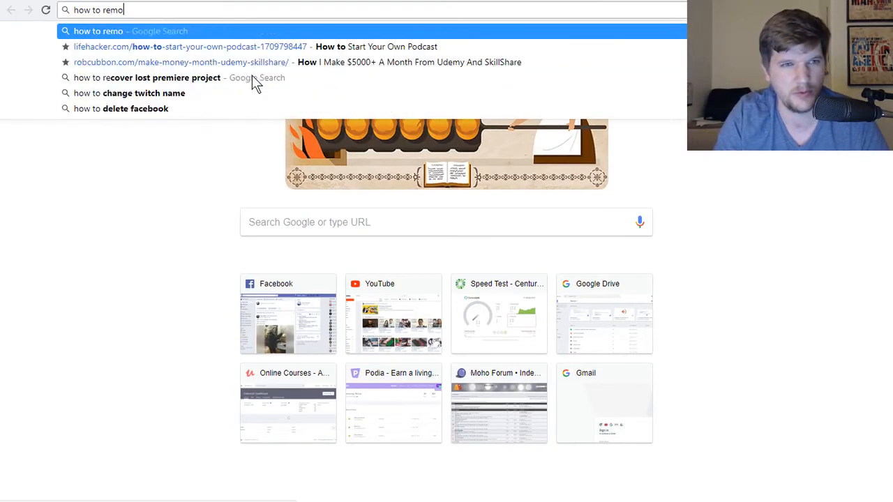
{"action": "type", "text": "ve markers f"}
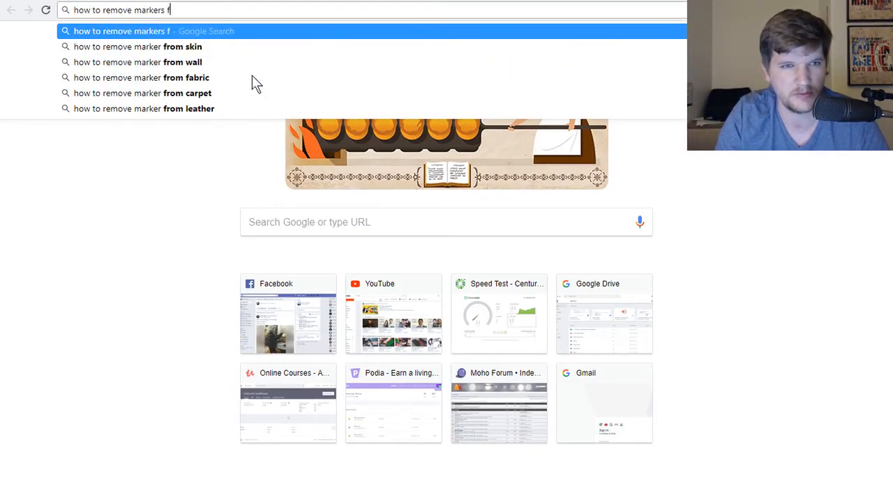
{"action": "type", "text": "rom track"}
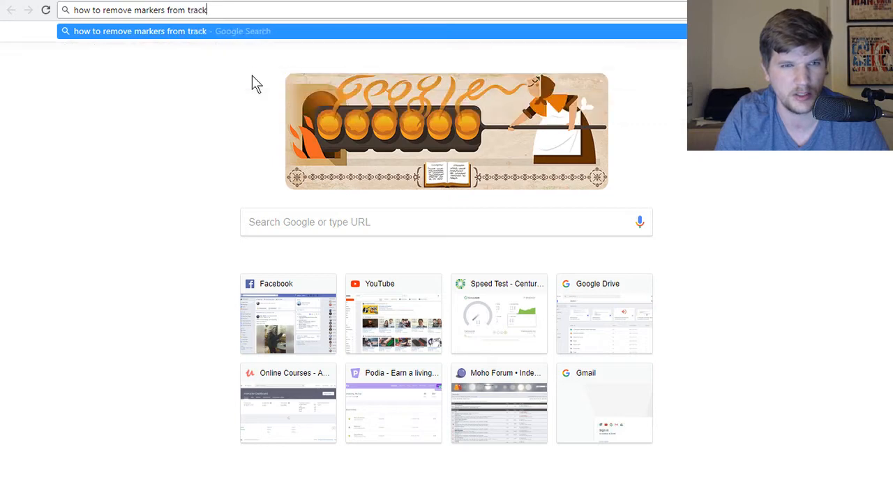
{"action": "type", "text": " premiere"}
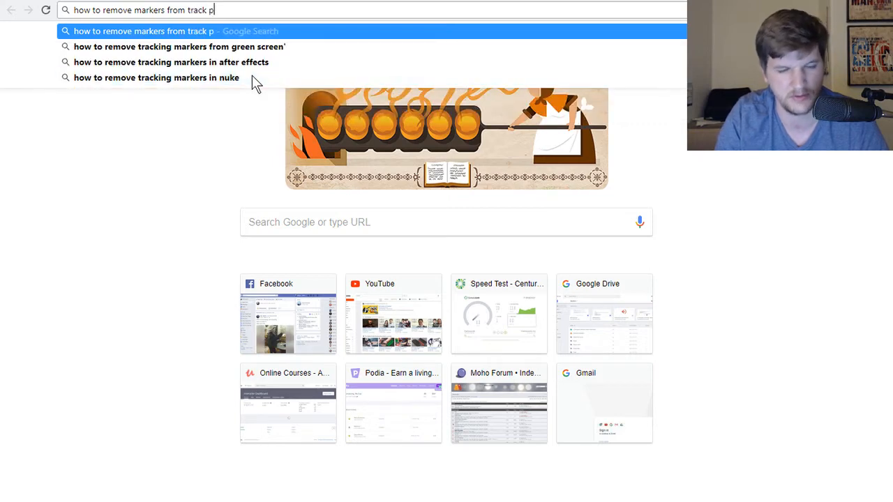
{"action": "key", "text": "Return"}
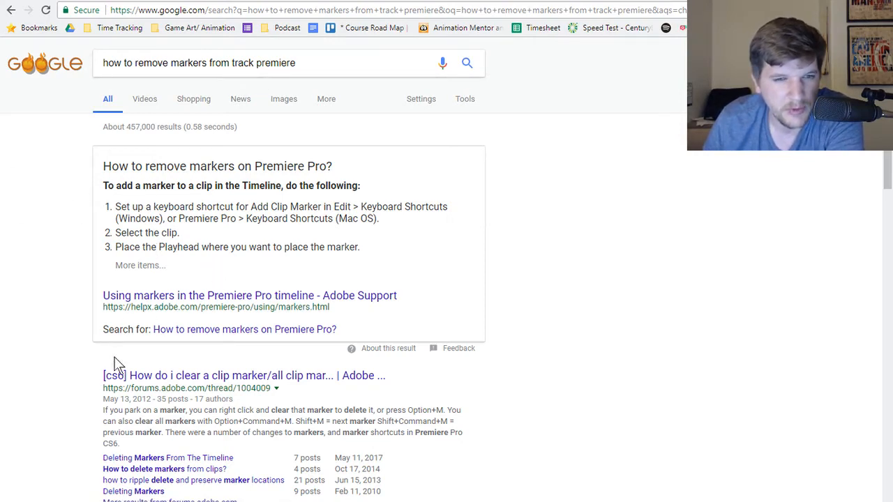
Open the Adobe forum thread on clearing clip markers and read the replies for a way to delete them
{"action": "scroll", "coordinate": [73, 265], "scroll_direction": "down", "scroll_amount": 2}
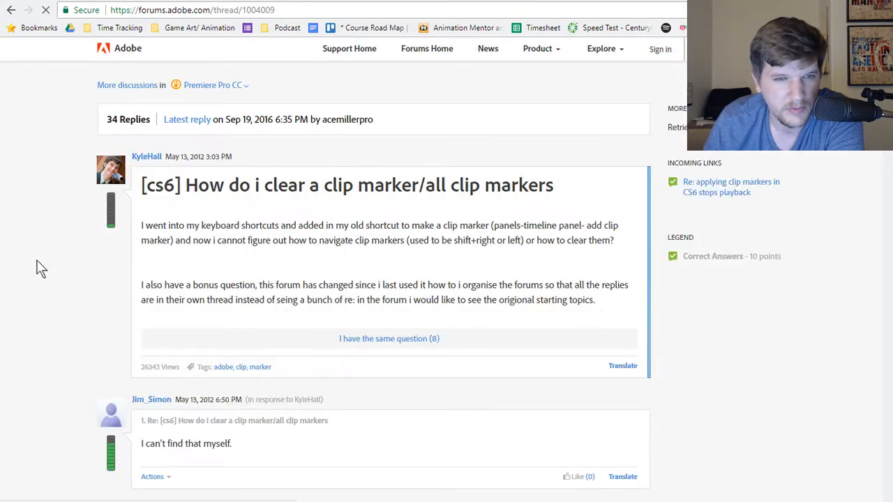
{"action": "scroll", "coordinate": [70, 263], "scroll_direction": "down", "scroll_amount": 4}
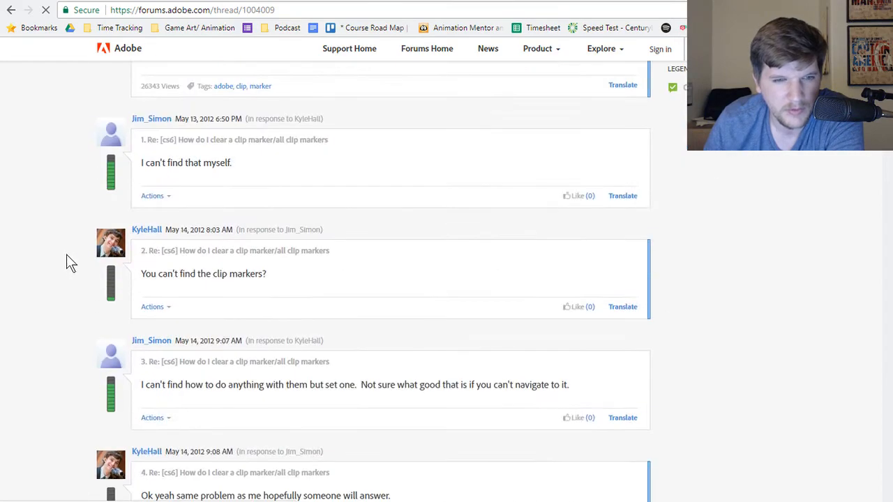
{"action": "scroll", "coordinate": [65, 258], "scroll_direction": "down", "scroll_amount": 3}
{"action": "scroll", "coordinate": [61, 254], "scroll_direction": "down", "scroll_amount": 2}
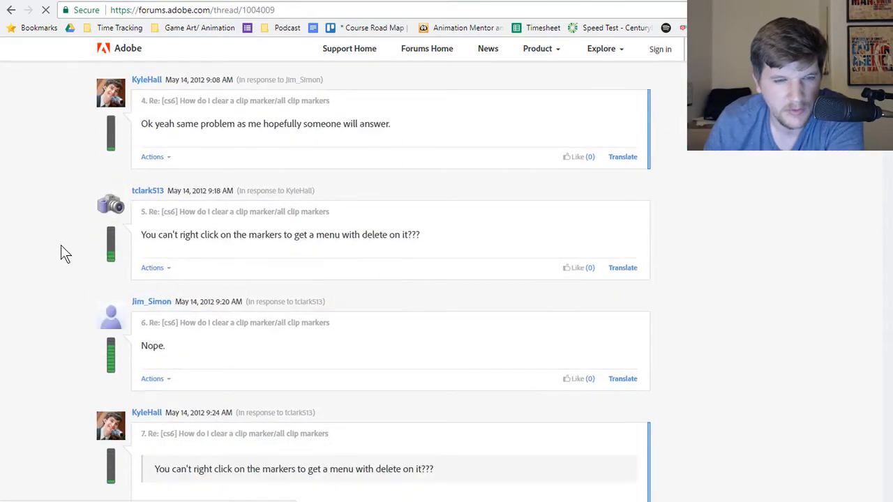
{"action": "scroll", "coordinate": [61, 245], "scroll_direction": "down", "scroll_amount": 3}
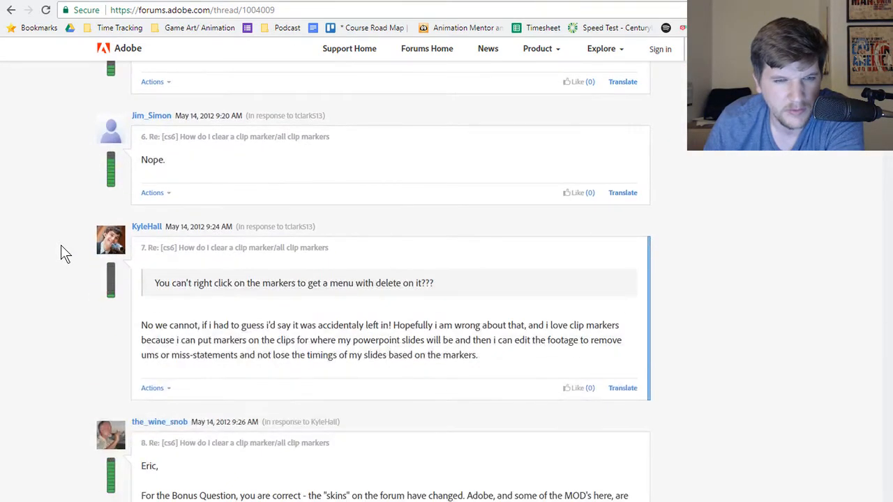
{"action": "scroll", "coordinate": [61, 245], "scroll_direction": "down", "scroll_amount": 4}
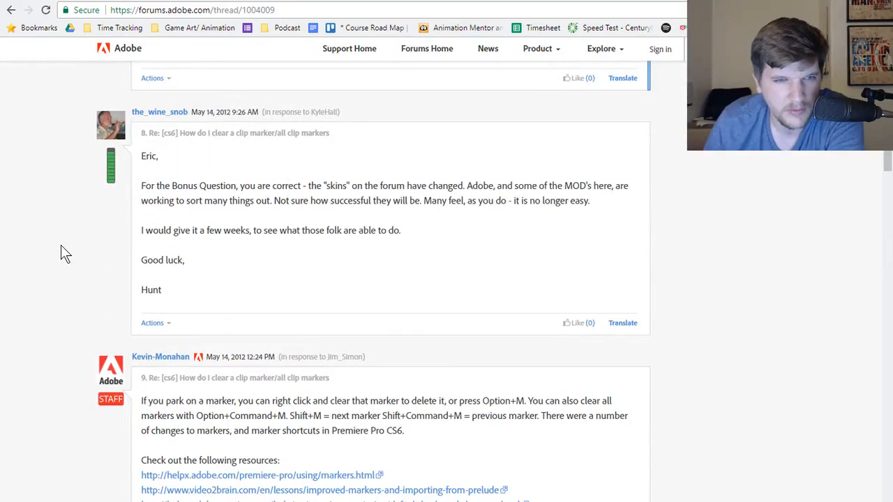
{"action": "scroll", "coordinate": [61, 245], "scroll_direction": "down", "scroll_amount": 5}
{"action": "scroll", "coordinate": [61, 245], "scroll_direction": "down", "scroll_amount": 3}
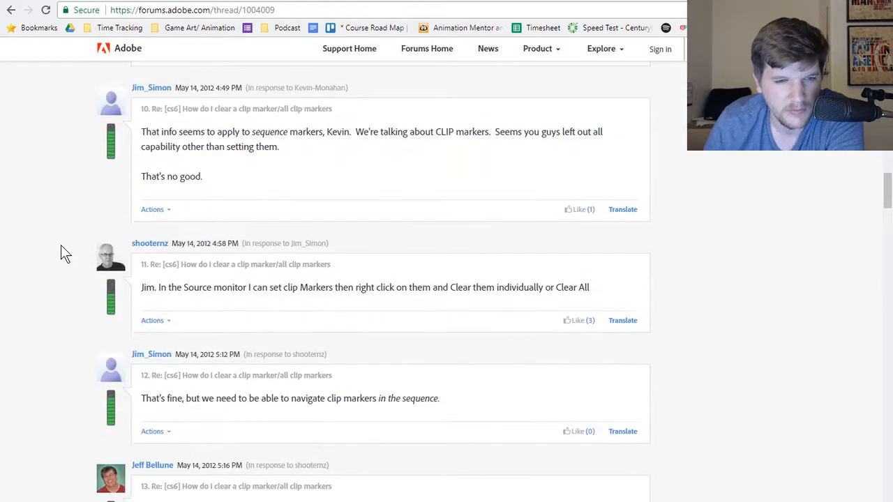
Return to the search results, open the Creative COW thread "Trying to delete markers" and read its replies for a removal method
{"action": "left_click", "coordinate": [11, 9]}
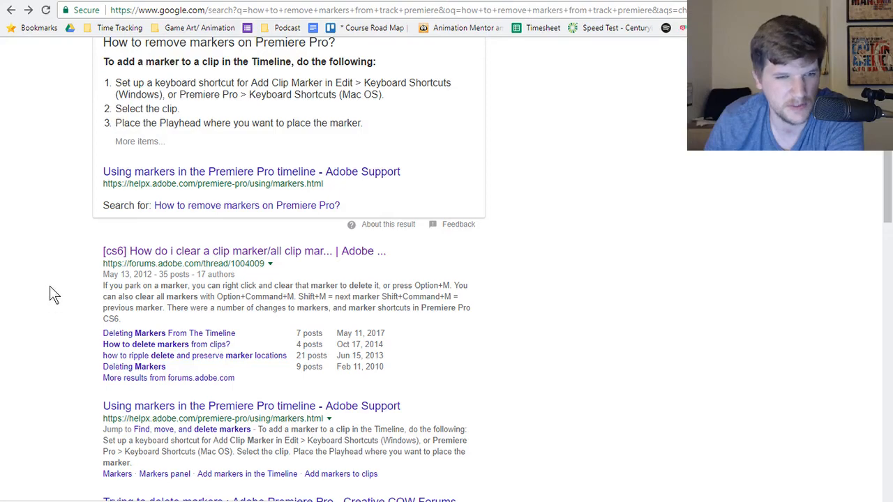
{"action": "scroll", "coordinate": [49, 287], "scroll_direction": "down", "scroll_amount": 3}
{"action": "scroll", "coordinate": [56, 244], "scroll_direction": "down", "scroll_amount": 2}
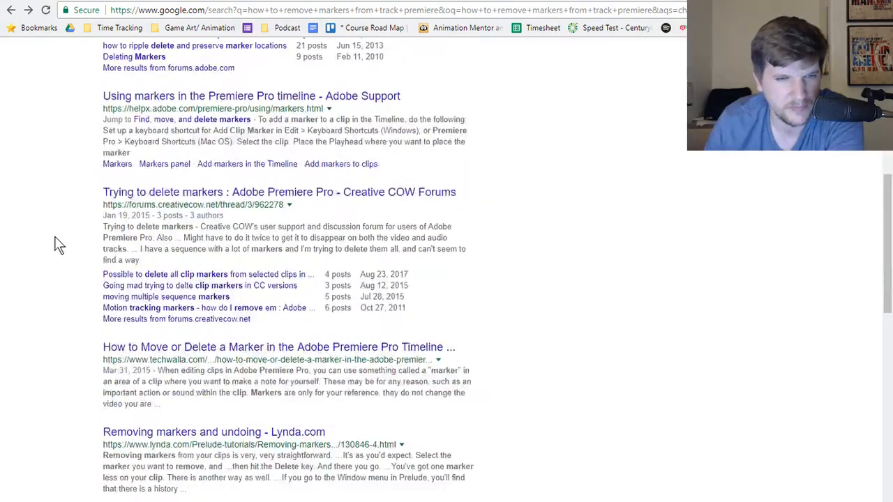
{"action": "left_click", "coordinate": [122, 199]}
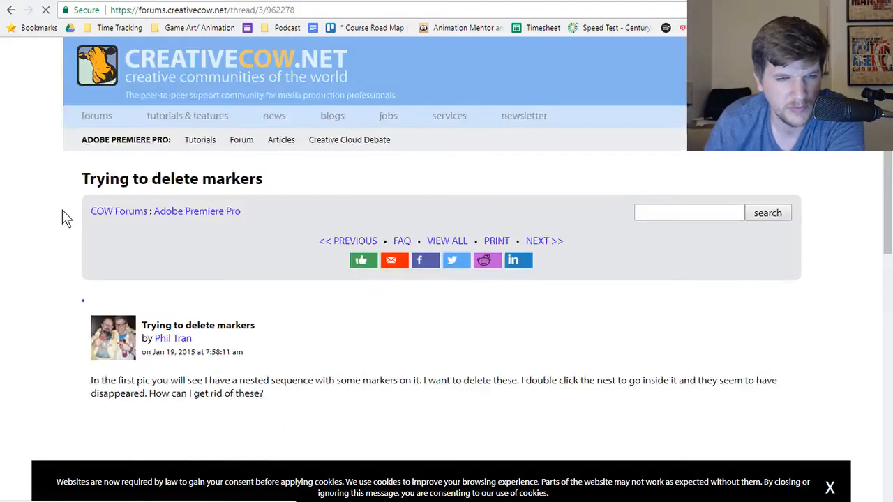
{"action": "scroll", "coordinate": [62, 211], "scroll_direction": "down", "scroll_amount": 4}
{"action": "scroll", "coordinate": [39, 219], "scroll_direction": "down", "scroll_amount": 5}
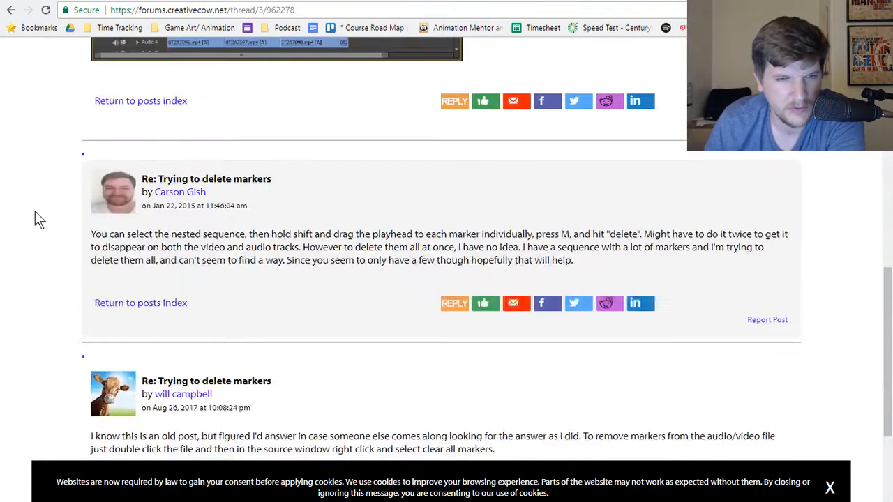
{"action": "scroll", "coordinate": [39, 219], "scroll_direction": "down", "scroll_amount": 3}
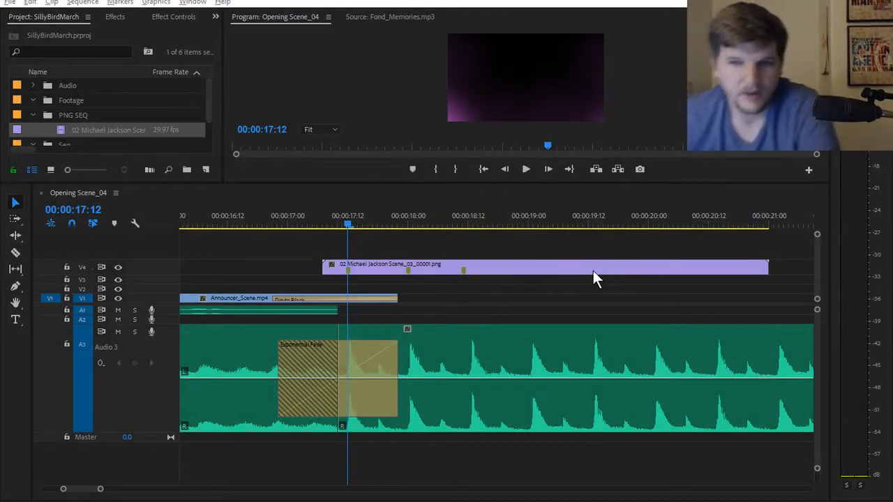
Switch to Premiere Pro, clear all markers from the Michael Jackson Scene PNG clip in the Source Monitor, and return to the Program Monitor
{"action": "double_click", "coordinate": [592, 272]}
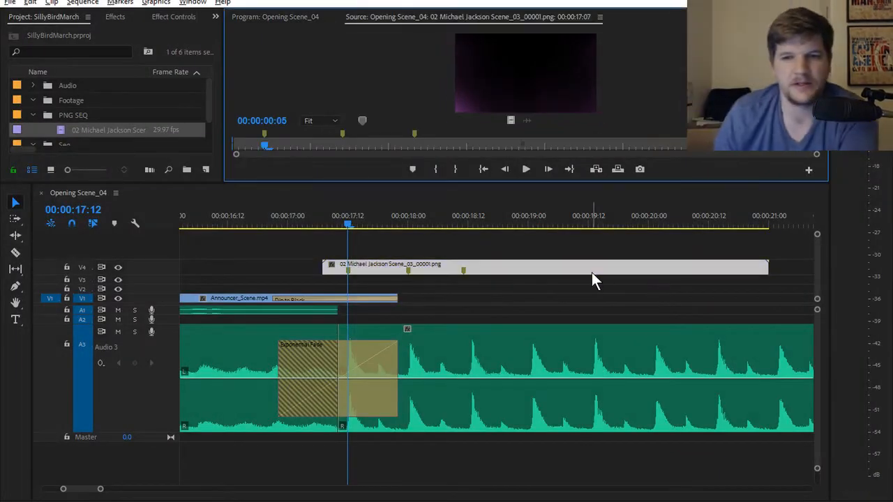
{"action": "right_click", "coordinate": [628, 145]}
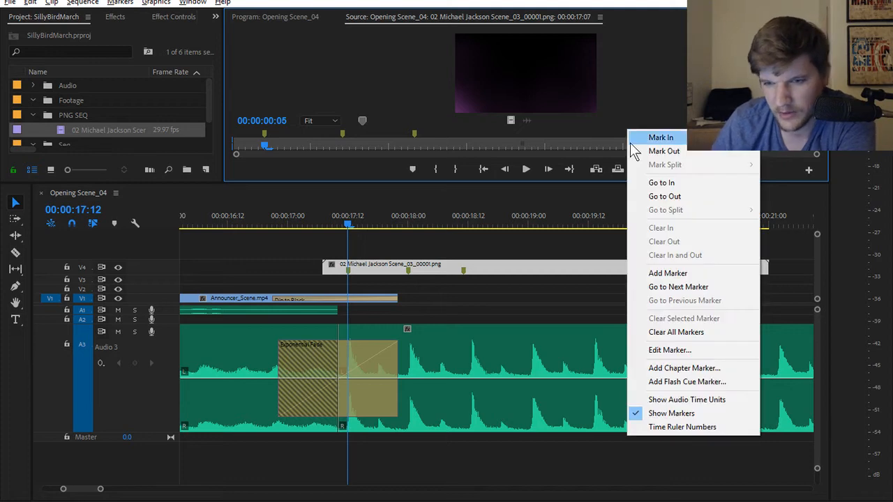
{"action": "left_click", "coordinate": [663, 334]}
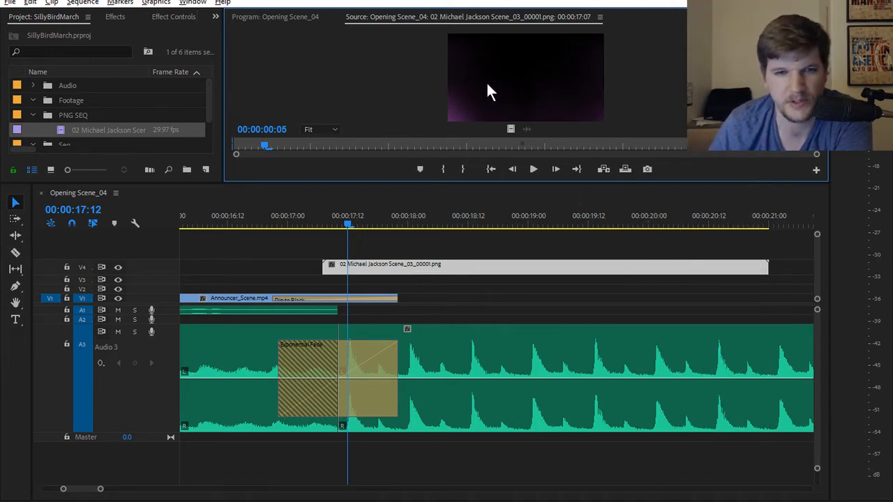
{"action": "left_click", "coordinate": [302, 21]}
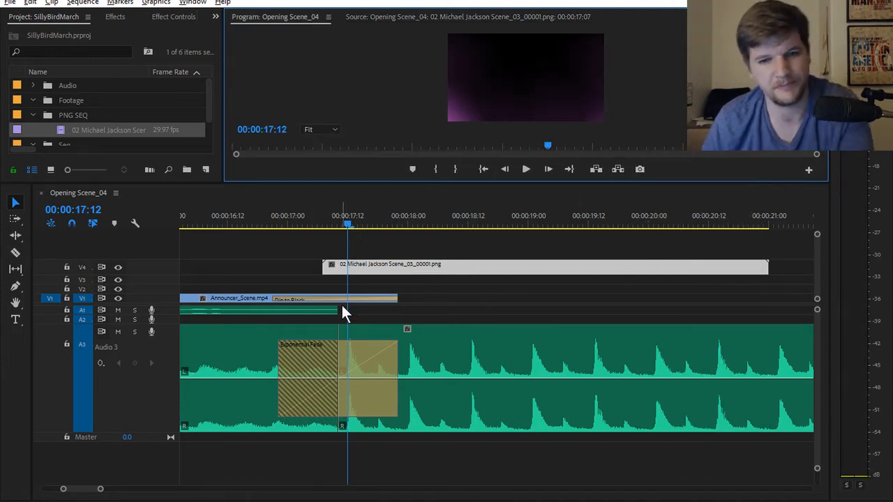
Add a marker to the V4 Michael Jackson Scene clip at 00:00:17:11
{"action": "mouse_move", "coordinate": [349, 231]}
{"action": "left_mouse_down"}
{"action": "mouse_move", "coordinate": [321, 231]}
{"action": "mouse_move", "coordinate": [343, 226]}
{"action": "left_mouse_up"}
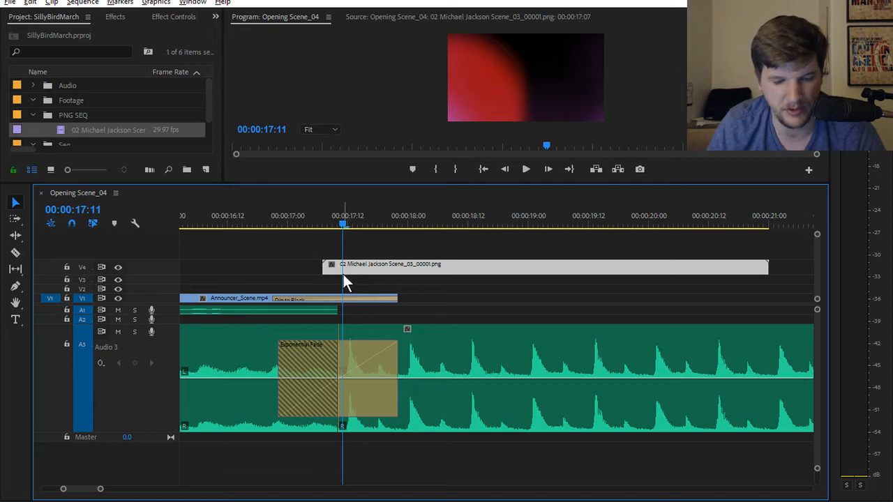
{"action": "key", "text": "Right"}
{"action": "key", "text": "Right"}
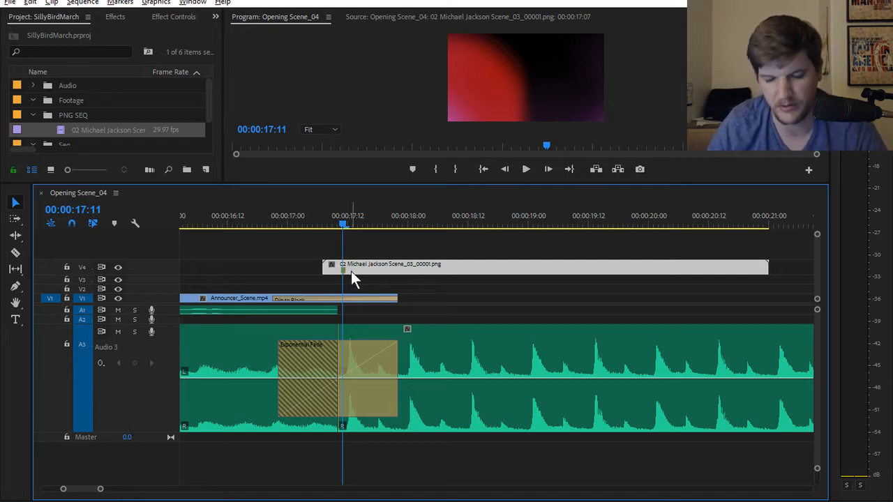
Step frame by frame from the clip marker to 00:00:17:20 to examine how the lights fall against the music
{"action": "key", "text": "Right"}
{"action": "key", "text": "Right"}
{"action": "key", "text": "Right"}
{"action": "key", "text": "Right"}
{"action": "key", "text": "Right"}
{"action": "key", "text": "Right"}
{"action": "key", "text": "Right"}
{"action": "key", "text": "Right"}
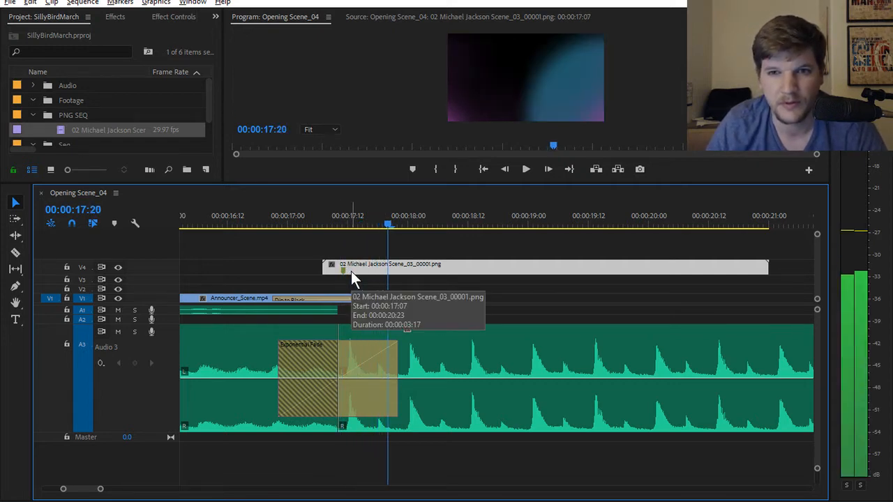
{"action": "key", "text": "Left"}
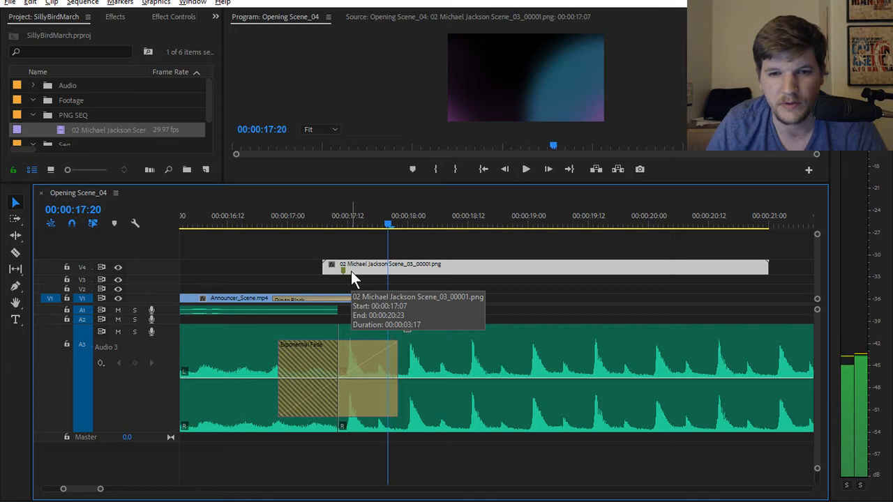
Replay the section around the clip marker to compare the first light with the first music beat
{"action": "left_click", "coordinate": [340, 216]}
{"action": "left_click_drag", "start_coordinate": [340, 216], "coordinate": [311, 224]}
{"action": "key", "text": "space"}
{"action": "left_click", "coordinate": [330, 212]}
{"action": "key", "text": "space"}
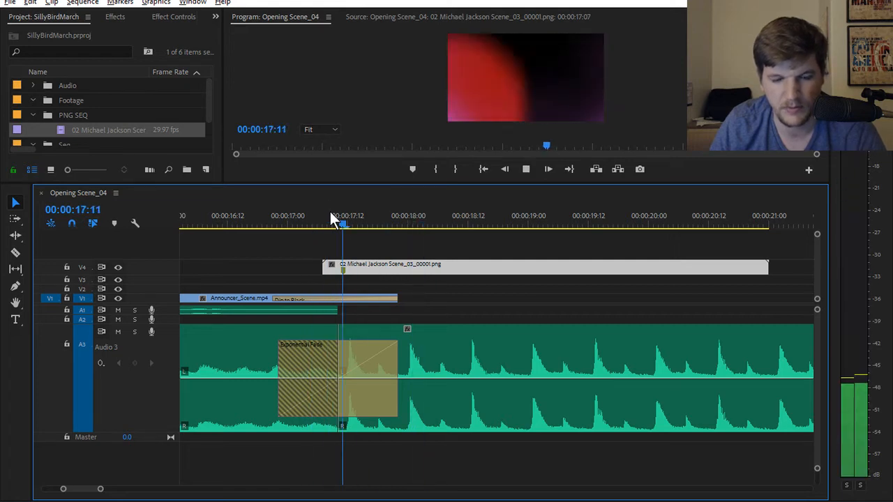
{"action": "left_click", "coordinate": [330, 212]}
{"action": "left_click", "coordinate": [353, 215]}
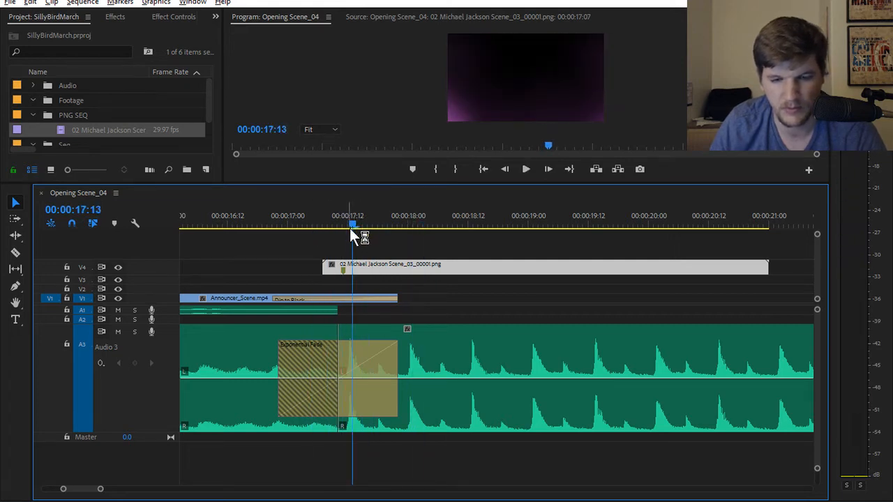
Shift the V4 clip one frame later so its marker lines up with the first music beat at 00:00:17:12
{"action": "key", "text": "Left"}
{"action": "key", "text": "Right"}
{"action": "key", "text": "Left"}
{"action": "key", "text": "Left"}
{"action": "key", "text": "Left"}
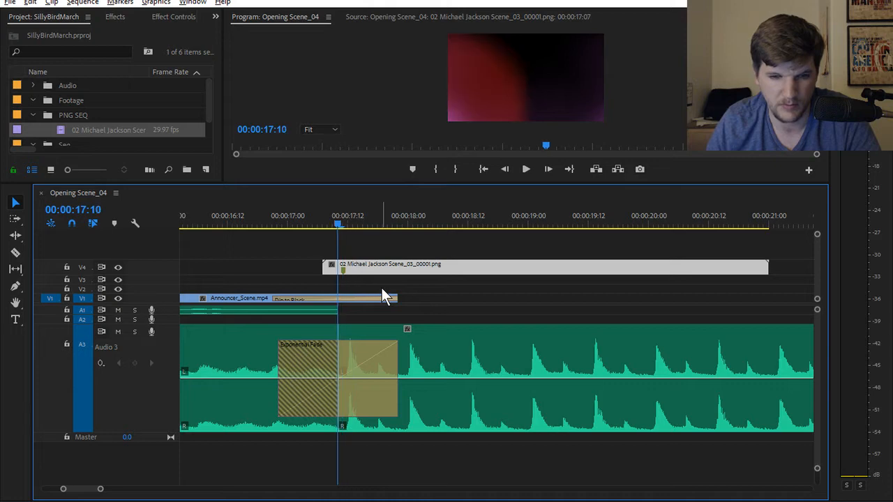
{"action": "key", "text": "Right"}
{"action": "key", "text": "Right"}
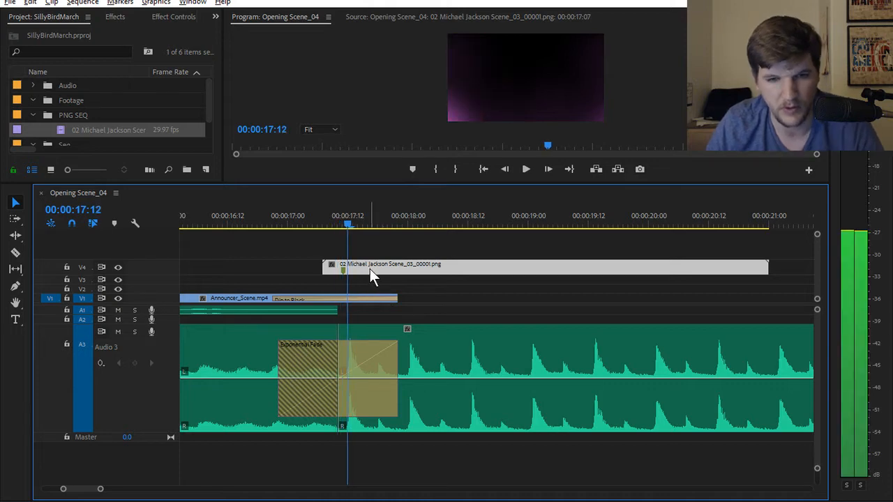
{"action": "left_click_drag", "start_coordinate": [370, 269], "coordinate": [365, 269]}
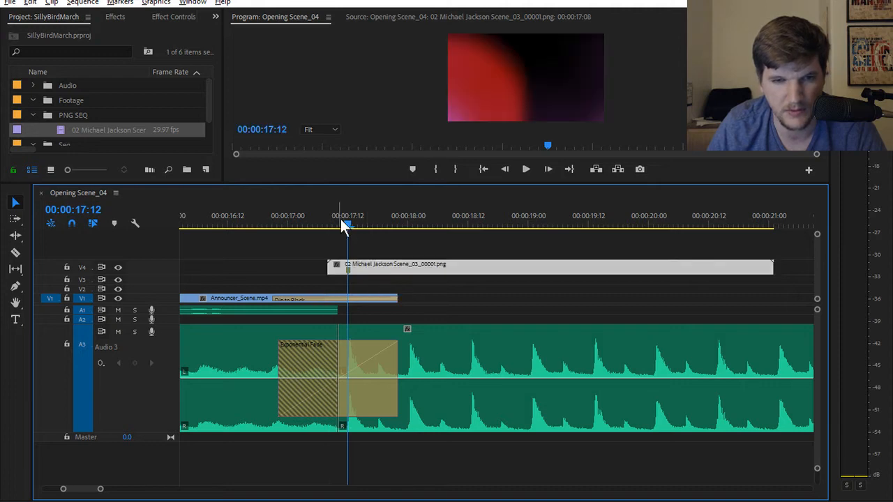
Play the sequence from before the V4 clip past its end to check the lights against the music beats
{"action": "left_click", "coordinate": [258, 225]}
{"action": "key", "text": "space"}
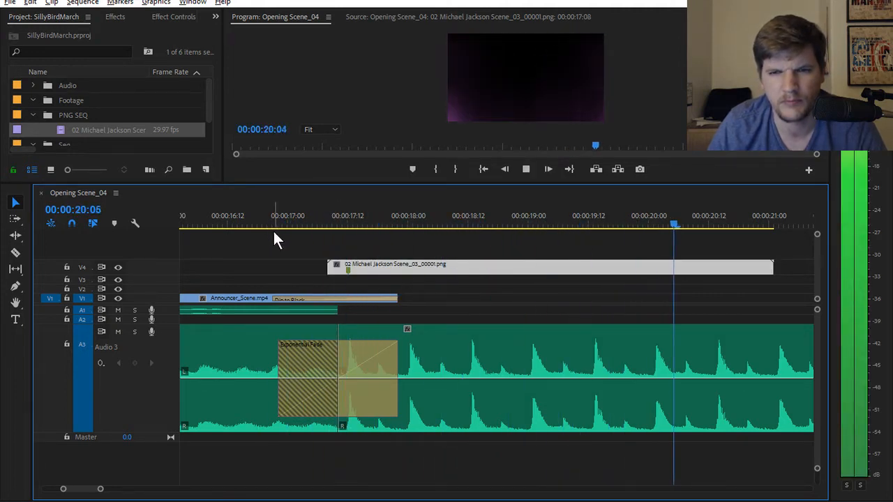
{"action": "key", "text": "space"}
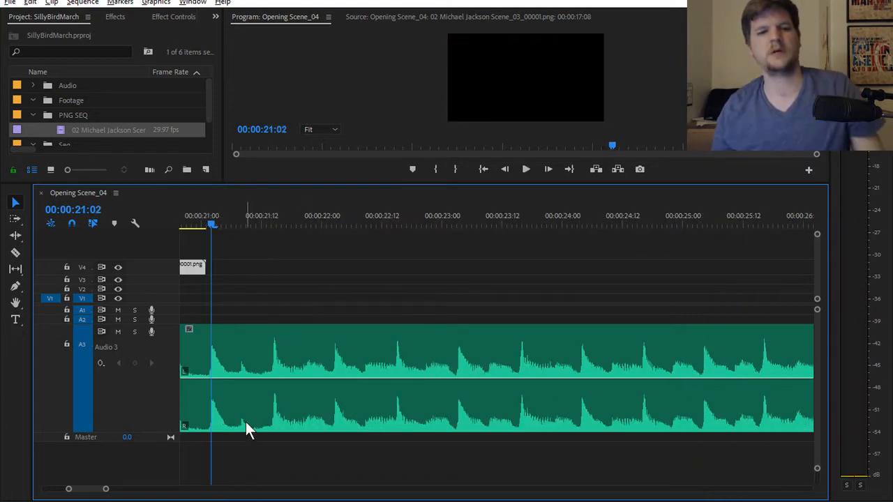
{"action": "scroll", "coordinate": [80, 492], "scroll_direction": "up", "scroll_amount": 6}
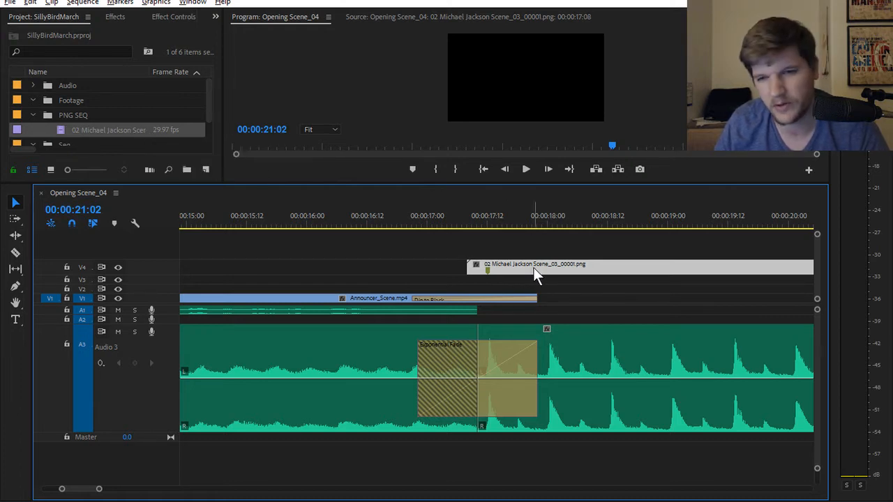
{"action": "left_click", "coordinate": [129, 130]}
{"action": "right_click", "coordinate": [130, 128]}
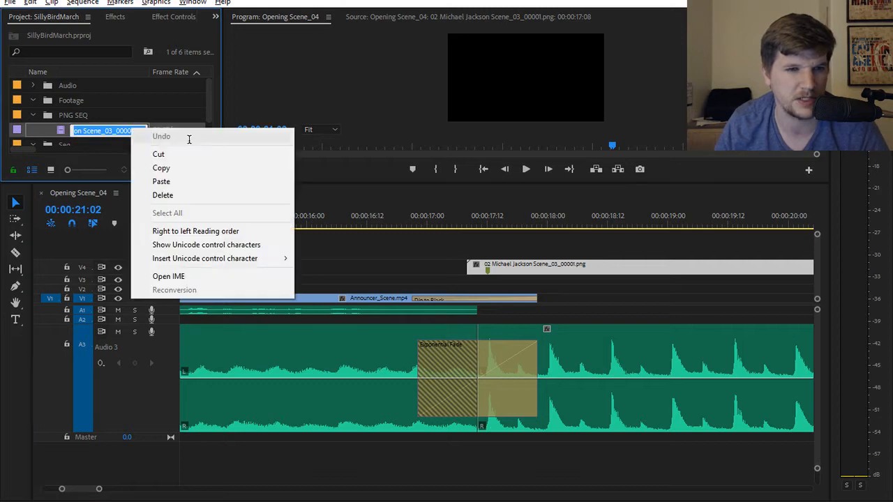
{"action": "left_click", "coordinate": [159, 101]}
Enlarge the Project panel in height and width to show all its bins and more of their columns
{"action": "left_click_drag", "start_coordinate": [215, 183], "coordinate": [203, 319]}
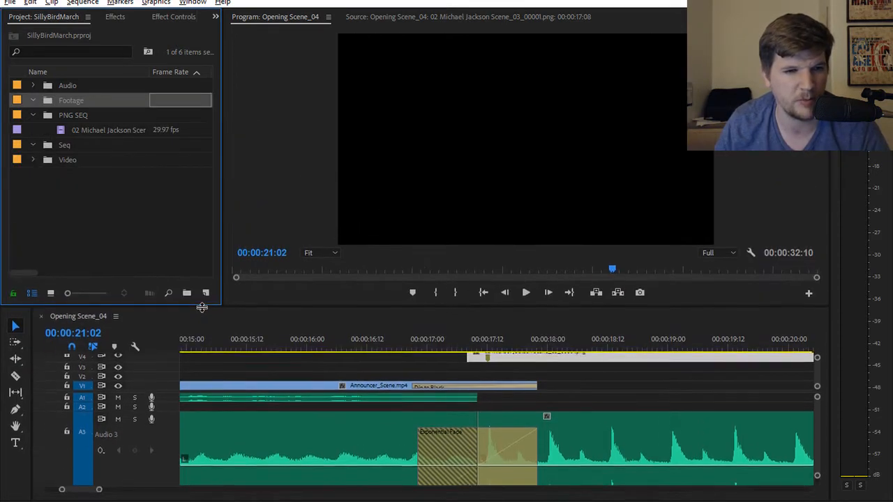
{"action": "left_click_drag", "start_coordinate": [222, 197], "coordinate": [237, 183]}
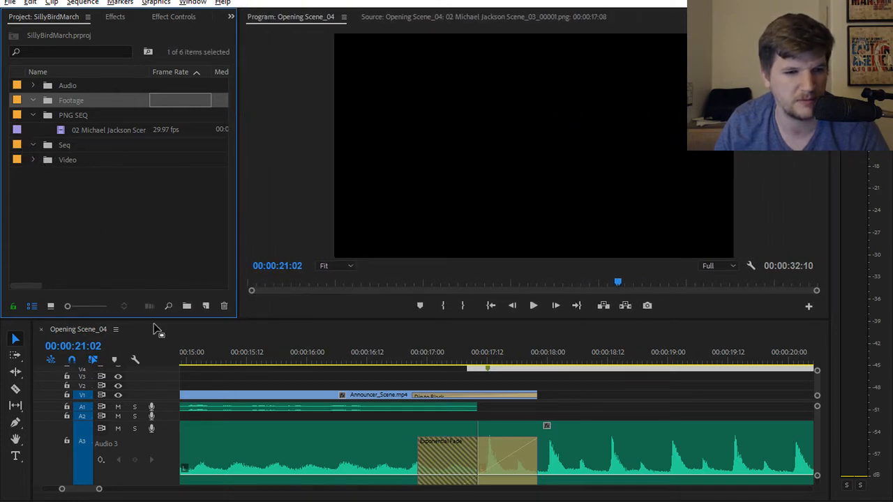
Move the Opening Scene_04 sequence from the Video bin into the Seq bin
{"action": "left_click", "coordinate": [32, 159]}
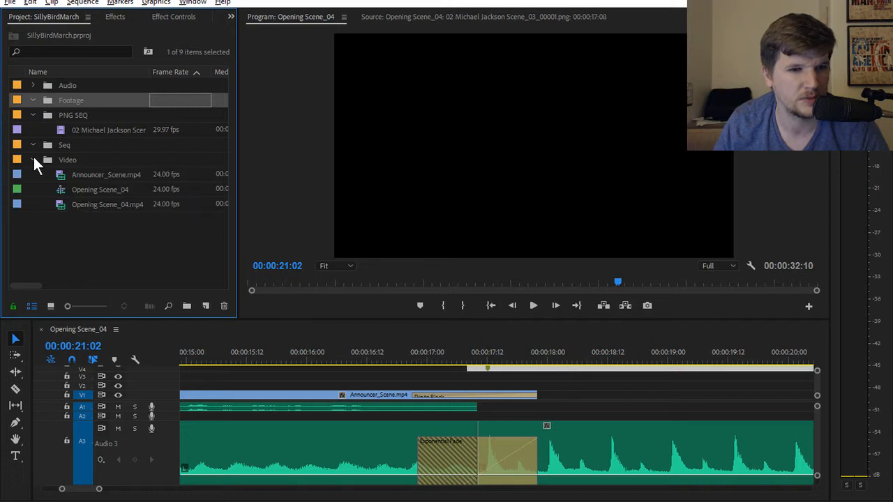
{"action": "left_click_drag", "start_coordinate": [104, 189], "coordinate": [69, 147]}
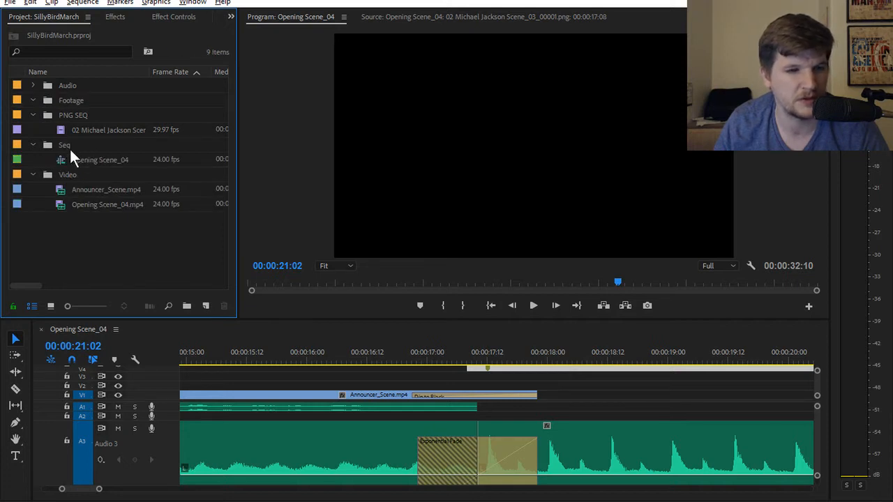
Preview the Michael Jackson Scene PNG sequence from the PNG SEQ bin in the Source monitor and inspect its file properties
{"action": "left_click", "coordinate": [165, 132]}
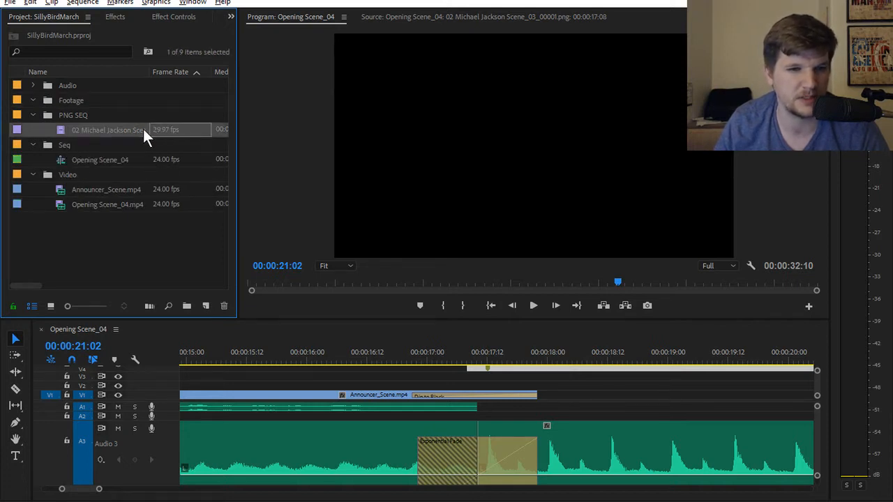
{"action": "double_click", "coordinate": [143, 130]}
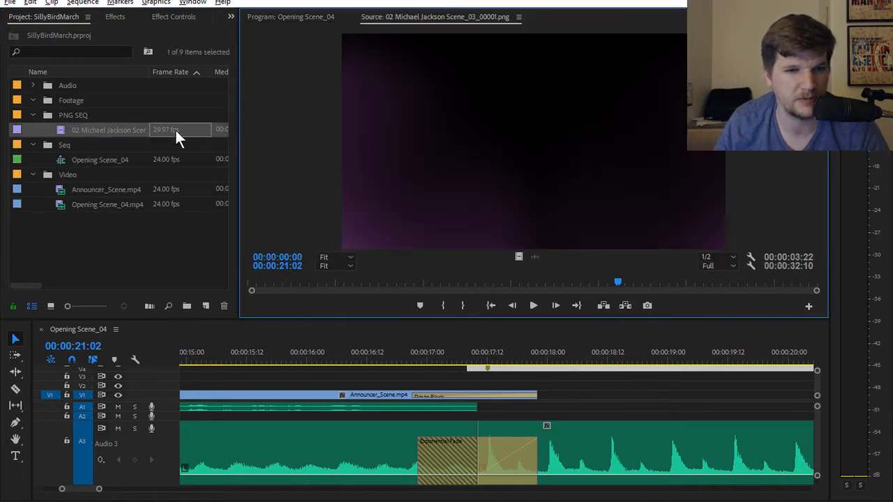
{"action": "left_click", "coordinate": [518, 17]}
{"action": "left_click", "coordinate": [551, 19]}
{"action": "right_click", "coordinate": [79, 136]}
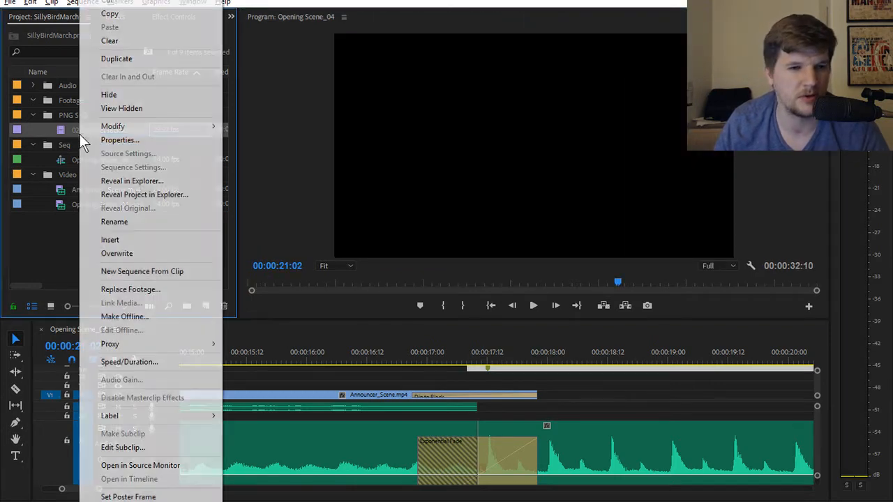
{"action": "left_click", "coordinate": [144, 140]}
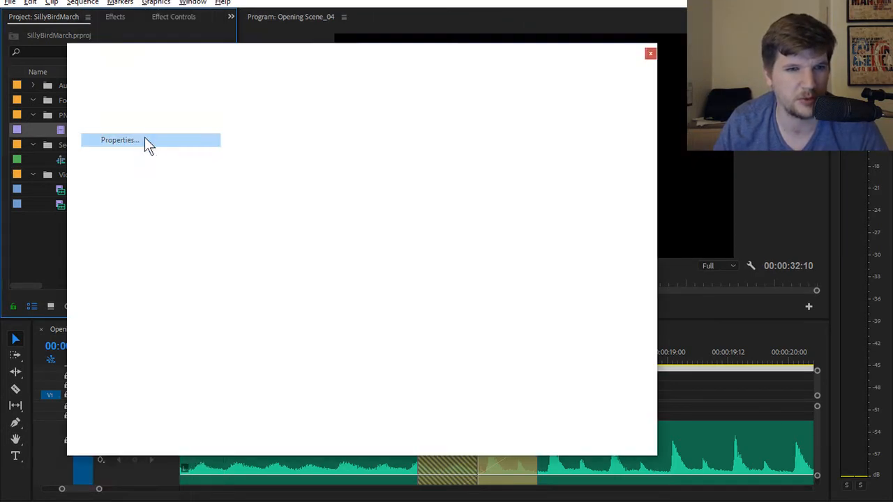
{"action": "left_click", "coordinate": [650, 54]}
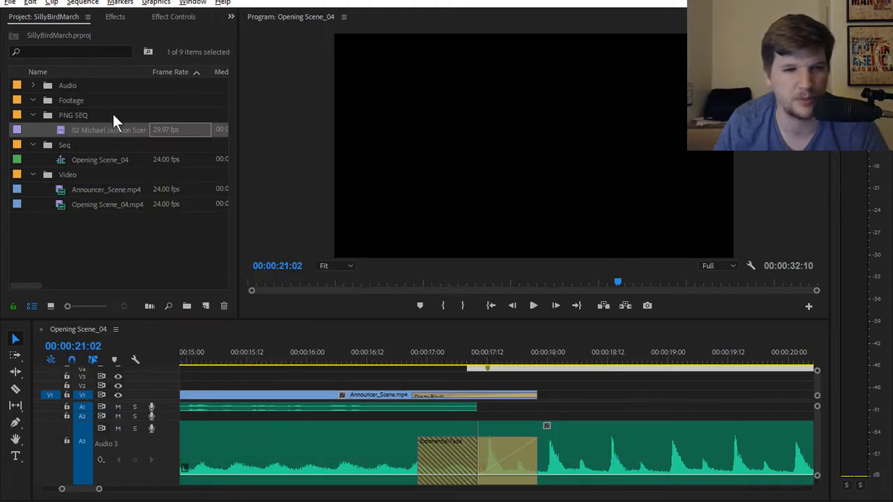
{"action": "right_click", "coordinate": [74, 134]}
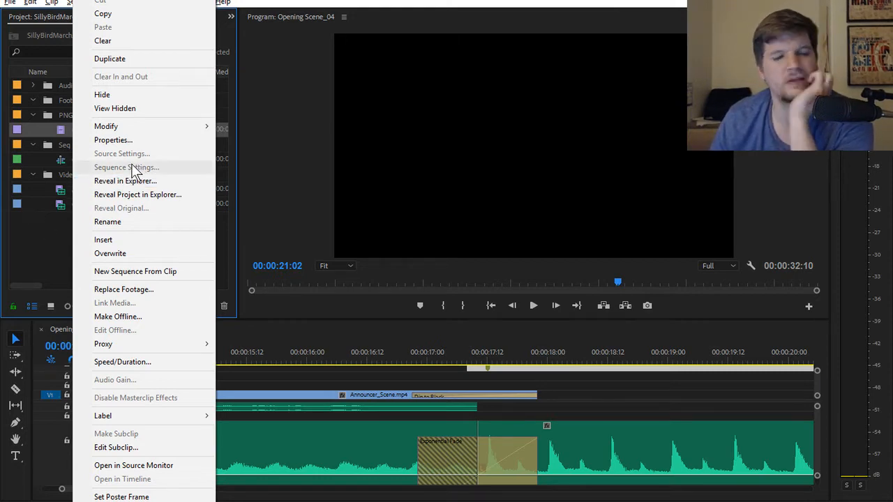
{"action": "left_click", "coordinate": [45, 229]}
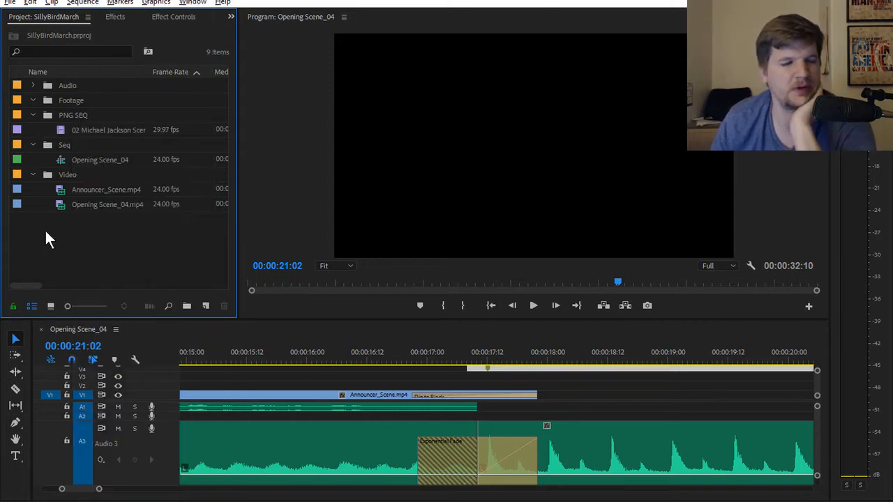
{"action": "left_click", "coordinate": [161, 129]}
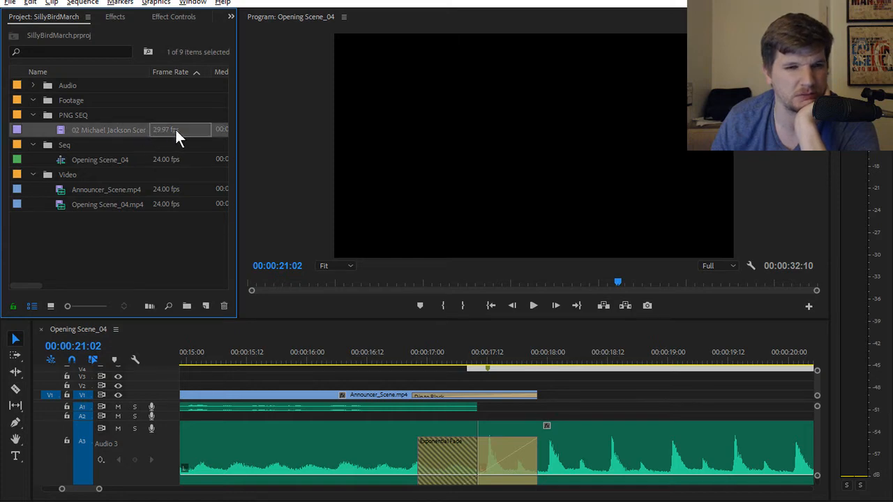
{"action": "double_click", "coordinate": [171, 129]}
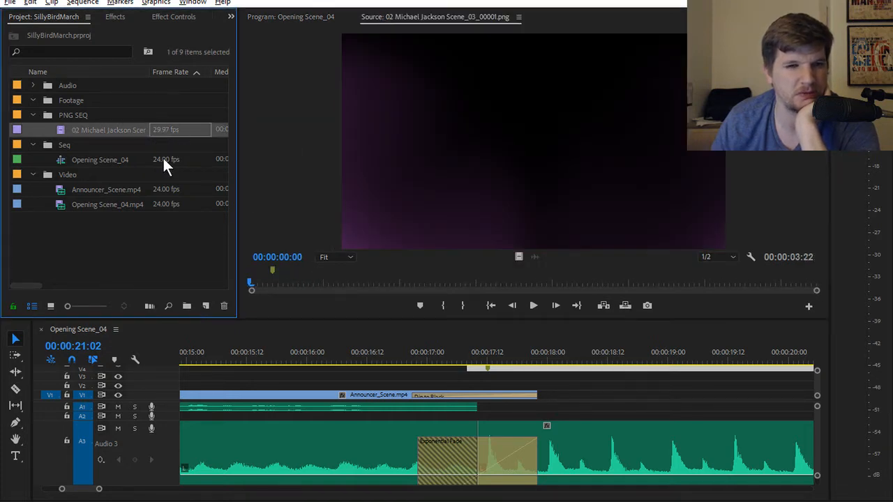
{"action": "right_click", "coordinate": [128, 130]}
{"action": "mouse_move", "coordinate": [131, 127]}
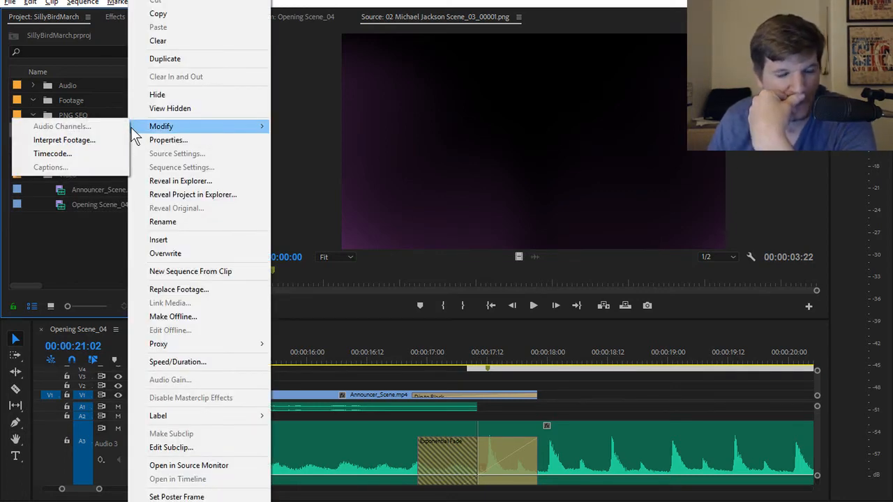
{"action": "left_click", "coordinate": [92, 238]}
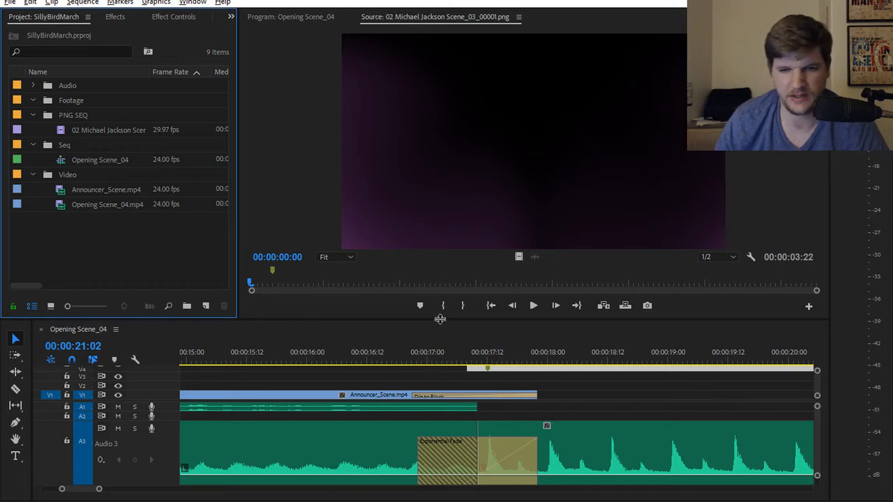
Enlarge the Timeline panel in height and place the playhead on the V4 clip's first frame at 00:00:17:08
{"action": "left_click_drag", "start_coordinate": [442, 320], "coordinate": [443, 250]}
{"action": "left_click_drag", "start_coordinate": [462, 292], "coordinate": [607, 305]}
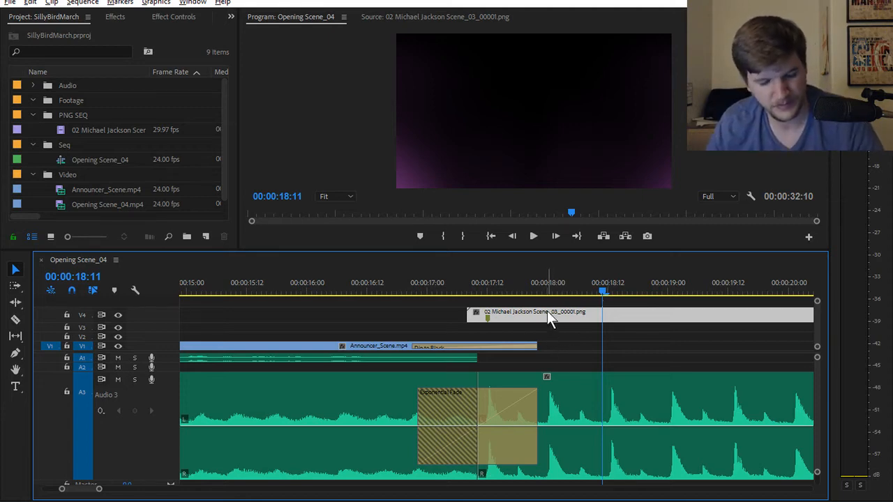
{"action": "left_click", "coordinate": [606, 294]}
{"action": "left_click_drag", "start_coordinate": [647, 294], "coordinate": [305, 293]}
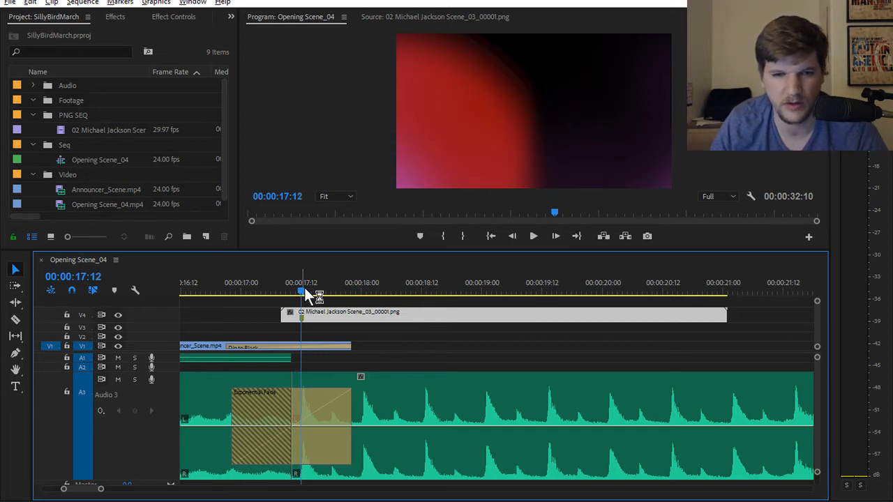
{"action": "key", "text": "Left"}
{"action": "key", "text": "Left"}
{"action": "key", "text": "Left"}
{"action": "key", "text": "Left"}
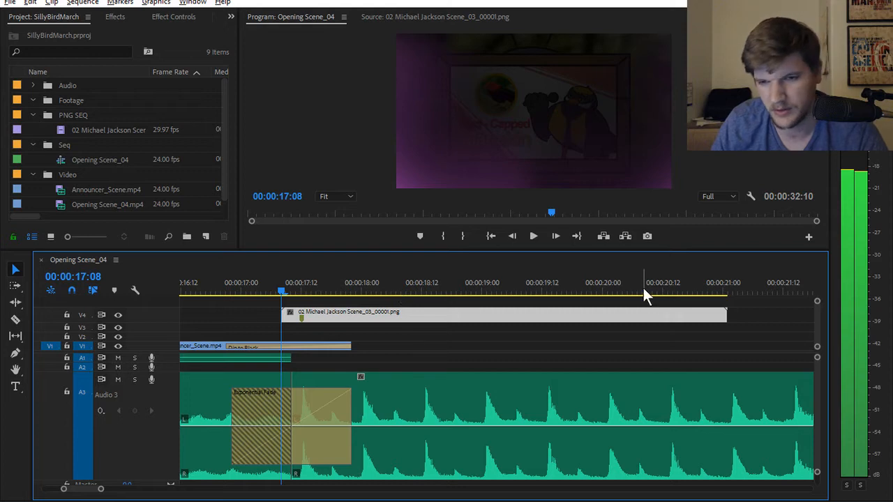
Cut the V4 clip just before its last red light at 00:00:20:15 and delete the part after the cut
{"action": "left_click_drag", "start_coordinate": [644, 293], "coordinate": [700, 296]}
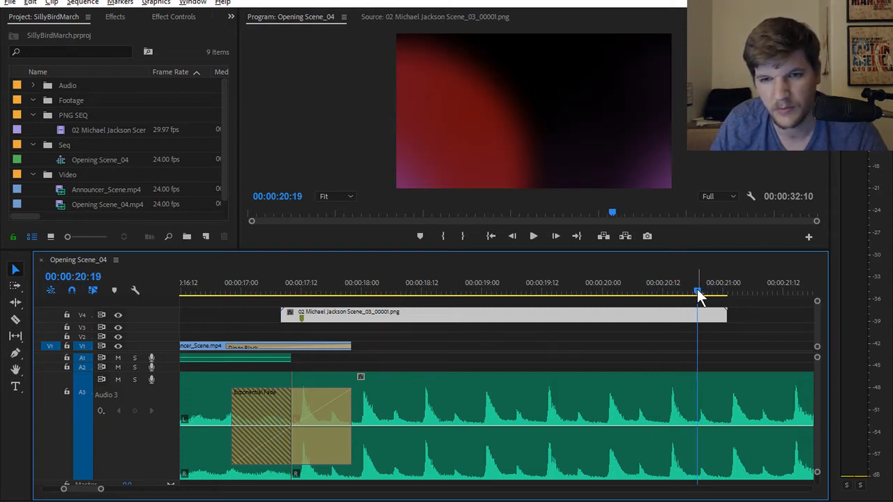
{"action": "key", "text": "Left"}
{"action": "key", "text": "Left"}
{"action": "key", "text": "Left"}
{"action": "key", "text": "Left"}
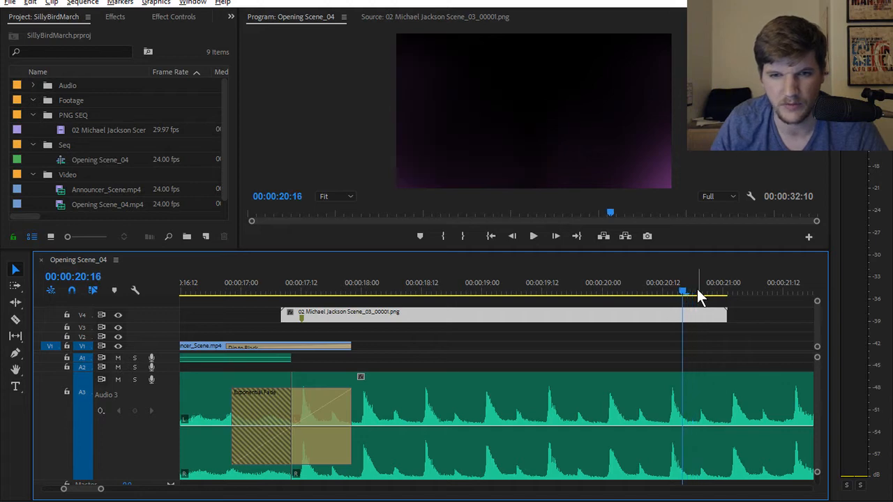
{"action": "key", "text": "c"}
{"action": "left_click", "coordinate": [677, 316]}
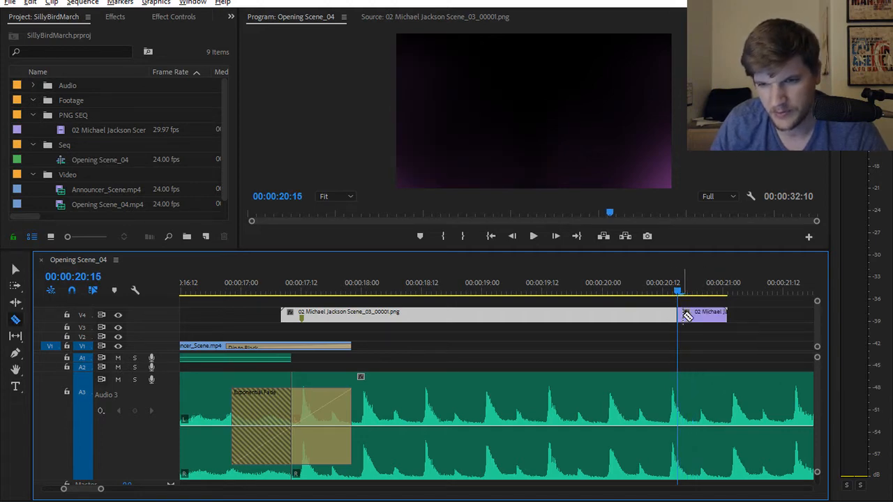
{"action": "key", "text": "v"}
{"action": "left_click", "coordinate": [695, 315]}
{"action": "key", "text": "Delete"}
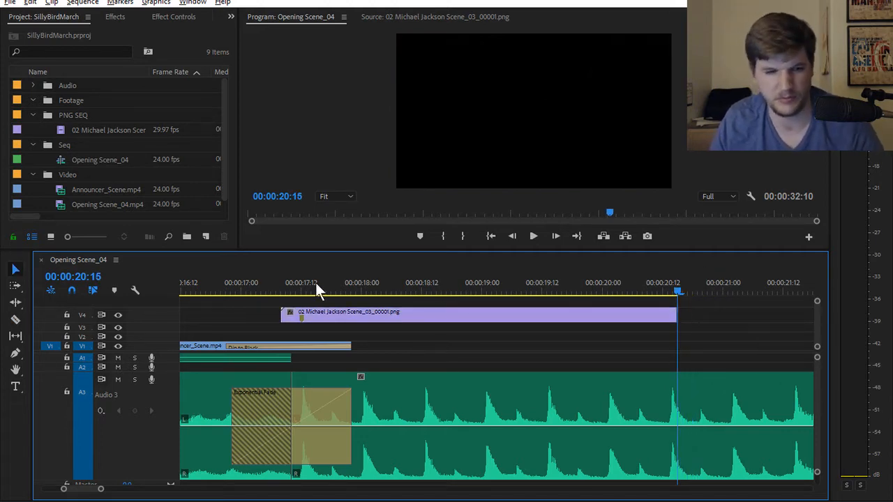
Play the sequence from just before the trimmed V4 clip to check its lights against the music beats
{"action": "left_click", "coordinate": [276, 293]}
{"action": "key", "text": "space"}
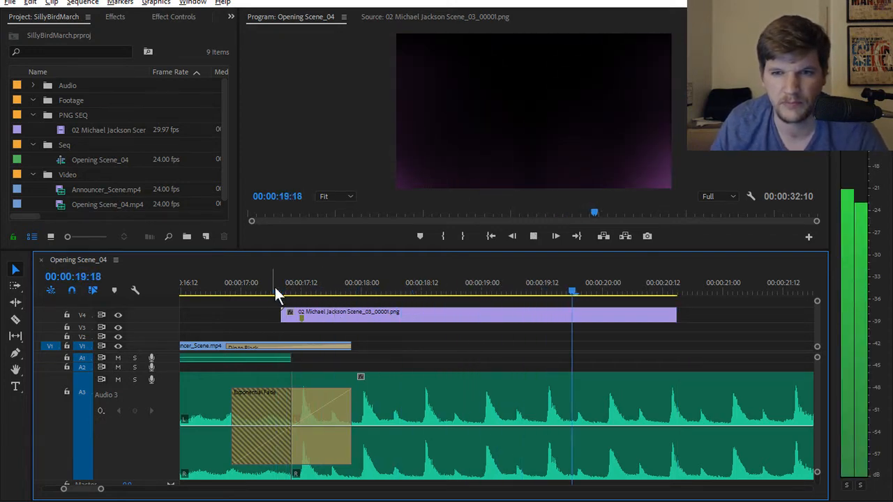
{"action": "key", "text": "space"}
{"action": "left_click", "coordinate": [334, 297]}
Nest the trimmed V4 clip into a sequence named Lighting
{"action": "left_click", "coordinate": [364, 320]}
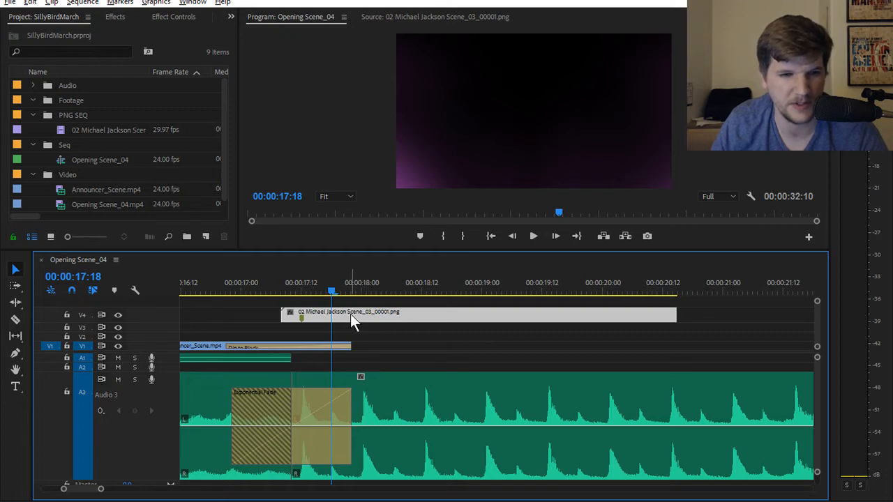
{"action": "right_click", "coordinate": [361, 315]}
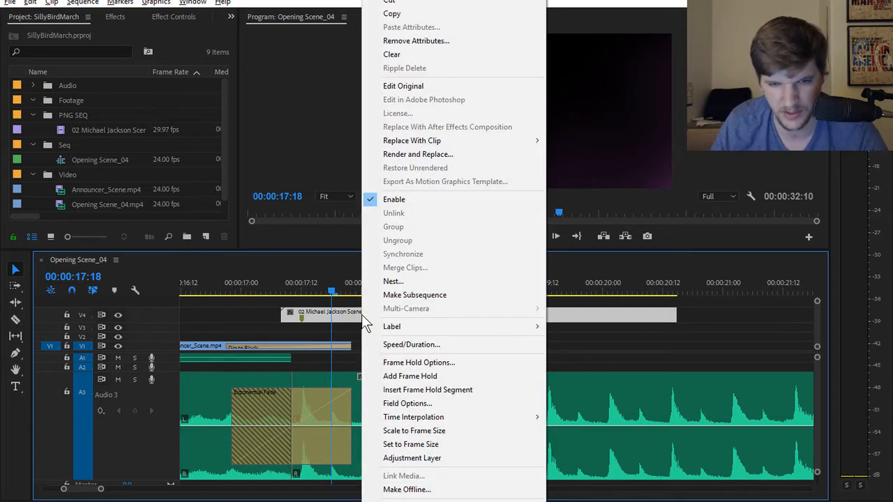
{"action": "left_click", "coordinate": [400, 282]}
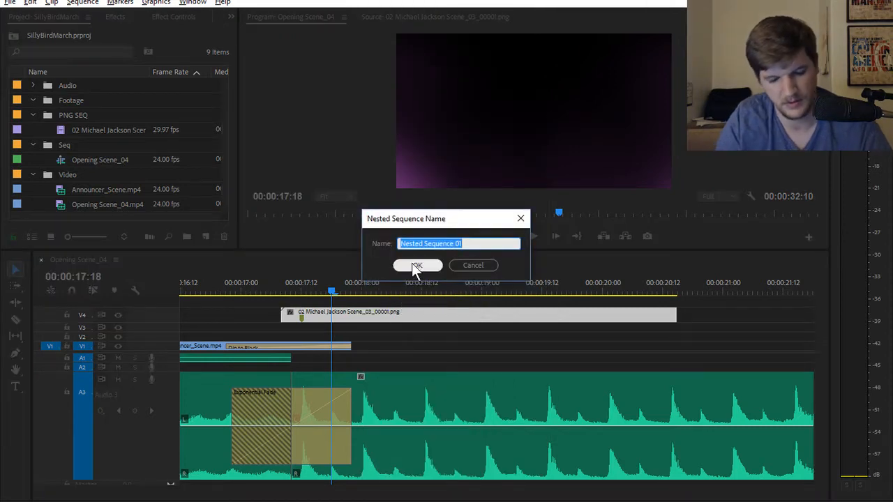
{"action": "type", "text": "Light"}
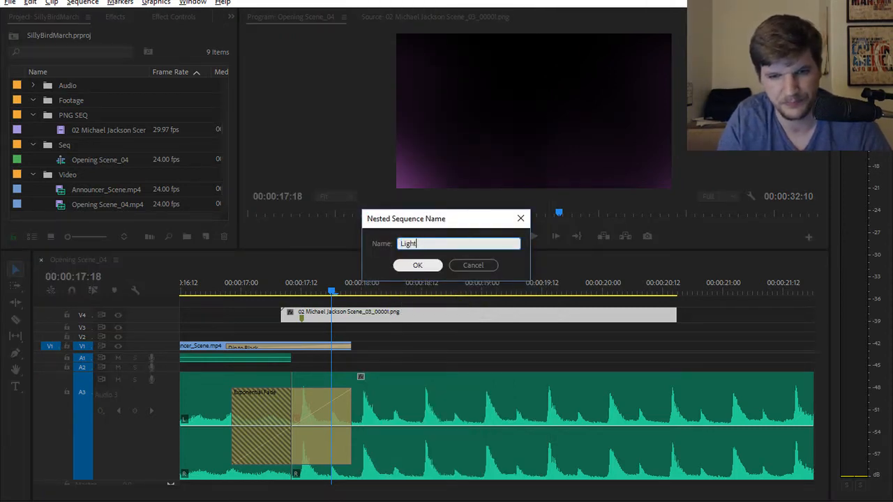
{"action": "type", "text": "ing"}
{"action": "left_click", "coordinate": [418, 265]}
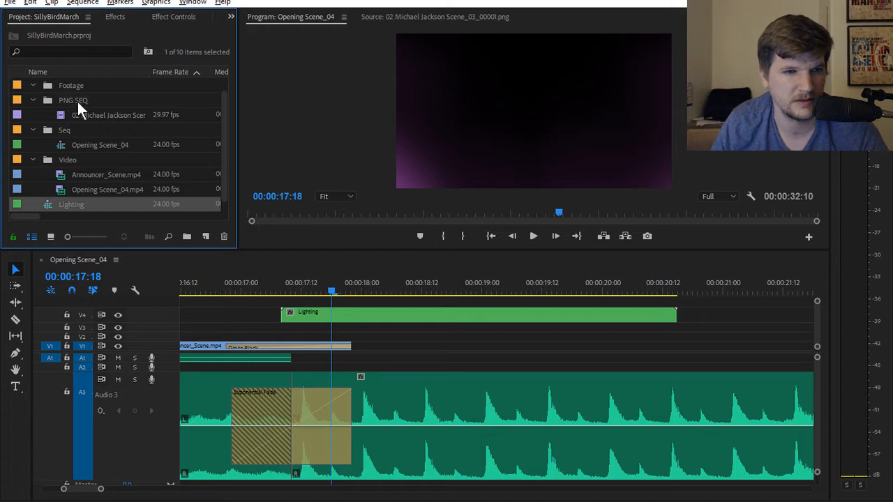
Move the Lighting sequence into the PNG SEQ bin and play the nested clip from just before its start
{"action": "left_click_drag", "start_coordinate": [78, 102], "coordinate": [109, 119]}
{"action": "left_click_drag", "start_coordinate": [290, 294], "coordinate": [281, 293]}
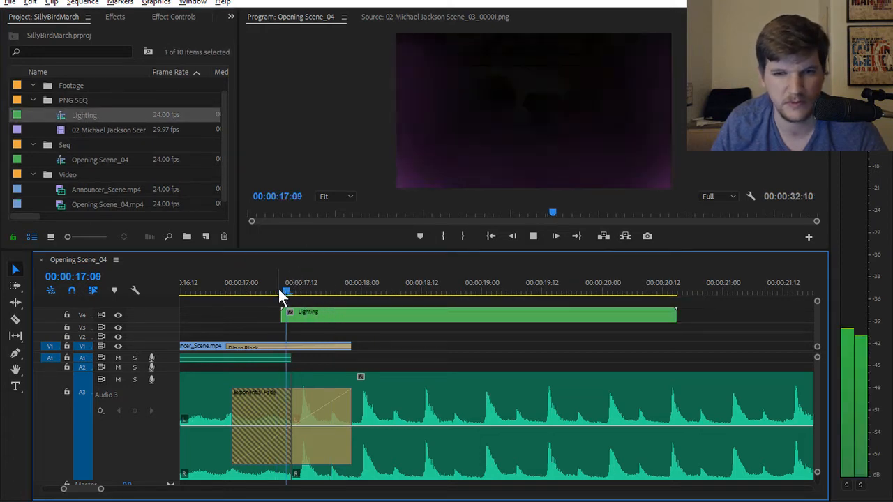
{"action": "key", "text": "space"}
{"action": "key", "text": "space"}
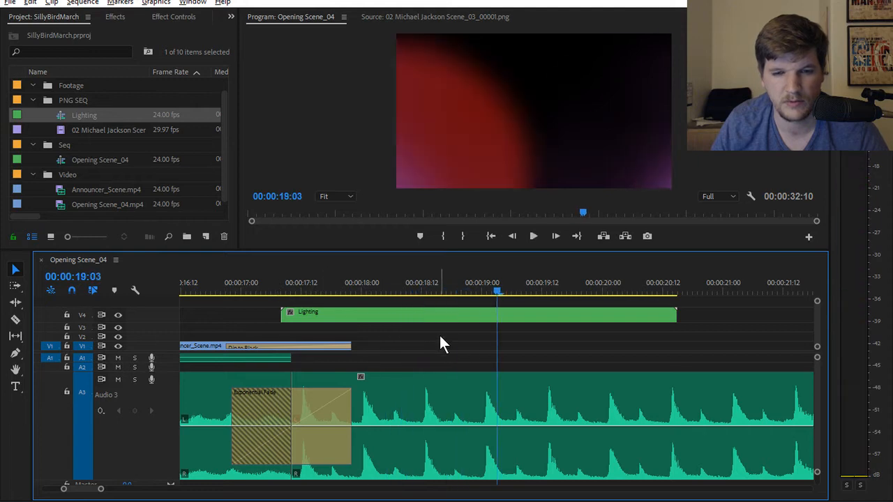
Delete the Lighting clip from V4, and undo both this deletion and the Lighting sequence's move into the PNG SEQ bin
{"action": "left_click", "coordinate": [426, 317]}
{"action": "key", "text": "Delete"}
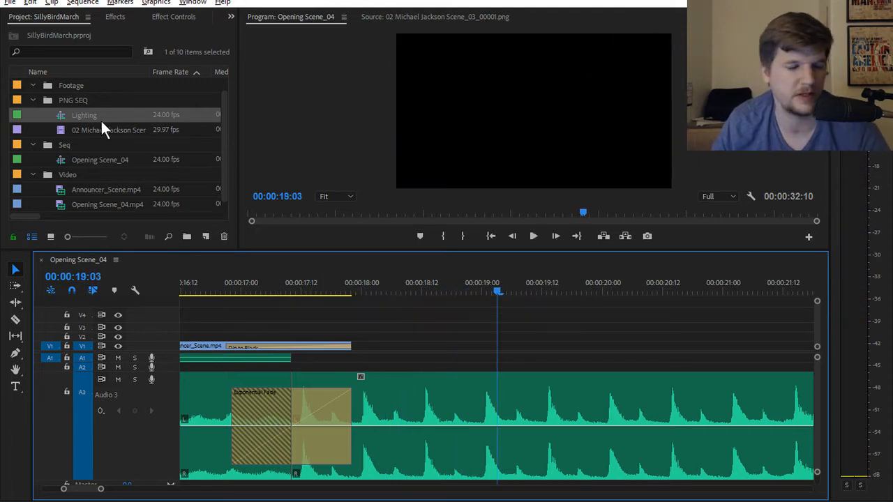
{"action": "key", "text": "ctrl+z"}
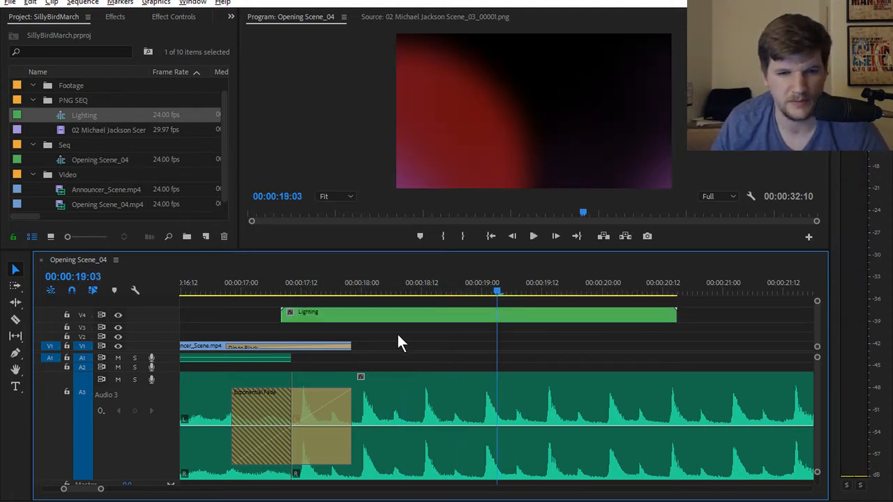
{"action": "key", "text": "ctrl+z"}
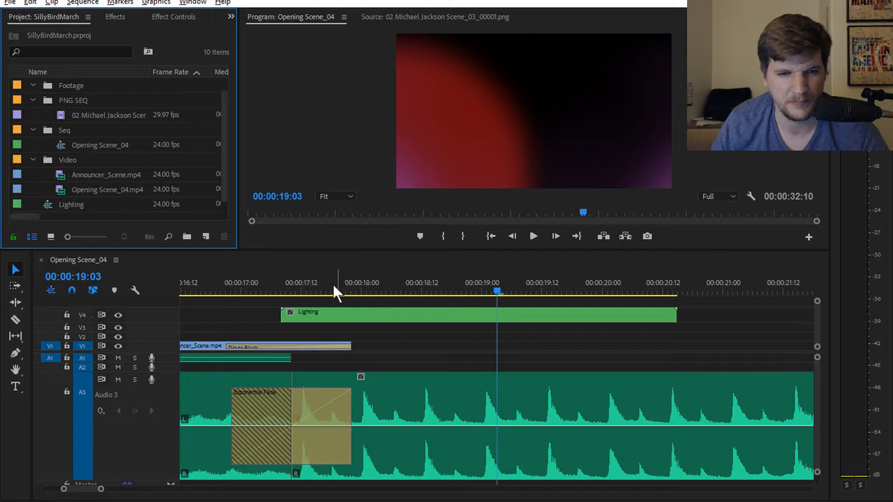
Delete the Lighting clip from V4 and create a new sequence from the Michael Jackson Scene PNG sequence
{"action": "left_click", "coordinate": [371, 316]}
{"action": "key", "text": "Delete"}
{"action": "left_click", "coordinate": [104, 116]}
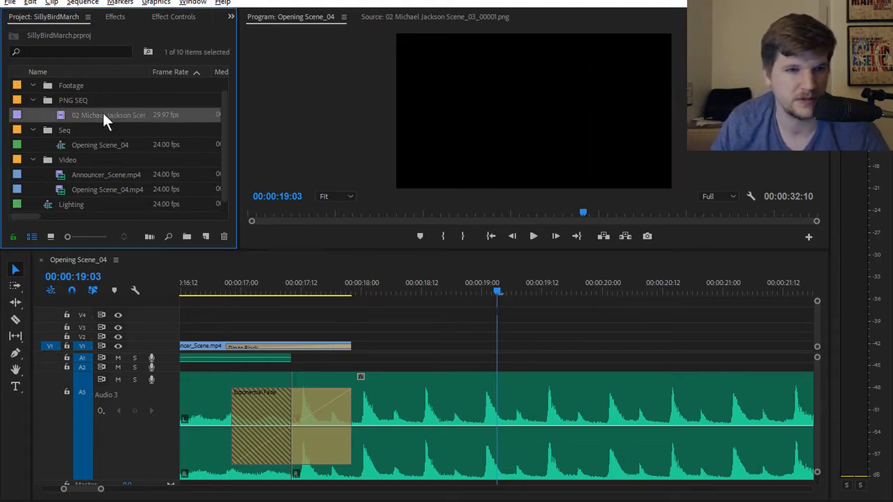
{"action": "left_click_drag", "start_coordinate": [105, 116], "coordinate": [204, 236]}
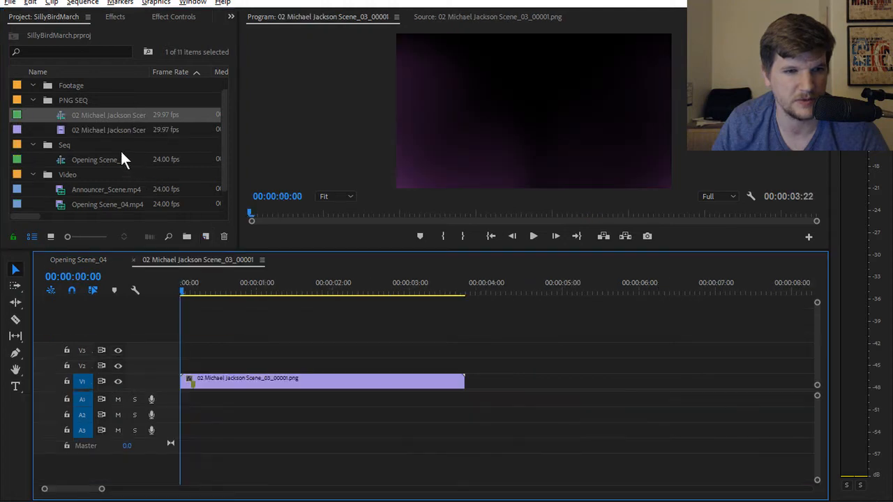
Set the timebase of the Michael Jackson Scene sequence to 23.976 frames/second
{"action": "left_click", "coordinate": [249, 383]}
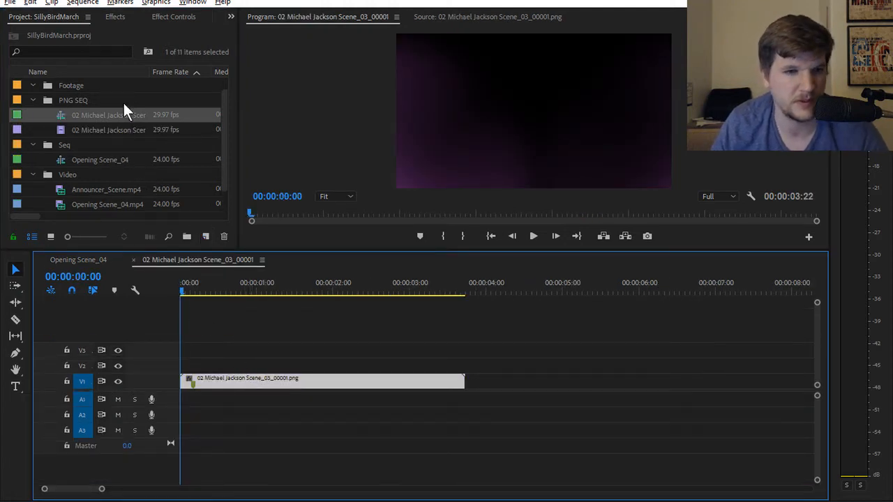
{"action": "right_click", "coordinate": [120, 119]}
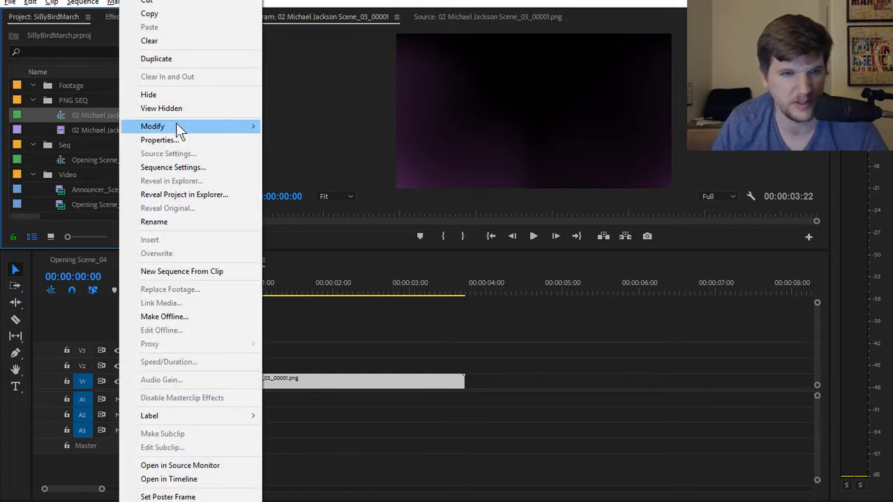
{"action": "left_click", "coordinate": [183, 168]}
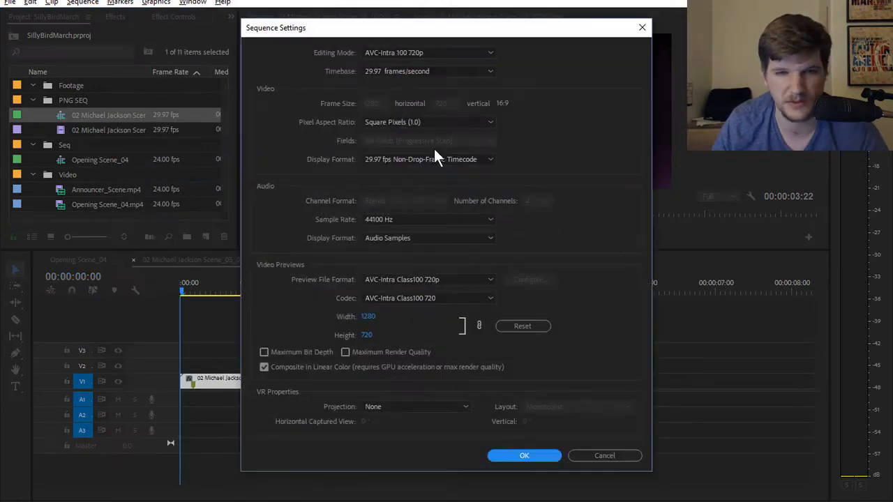
{"action": "left_click", "coordinate": [392, 72]}
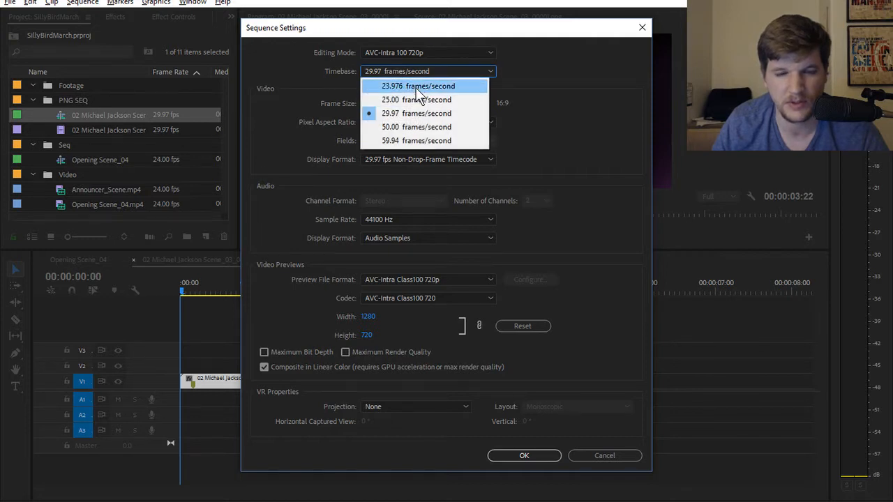
{"action": "left_click", "coordinate": [416, 87]}
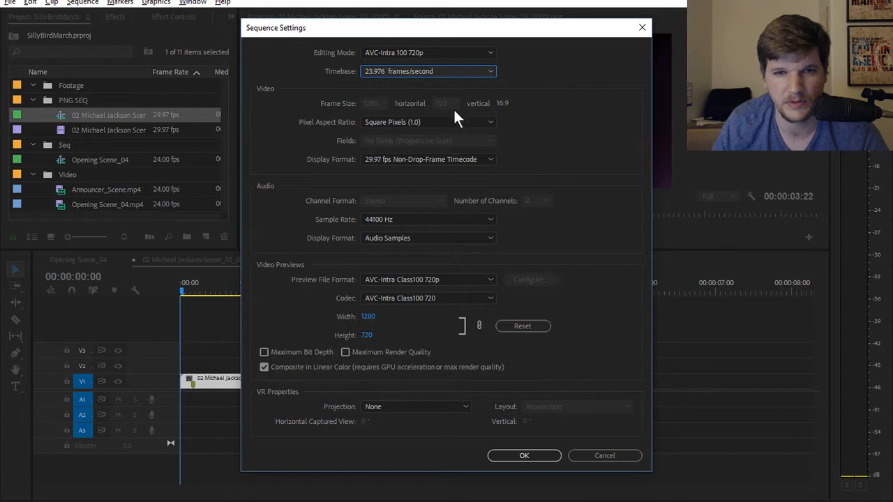
{"action": "left_click", "coordinate": [527, 455]}
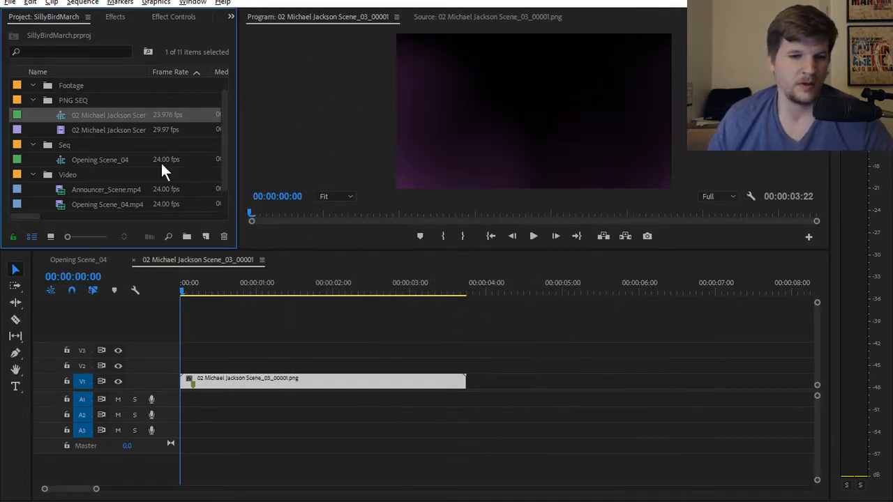
Place the Michael Jackson Scene sequence right after Announcer_Scene.mp4 in Opening Scene_04, remove its audio, and move its video to V2
{"action": "left_click", "coordinate": [134, 260]}
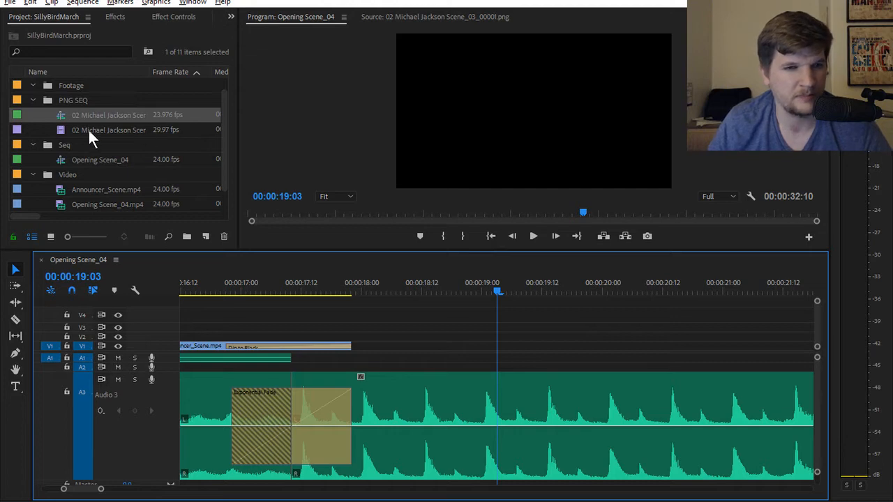
{"action": "left_click_drag", "start_coordinate": [92, 114], "coordinate": [359, 346]}
{"action": "right_click", "coordinate": [379, 346]}
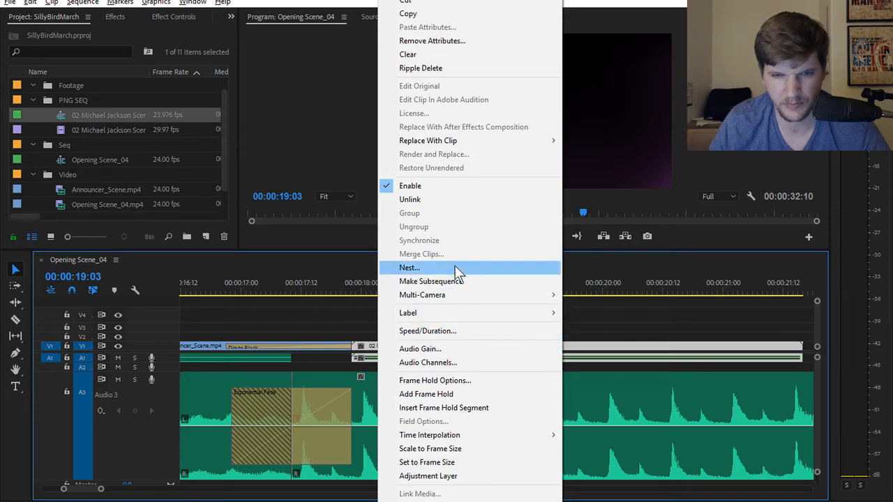
{"action": "key", "text": "Escape"}
{"action": "left_click", "coordinate": [382, 360]}
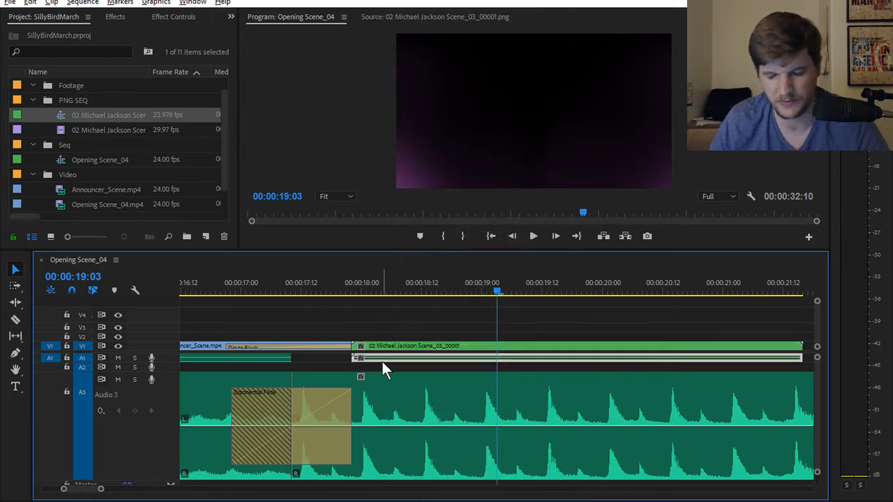
{"action": "left_click_drag", "start_coordinate": [385, 346], "coordinate": [382, 336]}
Play Opening Scene_04 from 00:00:17:21 to check the V2 lights against the music beats
{"action": "mouse_move", "coordinate": [346, 286]}
{"action": "left_mouse_down"}
{"action": "mouse_move", "coordinate": [440, 291]}
{"action": "mouse_move", "coordinate": [348, 294]}
{"action": "left_mouse_up"}
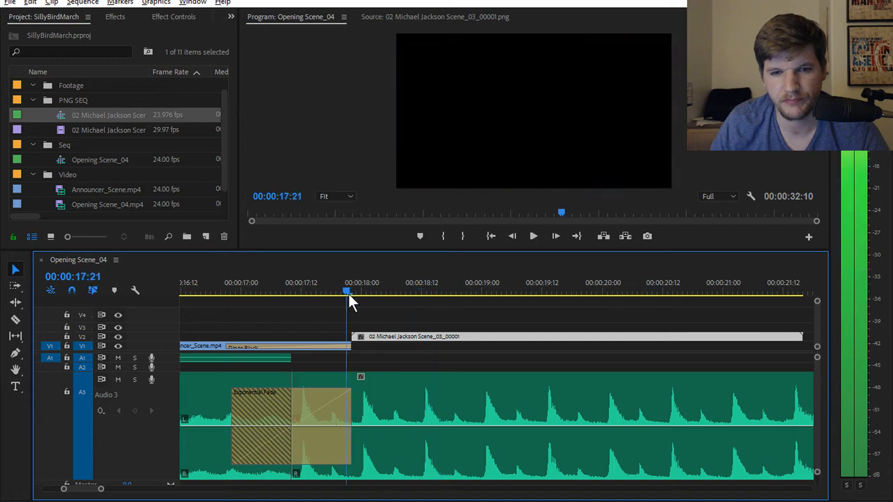
{"action": "key", "text": "space"}
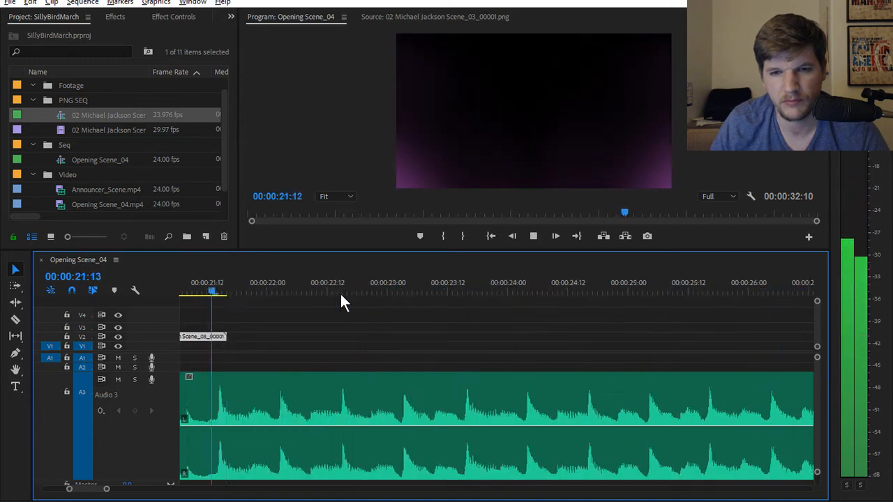
{"action": "key", "text": "space"}
{"action": "left_click_drag", "start_coordinate": [137, 288], "coordinate": [139, 291]}
{"action": "scroll", "coordinate": [318, 342], "scroll_direction": "down", "scroll_amount": 2}
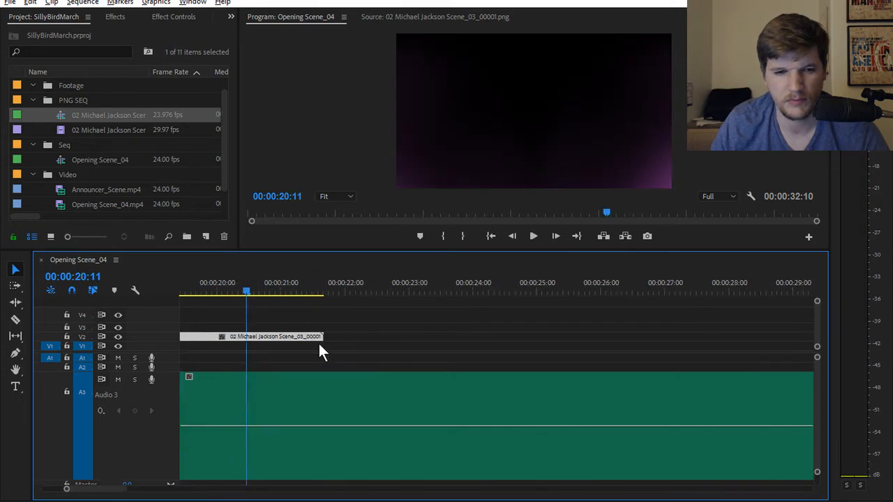
{"action": "left_click_drag", "start_coordinate": [122, 493], "coordinate": [115, 493]}
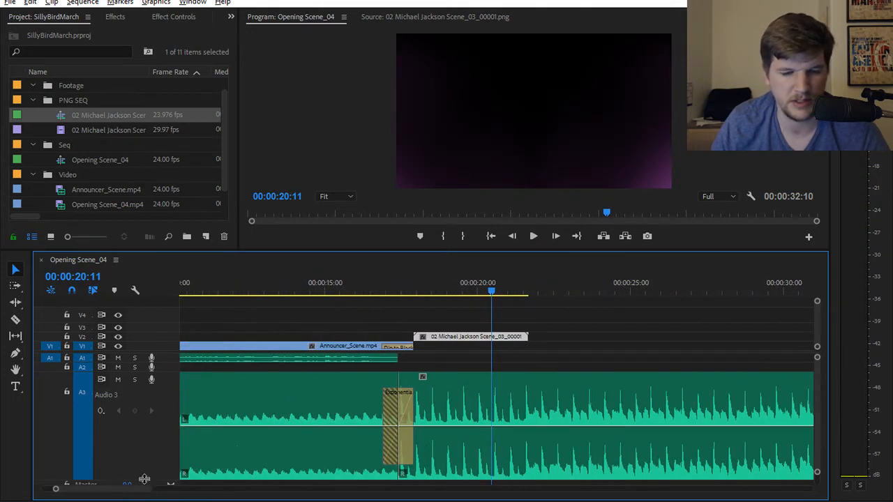
Replay the nested Michael Jackson Scene clip from around its start and delete it from V2
{"action": "left_click", "coordinate": [416, 286]}
{"action": "key", "text": "space"}
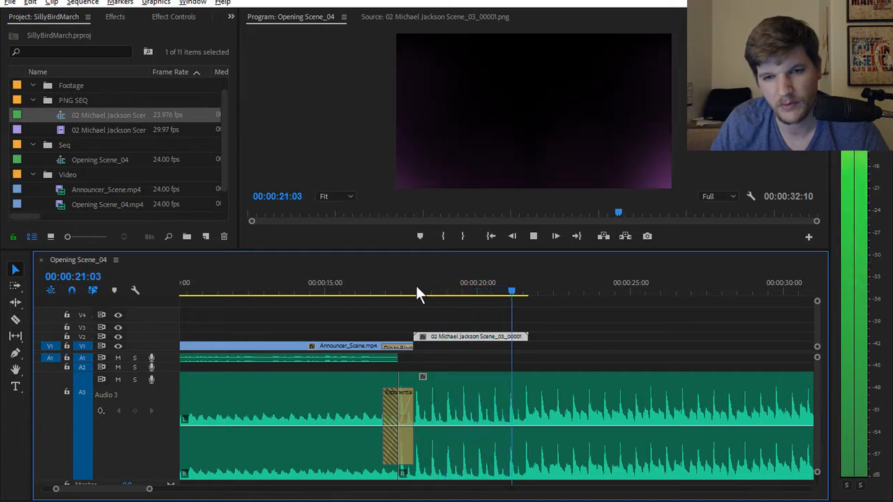
{"action": "left_click", "coordinate": [406, 286]}
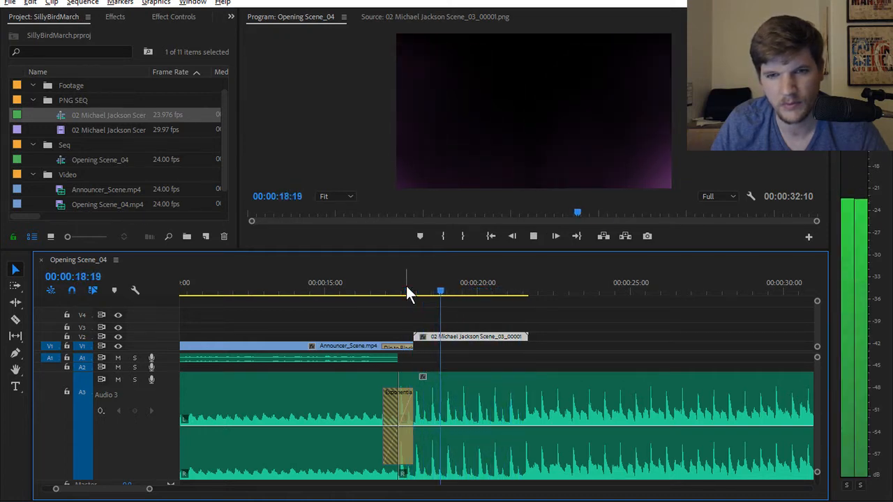
{"action": "key", "text": "space"}
{"action": "left_click", "coordinate": [492, 333]}
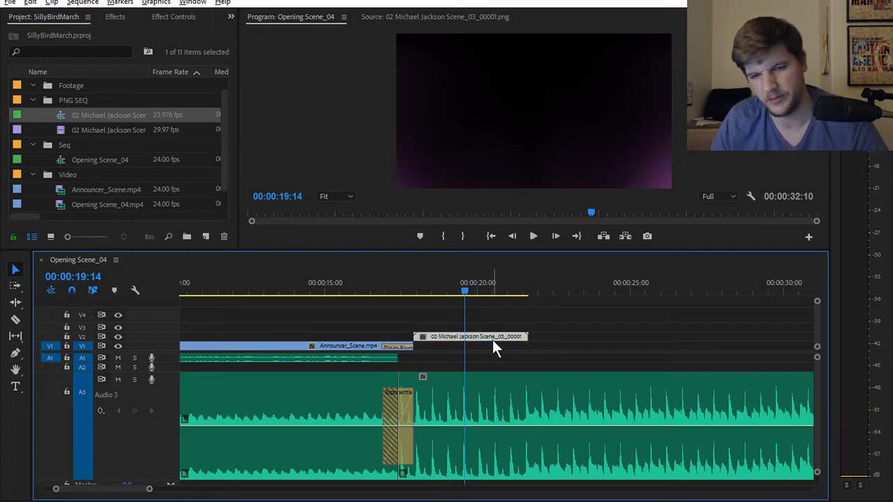
{"action": "key", "text": "Delete"}
{"action": "key", "text": "alt+Tab"}
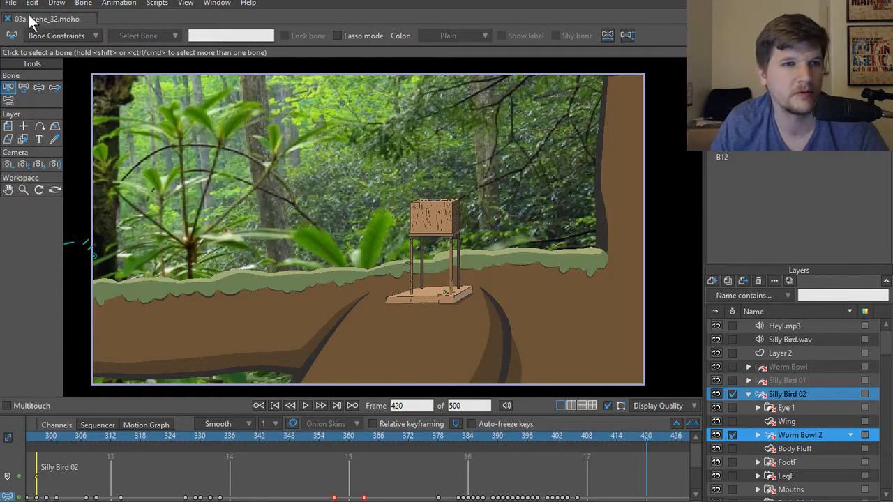
{"action": "left_click", "coordinate": [11, 2]}
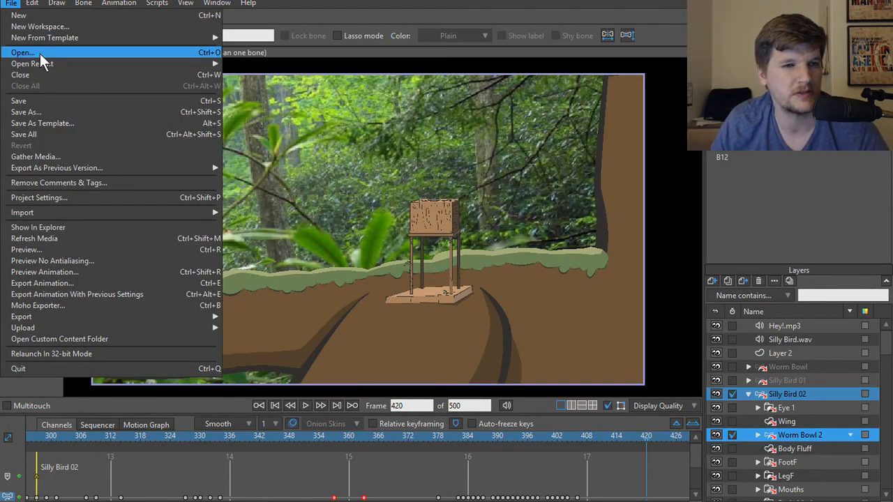
{"action": "left_click", "coordinate": [549, 2]}
{"action": "key", "text": "alt+Tab"}
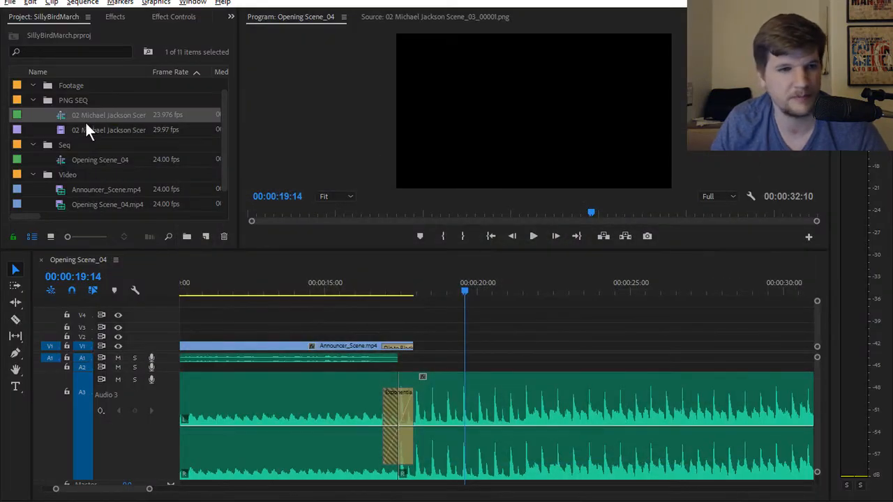
Place the original PNG sequence on V2 at about 00:00:17:10 and shift it slightly earlier to align a light flash with the beat at 00:00:17:12
{"action": "left_click_drag", "start_coordinate": [84, 128], "coordinate": [431, 340]}
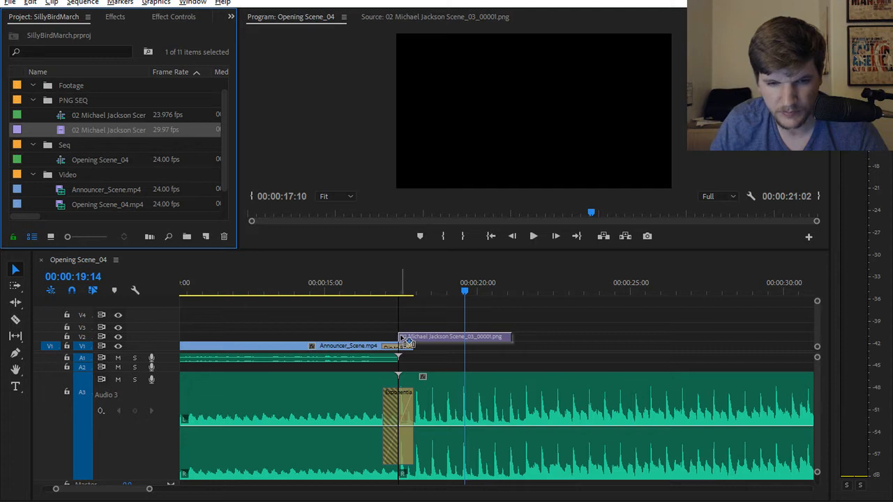
{"action": "left_click_drag", "start_coordinate": [402, 338], "coordinate": [403, 338]}
{"action": "scroll", "coordinate": [433, 364], "scroll_direction": "up", "scroll_amount": 7}
{"action": "scroll", "coordinate": [440, 348], "scroll_direction": "down", "scroll_amount": 1}
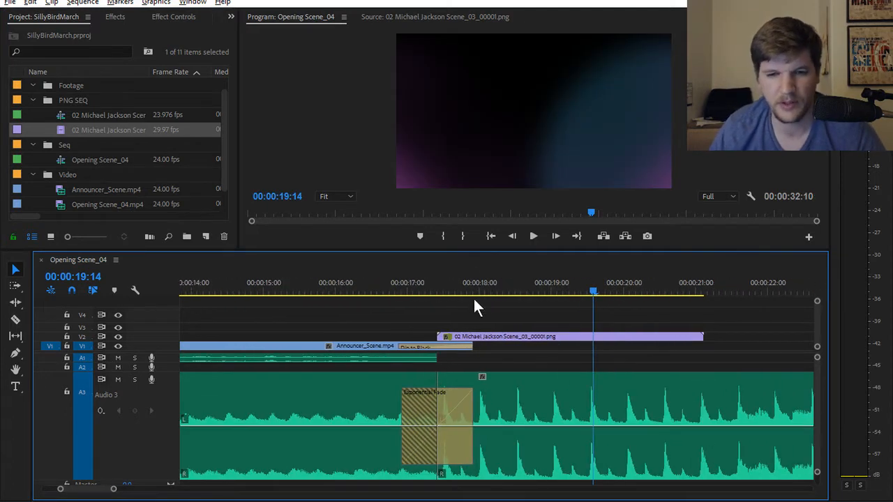
{"action": "left_click_drag", "start_coordinate": [473, 299], "coordinate": [444, 291]}
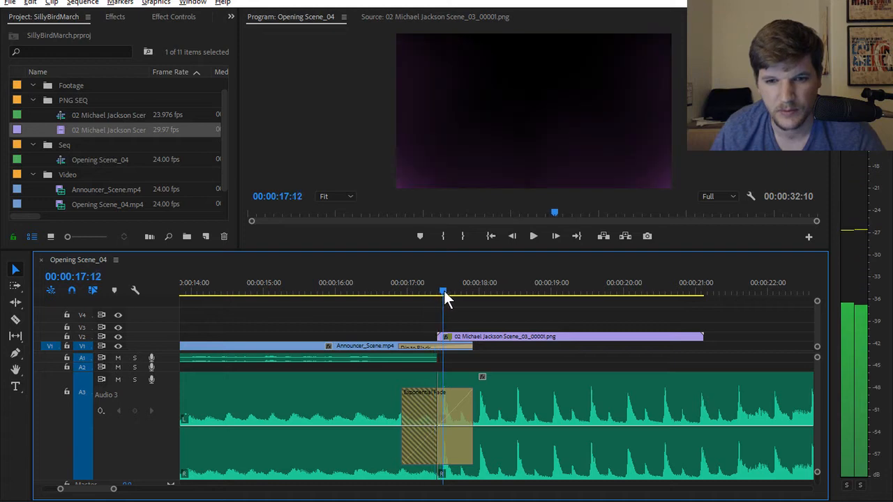
{"action": "left_click_drag", "start_coordinate": [469, 337], "coordinate": [465, 341]}
{"action": "scroll", "coordinate": [455, 360], "scroll_direction": "up", "scroll_amount": 5}
{"action": "scroll", "coordinate": [454, 357], "scroll_direction": "down", "scroll_amount": 5}
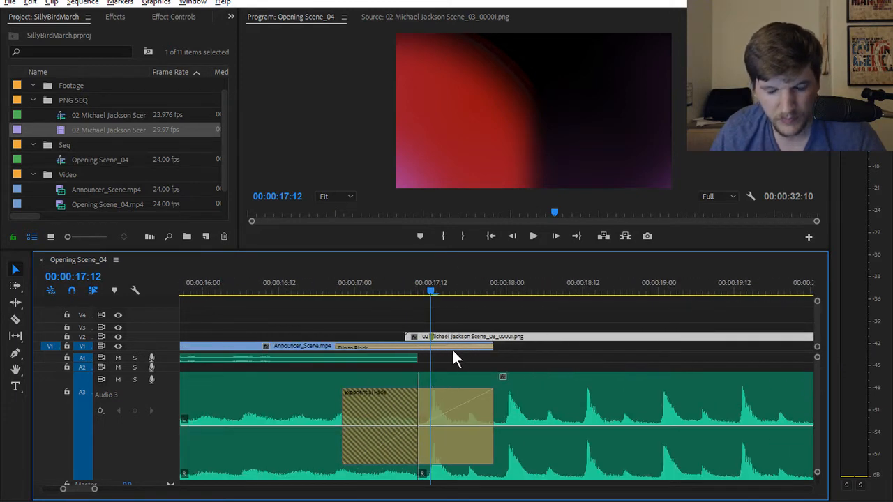
Play the V2 PNG sequence several times from before its start to check the light flashes against the beats
{"action": "left_click", "coordinate": [417, 292]}
{"action": "key", "text": "space"}
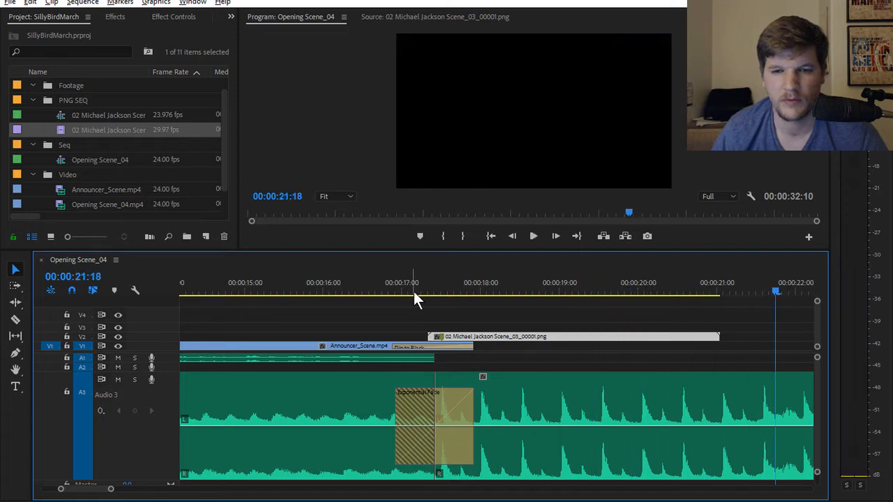
{"action": "left_click", "coordinate": [415, 291]}
{"action": "key", "text": "space"}
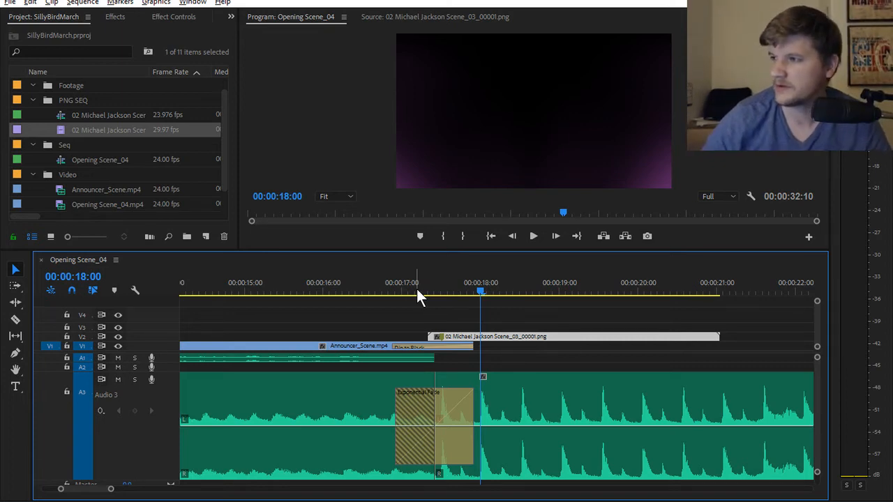
{"action": "left_click", "coordinate": [99, 117]}
{"action": "left_click_drag", "start_coordinate": [100, 129], "coordinate": [424, 261]}
{"action": "left_click", "coordinate": [321, 284]}
{"action": "key", "text": "space"}
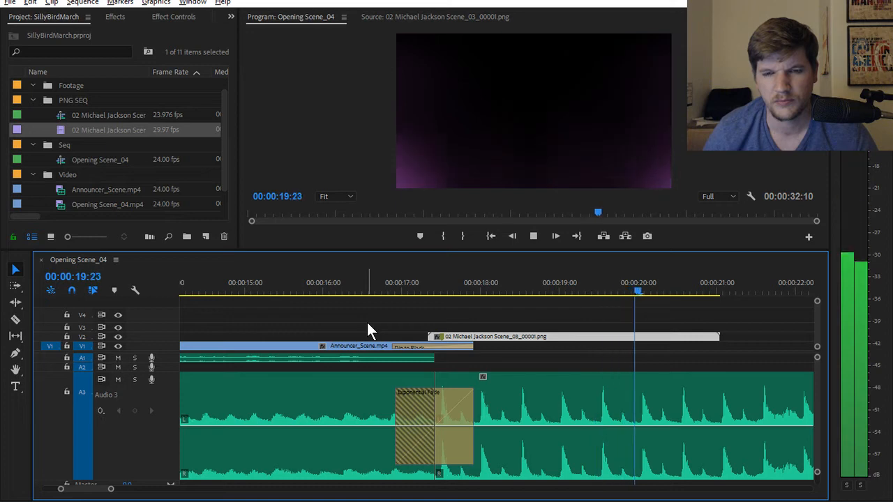
{"action": "key", "text": "space"}
Move the V2 PNG sequence clip to start at 00:00:17:22, and delete it from the timeline
{"action": "left_click_drag", "start_coordinate": [437, 294], "coordinate": [476, 289]}
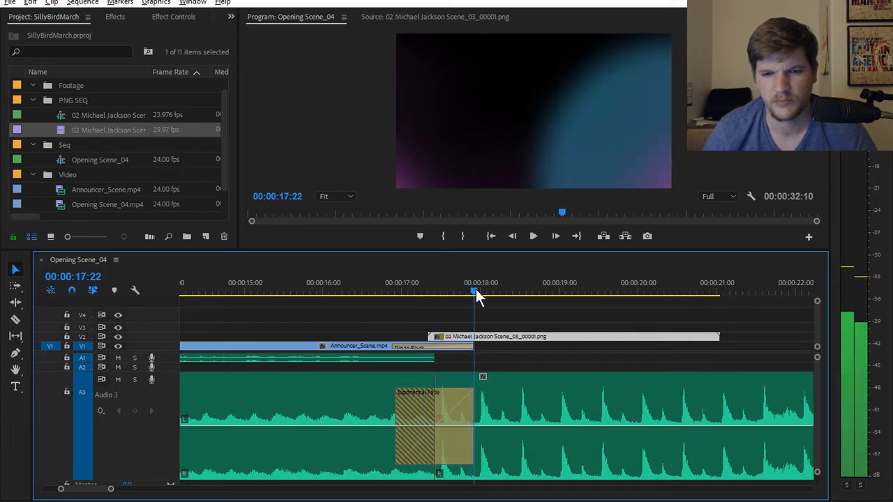
{"action": "left_click_drag", "start_coordinate": [496, 338], "coordinate": [525, 359]}
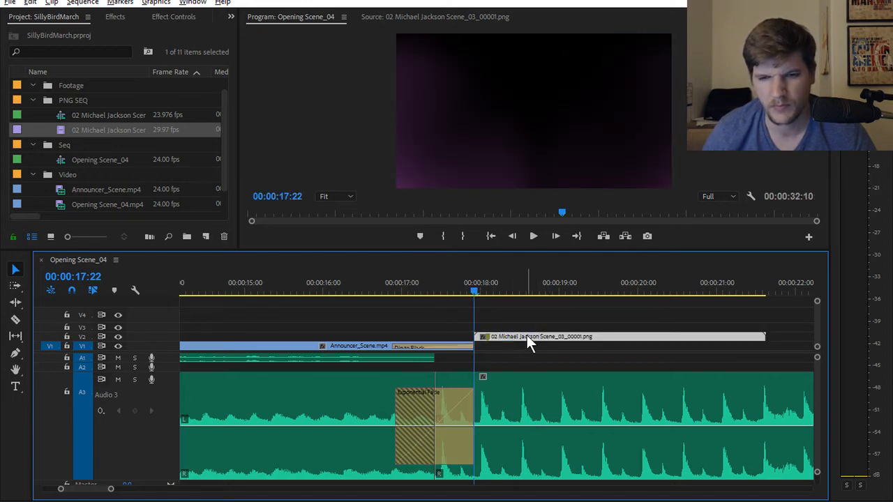
{"action": "key", "text": "Delete"}
Delete the Michael Jackson Scene sequence and its source PNG sequence from the PNG SEQ bin, including all clip references
{"action": "left_click", "coordinate": [105, 120]}
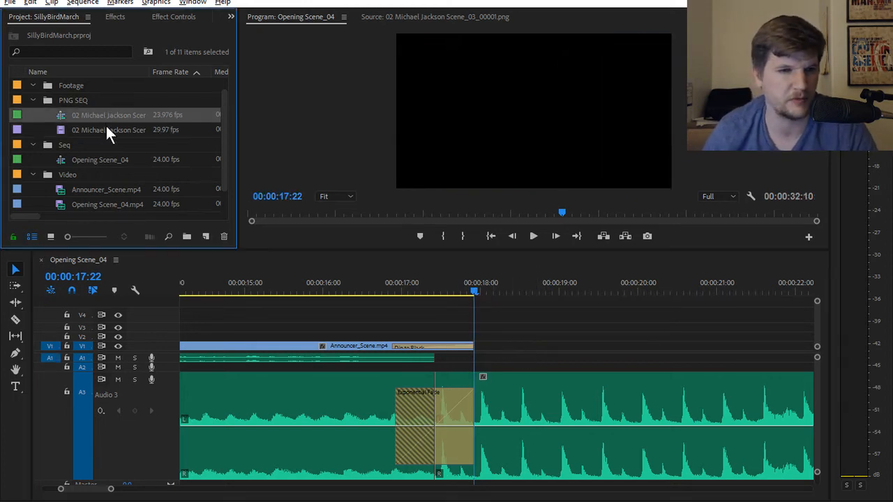
{"action": "key", "text": "Delete"}
{"action": "left_click", "coordinate": [105, 113]}
{"action": "key", "text": "Delete"}
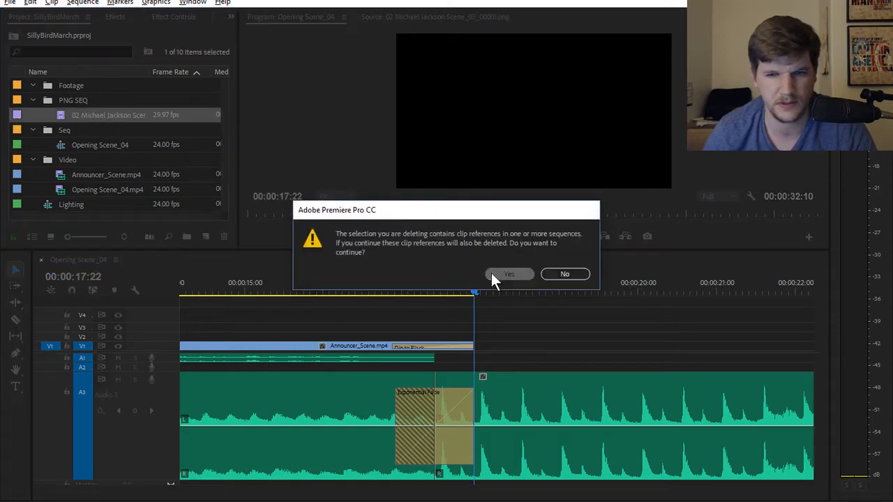
{"action": "left_click", "coordinate": [493, 274]}
Import 02 Michael Jackson Scene_03_00001 from the LIGHTING EFFECTS folder into the PNG SEQ bin as an image sequence
{"action": "right_click", "coordinate": [74, 114]}
{"action": "left_click", "coordinate": [172, 259]}
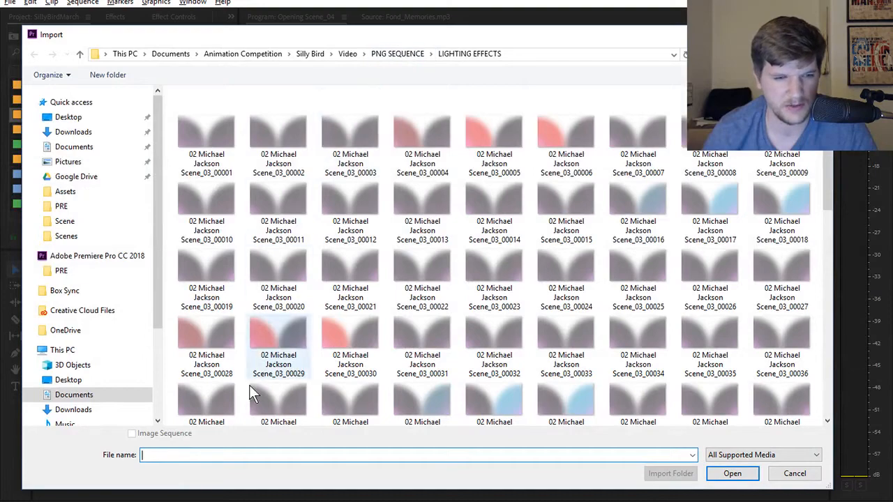
{"action": "left_click", "coordinate": [211, 133]}
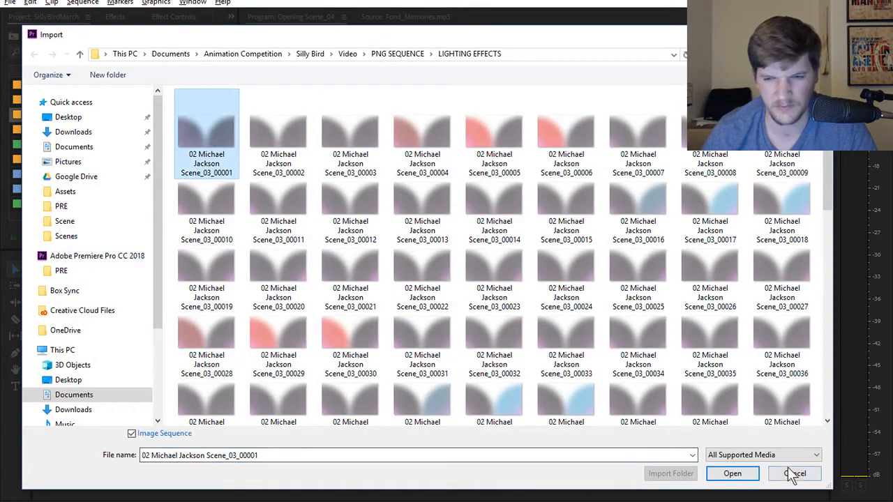
{"action": "left_click", "coordinate": [744, 474]}
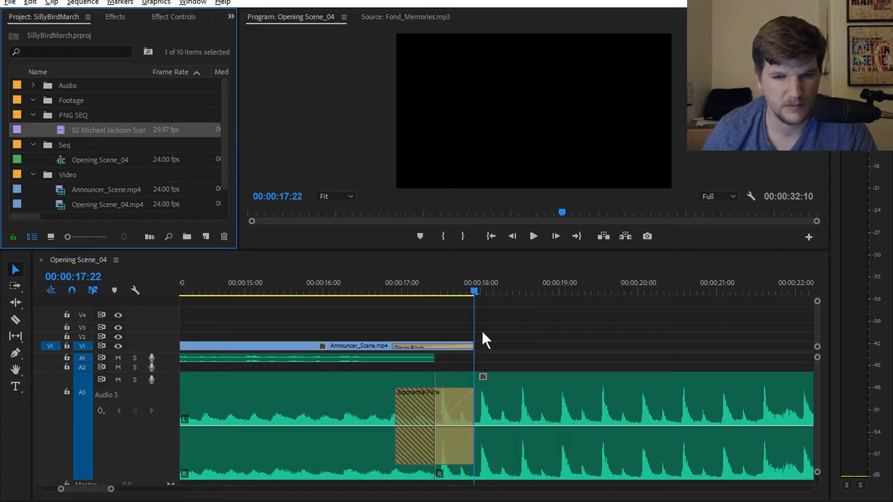
Place the reimported PNG sequence on V2 where Announcer_Scene.mp4's audio ends, and play it from just before its start
{"action": "left_click_drag", "start_coordinate": [81, 129], "coordinate": [448, 339]}
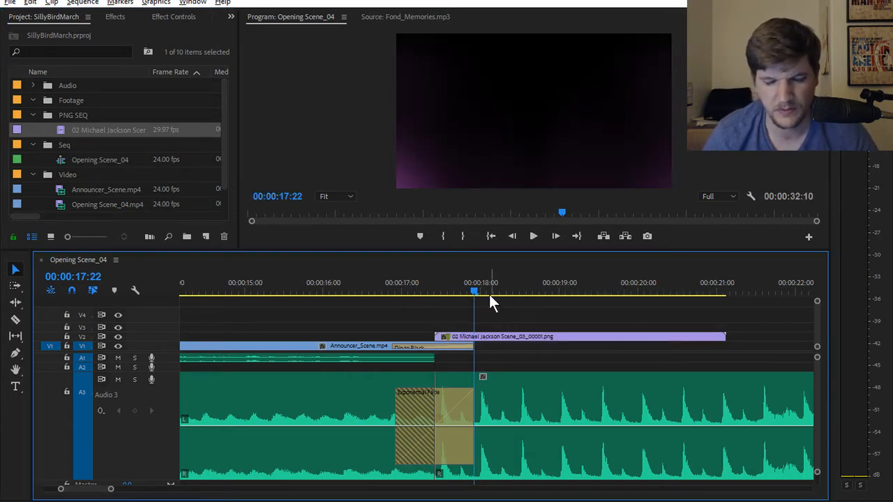
{"action": "left_click_drag", "start_coordinate": [452, 297], "coordinate": [416, 295]}
{"action": "key", "text": "space"}
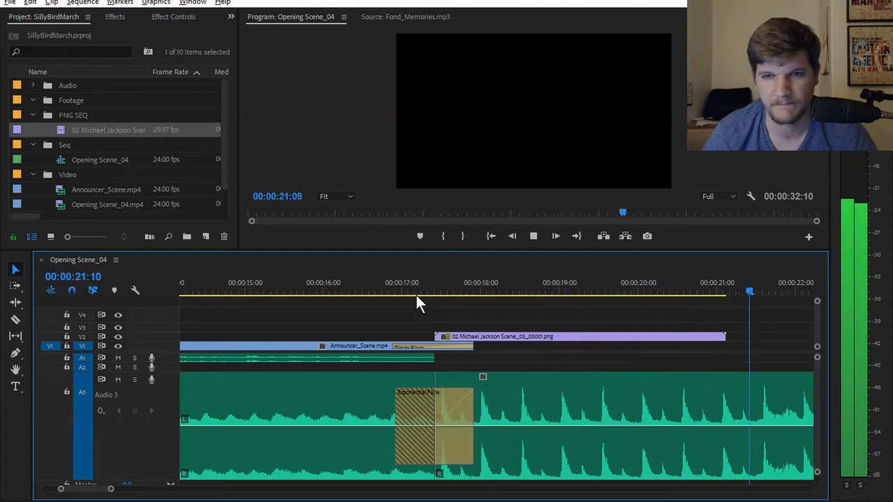
Stop playback and browse in File Explorer to Documents > Animation Competition > Silly Bird > Video > Scene > Z
{"action": "key", "text": "space"}
{"action": "key", "text": "super+e"}
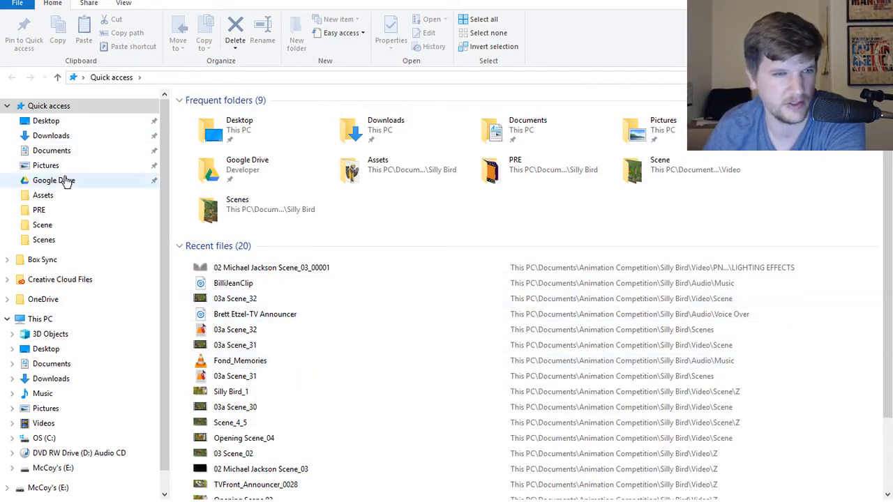
{"action": "left_click", "coordinate": [85, 150]}
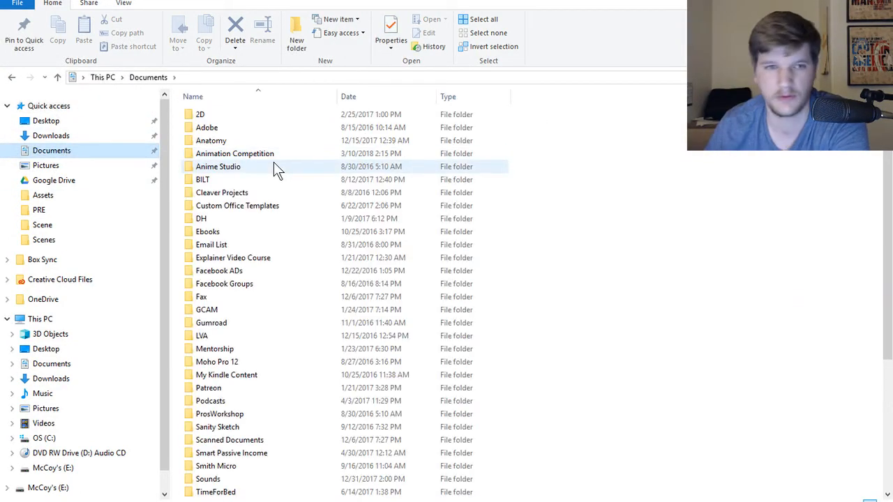
{"action": "double_click", "coordinate": [249, 153]}
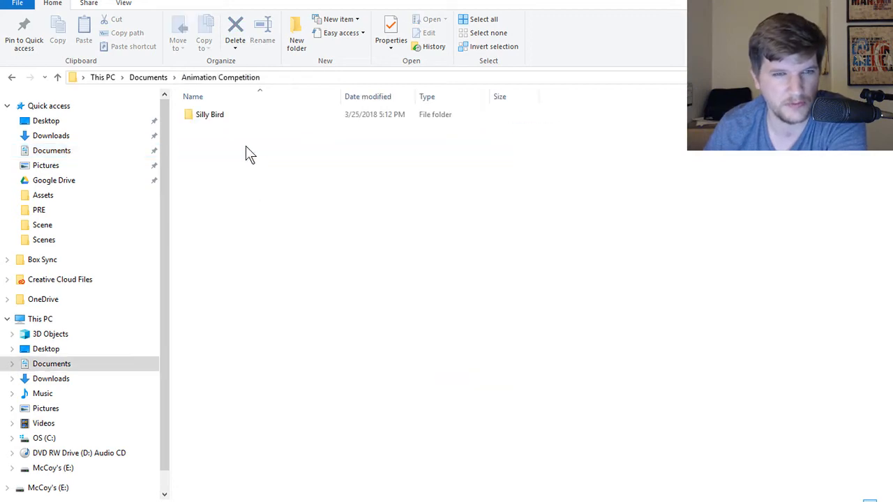
{"action": "double_click", "coordinate": [233, 114]}
{"action": "double_click", "coordinate": [217, 245]}
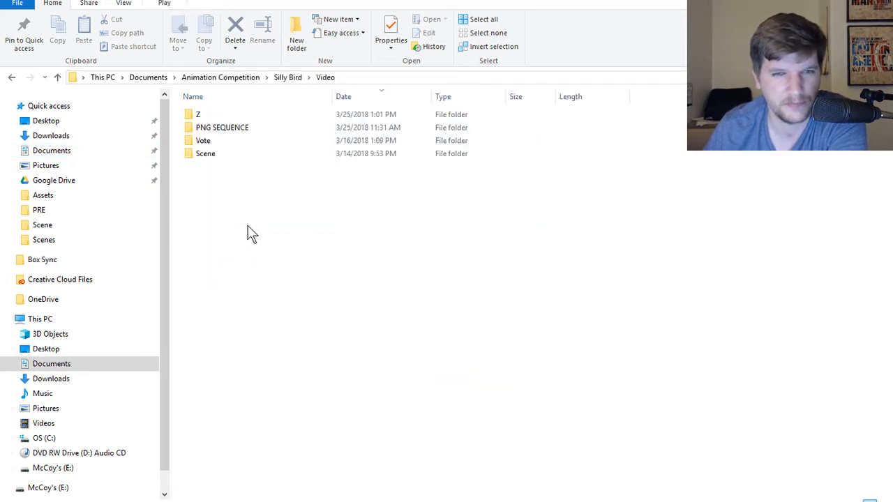
{"action": "double_click", "coordinate": [227, 154]}
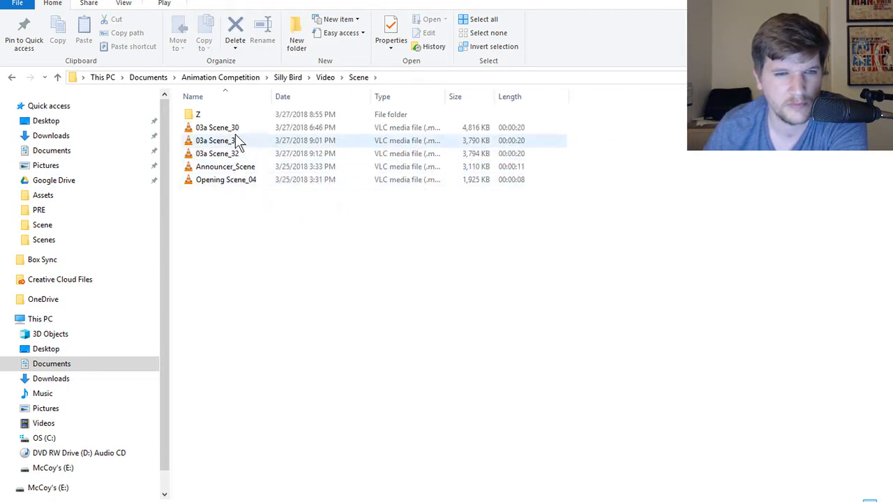
{"action": "double_click", "coordinate": [204, 115]}
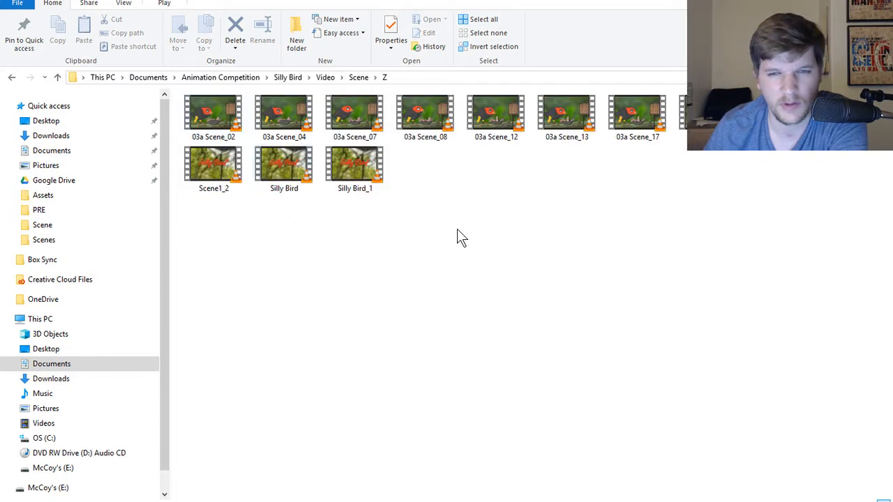
Switch the Z folder's file display from large icons to the Details view
{"action": "right_click", "coordinate": [433, 224]}
{"action": "left_click", "coordinate": [448, 202]}
{"action": "right_click", "coordinate": [448, 198]}
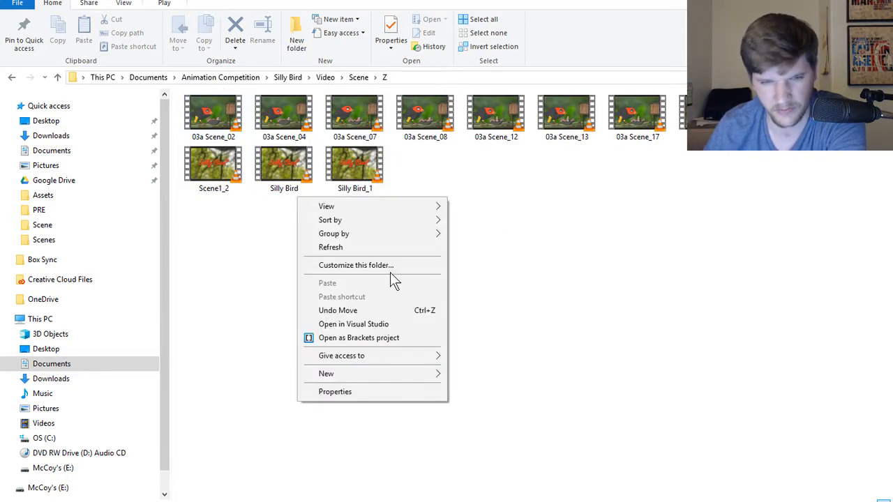
{"action": "mouse_move", "coordinate": [335, 209]}
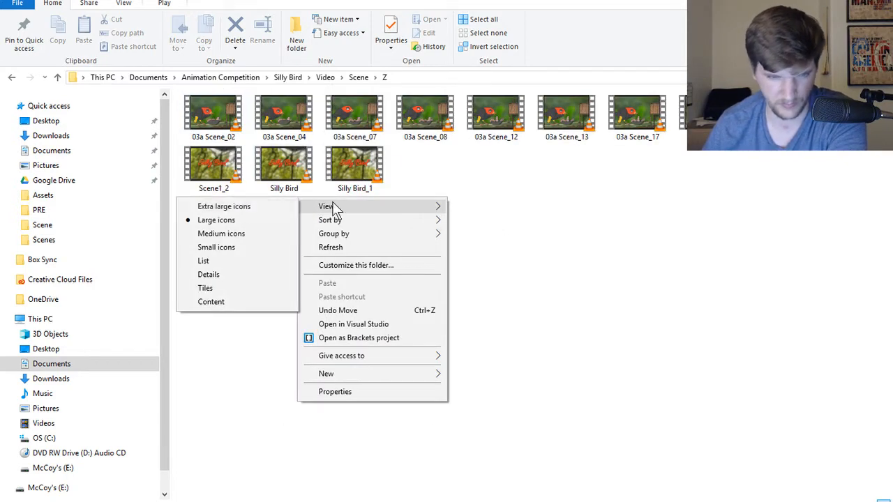
{"action": "left_click", "coordinate": [216, 276]}
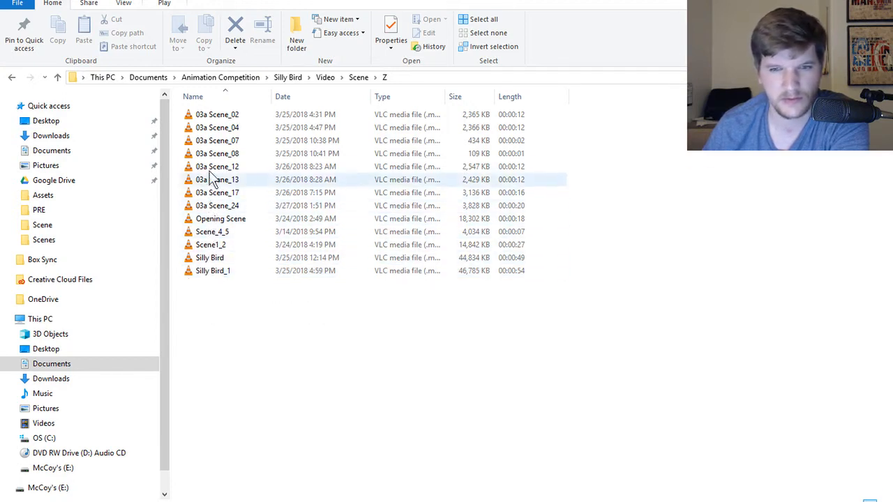
Go back up to the Silly Bird project folder and open its PRE folder
{"action": "left_click", "coordinate": [326, 78]}
{"action": "left_click", "coordinate": [287, 78]}
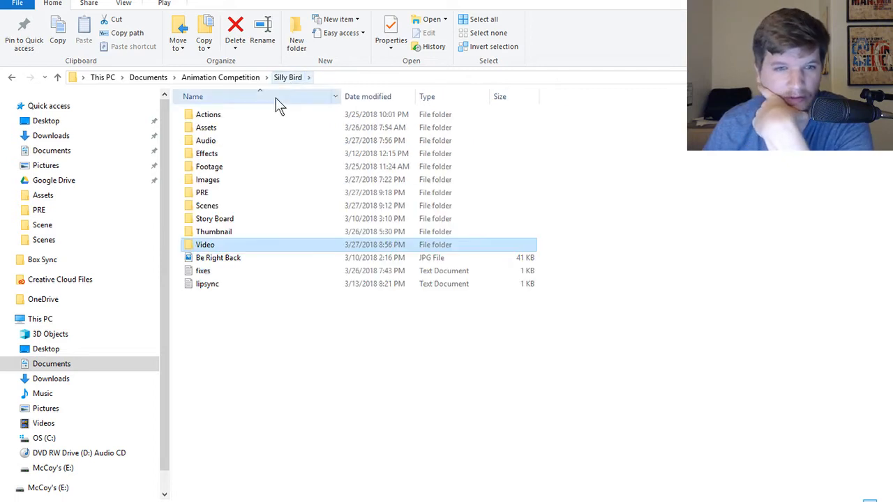
{"action": "left_click", "coordinate": [233, 81]}
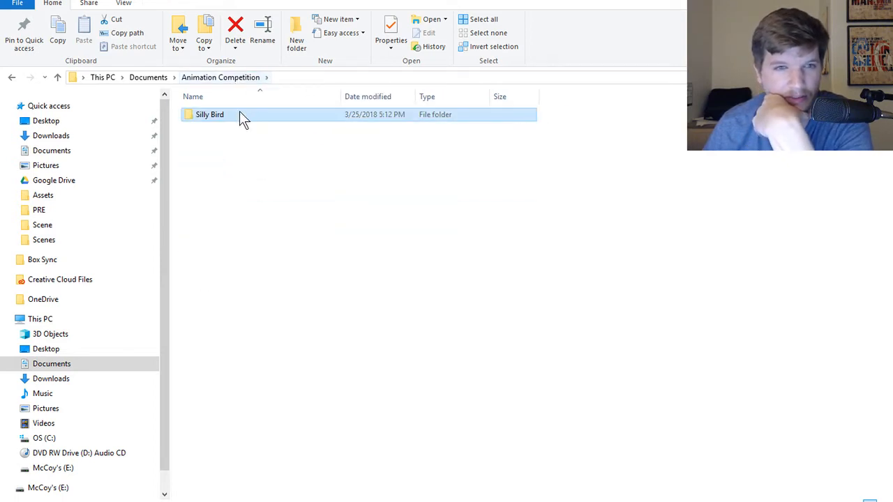
{"action": "double_click", "coordinate": [239, 112]}
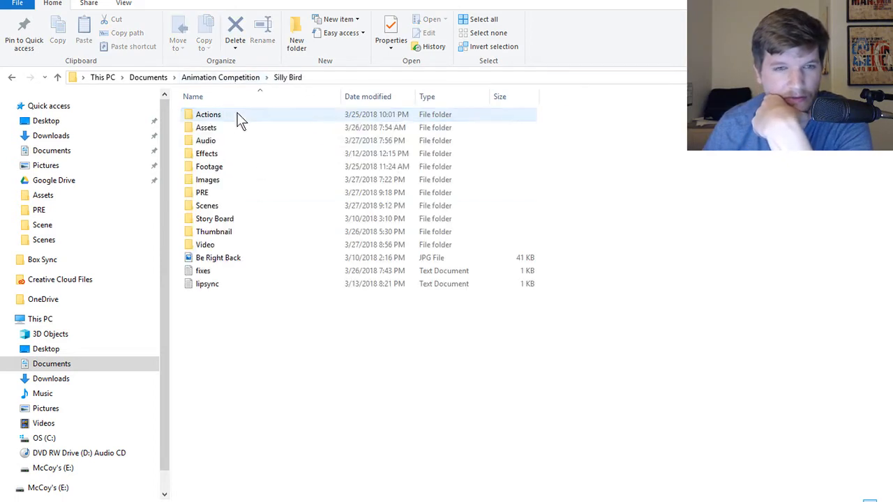
{"action": "double_click", "coordinate": [227, 195]}
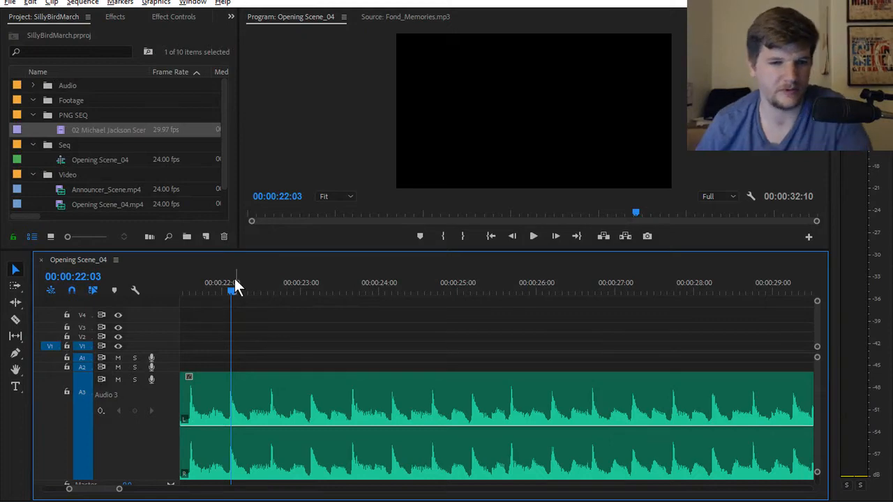
Return to Premiere Pro and replay the start of the V2 PNG sequence to compare its lights with the music beats
{"action": "left_click_drag", "start_coordinate": [235, 286], "coordinate": [223, 300]}
{"action": "key", "text": "space"}
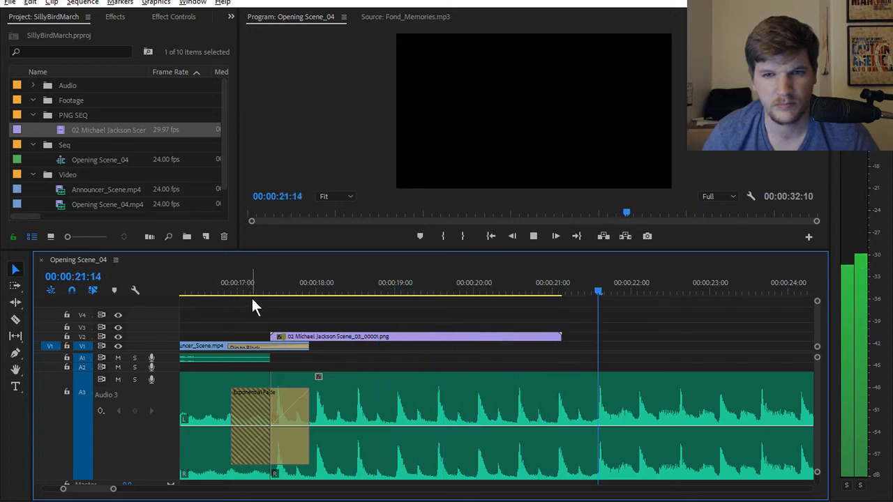
{"action": "left_click", "coordinate": [265, 290]}
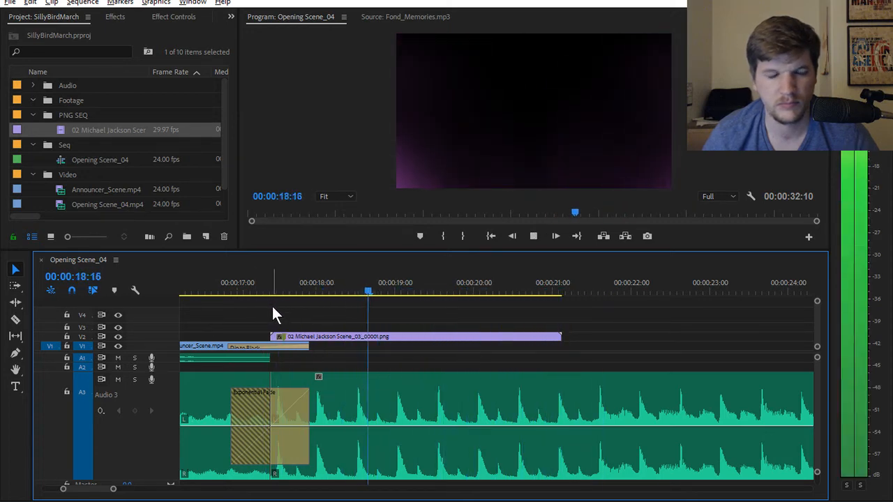
{"action": "left_click", "coordinate": [277, 290]}
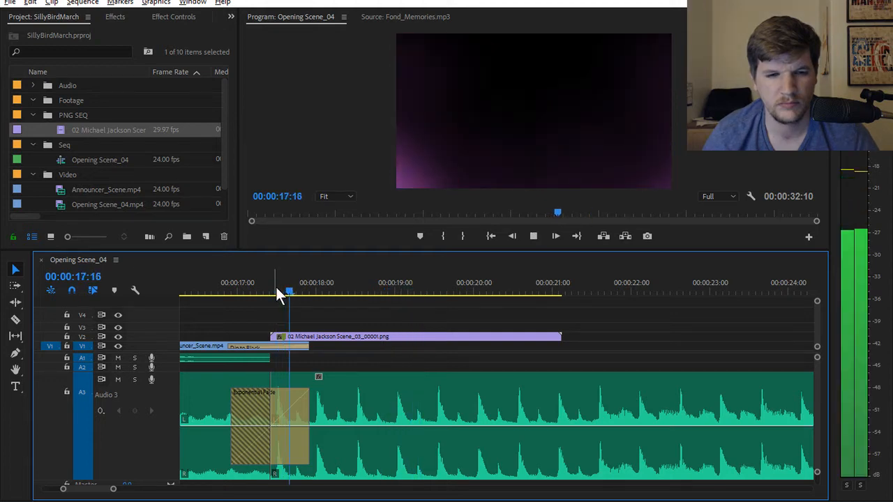
{"action": "left_click", "coordinate": [274, 290]}
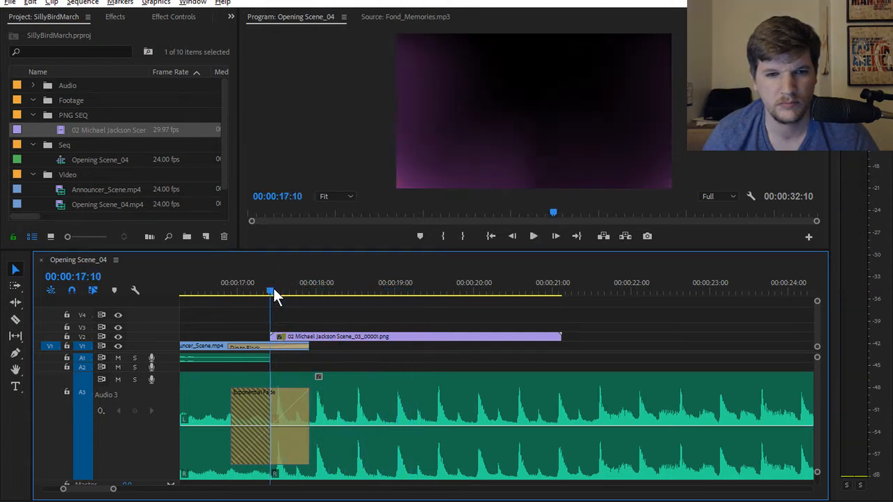
Set the V2 PNG sequence clip's speed to 95% and play it against the music
{"action": "right_click", "coordinate": [327, 338]}
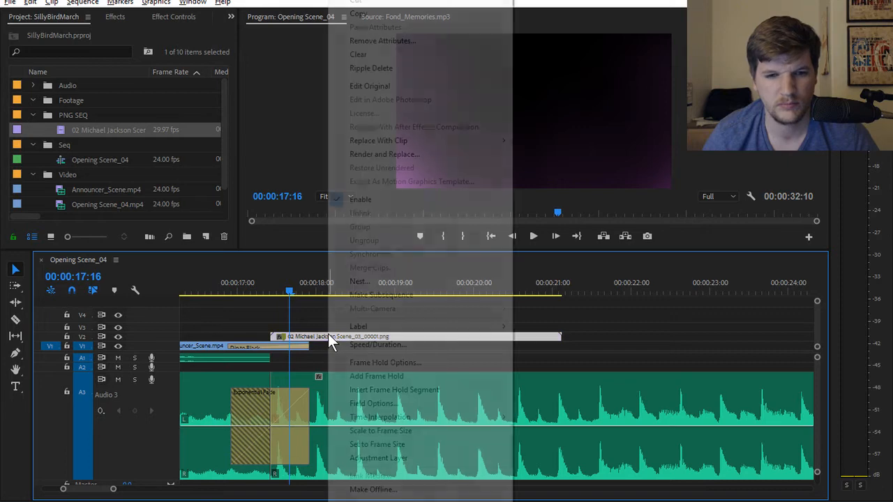
{"action": "left_click", "coordinate": [385, 343]}
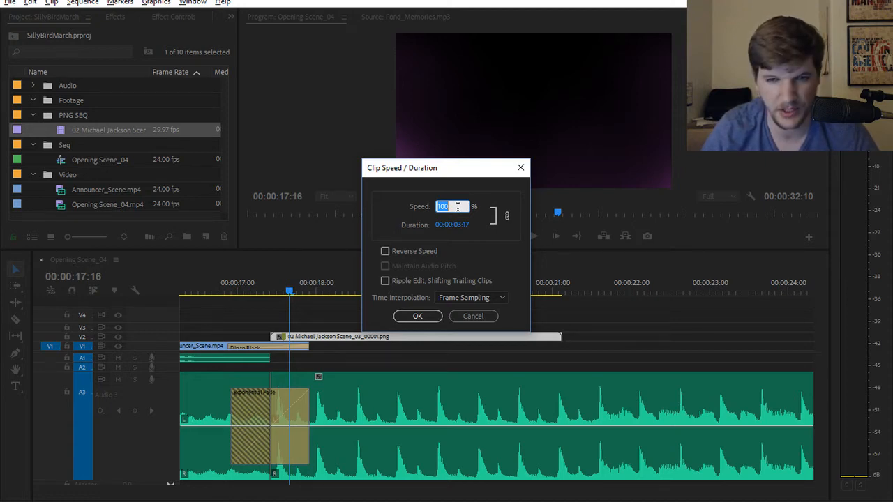
{"action": "left_click", "coordinate": [437, 313]}
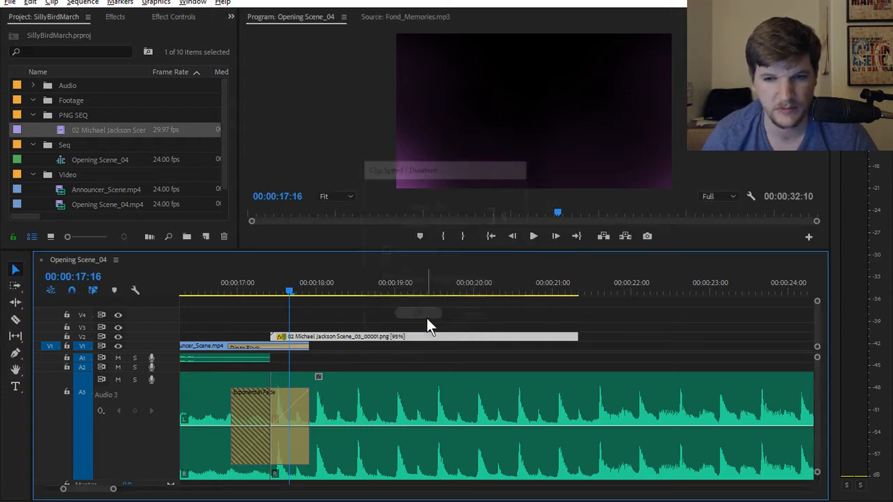
{"action": "key", "text": "space"}
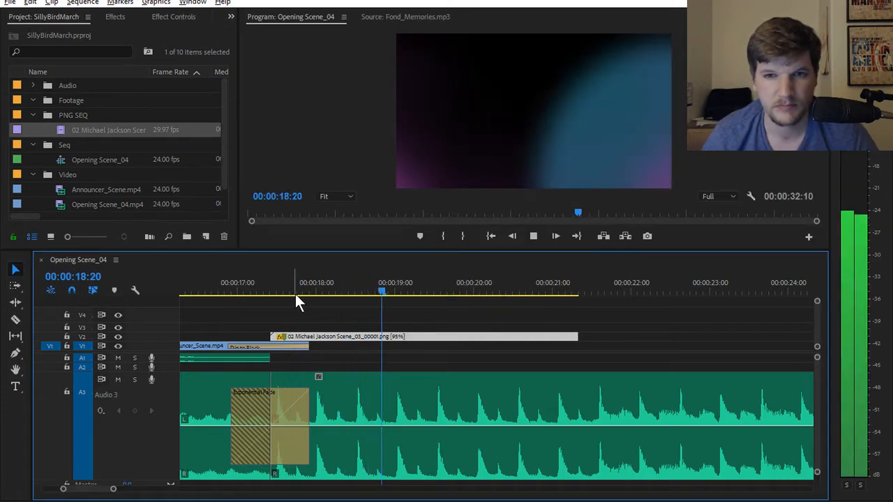
{"action": "key", "text": "space"}
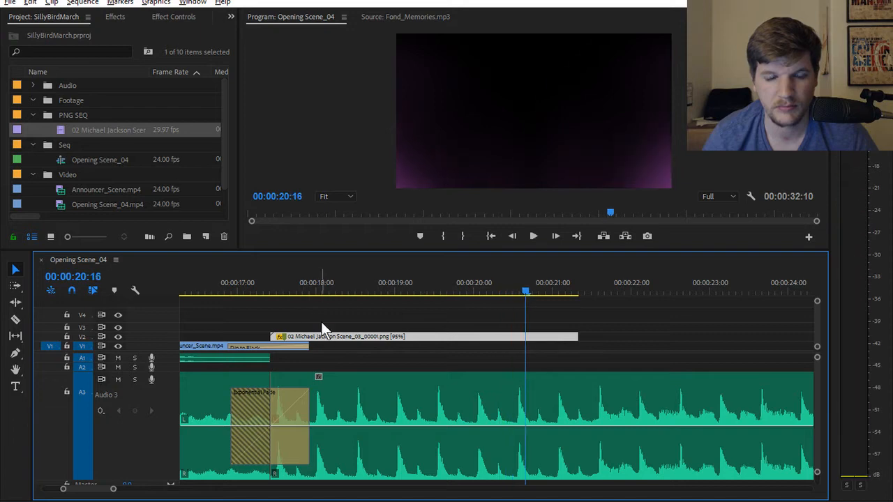
Place the playhead at the V2 PNG sequence clip's start and set the clip's speed to 80%
{"action": "right_click", "coordinate": [326, 335]}
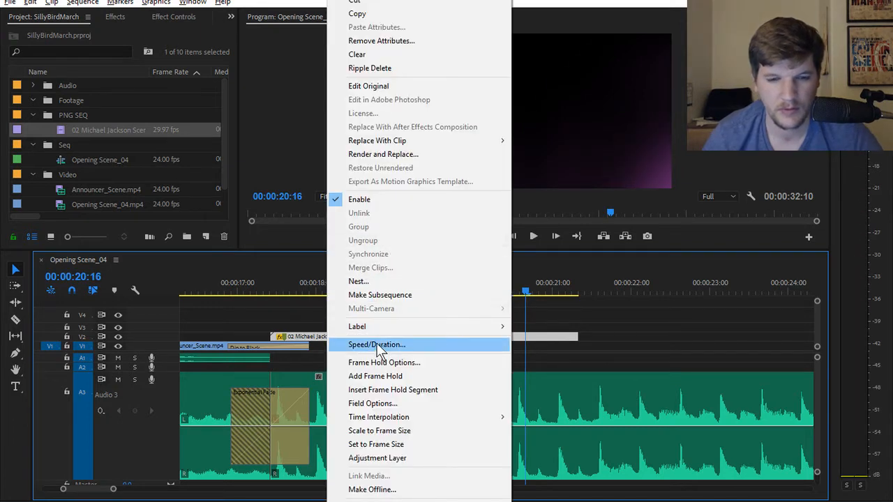
{"action": "left_click", "coordinate": [278, 296]}
{"action": "left_click_drag", "start_coordinate": [276, 295], "coordinate": [271, 292]}
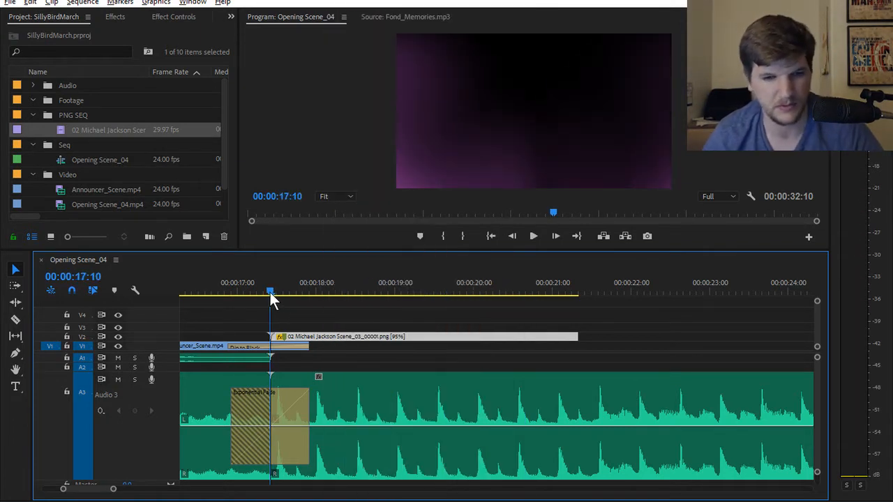
{"action": "right_click", "coordinate": [331, 339]}
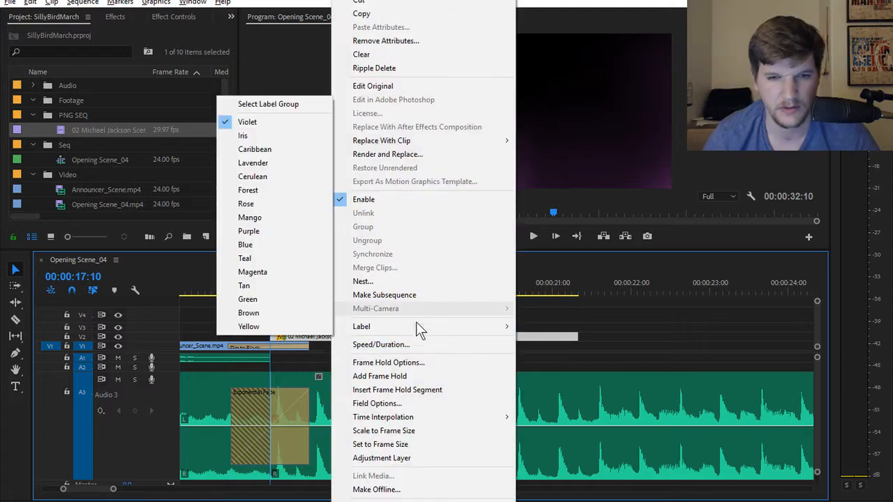
{"action": "left_click", "coordinate": [408, 345]}
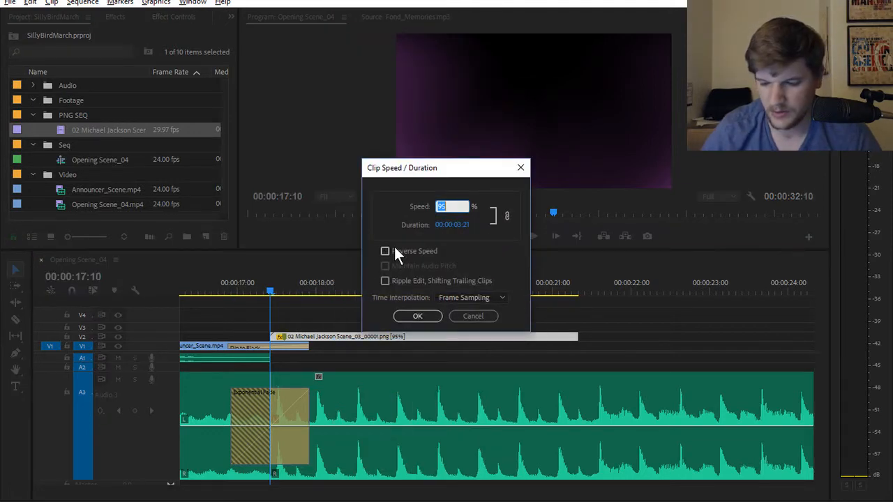
{"action": "type", "text": "80"}
{"action": "key", "text": "Return"}
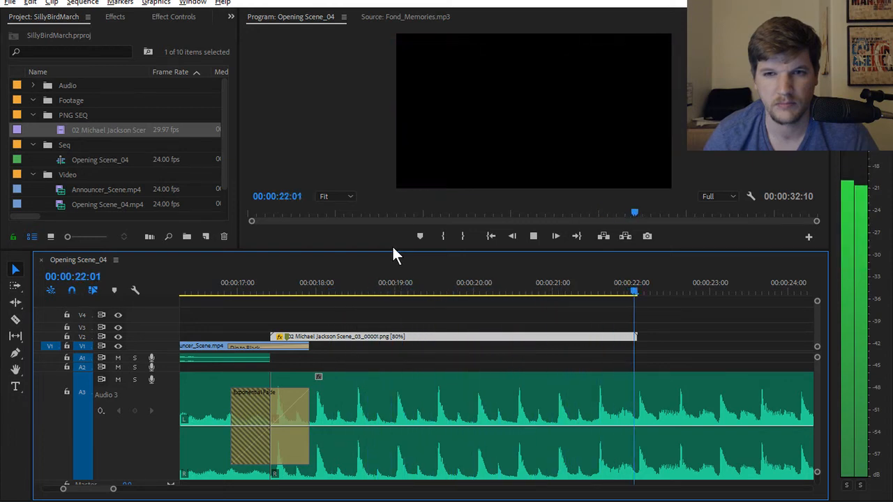
Replay the slowed PNG sequence clip from its start at 00:00:17:10 to check its lights against the beats
{"action": "left_click", "coordinate": [283, 292]}
{"action": "left_click", "coordinate": [271, 292]}
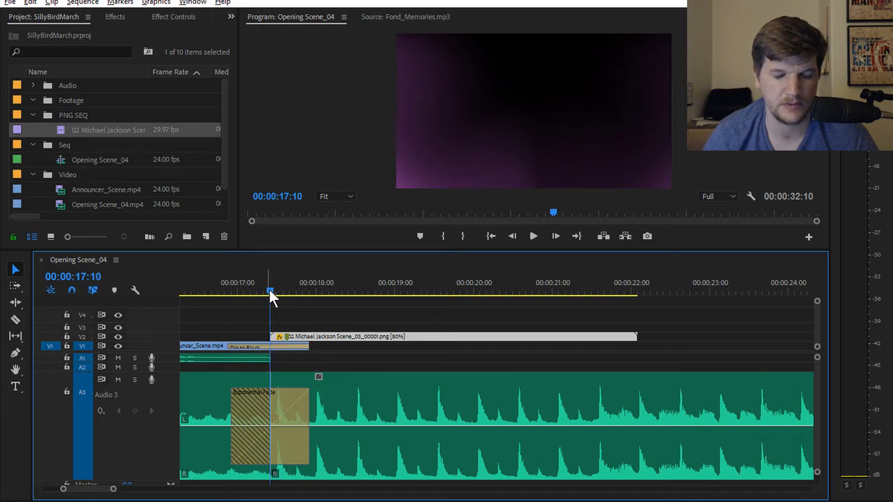
{"action": "key", "text": "space"}
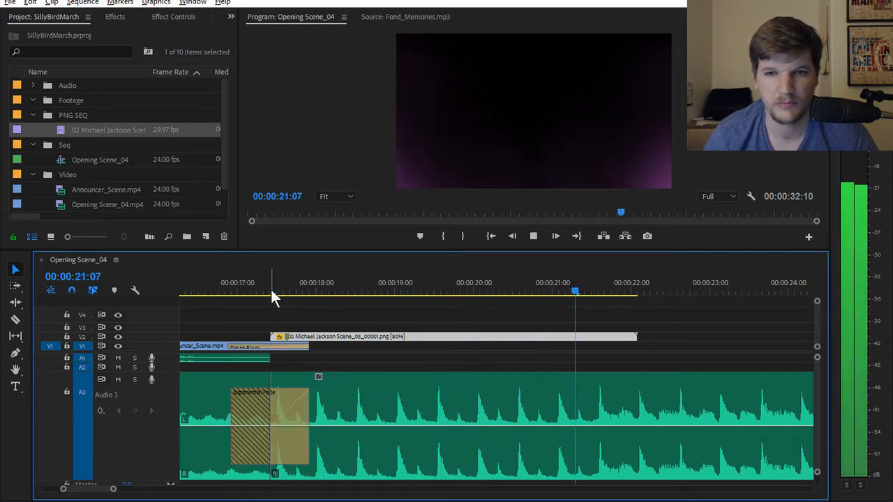
{"action": "left_click", "coordinate": [272, 293]}
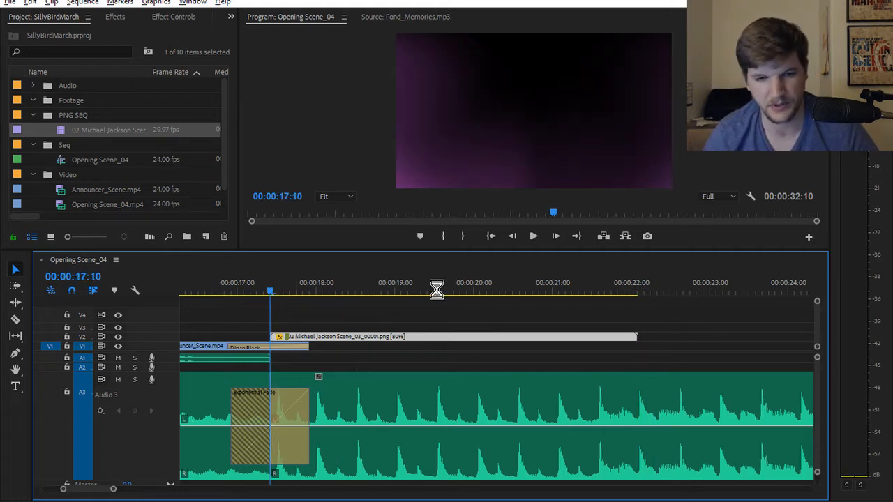
Paste two copies of the slowed PNG sequence clip back to back, starting at the end of the original
{"action": "left_click", "coordinate": [546, 290]}
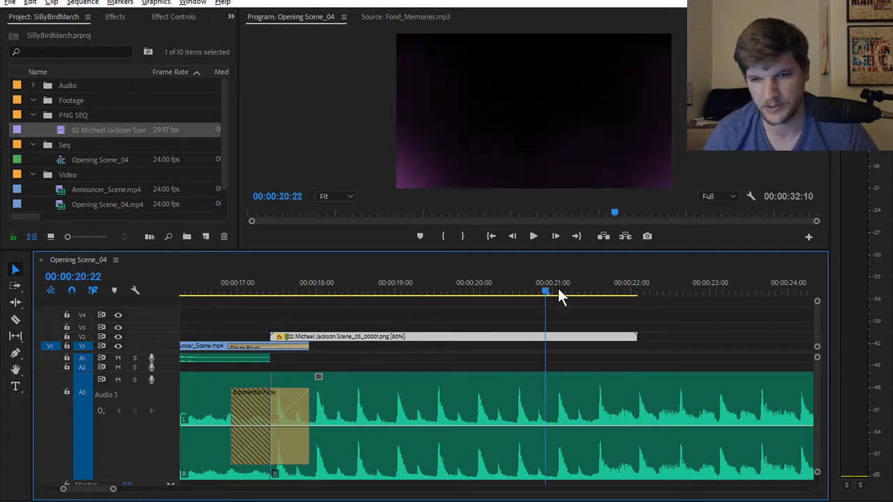
{"action": "left_click_drag", "start_coordinate": [558, 288], "coordinate": [643, 287]}
{"action": "key", "text": "ctrl+v"}
{"action": "key", "text": "ctrl+v"}
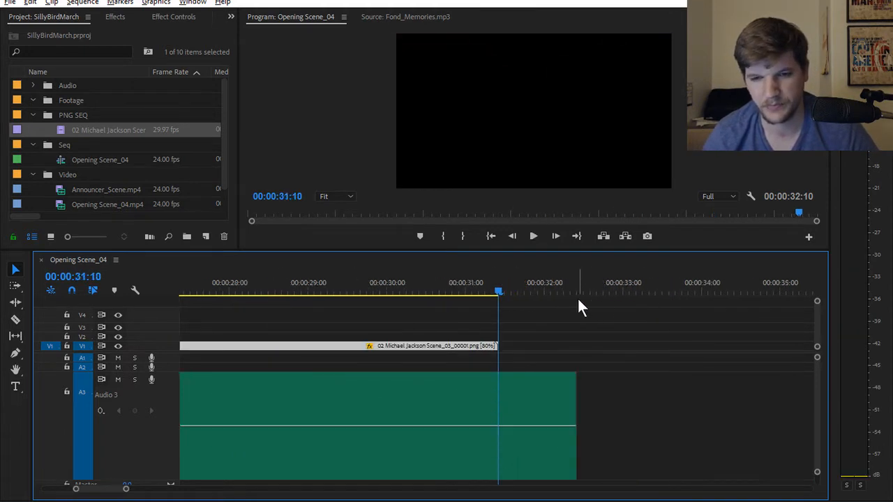
Move both pasted PNG sequence clips from V1 up to V2 at the same times, and play from 00:00:17:03
{"action": "left_click", "coordinate": [432, 291]}
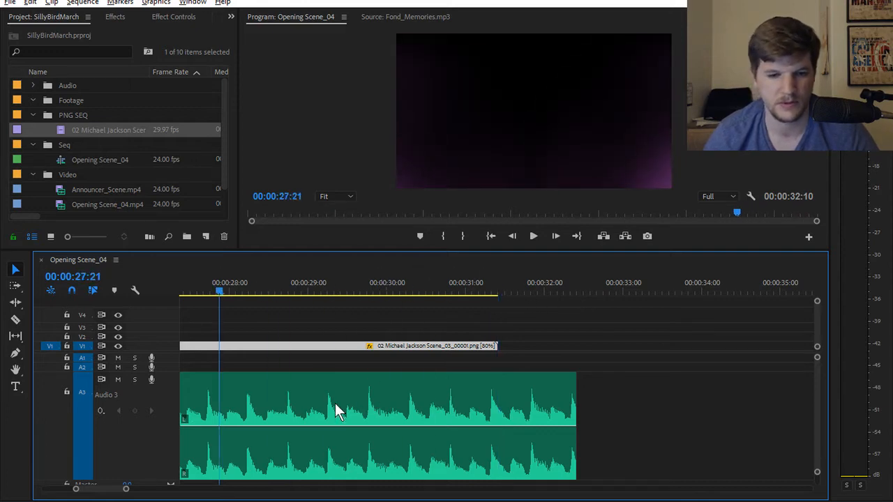
{"action": "scroll", "coordinate": [328, 407], "scroll_direction": "down", "scroll_amount": 3}
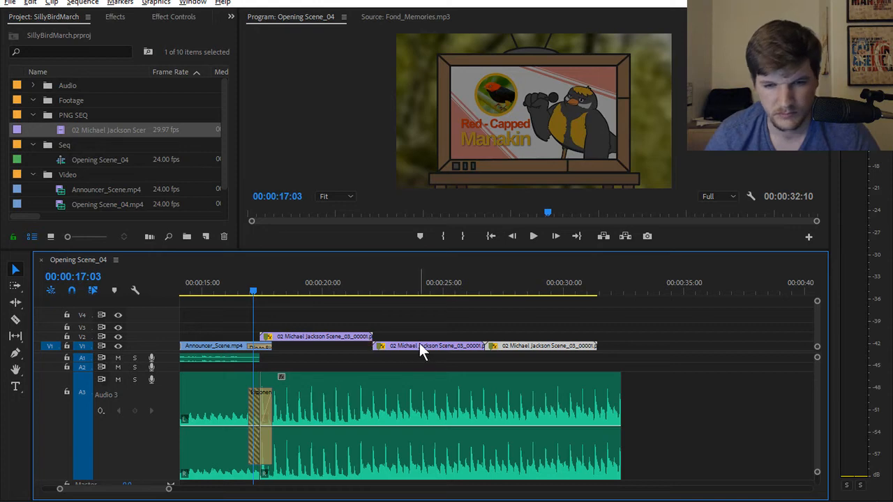
{"action": "left_click_drag", "start_coordinate": [420, 343], "coordinate": [421, 336]}
{"action": "left_click_drag", "start_coordinate": [504, 352], "coordinate": [503, 343]}
{"action": "key", "text": "space"}
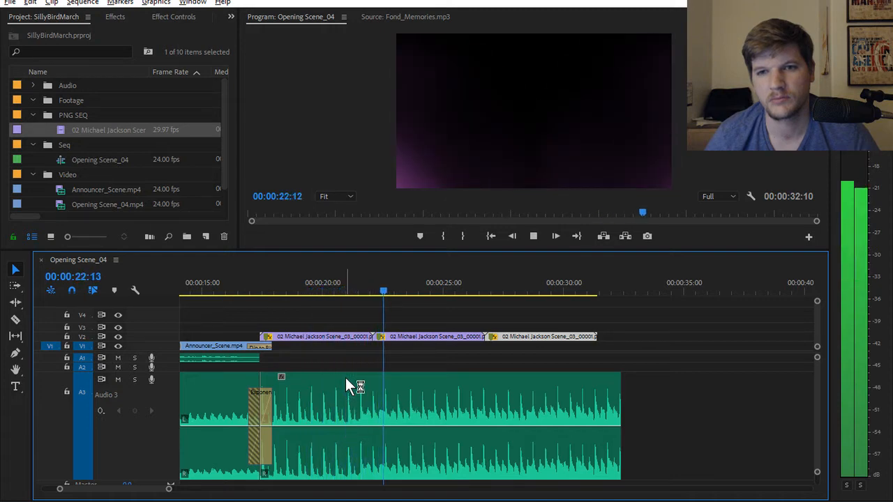
Stop playback and step through the first PNG sequence clip's opening frames from 00:00:17:10 to 00:00:17:15 to examine when its lights appear
{"action": "key", "text": "space"}
{"action": "left_click_drag", "start_coordinate": [375, 288], "coordinate": [263, 290]}
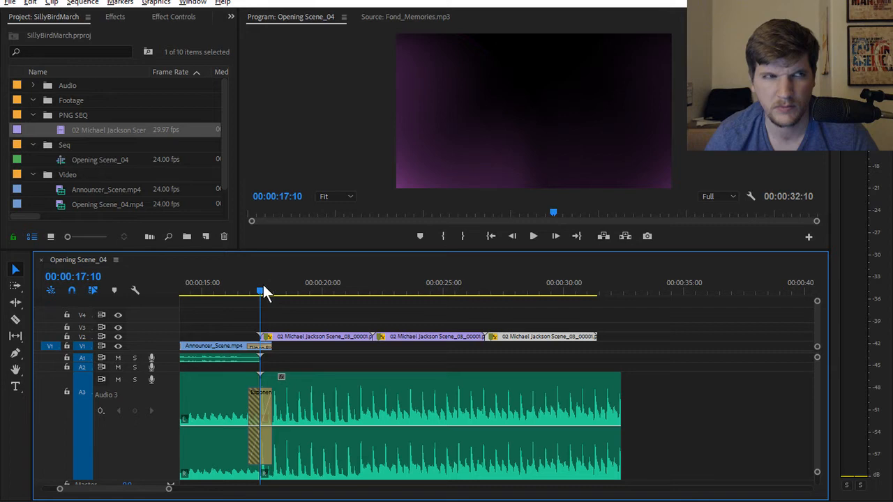
{"action": "left_click_drag", "start_coordinate": [267, 286], "coordinate": [269, 288]}
{"action": "key", "text": "Left"}
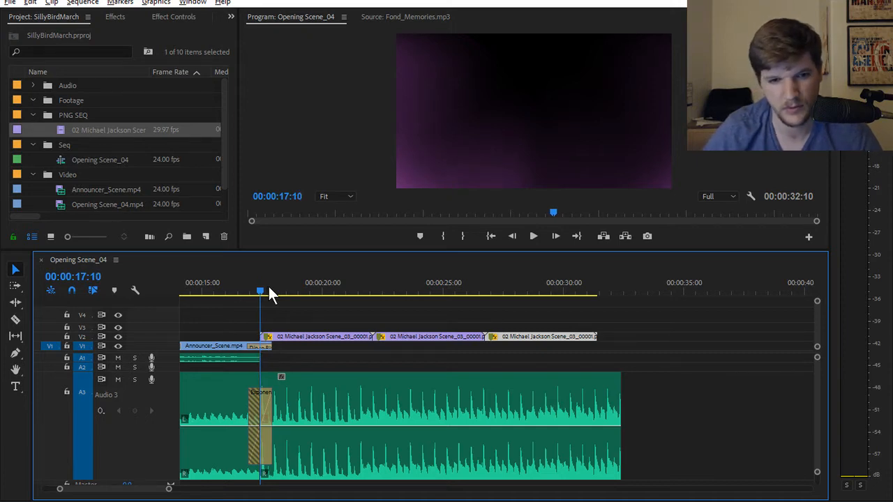
{"action": "key", "text": "Right"}
{"action": "key", "text": "Right"}
{"action": "key", "text": "Right"}
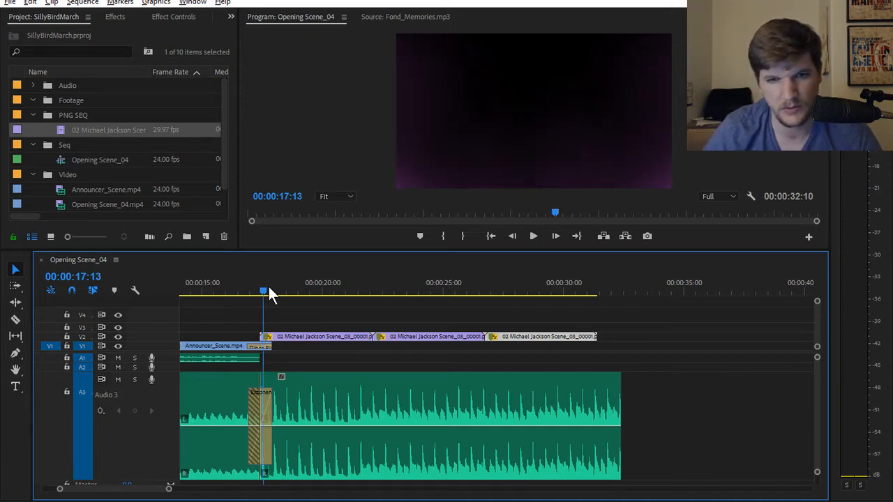
{"action": "key", "text": "Right"}
{"action": "key", "text": "Right"}
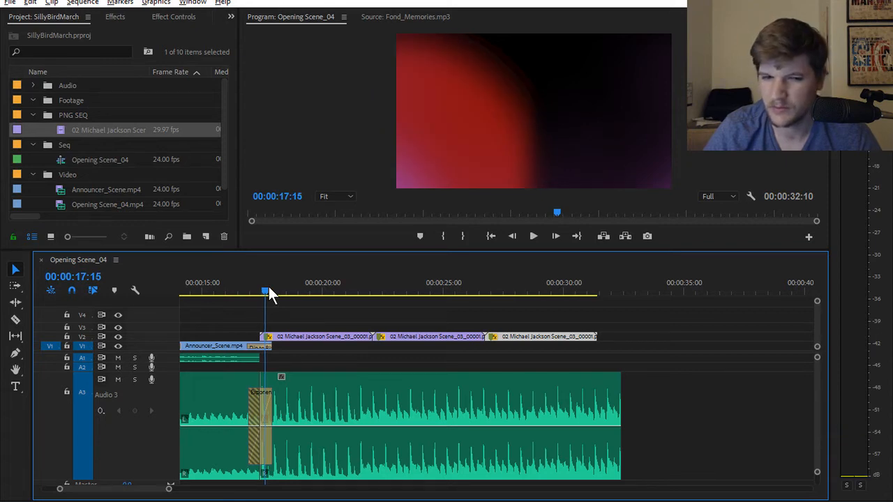
Cut the first PNG sequence clip on V2 at 00:00:21:18 and delete its remainder together with both copies after it
{"action": "left_click_drag", "start_coordinate": [344, 289], "coordinate": [372, 295]}
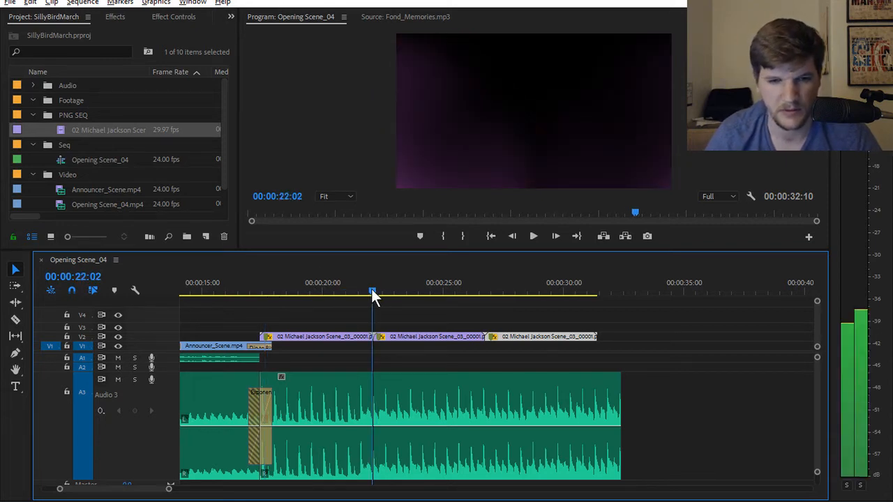
{"action": "key", "text": "Left"}
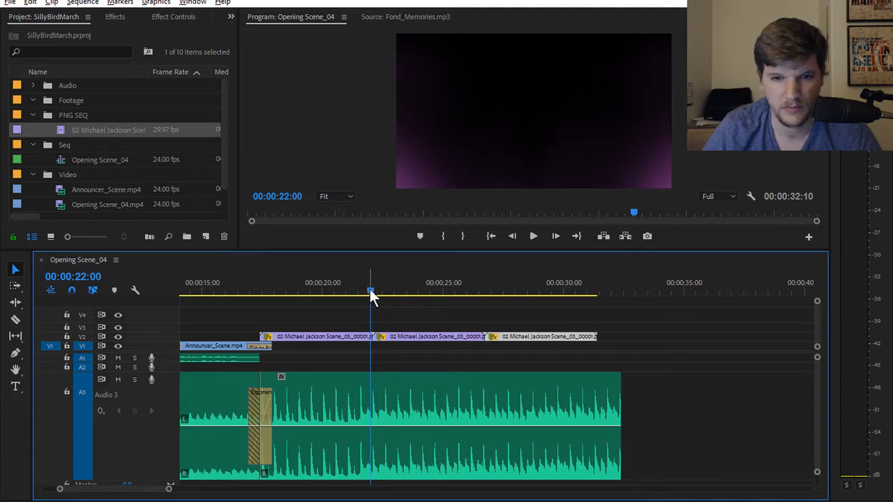
{"action": "key", "text": "Left"}
{"action": "key", "text": "Left"}
{"action": "key", "text": "Left"}
{"action": "key", "text": "Left"}
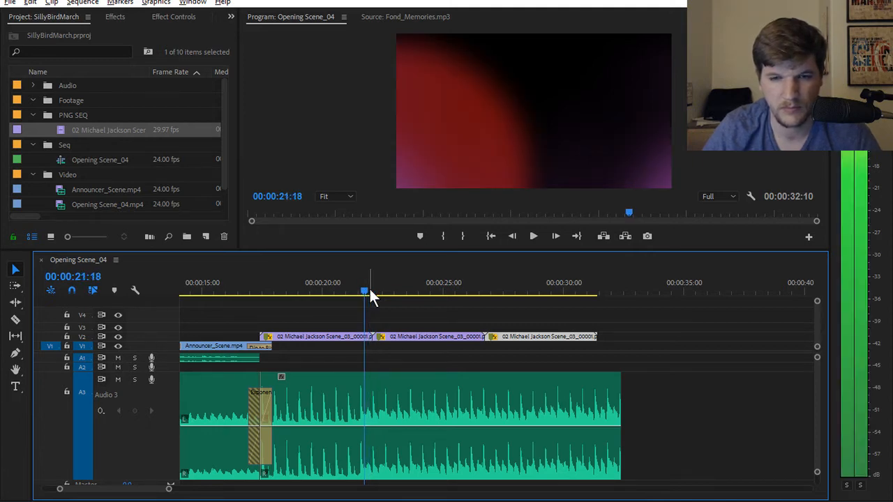
{"action": "key", "text": "Left"}
{"action": "key", "text": "Left"}
{"action": "key", "text": "Right"}
{"action": "key", "text": "Right"}
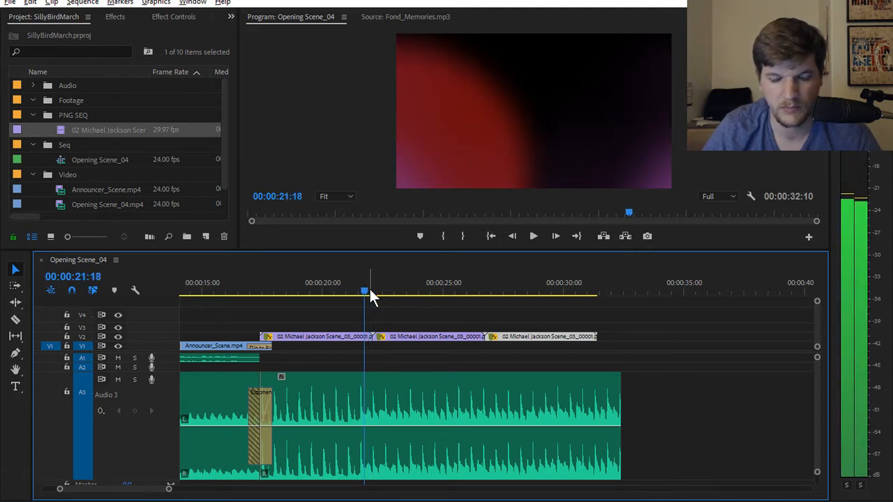
{"action": "key", "text": "c"}
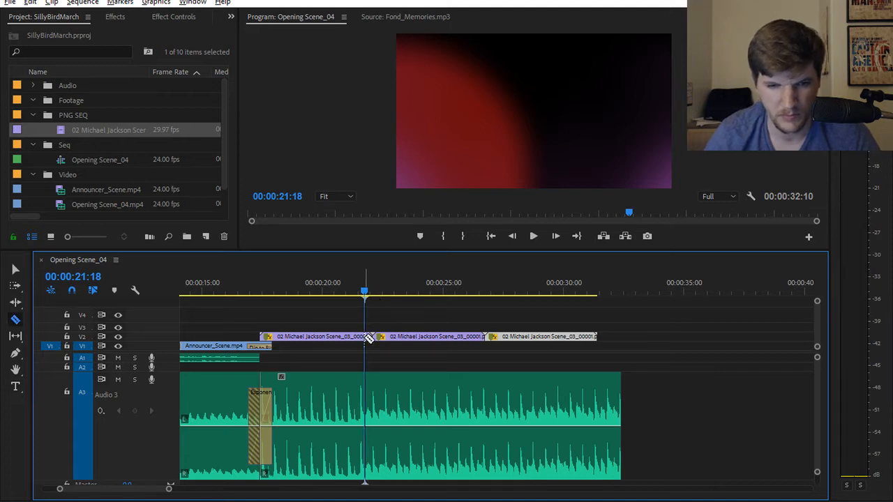
{"action": "left_click_drag", "start_coordinate": [645, 318], "coordinate": [367, 355]}
{"action": "key", "text": "Delete"}
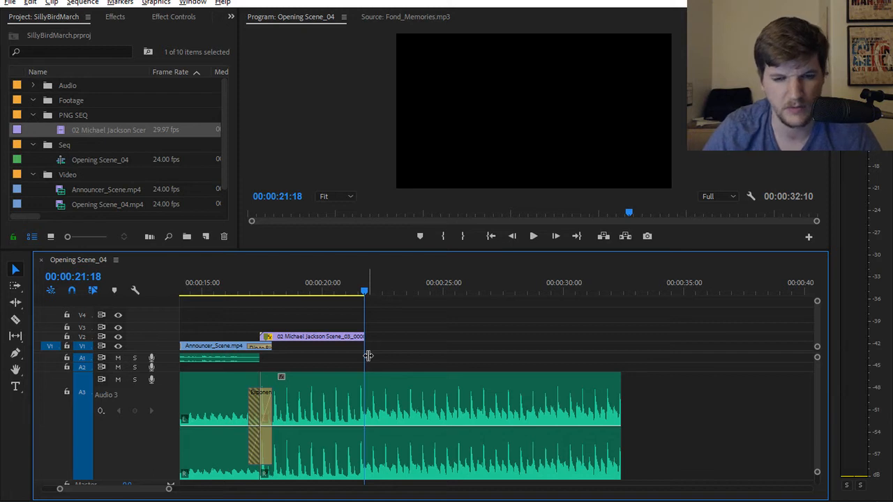
Cut the remaining PNG sequence clip at 00:00:21:11 and delete the short piece after the cut
{"action": "key", "text": "Left"}
{"action": "key", "text": "Left"}
{"action": "key", "text": "Left"}
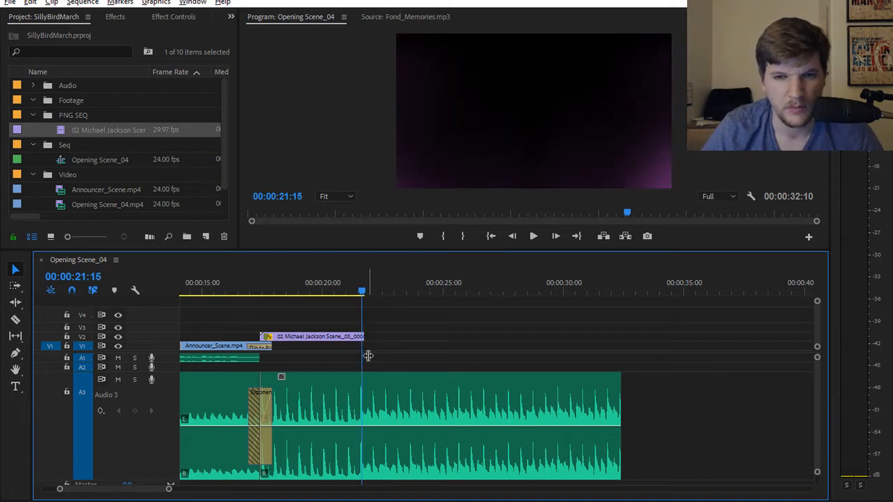
{"action": "key", "text": "Left"}
{"action": "key", "text": "Left"}
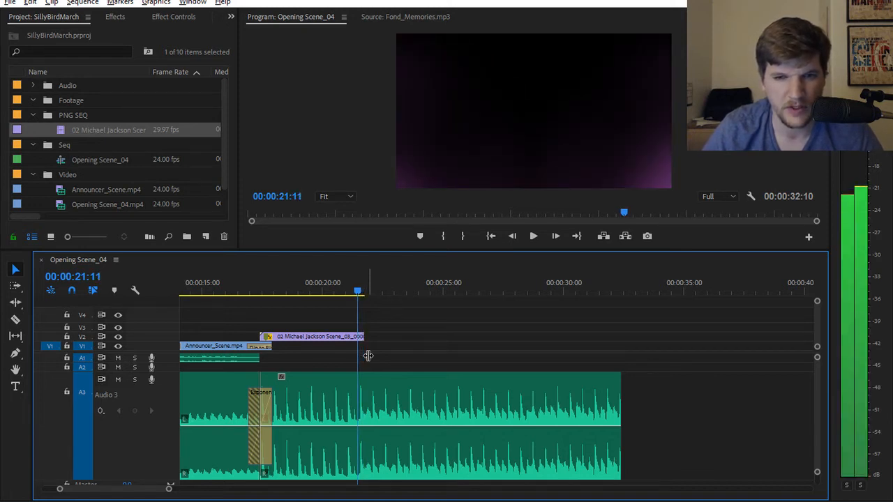
{"action": "key", "text": "v"}
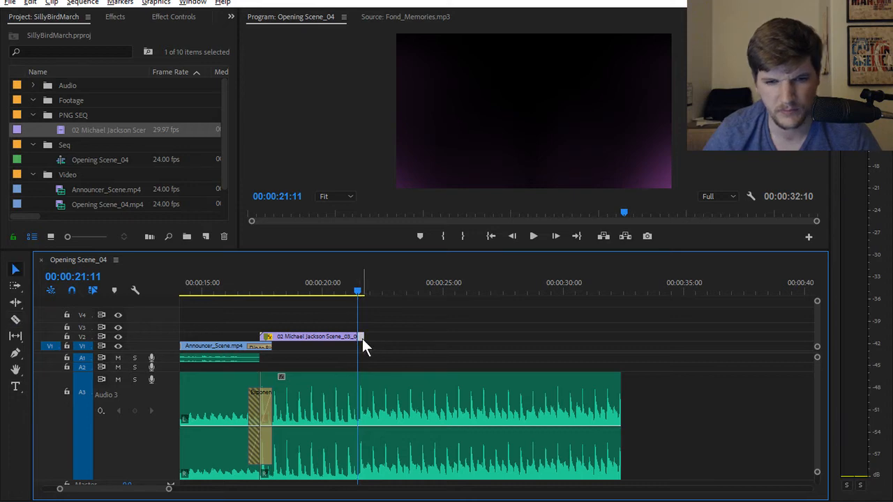
{"action": "left_click", "coordinate": [362, 338]}
{"action": "key", "text": "Delete"}
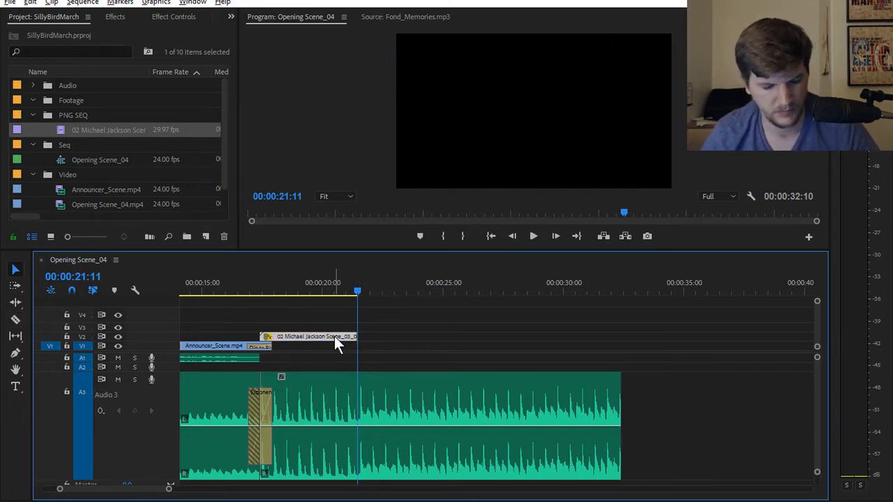
Paste a copy of the trimmed PNG sequence clip at 00:00:21:11 and move it up to V2, directly after the original
{"action": "key", "text": "Left"}
{"action": "key", "text": "Right"}
{"action": "key", "text": "Right"}
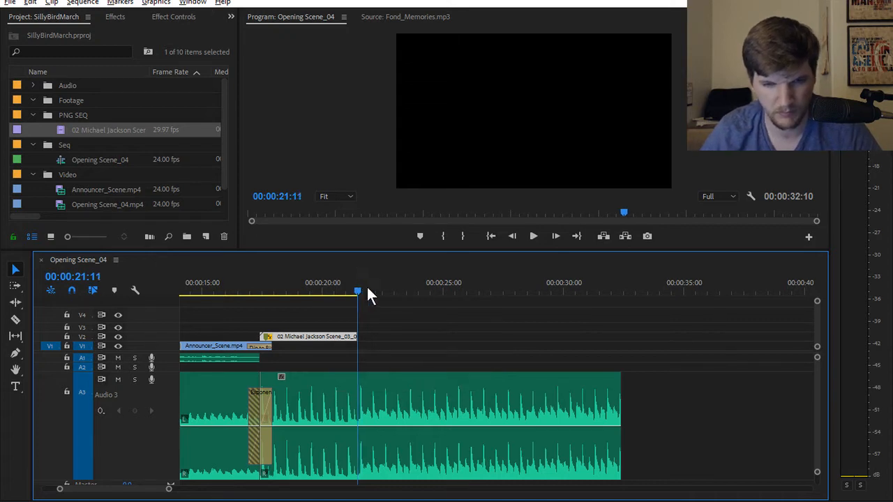
{"action": "left_click", "coordinate": [330, 333]}
{"action": "key", "text": "ctrl+c"}
{"action": "key", "text": "ctrl+v"}
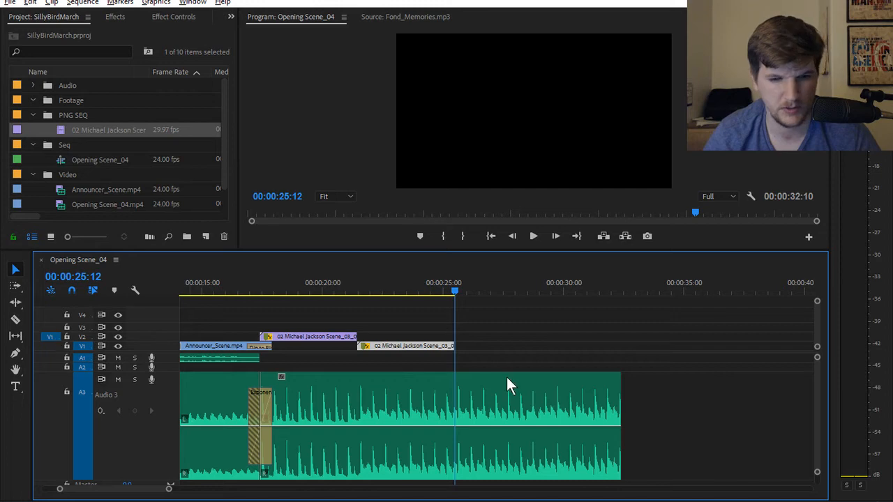
{"action": "left_click_drag", "start_coordinate": [410, 348], "coordinate": [411, 338]}
Play from 00:00:16:07 across the join of the two PNG sequence clips, and replay from just before the join
{"action": "left_click", "coordinate": [236, 286]}
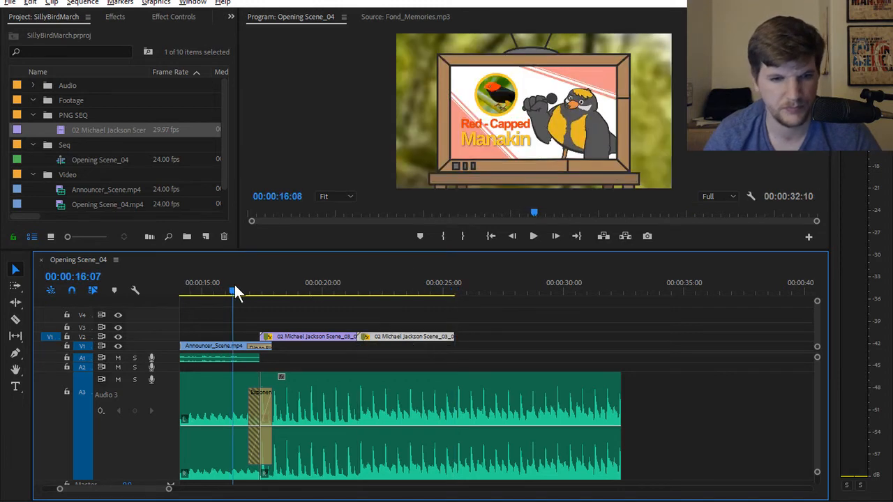
{"action": "key", "text": "space"}
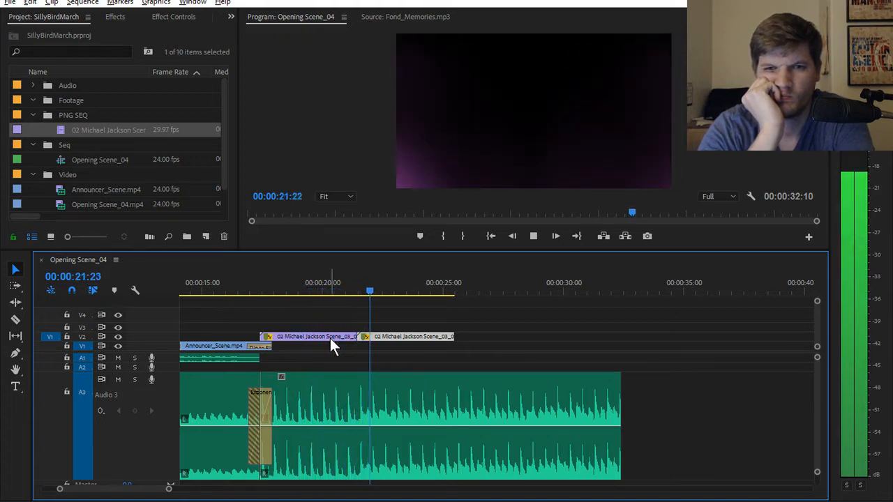
{"action": "key", "text": "space"}
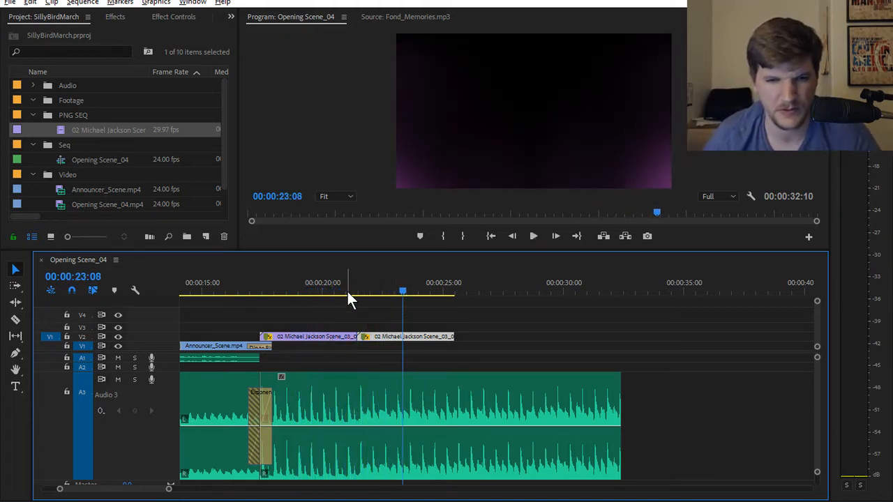
{"action": "left_click", "coordinate": [347, 292]}
{"action": "key", "text": "space"}
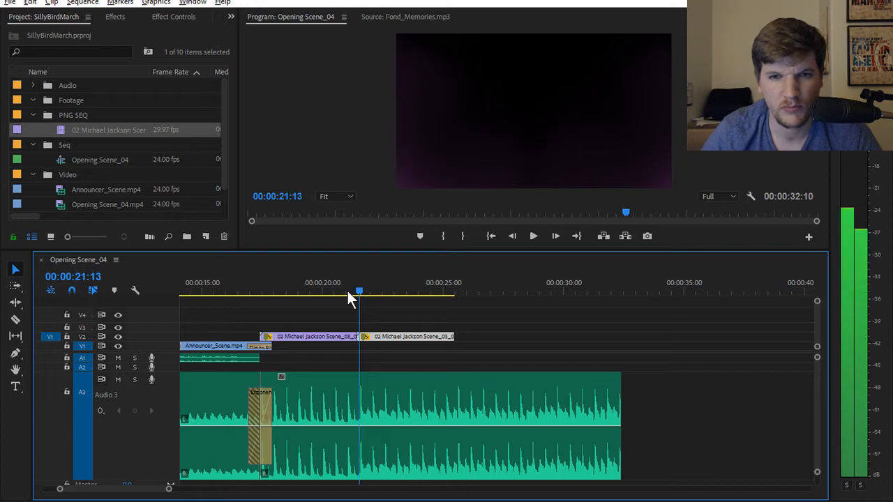
Step frame by frame around the clip join at 00:00:21:11 to examine how the lights carry over into the copy
{"action": "key", "text": "Left"}
{"action": "key", "text": "Left"}
{"action": "key", "text": "Left"}
{"action": "key", "text": "Left"}
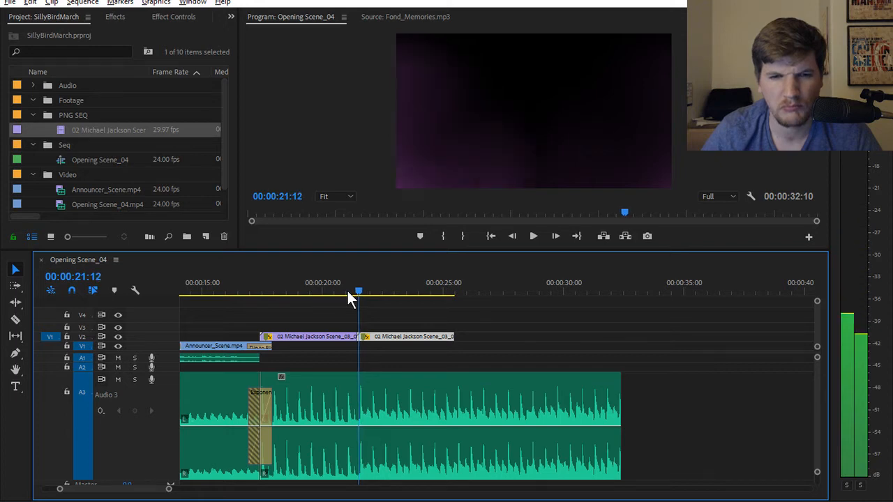
{"action": "key", "text": "Left"}
{"action": "key", "text": "Left"}
{"action": "key", "text": "Left"}
{"action": "key", "text": "Left"}
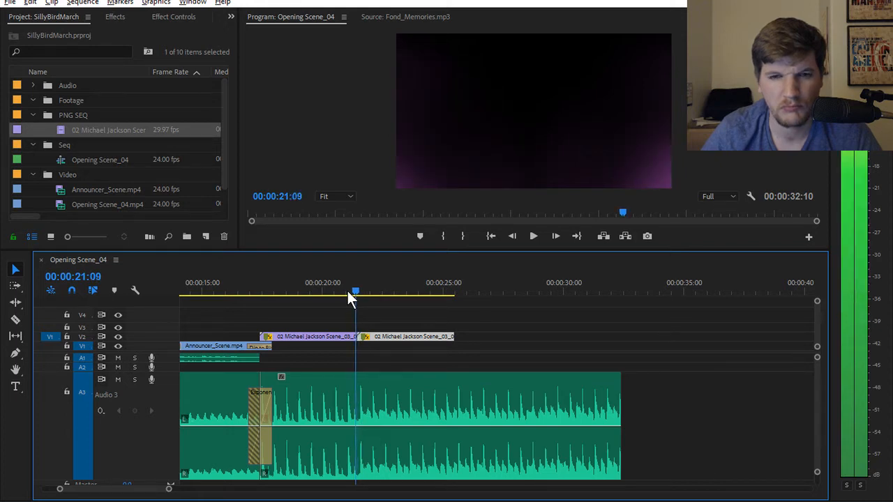
{"action": "key", "text": "Right"}
{"action": "key", "text": "Right"}
{"action": "key", "text": "Right"}
{"action": "key", "text": "Right"}
{"action": "key", "text": "Right"}
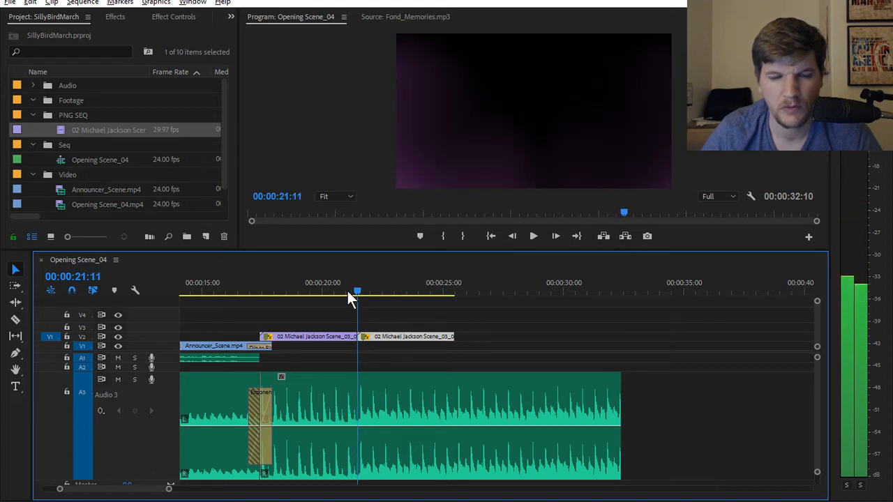
{"action": "key", "text": "Right"}
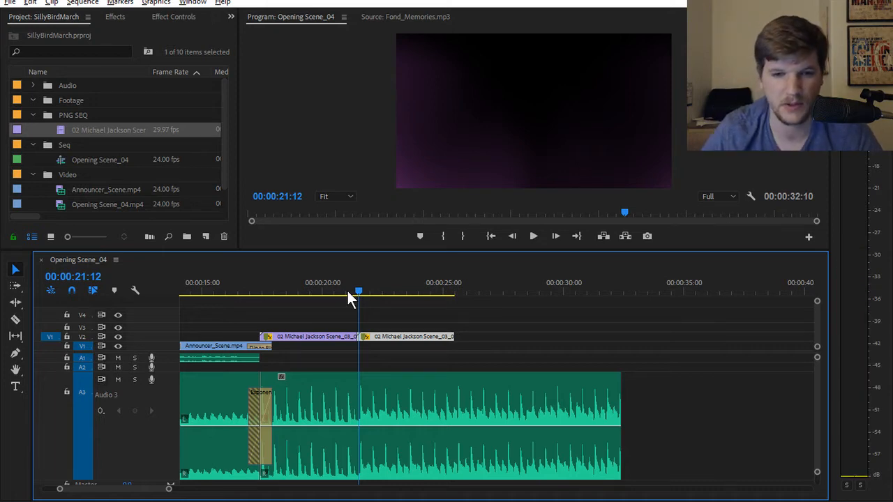
{"action": "key", "text": "Right"}
{"action": "key", "text": "Right"}
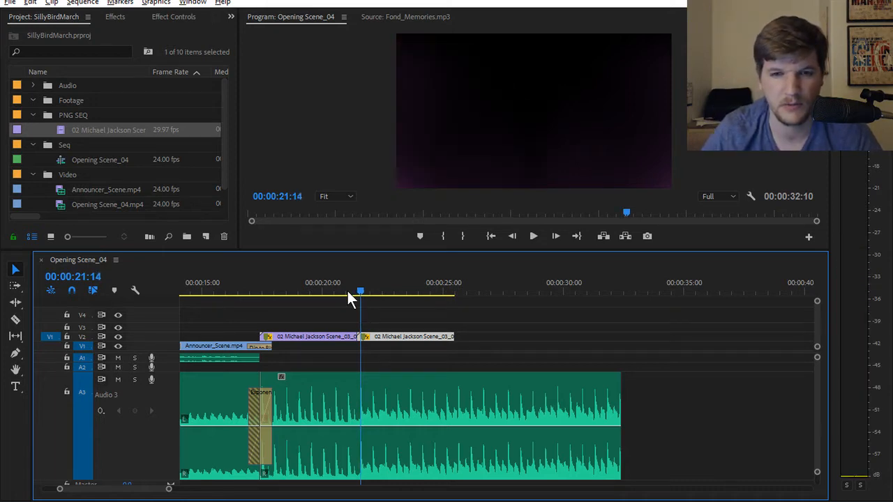
Step back through the first clip's light flashes to 00:00:20:18 and play across the join to compare their timing
{"action": "key", "text": "Left"}
{"action": "key", "text": "Left"}
{"action": "key", "text": "Left"}
{"action": "key", "text": "Left"}
{"action": "key", "text": "Left"}
{"action": "key", "text": "Left"}
{"action": "key", "text": "Left"}
{"action": "key", "text": "Left"}
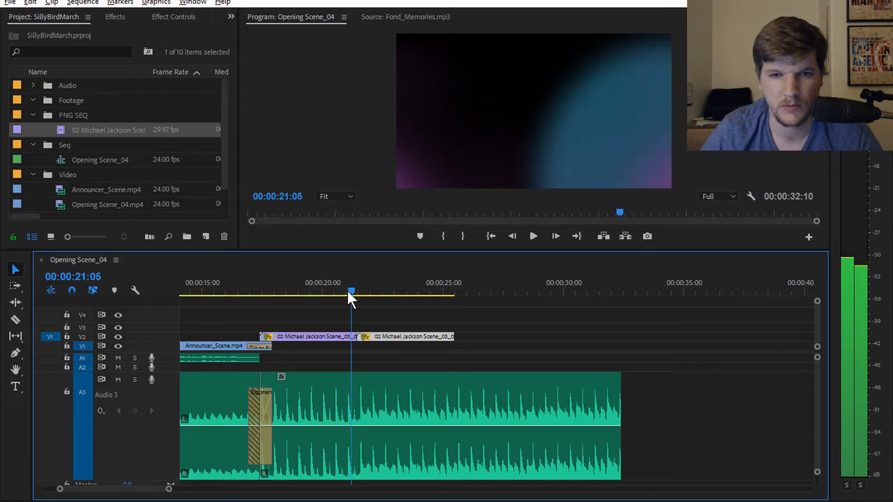
{"action": "key", "text": "Left"}
{"action": "key", "text": "Left"}
{"action": "key", "text": "Left"}
{"action": "key", "text": "Left"}
{"action": "key", "text": "Left"}
{"action": "key", "text": "Left"}
{"action": "key", "text": "Left"}
{"action": "key", "text": "Left"}
{"action": "key", "text": "Left"}
{"action": "key", "text": "Left"}
{"action": "key", "text": "Left"}
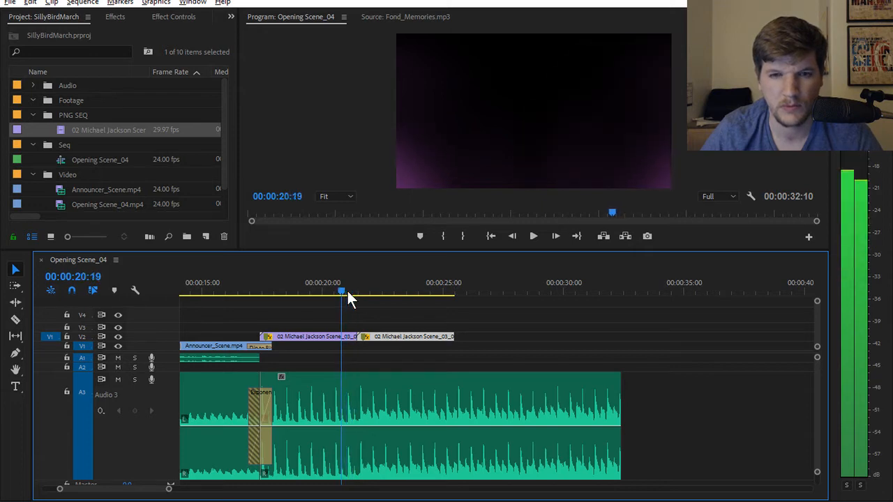
{"action": "key", "text": "Left"}
{"action": "key", "text": "Left"}
{"action": "key", "text": "Left"}
{"action": "key", "text": "Right"}
{"action": "key", "text": "Right"}
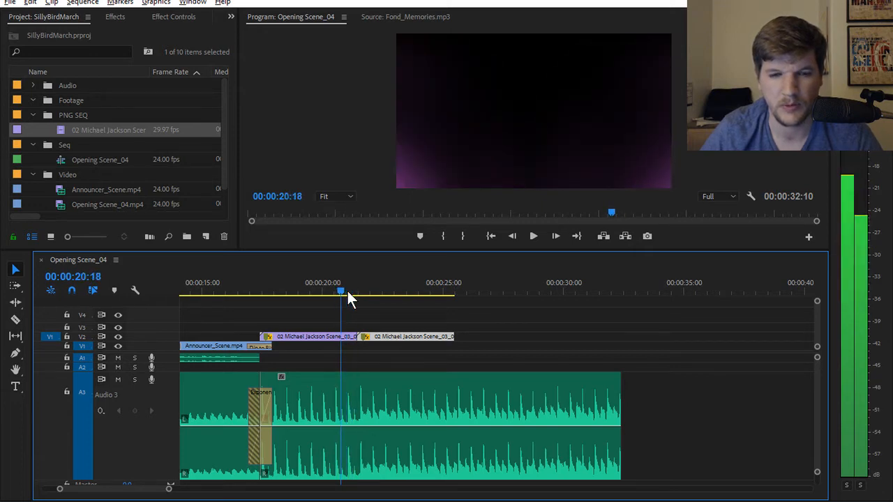
{"action": "key", "text": "space"}
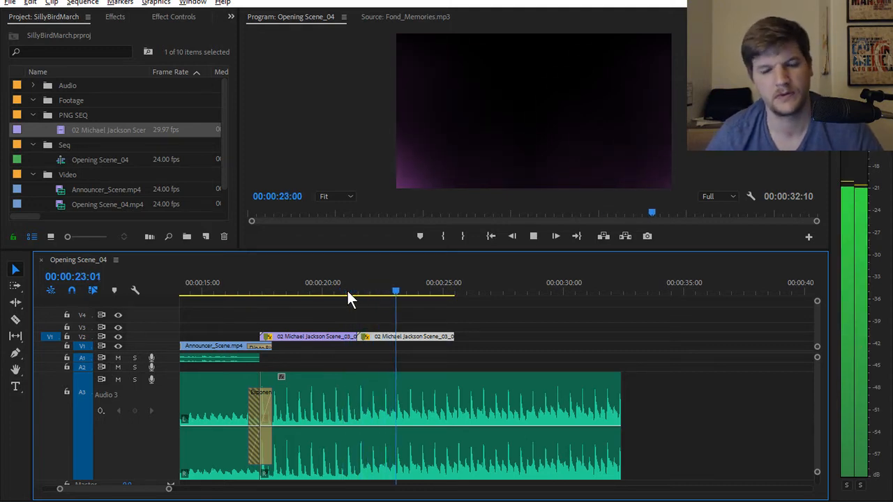
Cut the first PNG sequence clip at 00:00:17:13 and delete the short piece before the cut
{"action": "left_click", "coordinate": [261, 291]}
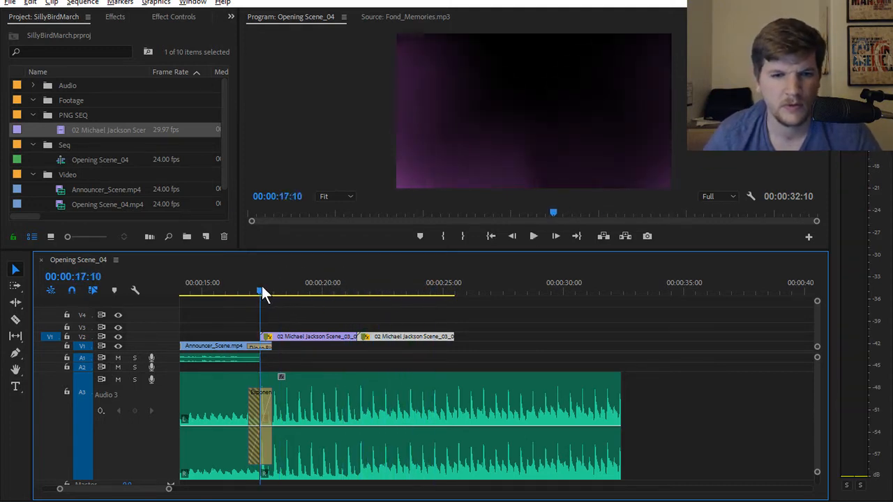
{"action": "mouse_move", "coordinate": [262, 289]}
{"action": "left_mouse_down"}
{"action": "mouse_move", "coordinate": [326, 289]}
{"action": "mouse_move", "coordinate": [251, 291]}
{"action": "mouse_move", "coordinate": [265, 291]}
{"action": "left_mouse_up"}
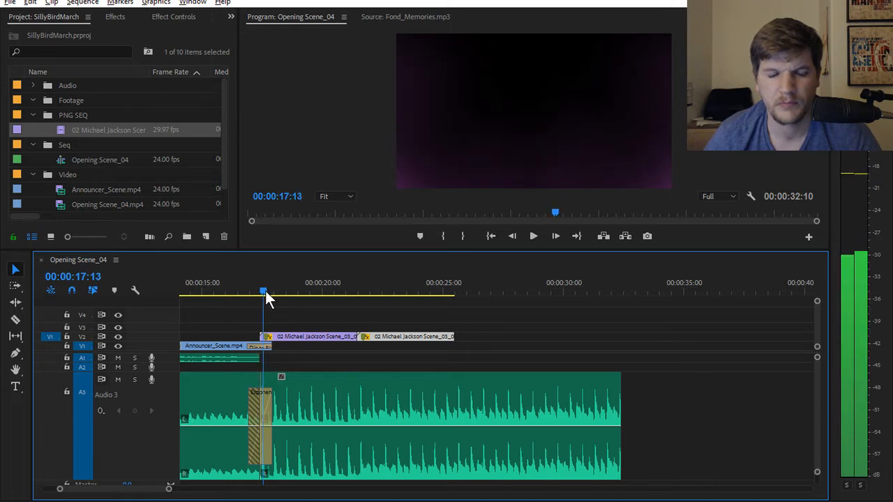
{"action": "key", "text": "c"}
{"action": "left_click", "coordinate": [263, 339]}
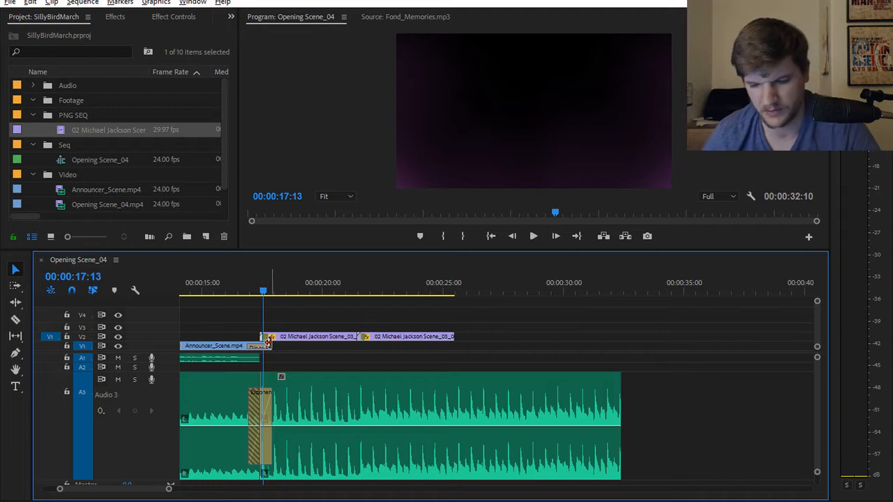
Play the music and lights from before the trimmed first clip, and return the playhead to 00:00:17:13
{"action": "key", "text": "space"}
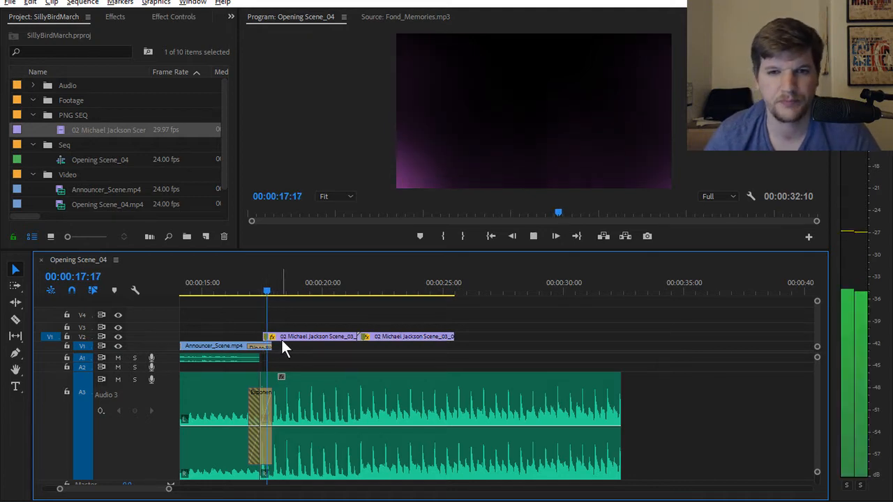
{"action": "left_click", "coordinate": [232, 290]}
{"action": "key", "text": "space"}
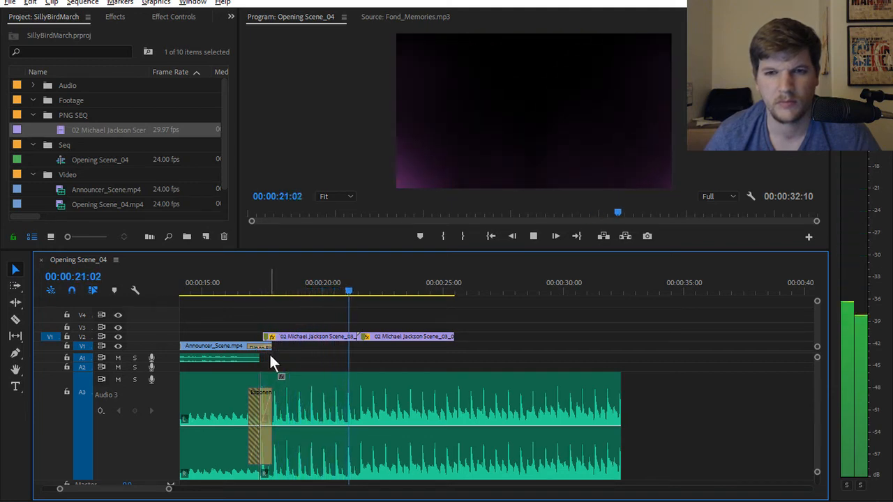
{"action": "left_click_drag", "start_coordinate": [265, 291], "coordinate": [266, 291]}
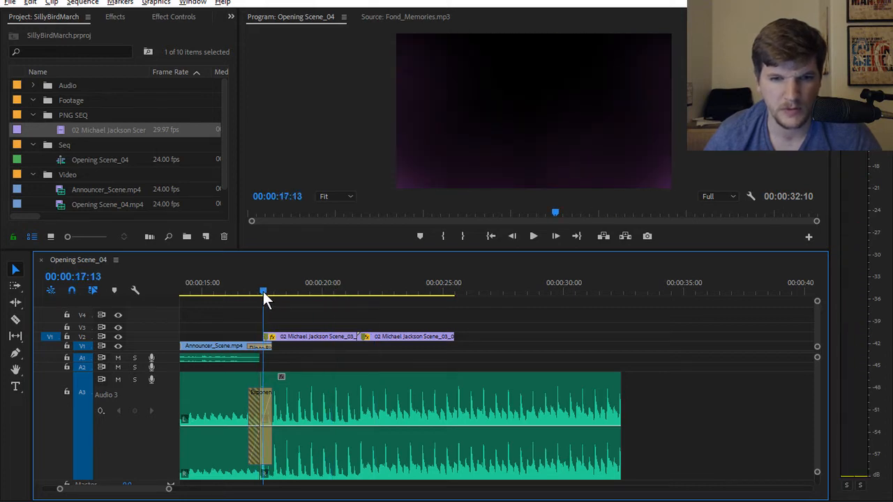
Cut the first PNG sequence clip at 00:00:20:14, just before the red light flash, and delete everything after the cut on V2
{"action": "key", "text": "Left"}
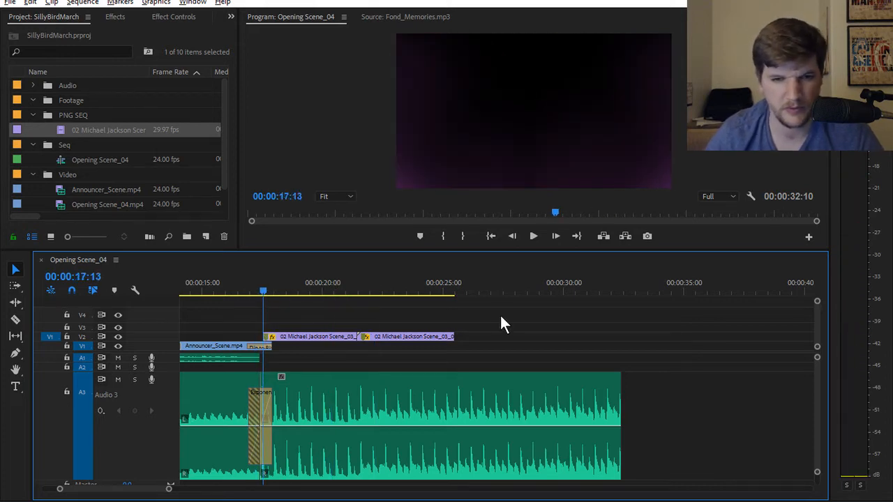
{"action": "mouse_move", "coordinate": [337, 288]}
{"action": "left_mouse_down"}
{"action": "mouse_move", "coordinate": [349, 293]}
{"action": "mouse_move", "coordinate": [341, 291]}
{"action": "left_mouse_up"}
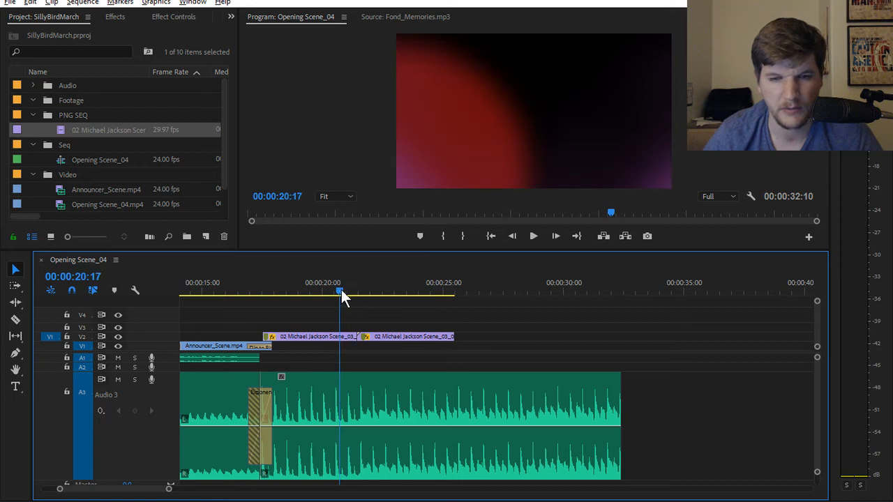
{"action": "key", "text": "Left"}
{"action": "key", "text": "Left"}
{"action": "key", "text": "Left"}
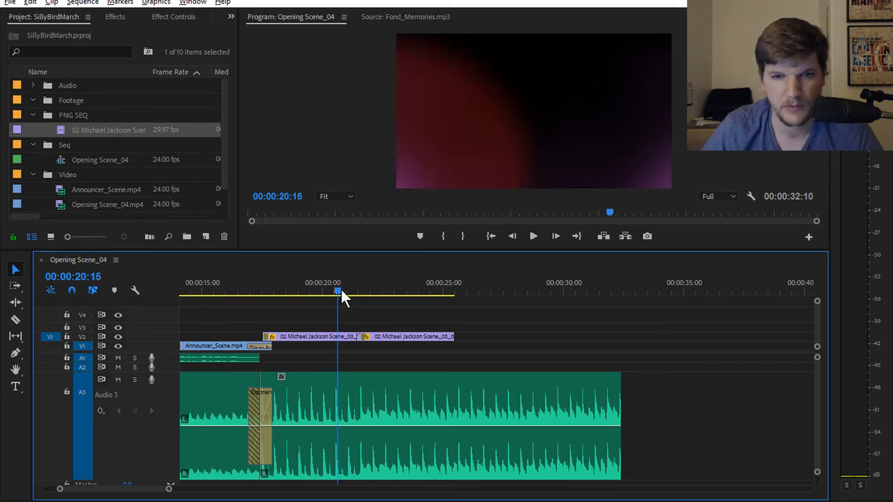
{"action": "key", "text": "Right"}
{"action": "key", "text": "Left"}
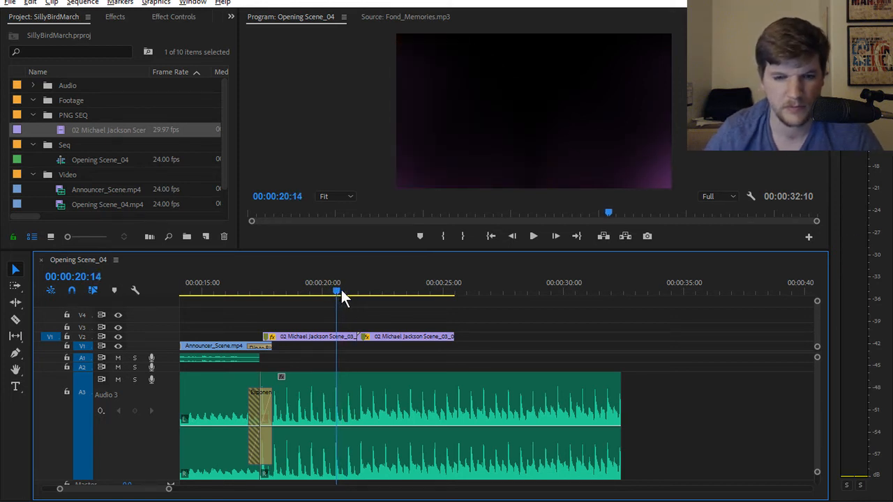
{"action": "key", "text": "c"}
{"action": "left_click", "coordinate": [337, 336]}
{"action": "key", "text": "v"}
{"action": "left_click", "coordinate": [348, 338]}
{"action": "key", "text": "Delete"}
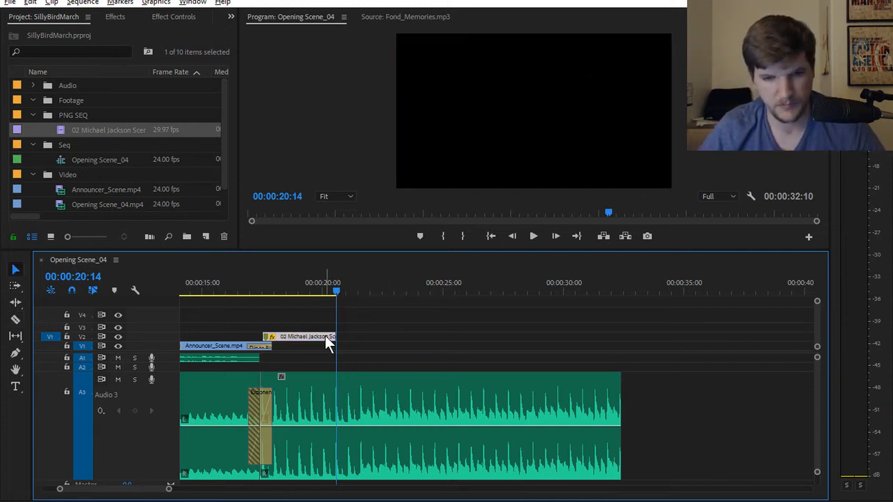
Paste a copy of the trimmed PNG sequence clip at 00:00:20:14 and place it on V2 directly after the first clip
{"action": "key", "text": "ctrl+v"}
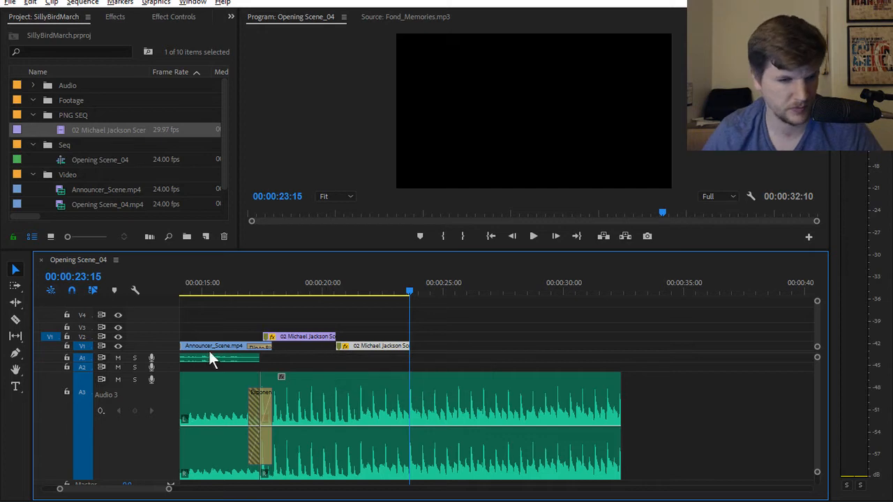
{"action": "left_click", "coordinate": [83, 337]}
{"action": "left_click_drag", "start_coordinate": [377, 347], "coordinate": [377, 338]}
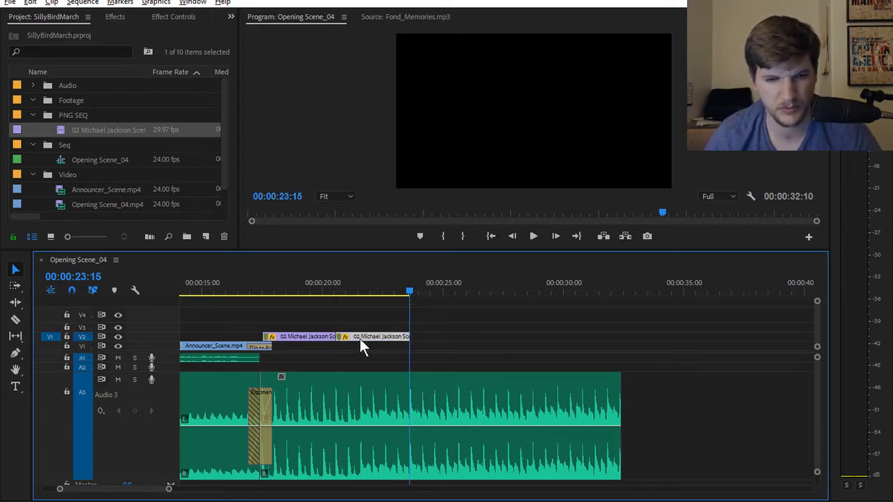
Play from just before the first PNG sequence clip across the new join to check the light timing
{"action": "left_click", "coordinate": [253, 291]}
{"action": "key", "text": "space"}
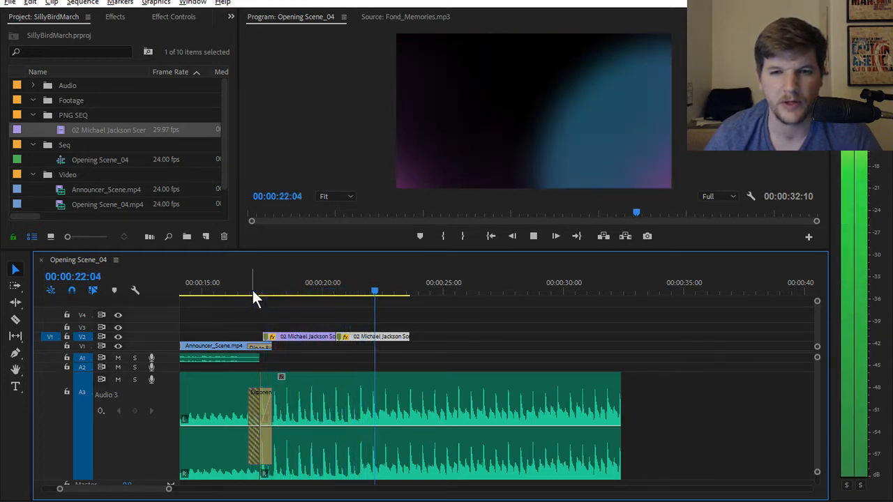
{"action": "key", "text": "space"}
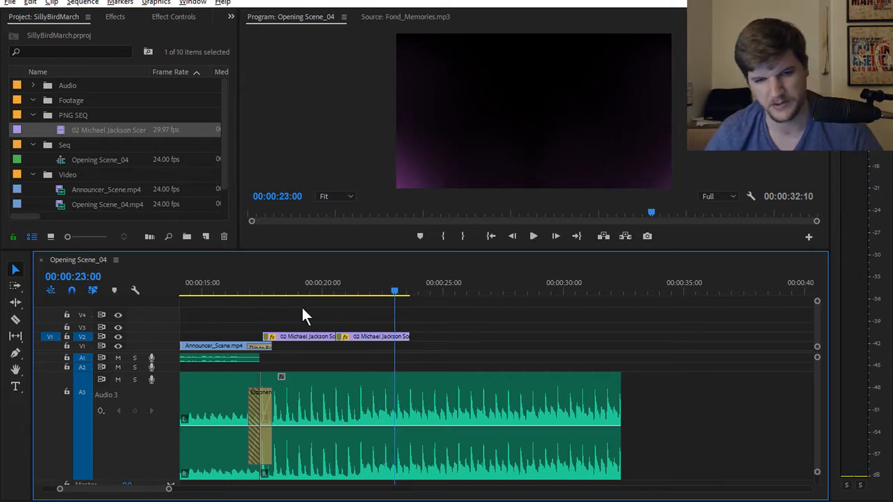
Copy the two trimmed PNG sequence clips together and paste them twice on V2, starting at 00:00:23:15
{"action": "left_click_drag", "start_coordinate": [301, 314], "coordinate": [359, 331]}
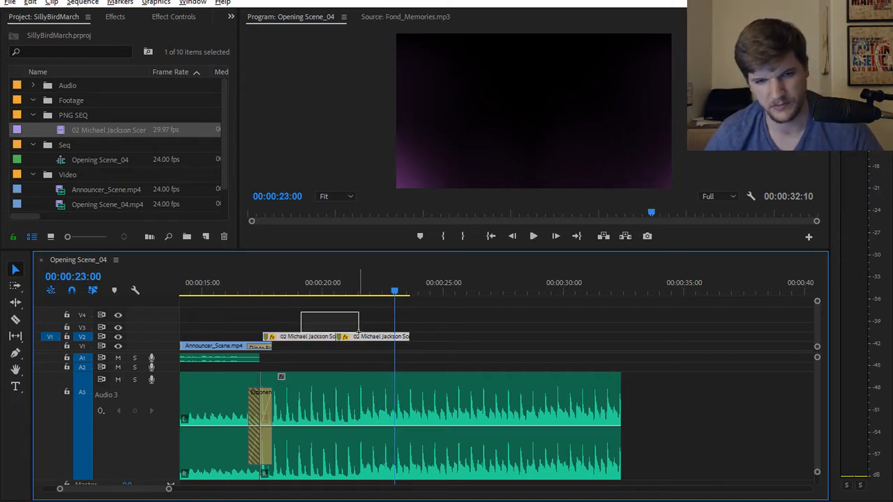
{"action": "left_click", "coordinate": [410, 286]}
{"action": "key", "text": "ctrl+v"}
{"action": "key", "text": "ctrl+v"}
Play the repeated light clips against the music from 00:00:18:05, and play them again from the music's start
{"action": "left_click", "coordinate": [280, 288]}
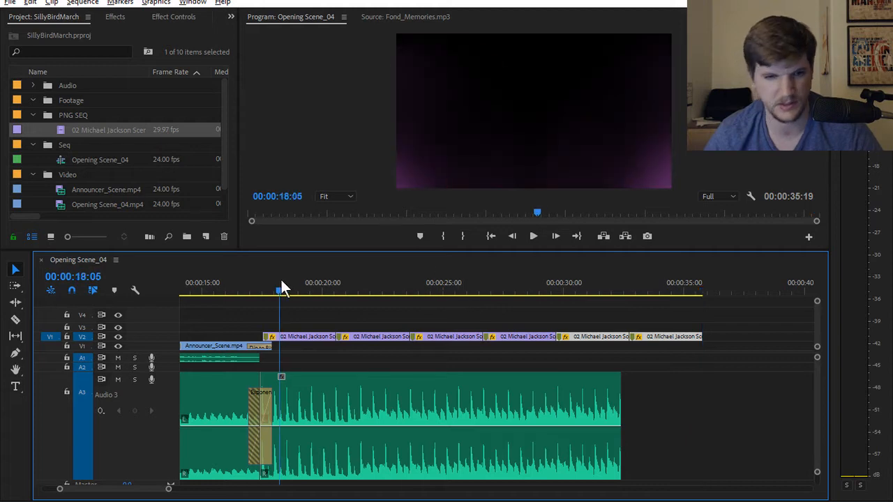
{"action": "key", "text": "space"}
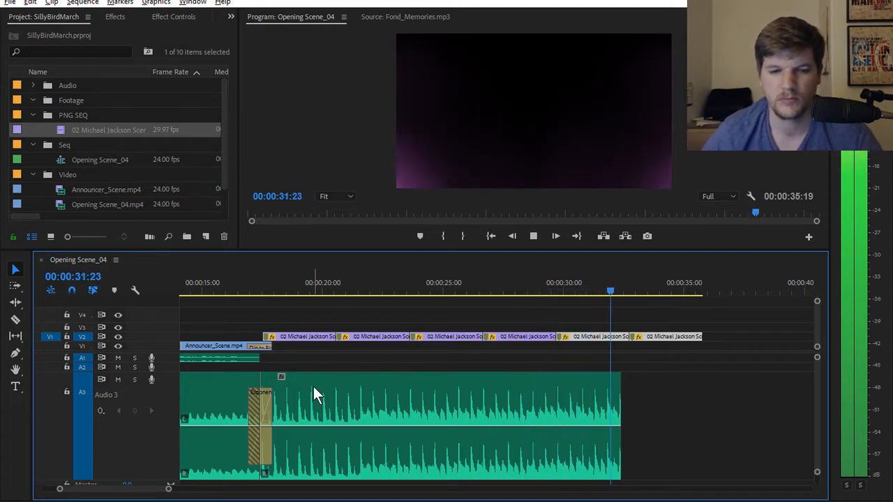
{"action": "key", "text": "space"}
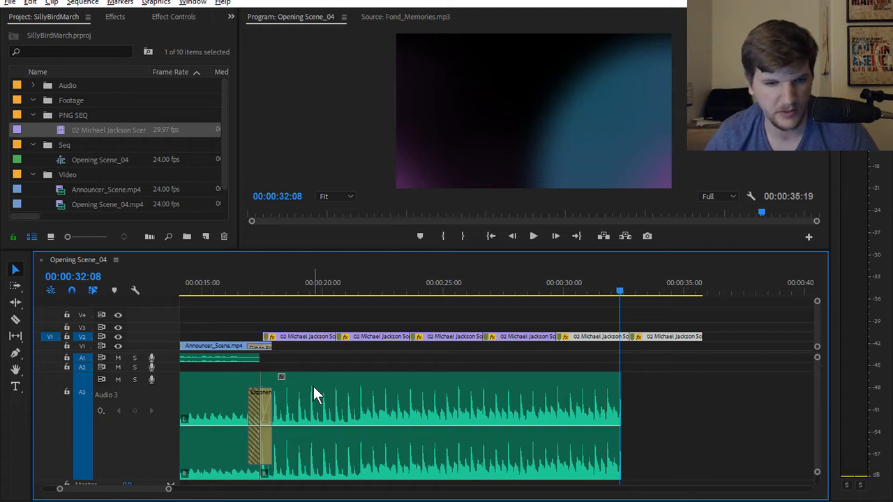
{"action": "left_click", "coordinate": [260, 290]}
{"action": "key", "text": "space"}
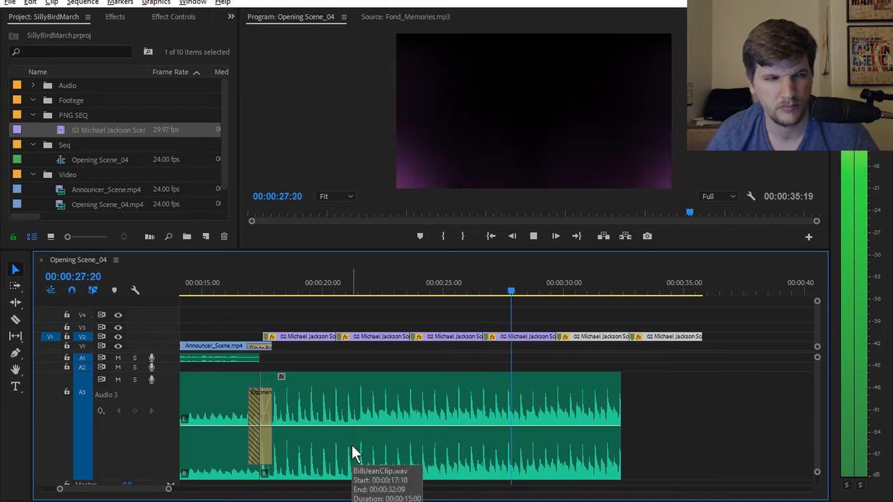
{"action": "key", "text": "space"}
Open BilliJeanClip.wav from the Audio > Music bin as a source to examine its beats, and close the source view
{"action": "scroll", "coordinate": [117, 146], "scroll_direction": "down", "scroll_amount": 1}
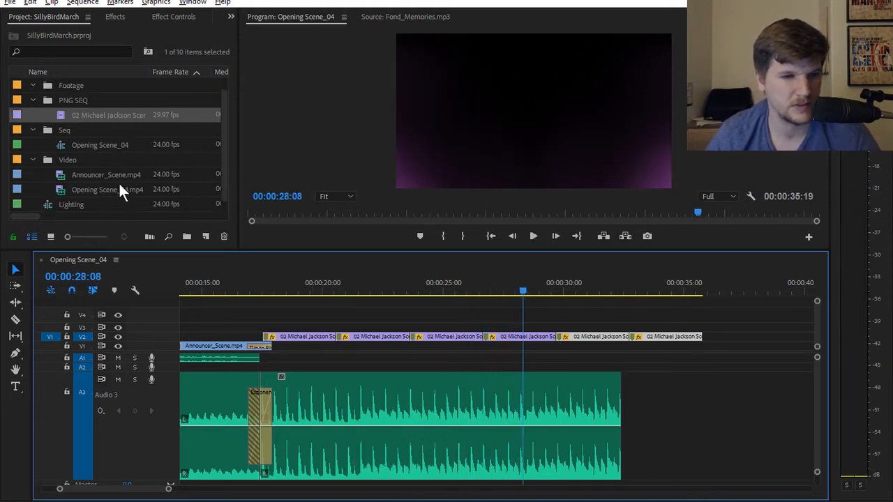
{"action": "scroll", "coordinate": [115, 128], "scroll_direction": "up", "scroll_amount": 1}
{"action": "left_click", "coordinate": [32, 85]}
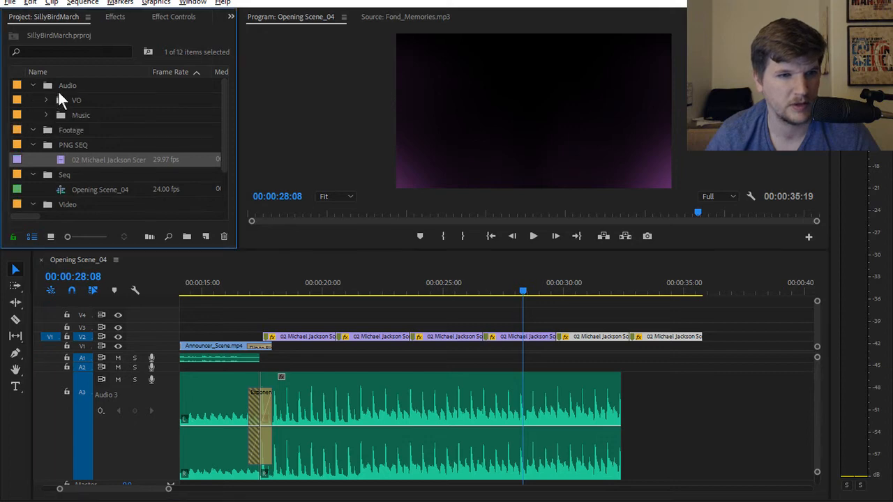
{"action": "left_click", "coordinate": [46, 115]}
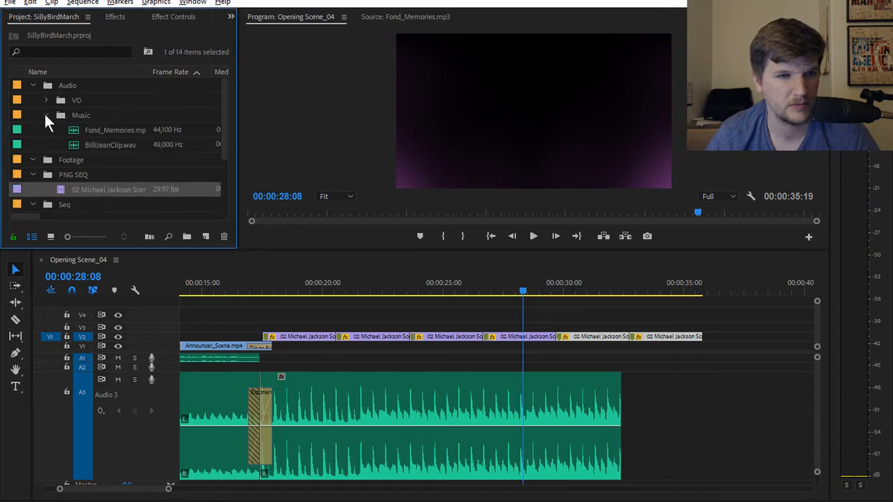
{"action": "double_click", "coordinate": [119, 148]}
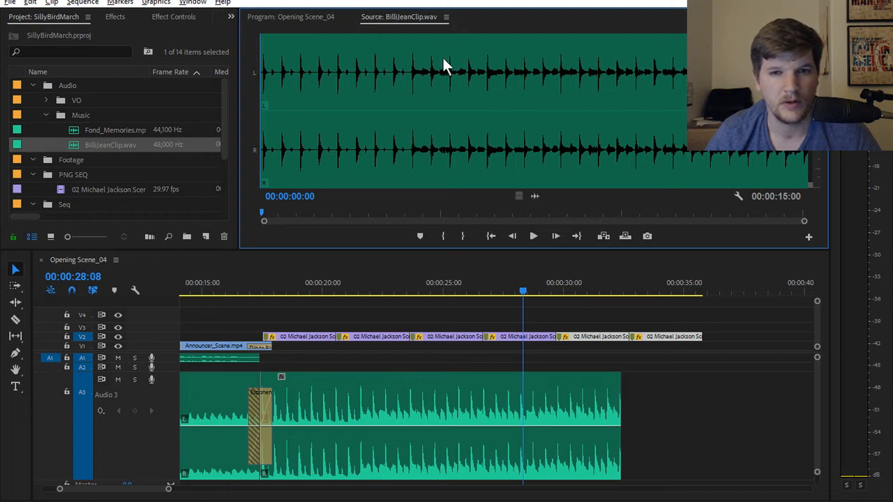
{"action": "left_click", "coordinate": [446, 18]}
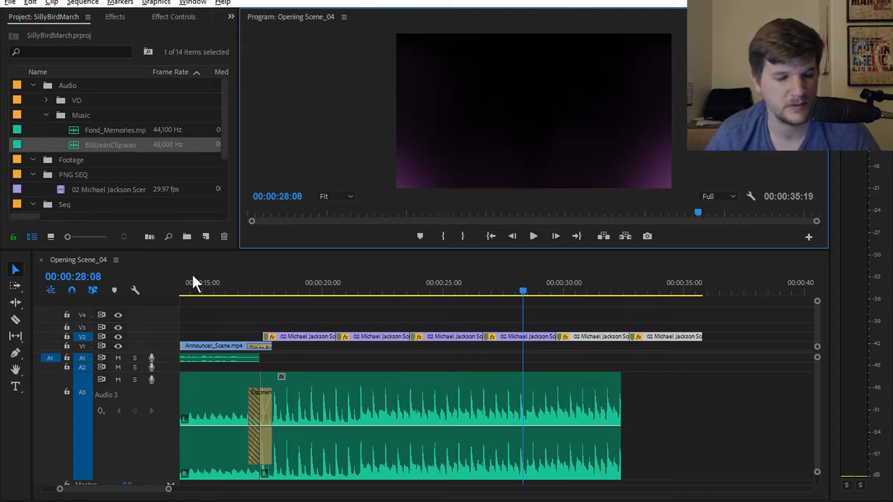
Play the light loop again from the start of the music to compare its flashes with the beats
{"action": "left_click_drag", "start_coordinate": [321, 295], "coordinate": [265, 293]}
{"action": "key", "text": "space"}
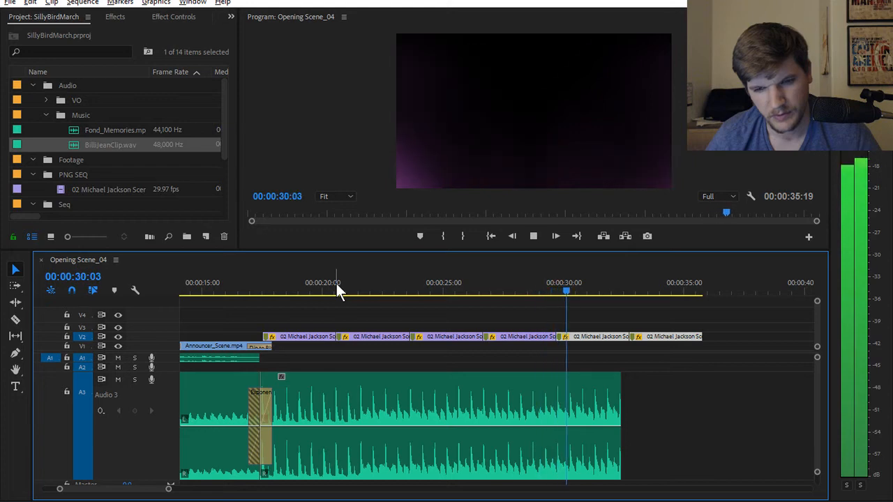
{"action": "key", "text": "space"}
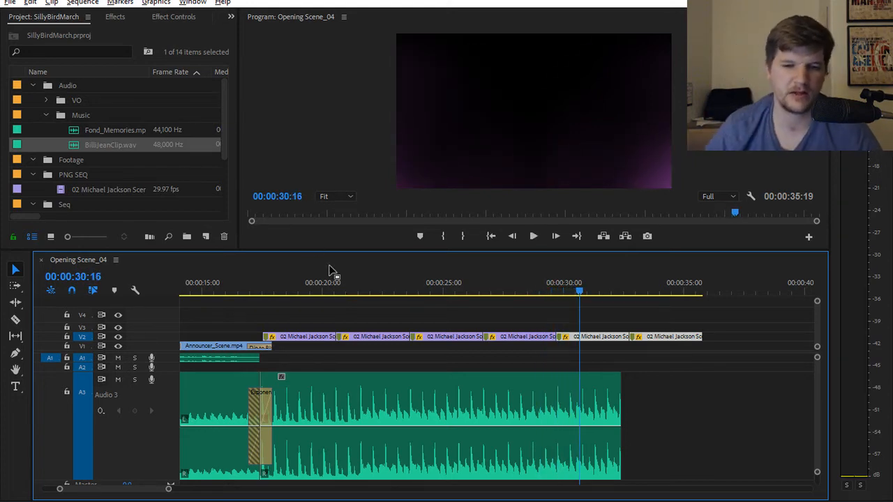
{"action": "left_click_drag", "start_coordinate": [285, 289], "coordinate": [251, 289]}
{"action": "key", "text": "space"}
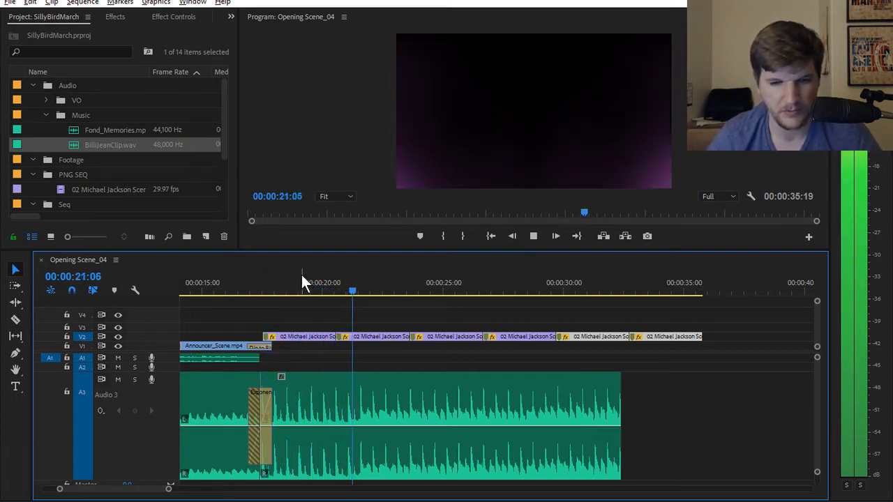
Cut the BilliJeanClip.wav music on A3 at 00:00:21:13 and ripple-delete its portion before the cut
{"action": "left_click_drag", "start_coordinate": [387, 286], "coordinate": [361, 293]}
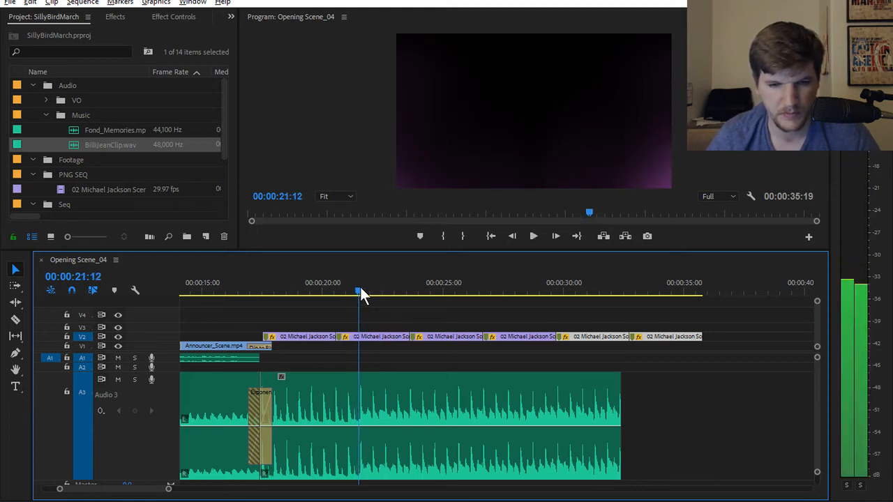
{"action": "key", "text": "Left"}
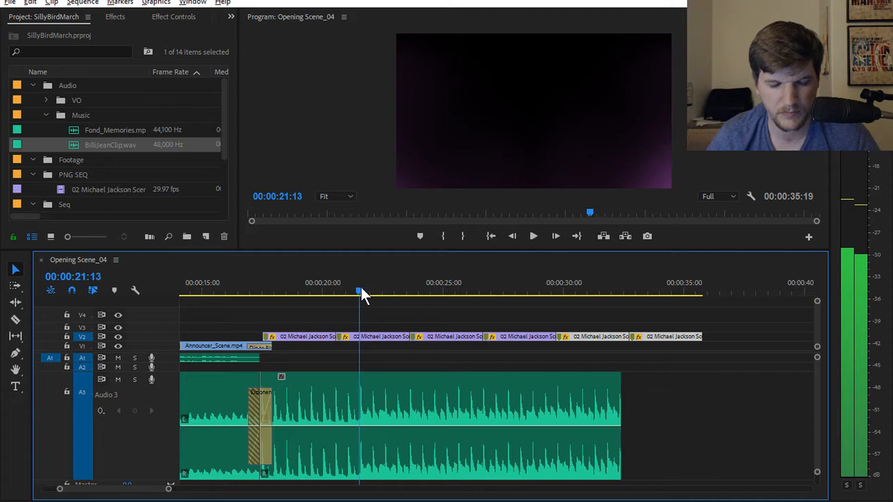
{"action": "key", "text": "c"}
{"action": "left_click", "coordinate": [364, 388]}
{"action": "key", "text": "v"}
{"action": "left_click", "coordinate": [338, 405]}
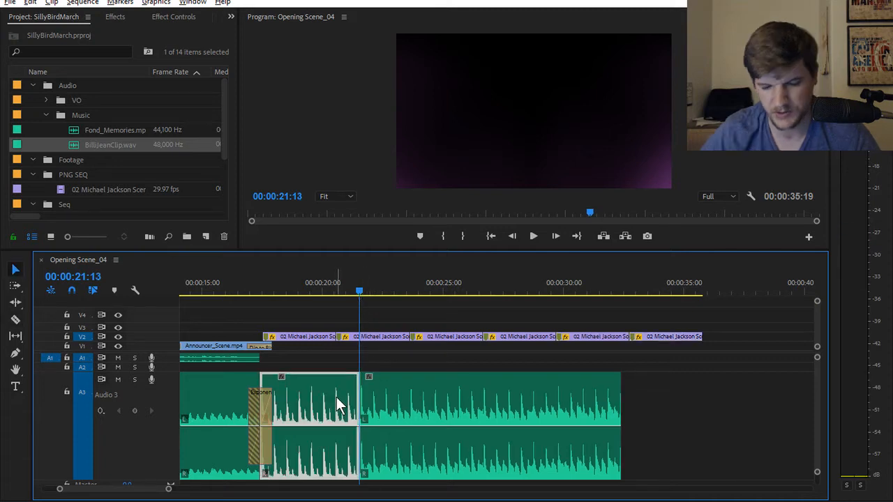
{"action": "key", "text": "q"}
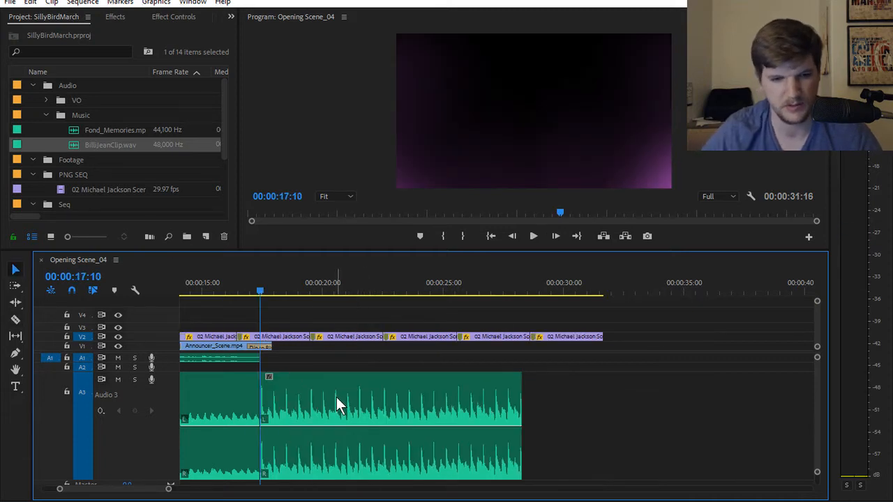
Add an Exponential Fade audio transition between the two music clips at 00:00:17:10 and play the result
{"action": "left_click", "coordinate": [115, 18]}
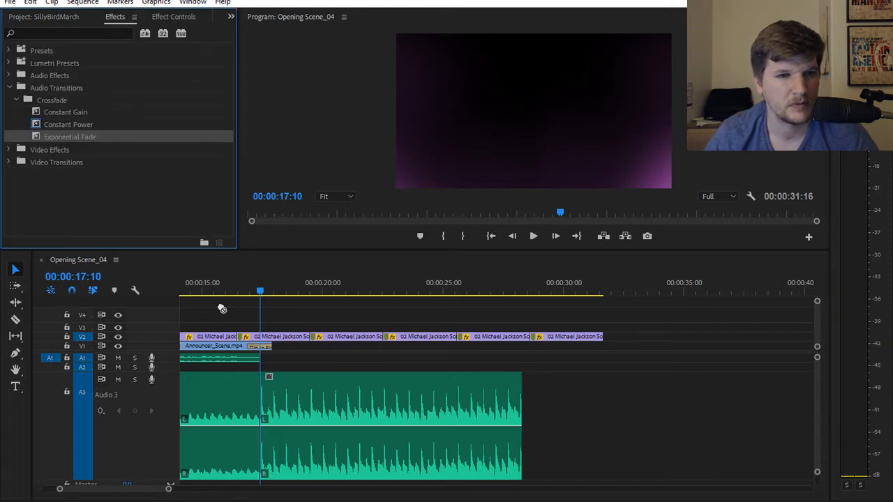
{"action": "left_click_drag", "start_coordinate": [222, 309], "coordinate": [261, 419]}
{"action": "left_click", "coordinate": [234, 286]}
{"action": "key", "text": "space"}
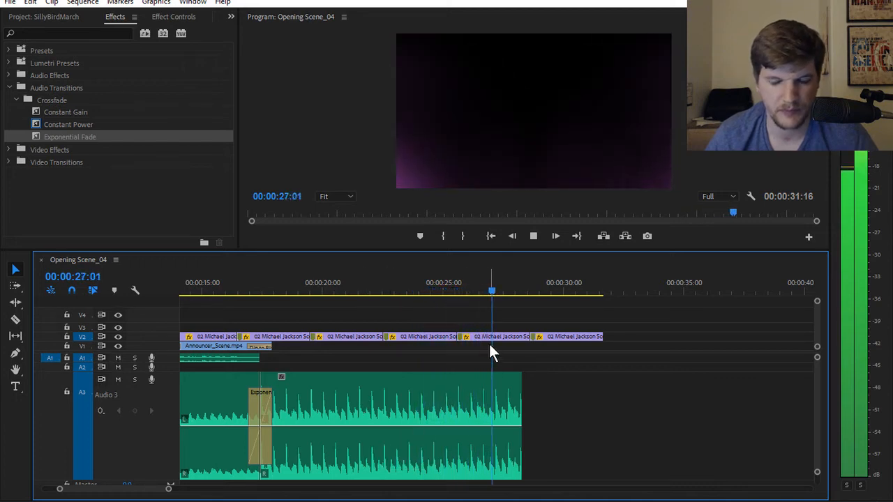
{"action": "key", "text": "space"}
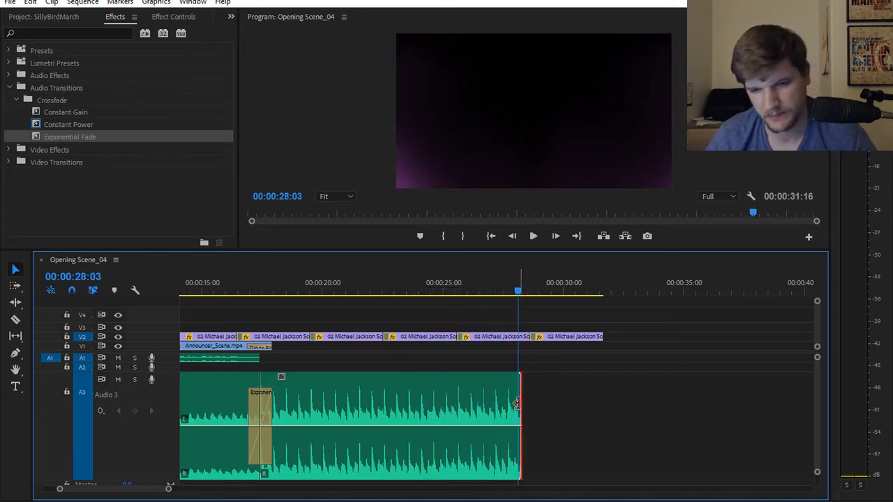
Try to extend the end of the BilliJeanClip.wav clip beyond 00:00:28:03, undoing the accidental move of the clip
{"action": "left_click_drag", "start_coordinate": [517, 403], "coordinate": [609, 409]}
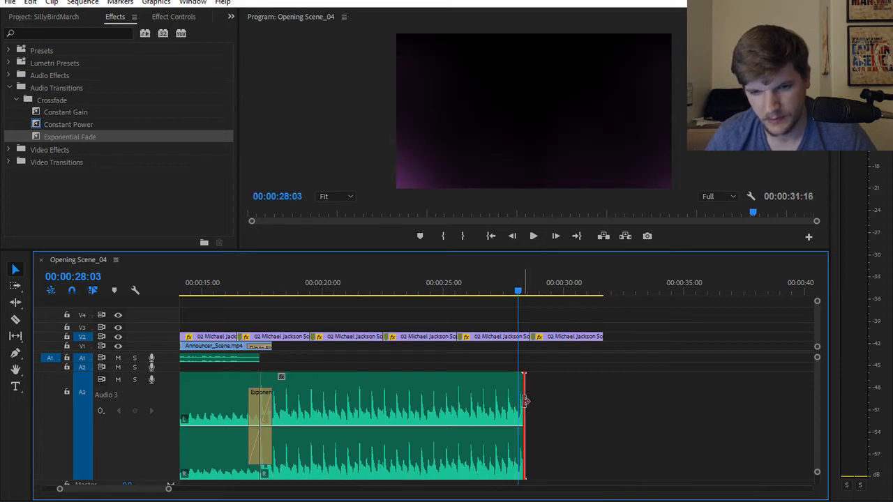
{"action": "left_click_drag", "start_coordinate": [518, 403], "coordinate": [633, 409]}
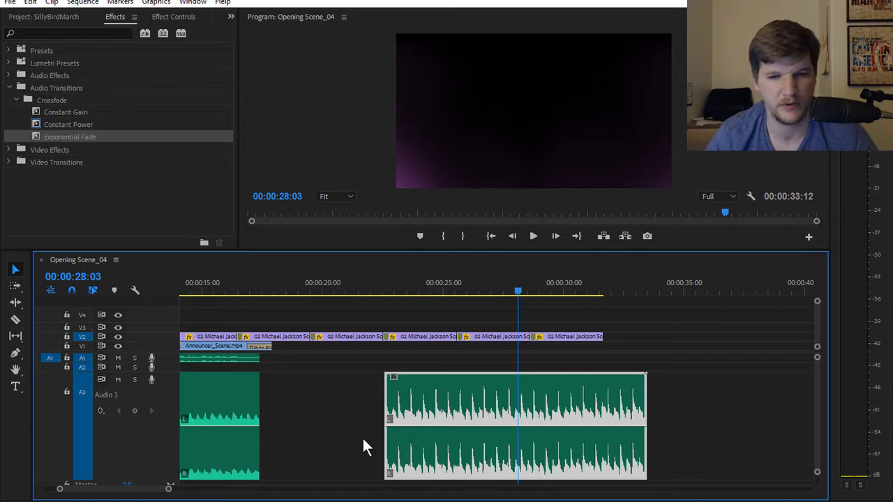
{"action": "key", "text": "ctrl+z"}
{"action": "left_click", "coordinate": [44, 17]}
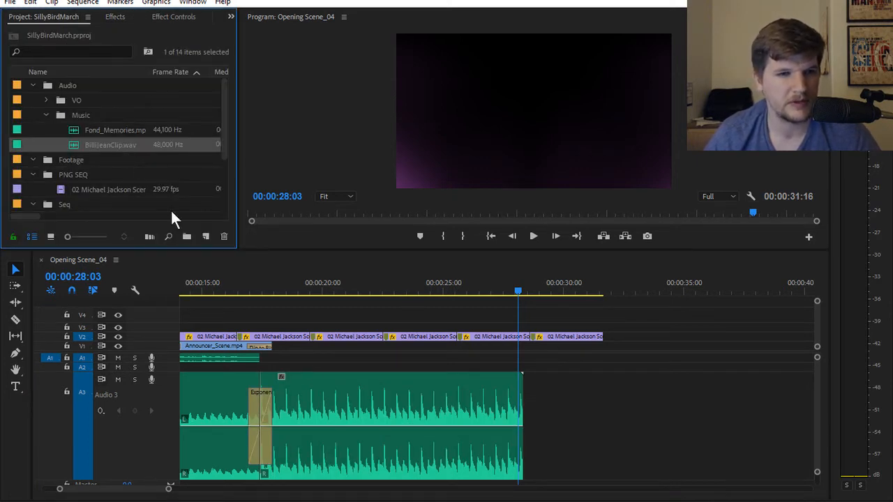
{"action": "left_click", "coordinate": [331, 354]}
{"action": "left_click", "coordinate": [336, 402]}
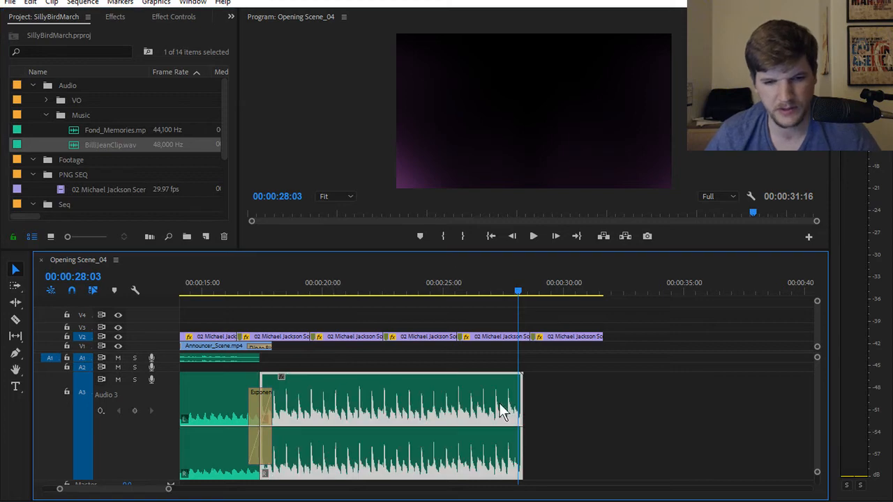
{"action": "left_click_drag", "start_coordinate": [547, 399], "coordinate": [647, 395]}
{"action": "left_click_drag", "start_coordinate": [528, 399], "coordinate": [585, 410]}
Open the second BilliJeanClip.wav clip from A3 in an enlarged Source Monitor and scrub through its waveform to examine the available audio
{"action": "double_click", "coordinate": [417, 402]}
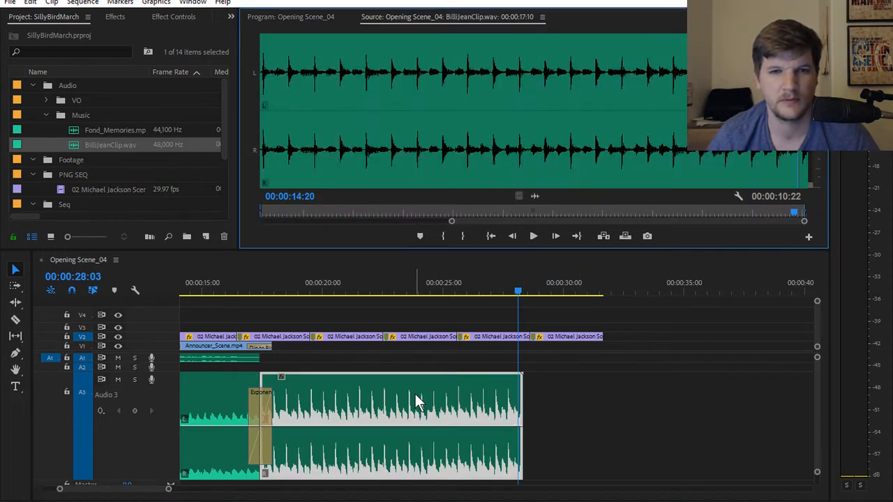
{"action": "left_click_drag", "start_coordinate": [362, 251], "coordinate": [359, 319]}
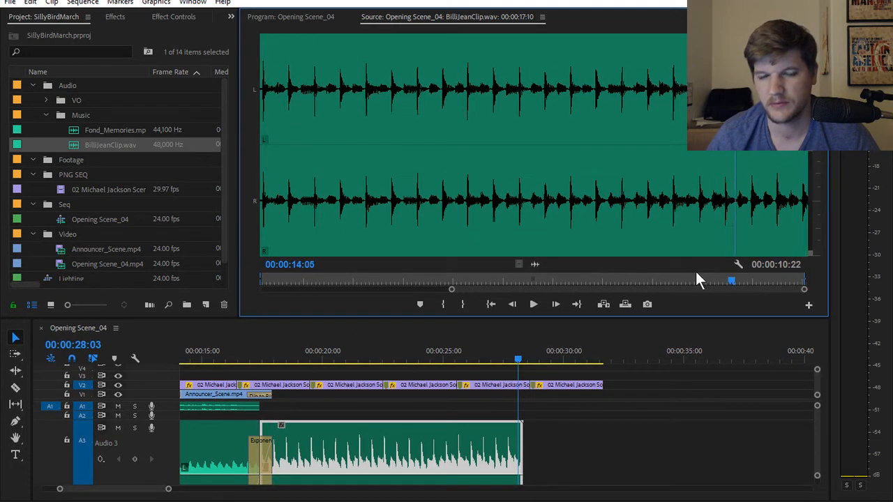
{"action": "left_click_drag", "start_coordinate": [696, 272], "coordinate": [39, 257]}
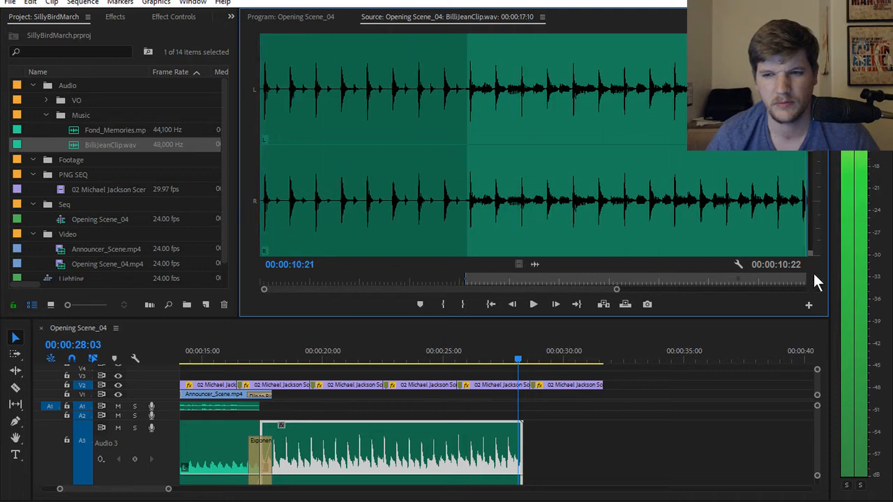
{"action": "left_click_drag", "start_coordinate": [816, 279], "coordinate": [855, 279]}
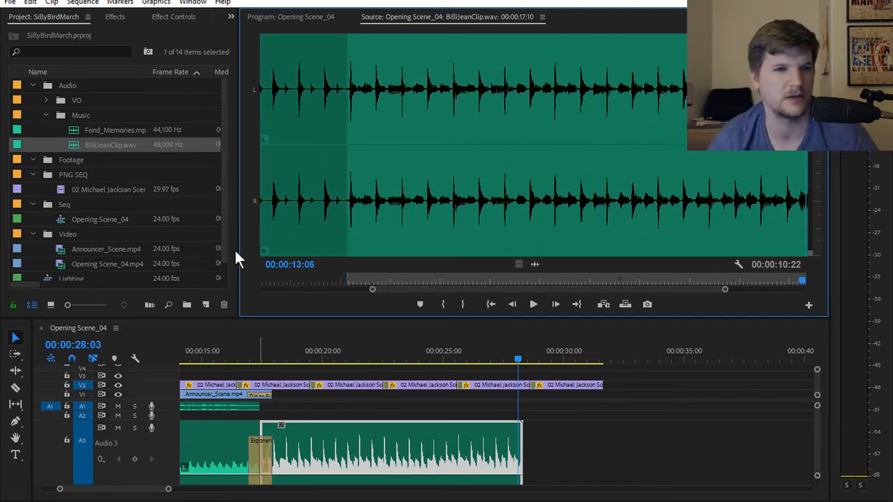
Import the Billy Jean music file from the Silly Bird project's Audio > Music folder into the Music bin
{"action": "right_click", "coordinate": [81, 114]}
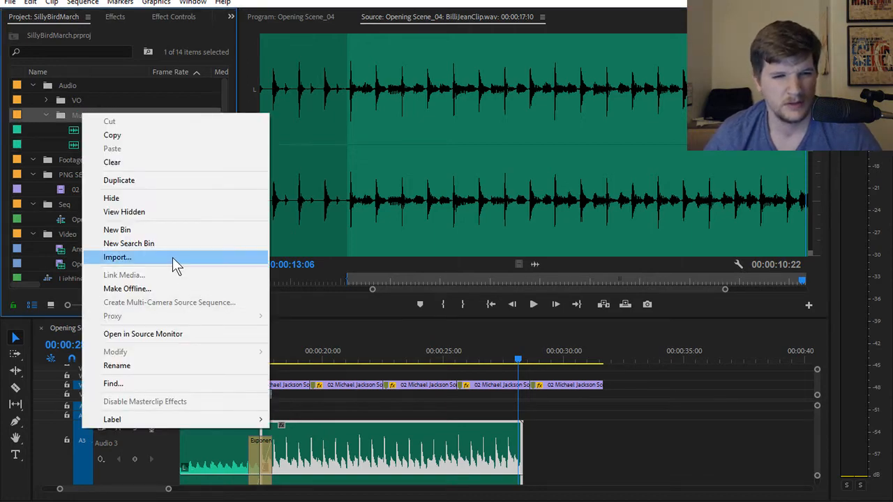
{"action": "left_click", "coordinate": [172, 258]}
{"action": "left_click", "coordinate": [397, 54]}
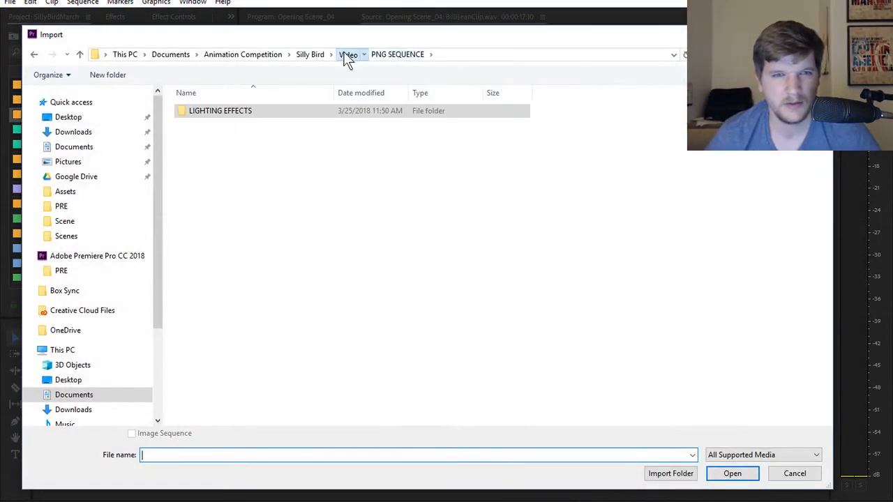
{"action": "left_click", "coordinate": [347, 56]}
{"action": "left_click", "coordinate": [310, 54]}
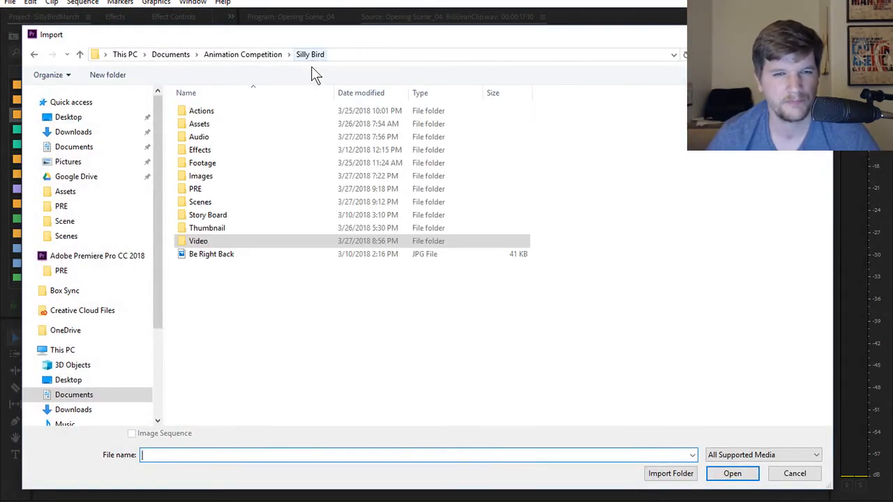
{"action": "double_click", "coordinate": [224, 138]}
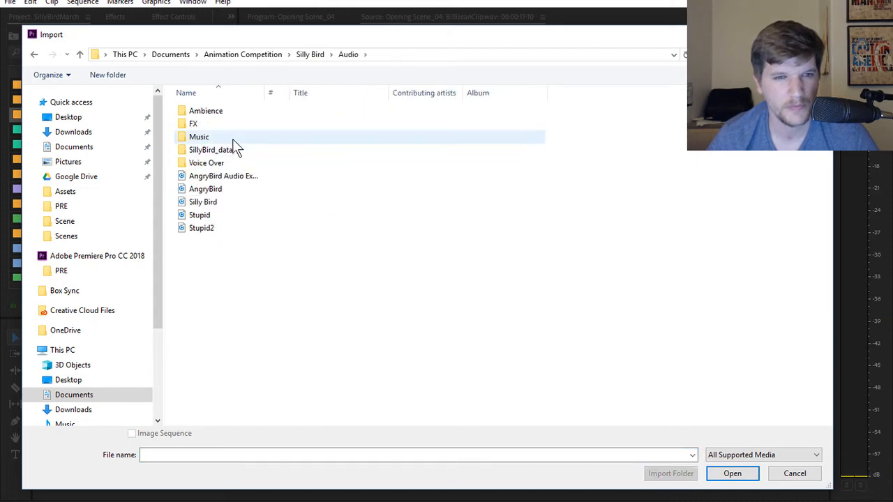
{"action": "double_click", "coordinate": [233, 139]}
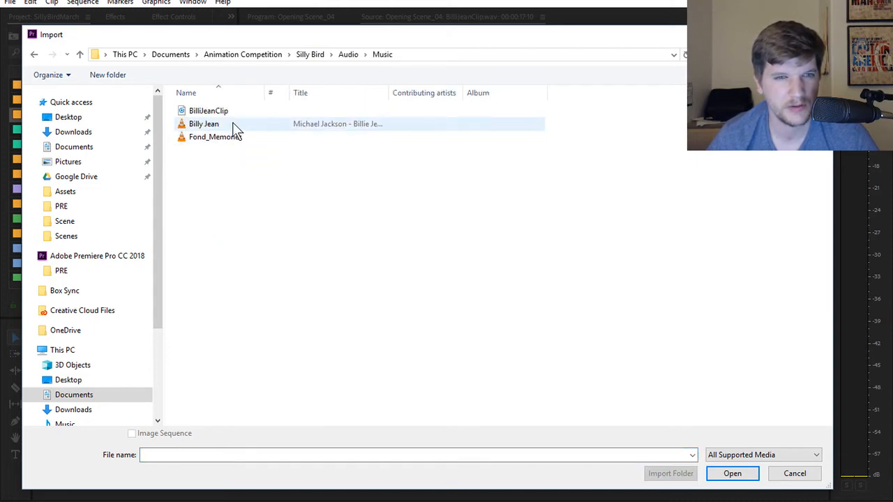
{"action": "double_click", "coordinate": [203, 124]}
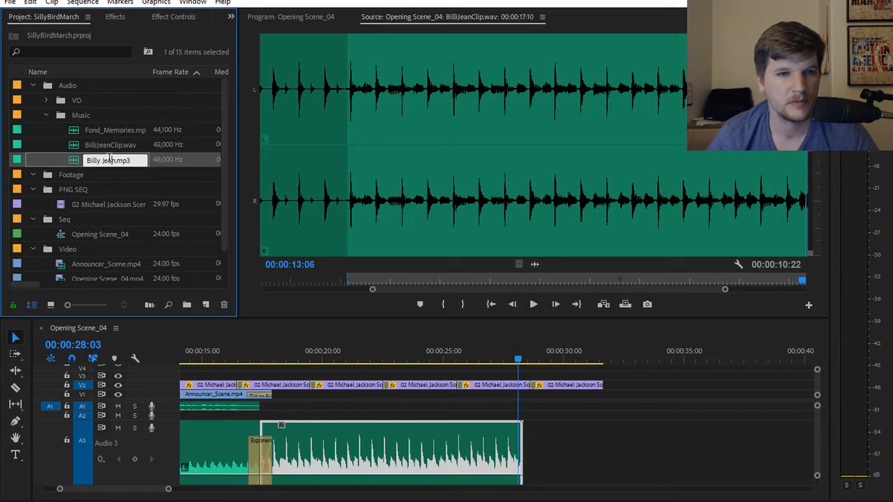
Play Billy Jean.mp3 in the Source Monitor and the sequence from about 00:00:17:10 to compare the two pieces of music
{"action": "double_click", "coordinate": [72, 160]}
{"action": "key", "text": "space"}
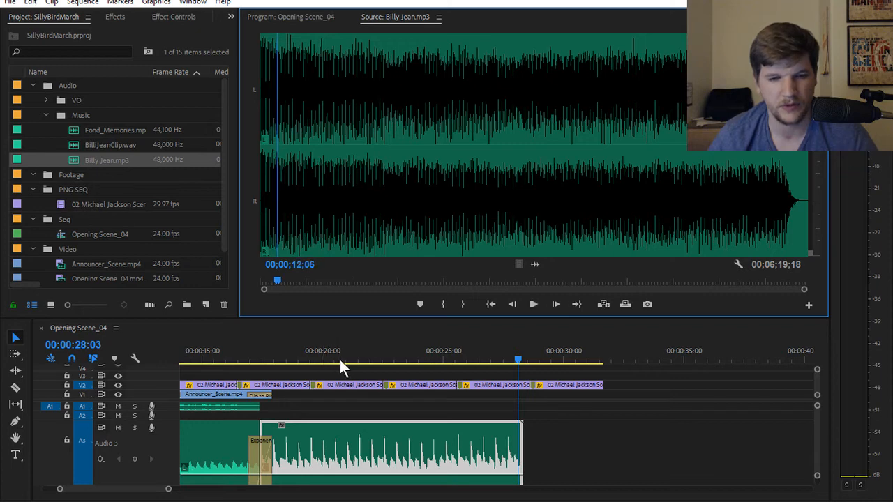
{"action": "left_click_drag", "start_coordinate": [293, 361], "coordinate": [263, 362]}
{"action": "key", "text": "space"}
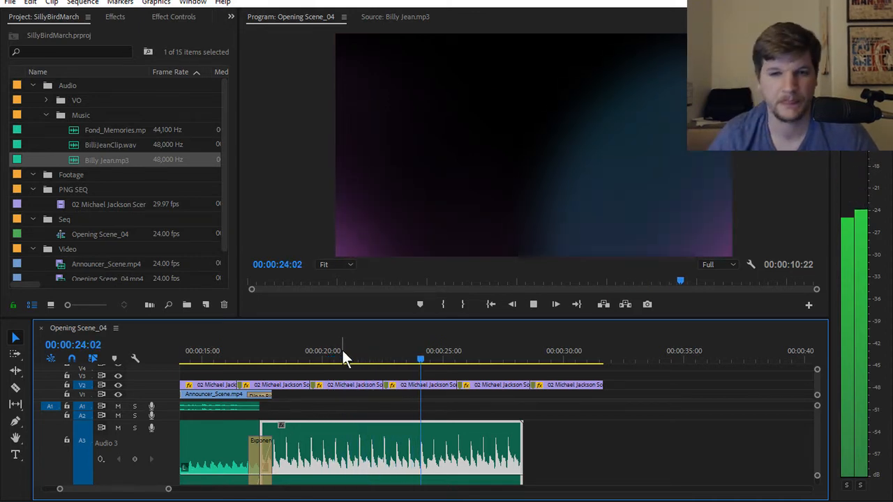
{"action": "key", "text": "space"}
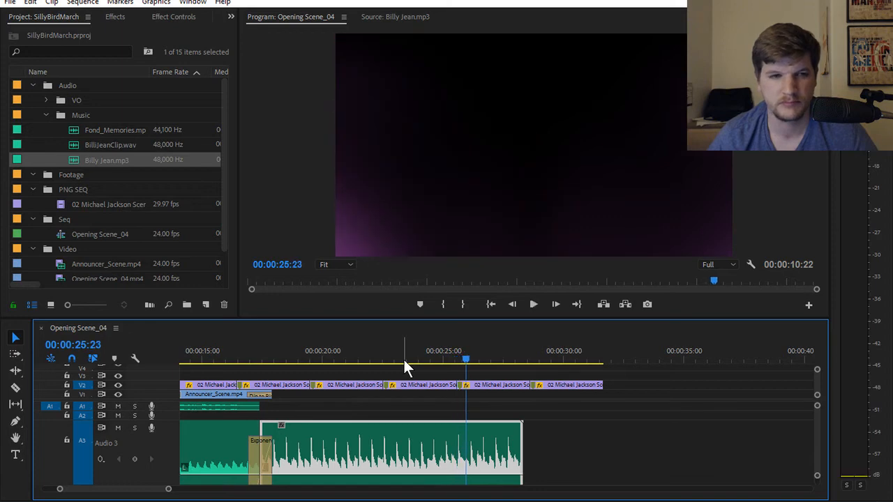
Place Billy Jean.mp3 on A2 at 00:00:17:10 and play it together with the A3 music
{"action": "left_click", "coordinate": [105, 160]}
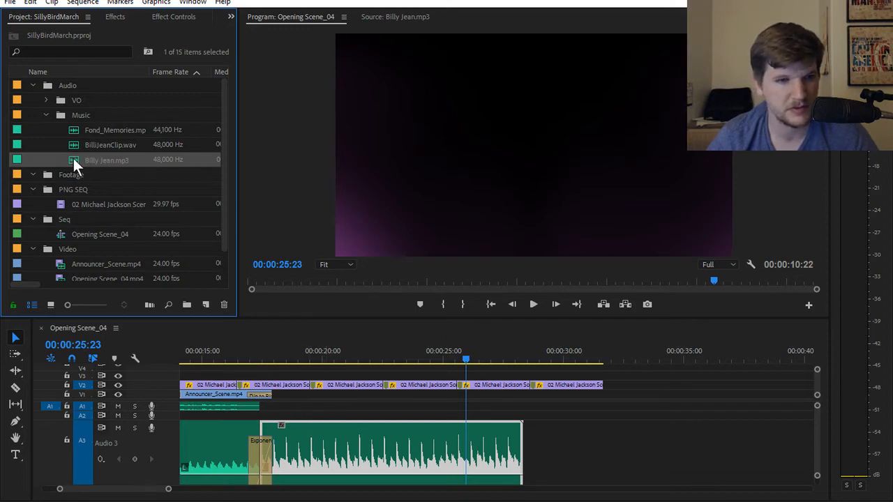
{"action": "left_click_drag", "start_coordinate": [254, 292], "coordinate": [266, 423]}
{"action": "key", "text": "space"}
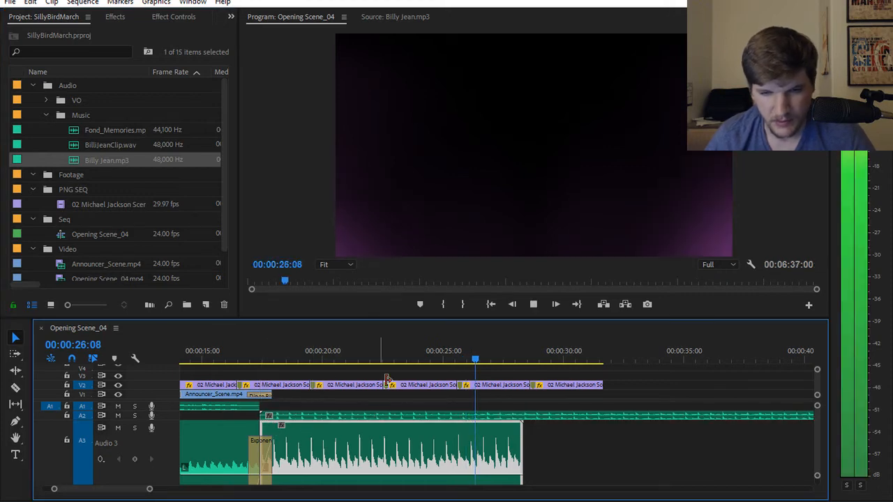
{"action": "key", "text": "space"}
{"action": "scroll", "coordinate": [530, 448], "scroll_direction": "up", "scroll_amount": 3}
{"action": "scroll", "coordinate": [522, 439], "scroll_direction": "down", "scroll_amount": 5}
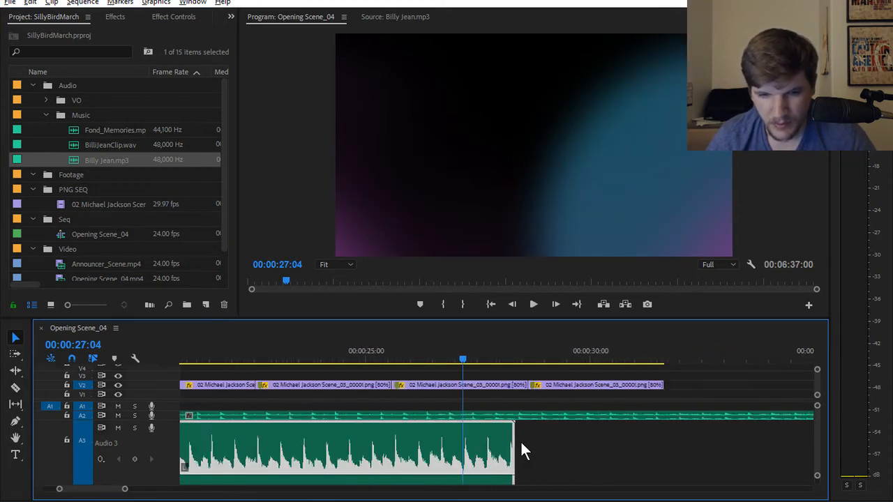
{"action": "left_click", "coordinate": [548, 357]}
{"action": "key", "text": "space"}
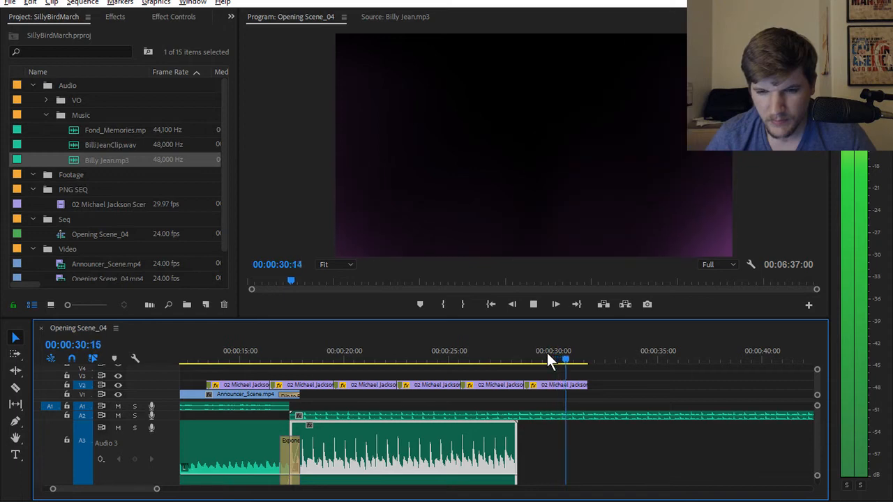
{"action": "left_click", "coordinate": [484, 356]}
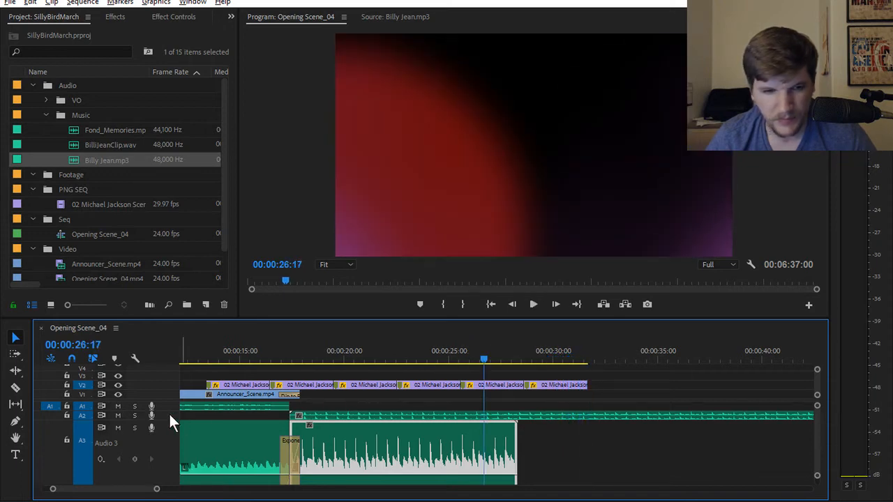
Mute A2 and replay the section around 00:00:23:07 to listen to the A3 music on its own
{"action": "left_click", "coordinate": [117, 415]}
{"action": "left_click", "coordinate": [413, 354]}
{"action": "key", "text": "space"}
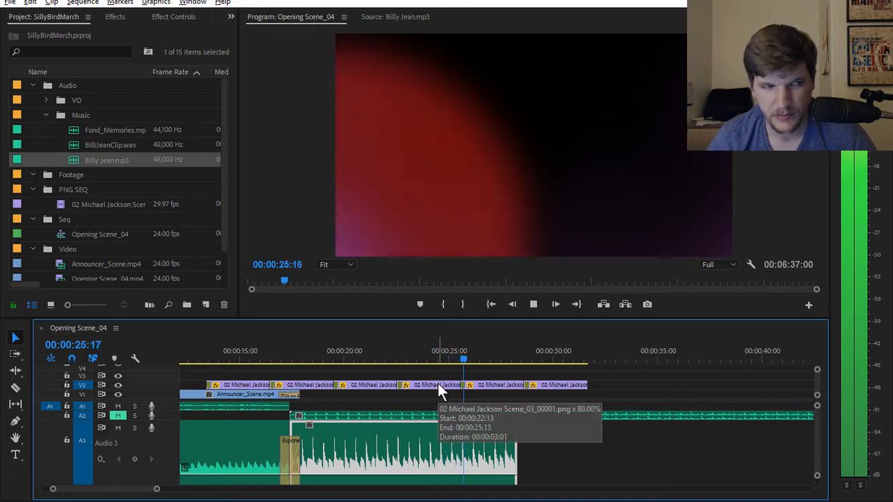
{"action": "left_click", "coordinate": [401, 356]}
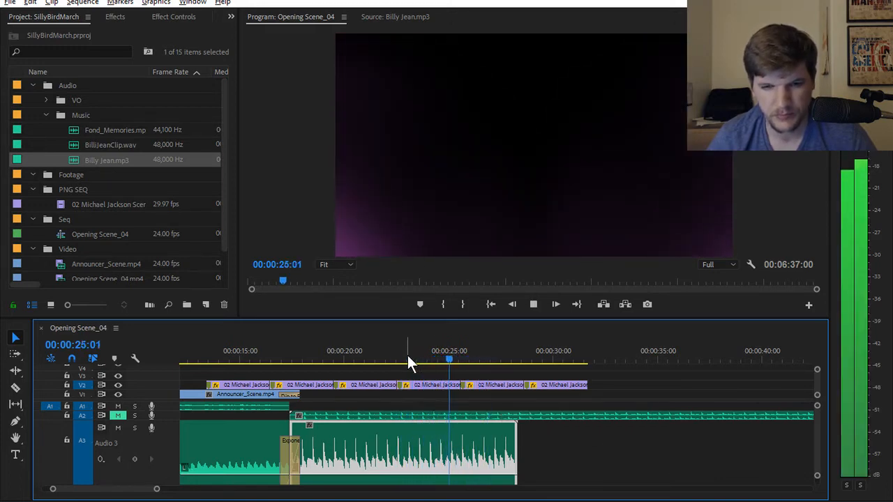
{"action": "key", "text": "space"}
{"action": "left_click_drag", "start_coordinate": [462, 359], "coordinate": [414, 362]}
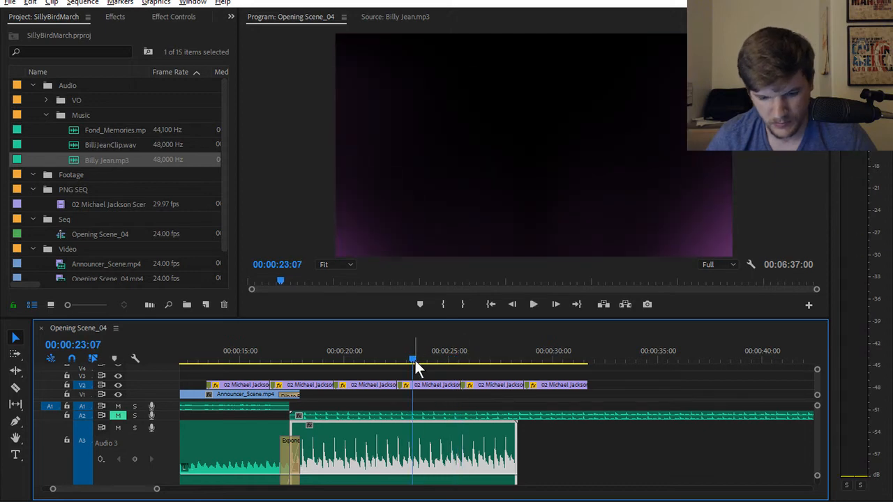
{"action": "key", "text": "space"}
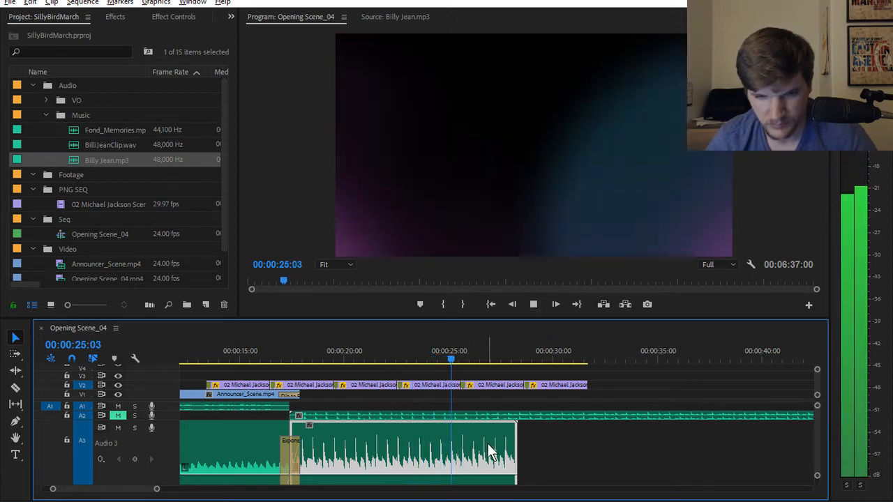
{"action": "key", "text": "space"}
Unmute A2 and play on from 00:00:27:03, adding markers to the Billy Jean.mp3 clip up to 00:00:51:01
{"action": "scroll", "coordinate": [489, 444], "scroll_direction": "down", "scroll_amount": 2}
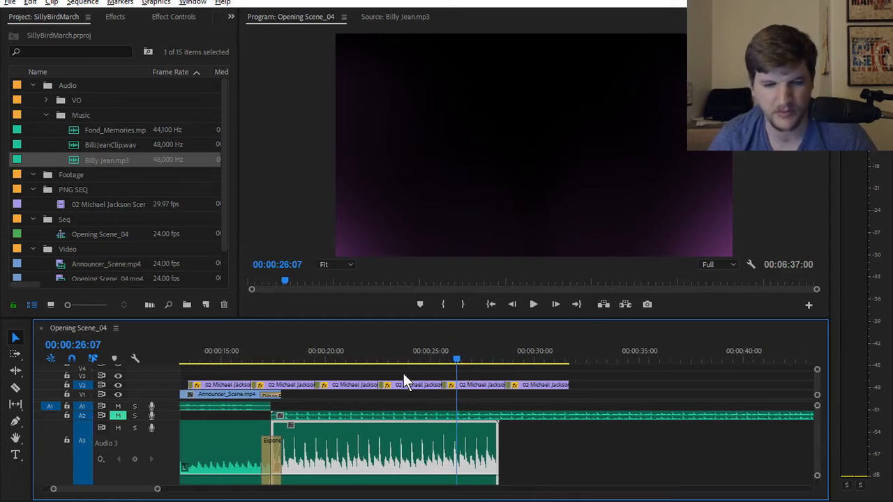
{"action": "left_click_drag", "start_coordinate": [163, 400], "coordinate": [166, 372]}
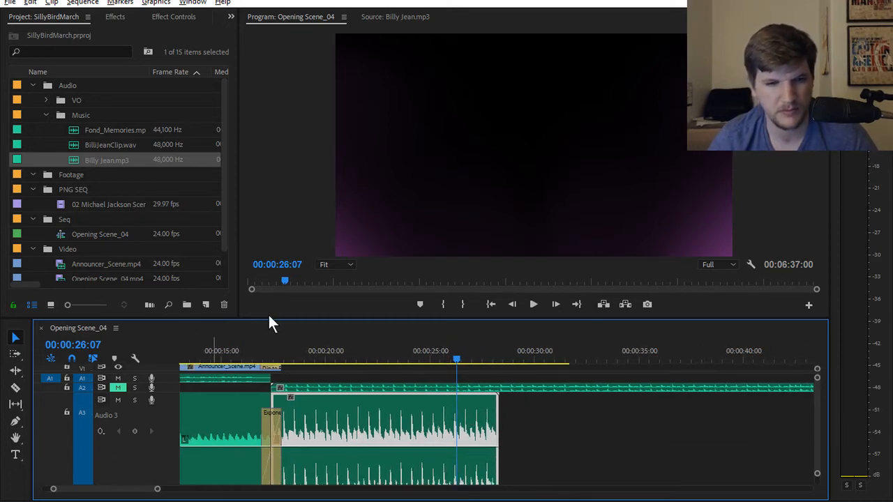
{"action": "left_click_drag", "start_coordinate": [274, 319], "coordinate": [278, 272]}
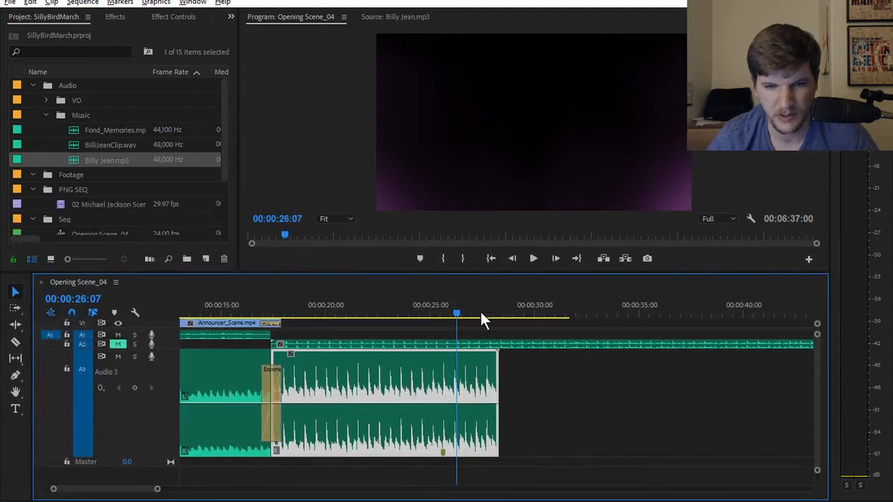
{"action": "mouse_move", "coordinate": [480, 312]}
{"action": "left_mouse_down"}
{"action": "mouse_move", "coordinate": [438, 316]}
{"action": "mouse_move", "coordinate": [521, 309]}
{"action": "mouse_move", "coordinate": [474, 313]}
{"action": "left_mouse_up"}
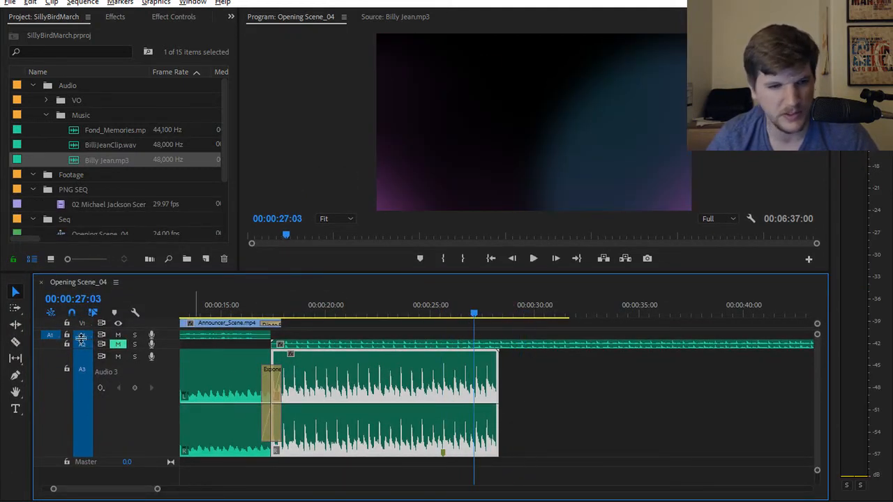
{"action": "key", "text": "space"}
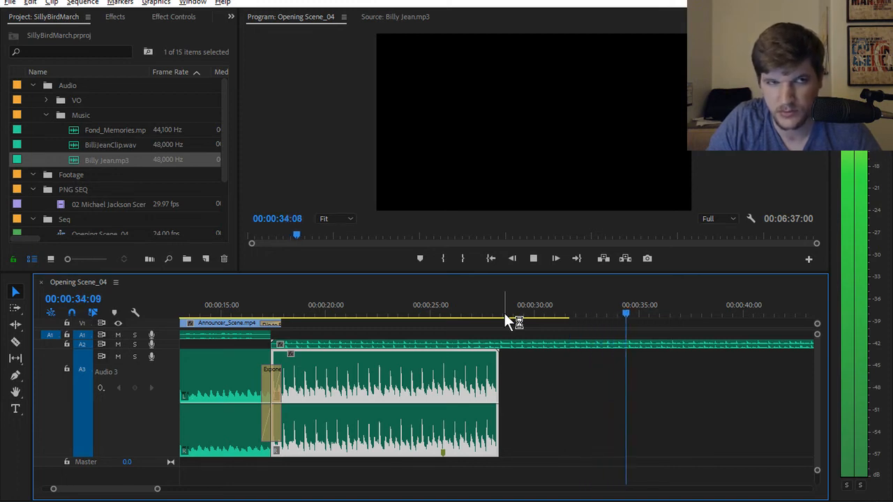
{"action": "scroll", "coordinate": [547, 340], "scroll_direction": "down", "scroll_amount": 1}
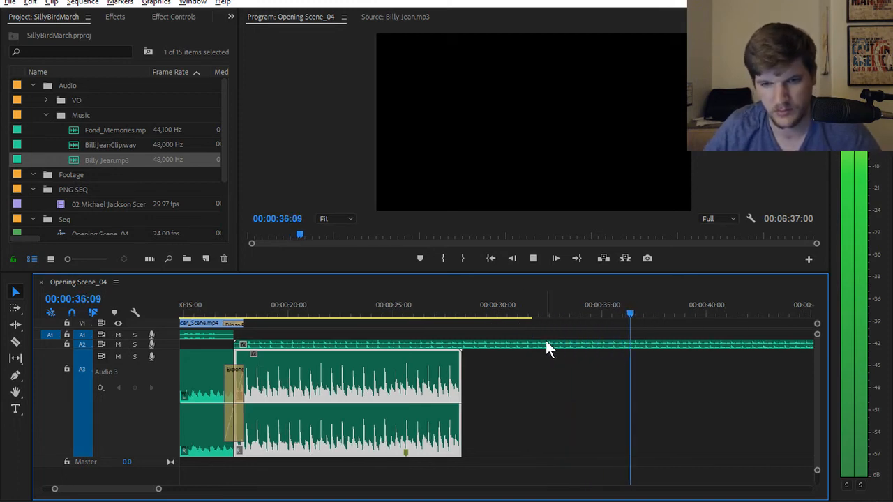
{"action": "left_click", "coordinate": [547, 345]}
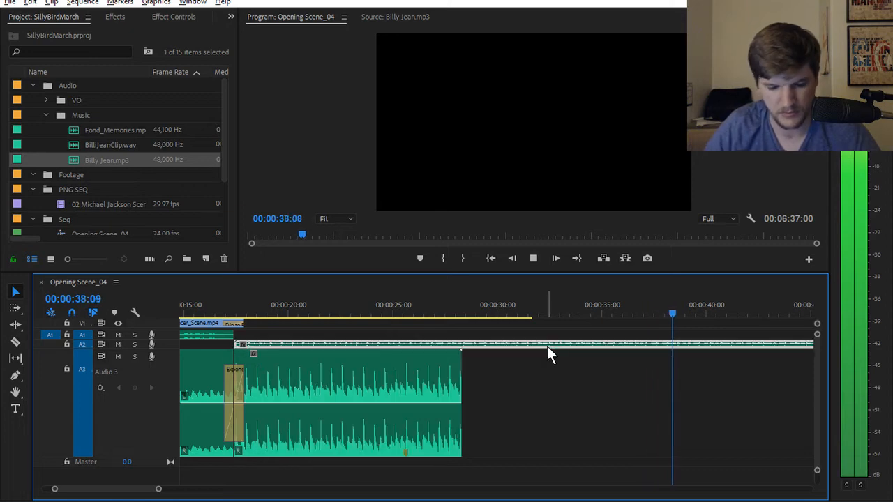
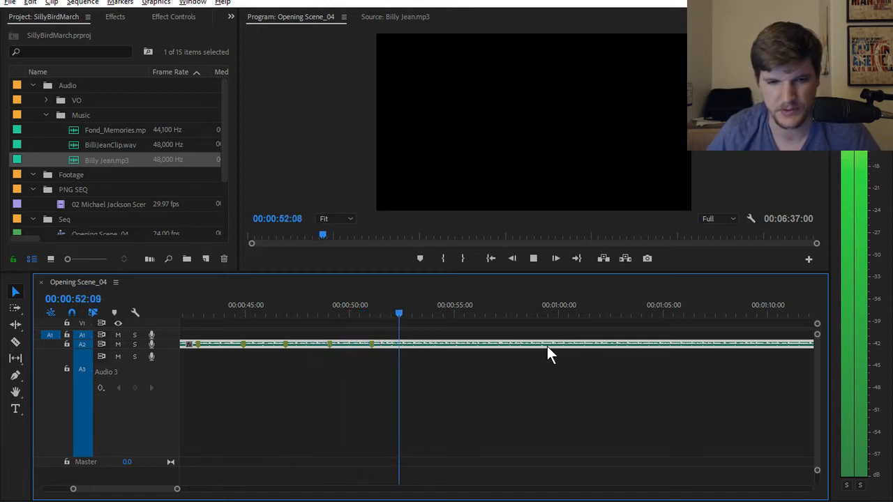
{"action": "key", "text": "space"}
Cut the Billy Jean.mp3 clip on A2 at its marker at 00:00:51:01
{"action": "left_click", "coordinate": [370, 312]}
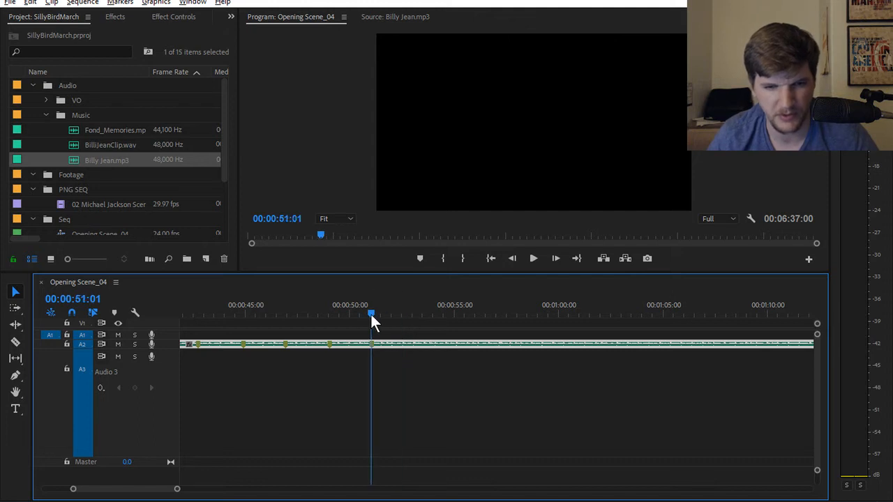
{"action": "key", "text": "c"}
{"action": "left_click", "coordinate": [371, 344]}
{"action": "key", "text": "v"}
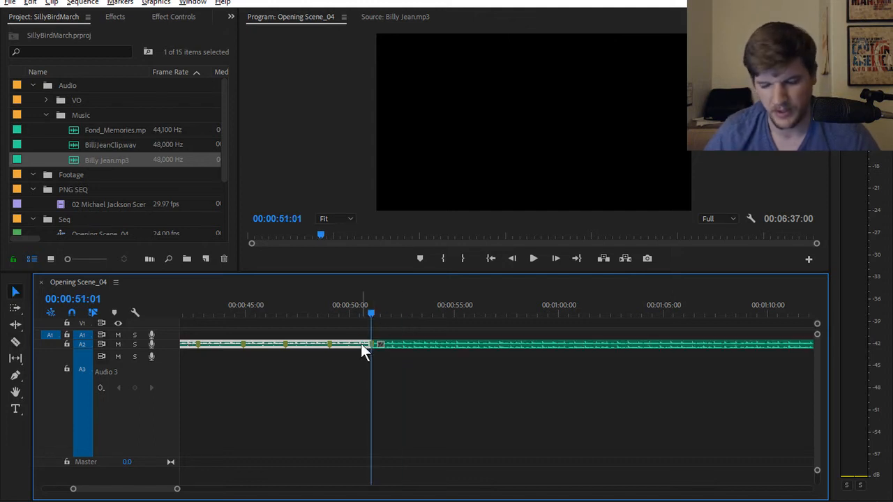
Go back to the start of the Billy Jean.mp3 clip at 00:00:17:10 and delete the music from A2
{"action": "key", "text": "Up"}
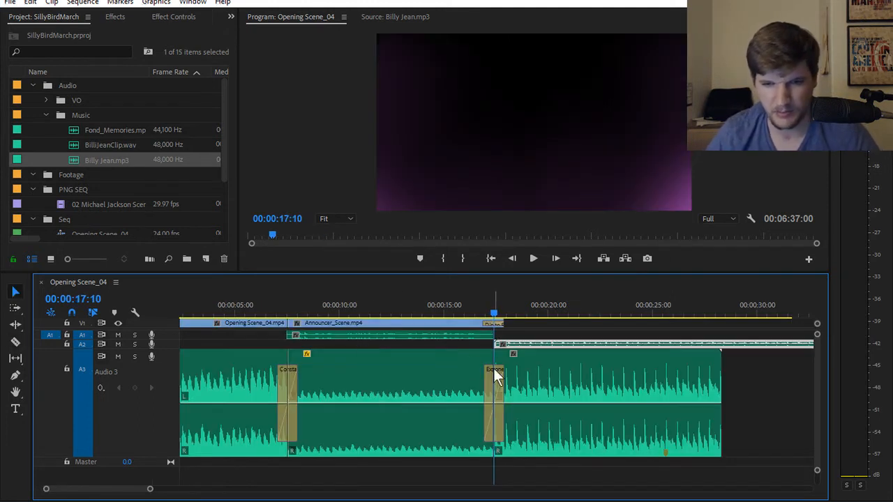
{"action": "scroll", "coordinate": [516, 387], "scroll_direction": "down", "scroll_amount": 3}
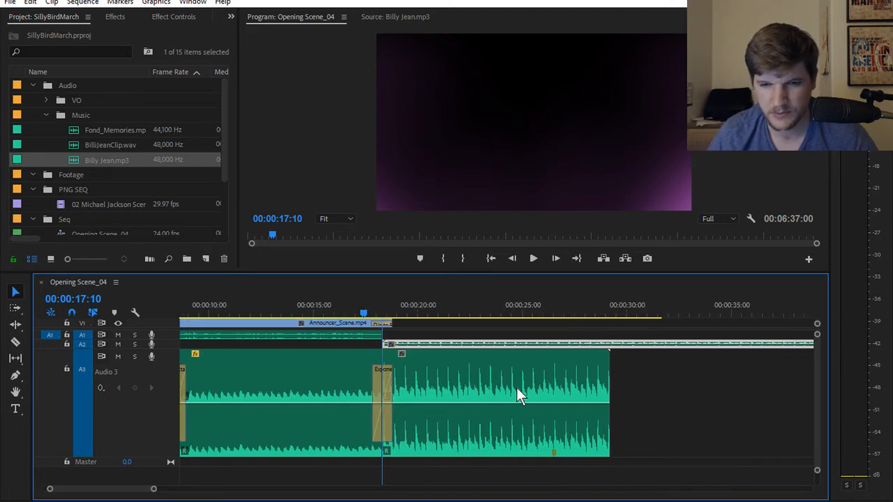
{"action": "scroll", "coordinate": [517, 389], "scroll_direction": "down", "scroll_amount": 3}
{"action": "key", "text": "Delete"}
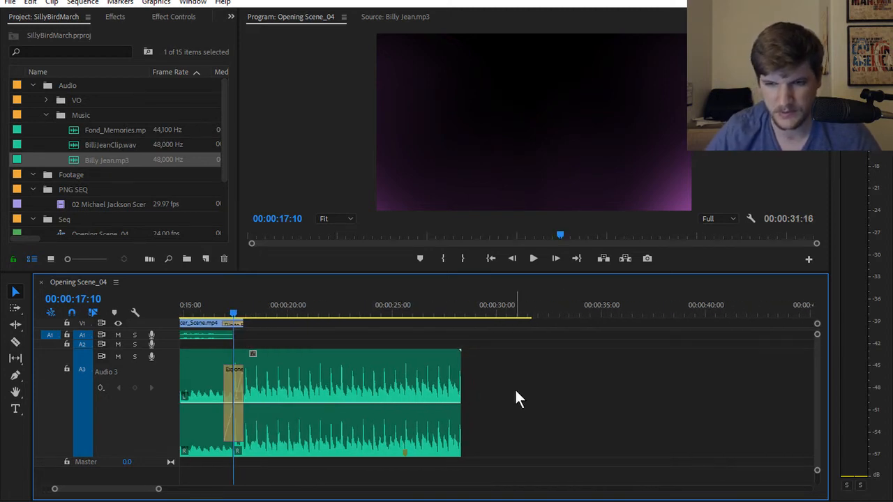
Give the timeline more height and undo the deletion of the Billy Jean.mp3 music from A2
{"action": "scroll", "coordinate": [520, 391], "scroll_direction": "down", "scroll_amount": 5}
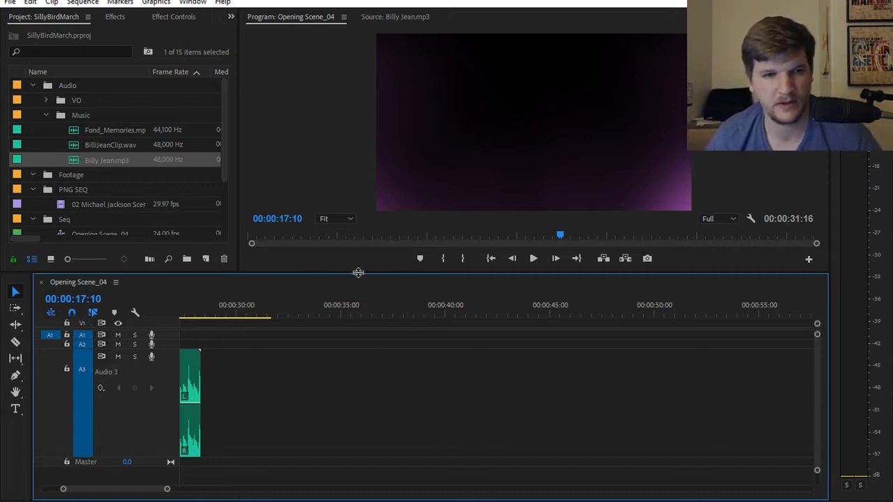
{"action": "left_click_drag", "start_coordinate": [357, 272], "coordinate": [358, 230]}
{"action": "scroll", "coordinate": [292, 357], "scroll_direction": "down", "scroll_amount": 2}
{"action": "scroll", "coordinate": [293, 357], "scroll_direction": "up", "scroll_amount": 4}
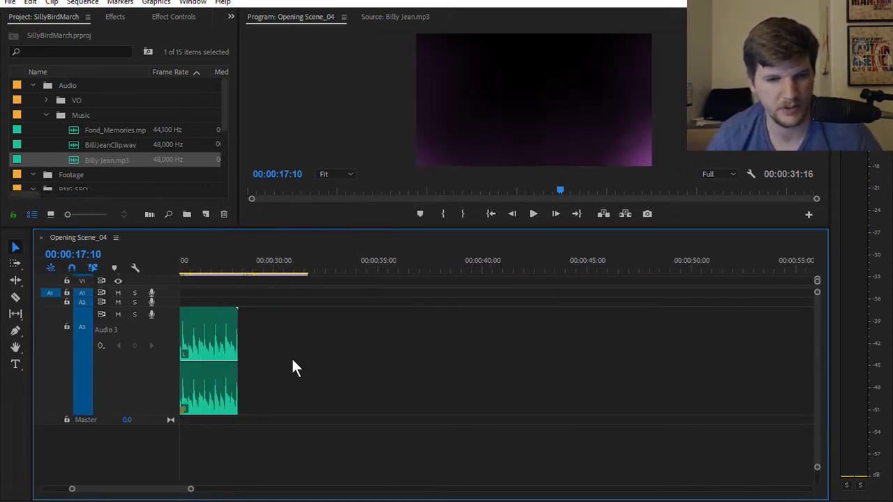
{"action": "scroll", "coordinate": [292, 367], "scroll_direction": "up", "scroll_amount": 5}
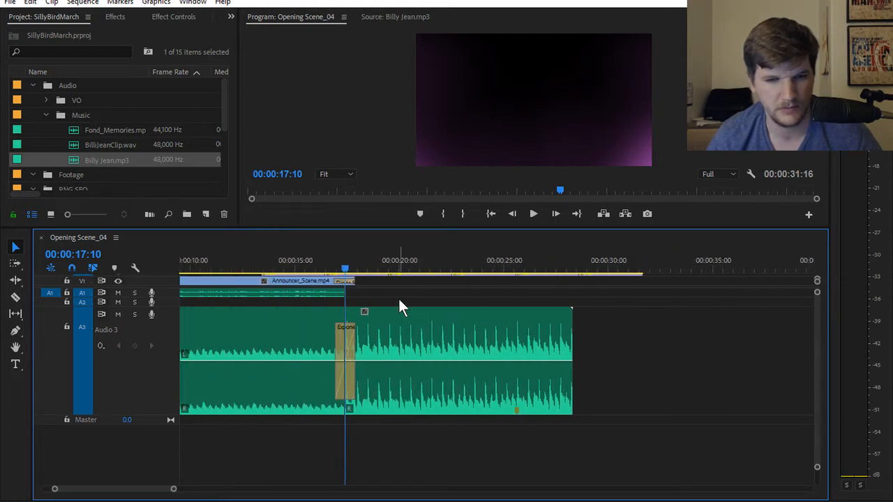
{"action": "key", "text": "ctrl+z"}
Cut the Billy Jean.mp3 clip on A2 at its marker at 00:00:51:01 and delete the part before the cut
{"action": "scroll", "coordinate": [498, 330], "scroll_direction": "down", "scroll_amount": 4}
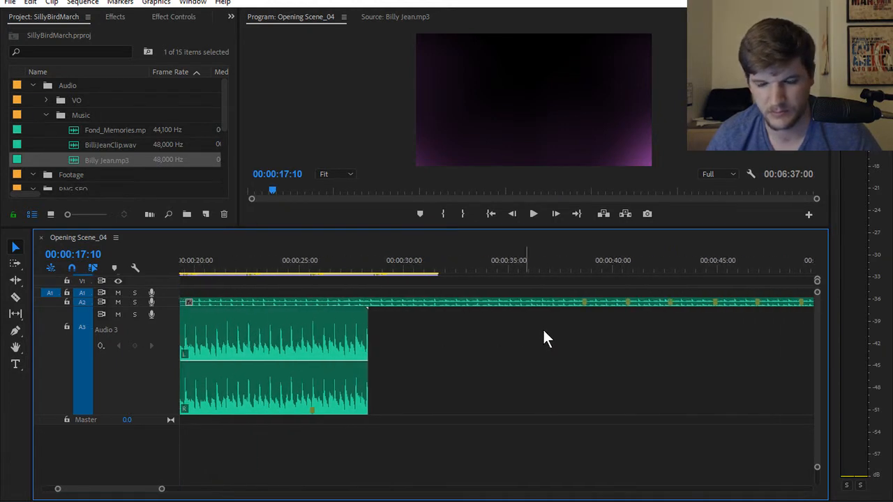
{"action": "scroll", "coordinate": [554, 321], "scroll_direction": "down", "scroll_amount": 4}
{"action": "left_click_drag", "start_coordinate": [560, 275], "coordinate": [655, 279]}
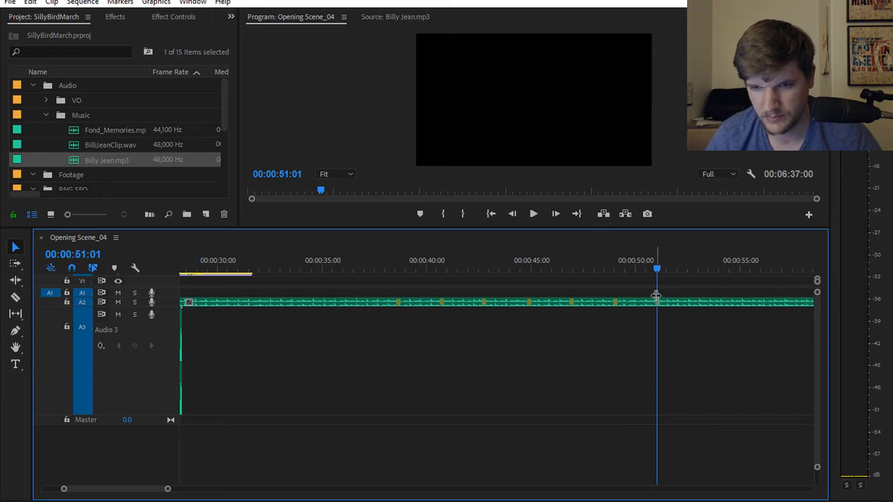
{"action": "key", "text": "c"}
{"action": "left_click", "coordinate": [657, 302]}
{"action": "key", "text": "v"}
{"action": "left_click", "coordinate": [641, 303]}
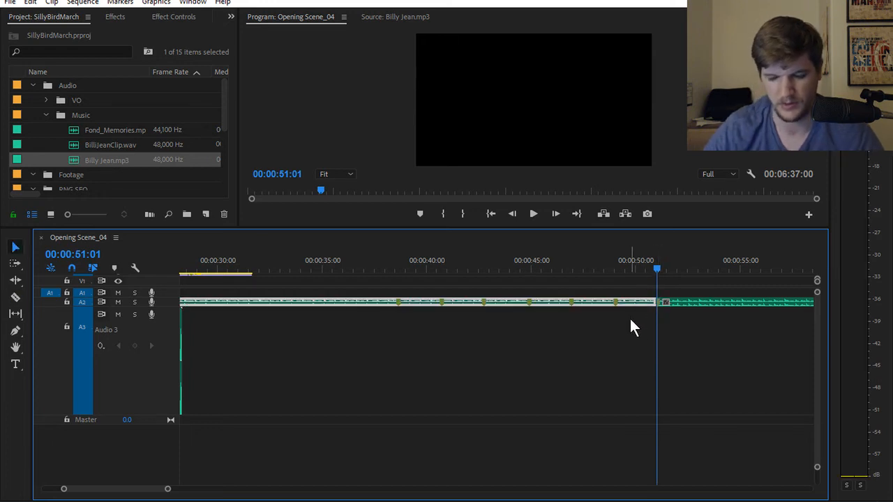
{"action": "key", "text": "Delete"}
Move the remaining Billy Jean.mp3 clip from A2 to A3, directly after the existing music
{"action": "left_click", "coordinate": [695, 303]}
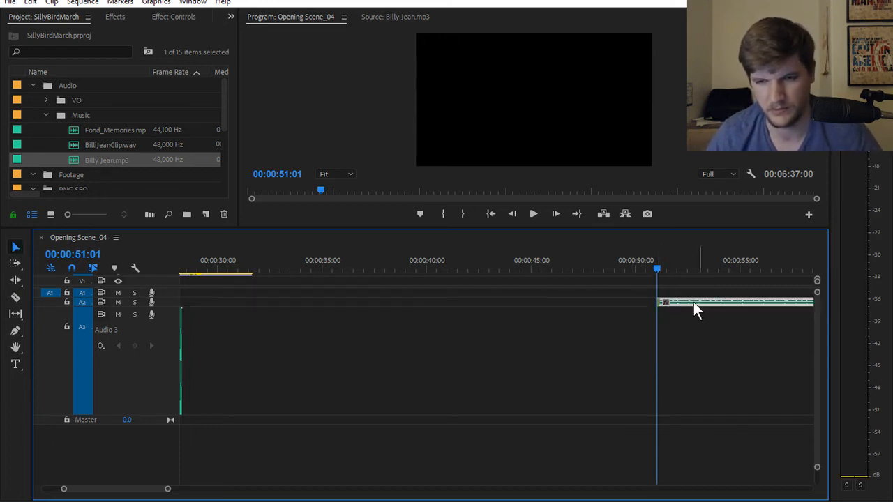
{"action": "left_click_drag", "start_coordinate": [694, 304], "coordinate": [241, 304]}
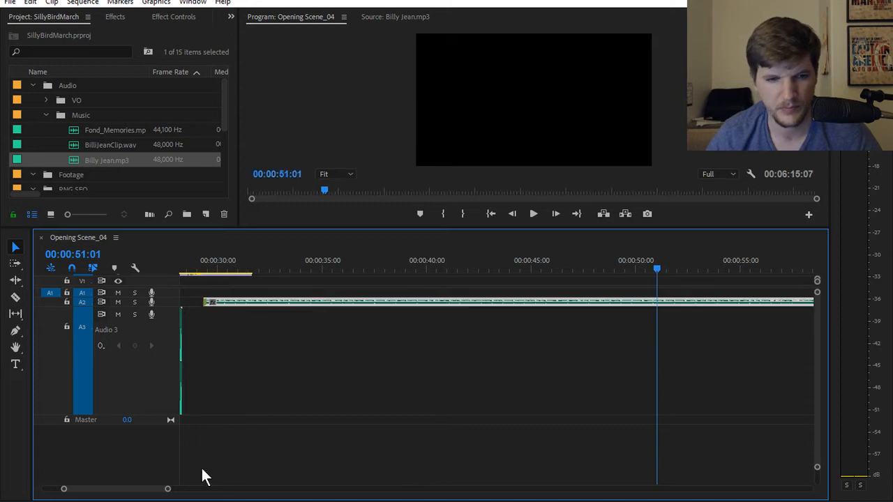
{"action": "mouse_move", "coordinate": [127, 495]}
{"action": "left_mouse_down"}
{"action": "mouse_move", "coordinate": [110, 493]}
{"action": "mouse_move", "coordinate": [119, 493]}
{"action": "left_mouse_up"}
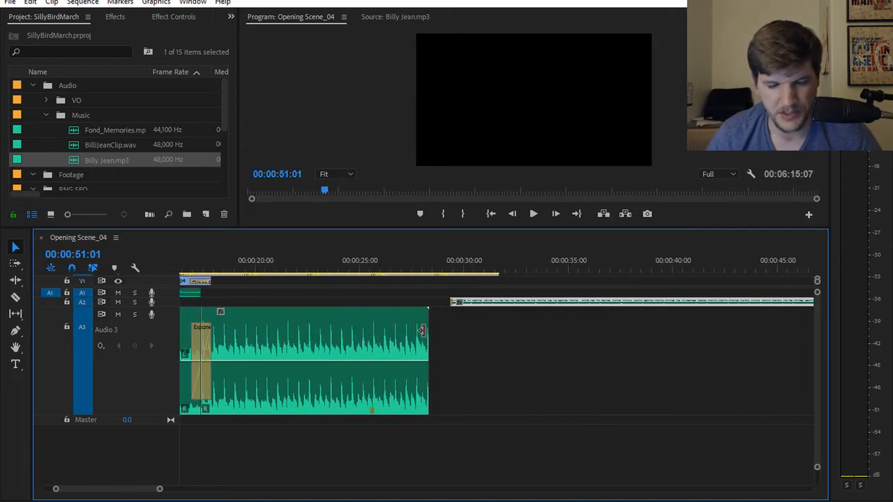
{"action": "left_click_drag", "start_coordinate": [483, 305], "coordinate": [434, 343]}
Play the A3 music across the join at the 00:00:25:15 marker, and undo the last move of the Billy Jean.mp3 clip
{"action": "left_click", "coordinate": [320, 270]}
{"action": "key", "text": "space"}
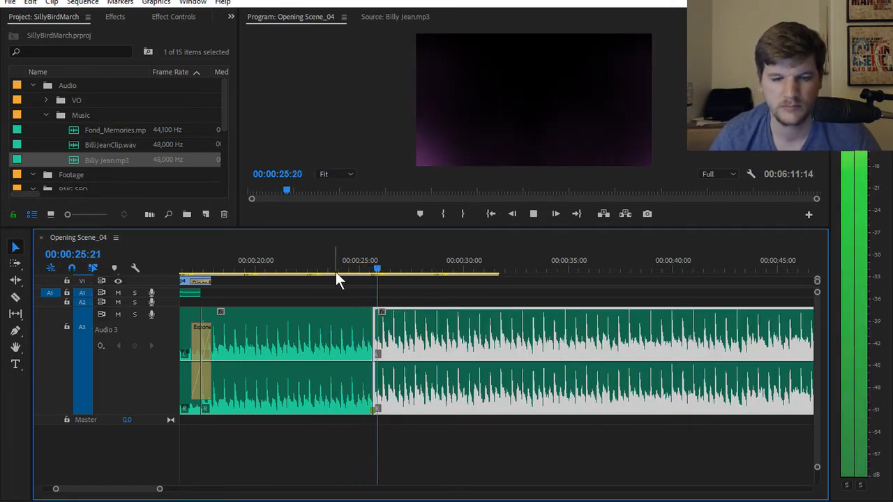
{"action": "key", "text": "space"}
{"action": "key", "text": "ctrl+z"}
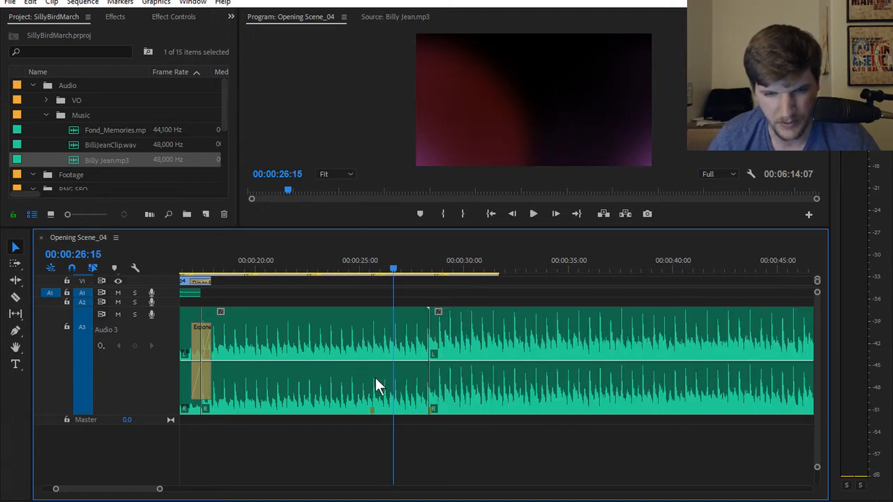
Play the A3 music around its marker, stop at 00:00:26:03 and move the second Billy Jean.mp3 clip to start there on A2
{"action": "scroll", "coordinate": [391, 389], "scroll_direction": "up", "scroll_amount": 3}
{"action": "left_click_drag", "start_coordinate": [397, 262], "coordinate": [356, 266]}
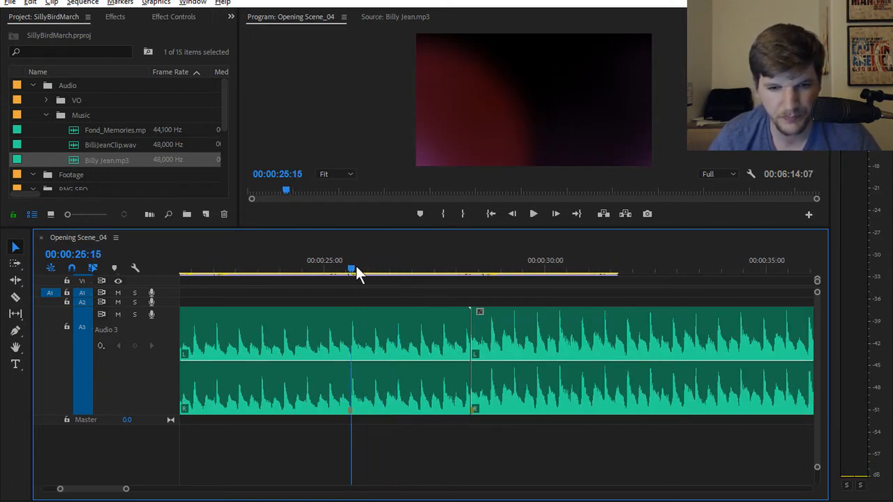
{"action": "key", "text": "space"}
{"action": "left_click", "coordinate": [294, 269]}
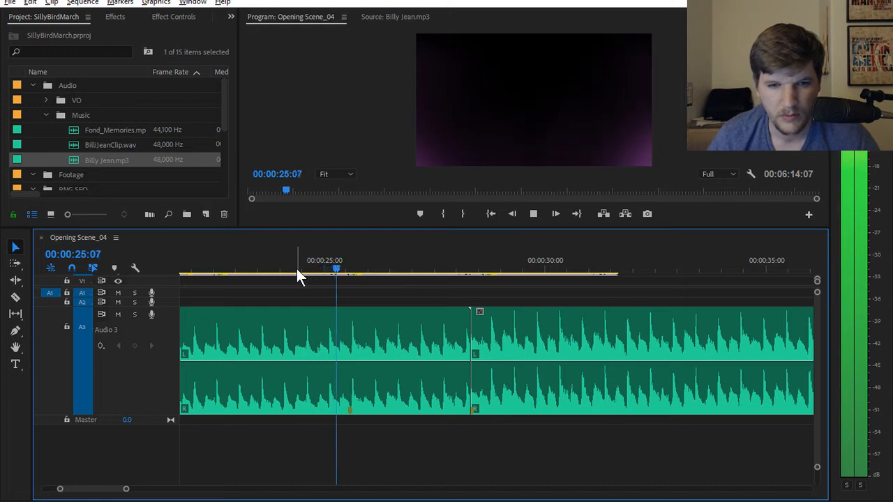
{"action": "key", "text": "space"}
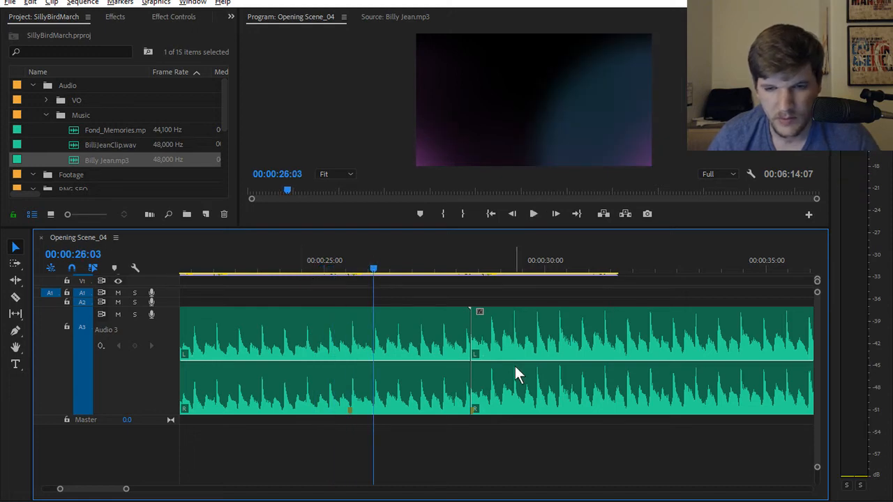
{"action": "left_click_drag", "start_coordinate": [517, 374], "coordinate": [419, 305]}
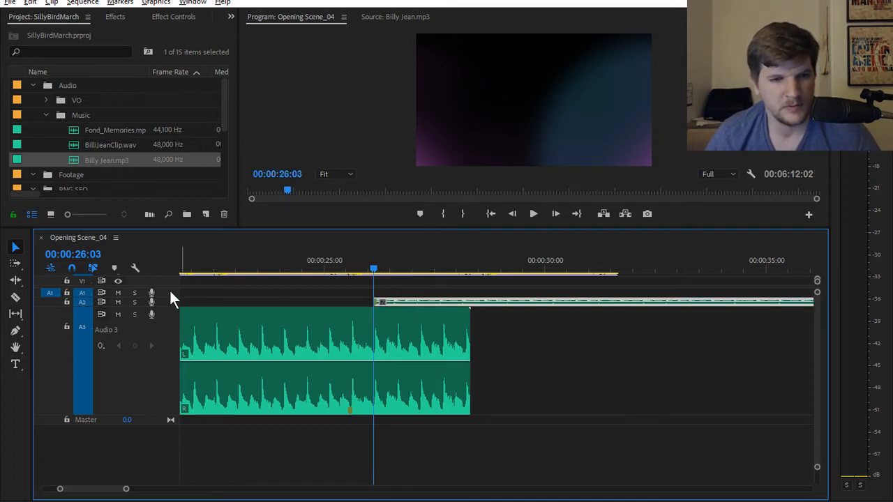
Enlarge the timeline and the A2 track so the waveforms of A2 and A3 can be compared
{"action": "left_click_drag", "start_coordinate": [169, 285], "coordinate": [169, 357]}
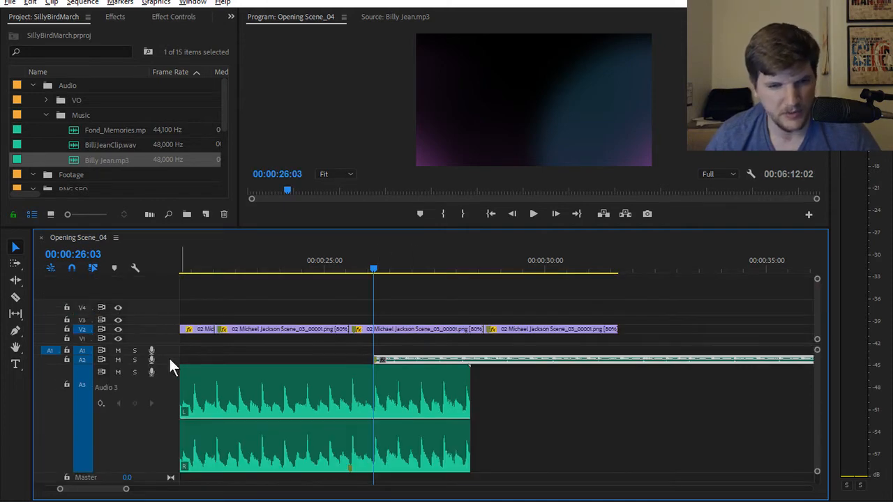
{"action": "scroll", "coordinate": [169, 359], "scroll_direction": "up", "scroll_amount": 6}
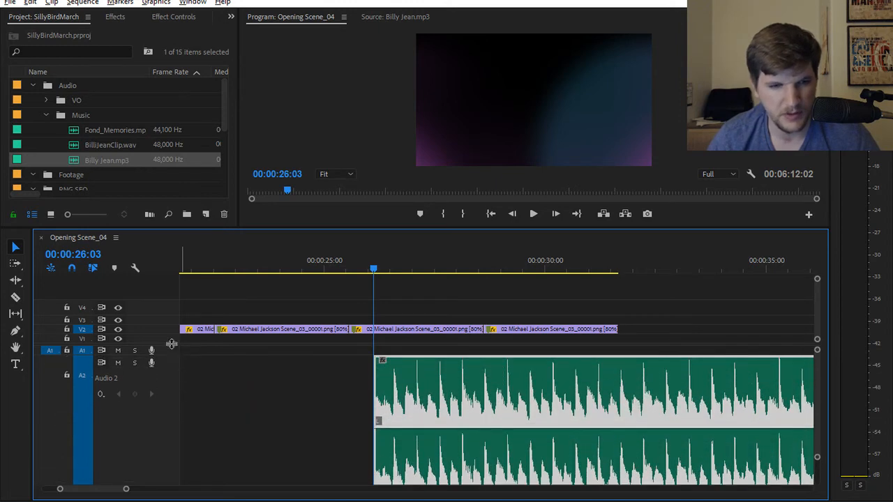
{"action": "left_click_drag", "start_coordinate": [171, 343], "coordinate": [171, 296]}
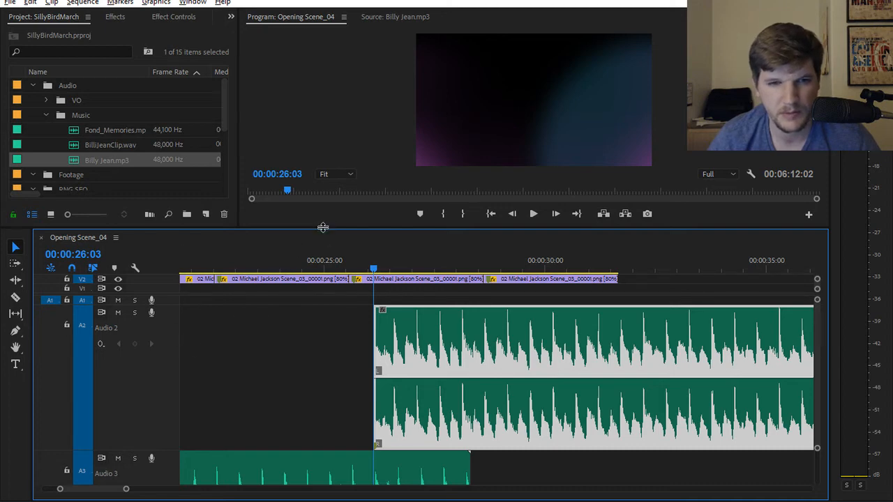
{"action": "left_click_drag", "start_coordinate": [323, 227], "coordinate": [314, 111]}
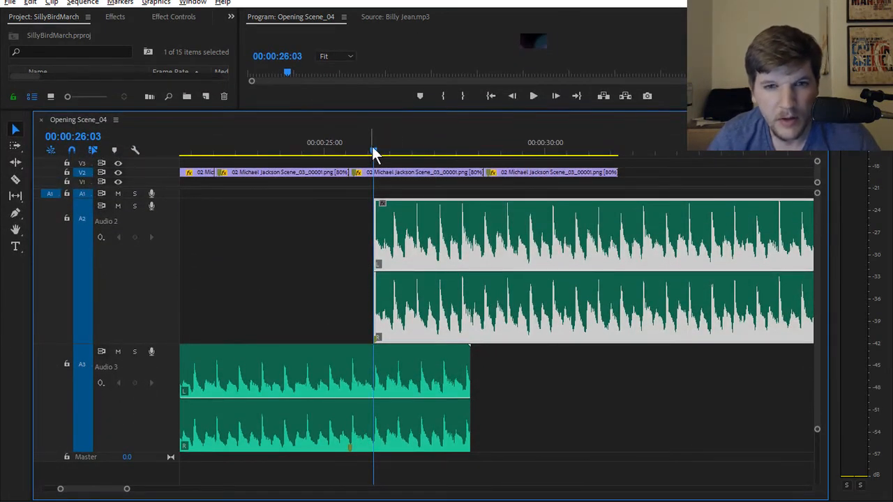
Play up to the overlap, move the A2 Billy Jean.mp3 clip to start at 00:00:25:15 and play it against A3
{"action": "left_click_drag", "start_coordinate": [373, 148], "coordinate": [235, 157]}
{"action": "key", "text": "space"}
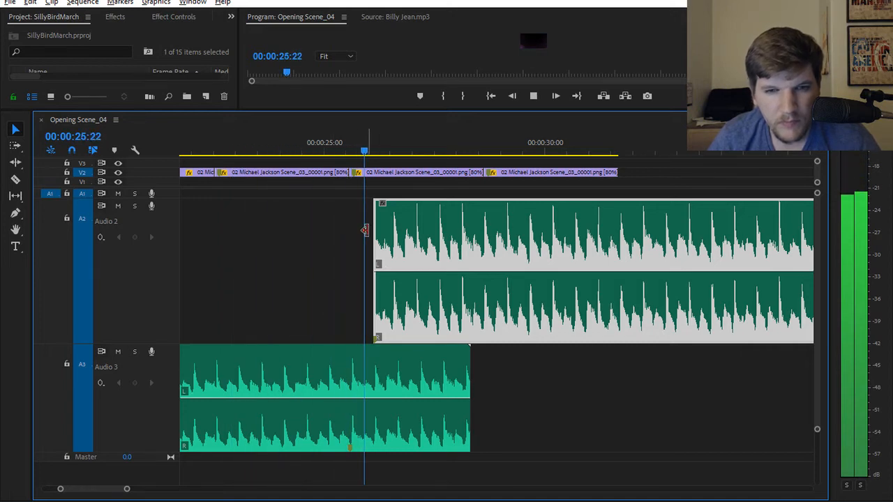
{"action": "left_click_drag", "start_coordinate": [363, 149], "coordinate": [351, 155]}
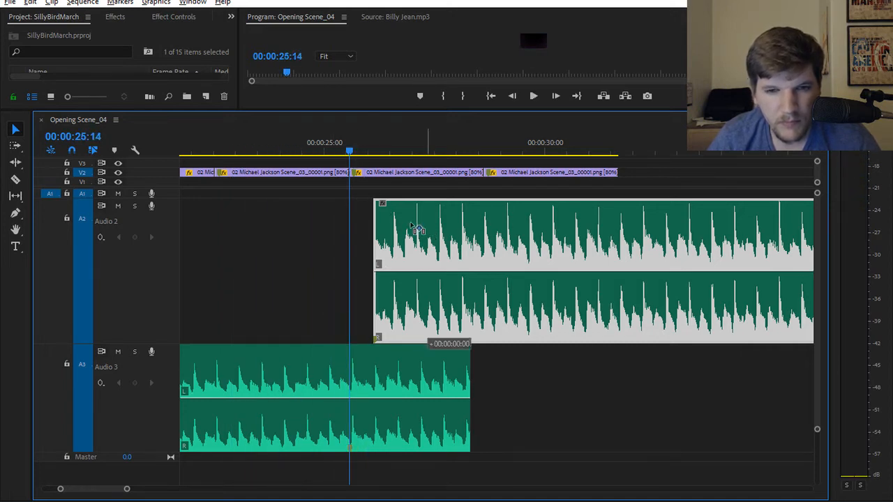
{"action": "left_click_drag", "start_coordinate": [419, 229], "coordinate": [409, 230]}
{"action": "key", "text": "space"}
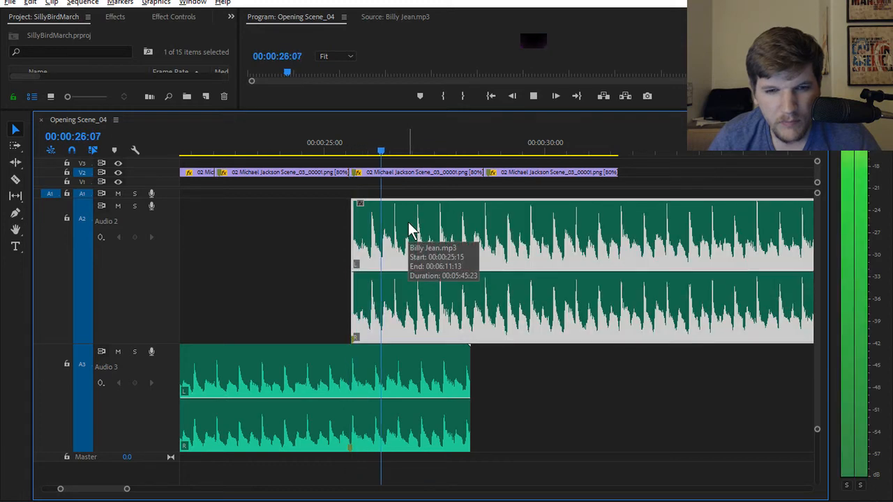
{"action": "key", "text": "space"}
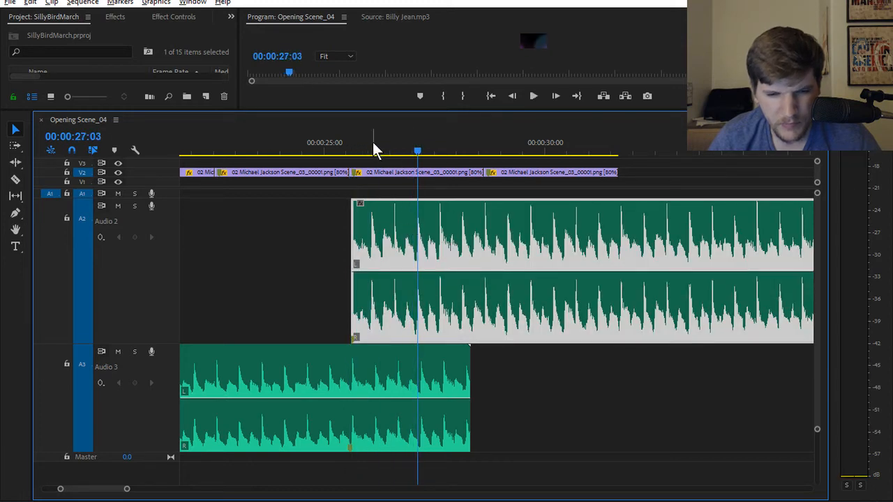
Try the A2 clip a few frames later, return its start to 00:00:25:15 and play the overlap again
{"action": "left_click_drag", "start_coordinate": [376, 136], "coordinate": [406, 148]}
{"action": "left_click_drag", "start_coordinate": [434, 265], "coordinate": [447, 265]}
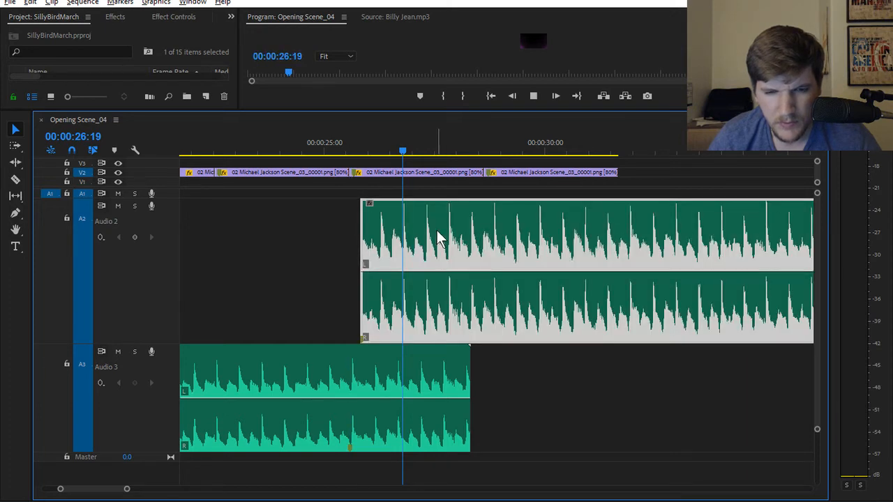
{"action": "left_click", "coordinate": [366, 150]}
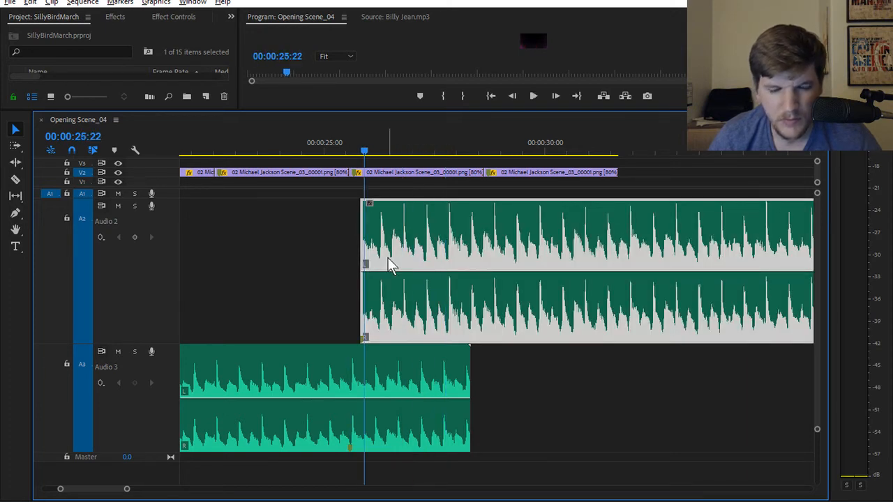
{"action": "left_click_drag", "start_coordinate": [388, 258], "coordinate": [382, 259]}
{"action": "key", "text": "space"}
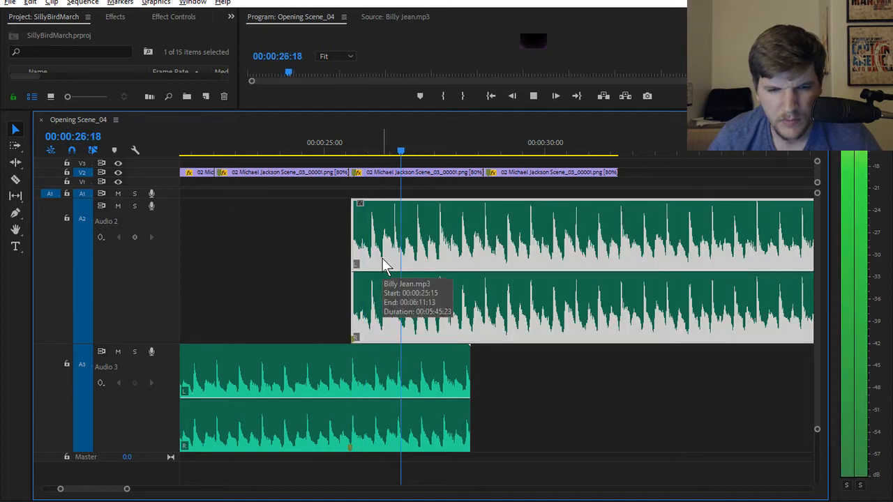
Extend the beginning of the A2 Billy Jean.mp3 clip a few frames earlier than 00:00:25:15
{"action": "left_click", "coordinate": [351, 152]}
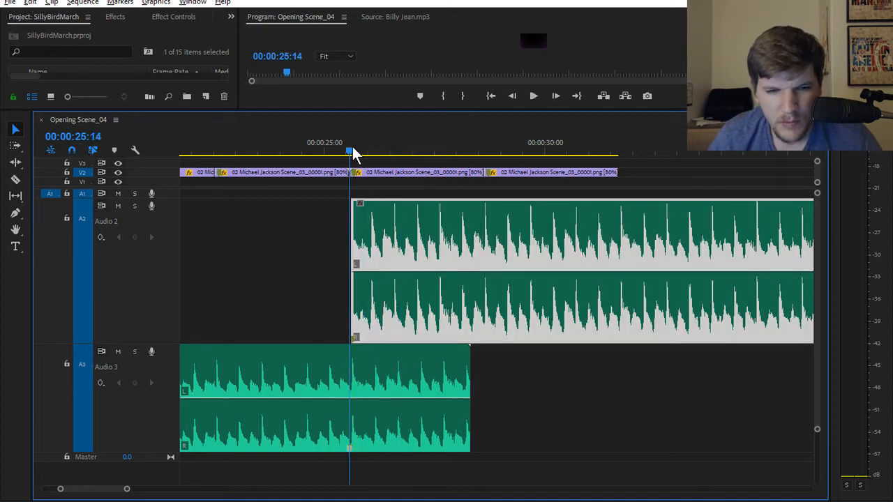
{"action": "key", "text": "Right"}
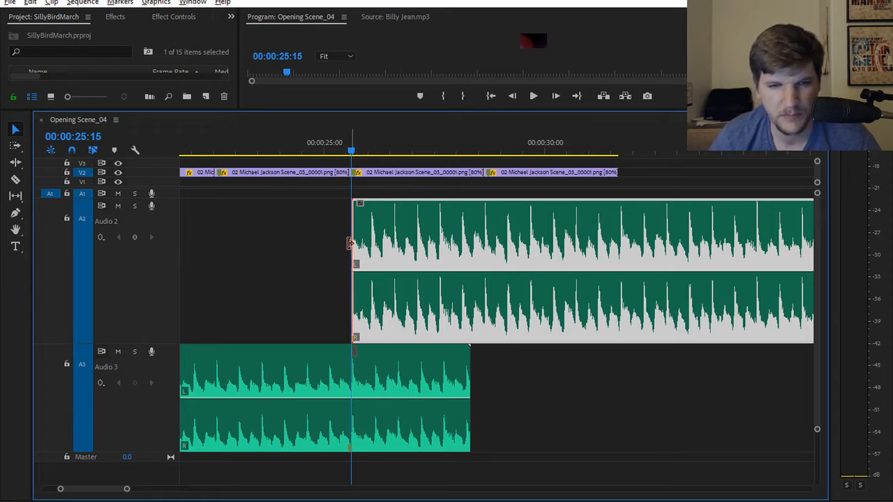
{"action": "left_click_drag", "start_coordinate": [351, 243], "coordinate": [343, 244]}
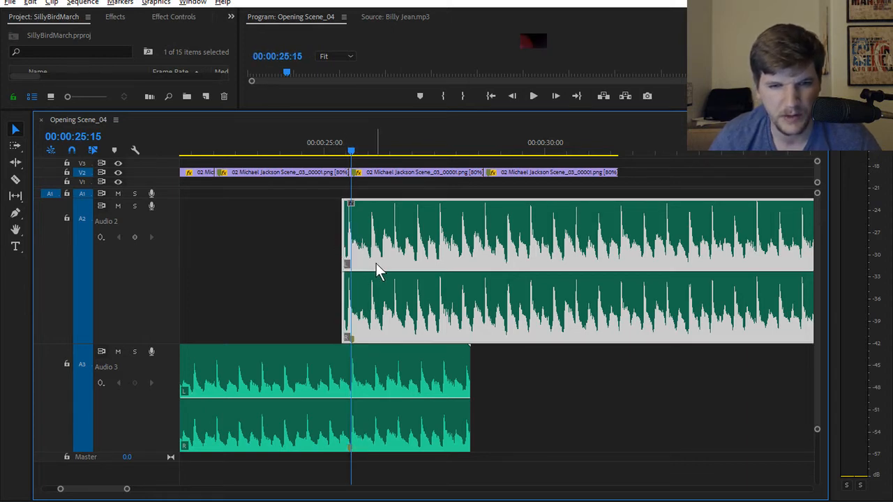
Try the extended A2 clip starting at 00:00:25:15, play it, and shift it back earlier for another listen
{"action": "left_click_drag", "start_coordinate": [377, 271], "coordinate": [381, 267]}
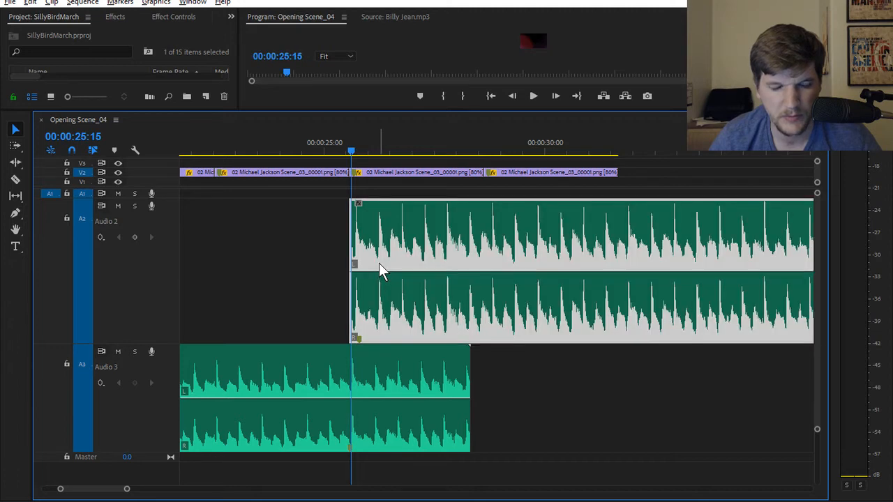
{"action": "key", "text": "space"}
{"action": "key", "text": "space"}
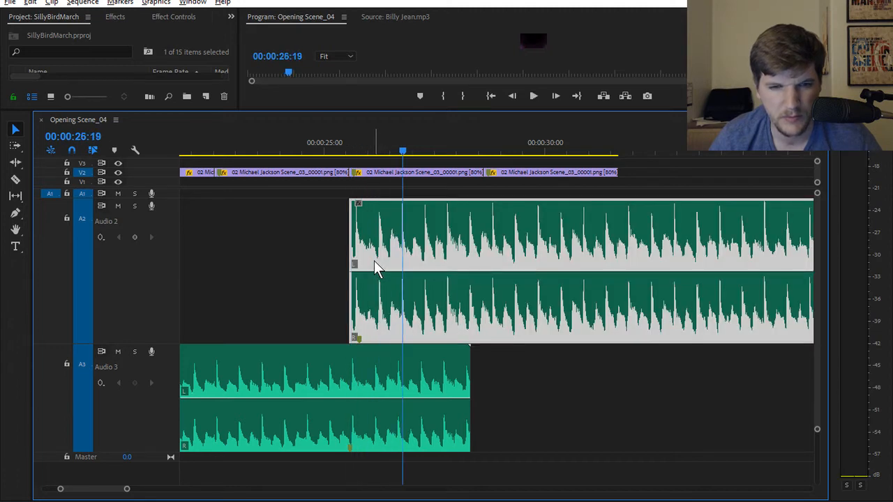
{"action": "left_click_drag", "start_coordinate": [374, 265], "coordinate": [371, 272]}
{"action": "key", "text": "space"}
{"action": "key", "text": "space"}
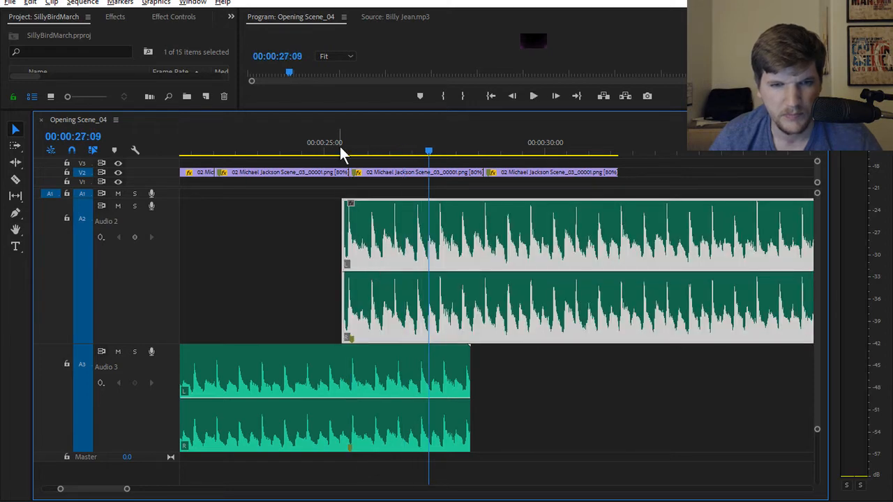
Turn off snapping and nudge the A2 clip a few frames later, playing its overlap with the A3 music
{"action": "left_click", "coordinate": [340, 147]}
{"action": "key", "text": "space"}
{"action": "key", "text": "space"}
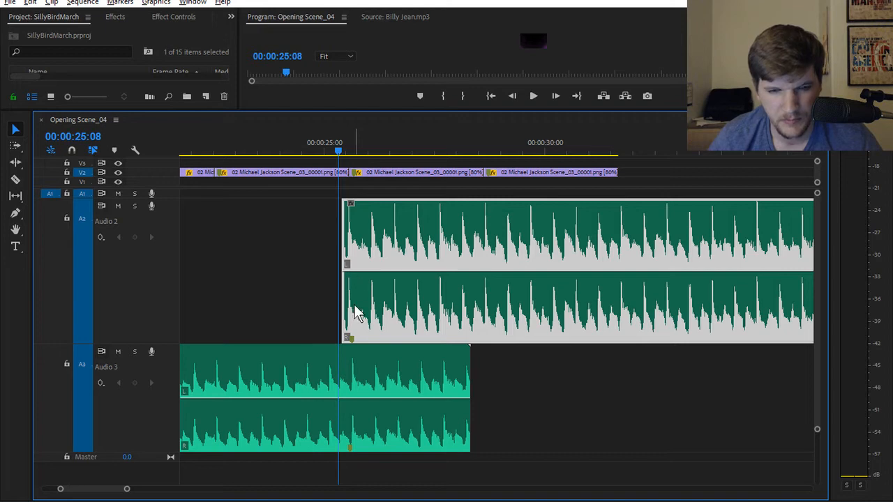
{"action": "left_click_drag", "start_coordinate": [356, 312], "coordinate": [362, 311]}
{"action": "key", "text": "space"}
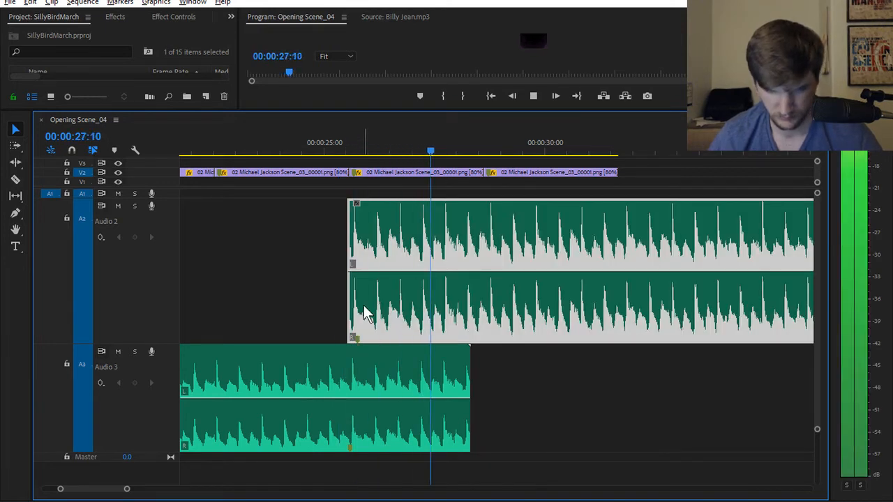
{"action": "key", "text": "space"}
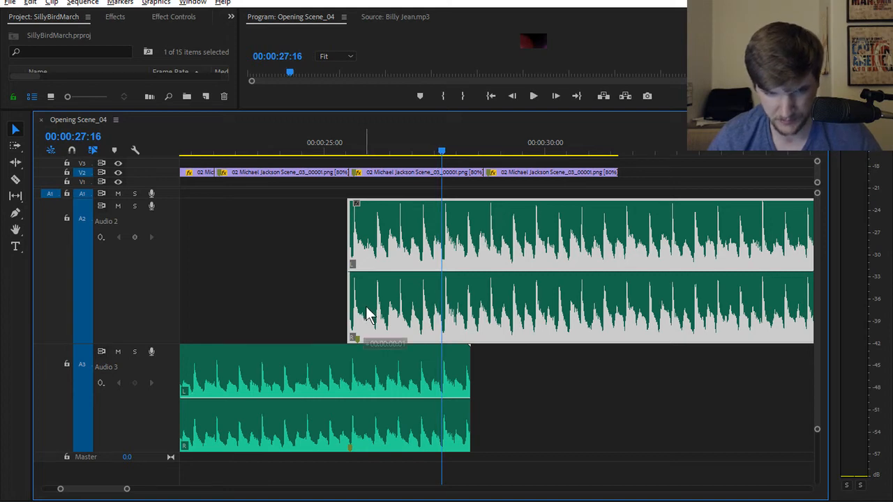
Try the A2 Billy Jean.mp3 clip slightly later and play its overlap with the A3 music
{"action": "left_click_drag", "start_coordinate": [368, 314], "coordinate": [367, 315]}
{"action": "key", "text": "space"}
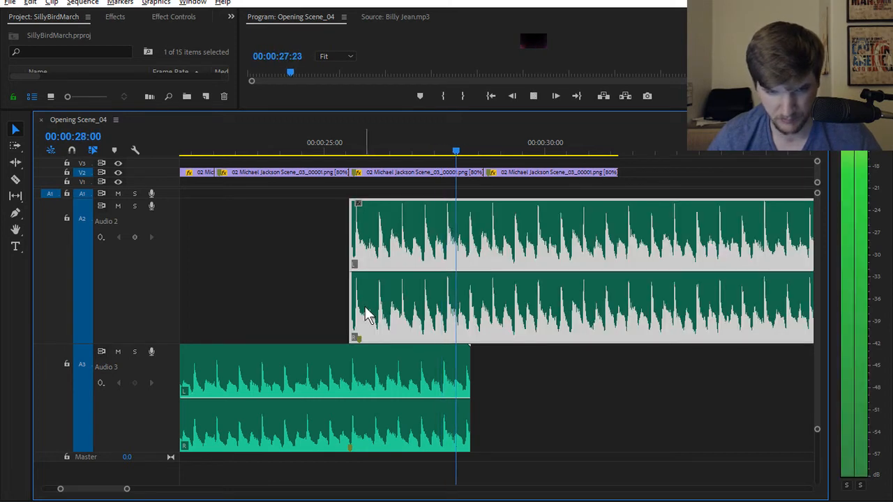
{"action": "key", "text": "space"}
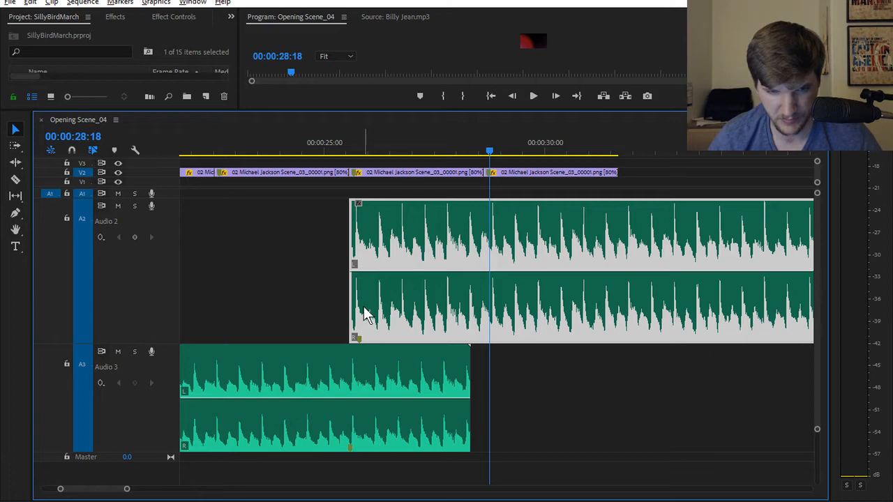
Shift the A2 clip a few frames earlier, so it starts just before 00:00:25:14, and play the overlap from before its start
{"action": "left_click_drag", "start_coordinate": [364, 309], "coordinate": [363, 311]}
{"action": "left_click", "coordinate": [334, 152]}
{"action": "key", "text": "space"}
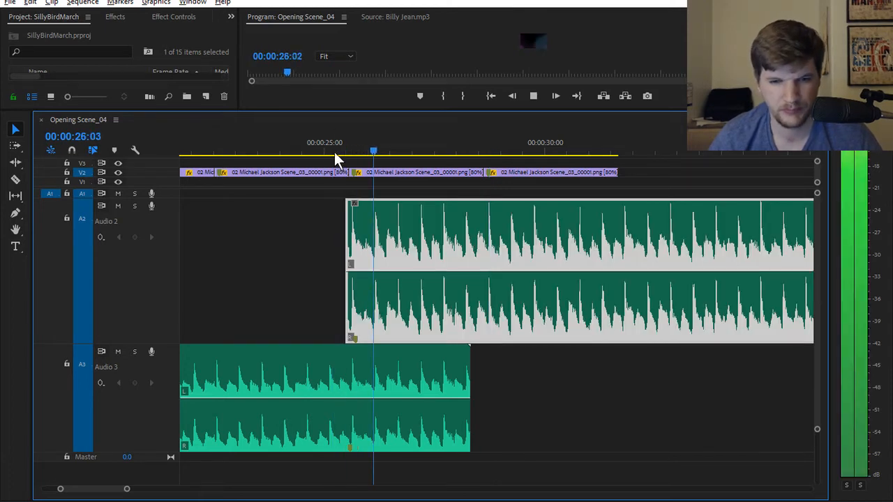
{"action": "key", "text": "space"}
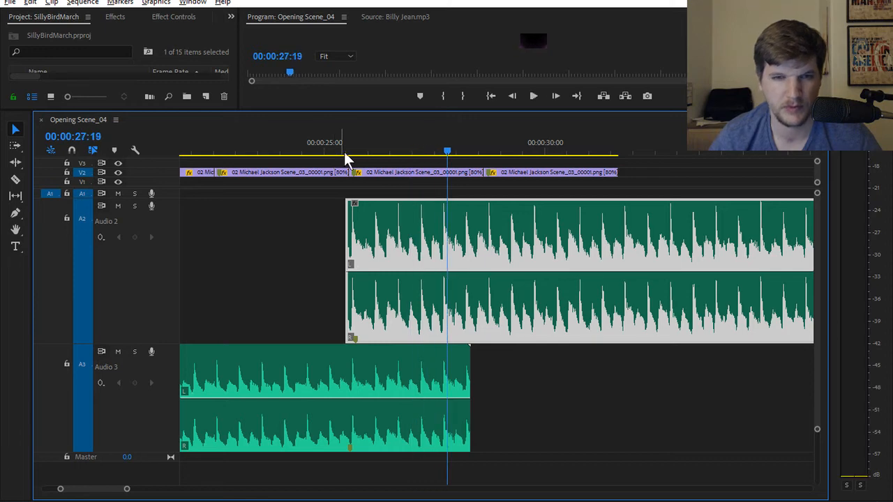
Try splitting the A2 Billy Jean.mp3 clip at 00:00:25:14 and removing the short piece before the cut
{"action": "left_click", "coordinate": [350, 148]}
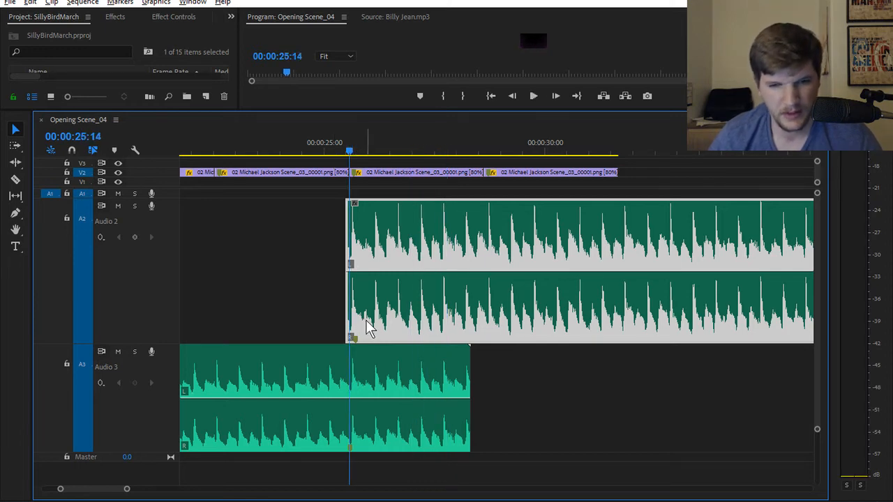
{"action": "left_click_drag", "start_coordinate": [350, 145], "coordinate": [350, 148]}
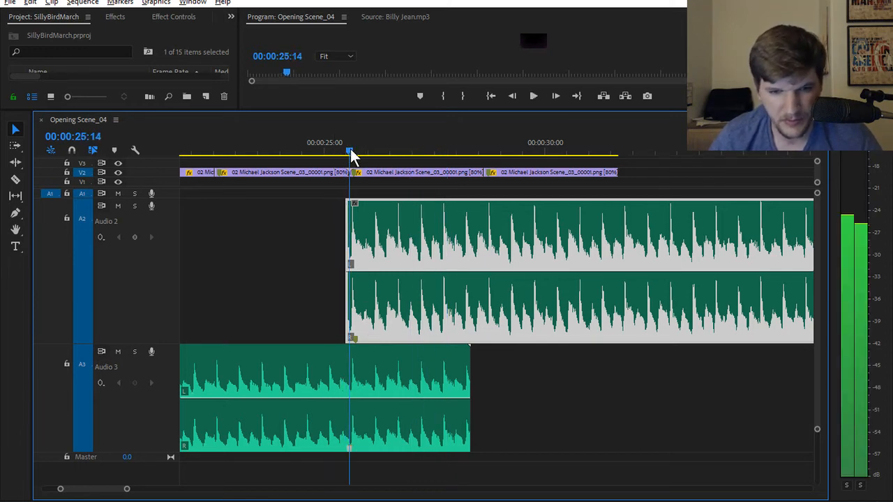
{"action": "key", "text": "c"}
{"action": "left_click", "coordinate": [352, 266]}
{"action": "key", "text": "v"}
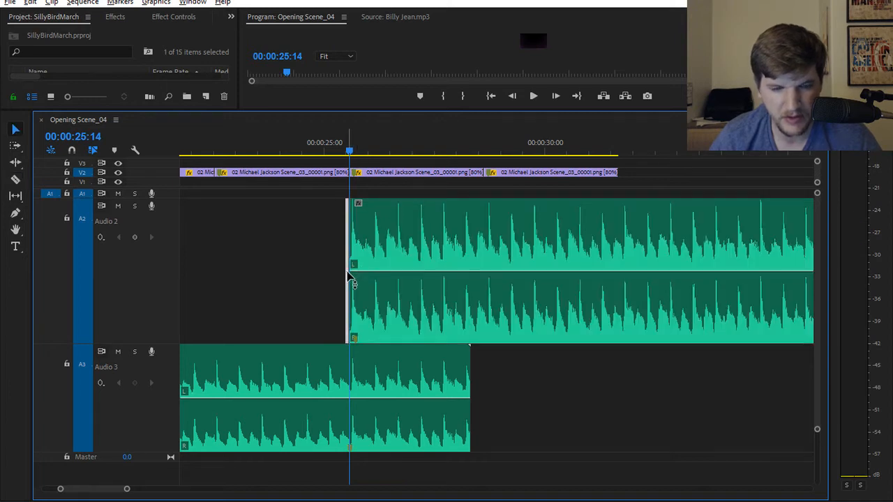
Try cutting the A3 music at 00:00:25:14 and deleting the section after the cut
{"action": "key", "text": "c"}
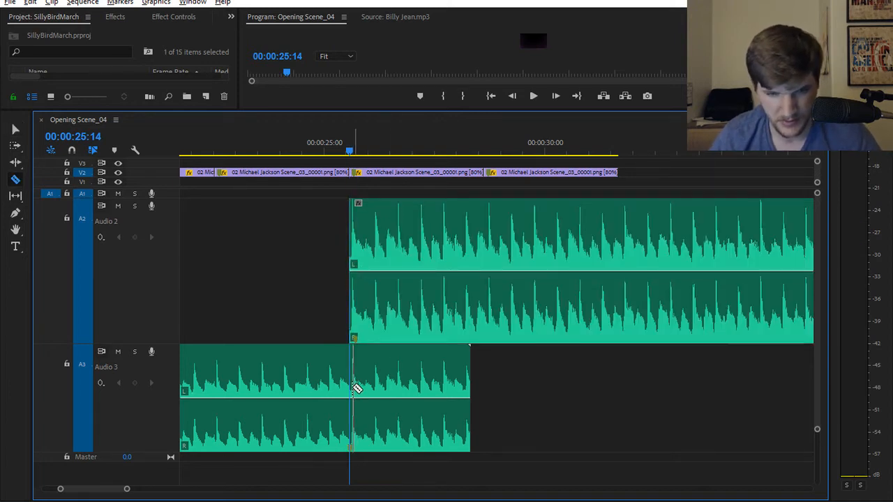
{"action": "left_click", "coordinate": [351, 390]}
{"action": "key", "text": "v"}
{"action": "left_click", "coordinate": [387, 395]}
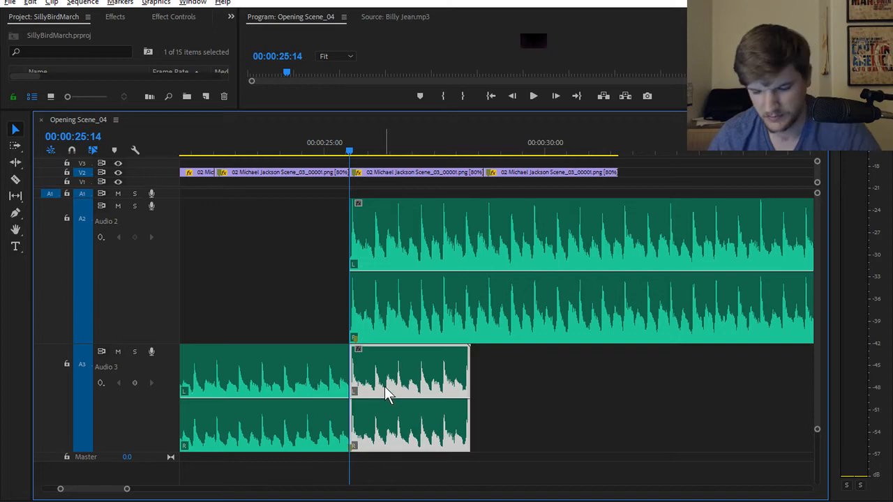
{"action": "key", "text": "Delete"}
Try moving the trimmed A2 clip onto A3 at the cut and play across the join
{"action": "left_click_drag", "start_coordinate": [394, 307], "coordinate": [394, 376]}
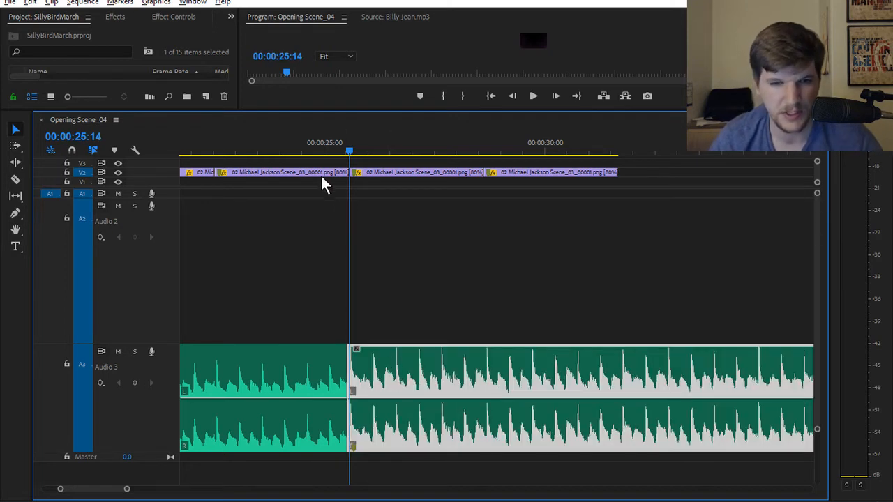
{"action": "left_click", "coordinate": [295, 145]}
{"action": "key", "text": "space"}
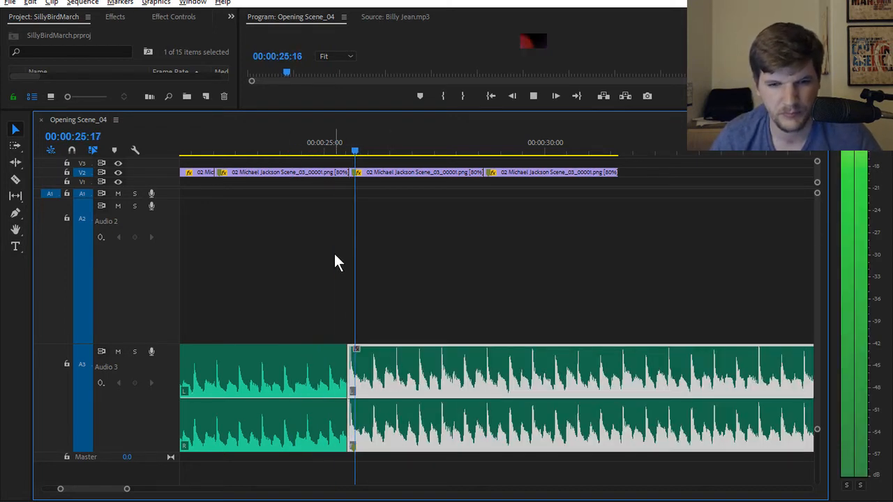
Undo the move onto A3, the deleted pieces and the cuts in both Billy Jean.mp3 clips
{"action": "key", "text": "ctrl+z"}
{"action": "key", "text": "ctrl+z"}
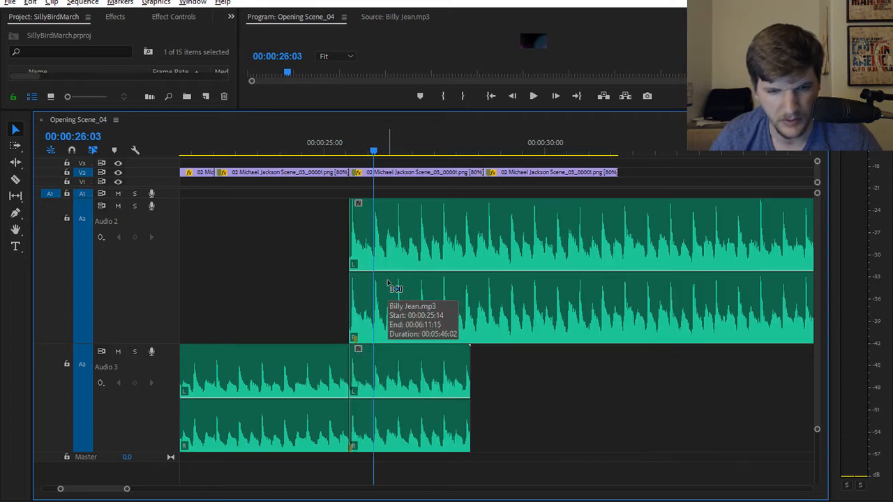
{"action": "key", "text": "ctrl+z"}
{"action": "key", "text": "ctrl+z"}
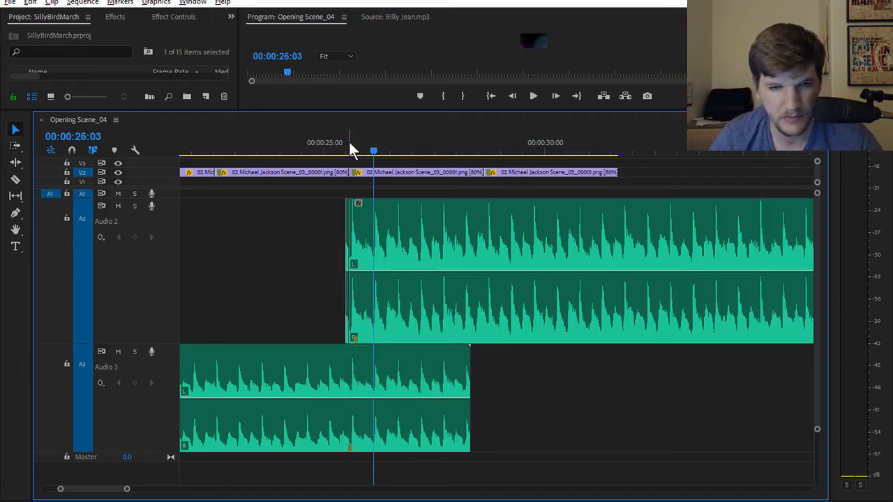
Play the overlap of the uncut A2 clip and A3 music again from shortly before the A2 clip's start
{"action": "left_click", "coordinate": [317, 148]}
{"action": "key", "text": "space"}
{"action": "mouse_move", "coordinate": [332, 148]}
{"action": "left_mouse_down"}
{"action": "mouse_move", "coordinate": [355, 149]}
{"action": "mouse_move", "coordinate": [337, 152]}
{"action": "left_mouse_up"}
{"action": "key", "text": "space"}
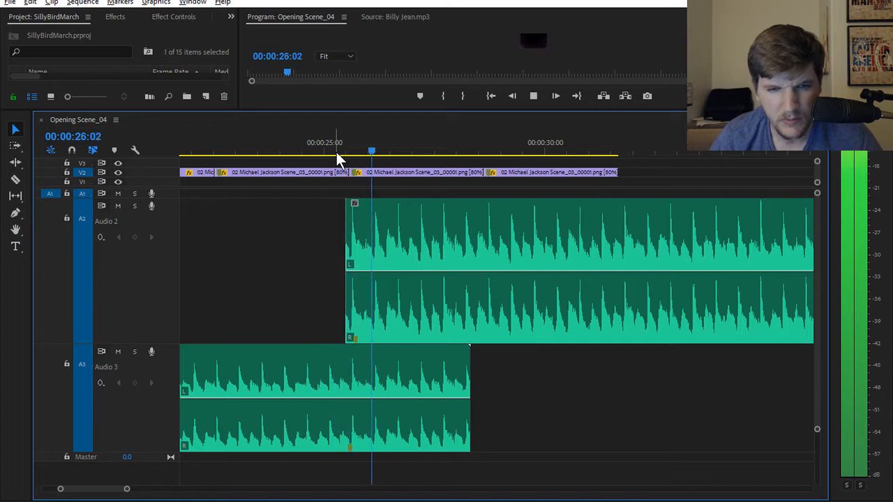
Split the Audio 3 music clip at 00:00:25:12 and delete the piece after the cut
{"action": "key", "text": "space"}
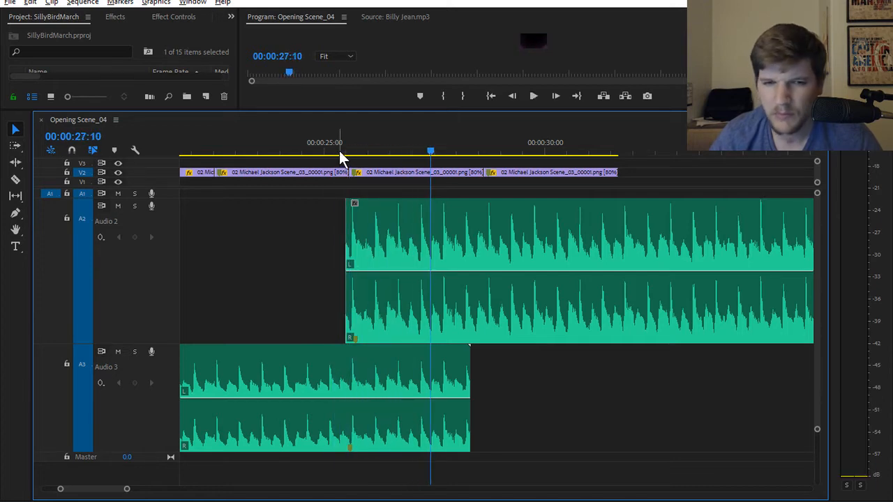
{"action": "mouse_move", "coordinate": [340, 152]}
{"action": "left_mouse_down"}
{"action": "mouse_move", "coordinate": [355, 149]}
{"action": "mouse_move", "coordinate": [328, 150]}
{"action": "mouse_move", "coordinate": [345, 151]}
{"action": "left_mouse_up"}
{"action": "key", "text": "c"}
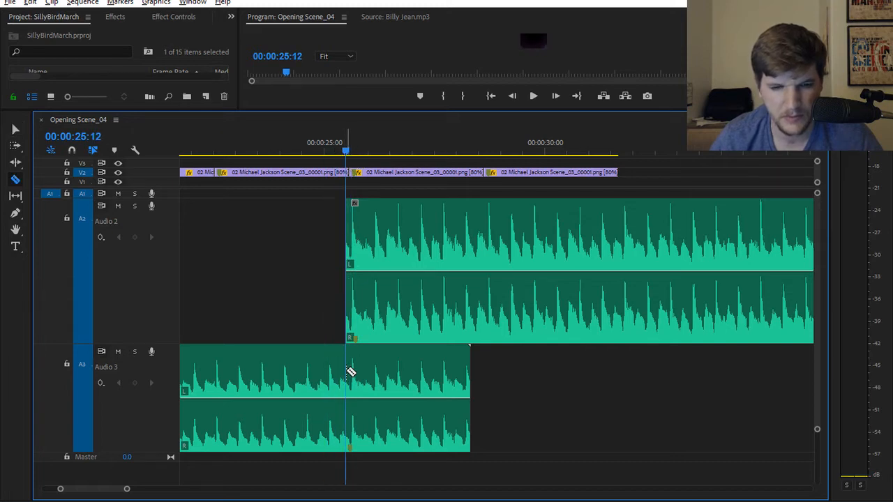
{"action": "left_click", "coordinate": [370, 393]}
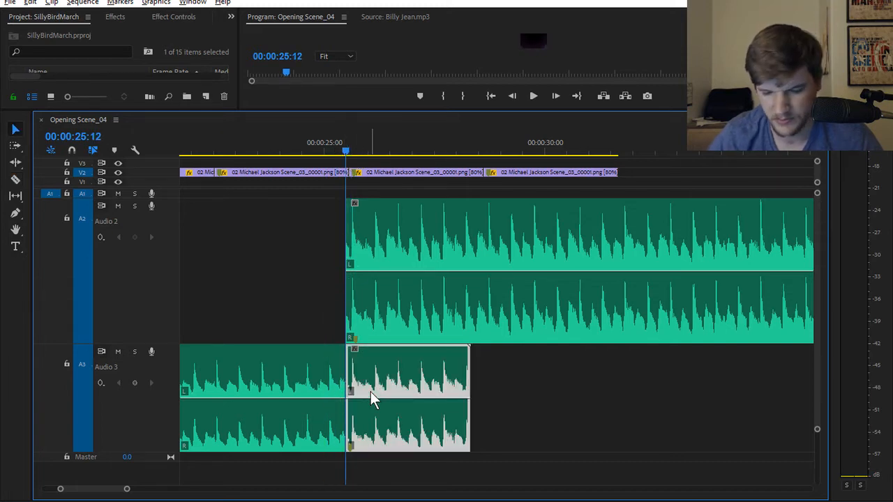
{"action": "key", "text": "Delete"}
Move the Audio 2 music clip down to Audio 3, butted against the cut clip, and play back the join
{"action": "left_click_drag", "start_coordinate": [441, 319], "coordinate": [444, 406]}
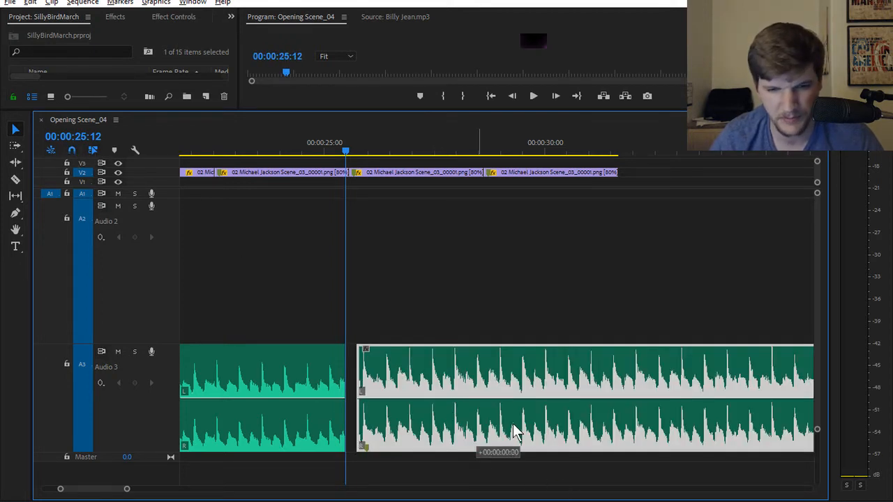
{"action": "left_click_drag", "start_coordinate": [500, 429], "coordinate": [467, 430]}
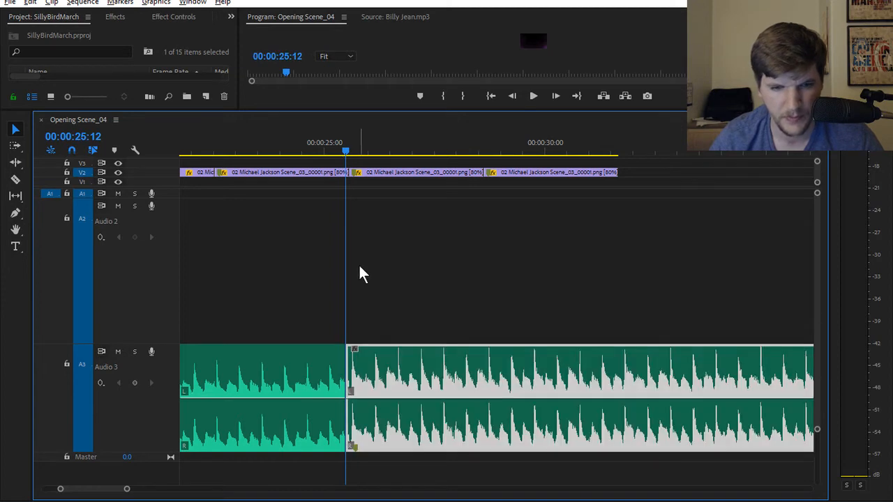
{"action": "left_click_drag", "start_coordinate": [343, 155], "coordinate": [275, 153]}
{"action": "key", "text": "space"}
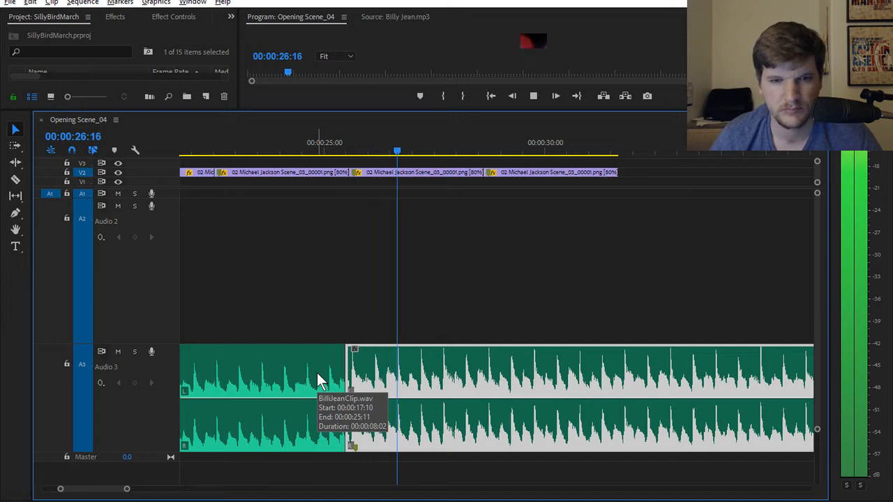
{"action": "key", "text": "space"}
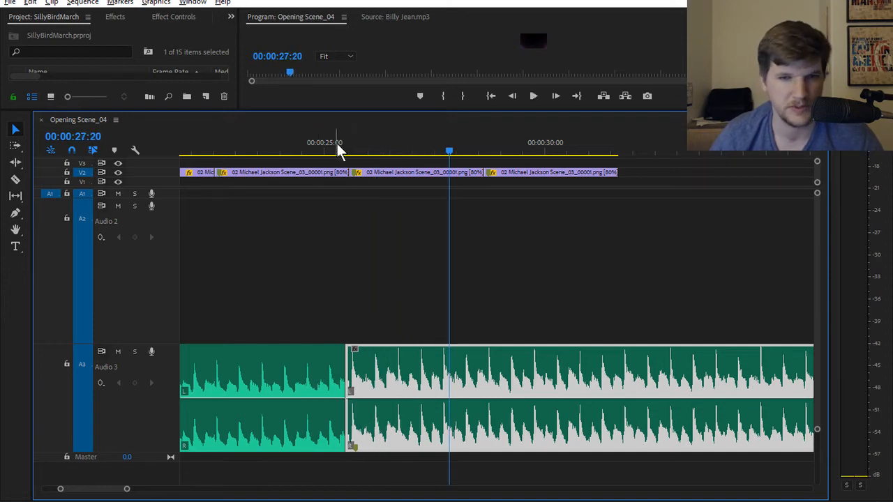
{"action": "left_click", "coordinate": [189, 155]}
{"action": "key", "text": "space"}
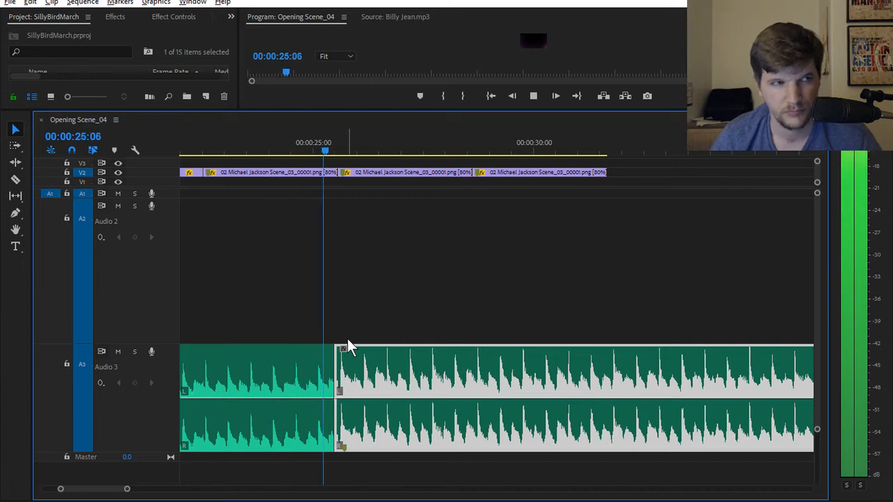
{"action": "key", "text": "space"}
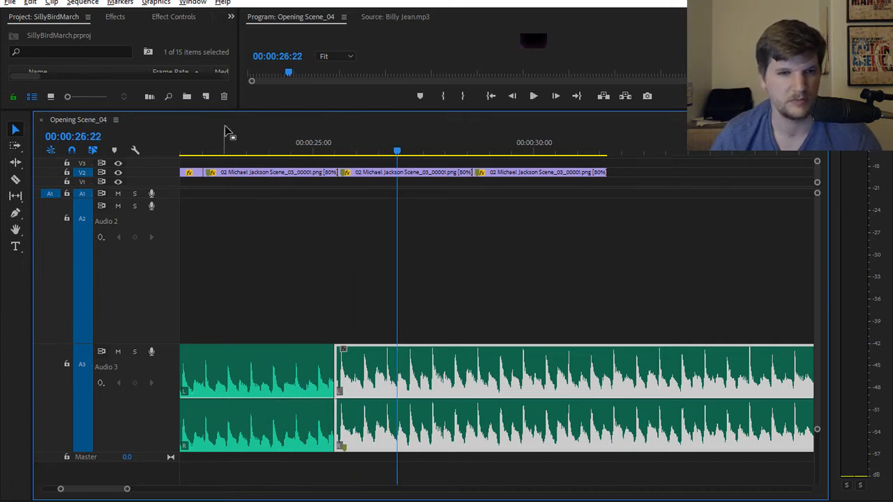
Shrink the timeline area, collapse the audio tracks and bring video tracks V1 to V4 into view
{"action": "left_click_drag", "start_coordinate": [259, 111], "coordinate": [267, 326]}
{"action": "double_click", "coordinate": [170, 423]}
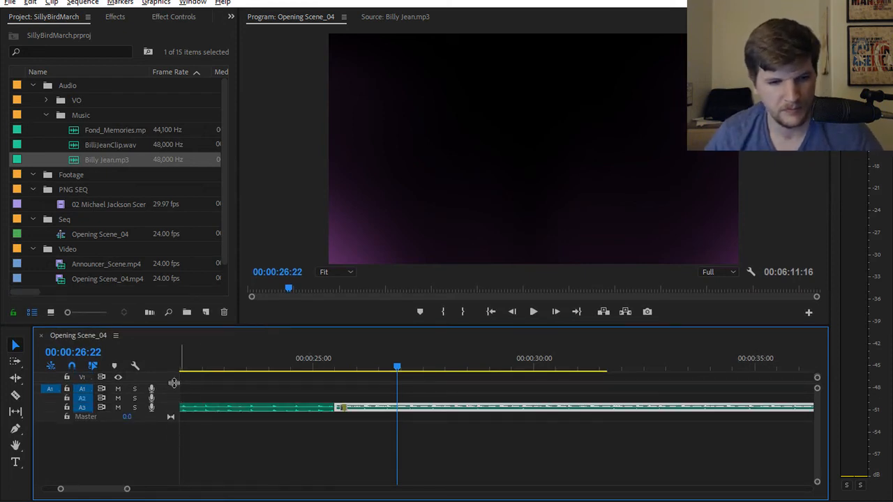
{"action": "left_click_drag", "start_coordinate": [172, 384], "coordinate": [169, 413]}
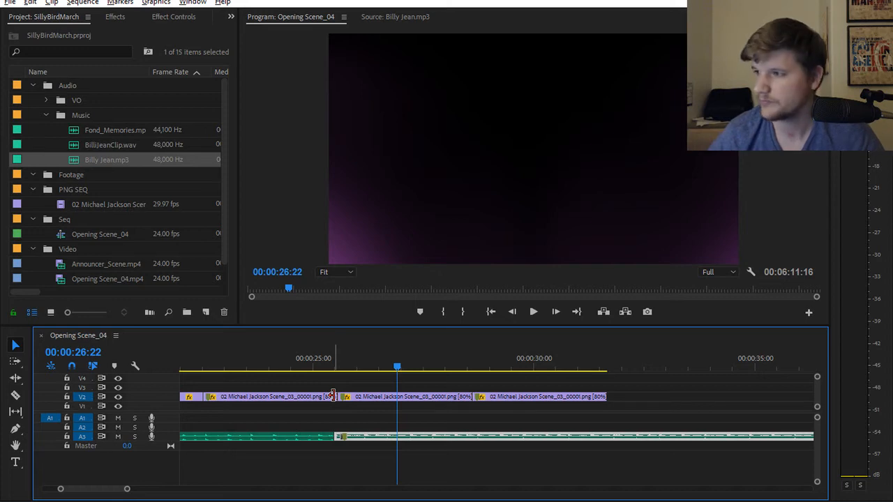
Play back the sequence from about 00:00:22 across the music join to check the picture against the music
{"action": "left_click_drag", "start_coordinate": [419, 364], "coordinate": [232, 382]}
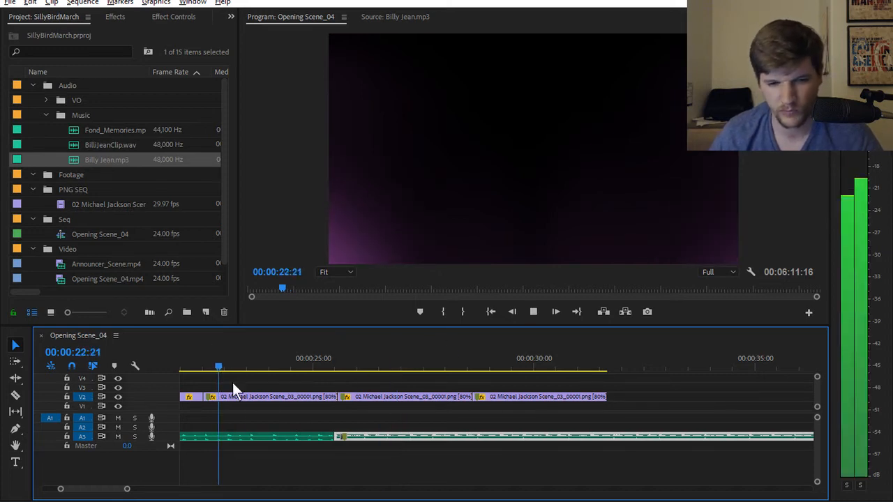
{"action": "key", "text": "space"}
{"action": "key", "text": "space"}
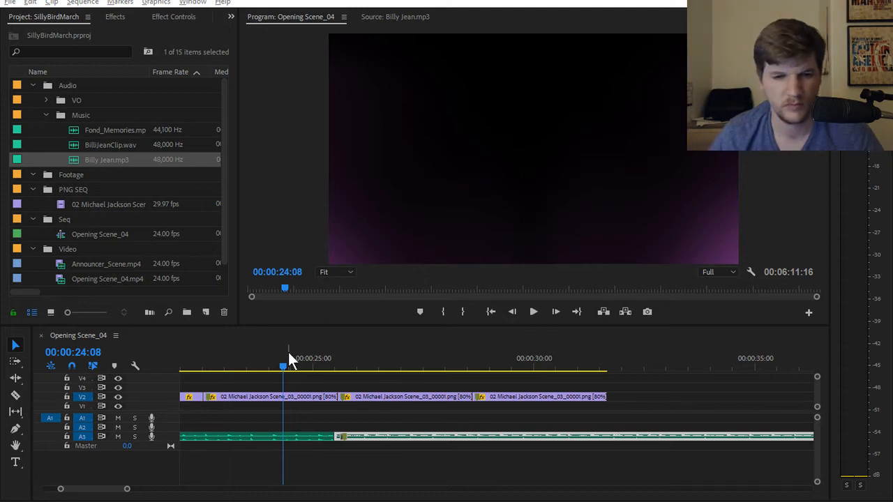
{"action": "left_click_drag", "start_coordinate": [288, 360], "coordinate": [263, 364]}
{"action": "key", "text": "space"}
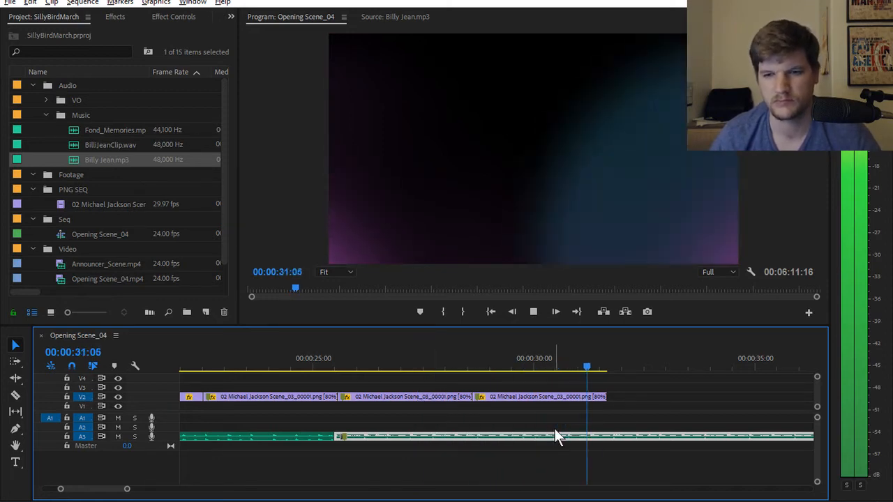
Paste three copies of the last Michael Jackson Scene_03 clip end to end after it on V2
{"action": "left_click", "coordinate": [558, 395]}
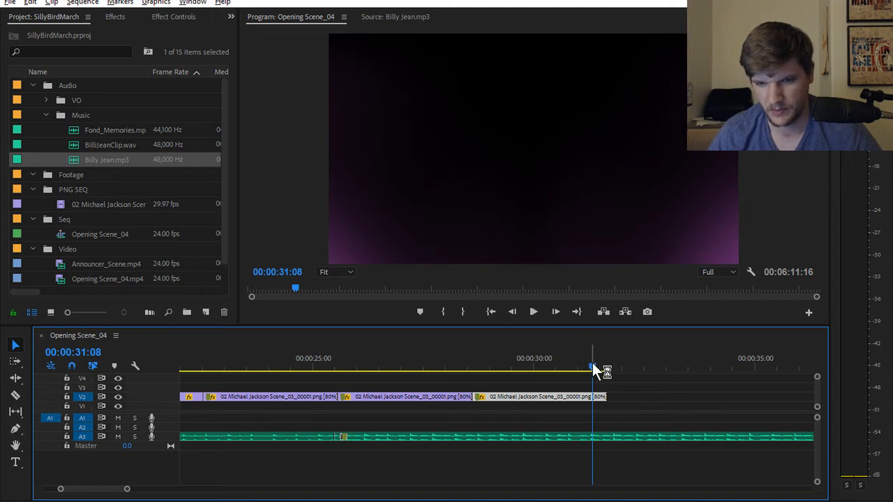
{"action": "left_click_drag", "start_coordinate": [593, 364], "coordinate": [605, 364]}
{"action": "key", "text": "ctrl+v"}
{"action": "key", "text": "ctrl+v"}
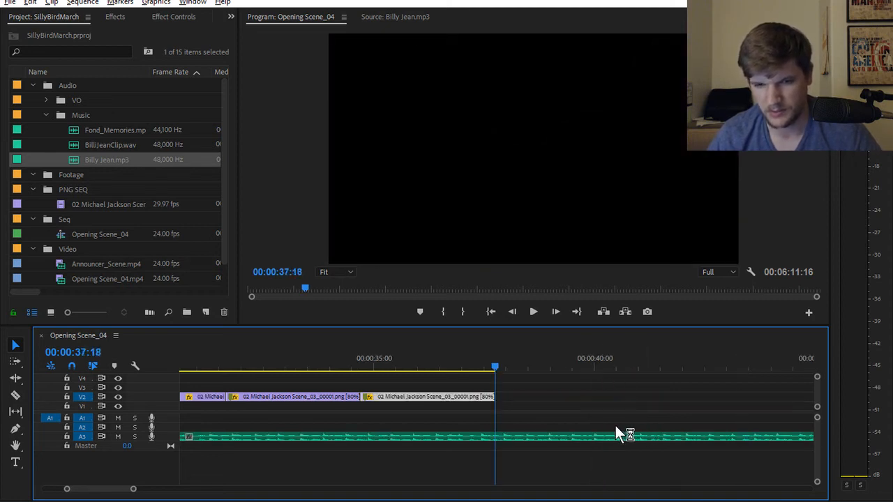
{"action": "key", "text": "ctrl+v"}
Delete the first two Michael Jackson Scene_03 clips on V2, before 00:00:19:12
{"action": "left_click_drag", "start_coordinate": [467, 354], "coordinate": [536, 374]}
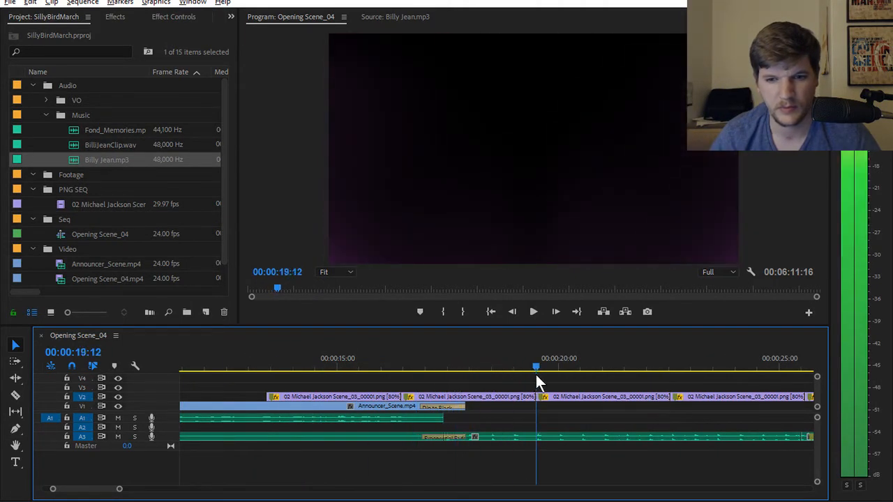
{"action": "left_click", "coordinate": [459, 397]}
{"action": "key", "text": "Delete"}
{"action": "left_click", "coordinate": [379, 395]}
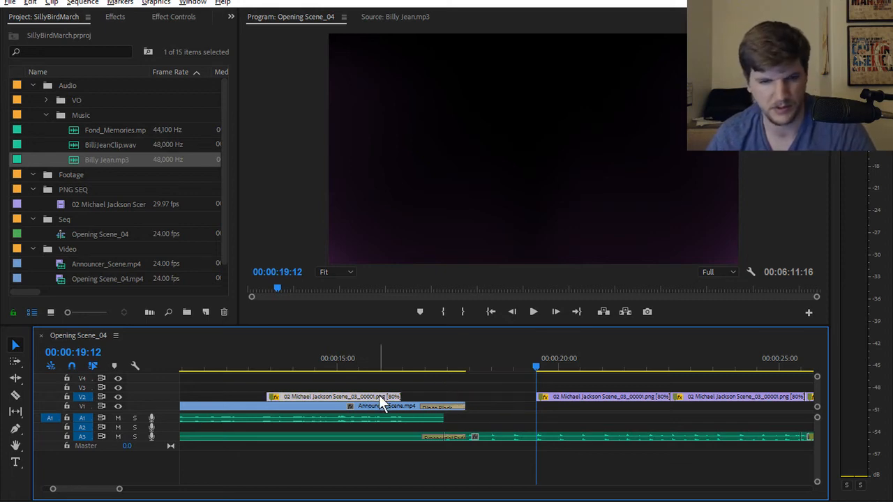
{"action": "key", "text": "Delete"}
Play back the sequence from about 00:00:14 across the end of the Announcer_Scene clip
{"action": "left_click", "coordinate": [290, 354]}
{"action": "key", "text": "space"}
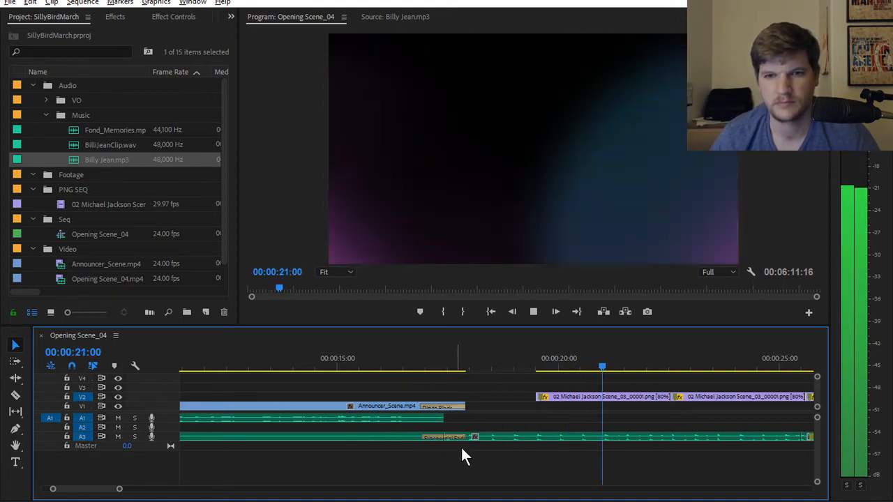
{"action": "key", "text": "space"}
Paste a Michael Jackson Scene_03 clip on V2 and fit it between the end of Announcer_Scene and 00:00:19:12
{"action": "left_click_drag", "start_coordinate": [535, 366], "coordinate": [467, 371]}
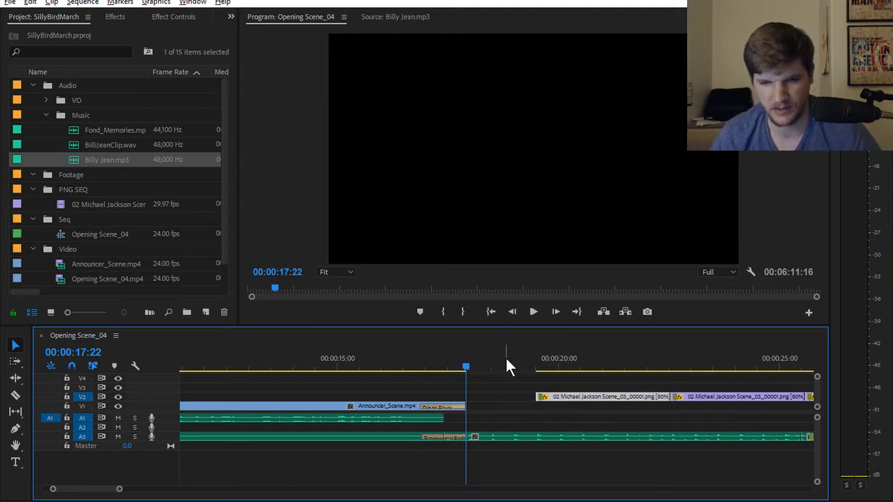
{"action": "left_click_drag", "start_coordinate": [506, 364], "coordinate": [370, 369]}
{"action": "key", "text": "ctrl+v"}
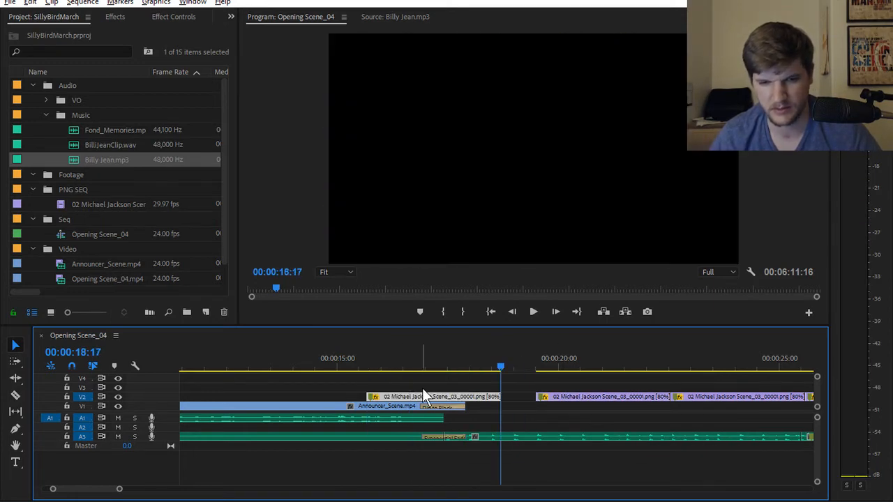
{"action": "left_click_drag", "start_coordinate": [422, 394], "coordinate": [468, 398]}
Apply the Dip to Black video transition to the start of the first Michael Jackson clip on V2
{"action": "left_click", "coordinate": [116, 17]}
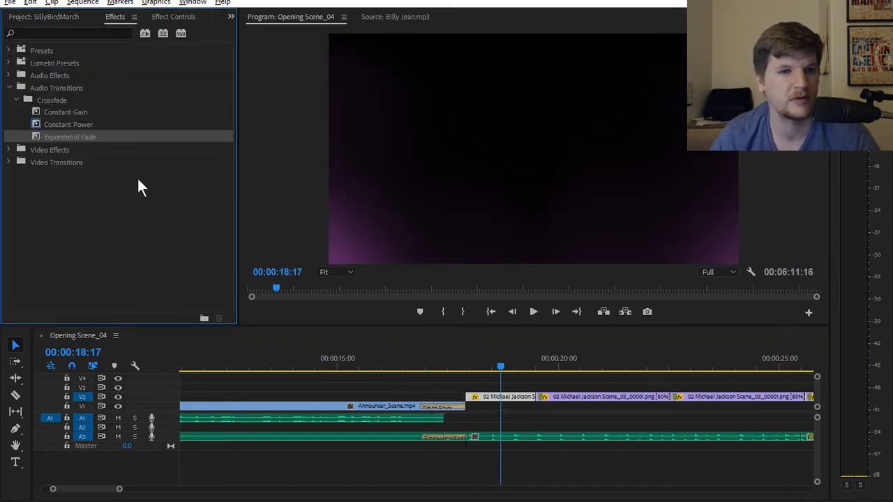
{"action": "left_click", "coordinate": [45, 17]}
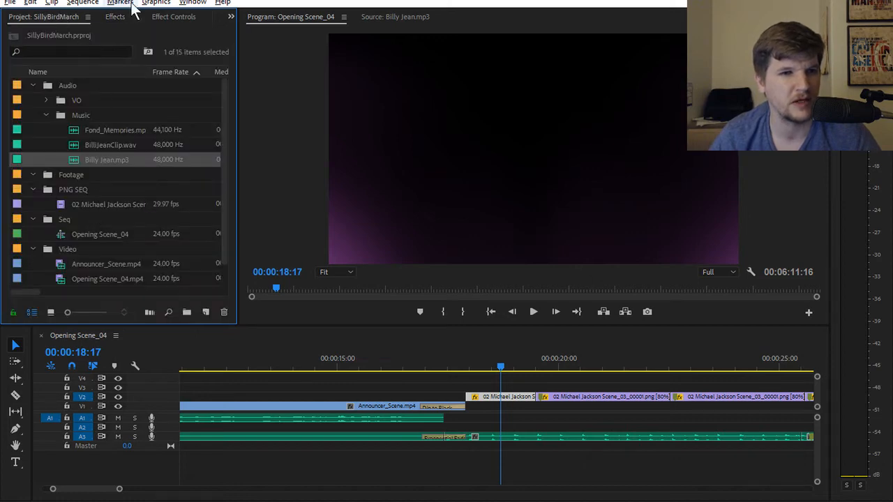
{"action": "left_click", "coordinate": [116, 16]}
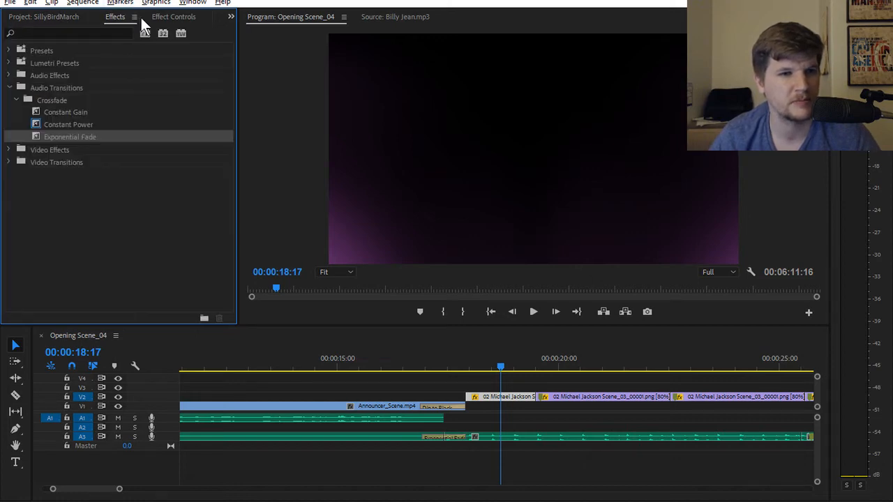
{"action": "left_click", "coordinate": [10, 162]}
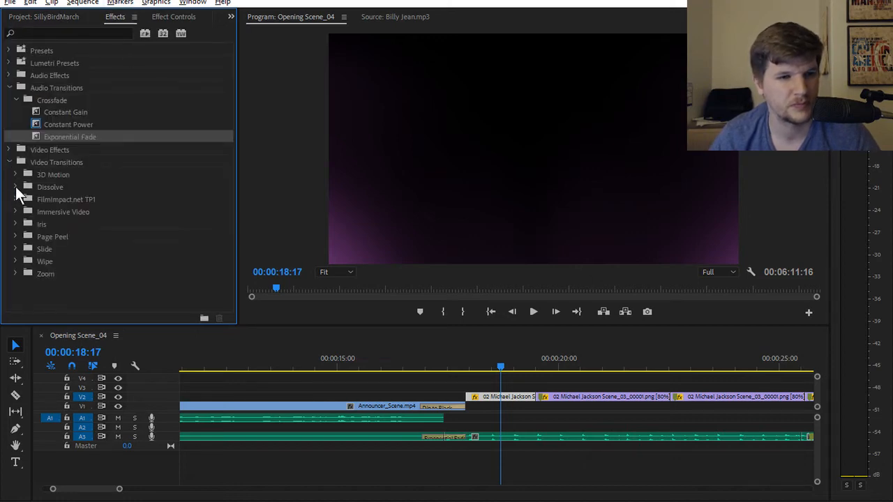
{"action": "left_click", "coordinate": [16, 187]}
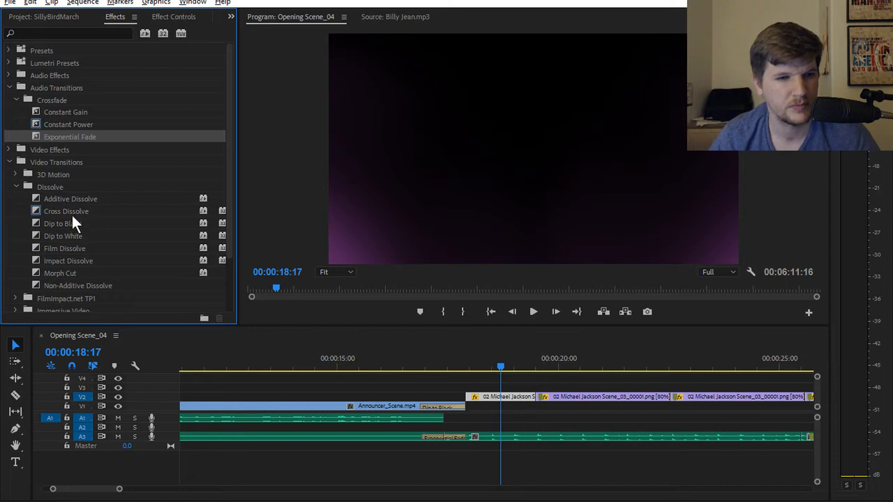
{"action": "left_click", "coordinate": [70, 210]}
{"action": "left_click_drag", "start_coordinate": [66, 223], "coordinate": [424, 424]}
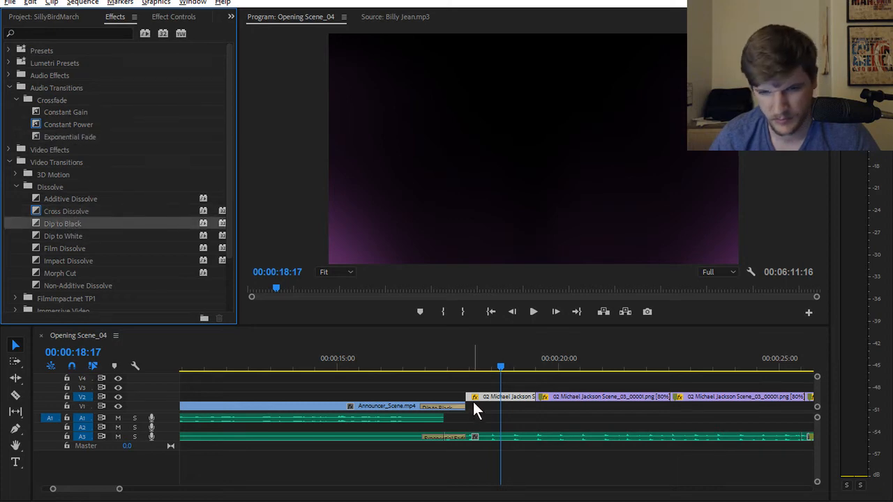
{"action": "left_click_drag", "start_coordinate": [473, 402], "coordinate": [473, 398]}
Play back the sequence across the new Dip to Black transition and the following Michael Jackson clips
{"action": "left_click", "coordinate": [410, 358]}
{"action": "key", "text": "space"}
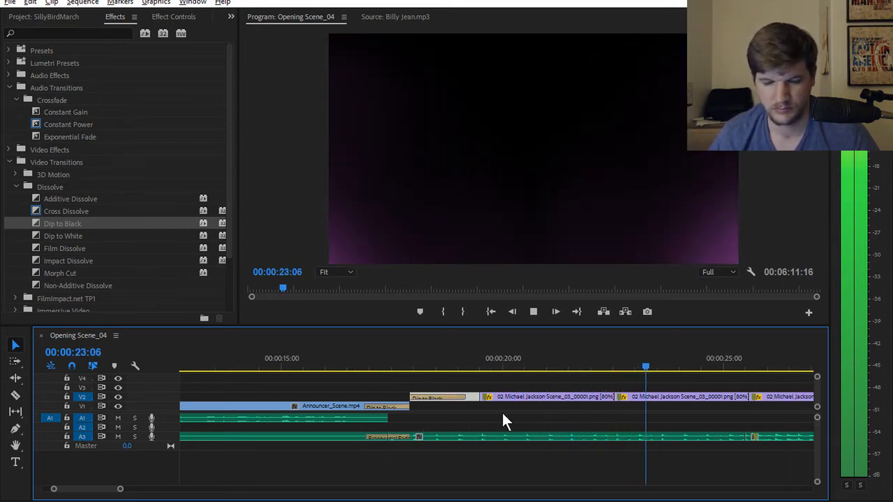
{"action": "scroll", "coordinate": [509, 411], "scroll_direction": "down", "scroll_amount": 3}
{"action": "scroll", "coordinate": [509, 411], "scroll_direction": "down", "scroll_amount": 2}
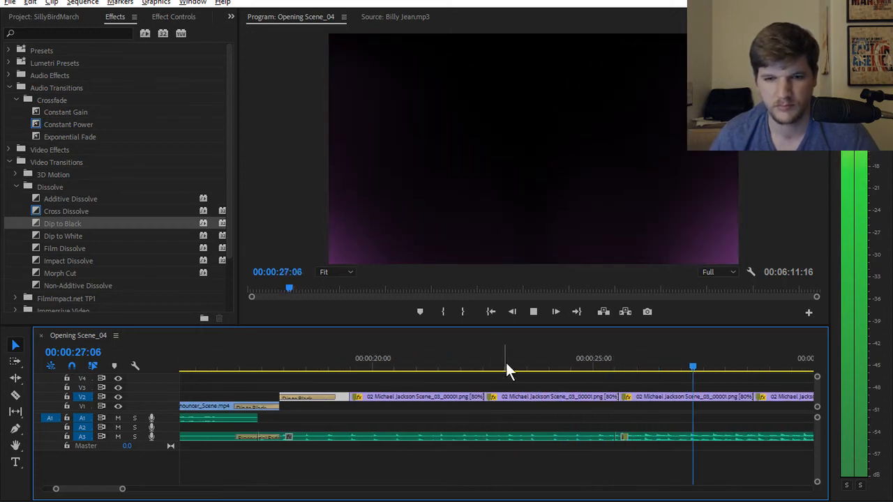
{"action": "key", "text": "space"}
Import NAT GEO.mp4 from the Silly Bird project's Footage folder into the Footage bin
{"action": "left_click_drag", "start_coordinate": [507, 326], "coordinate": [510, 227]}
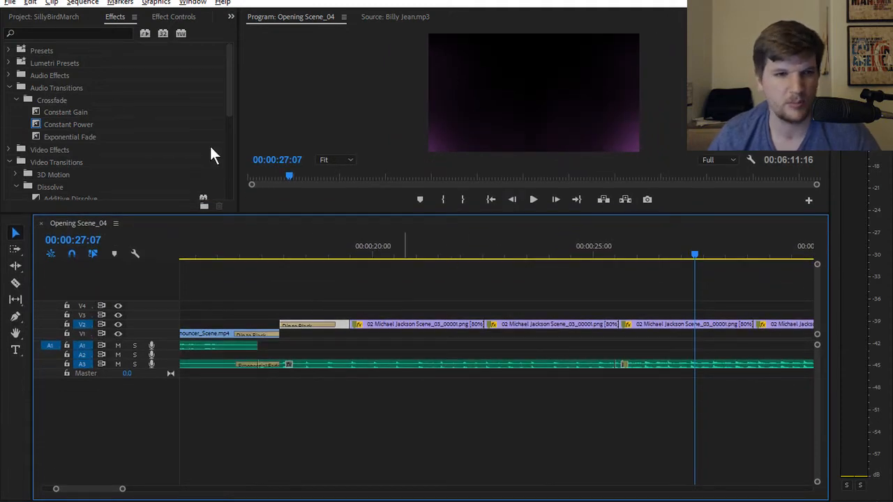
{"action": "left_click", "coordinate": [40, 17]}
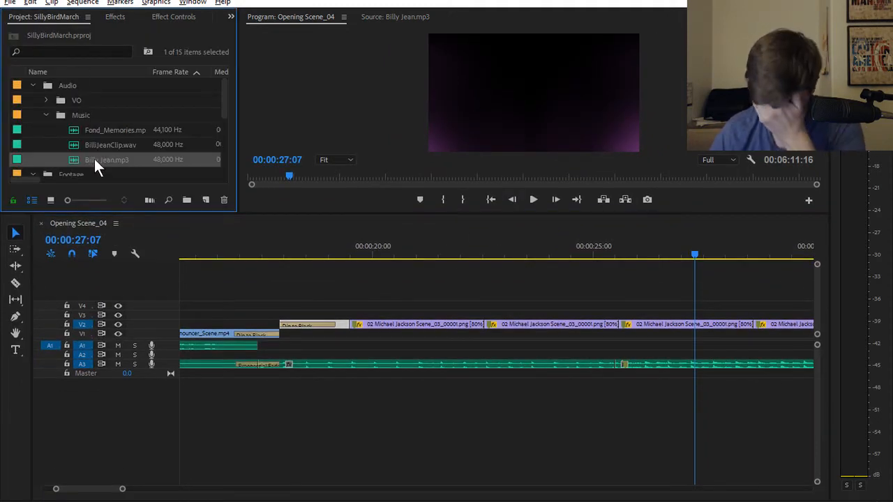
{"action": "left_click", "coordinate": [46, 115]}
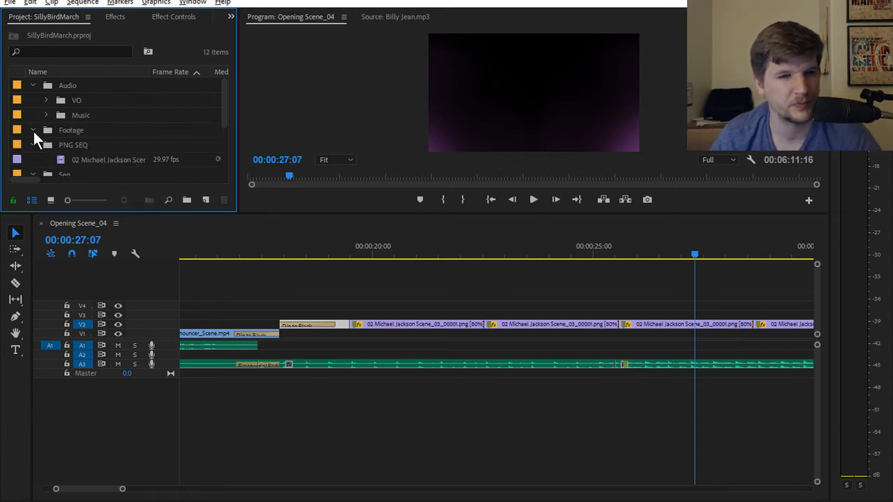
{"action": "right_click", "coordinate": [74, 131]}
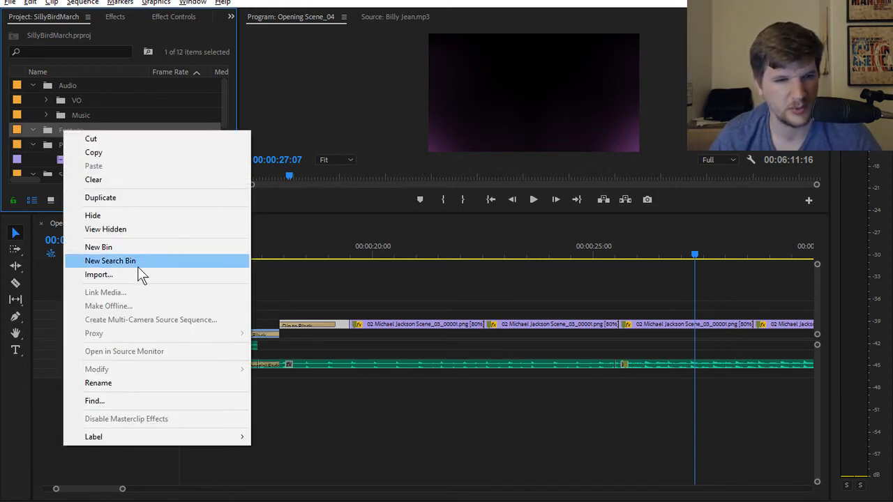
{"action": "left_click", "coordinate": [138, 274]}
{"action": "left_click", "coordinate": [346, 54]}
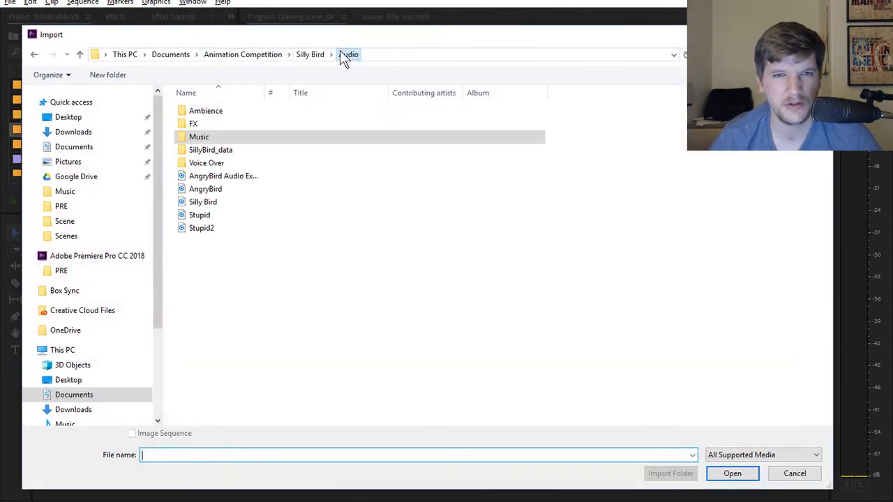
{"action": "left_click", "coordinate": [309, 56]}
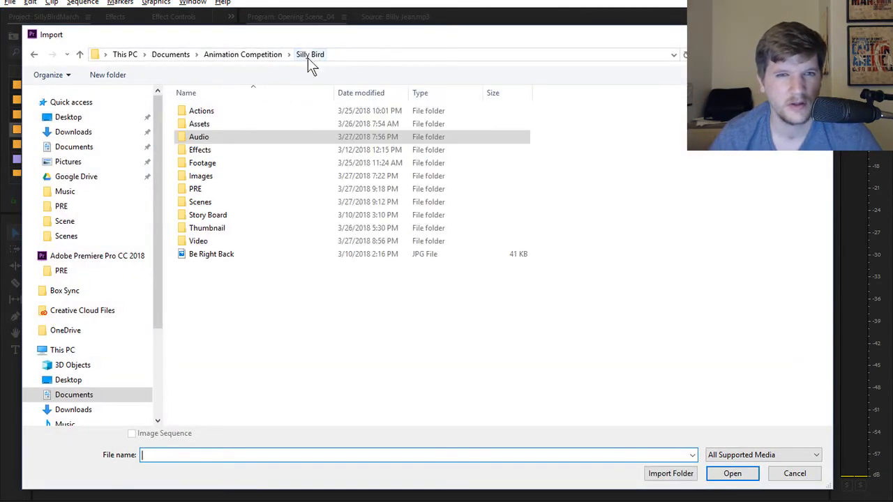
{"action": "double_click", "coordinate": [207, 163]}
{"action": "double_click", "coordinate": [214, 116]}
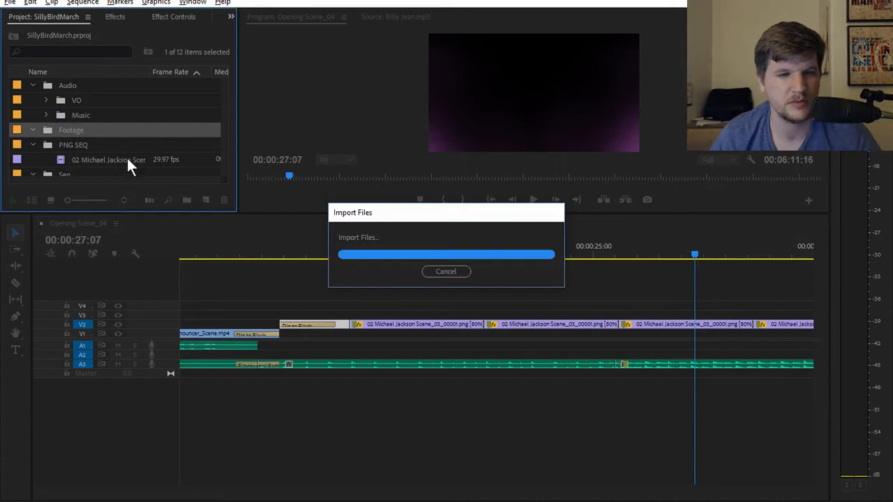
{"action": "left_click_drag", "start_coordinate": [268, 214], "coordinate": [231, 334]}
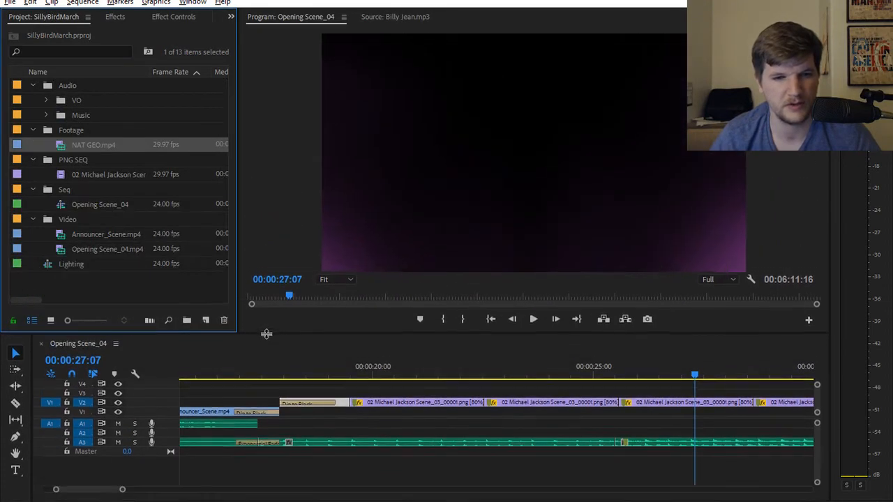
Collapse the Audio Transitions and Video Transitions folders in the effects list
{"action": "left_click", "coordinate": [116, 19]}
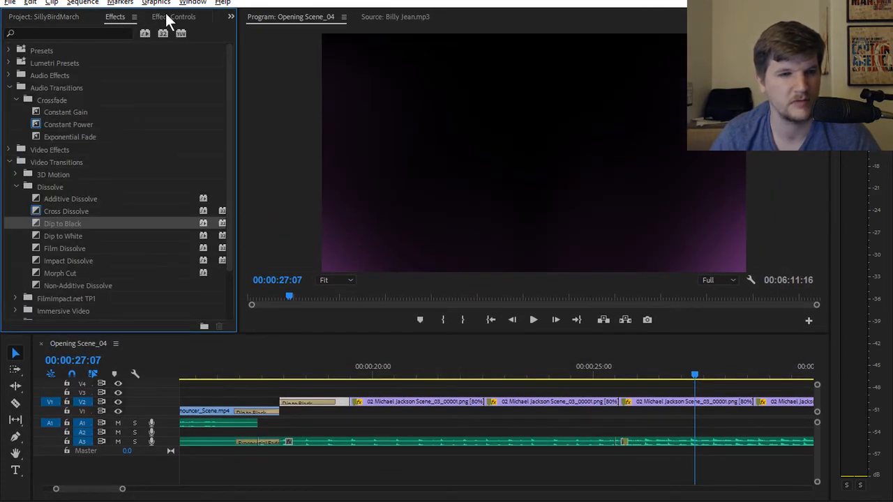
{"action": "left_click", "coordinate": [9, 88]}
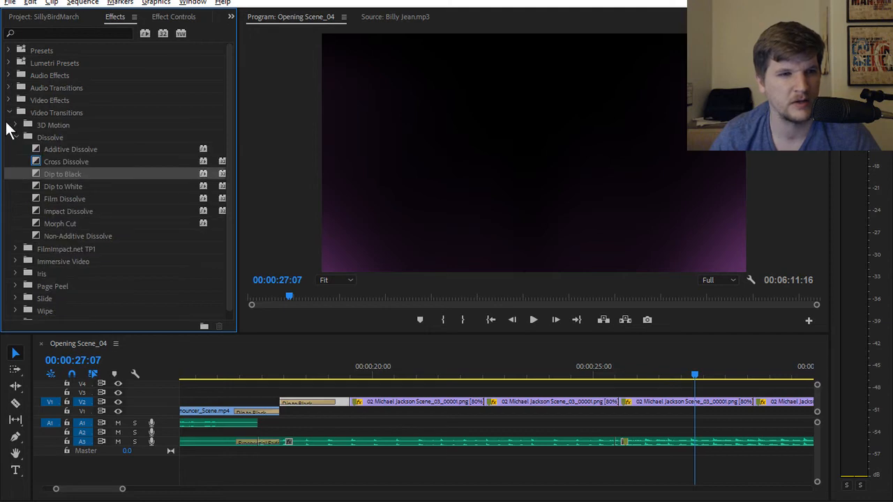
{"action": "left_click", "coordinate": [9, 113]}
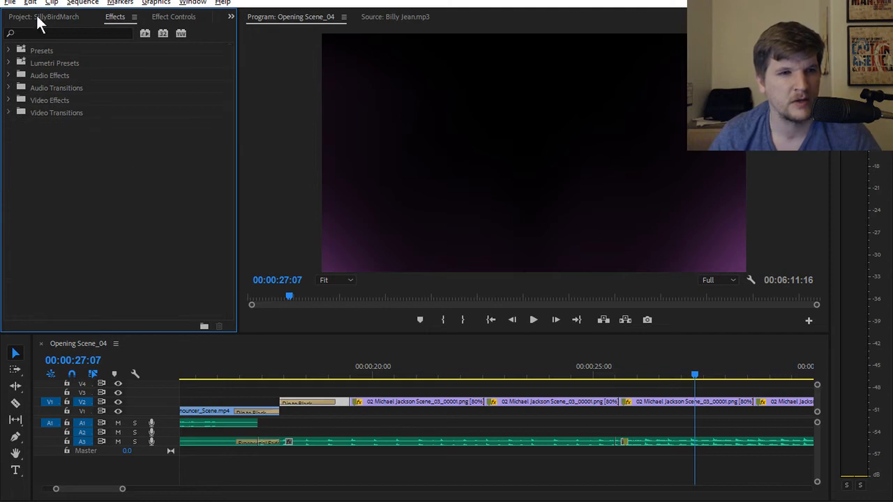
Open NAT GEO.mp4 as the source and mark the bird shot from 00:00:10:29 to 00:00:13:22
{"action": "left_click", "coordinate": [47, 17]}
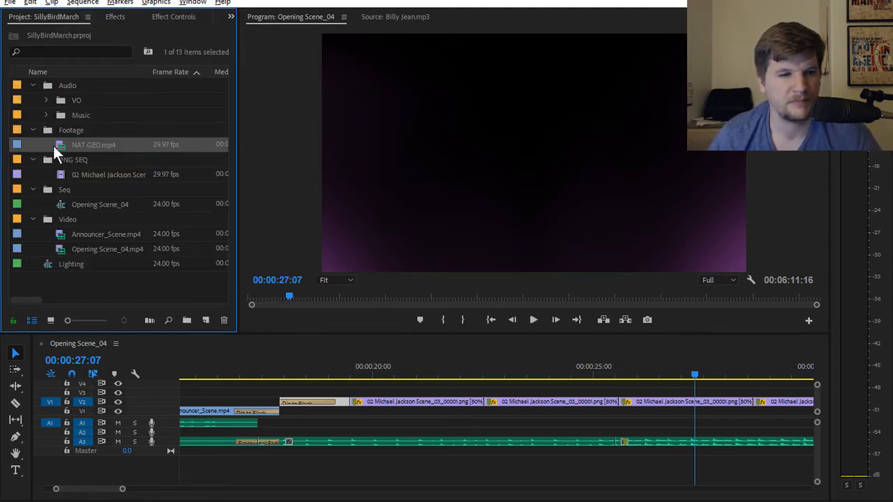
{"action": "double_click", "coordinate": [56, 146]}
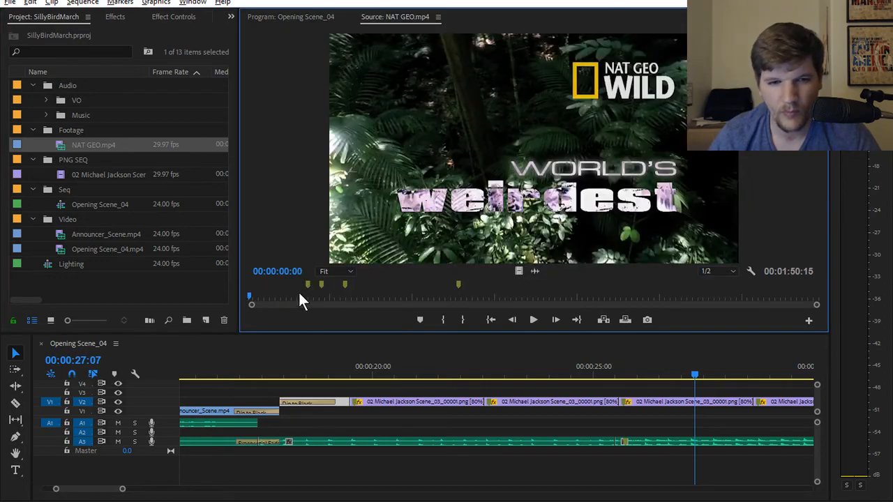
{"action": "left_click_drag", "start_coordinate": [259, 297], "coordinate": [306, 297]}
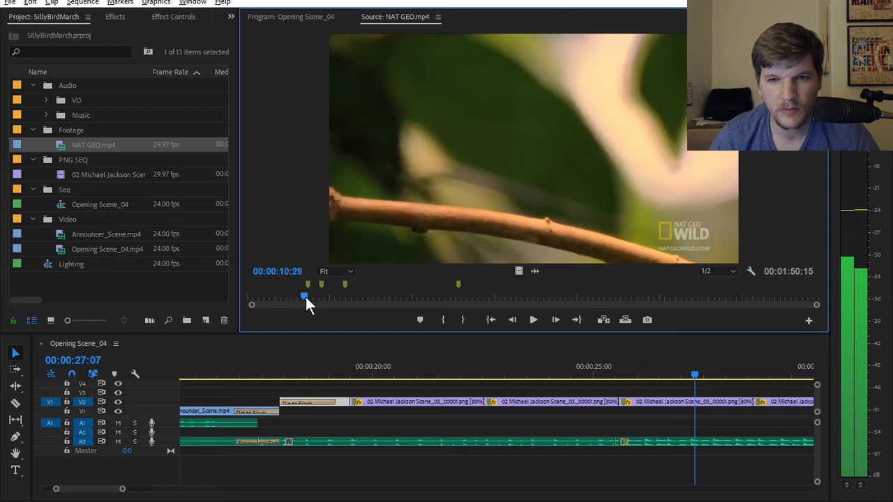
{"action": "key", "text": "i"}
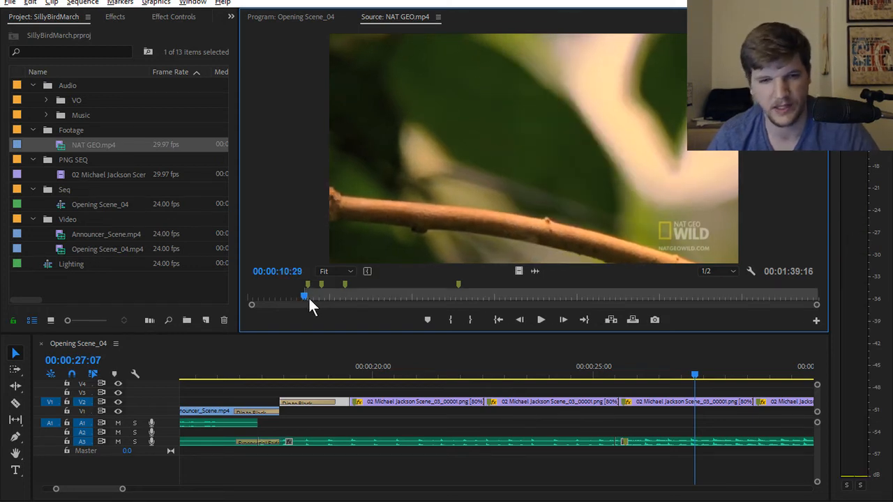
{"action": "mouse_move", "coordinate": [304, 293]}
{"action": "left_mouse_down"}
{"action": "mouse_move", "coordinate": [325, 294]}
{"action": "mouse_move", "coordinate": [308, 292]}
{"action": "mouse_move", "coordinate": [318, 297]}
{"action": "left_mouse_up"}
{"action": "key", "text": "space"}
{"action": "key", "text": "o"}
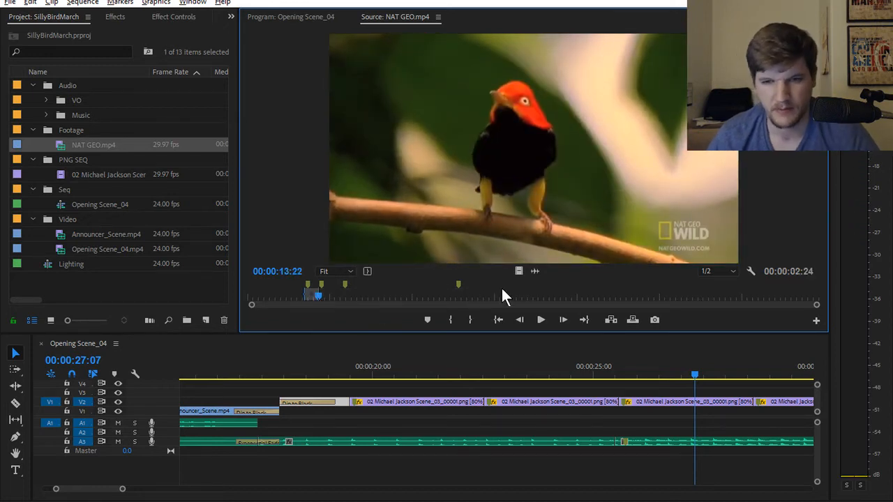
Play the sequence up to 00:00:25:12 and place only the video of the marked NAT GEO.mp4 range there on V1
{"action": "left_click", "coordinate": [247, 374]}
{"action": "key", "text": "space"}
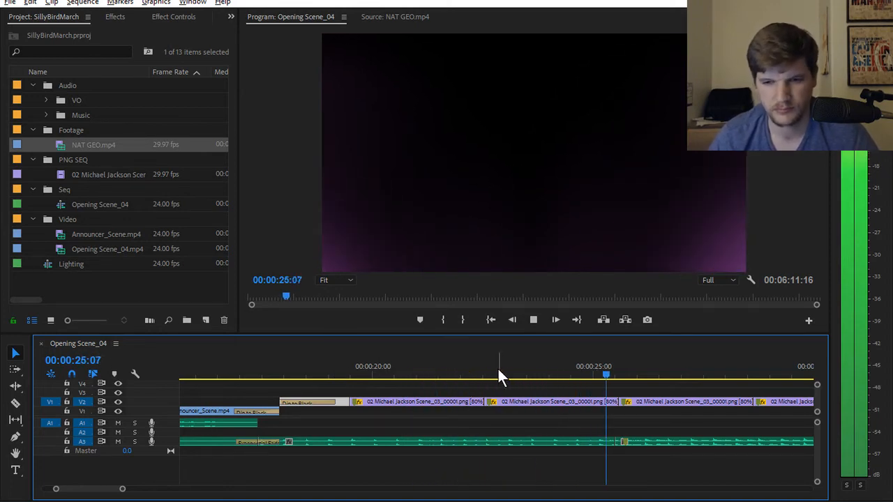
{"action": "key", "text": "space"}
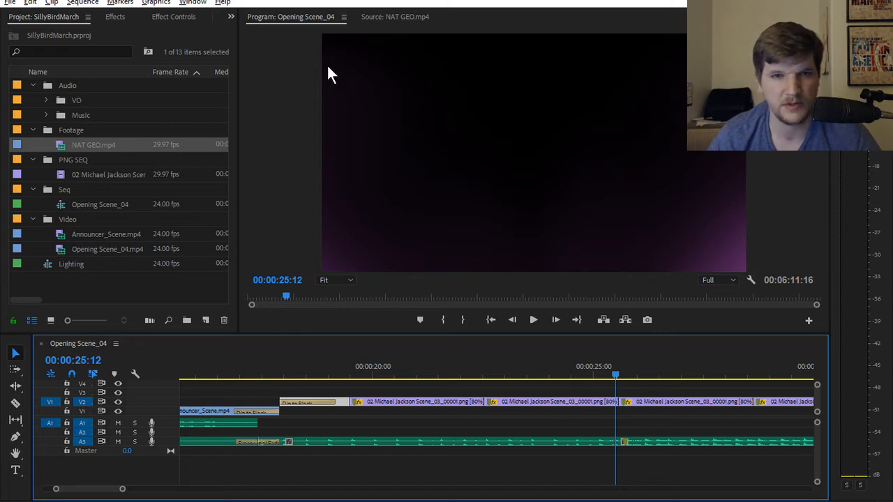
{"action": "left_click", "coordinate": [380, 17]}
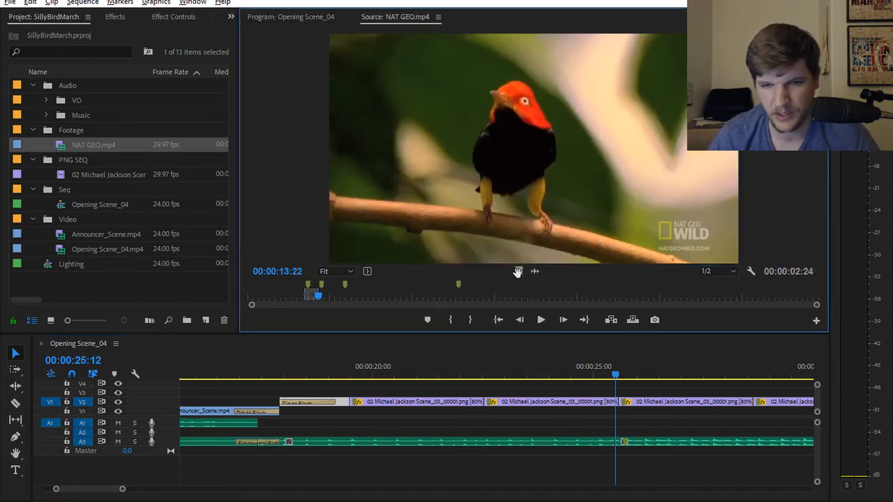
{"action": "left_click_drag", "start_coordinate": [518, 271], "coordinate": [617, 421]}
Move the NAT GEO clip on V1 earlier so its clip marker lines up with 00:00:25:17
{"action": "mouse_move", "coordinate": [610, 370]}
{"action": "left_mouse_down"}
{"action": "mouse_move", "coordinate": [651, 373]}
{"action": "mouse_move", "coordinate": [612, 376]}
{"action": "mouse_move", "coordinate": [627, 375]}
{"action": "left_mouse_up"}
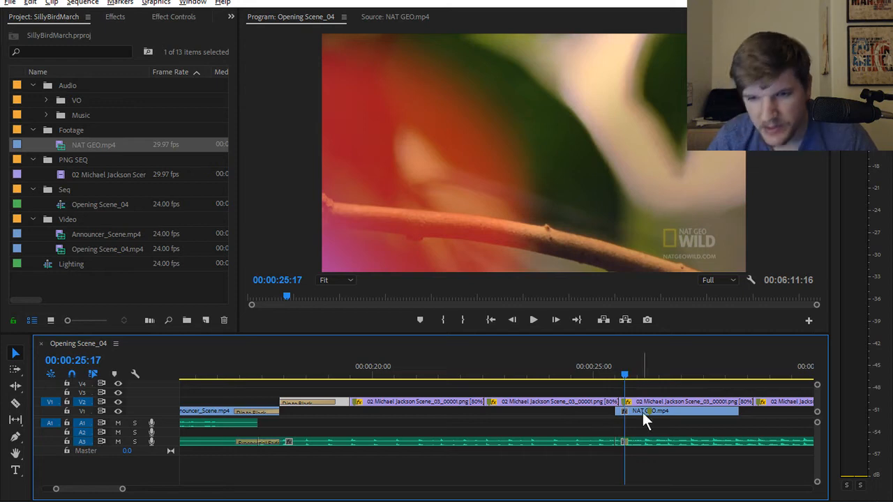
{"action": "mouse_move", "coordinate": [642, 412]}
{"action": "left_mouse_down"}
{"action": "mouse_move", "coordinate": [617, 412]}
{"action": "mouse_move", "coordinate": [627, 411]}
{"action": "left_mouse_up"}
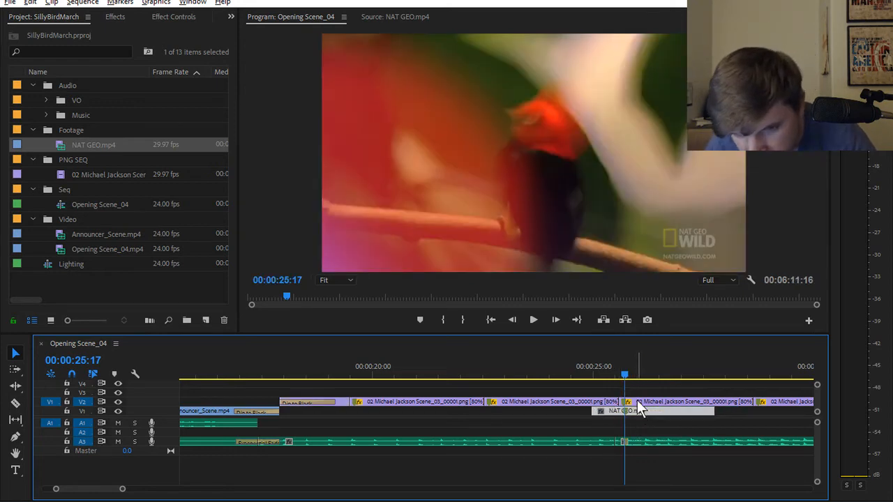
{"action": "left_click_drag", "start_coordinate": [636, 417], "coordinate": [637, 412]}
Play back and scrub the sequence across the NAT GEO clip to check its timing against the music
{"action": "left_click_drag", "start_coordinate": [625, 373], "coordinate": [593, 374]}
{"action": "key", "text": "space"}
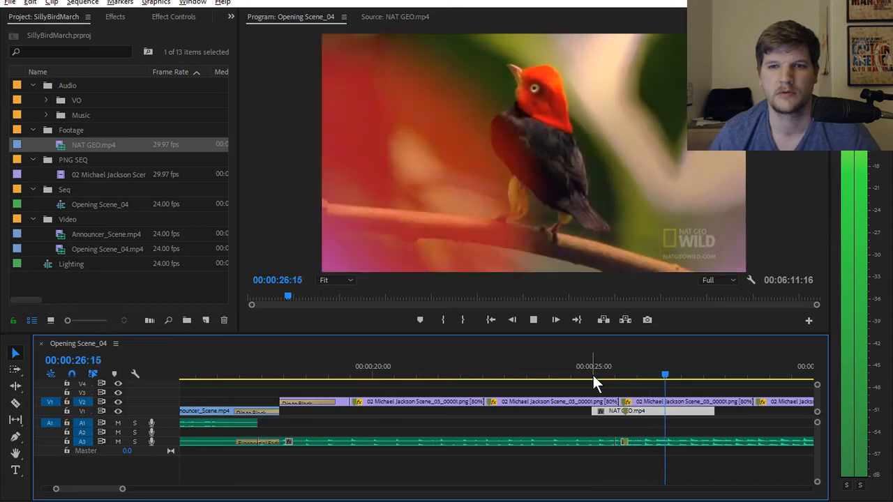
{"action": "left_click", "coordinate": [567, 372]}
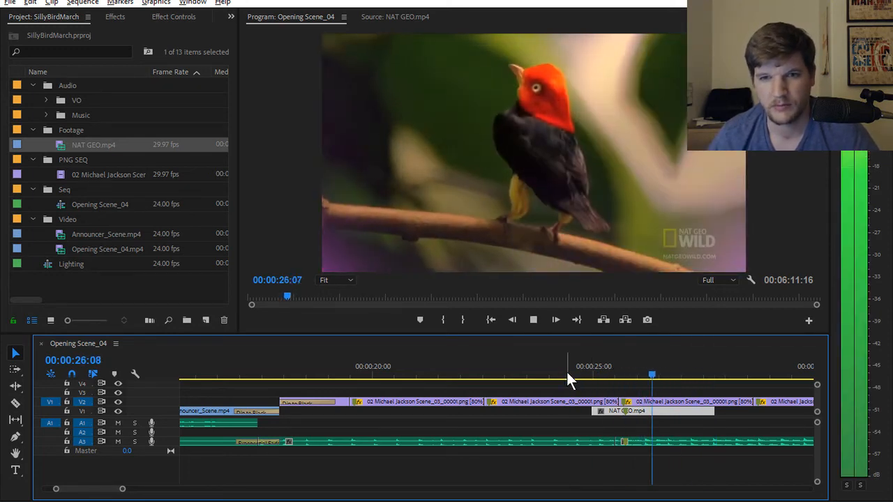
{"action": "key", "text": "space"}
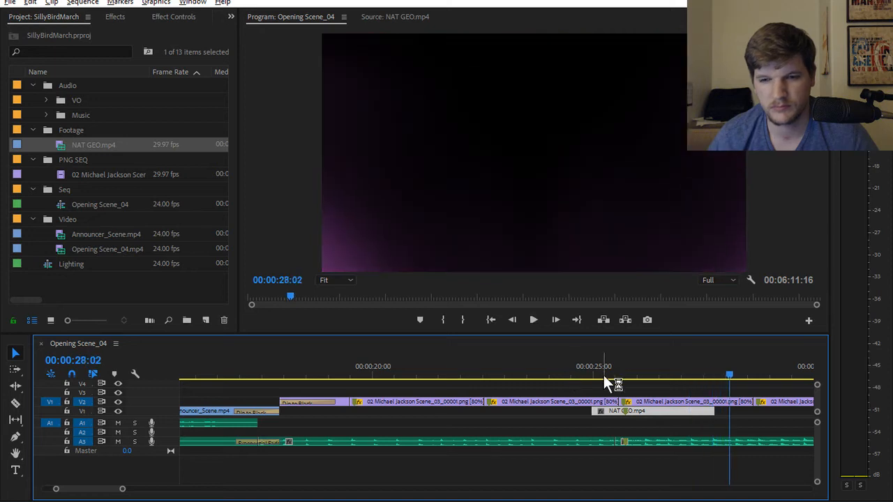
{"action": "left_click", "coordinate": [590, 369]}
{"action": "left_click_drag", "start_coordinate": [594, 370], "coordinate": [652, 379]}
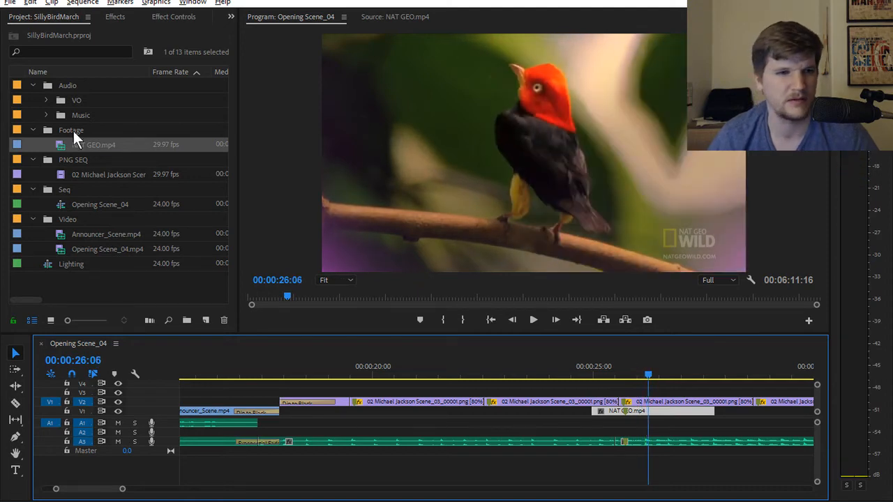
Check the NAT GEO.mp4 source footage around 00:00:13:18 and return to the sequence view
{"action": "left_click", "coordinate": [370, 19]}
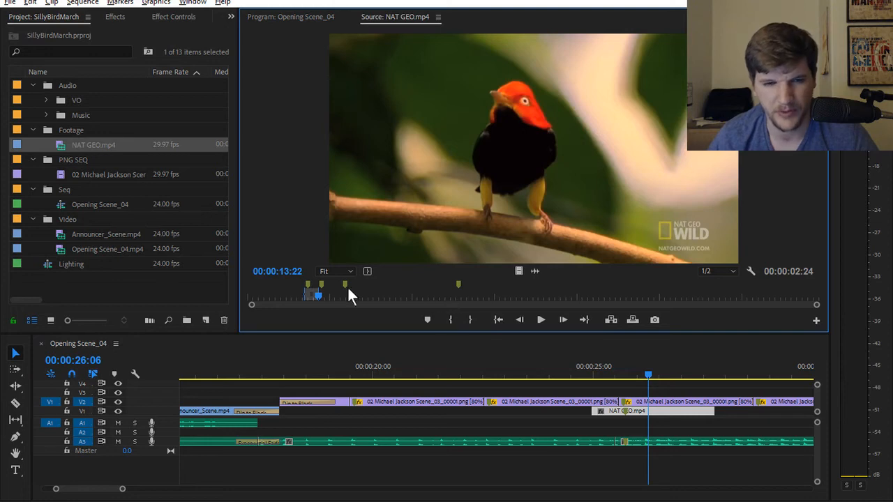
{"action": "mouse_move", "coordinate": [318, 290]}
{"action": "left_mouse_down"}
{"action": "mouse_move", "coordinate": [301, 293]}
{"action": "mouse_move", "coordinate": [318, 291]}
{"action": "left_mouse_up"}
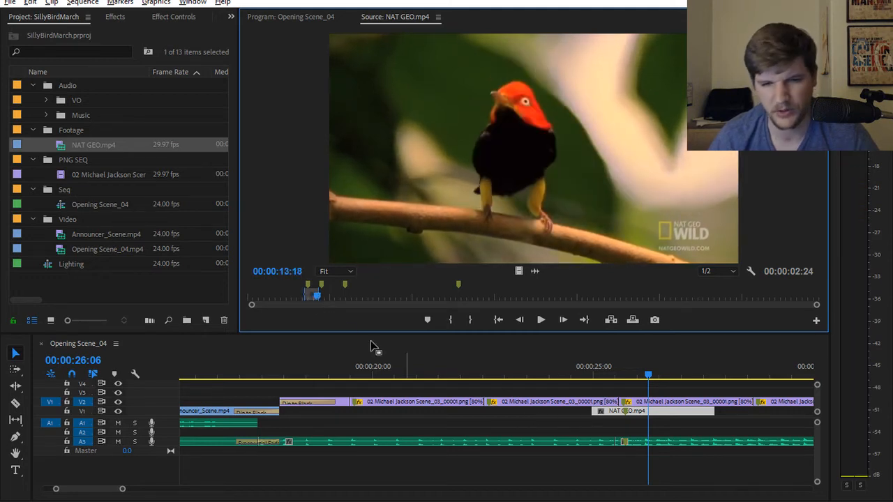
{"action": "left_click", "coordinate": [277, 19]}
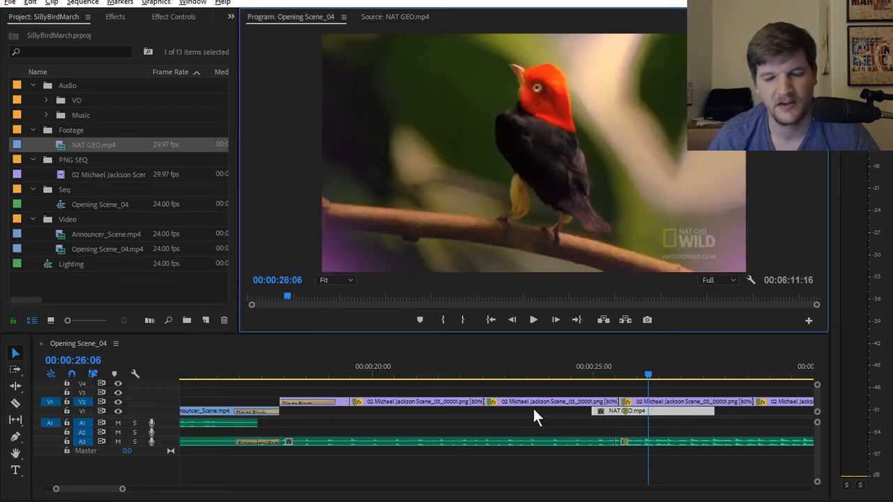
Find the cut point by playing the NAT GEO clip on V1, split it at 00:00:27:04 and select the second part
{"action": "left_click_drag", "start_coordinate": [644, 381], "coordinate": [577, 370]}
{"action": "key", "text": "space"}
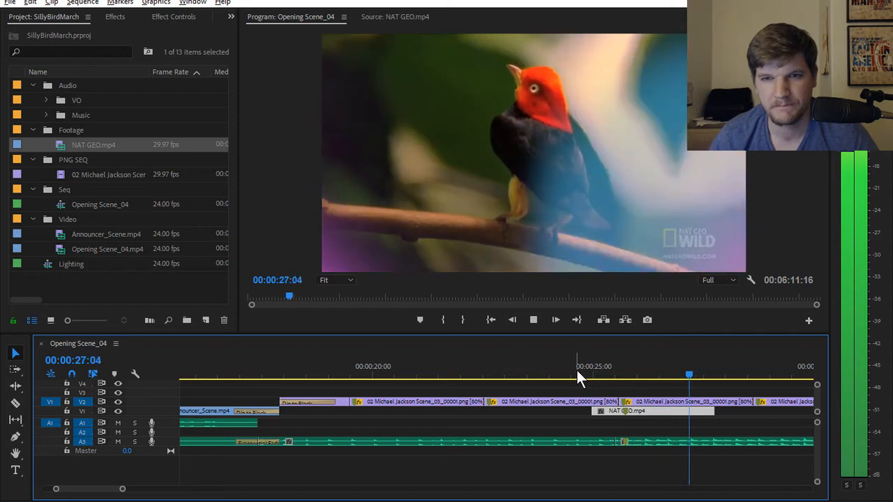
{"action": "left_click", "coordinate": [621, 380]}
{"action": "left_click_drag", "start_coordinate": [621, 380], "coordinate": [690, 382]}
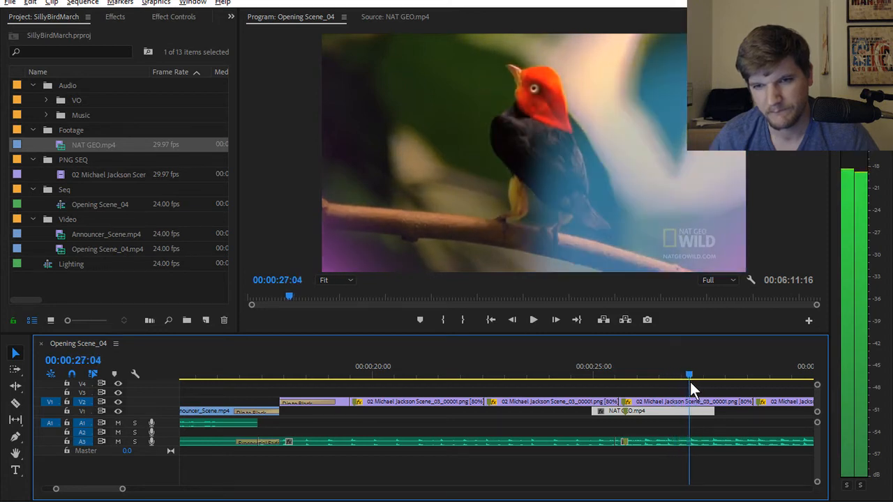
{"action": "double_click", "coordinate": [690, 409]}
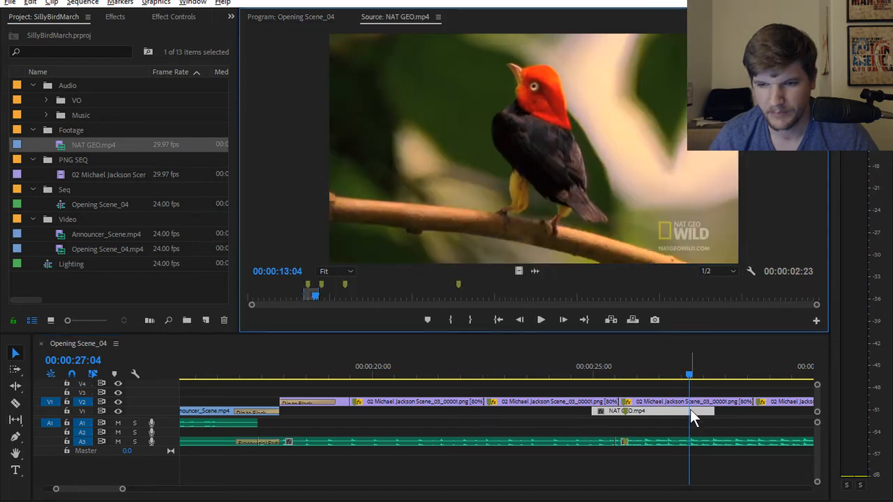
{"action": "key", "text": "c"}
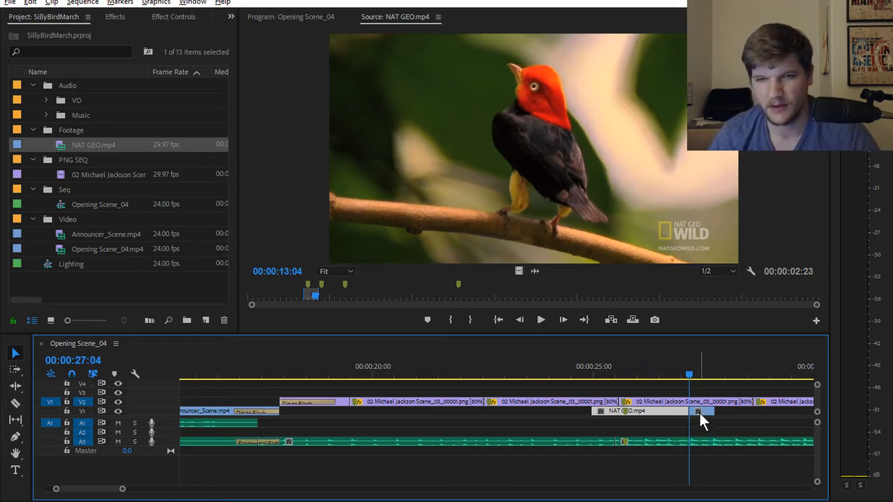
{"action": "left_click_drag", "start_coordinate": [699, 412], "coordinate": [712, 418]}
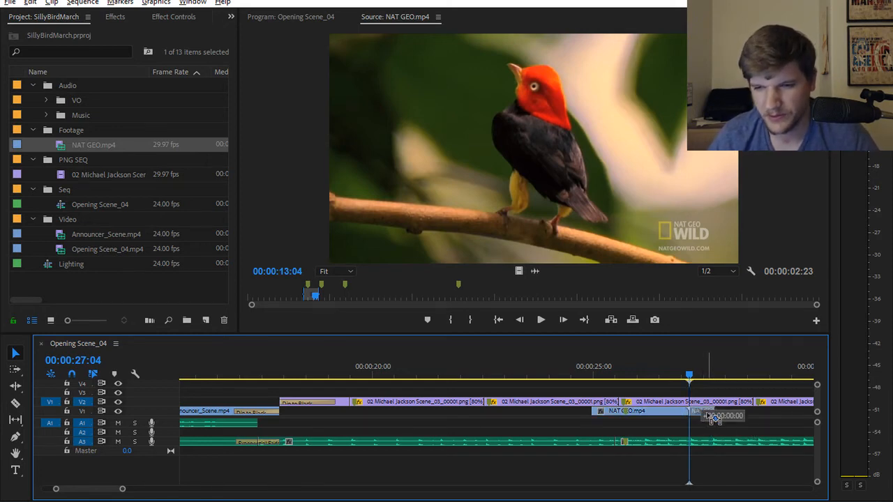
{"action": "scroll", "coordinate": [706, 426], "scroll_direction": "up", "scroll_amount": 4}
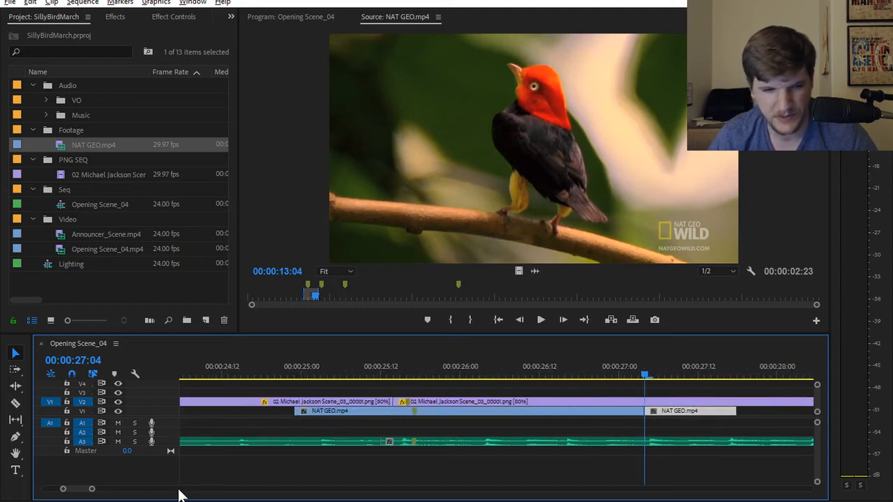
{"action": "scroll", "coordinate": [70, 490], "scroll_direction": "up", "scroll_amount": 5}
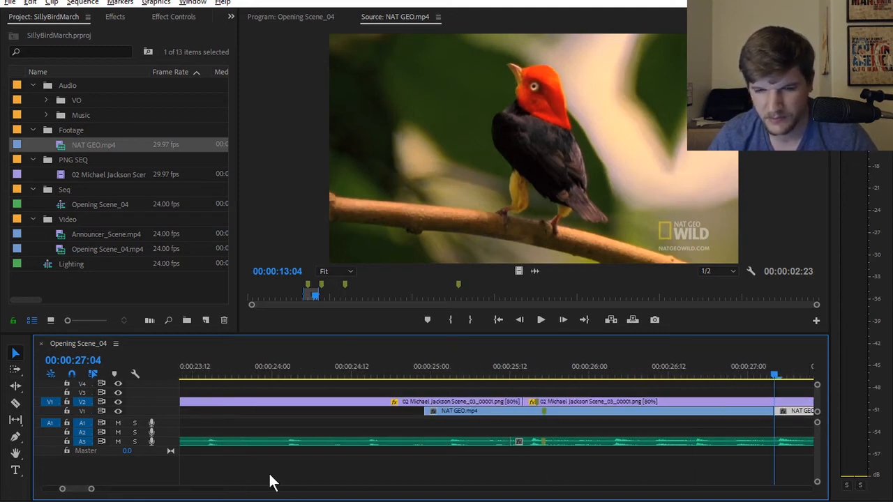
Add a marker to the second NAT GEO clip at 00:00:27:08, then move the clip so the marker lines up with 00:00:27:17
{"action": "scroll", "coordinate": [72, 493], "scroll_direction": "down", "scroll_amount": 5}
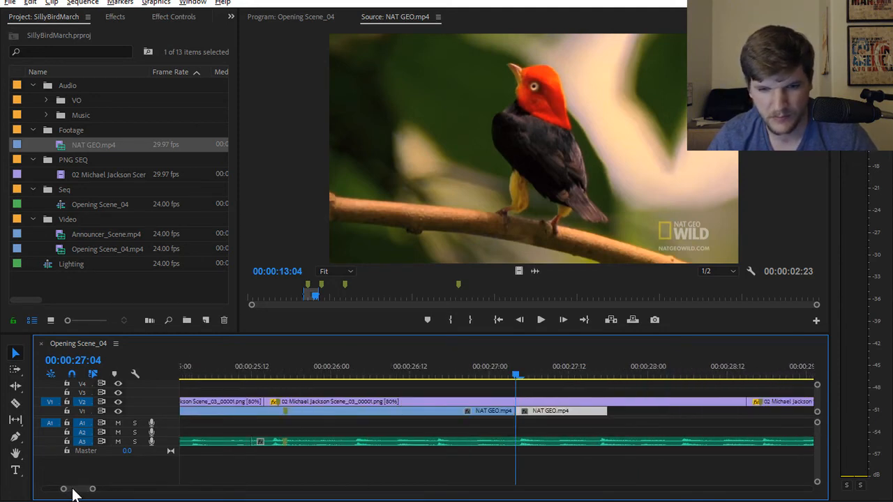
{"action": "left_click_drag", "start_coordinate": [388, 375], "coordinate": [412, 375]}
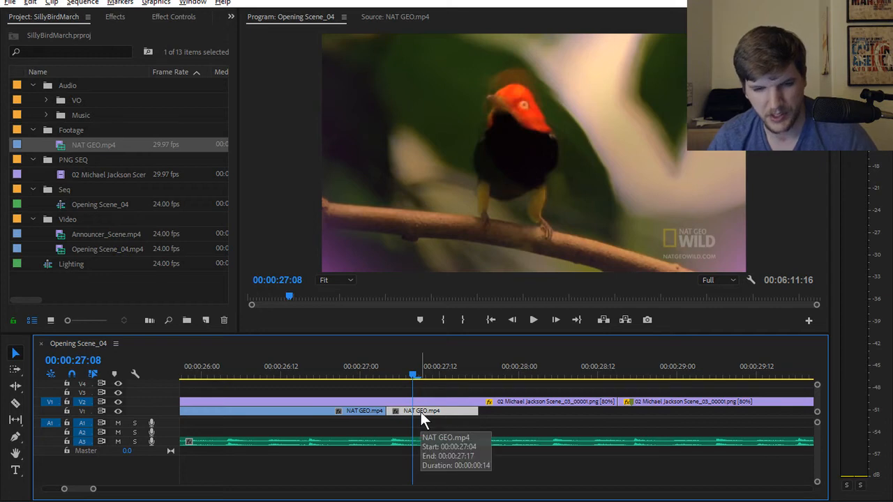
{"action": "mouse_move", "coordinate": [415, 370]}
{"action": "left_mouse_down"}
{"action": "mouse_move", "coordinate": [360, 375]}
{"action": "mouse_move", "coordinate": [487, 381]}
{"action": "mouse_move", "coordinate": [425, 384]}
{"action": "left_mouse_up"}
{"action": "key", "text": "Down"}
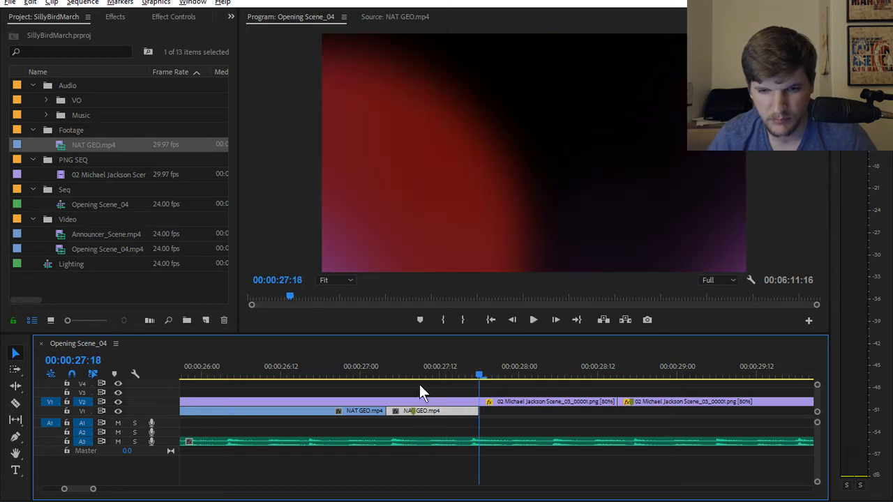
{"action": "left_click_drag", "start_coordinate": [493, 374], "coordinate": [472, 375]}
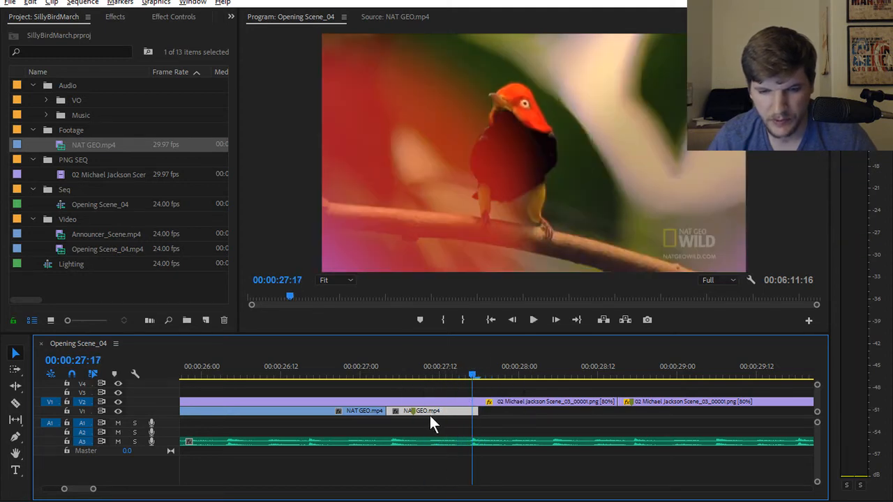
{"action": "mouse_move", "coordinate": [477, 412]}
{"action": "left_mouse_down"}
{"action": "mouse_move", "coordinate": [493, 418]}
{"action": "mouse_move", "coordinate": [475, 415]}
{"action": "mouse_move", "coordinate": [487, 409]}
{"action": "left_mouse_up"}
Play back the sequence across the gap between the two NAT GEO clips to check the second clip's timing
{"action": "left_click_drag", "start_coordinate": [476, 376], "coordinate": [233, 378]}
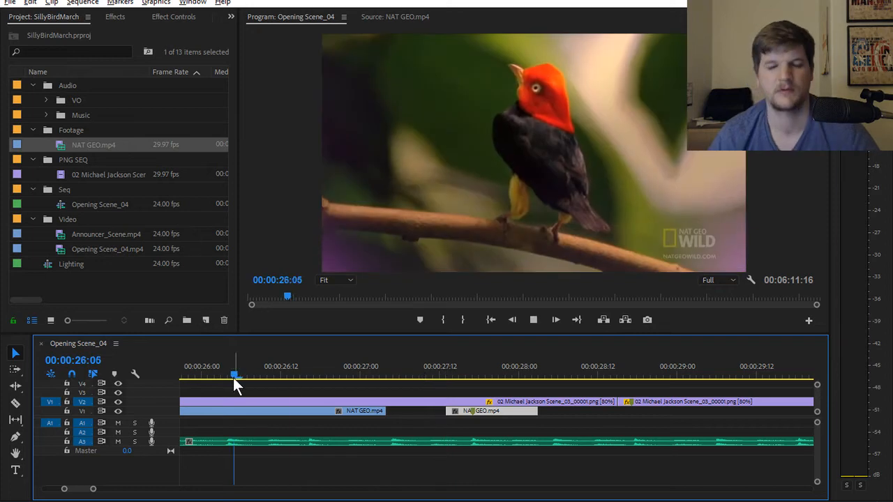
{"action": "key", "text": "space"}
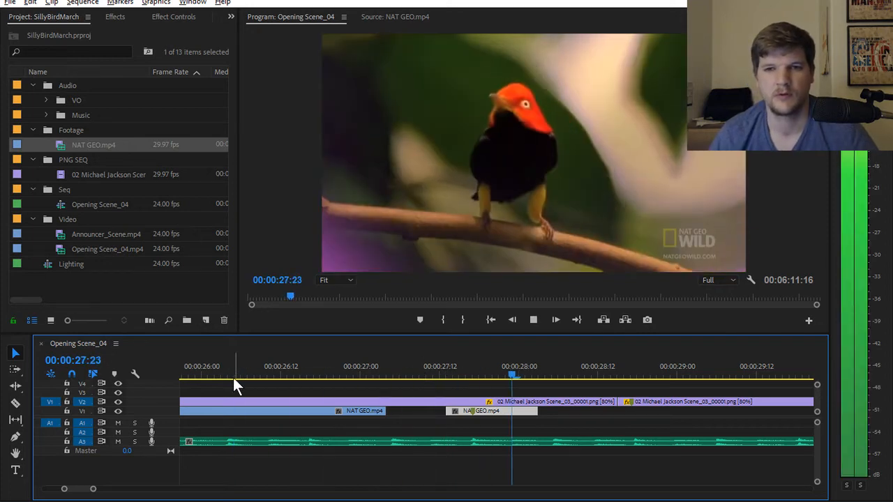
{"action": "key", "text": "space"}
{"action": "left_click_drag", "start_coordinate": [258, 376], "coordinate": [279, 355]}
{"action": "key", "text": "space"}
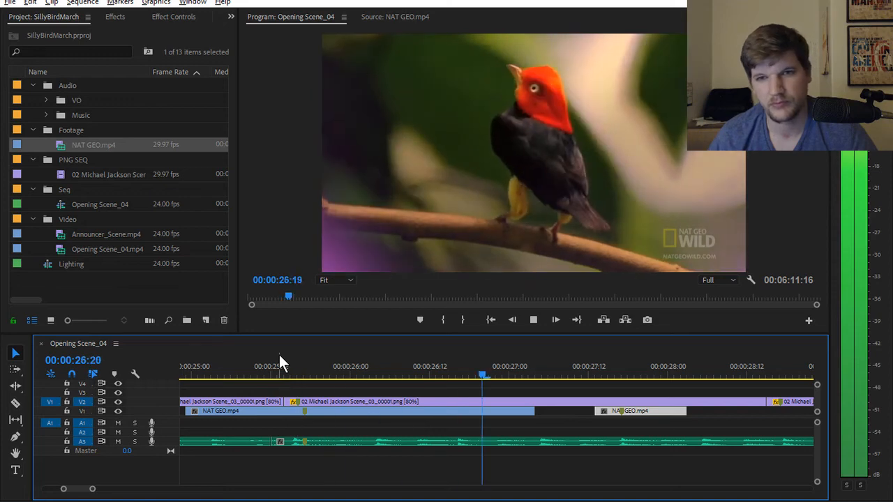
{"action": "key", "text": "space"}
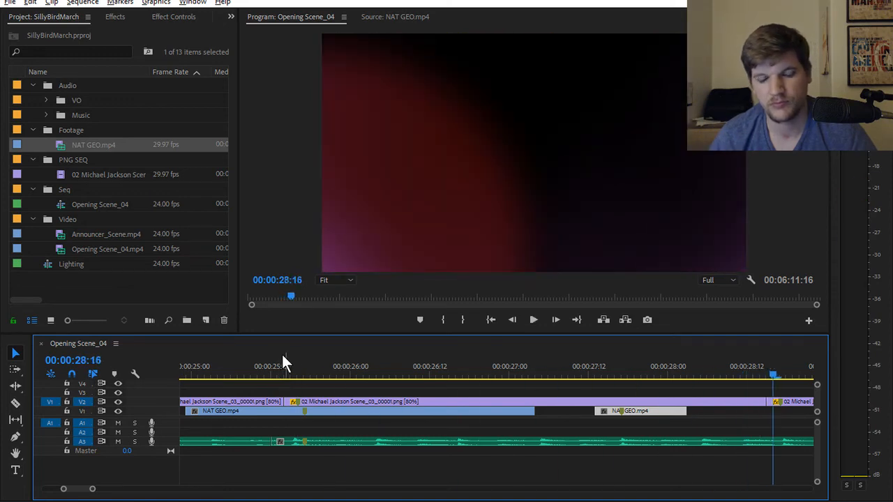
Extend the end of the second NAT GEO clip on V1 to about 00:00:28:19 and play it back
{"action": "left_click_drag", "start_coordinate": [341, 381], "coordinate": [675, 375]}
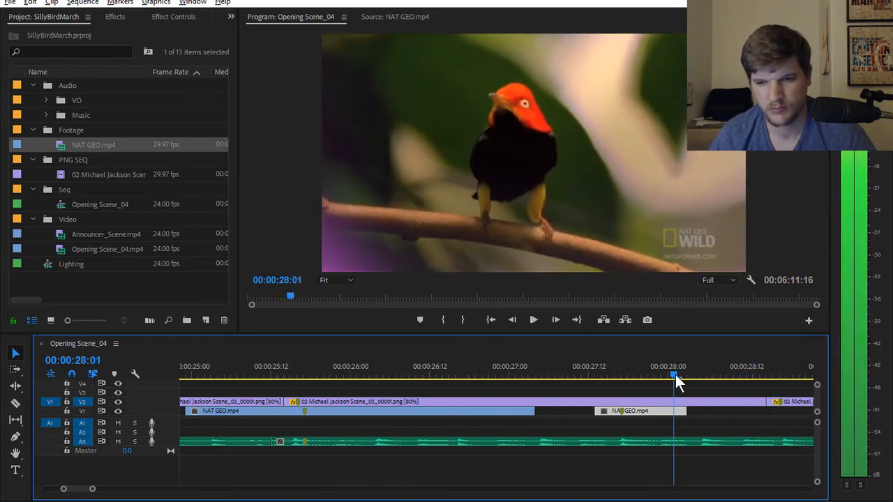
{"action": "left_click_drag", "start_coordinate": [683, 408], "coordinate": [789, 406]}
{"action": "left_click_drag", "start_coordinate": [631, 370], "coordinate": [571, 369]}
{"action": "key", "text": "space"}
{"action": "scroll", "coordinate": [553, 409], "scroll_direction": "down", "scroll_amount": 3}
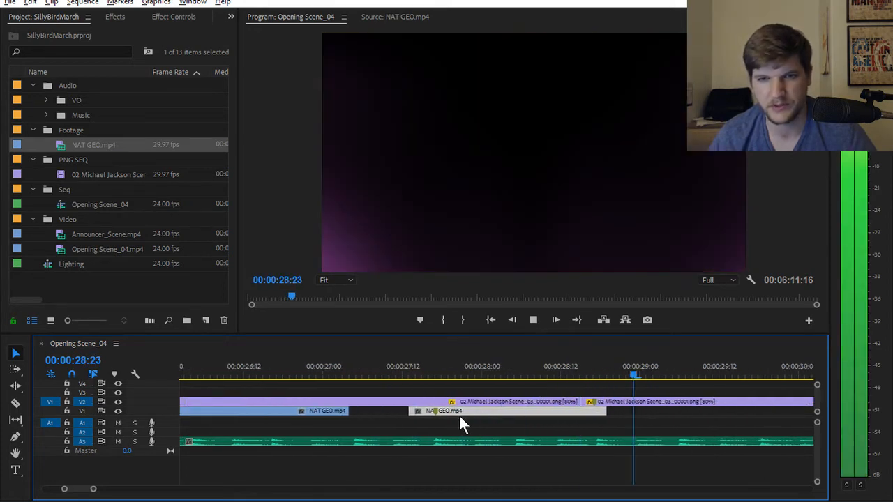
{"action": "key", "text": "space"}
Play back both NAT GEO clips from 00:00:24:16 and review the second clip up to 00:00:28:16 against the beat
{"action": "left_click_drag", "start_coordinate": [428, 369], "coordinate": [218, 363]}
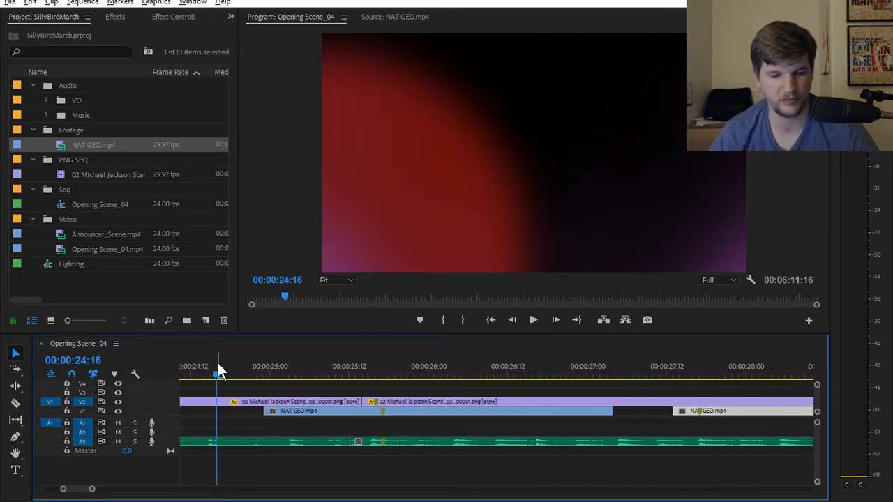
{"action": "key", "text": "space"}
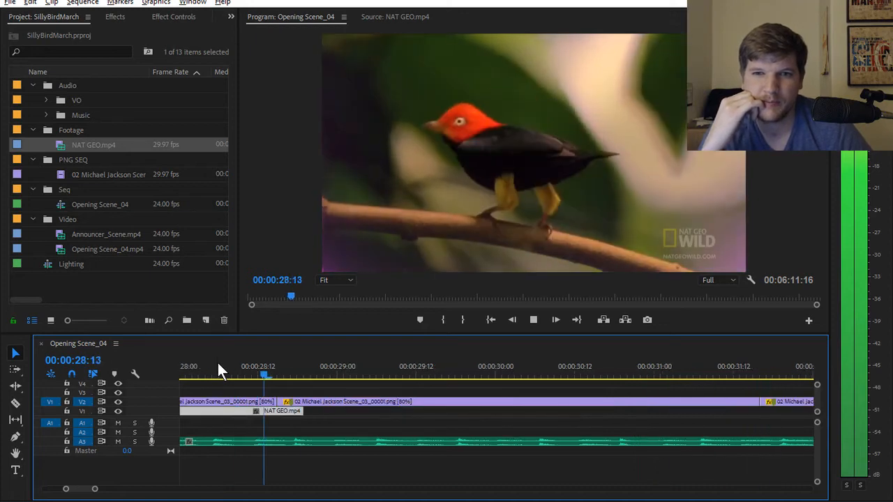
{"action": "key", "text": "space"}
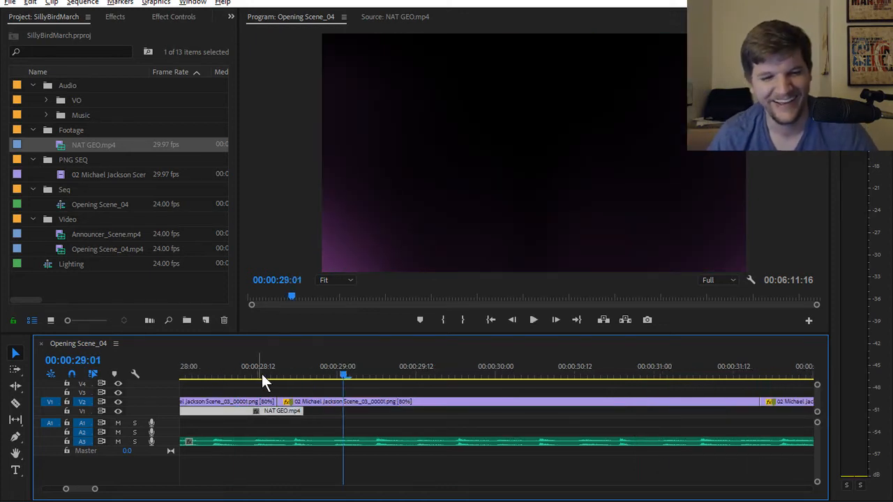
{"action": "mouse_move", "coordinate": [261, 374]}
{"action": "left_mouse_down"}
{"action": "mouse_move", "coordinate": [4, 382]}
{"action": "mouse_move", "coordinate": [275, 368]}
{"action": "mouse_move", "coordinate": [10, 383]}
{"action": "mouse_move", "coordinate": [283, 376]}
{"action": "mouse_move", "coordinate": [276, 384]}
{"action": "left_mouse_up"}
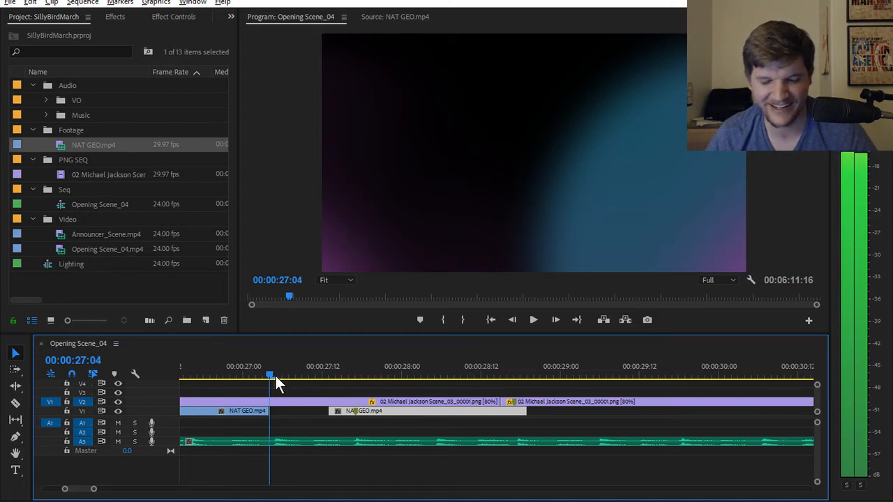
{"action": "key", "text": "space"}
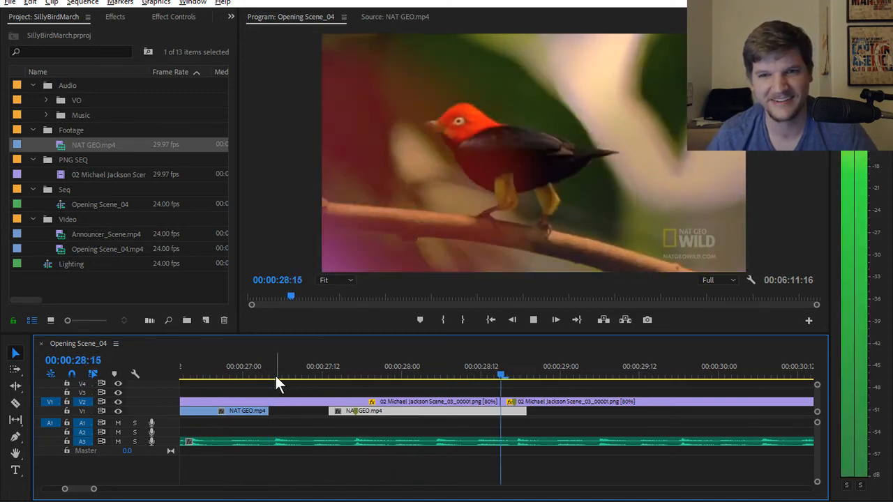
{"action": "key", "text": "space"}
{"action": "left_click", "coordinate": [509, 367]}
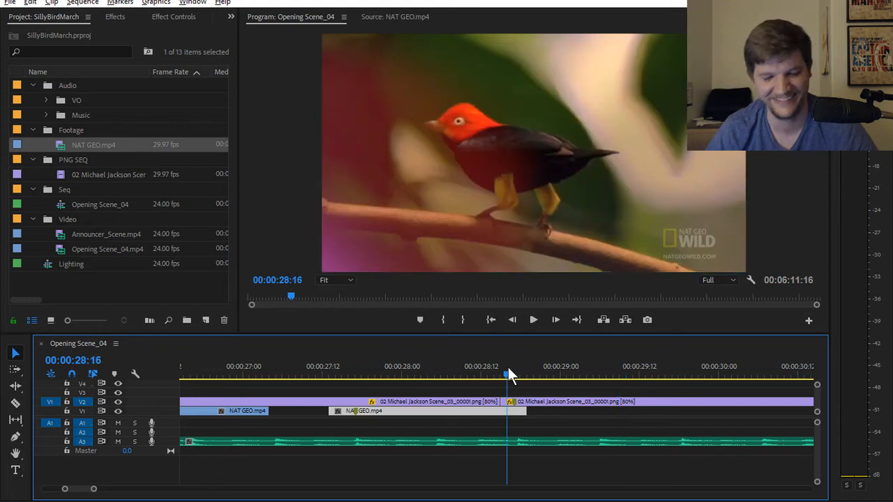
Extend the end of the second NAT GEO clip to about 00:00:29:19 and play back the added footage
{"action": "left_click_drag", "start_coordinate": [526, 412], "coordinate": [690, 415]}
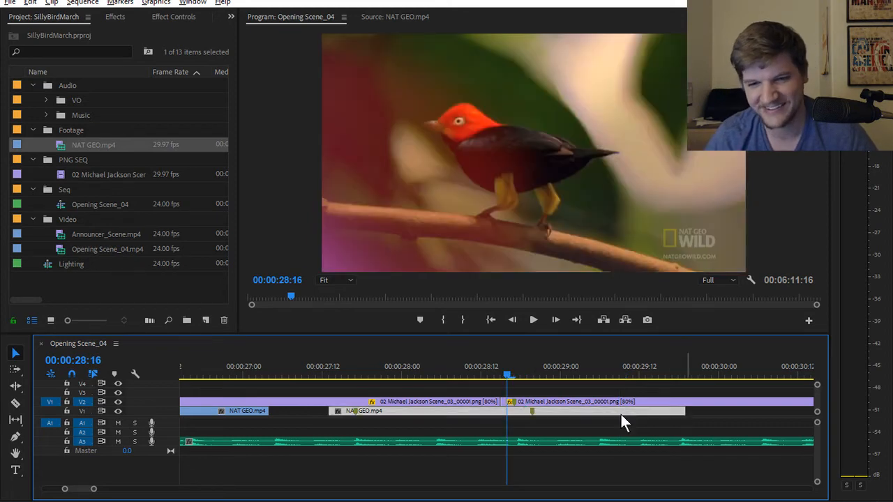
{"action": "left_click_drag", "start_coordinate": [383, 364], "coordinate": [309, 358]}
{"action": "key", "text": "space"}
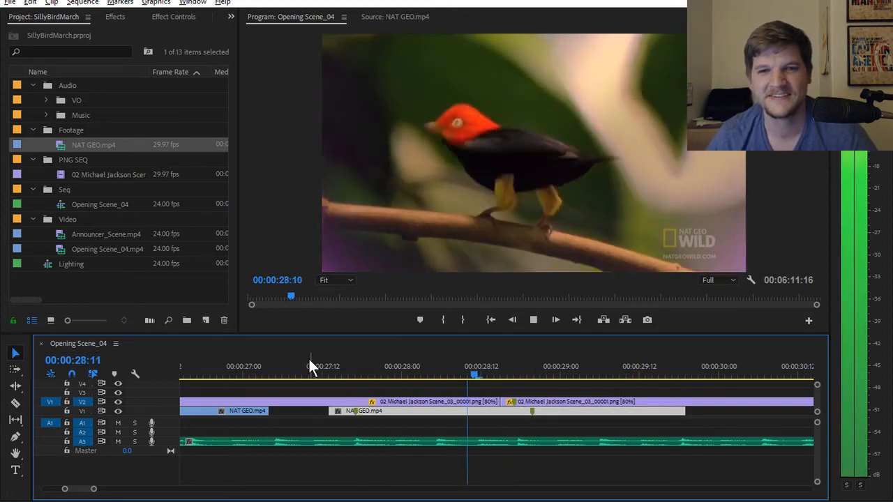
{"action": "key", "text": "space"}
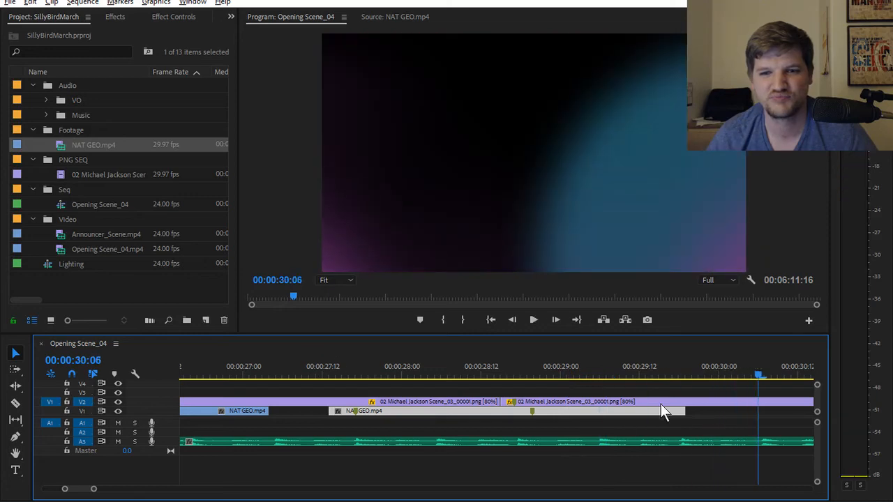
Lengthen the second NAT GEO clip to end at about 00:00:33:13 and play it through
{"action": "scroll", "coordinate": [628, 412], "scroll_direction": "down", "scroll_amount": 3}
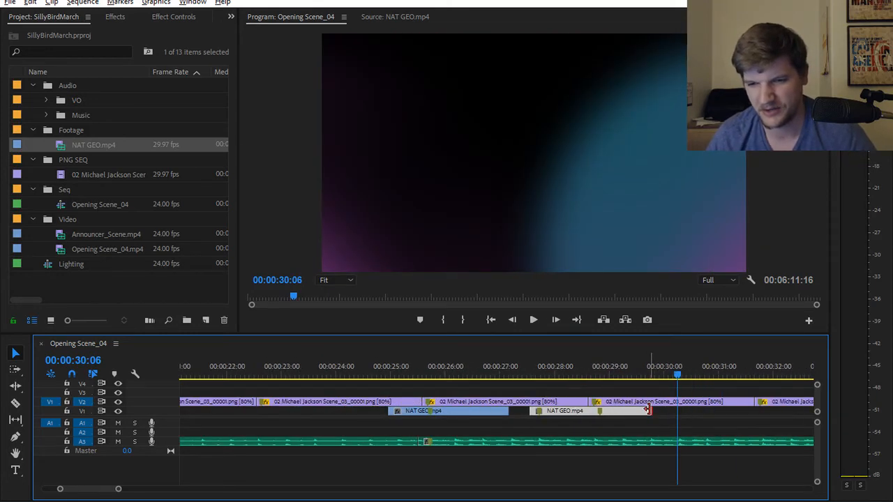
{"action": "left_click_drag", "start_coordinate": [648, 410], "coordinate": [722, 411]}
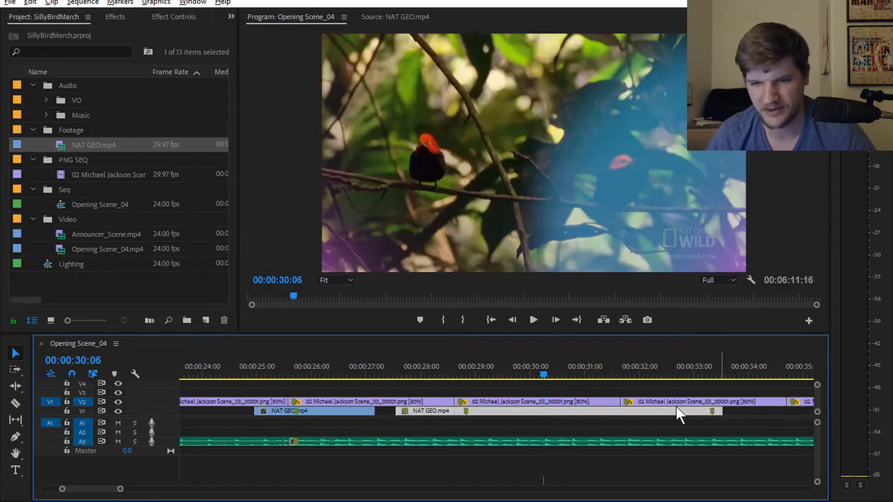
{"action": "left_click_drag", "start_coordinate": [544, 373], "coordinate": [341, 367]}
{"action": "key", "text": "space"}
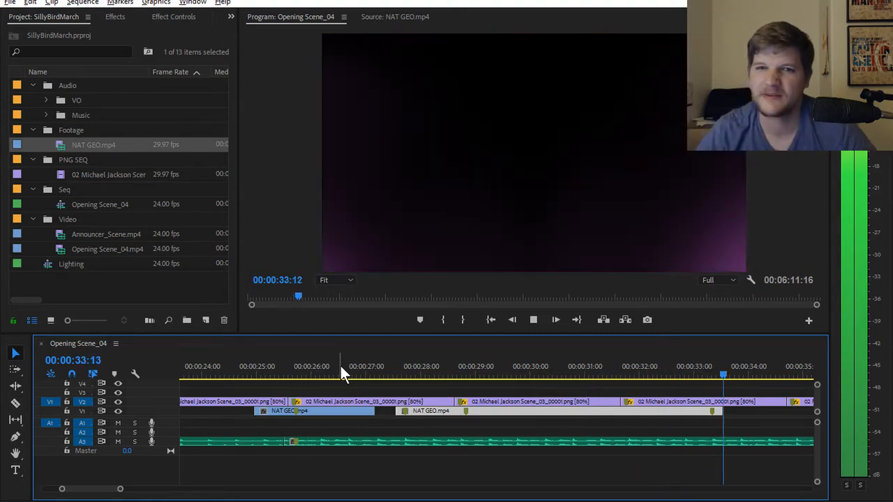
{"action": "key", "text": "space"}
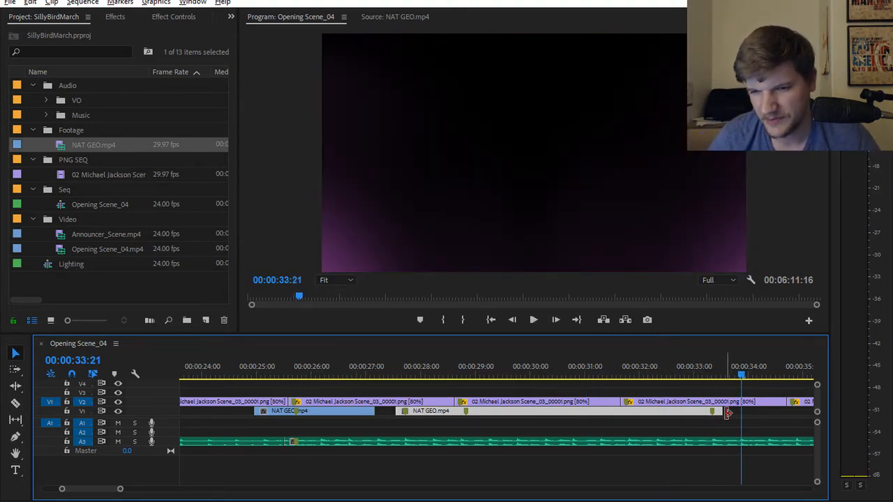
Extend the second NAT GEO clip past 00:00:37:00 and play back the sequence to find where to cut it
{"action": "left_click_drag", "start_coordinate": [716, 413], "coordinate": [859, 417]}
{"action": "left_click_drag", "start_coordinate": [394, 377], "coordinate": [290, 380]}
{"action": "key", "text": "space"}
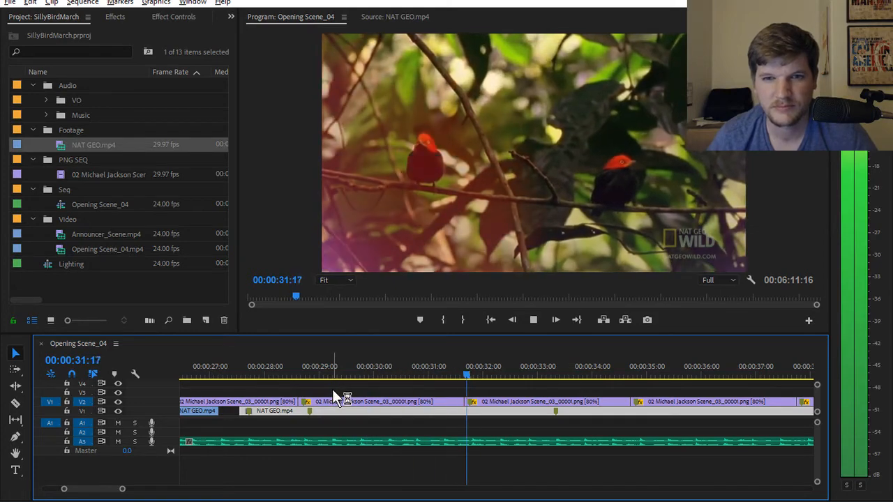
{"action": "left_click_drag", "start_coordinate": [414, 377], "coordinate": [242, 374]}
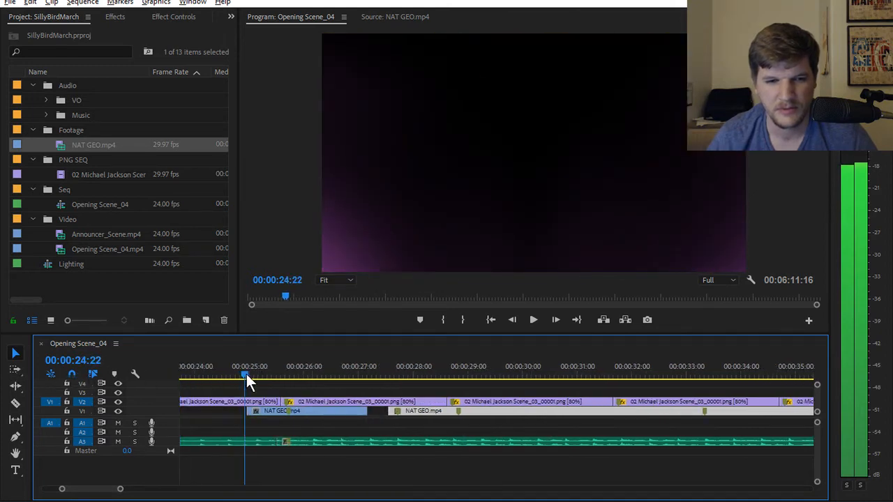
{"action": "key", "text": "space"}
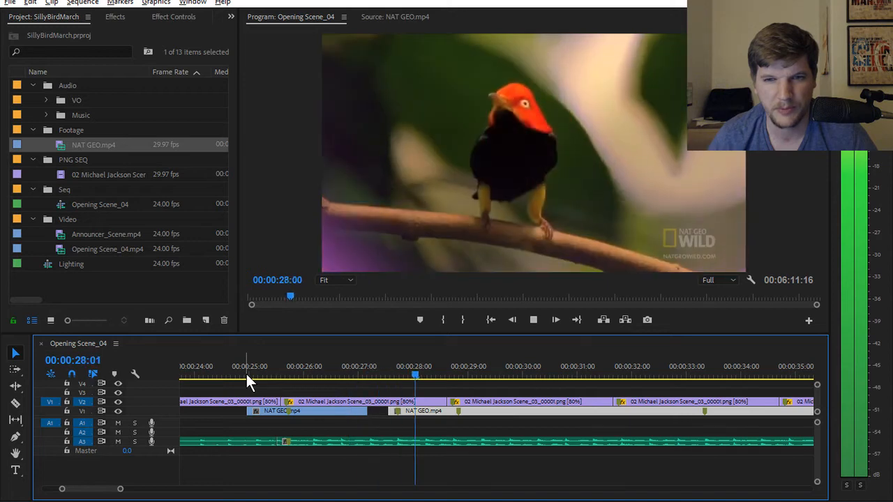
{"action": "key", "text": "space"}
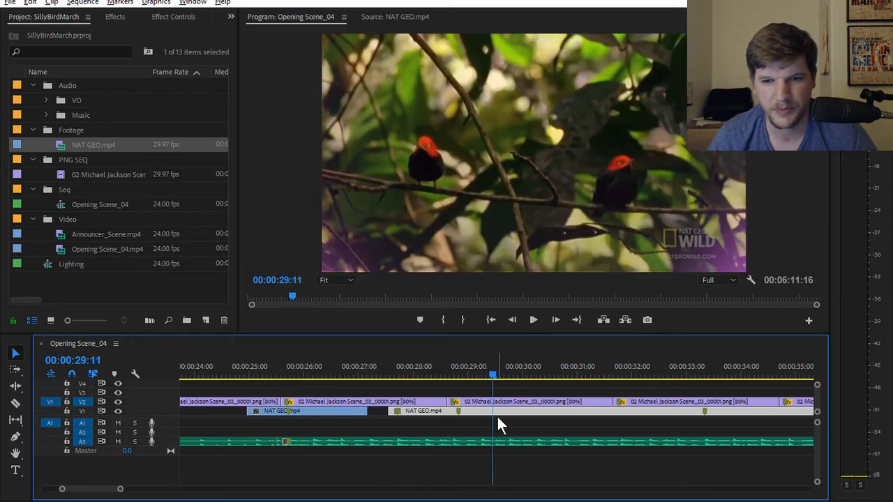
Split the second NAT GEO clip on V1 at 00:00:29:18 and select the part after the cut
{"action": "key", "text": "Right"}
{"action": "key", "text": "Right"}
{"action": "key", "text": "Right"}
{"action": "key", "text": "Right"}
{"action": "key", "text": "Right"}
{"action": "key", "text": "Right"}
{"action": "key", "text": "Right"}
{"action": "key", "text": "Right"}
{"action": "key", "text": "Right"}
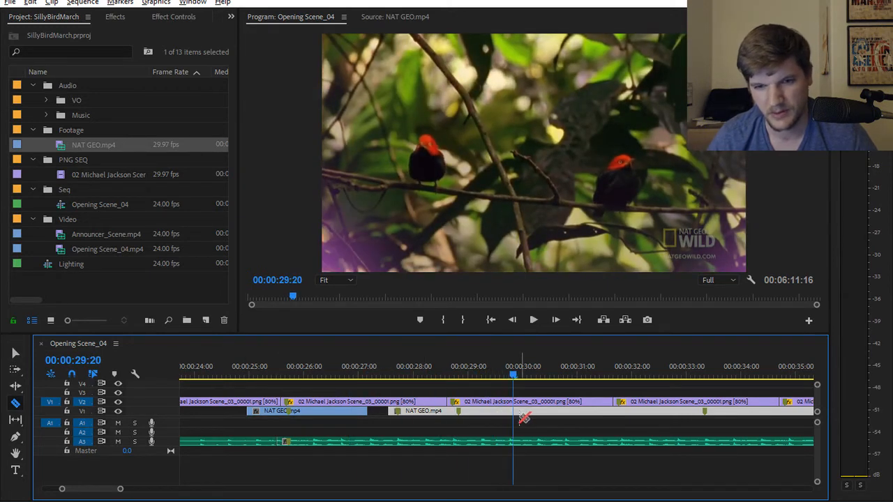
{"action": "left_click_drag", "start_coordinate": [512, 377], "coordinate": [511, 369]}
{"action": "left_click", "coordinate": [509, 411]}
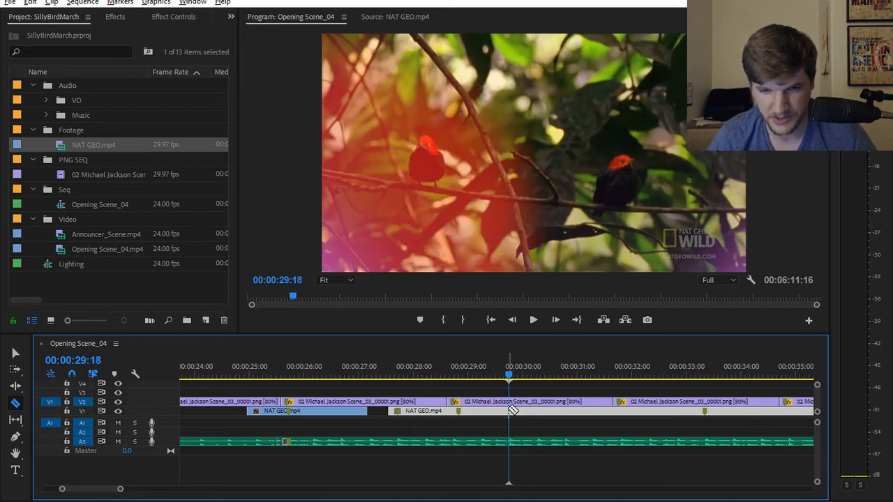
{"action": "key", "text": "v"}
{"action": "left_click", "coordinate": [529, 418]}
Split the remaining NAT GEO footage at 00:00:31:12 and delete the section between 00:00:29:18 and that cut
{"action": "key", "text": "space"}
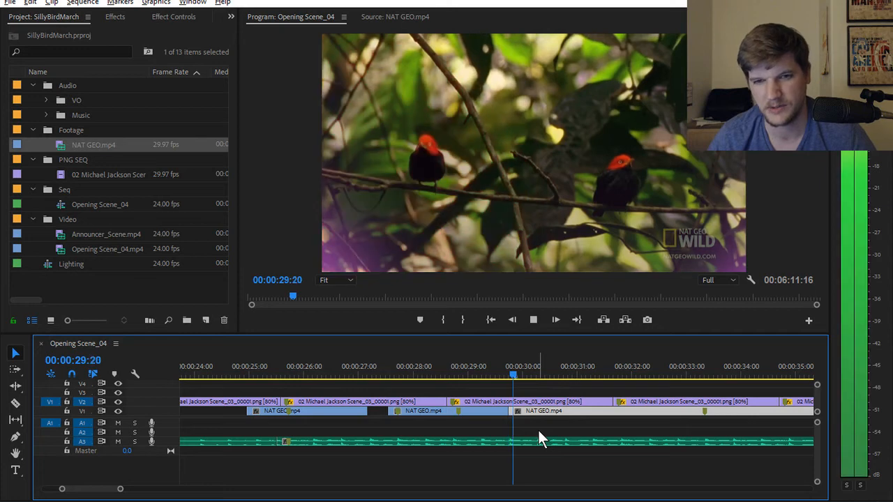
{"action": "key", "text": "space"}
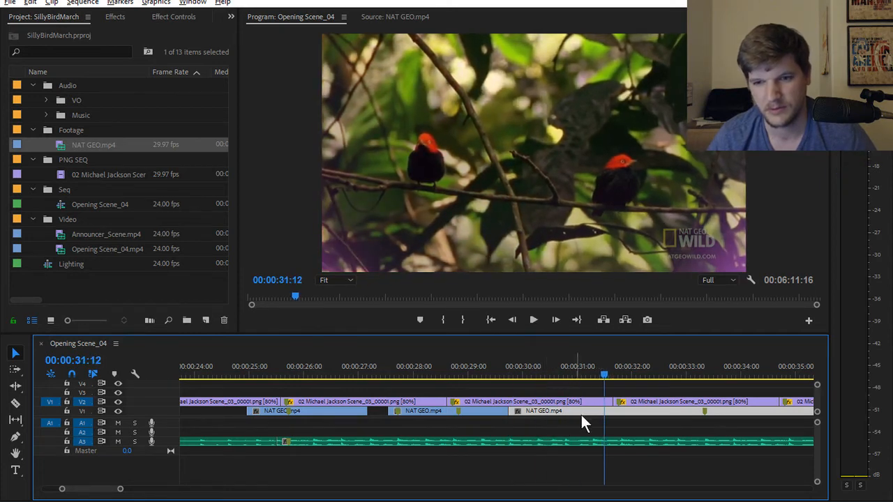
{"action": "key", "text": "c"}
{"action": "left_click", "coordinate": [607, 412]}
{"action": "key", "text": "v"}
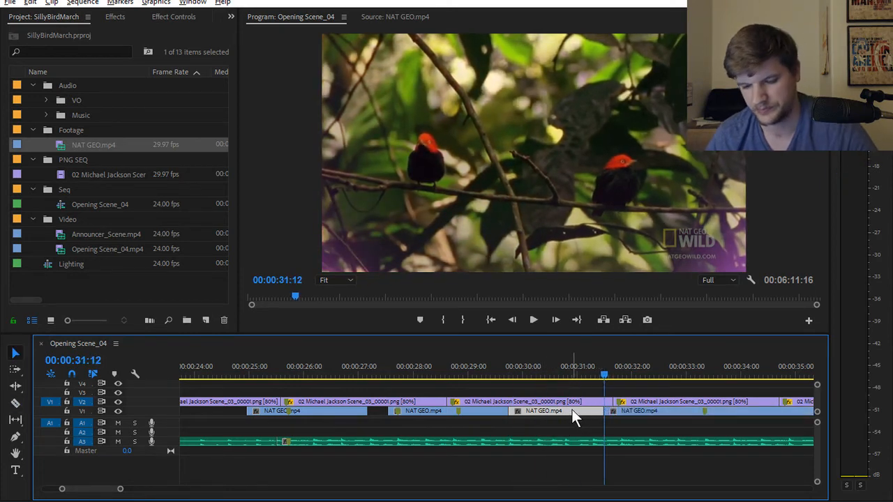
{"action": "key", "text": "Delete"}
Split the last NAT GEO clip at 00:00:33:06 and delete the section from 00:00:31:12 up to that cut
{"action": "left_click", "coordinate": [606, 376]}
{"action": "left_click_drag", "start_coordinate": [609, 372], "coordinate": [702, 382]}
{"action": "key", "text": "c"}
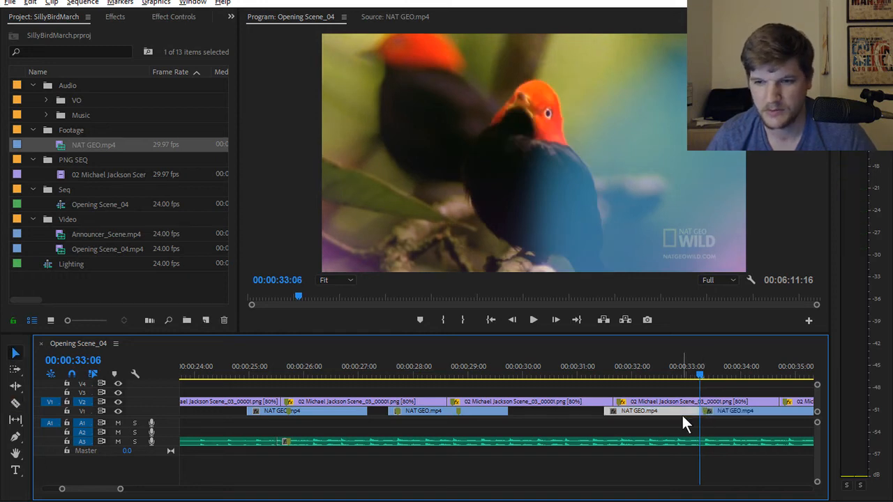
{"action": "key", "text": "Delete"}
Play back the second NAT GEO clip, split it at 00:00:29:11 on V1 and delete the section after the cut
{"action": "left_click_drag", "start_coordinate": [528, 365], "coordinate": [479, 365]}
{"action": "key", "text": "space"}
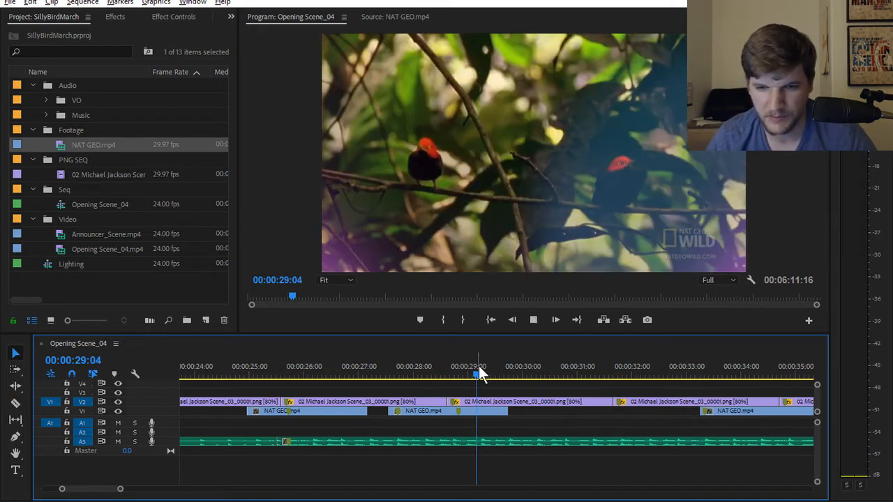
{"action": "left_click", "coordinate": [419, 366]}
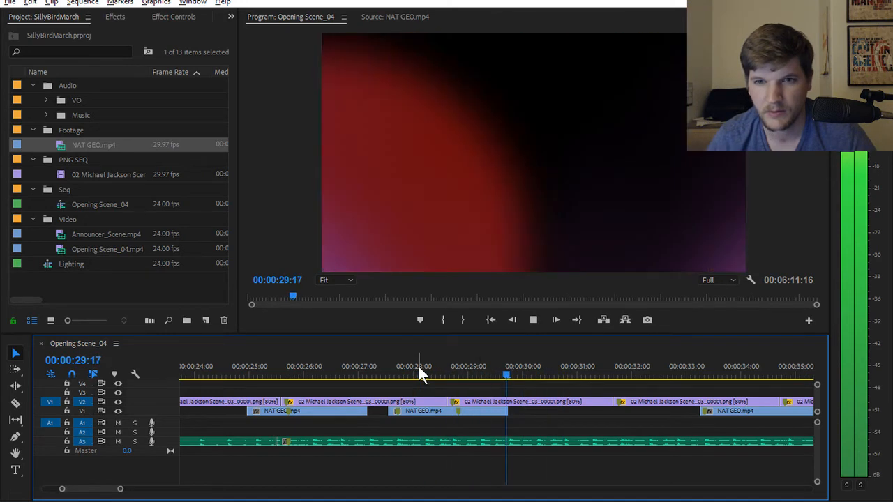
{"action": "left_click", "coordinate": [389, 364]}
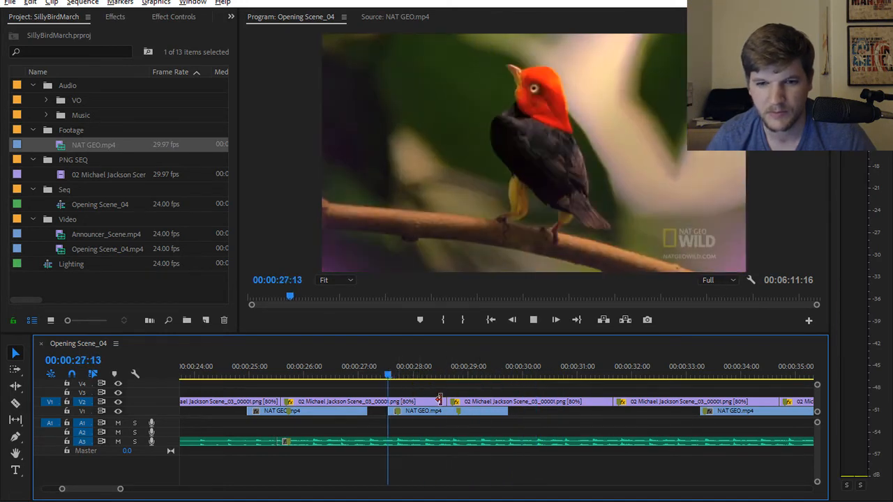
{"action": "key", "text": "space"}
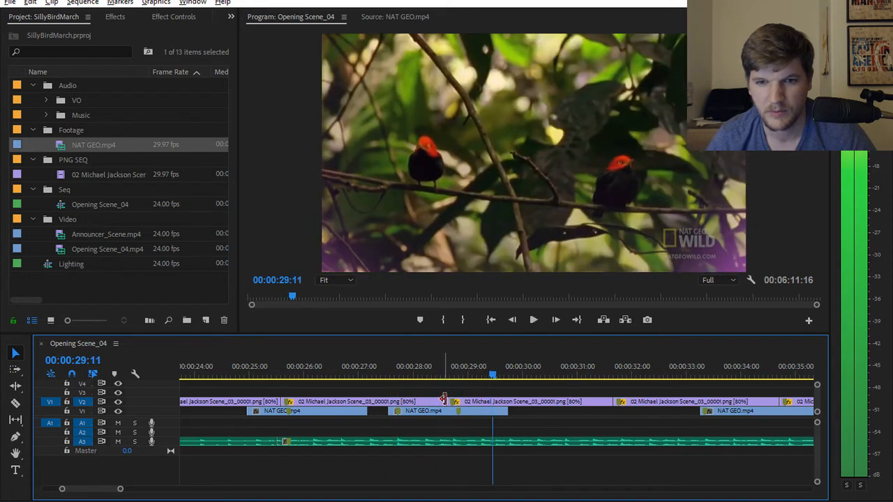
{"action": "left_click", "coordinate": [413, 364]}
{"action": "key", "text": "space"}
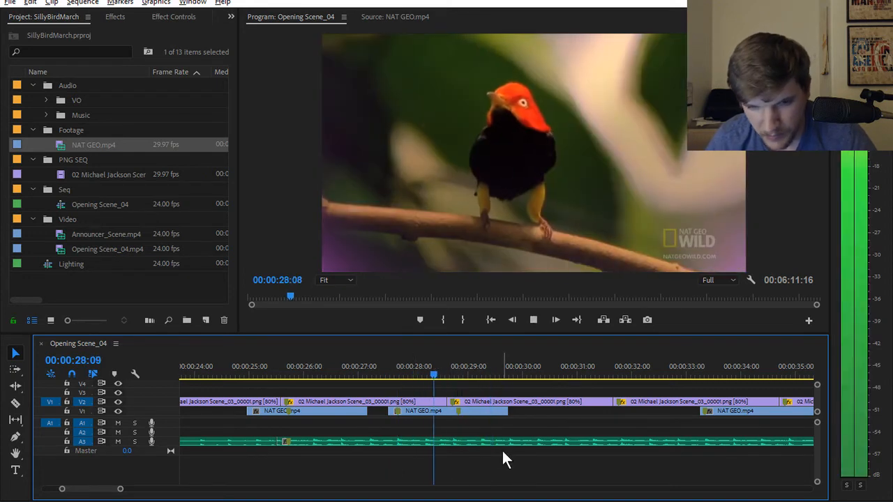
{"action": "key", "text": "space"}
{"action": "key", "text": "c"}
{"action": "left_click", "coordinate": [493, 411]}
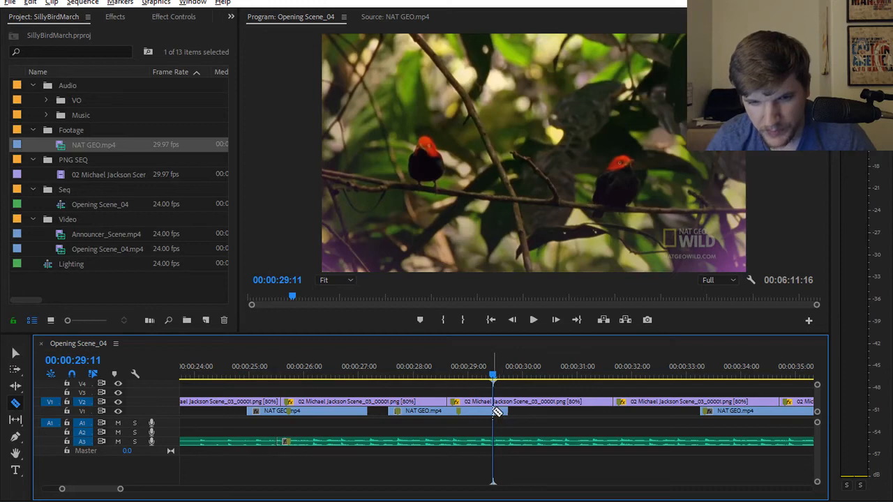
{"action": "key", "text": "v"}
{"action": "left_click", "coordinate": [503, 413]}
{"action": "key", "text": "Delete"}
Move the last NAT GEO clip on V1 earlier to start at about 00:00:29:18 and play back the transition
{"action": "key", "text": "space"}
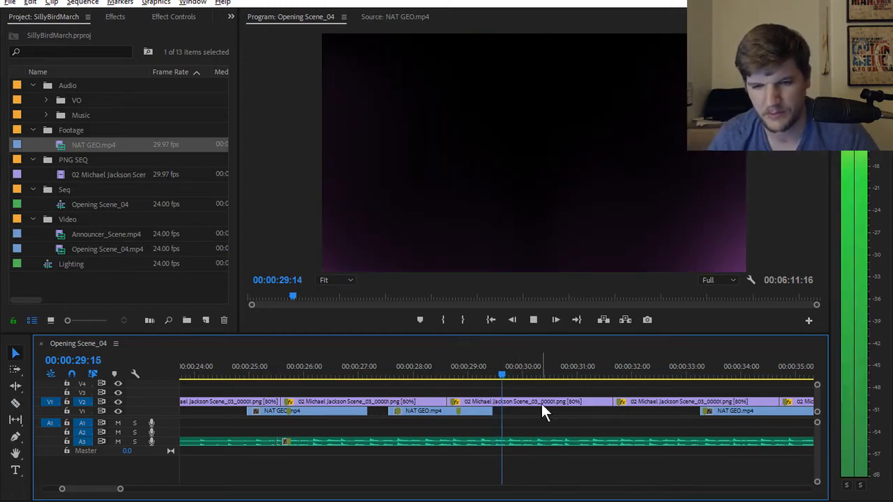
{"action": "left_click", "coordinate": [513, 377]}
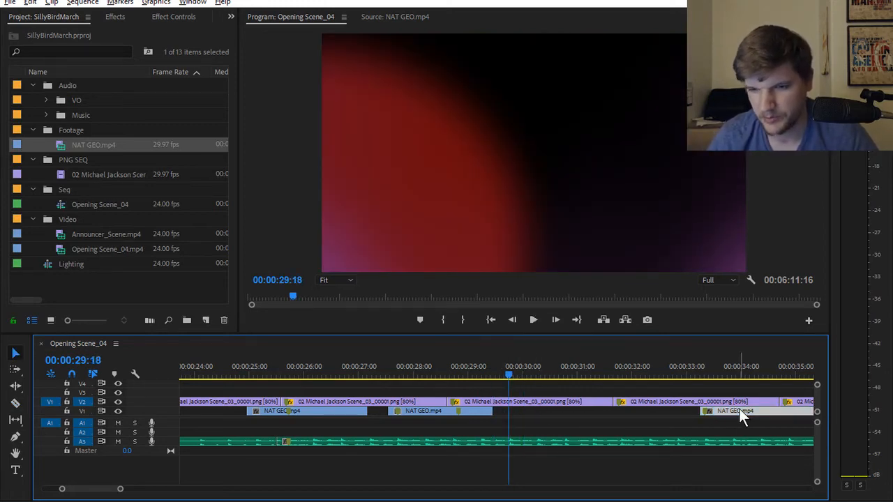
{"action": "left_click_drag", "start_coordinate": [741, 412], "coordinate": [544, 413]}
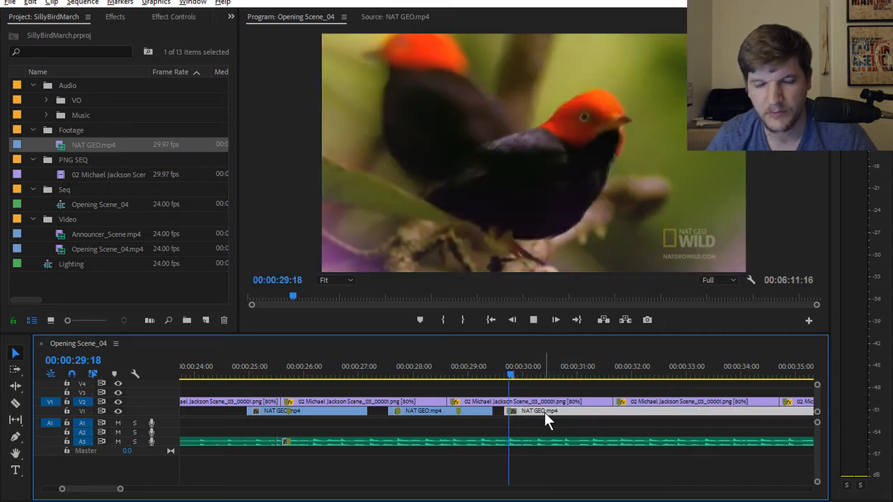
{"action": "key", "text": "space"}
{"action": "left_click_drag", "start_coordinate": [492, 370], "coordinate": [386, 370]}
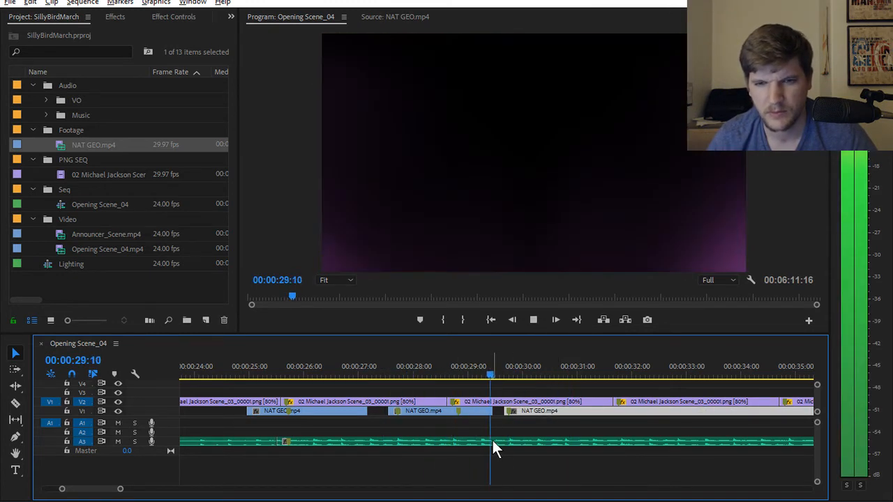
{"action": "key", "text": "space"}
Split the last NAT GEO clip at 00:00:30:04 and delete the short section before the cut
{"action": "mouse_move", "coordinate": [503, 369]}
{"action": "left_mouse_down"}
{"action": "mouse_move", "coordinate": [513, 370]}
{"action": "mouse_move", "coordinate": [501, 371]}
{"action": "left_mouse_up"}
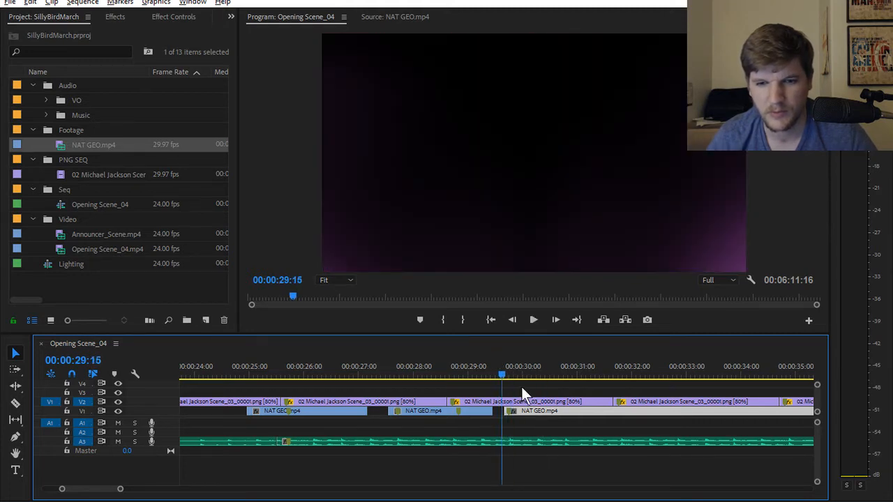
{"action": "mouse_move", "coordinate": [505, 411]}
{"action": "left_mouse_down"}
{"action": "mouse_move", "coordinate": [549, 417]}
{"action": "mouse_move", "coordinate": [521, 413]}
{"action": "left_mouse_up"}
{"action": "left_click_drag", "start_coordinate": [522, 370], "coordinate": [531, 372]}
{"action": "left_click", "coordinate": [526, 411]}
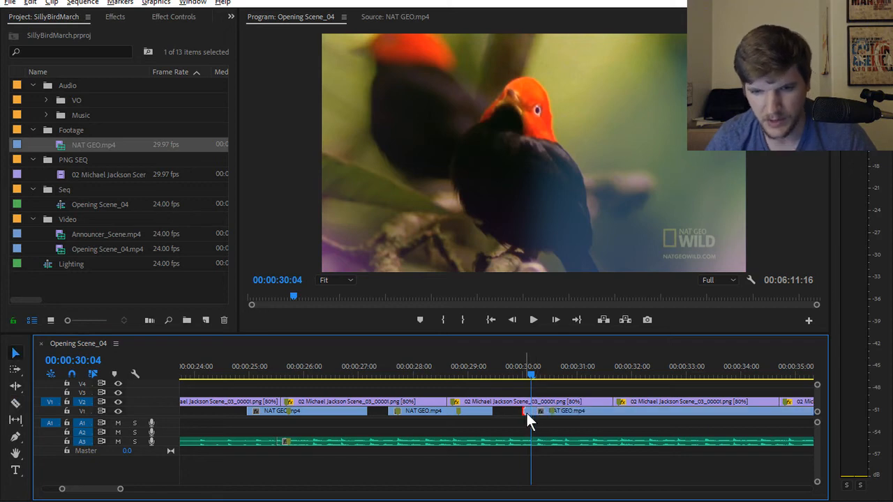
{"action": "key", "text": "c"}
{"action": "key", "text": "v"}
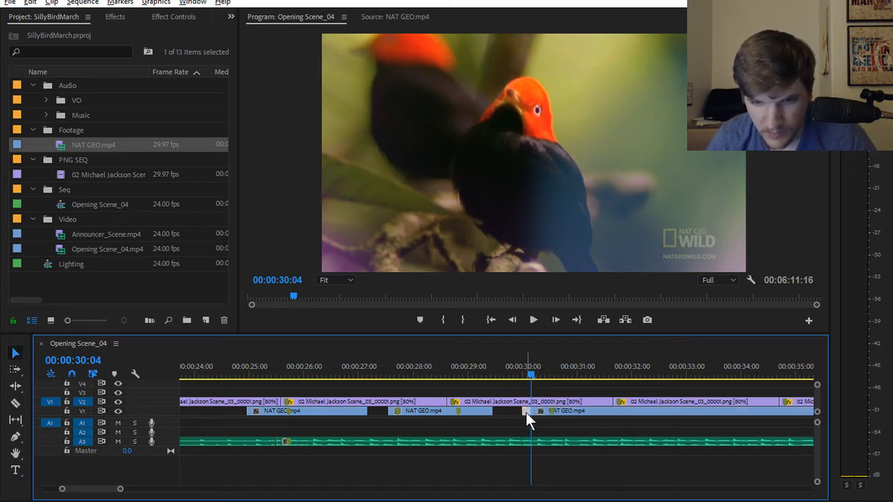
{"action": "key", "text": "Delete"}
Move the last NAT GEO clip directly behind the second one, with its clip marker at 00:00:29:19, and play back the cut
{"action": "mouse_move", "coordinate": [528, 375]}
{"action": "left_mouse_down"}
{"action": "mouse_move", "coordinate": [455, 374]}
{"action": "mouse_move", "coordinate": [513, 376]}
{"action": "left_mouse_up"}
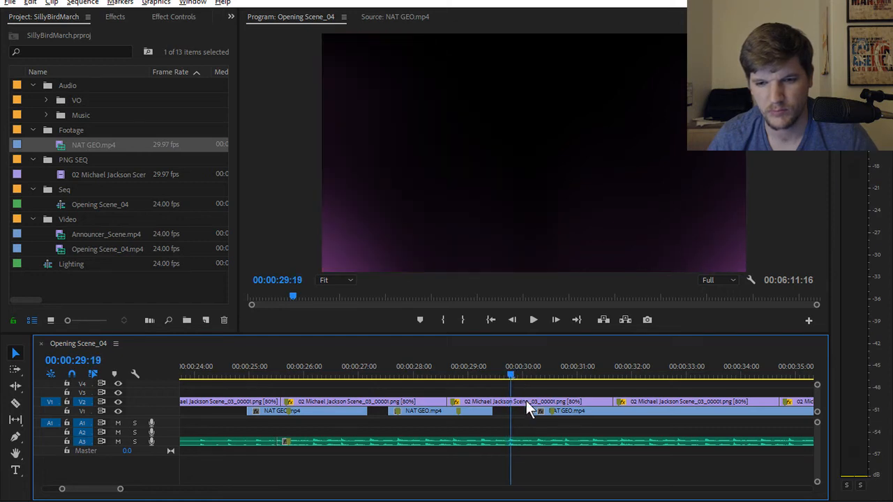
{"action": "left_click_drag", "start_coordinate": [571, 409], "coordinate": [562, 415]}
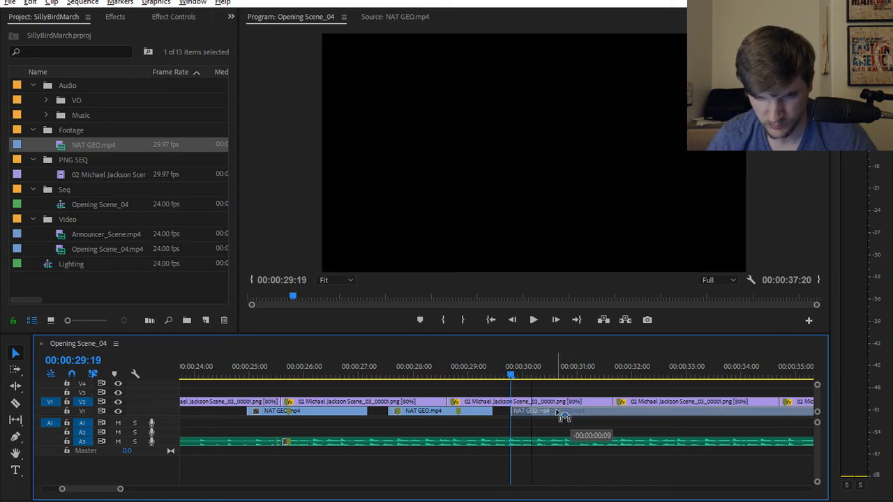
{"action": "left_click_drag", "start_coordinate": [549, 415], "coordinate": [537, 410]}
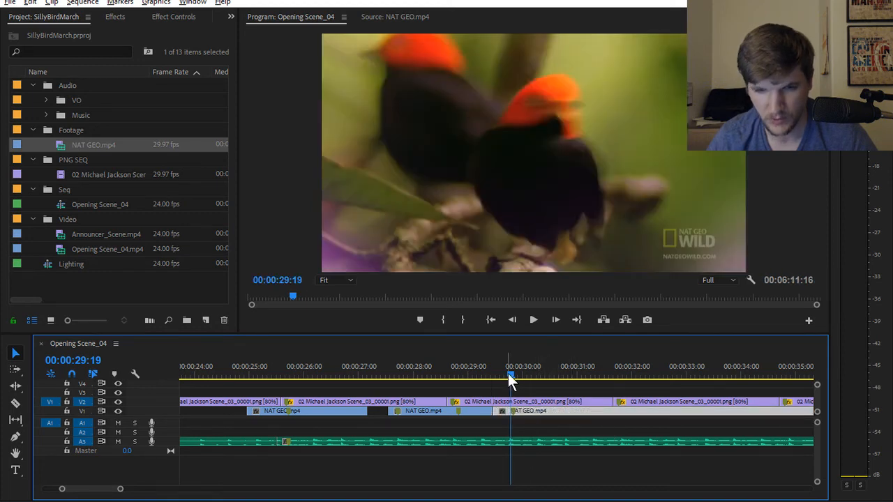
{"action": "left_click_drag", "start_coordinate": [511, 381], "coordinate": [417, 373]}
{"action": "key", "text": "space"}
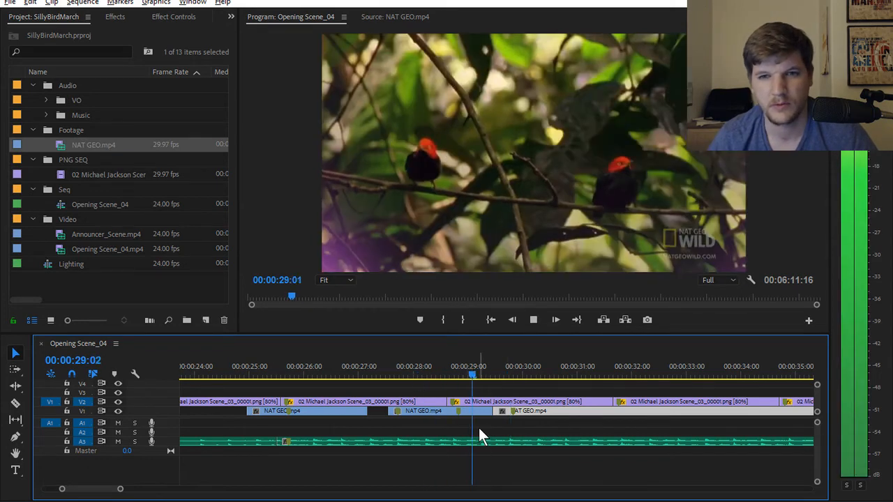
{"action": "key", "text": "space"}
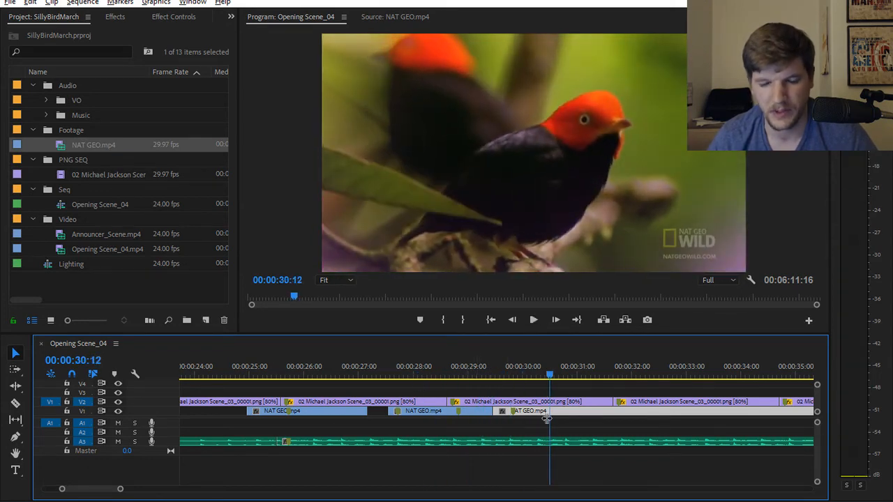
Move the last NAT GEO clip later so its clip marker lines up with 00:00:30:14, and play back the result
{"action": "left_click_drag", "start_coordinate": [516, 374], "coordinate": [554, 380]}
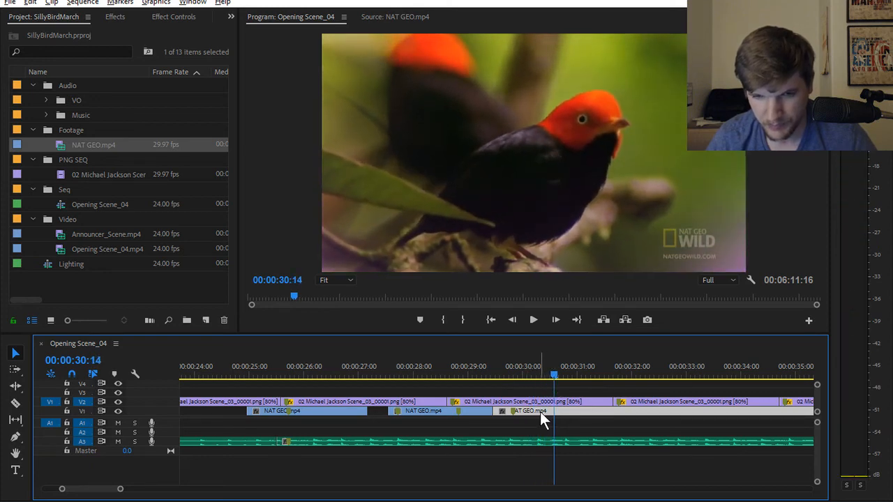
{"action": "left_click_drag", "start_coordinate": [540, 411], "coordinate": [578, 415]}
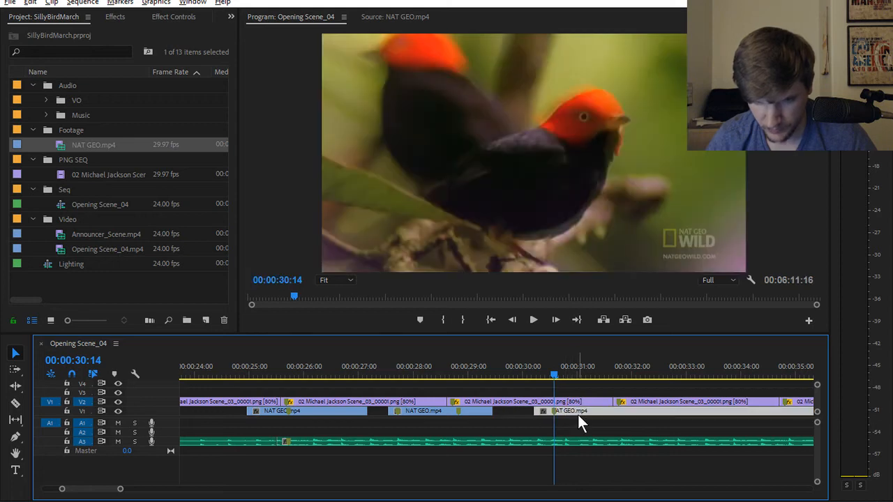
{"action": "left_click", "coordinate": [417, 367]}
{"action": "key", "text": "space"}
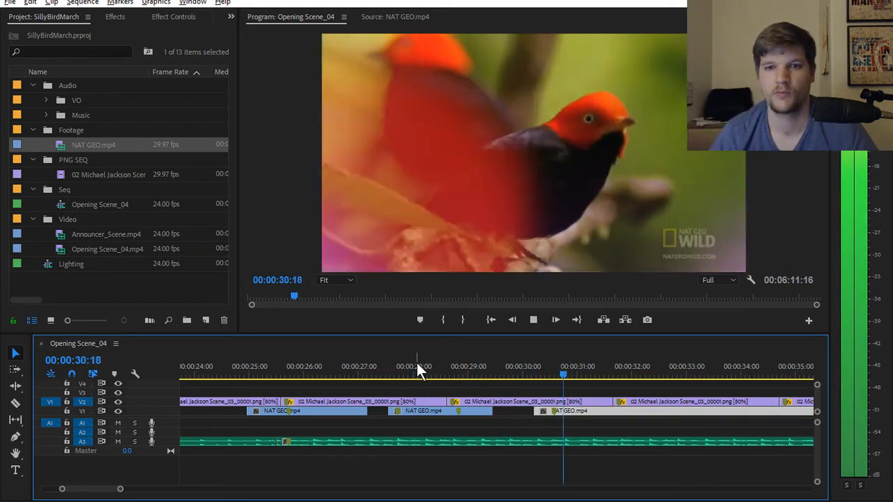
Move the last NAT GEO clip to start at 00:00:29:19 on V1 and play back its timing against the music
{"action": "left_click", "coordinate": [504, 369]}
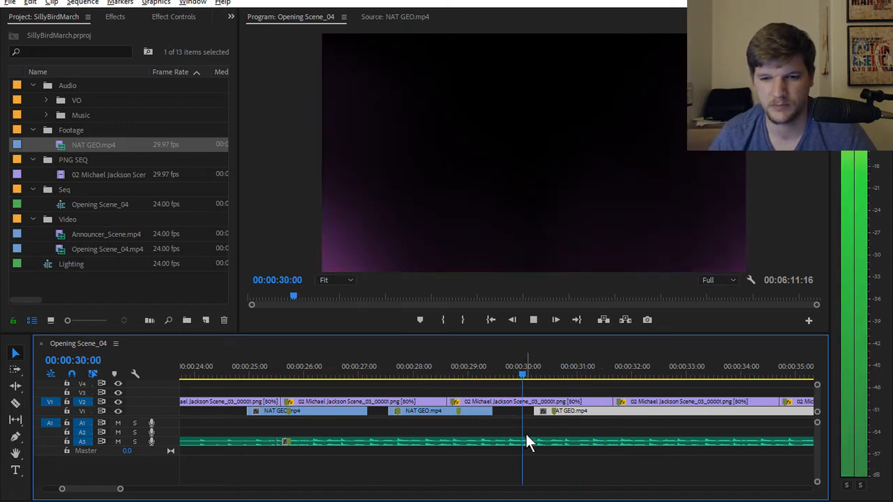
{"action": "mouse_move", "coordinate": [512, 373]}
{"action": "left_mouse_down"}
{"action": "mouse_move", "coordinate": [490, 377]}
{"action": "mouse_move", "coordinate": [511, 375]}
{"action": "left_mouse_up"}
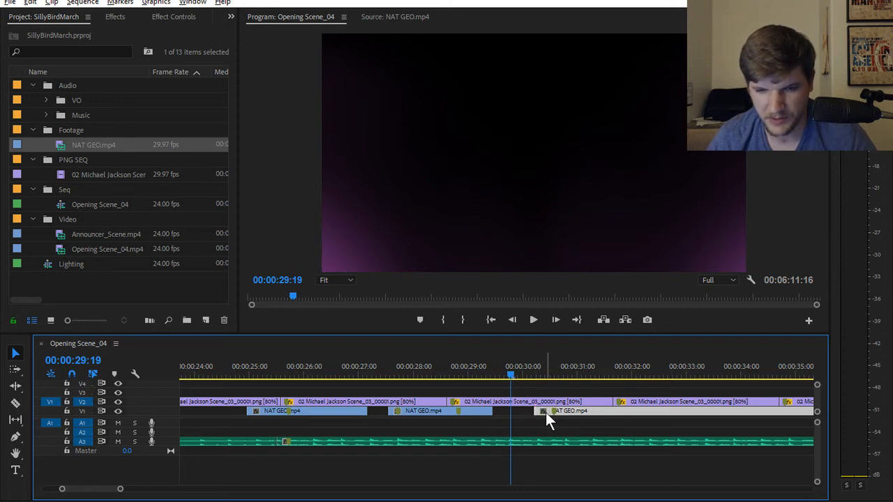
{"action": "left_click_drag", "start_coordinate": [545, 412], "coordinate": [525, 412]}
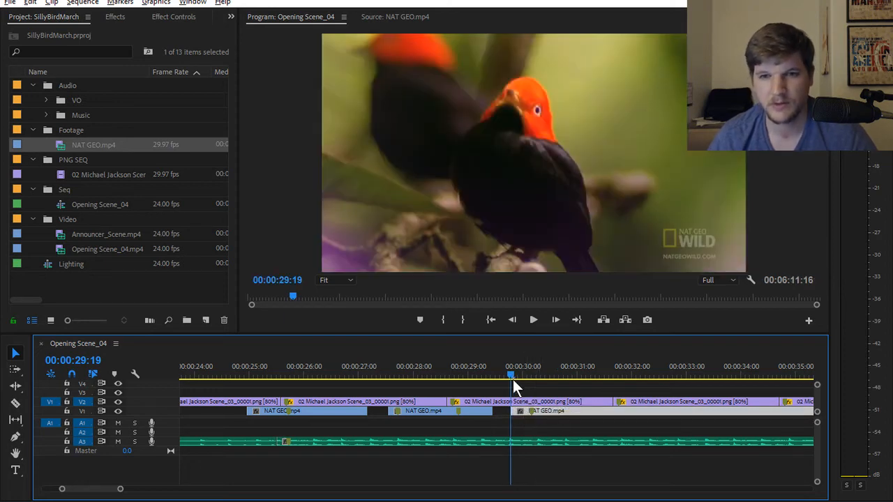
{"action": "left_click_drag", "start_coordinate": [513, 380], "coordinate": [447, 375]}
{"action": "key", "text": "space"}
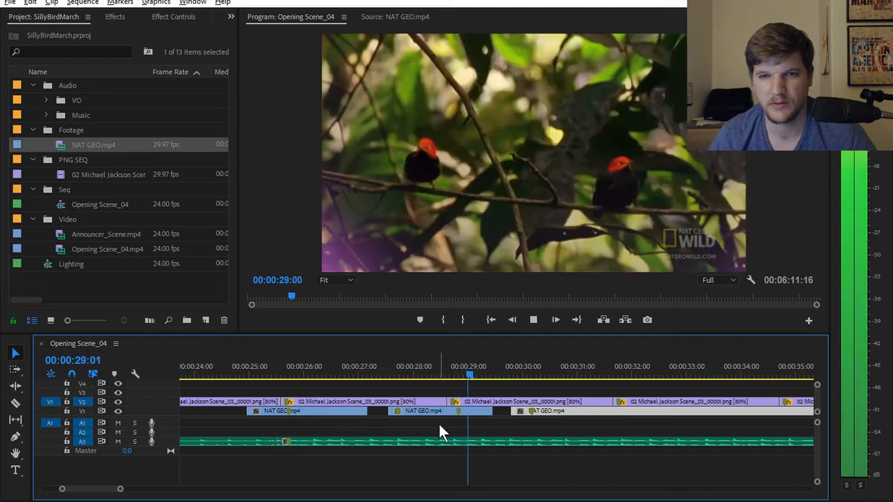
{"action": "key", "text": "space"}
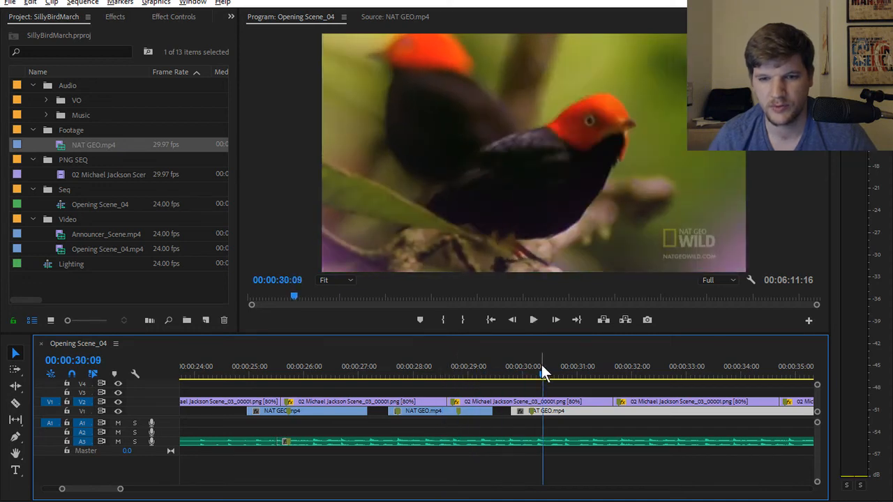
Split the last NAT GEO clip on V1 at 00:00:30:02
{"action": "left_click_drag", "start_coordinate": [542, 368], "coordinate": [529, 370]}
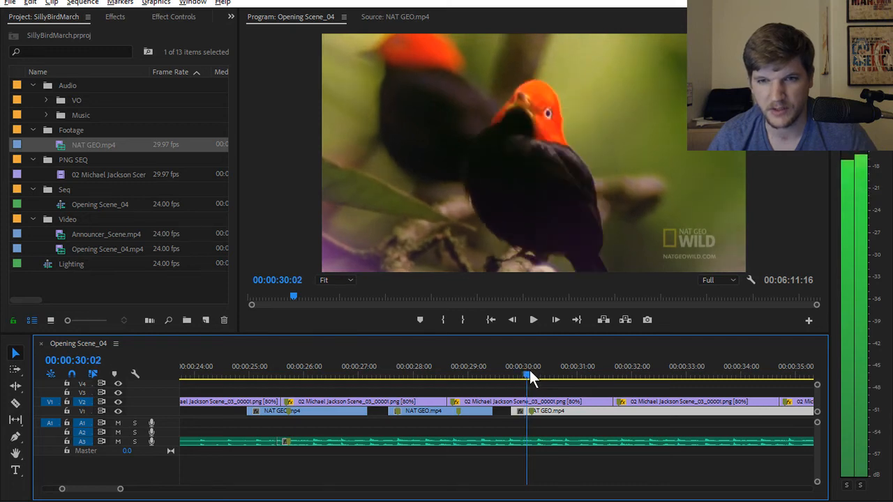
{"action": "key", "text": "c"}
{"action": "left_click", "coordinate": [529, 412]}
{"action": "key", "text": "v"}
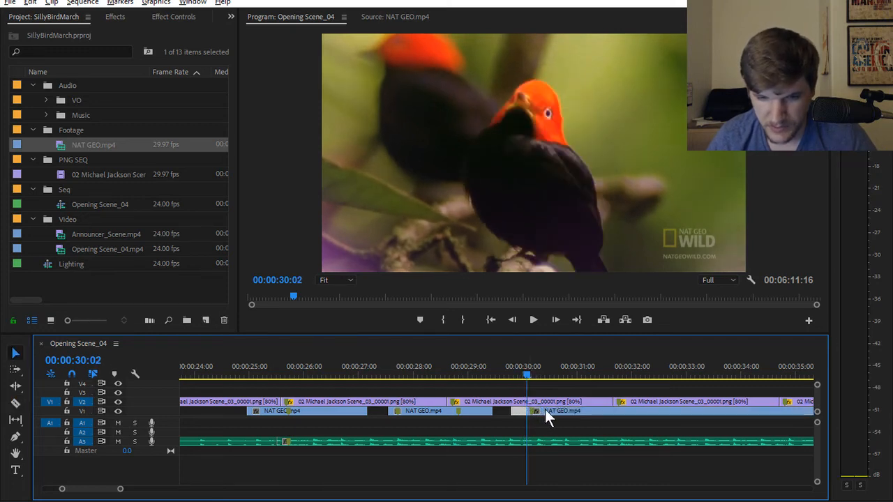
Play back the new cut and move the NAT GEO footage after it to start at about 00:00:30:11
{"action": "left_click_drag", "start_coordinate": [528, 369], "coordinate": [491, 375]}
{"action": "key", "text": "space"}
{"action": "key", "text": "space"}
{"action": "key", "text": "space"}
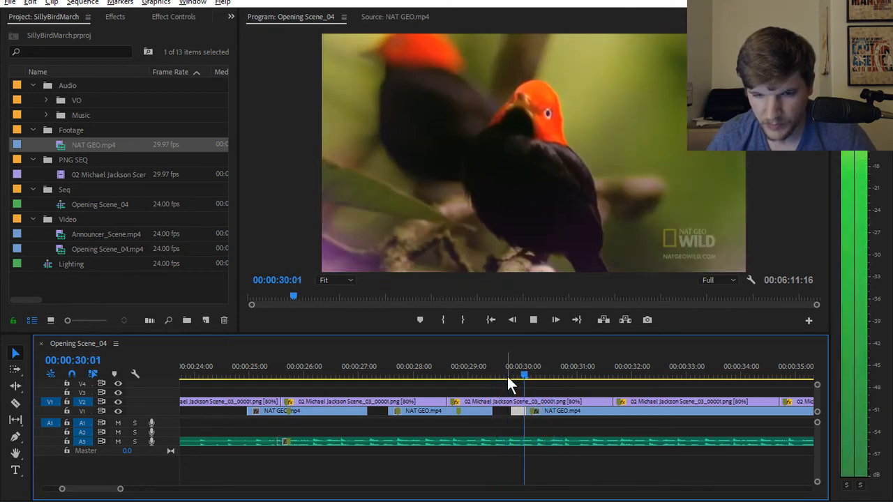
{"action": "key", "text": "space"}
{"action": "left_click", "coordinate": [575, 412]}
{"action": "left_click_drag", "start_coordinate": [577, 412], "coordinate": [581, 409]}
Split the short NAT GEO clip at 00:00:30:01 and add a frame hold to the tiny piece after the cut
{"action": "left_click", "coordinate": [502, 372]}
{"action": "left_click_drag", "start_coordinate": [503, 369], "coordinate": [518, 373]}
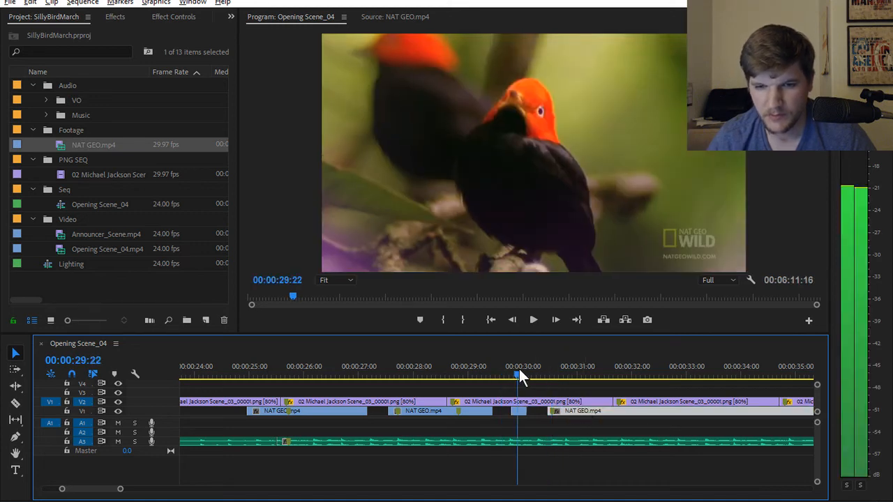
{"action": "left_click", "coordinate": [520, 411]}
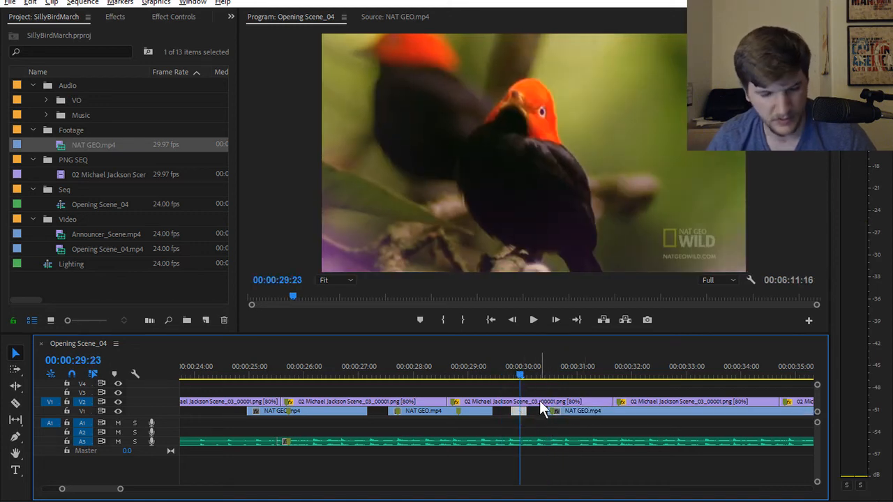
{"action": "left_click", "coordinate": [526, 370]}
{"action": "key", "text": "c"}
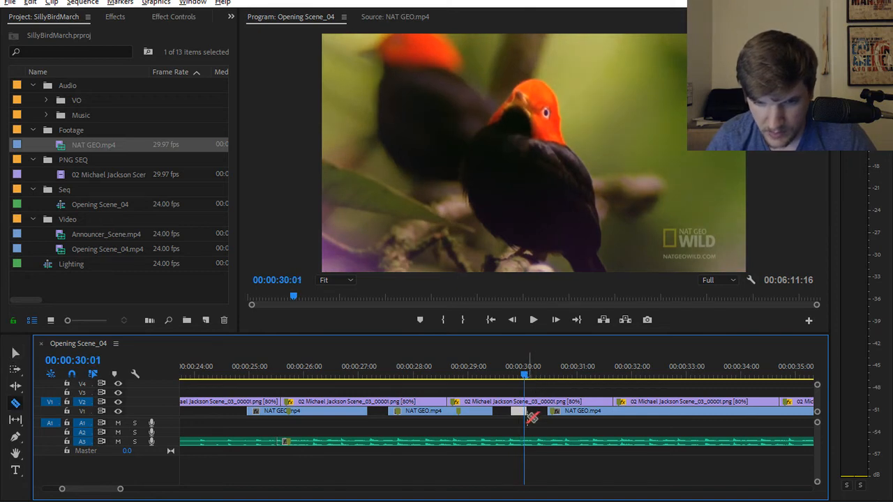
{"action": "key", "text": "v"}
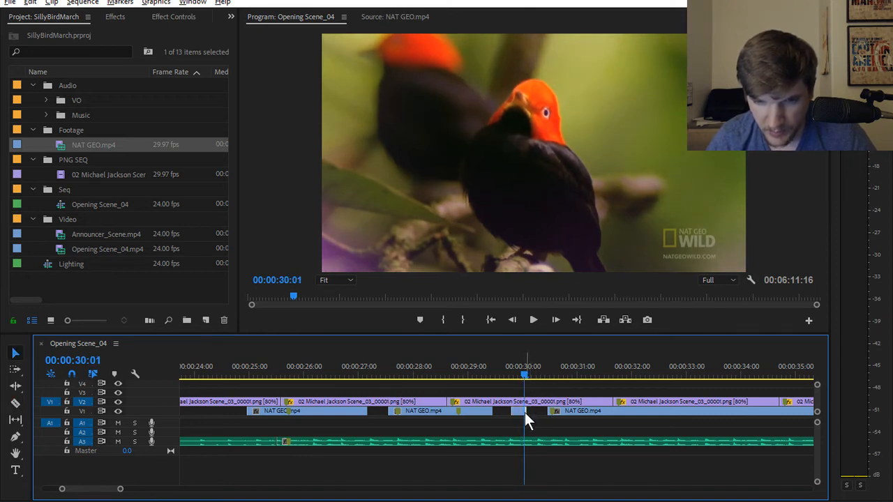
{"action": "right_click", "coordinate": [525, 413]}
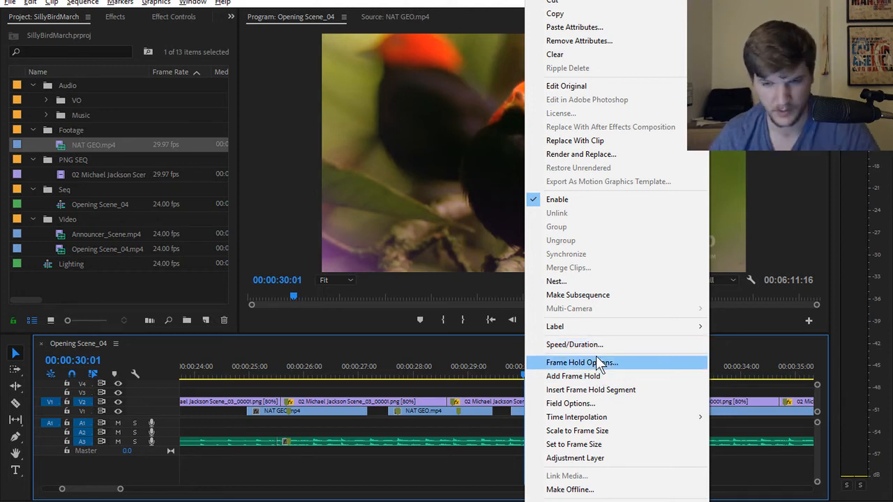
{"action": "left_click", "coordinate": [593, 377]}
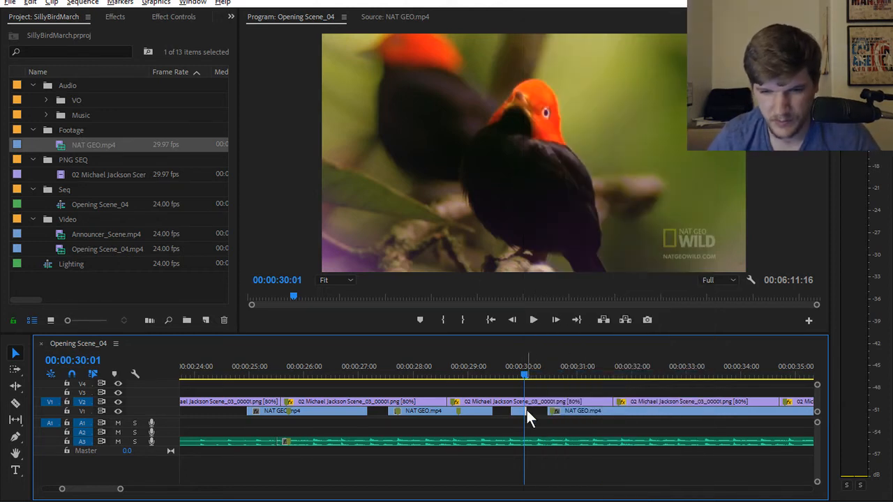
Extend the tiny frozen NAT GEO piece at 00:00:30:01 up to the next clip and play back the result
{"action": "scroll", "coordinate": [528, 417], "scroll_direction": "up", "scroll_amount": 5}
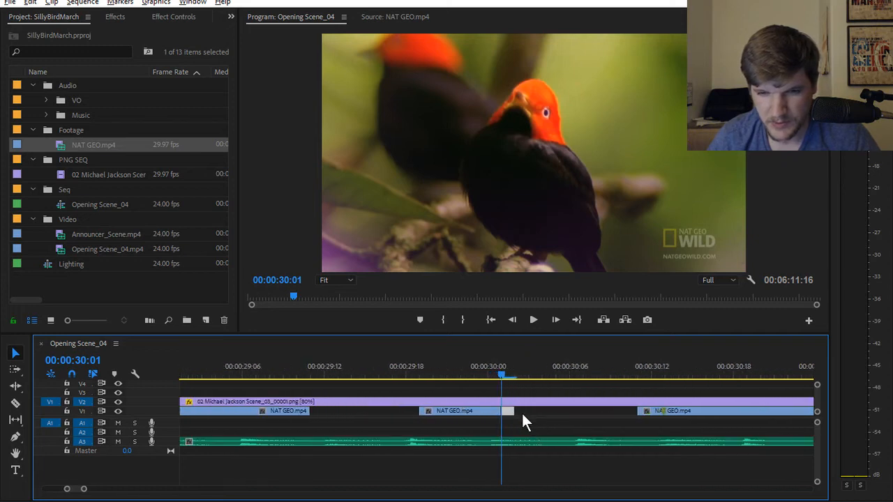
{"action": "left_click_drag", "start_coordinate": [507, 411], "coordinate": [636, 411]}
{"action": "left_click", "coordinate": [337, 371]}
{"action": "key", "text": "space"}
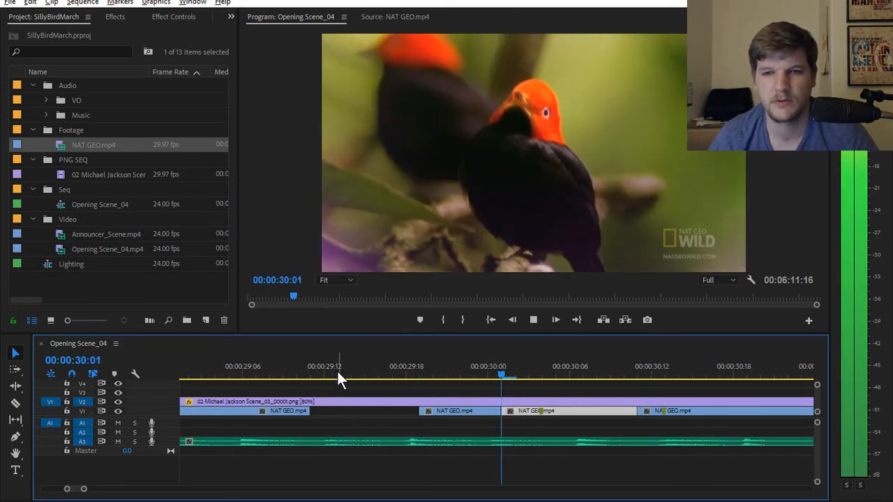
{"action": "key", "text": "space"}
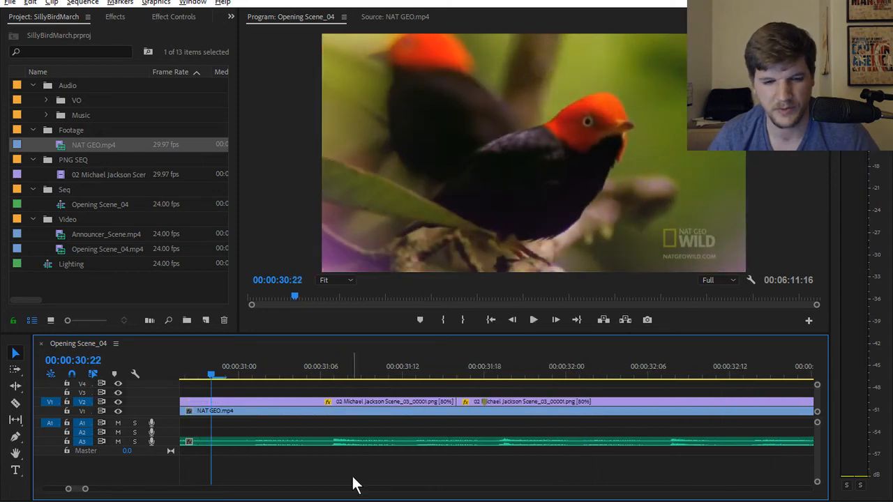
Remove the frozen NAT GEO piece after the cut at 00:00:30:01, leaving a gap before the next clip
{"action": "key", "text": "minus"}
{"action": "key", "text": "minus"}
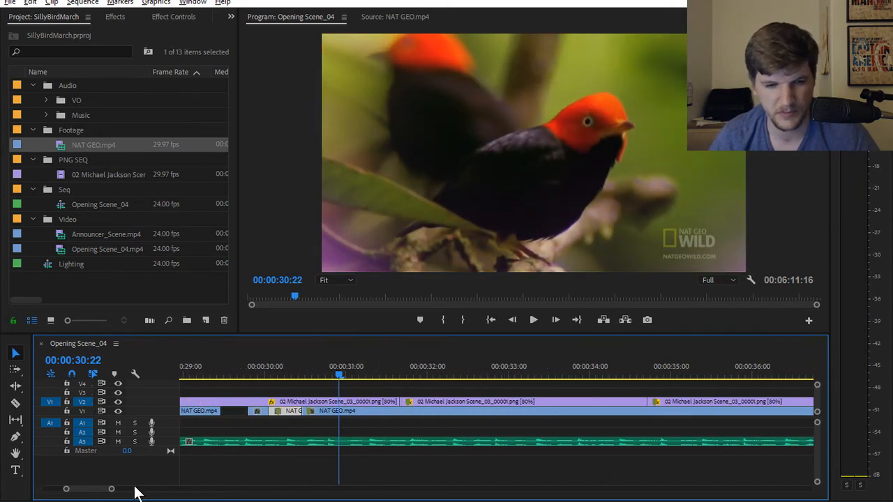
{"action": "scroll", "coordinate": [85, 491], "scroll_direction": "up", "scroll_amount": 3}
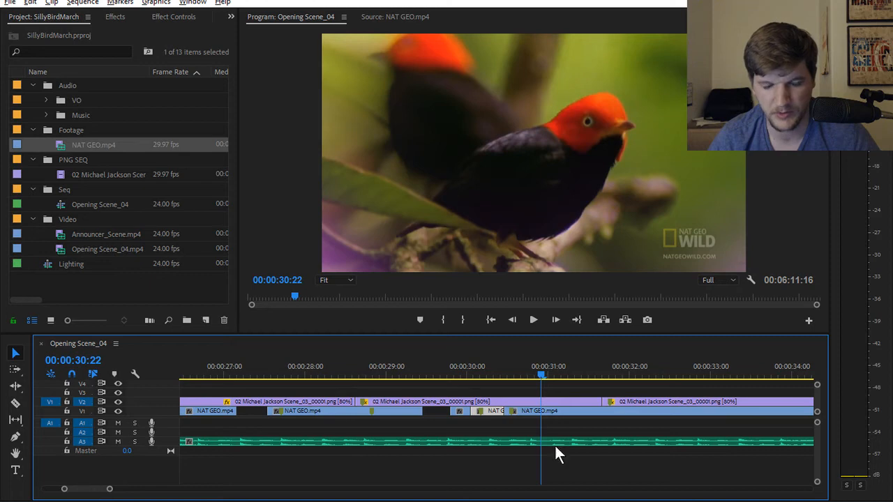
{"action": "key", "text": "Delete"}
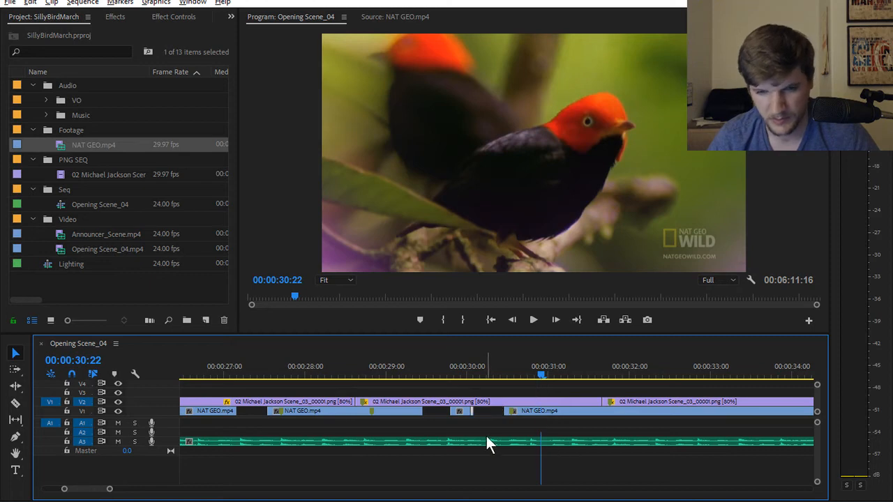
{"action": "left_click", "coordinate": [448, 370]}
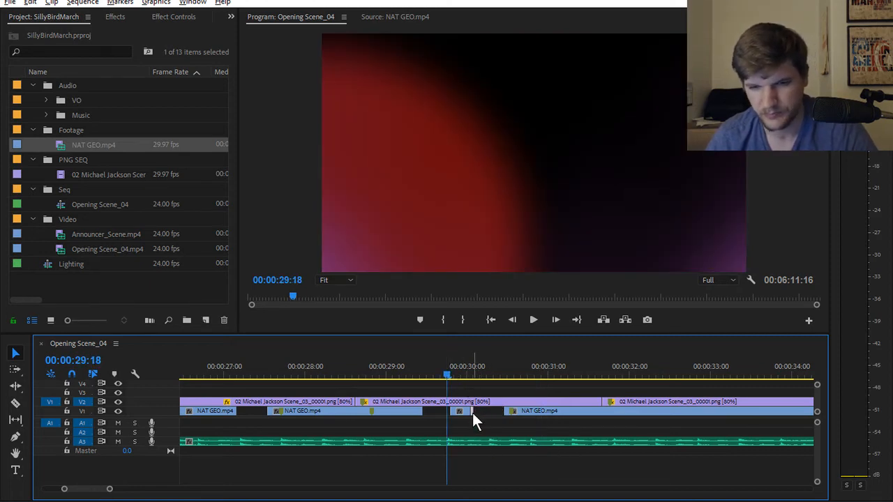
Play back the NAT GEO cuts from about 00:00:27:00 onward to judge their timing against the music
{"action": "left_click", "coordinate": [214, 370]}
{"action": "key", "text": "space"}
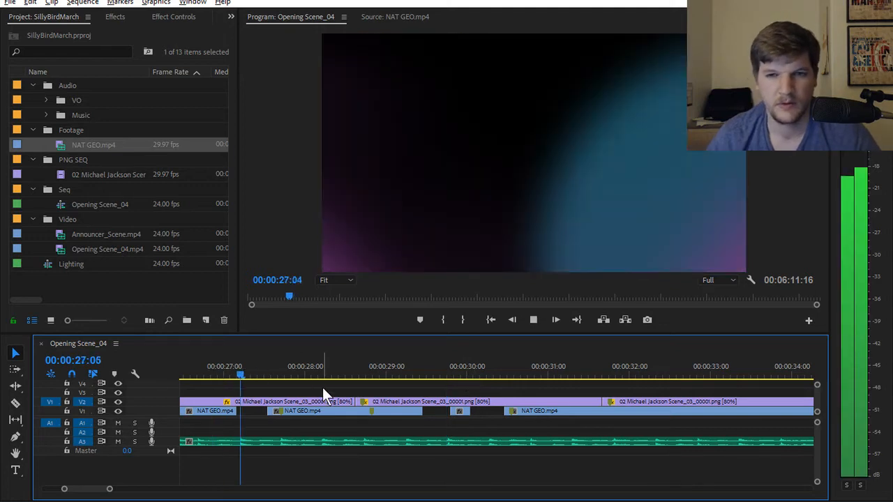
{"action": "key", "text": "space"}
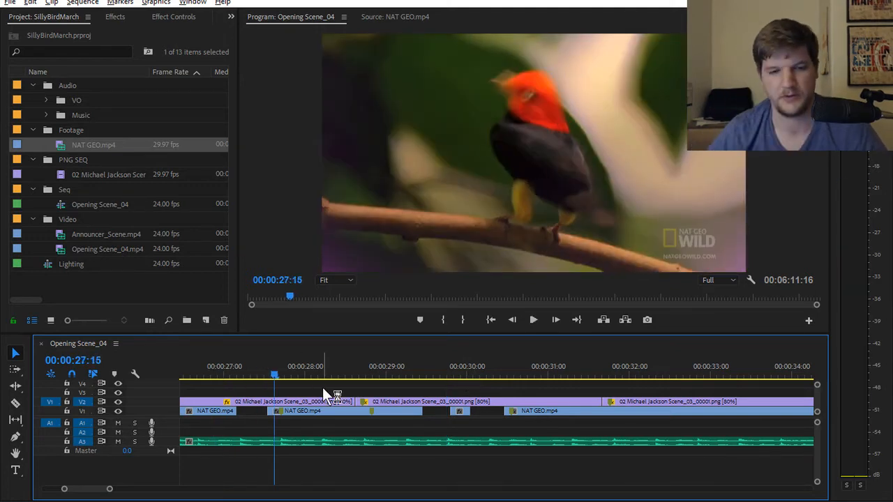
{"action": "key", "text": "space"}
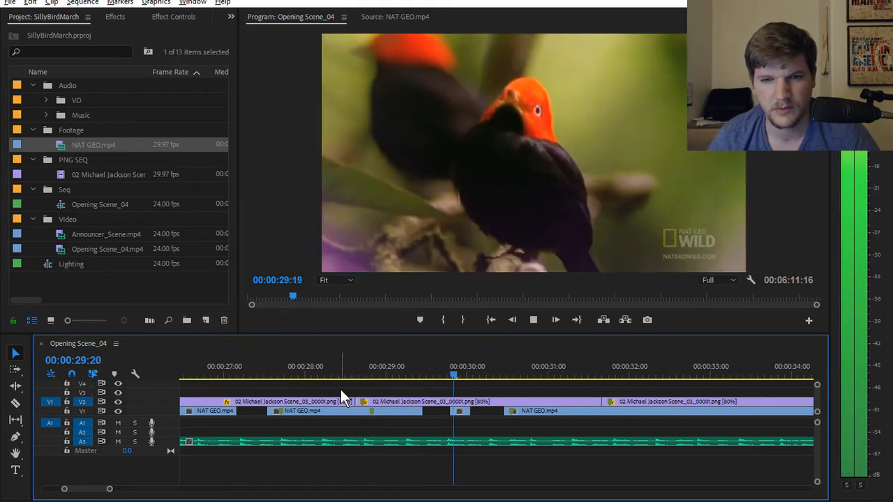
{"action": "key", "text": "space"}
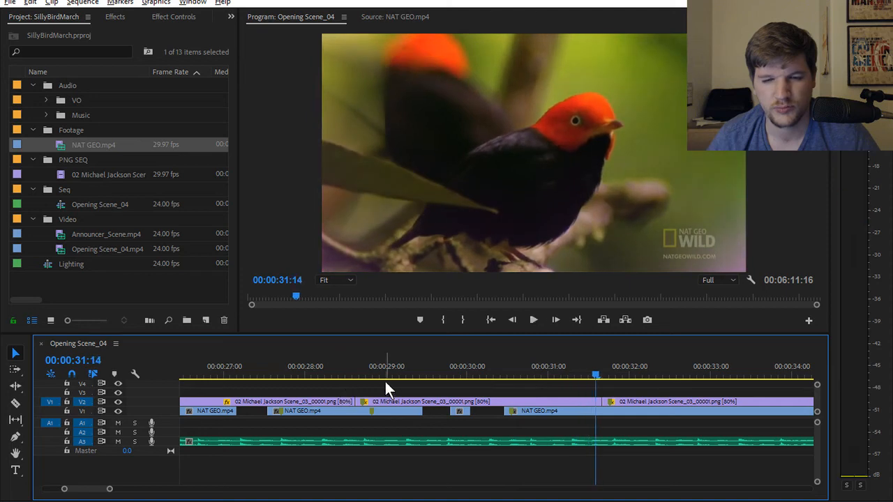
{"action": "key", "text": "space"}
{"action": "left_click", "coordinate": [384, 378]}
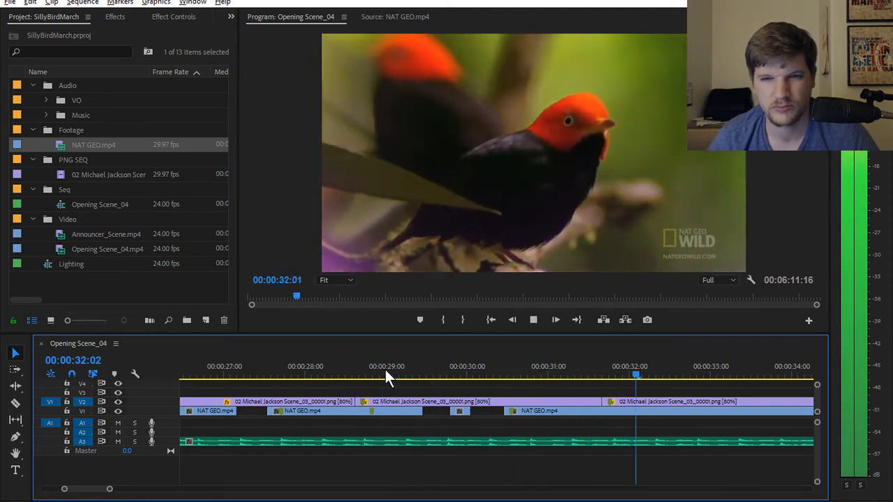
{"action": "key", "text": "space"}
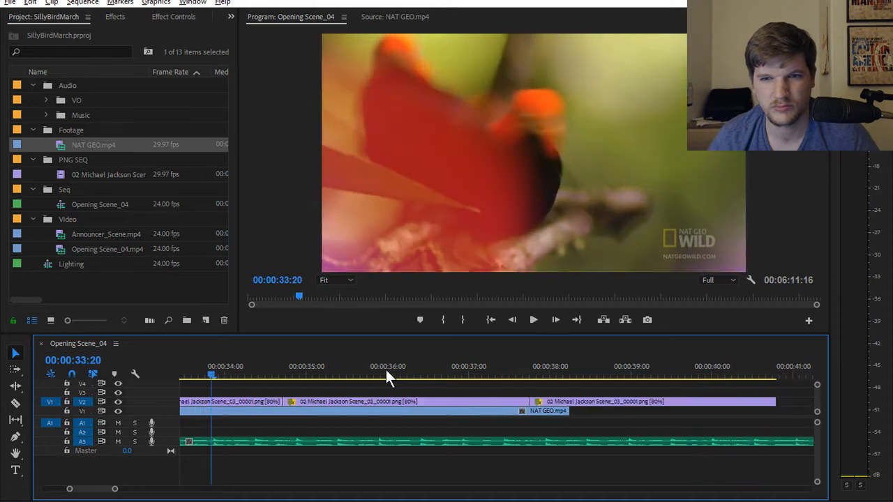
{"action": "mouse_move", "coordinate": [212, 374]}
{"action": "left_mouse_down"}
{"action": "mouse_move", "coordinate": [2, 375]}
{"action": "mouse_move", "coordinate": [318, 364]}
{"action": "mouse_move", "coordinate": [662, 379]}
{"action": "mouse_move", "coordinate": [103, 379]}
{"action": "mouse_move", "coordinate": [212, 381]}
{"action": "left_mouse_up"}
{"action": "key", "text": "space"}
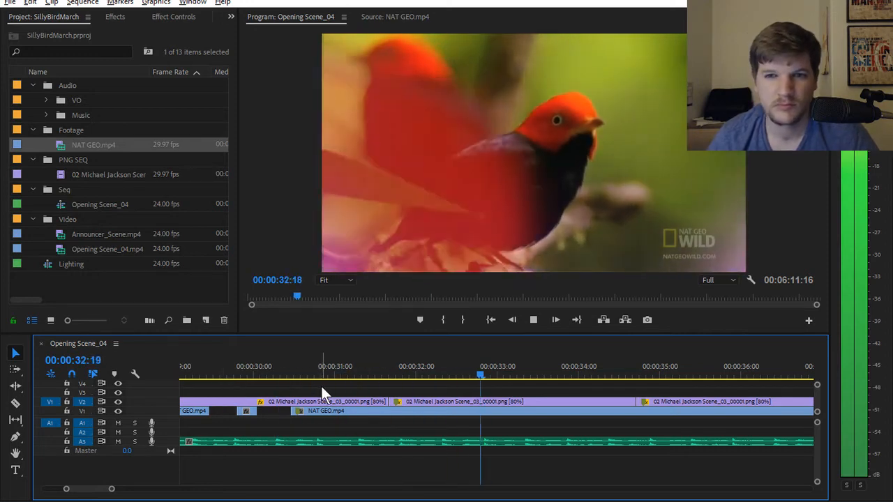
{"action": "left_click_drag", "start_coordinate": [295, 372], "coordinate": [231, 364]}
{"action": "key", "text": "space"}
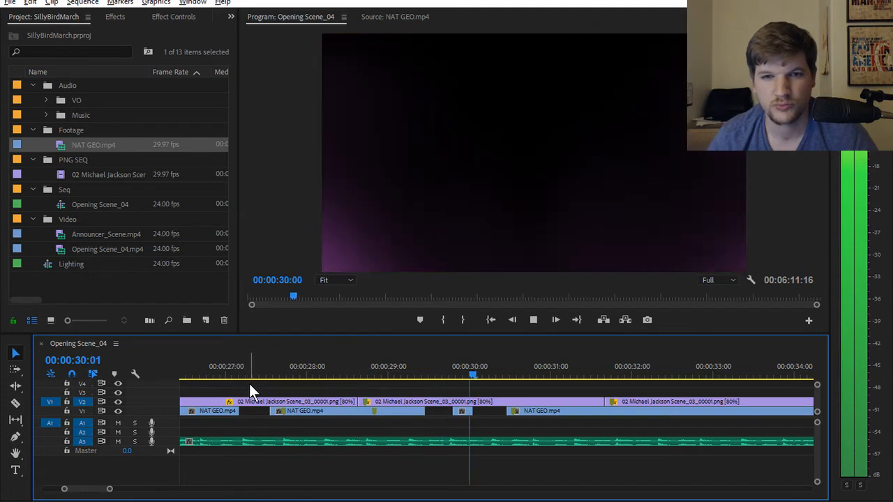
{"action": "key", "text": "space"}
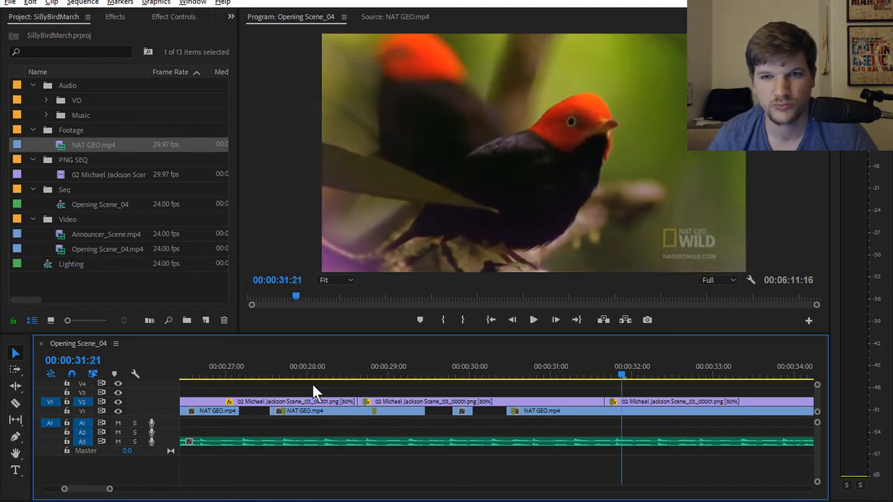
Play from about 00:00:30:00 to find the next beat and split the last NAT GEO clip on V1 at 00:00:31:11
{"action": "left_click", "coordinate": [473, 368]}
{"action": "key", "text": "space"}
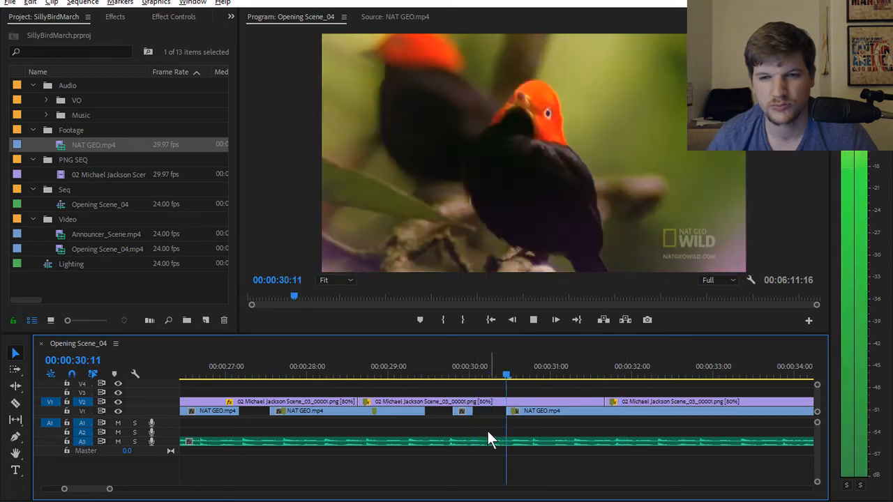
{"action": "key", "text": "space"}
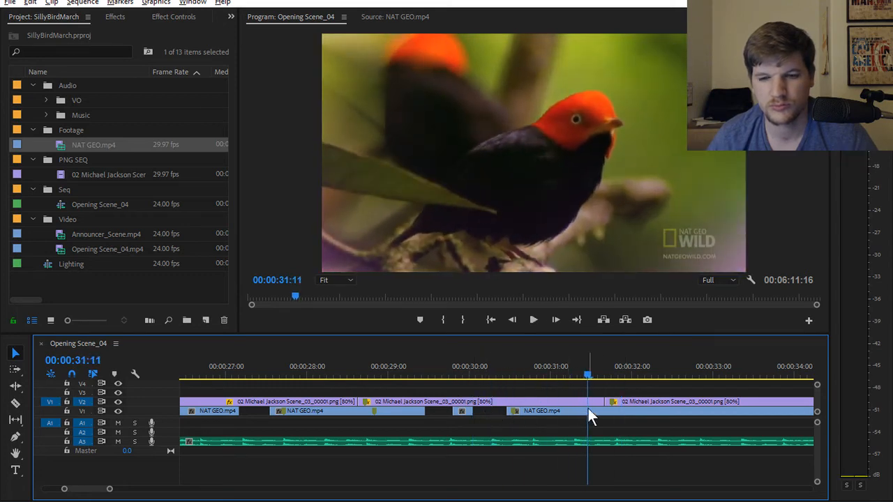
{"action": "key", "text": "c"}
{"action": "left_click", "coordinate": [588, 410]}
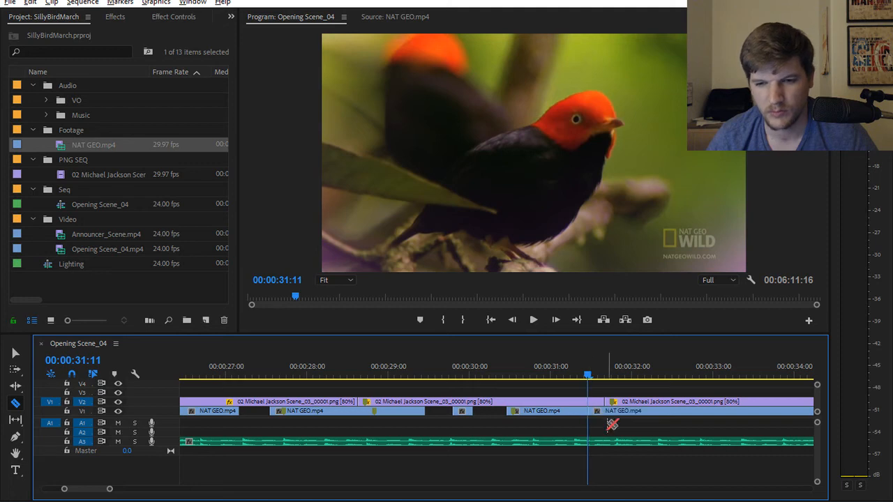
Split the NAT GEO clip at 00:00:31:20 and delete the short piece between 00:00:31:11 and that cut
{"action": "key", "text": "space"}
{"action": "key", "text": "space"}
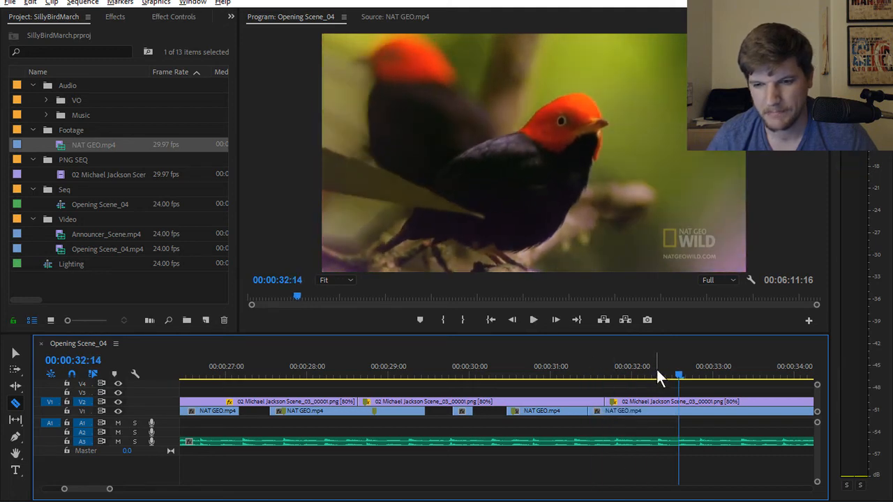
{"action": "left_click_drag", "start_coordinate": [590, 376], "coordinate": [619, 375]}
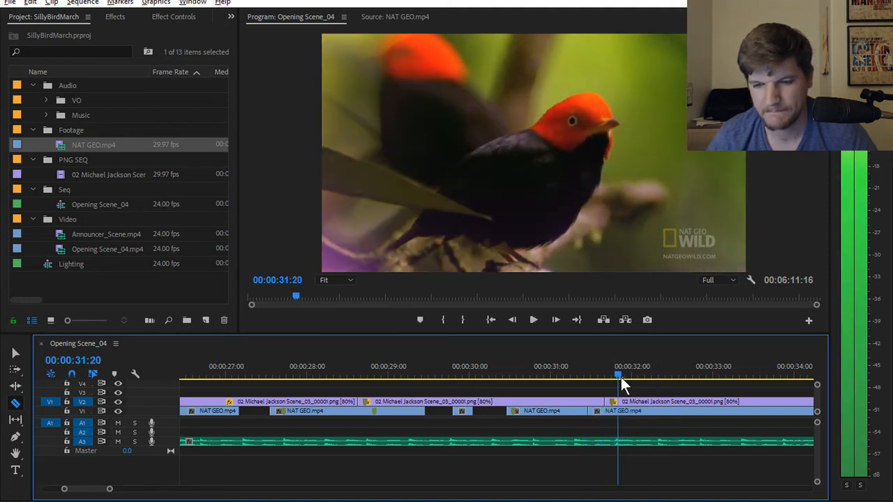
{"action": "left_click", "coordinate": [605, 412]}
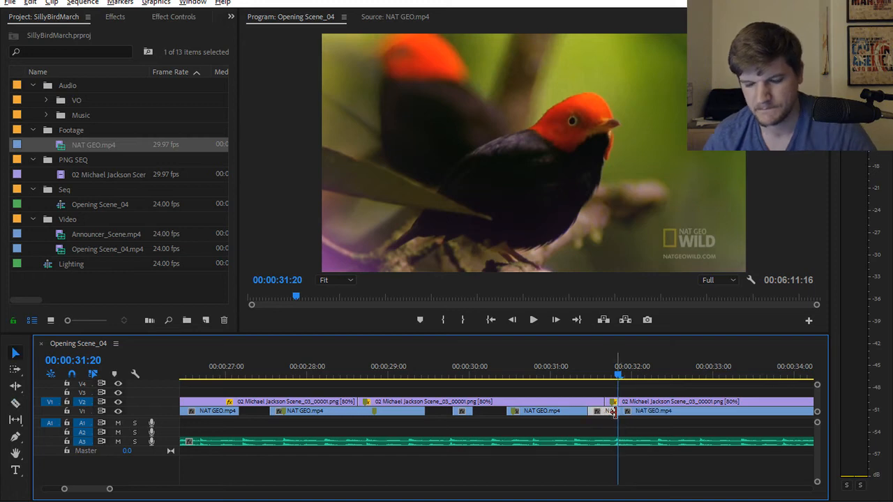
{"action": "key", "text": "v"}
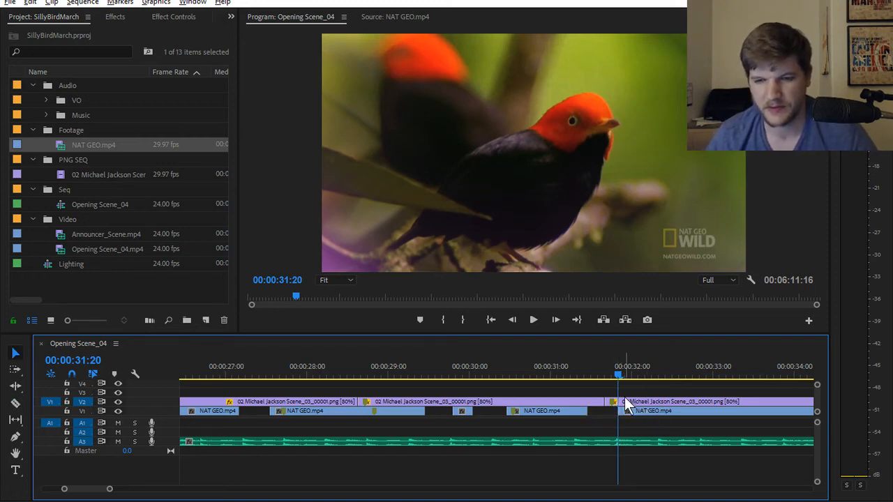
Add a marker to the music clip on A3 at 00:00:31:20
{"action": "left_click", "coordinate": [634, 439]}
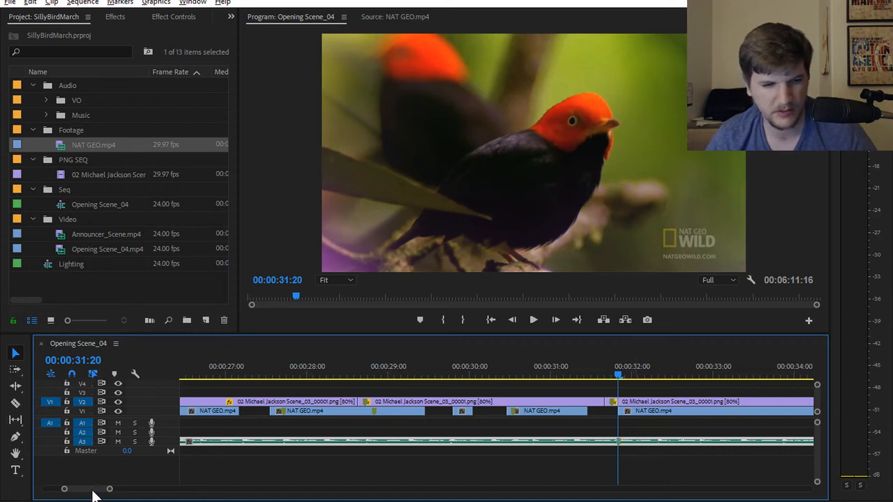
{"action": "mouse_move", "coordinate": [96, 490]}
{"action": "left_mouse_down"}
{"action": "mouse_move", "coordinate": [110, 489]}
{"action": "mouse_move", "coordinate": [96, 490]}
{"action": "left_mouse_up"}
Split the last NAT GEO clip at 00:00:36:03 and delete the section before the cut
{"action": "left_click_drag", "start_coordinate": [316, 373], "coordinate": [630, 391]}
{"action": "key", "text": "c"}
{"action": "left_click", "coordinate": [630, 411]}
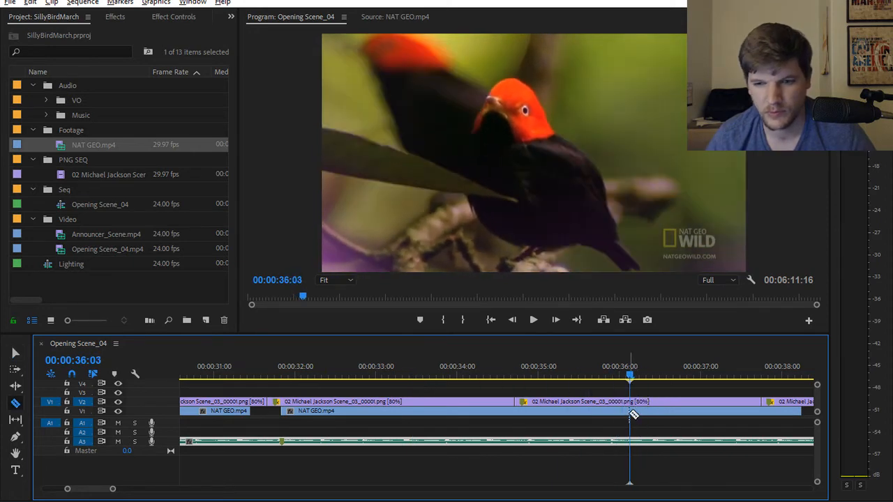
{"action": "key", "text": "v"}
{"action": "left_click", "coordinate": [595, 411]}
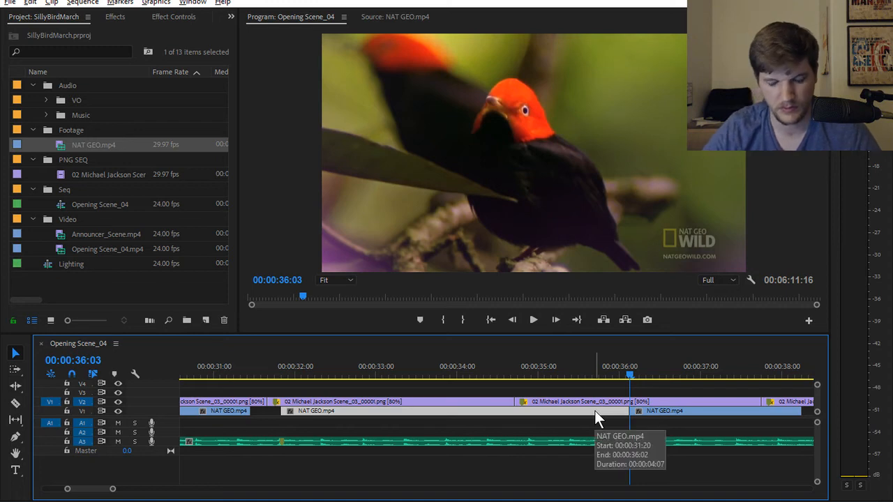
{"action": "key", "text": "Delete"}
Move the remaining NAT GEO clip to start at 00:00:31:20 and play it back from about 00:00:30:17
{"action": "left_click_drag", "start_coordinate": [652, 411], "coordinate": [326, 424]}
{"action": "left_click_drag", "start_coordinate": [325, 373], "coordinate": [158, 373]}
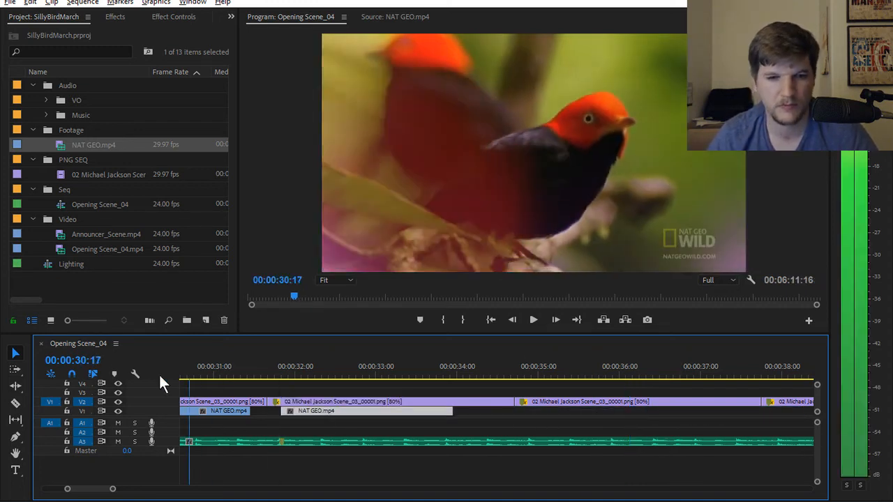
{"action": "key", "text": "space"}
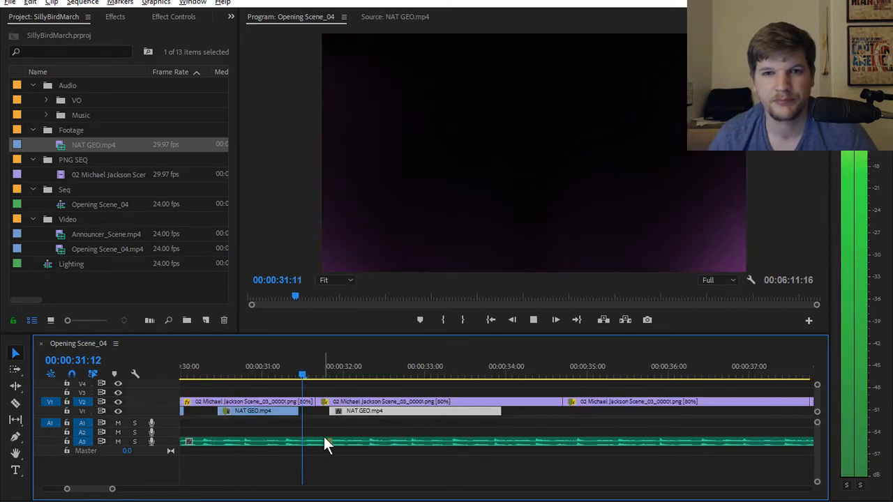
Find the bird's landing pose in the last NAT GEO clip and add a clip marker at 00:00:32:06
{"action": "left_click_drag", "start_coordinate": [344, 374], "coordinate": [360, 380]}
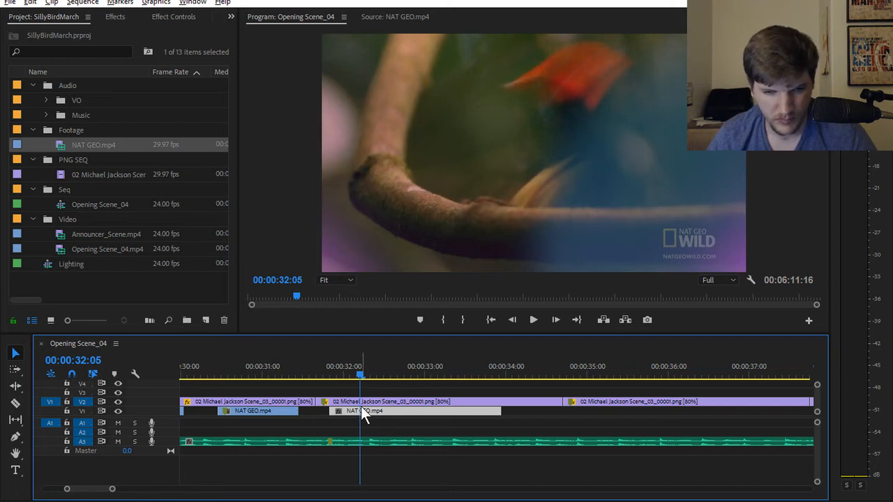
{"action": "left_click", "coordinate": [364, 372]}
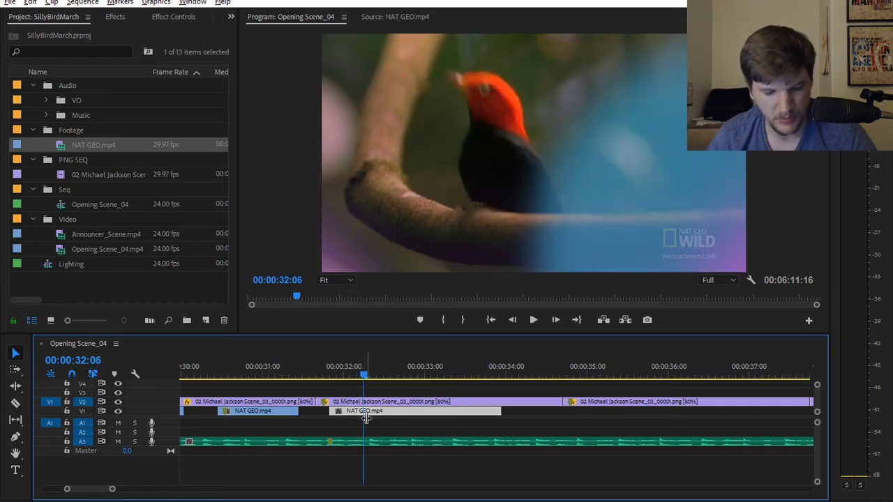
{"action": "key", "text": "b"}
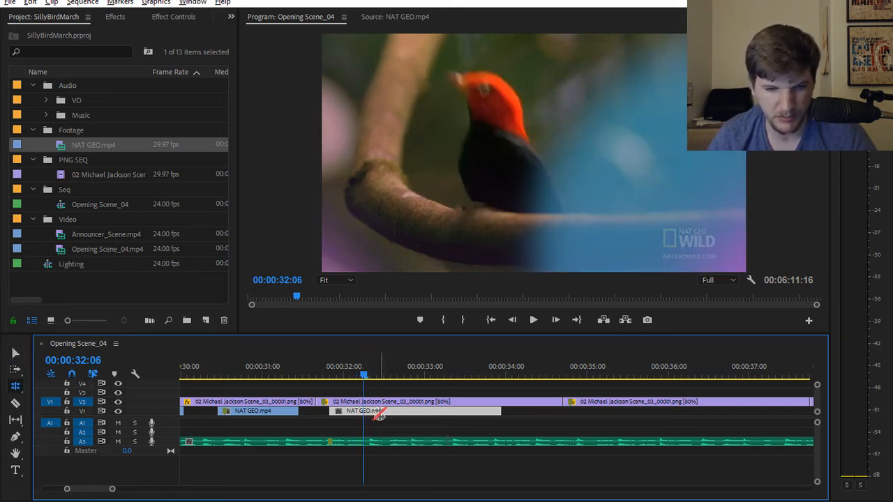
{"action": "key", "text": "v"}
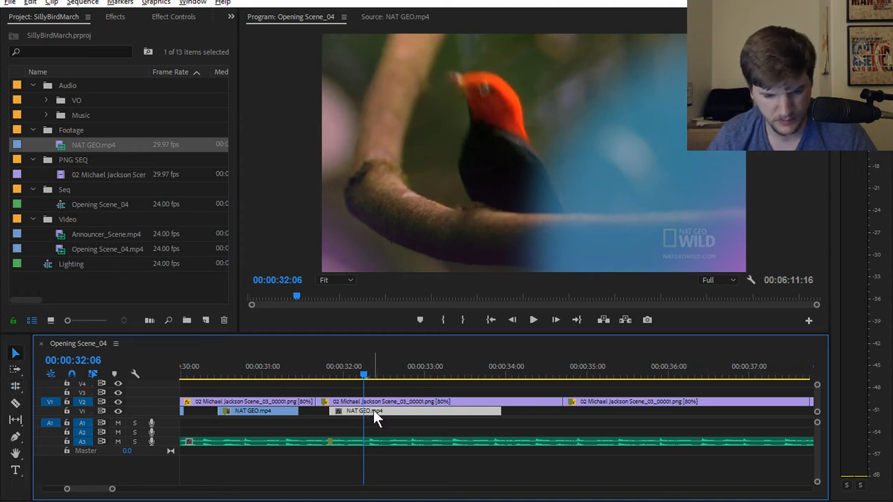
Play the gap from about 00:00:31:12 and move the last NAT GEO clip earlier to meet the preceding clip at 00:00:31:11
{"action": "left_click_drag", "start_coordinate": [339, 368], "coordinate": [308, 370]}
{"action": "key", "text": "space"}
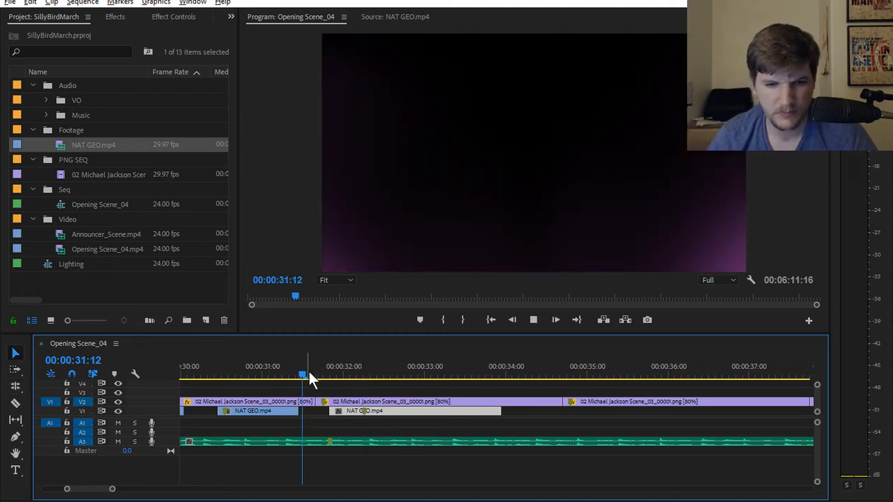
{"action": "key", "text": "space"}
{"action": "left_click_drag", "start_coordinate": [330, 410], "coordinate": [321, 413]}
Play back the repositioned NAT GEO clip from about 00:00:30:11 and scrub ahead to the bird's pose at 00:00:32:14
{"action": "left_click_drag", "start_coordinate": [326, 375], "coordinate": [215, 377]}
{"action": "key", "text": "space"}
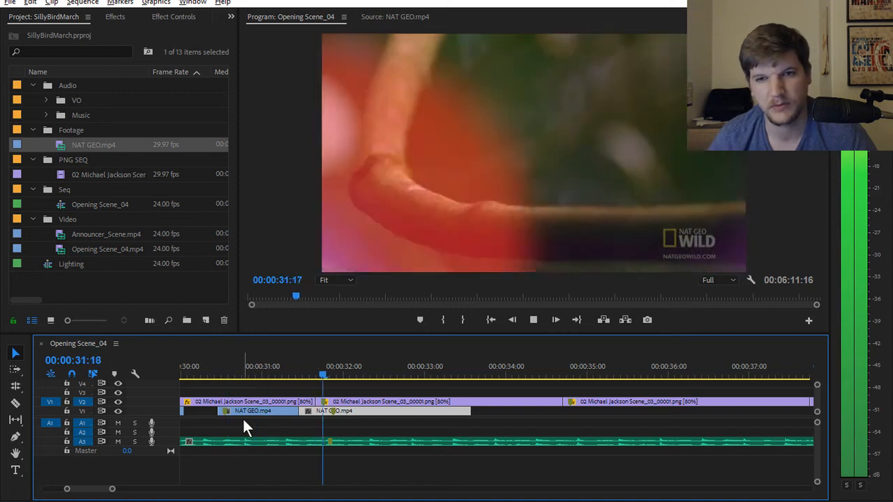
{"action": "key", "text": "space"}
{"action": "left_click_drag", "start_coordinate": [339, 374], "coordinate": [391, 376]}
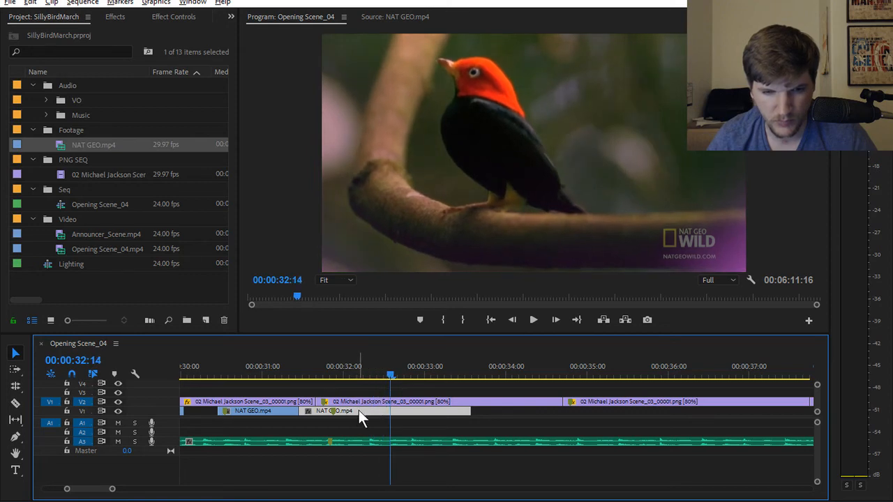
Move the last NAT GEO clip 17 frames later to start at 00:00:32:04 and play it back from about 00:00:30:19
{"action": "left_click_drag", "start_coordinate": [360, 411], "coordinate": [421, 411]}
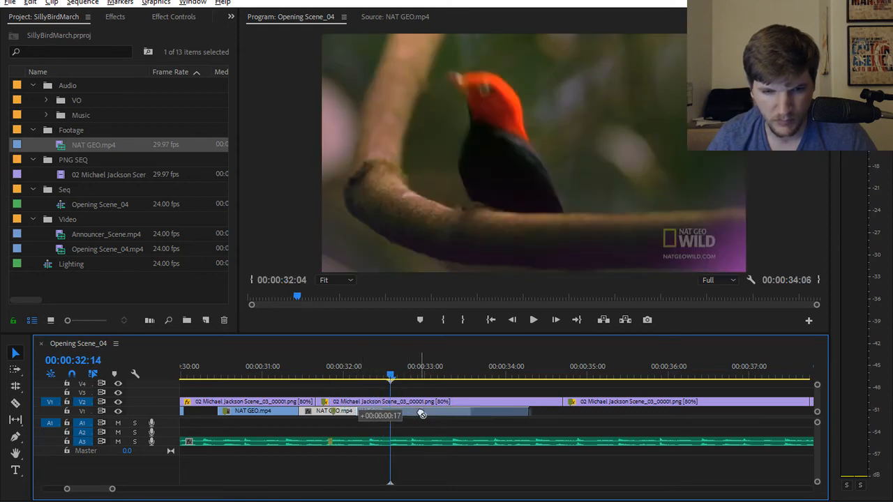
{"action": "left_click_drag", "start_coordinate": [307, 375], "coordinate": [192, 382]}
{"action": "key", "text": "space"}
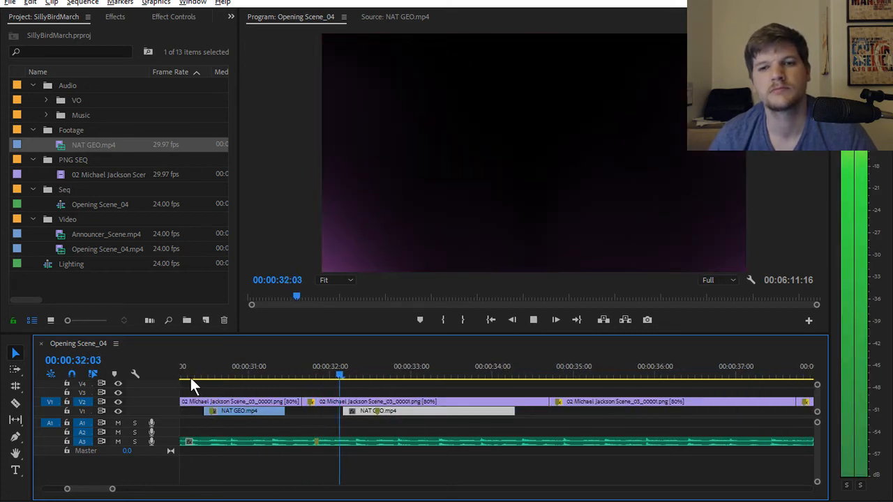
{"action": "key", "text": "space"}
{"action": "left_click", "coordinate": [231, 370]}
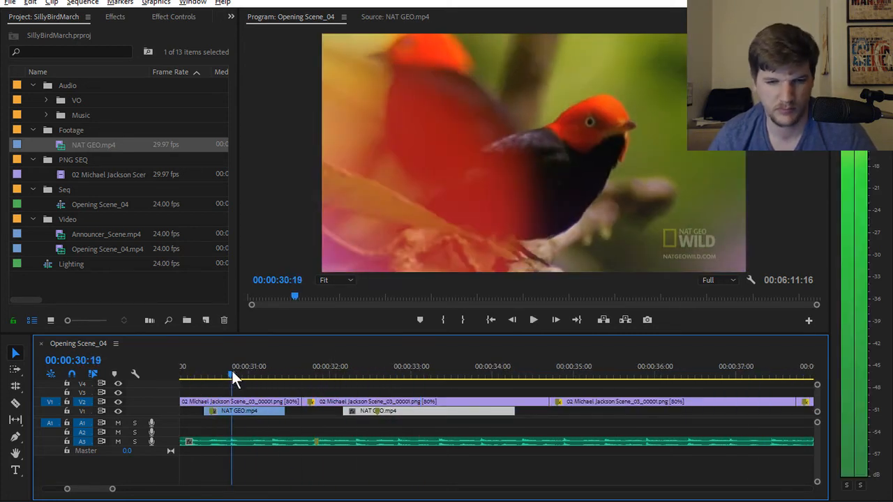
{"action": "key", "text": "space"}
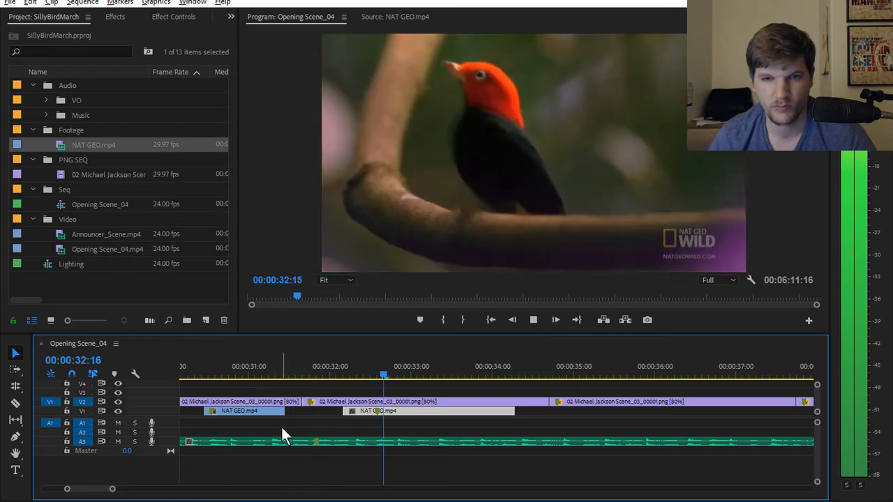
{"action": "key", "text": "space"}
Shift the last NAT GEO clip earlier so its marker sits at 00:00:32:12 and play back from about 00:00:31:07
{"action": "left_click_drag", "start_coordinate": [309, 374], "coordinate": [370, 373]}
{"action": "left_click_drag", "start_coordinate": [391, 412], "coordinate": [388, 417]}
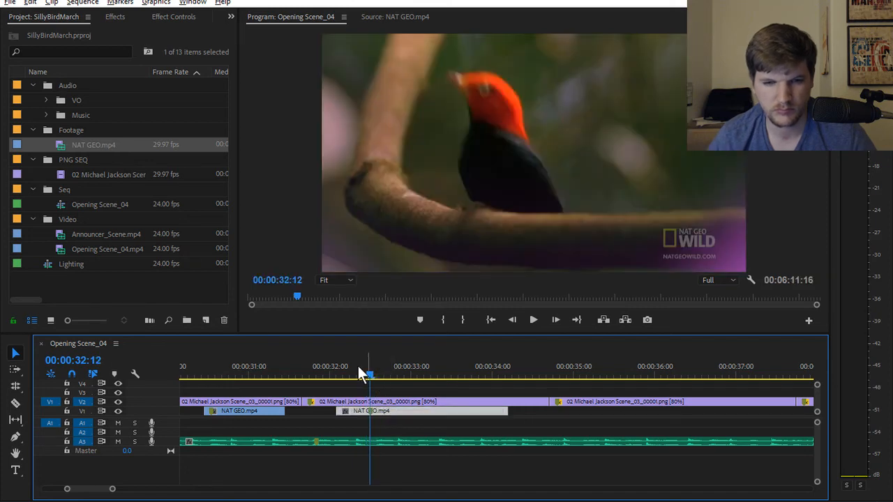
{"action": "left_click", "coordinate": [272, 373]}
{"action": "key", "text": "space"}
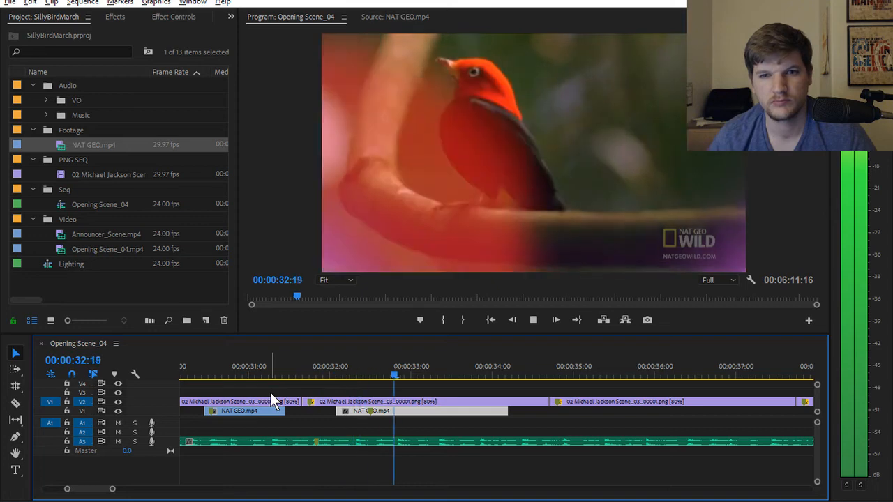
{"action": "key", "text": "space"}
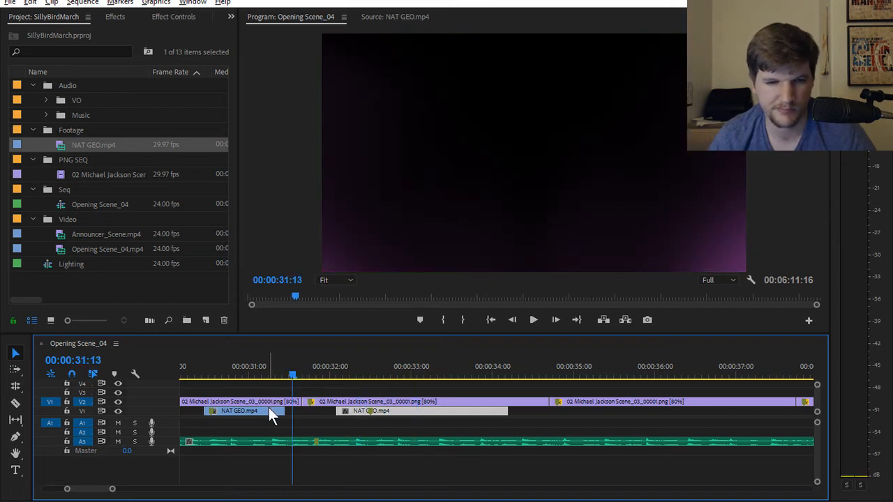
Extend the end of the preceding NAT GEO clip to about 00:00:31:20 and play across the cut
{"action": "left_click_drag", "start_coordinate": [281, 412], "coordinate": [314, 411]}
{"action": "left_click", "coordinate": [238, 377]}
{"action": "key", "text": "space"}
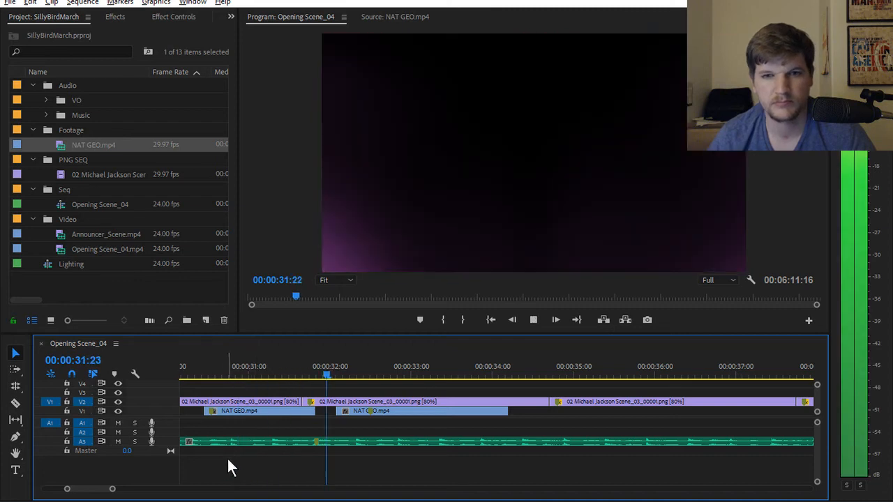
{"action": "left_click", "coordinate": [252, 368]}
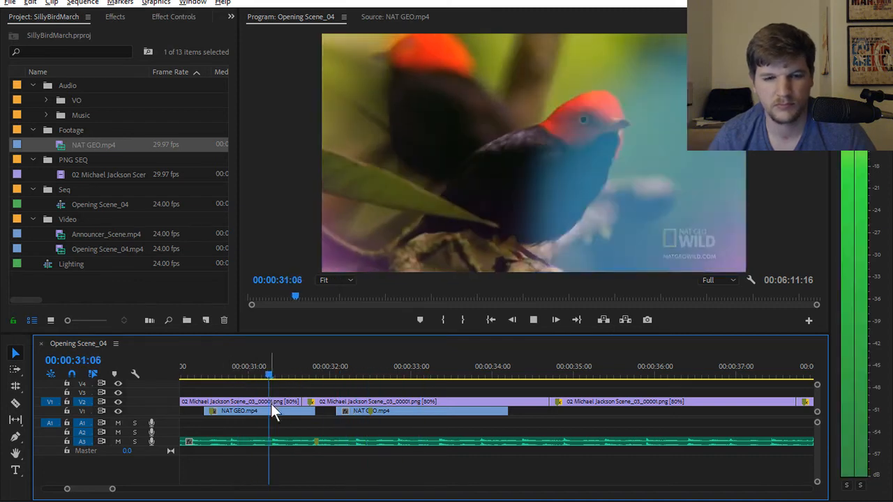
{"action": "key", "text": "space"}
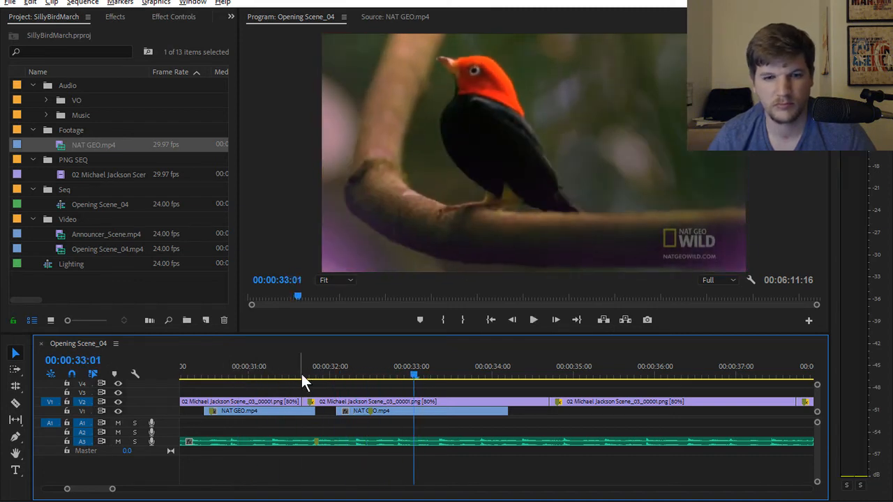
Play the NAT GEO clips from 00:00:27:23 and replay the gap before the last one to check its timing against the beat
{"action": "left_click_drag", "start_coordinate": [127, 376], "coordinate": [225, 364]}
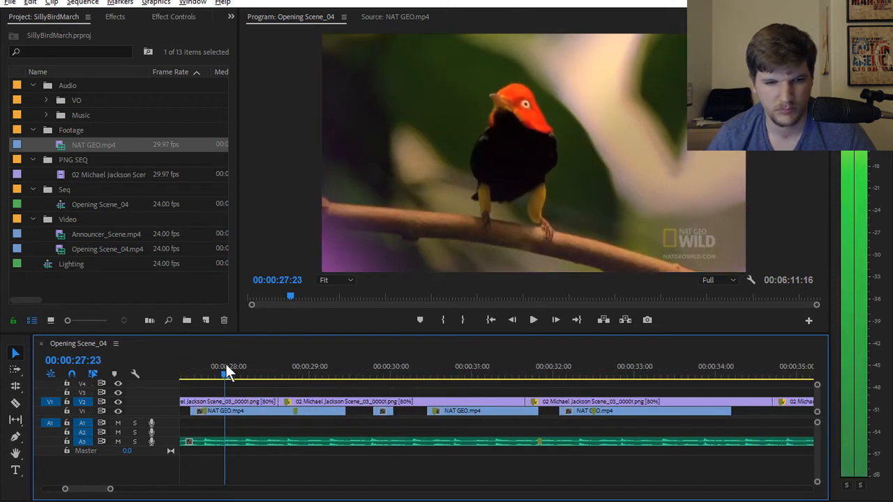
{"action": "key", "text": "space"}
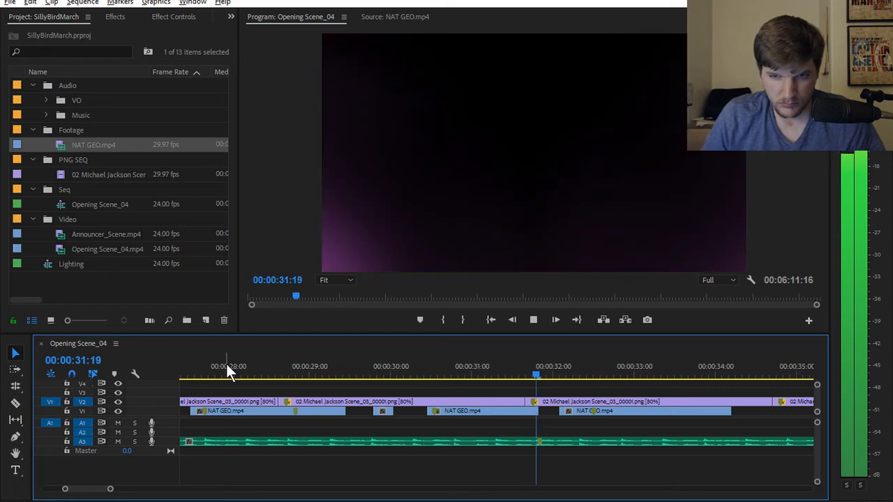
{"action": "key", "text": "space"}
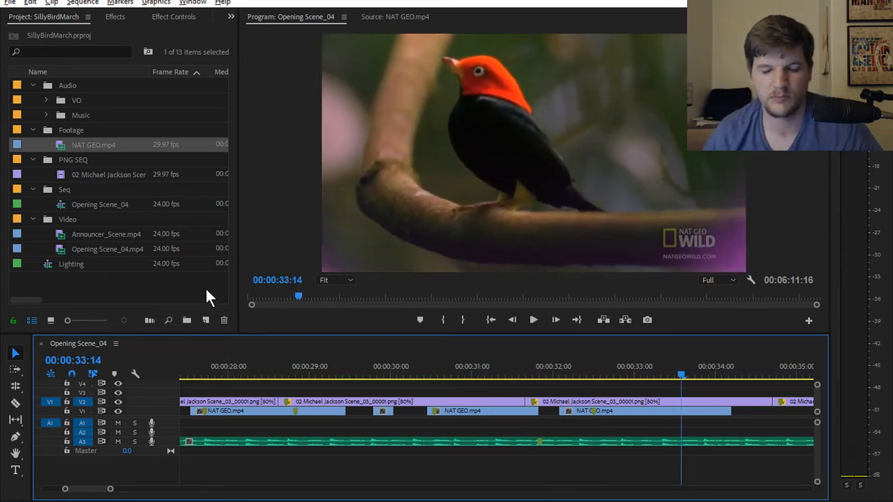
{"action": "left_click", "coordinate": [560, 365]}
{"action": "left_click", "coordinate": [499, 372]}
{"action": "key", "text": "space"}
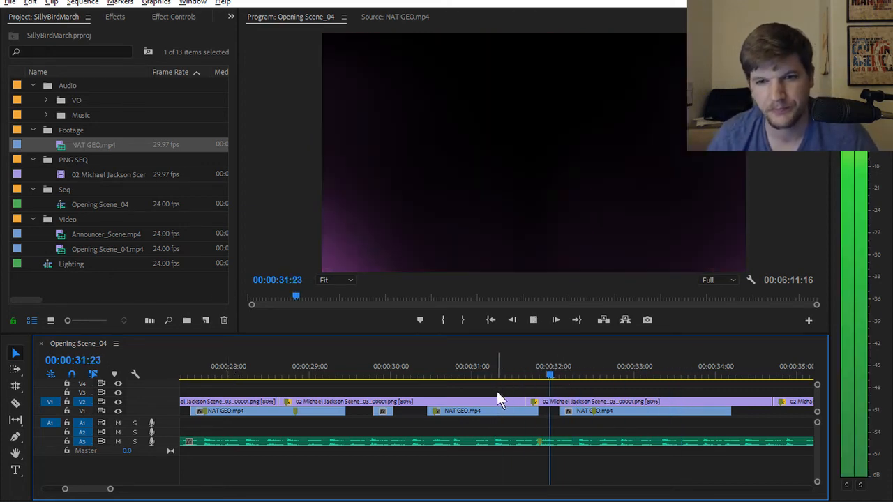
{"action": "key", "text": "space"}
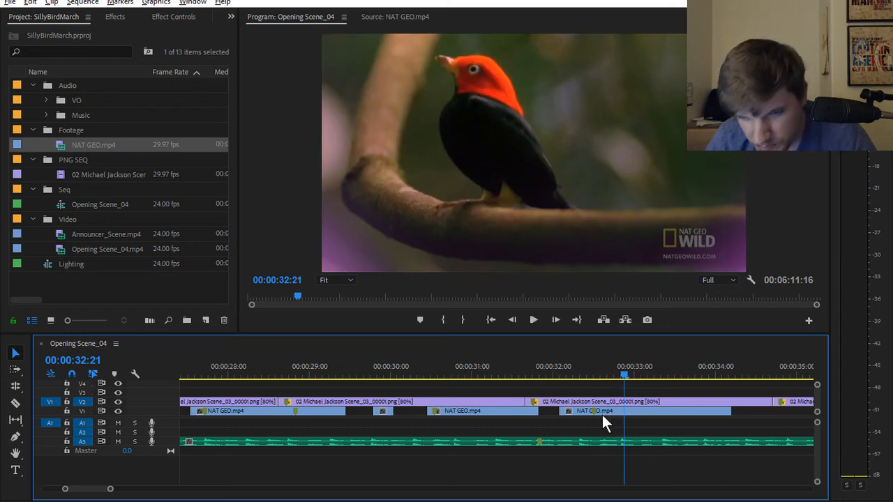
{"action": "left_click", "coordinate": [603, 416]}
{"action": "left_click", "coordinate": [489, 373]}
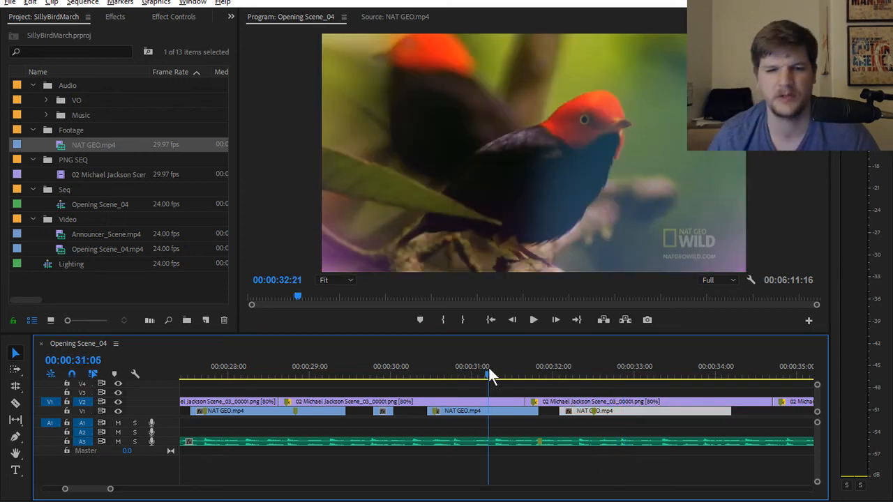
{"action": "key", "text": "space"}
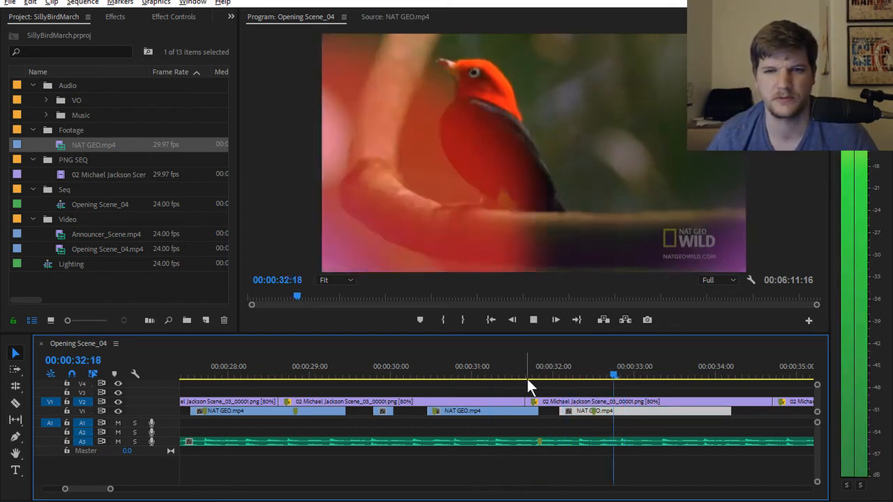
{"action": "key", "text": "space"}
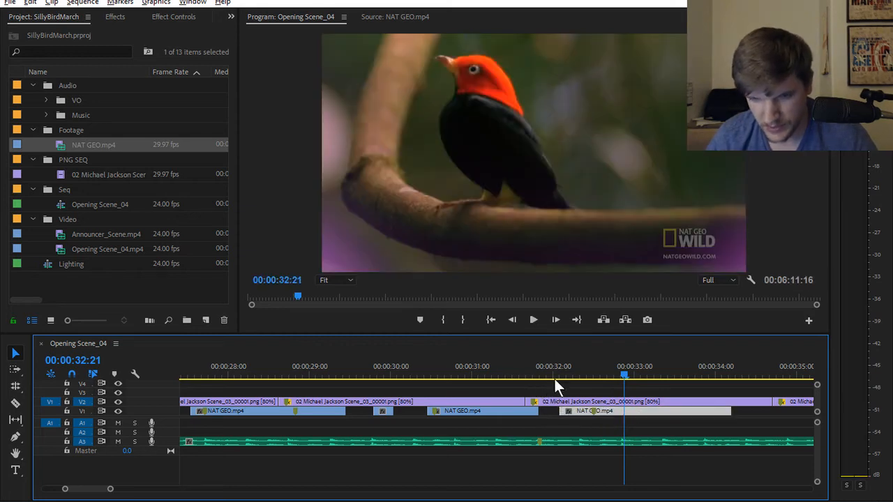
{"action": "left_click", "coordinate": [513, 374]}
{"action": "key", "text": "space"}
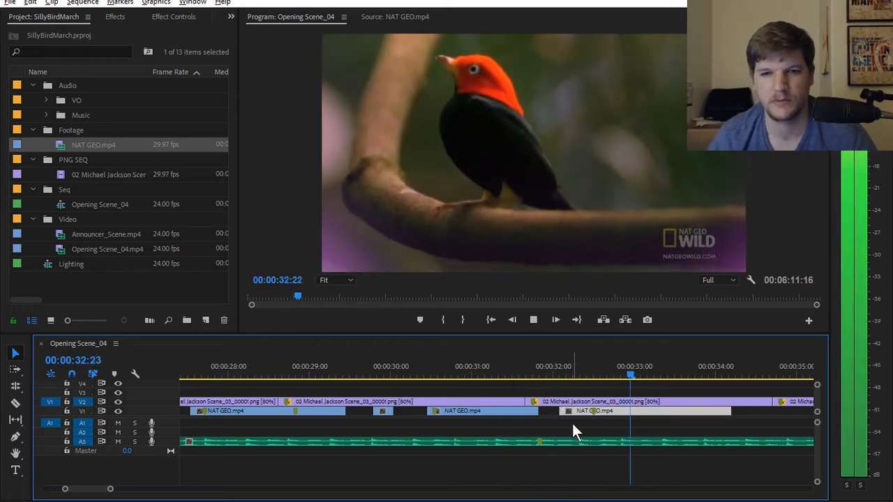
{"action": "key", "text": "space"}
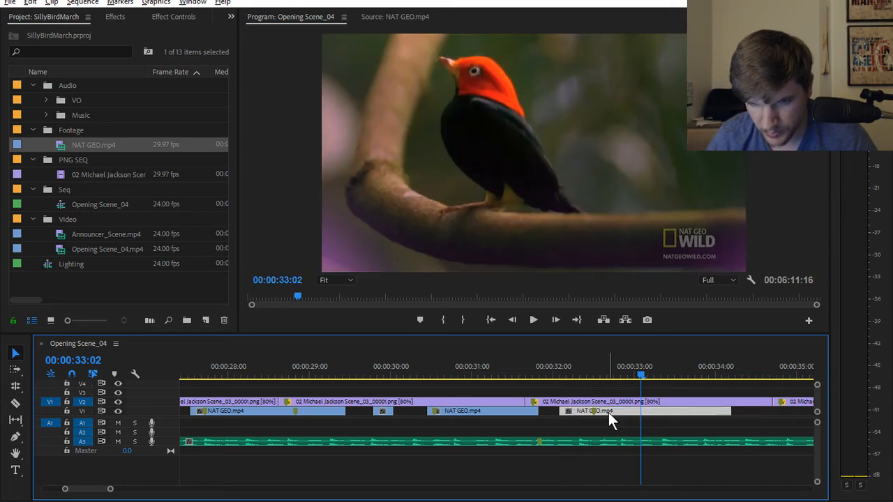
Move the last NAT GEO clip two frames later to start at 00:00:32:04 and play back from about 00:00:31:11
{"action": "left_click_drag", "start_coordinate": [609, 413], "coordinate": [618, 416]}
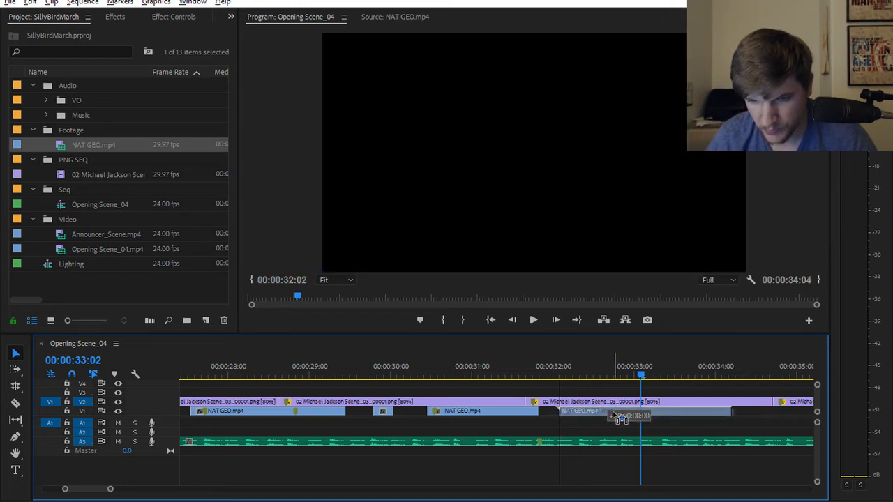
{"action": "left_click_drag", "start_coordinate": [621, 417], "coordinate": [622, 417]}
{"action": "left_click", "coordinate": [513, 375]}
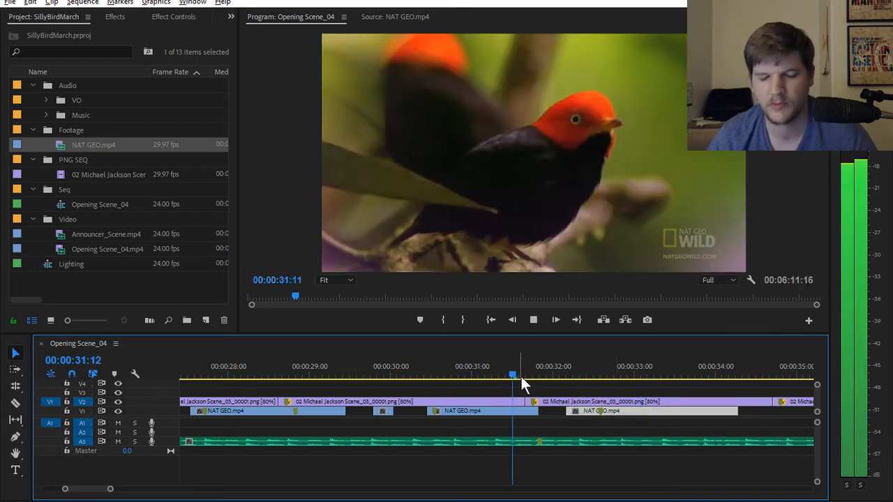
{"action": "key", "text": "space"}
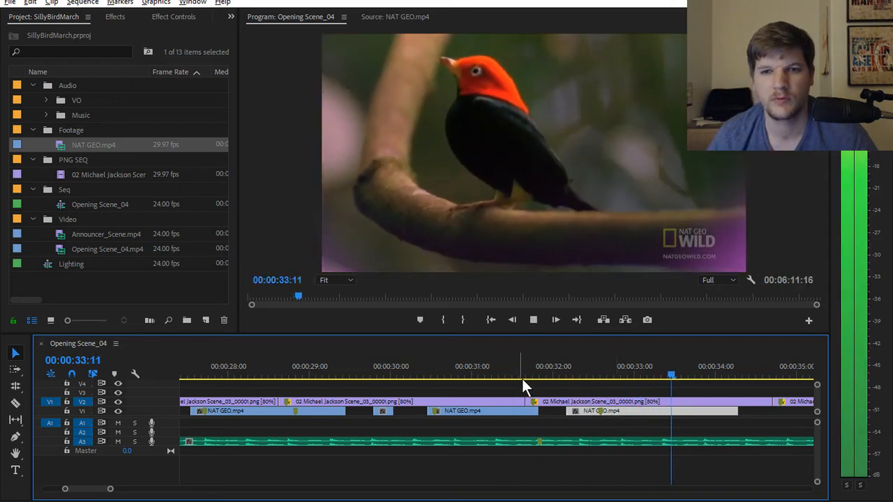
{"action": "key", "text": "space"}
Listen to the music beyond the last Michael Jackson clip, replaying it from about 00:00:40:22
{"action": "key", "text": "space"}
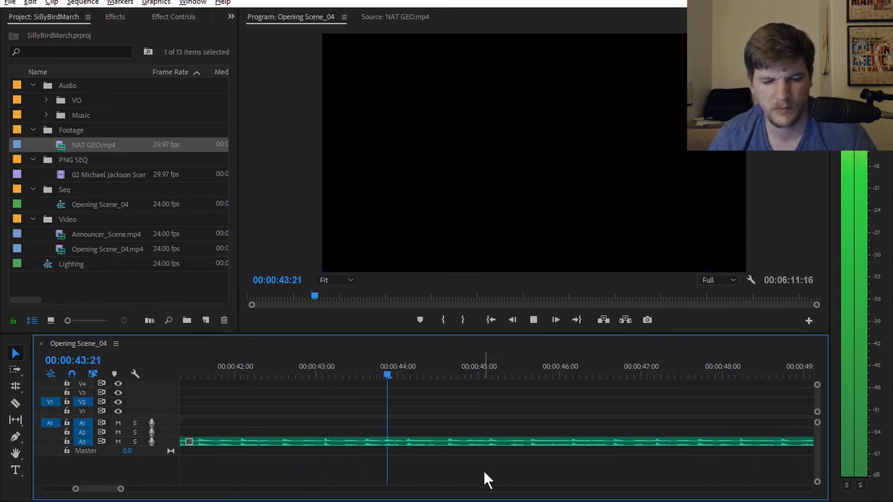
{"action": "key", "text": "space"}
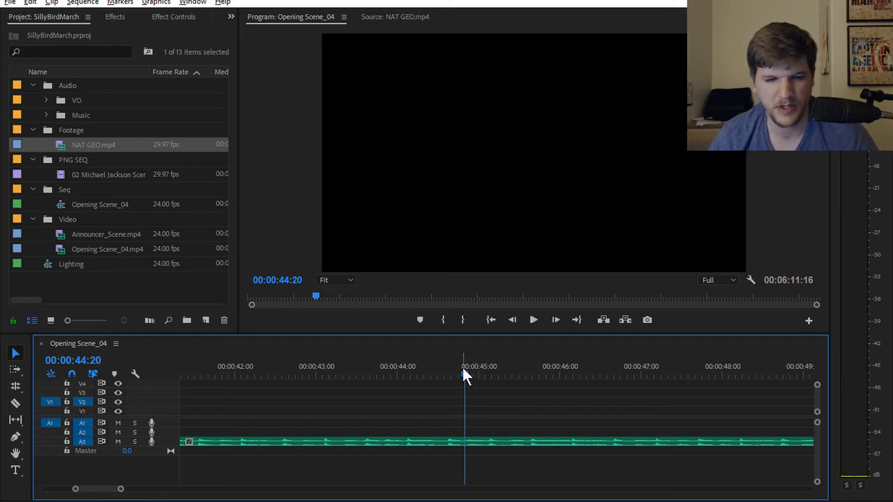
{"action": "left_click_drag", "start_coordinate": [464, 377], "coordinate": [297, 379]}
{"action": "key", "text": "space"}
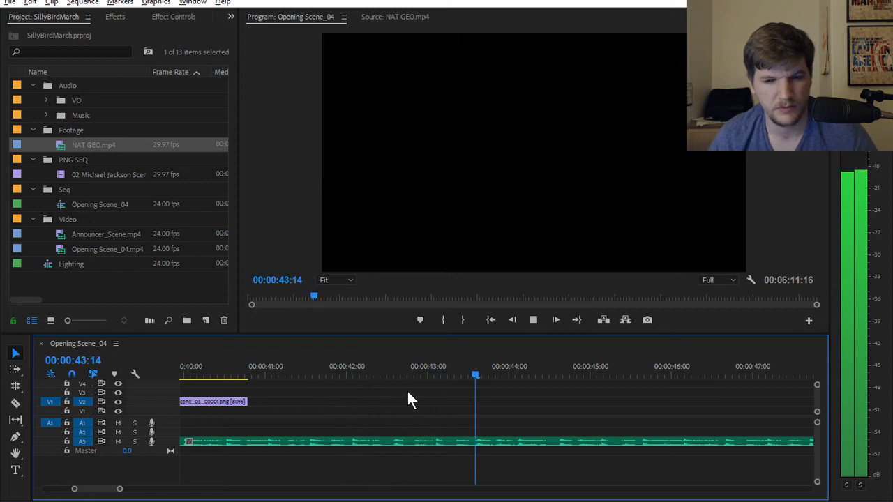
{"action": "key", "text": "space"}
{"action": "left_click_drag", "start_coordinate": [475, 374], "coordinate": [258, 389]}
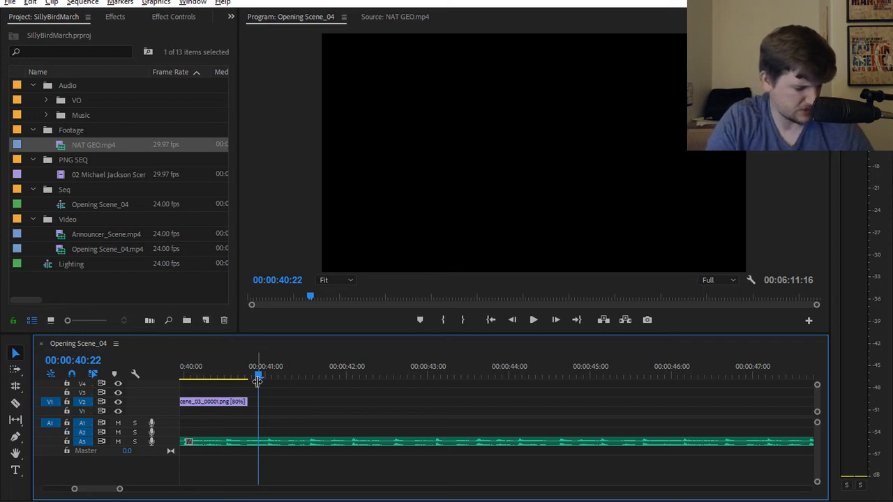
{"action": "key", "text": "space"}
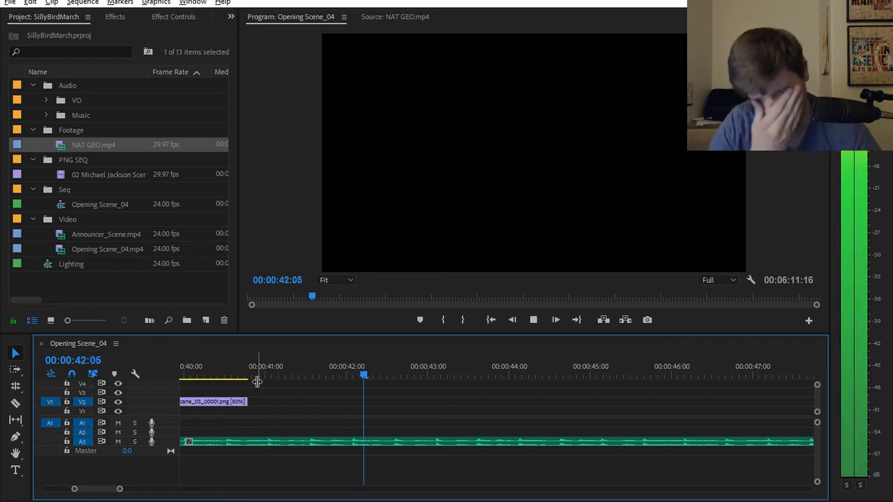
{"action": "key", "text": "space"}
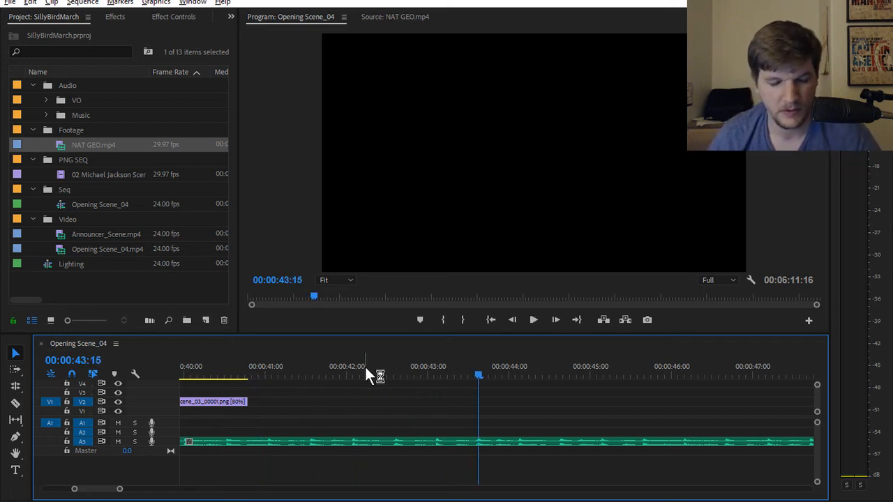
Play the sequence from the end of the Announcer_Scene clip through the NAT GEO clips to review the edit
{"action": "left_click_drag", "start_coordinate": [104, 489], "coordinate": [78, 494]}
{"action": "key", "text": "space"}
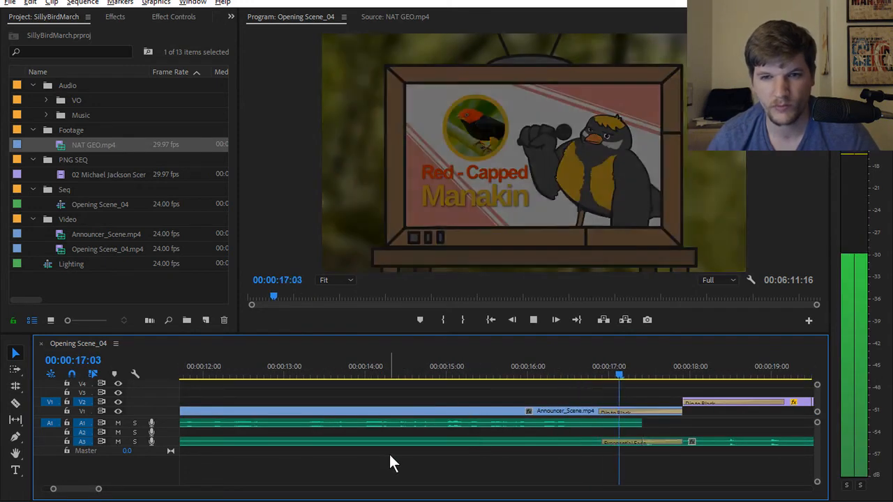
{"action": "scroll", "coordinate": [389, 442], "scroll_direction": "down", "scroll_amount": 5}
{"action": "scroll", "coordinate": [318, 448], "scroll_direction": "down", "scroll_amount": 5}
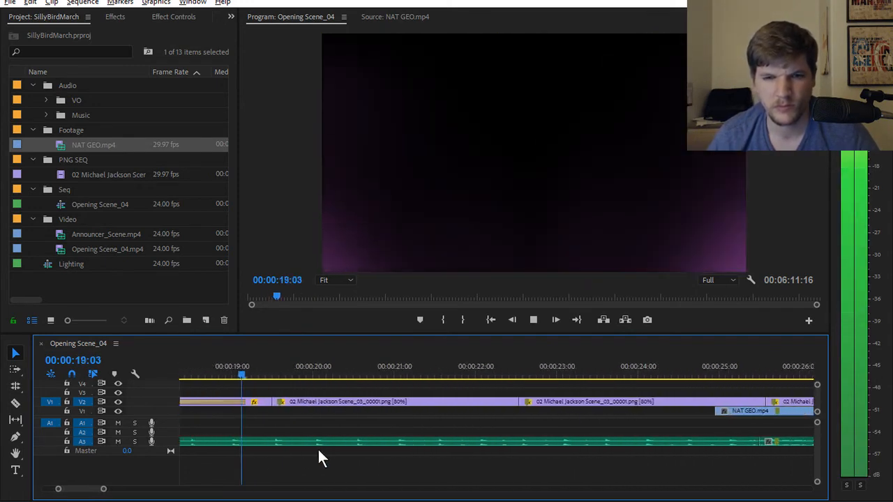
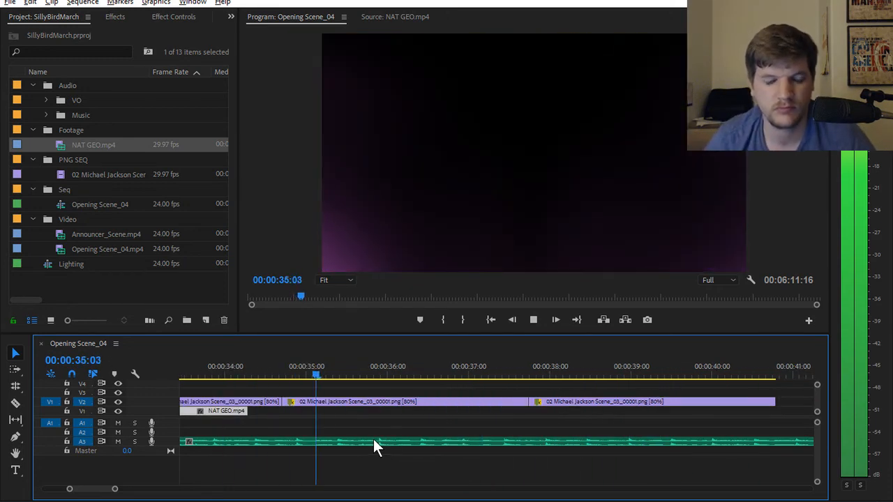
Place the playhead at the last NAT GEO clip's end, 00:00:34:07, and open NAT GEO.mp4 in the source monitor
{"action": "left_click", "coordinate": [371, 374]}
{"action": "left_click_drag", "start_coordinate": [376, 374], "coordinate": [250, 378]}
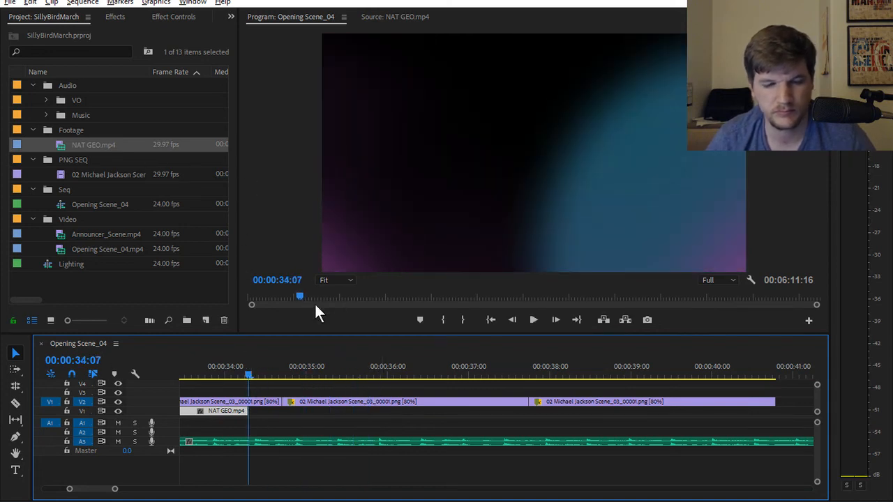
{"action": "double_click", "coordinate": [97, 143]}
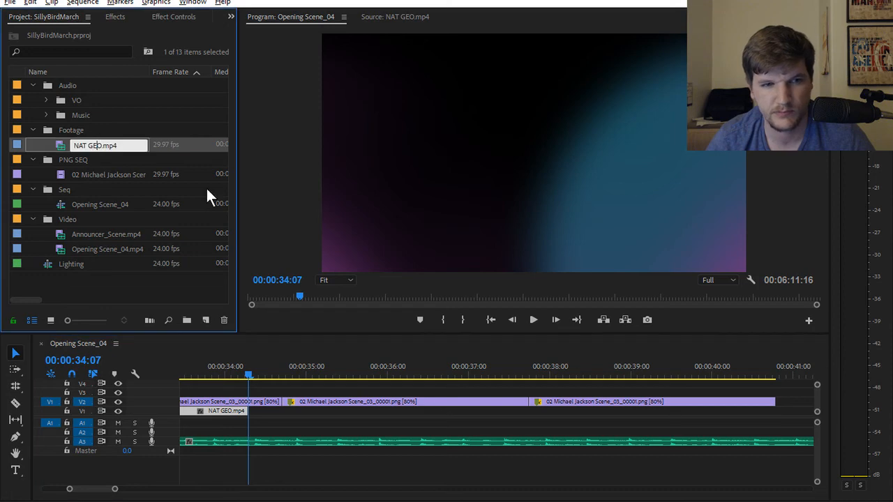
{"action": "left_click", "coordinate": [195, 177]}
{"action": "double_click", "coordinate": [92, 141]}
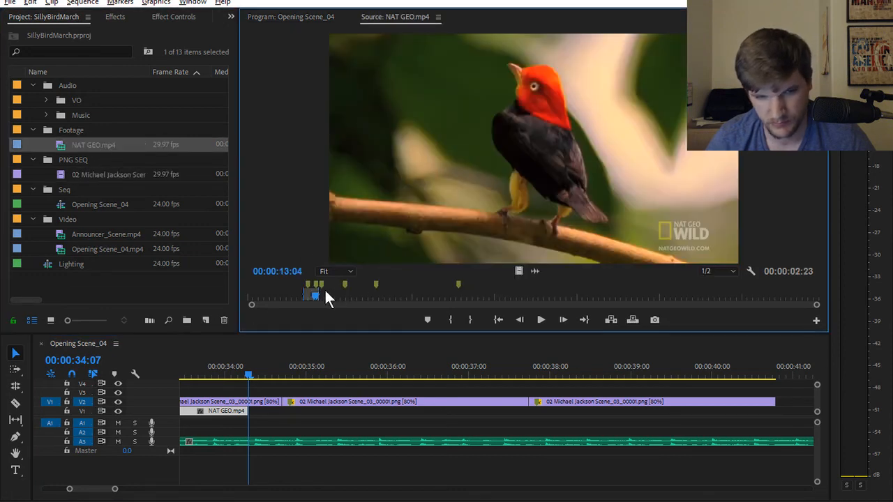
Add a marker and set the In point at 00:00:36:03 in NAT GEO.mp4, at the cut to the next bird shot
{"action": "left_click_drag", "start_coordinate": [326, 291], "coordinate": [368, 299]}
{"action": "key", "text": "space"}
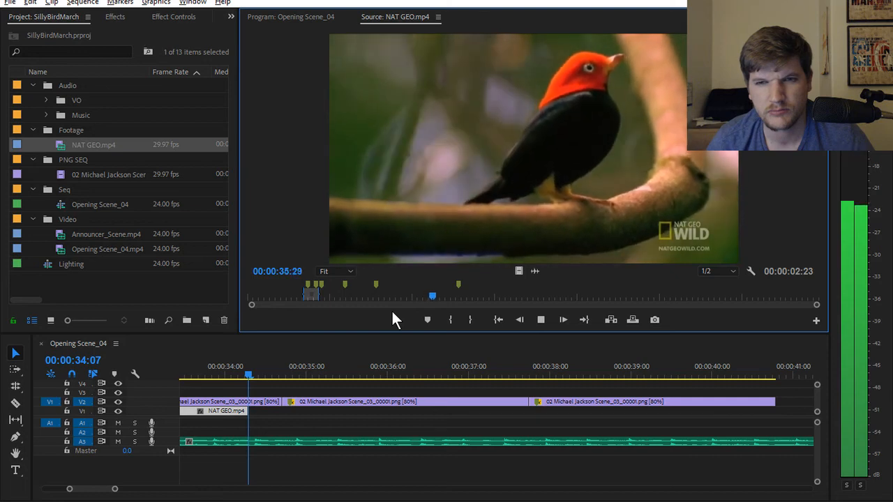
{"action": "key", "text": "space"}
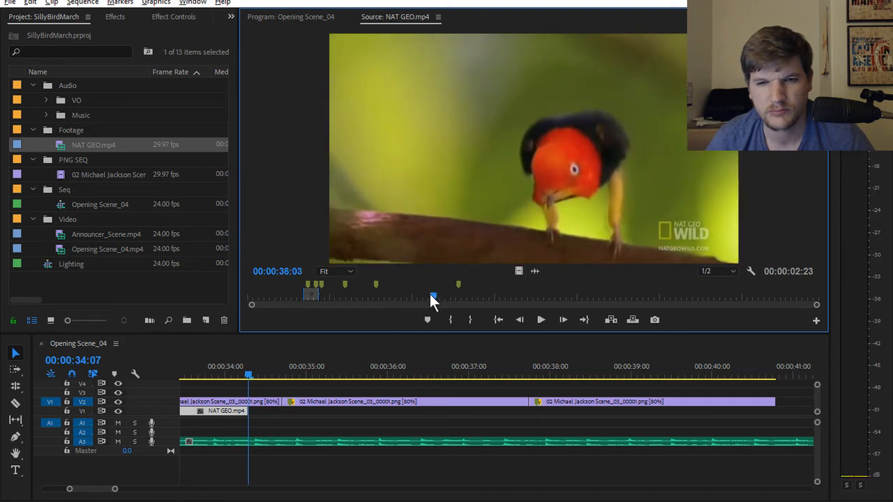
{"action": "left_click_drag", "start_coordinate": [430, 293], "coordinate": [423, 295]}
{"action": "key", "text": "space"}
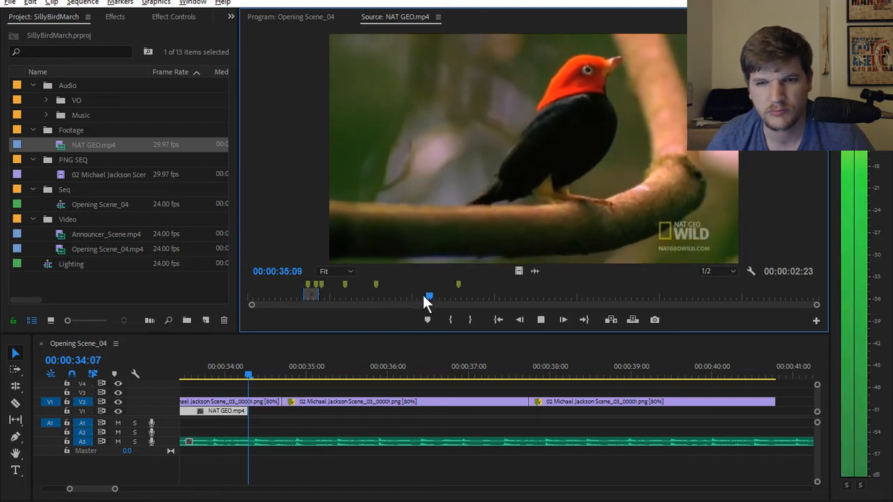
{"action": "key", "text": "space"}
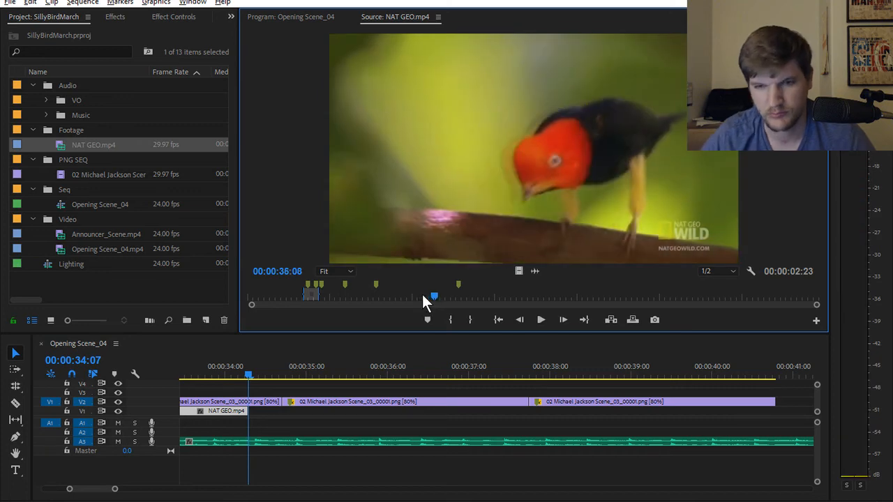
{"action": "key", "text": "Left"}
{"action": "key", "text": "Left"}
{"action": "key", "text": "Left"}
{"action": "key", "text": "Left"}
{"action": "key", "text": "Left"}
{"action": "key", "text": "Left"}
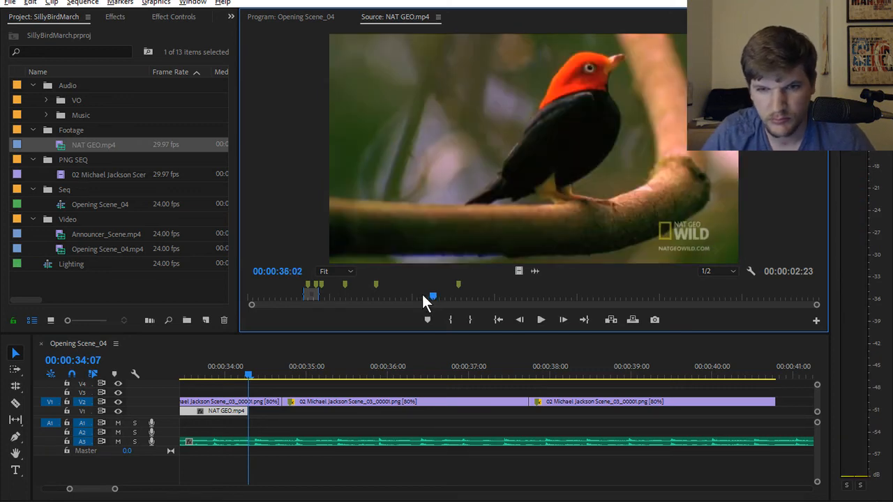
{"action": "key", "text": "Right"}
{"action": "key", "text": "m"}
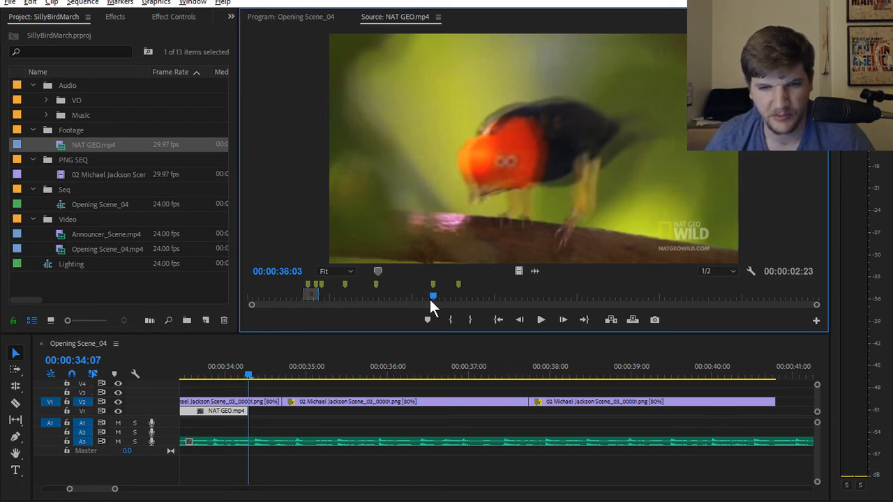
{"action": "key", "text": "Right"}
{"action": "key", "text": "i"}
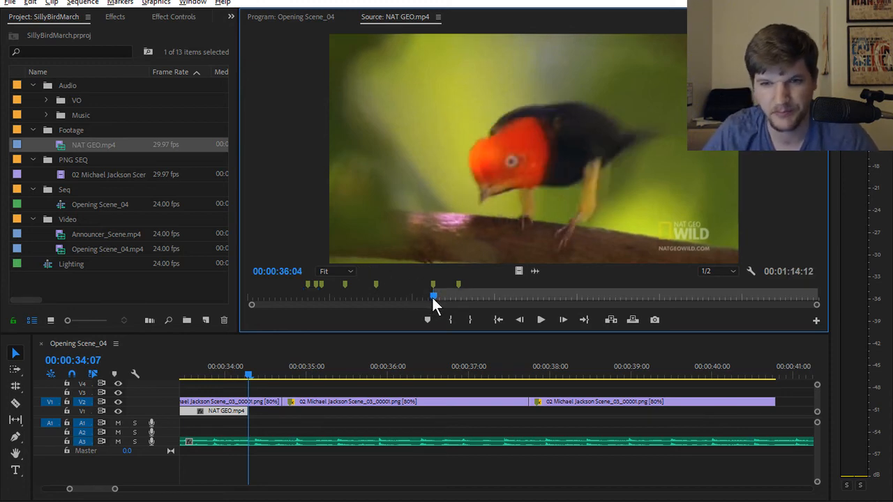
Play the bird shot in NAT GEO.mp4 and set the source's Out point at 00:00:42:19
{"action": "key", "text": "space"}
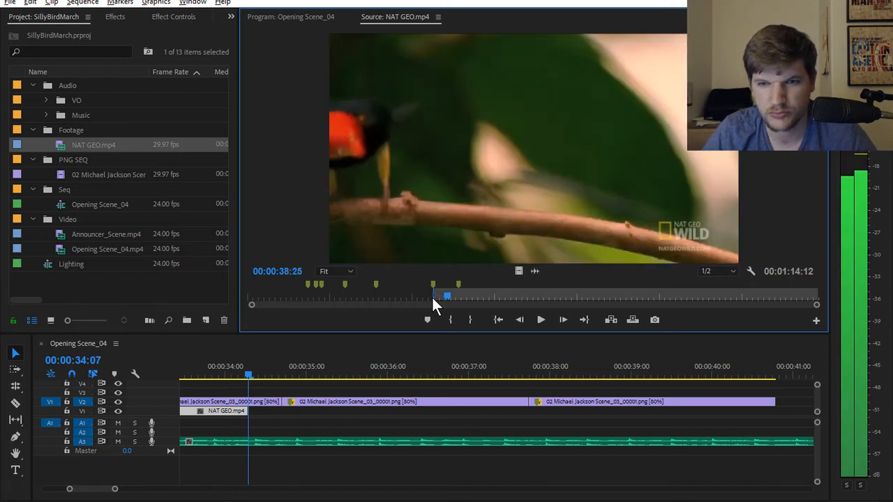
{"action": "key", "text": "space"}
{"action": "key", "text": "Left"}
{"action": "key", "text": "Left"}
{"action": "key", "text": "Left"}
{"action": "key", "text": "Left"}
{"action": "key", "text": "Left"}
{"action": "key", "text": "Left"}
{"action": "key", "text": "Left"}
{"action": "key", "text": "Left"}
{"action": "key", "text": "Left"}
{"action": "key", "text": "Left"}
{"action": "key", "text": "Left"}
{"action": "key", "text": "Left"}
{"action": "key", "text": "Left"}
{"action": "key", "text": "Left"}
{"action": "key", "text": "Left"}
{"action": "key", "text": "Right"}
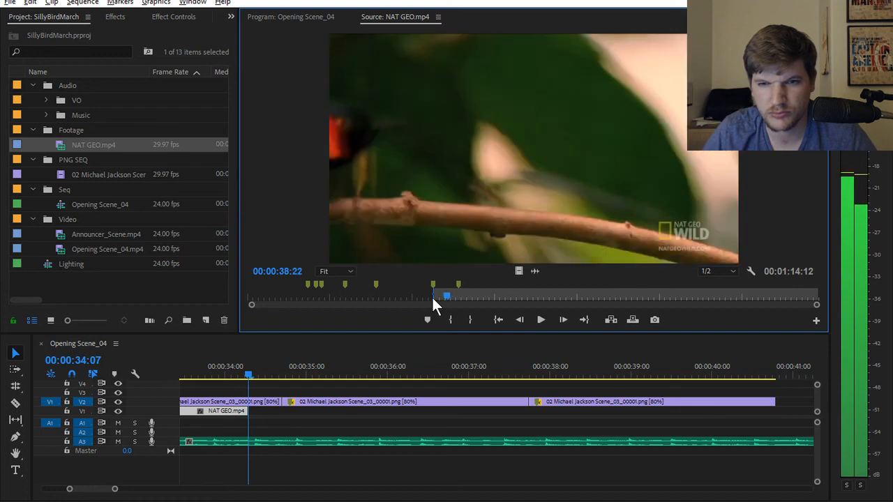
{"action": "key", "text": "space"}
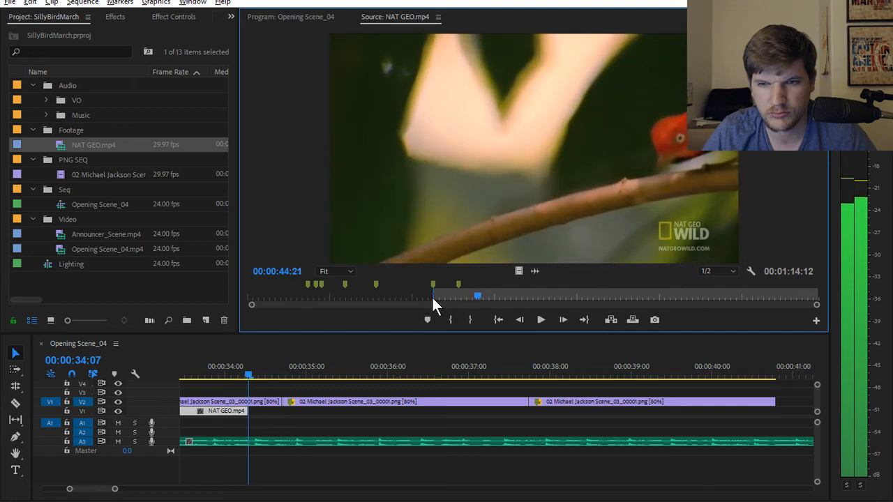
{"action": "key", "text": "space"}
{"action": "key", "text": "j"}
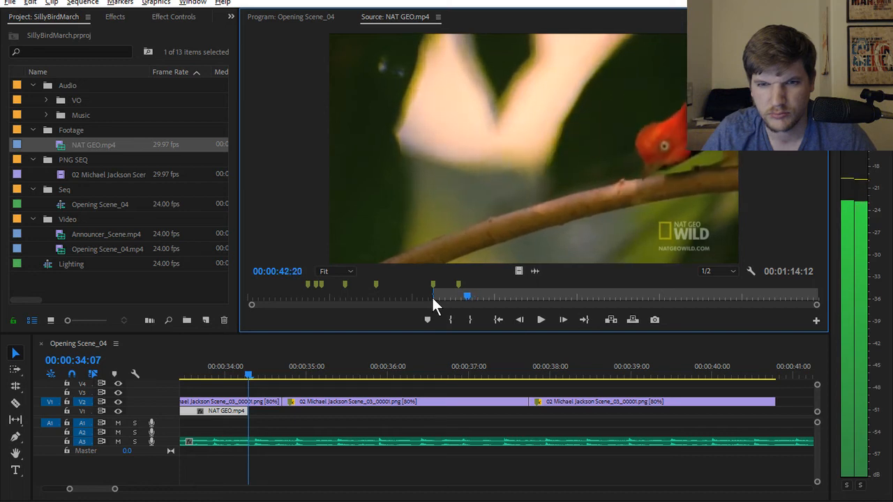
{"action": "key", "text": "space"}
{"action": "key", "text": "space"}
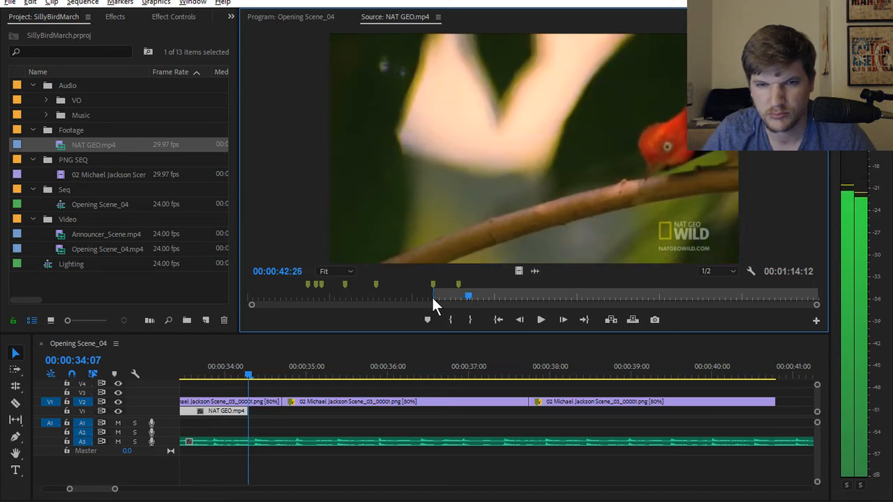
{"action": "key", "text": "Left"}
{"action": "key", "text": "Left"}
{"action": "key", "text": "Left"}
{"action": "key", "text": "Left"}
{"action": "key", "text": "Left"}
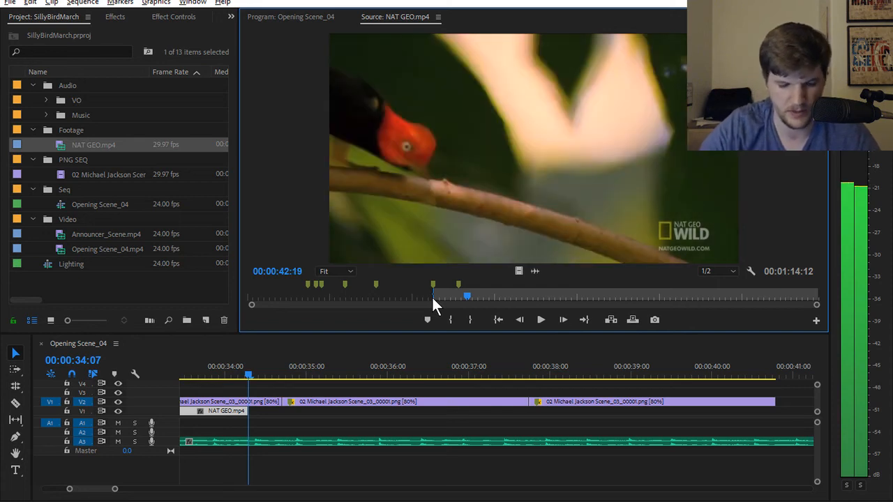
{"action": "key", "text": "o"}
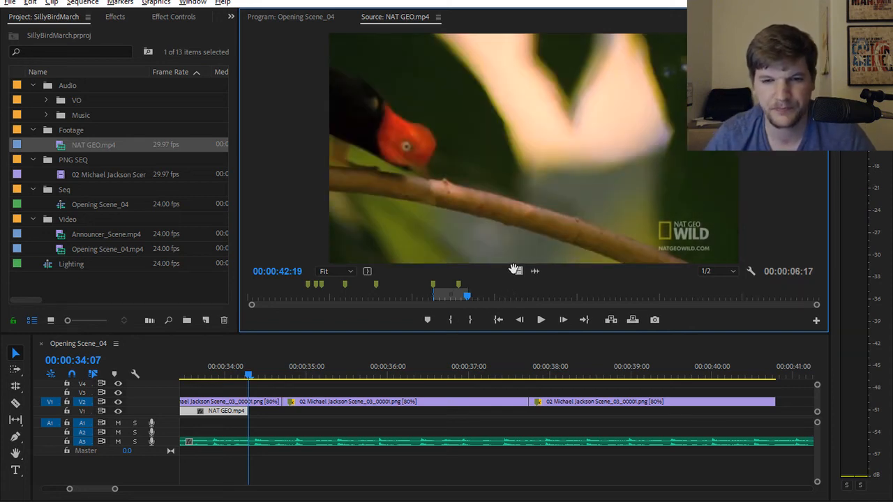
Place only the video of the marked NAT GEO range on V1 at 00:00:34:07, directly after the last clip, and play it back
{"action": "left_click_drag", "start_coordinate": [516, 271], "coordinate": [256, 412]}
{"action": "key", "text": "space"}
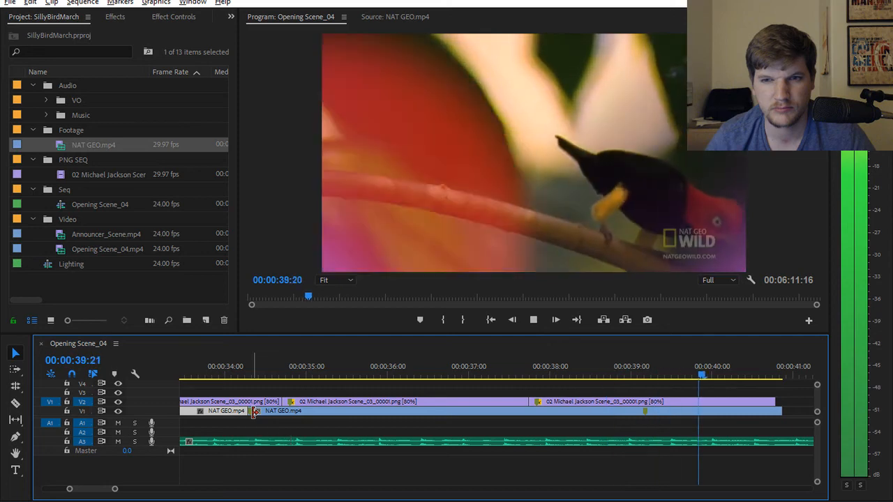
{"action": "key", "text": "space"}
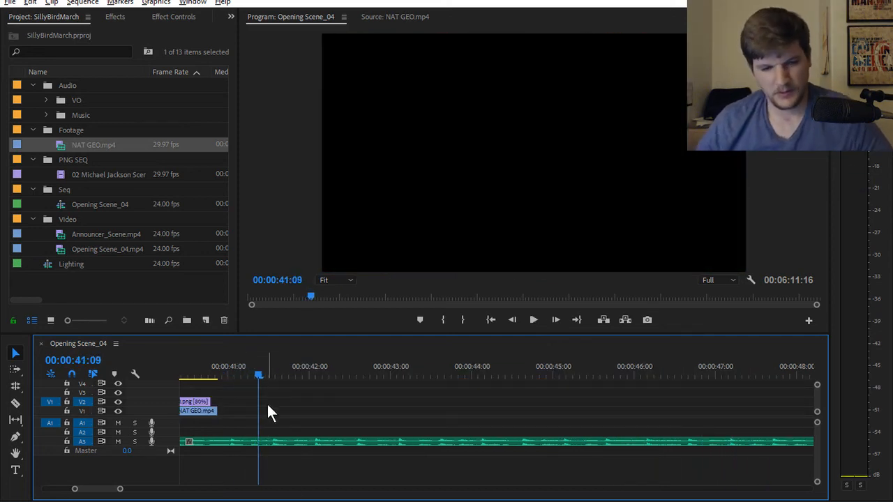
Extend the NAT GEO clip ending at about 00:00:29:11 to meet the start of the following NAT GEO clip and play back the join
{"action": "left_click_drag", "start_coordinate": [105, 492], "coordinate": [91, 491]}
{"action": "left_click", "coordinate": [360, 373]}
{"action": "key", "text": "space"}
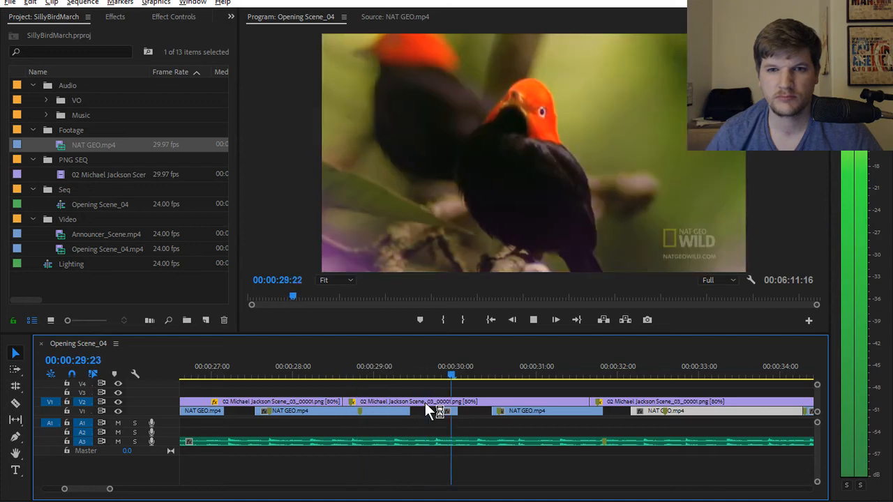
{"action": "left_click_drag", "start_coordinate": [302, 369], "coordinate": [277, 381]}
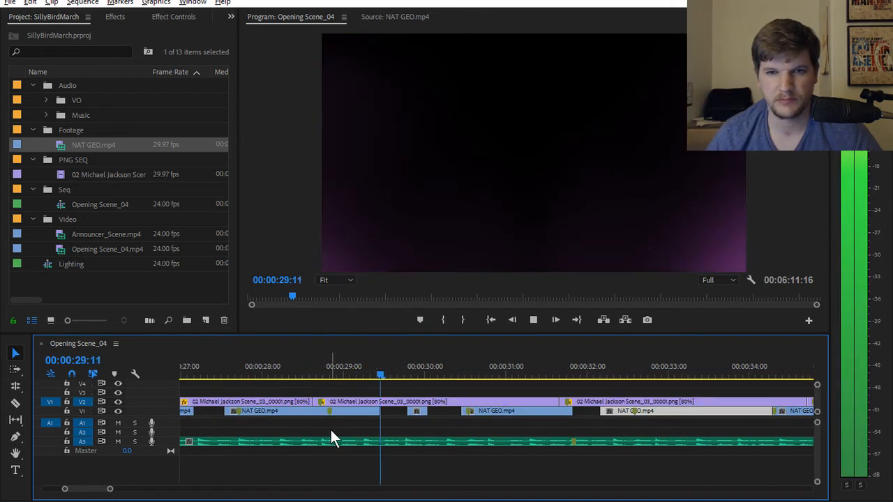
{"action": "key", "text": "space"}
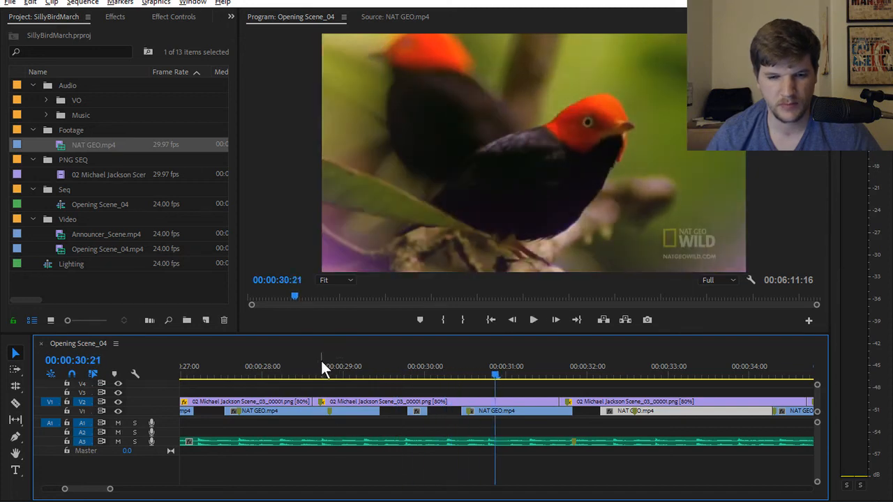
{"action": "left_click_drag", "start_coordinate": [325, 368], "coordinate": [357, 368]}
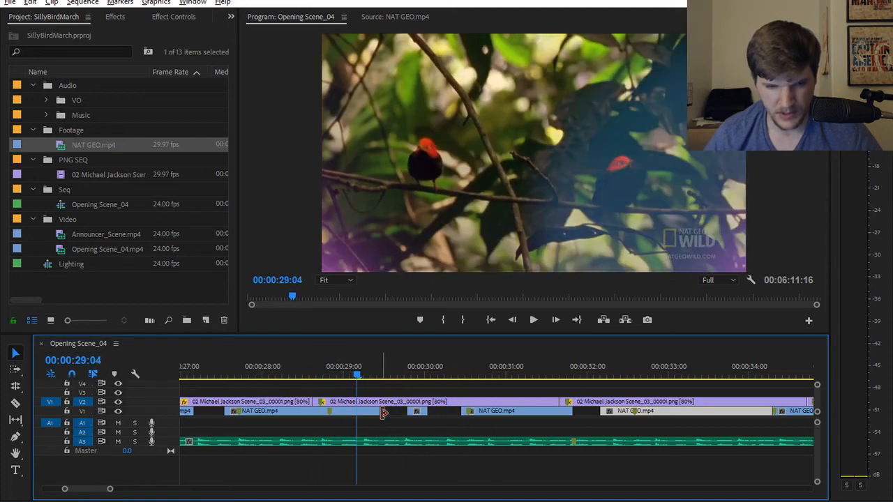
{"action": "left_click_drag", "start_coordinate": [379, 412], "coordinate": [401, 412]}
{"action": "left_click_drag", "start_coordinate": [359, 378], "coordinate": [145, 369]}
{"action": "key", "text": "space"}
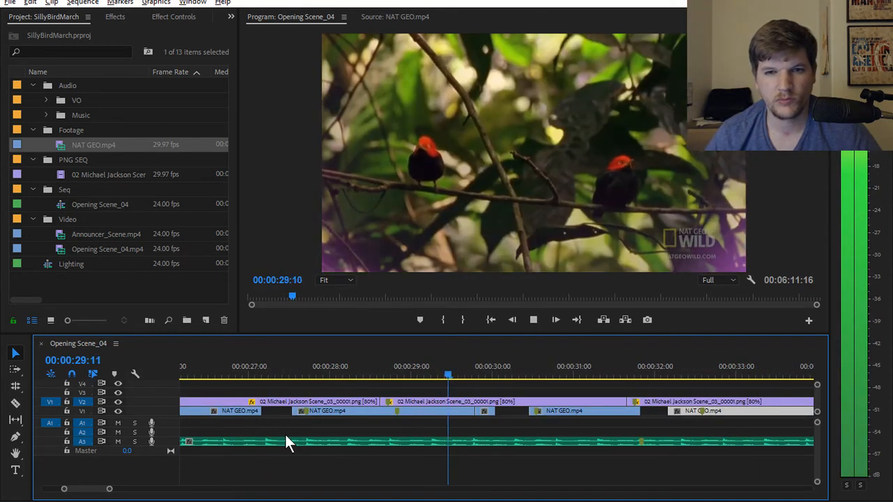
{"action": "key", "text": "space"}
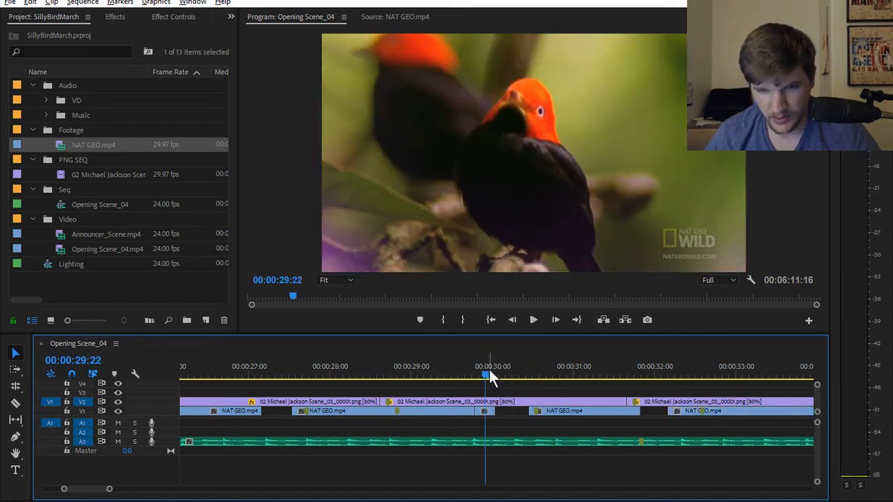
Try extending the short NAT GEO clip ending at 00:00:30:01 to meet the next clip, play it back, and undo the extension
{"action": "mouse_move", "coordinate": [487, 374]}
{"action": "left_mouse_down"}
{"action": "mouse_move", "coordinate": [535, 373]}
{"action": "mouse_move", "coordinate": [497, 374]}
{"action": "left_mouse_up"}
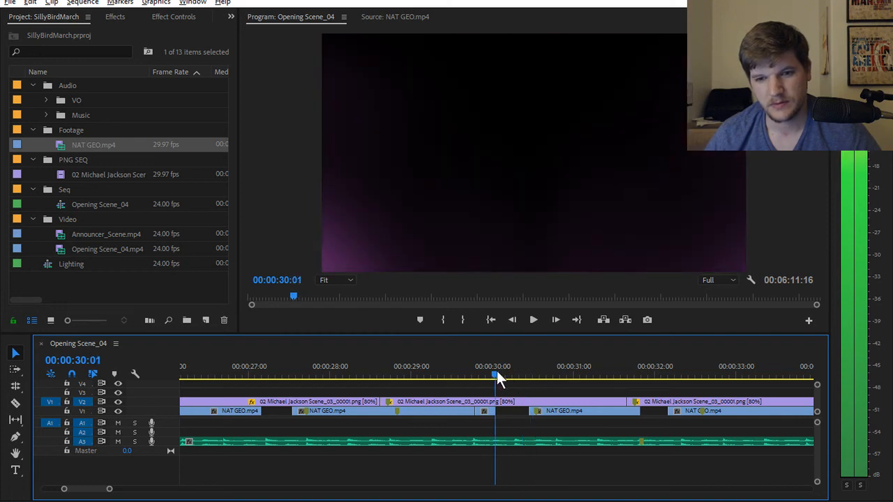
{"action": "left_click_drag", "start_coordinate": [496, 411], "coordinate": [528, 411]}
{"action": "key", "text": "space"}
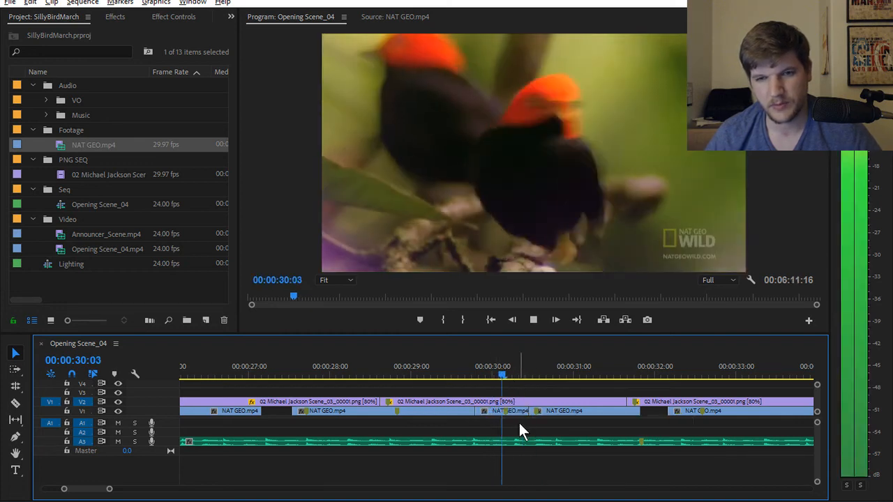
{"action": "key", "text": "space"}
{"action": "key", "text": "ctrl+z"}
Replay the NAT GEO clips from about 00:00:27:06 to review the gap, and place the playhead at 00:00:29:22 in the short clip
{"action": "left_click", "coordinate": [457, 372]}
{"action": "key", "text": "space"}
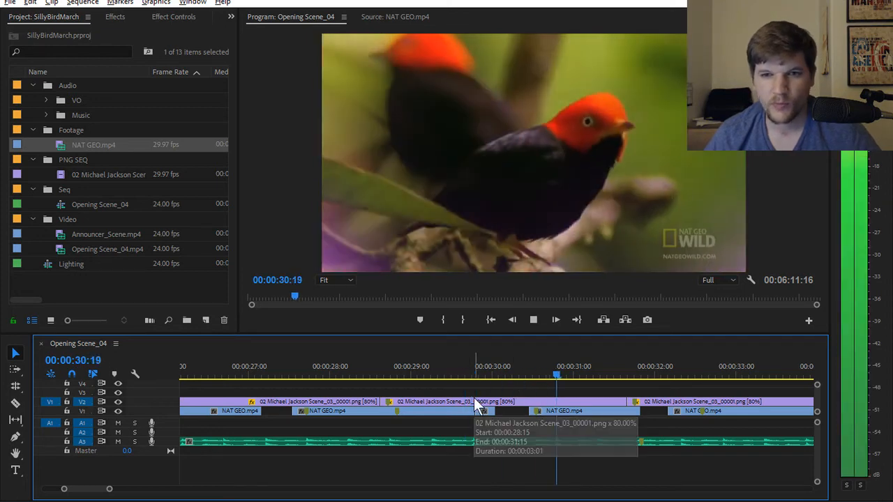
{"action": "left_click", "coordinate": [270, 372]}
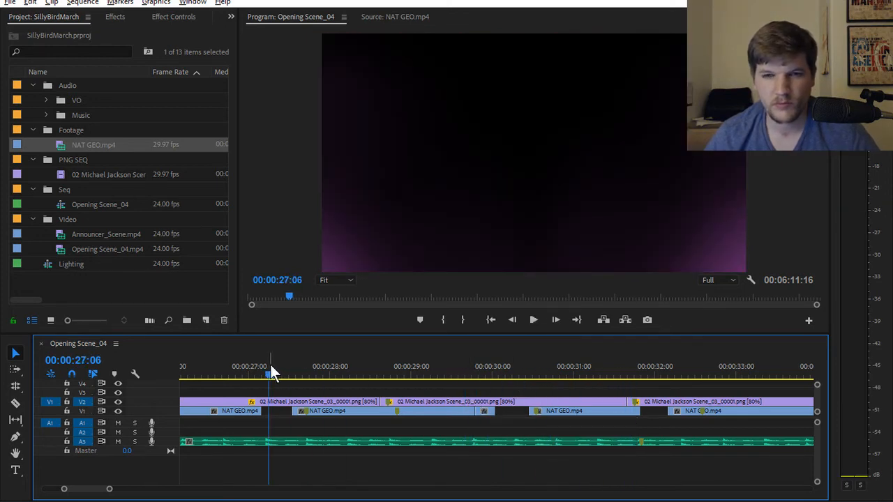
{"action": "key", "text": "space"}
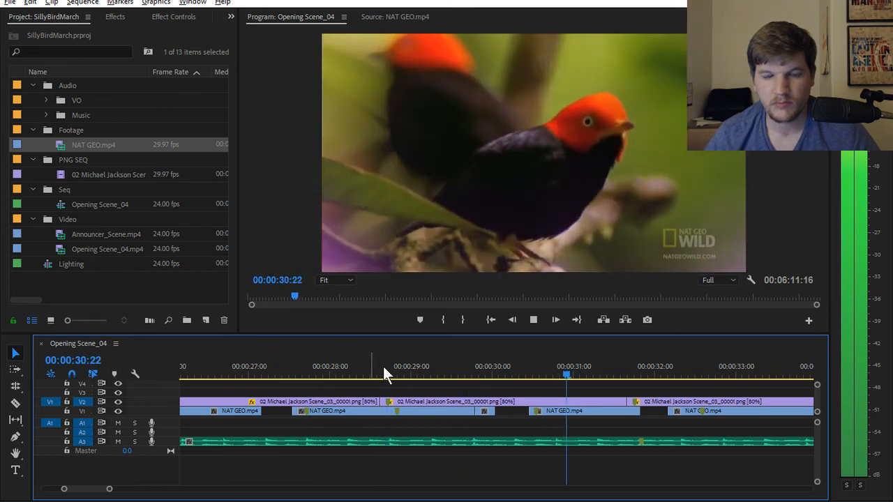
{"action": "left_click", "coordinate": [485, 368]}
{"action": "left_click", "coordinate": [486, 411]}
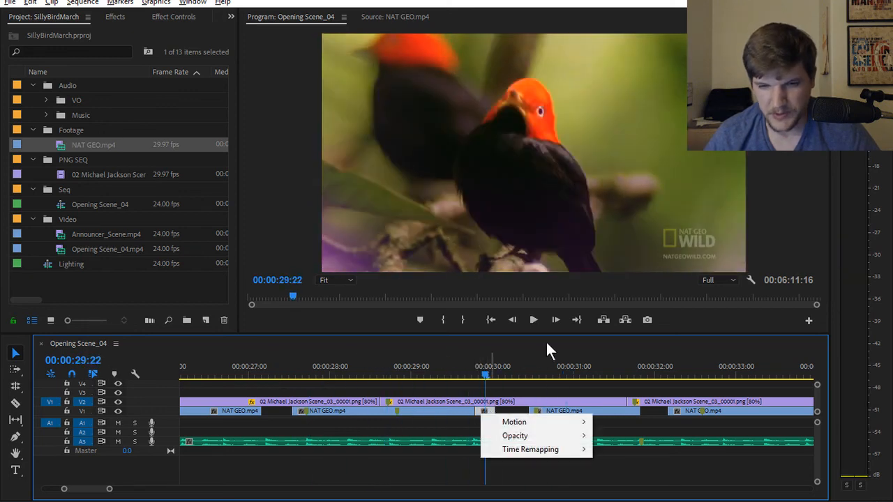
{"action": "left_click", "coordinate": [504, 410]}
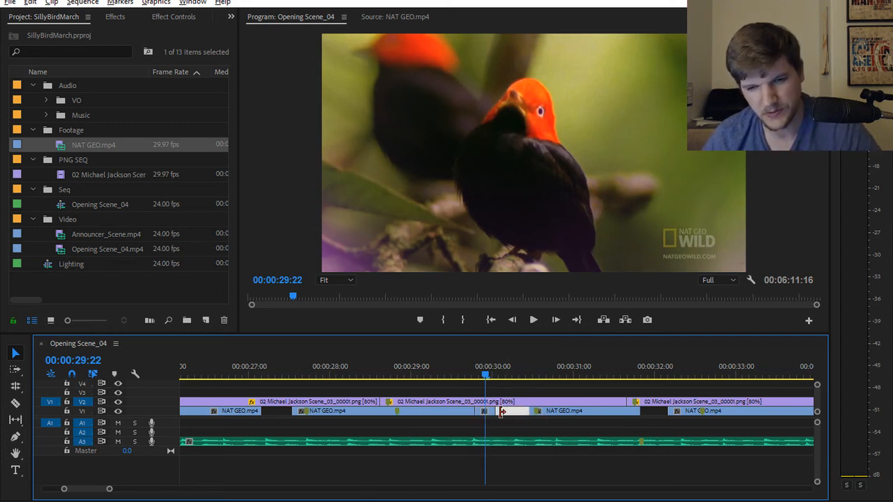
{"action": "left_click_drag", "start_coordinate": [494, 411], "coordinate": [491, 411]}
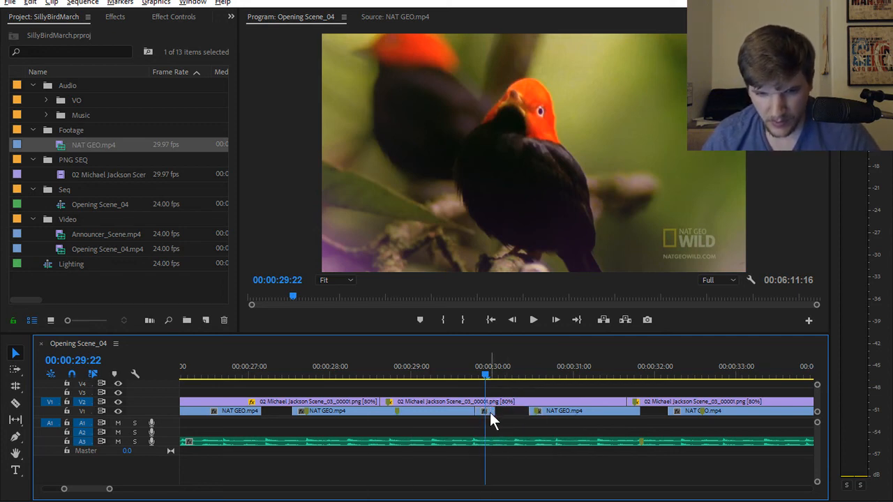
{"action": "left_click", "coordinate": [490, 412]}
{"action": "left_click", "coordinate": [467, 436]}
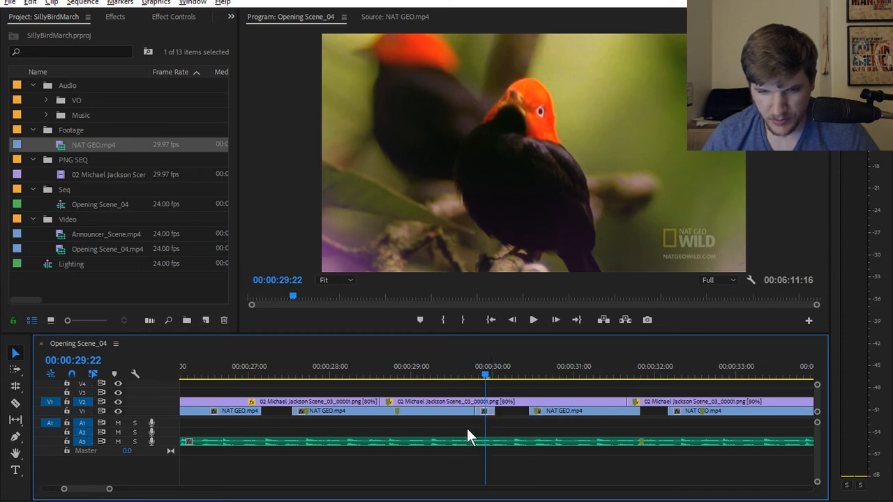
{"action": "right_click", "coordinate": [492, 412]}
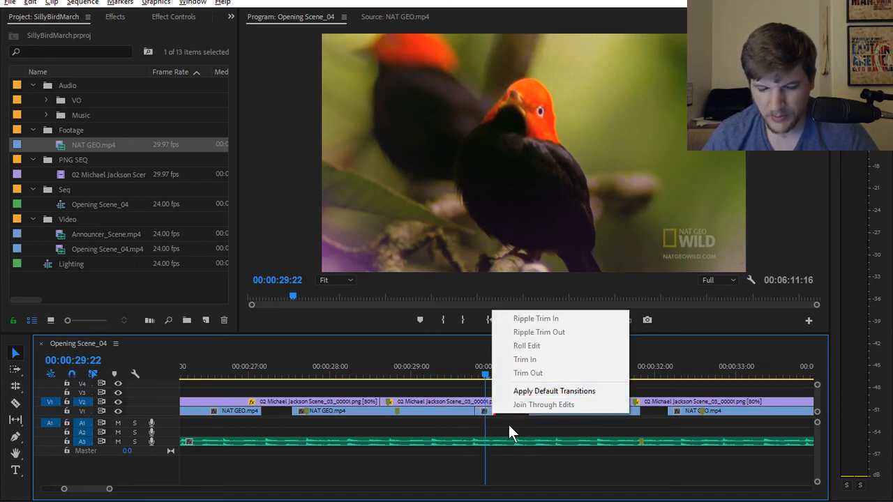
{"action": "left_click", "coordinate": [510, 433]}
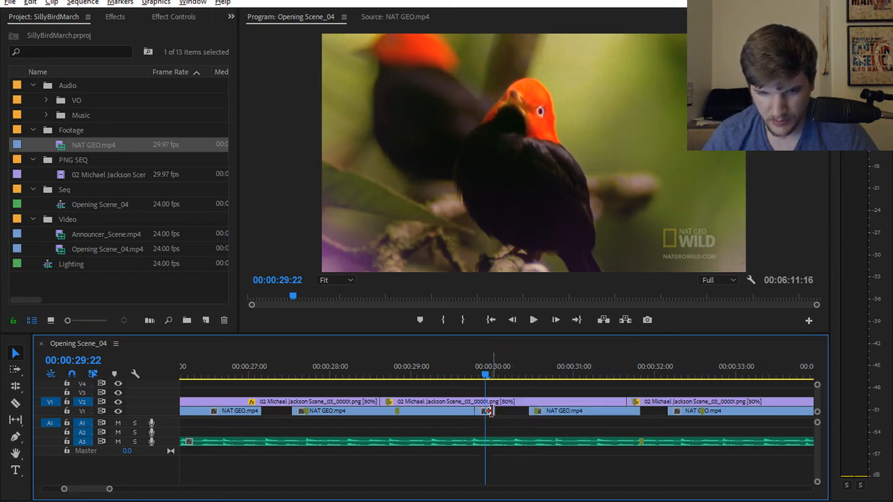
Show the Time Remapping Speed property on the short NAT GEO clip at 00:00:29:22
{"action": "left_click", "coordinate": [486, 410]}
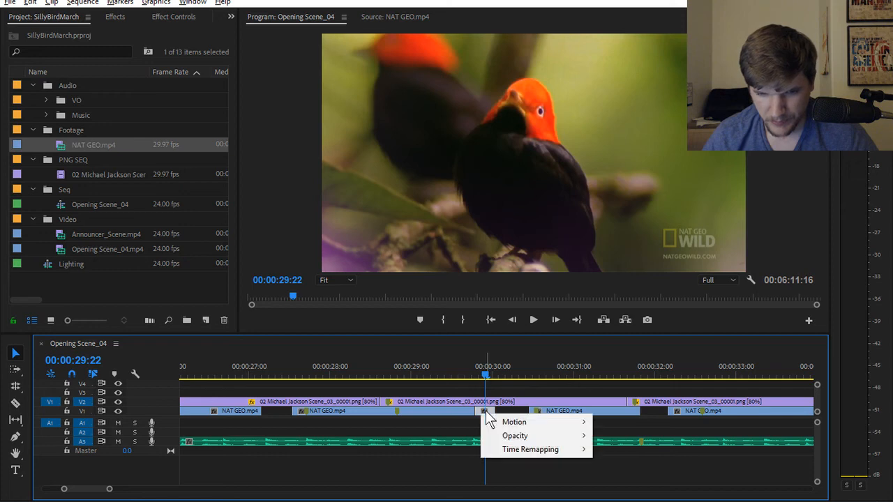
{"action": "mouse_move", "coordinate": [497, 449]}
{"action": "left_click", "coordinate": [457, 450]}
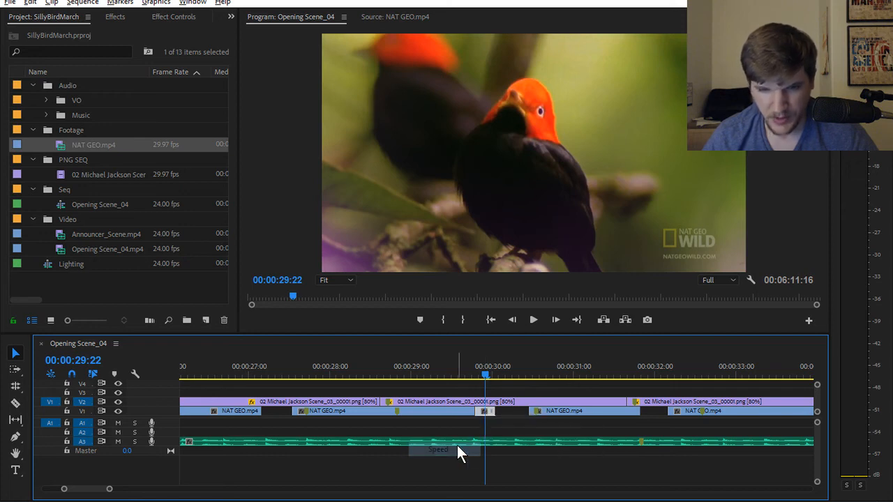
Try extending the short NAT GEO clip ending at 00:00:30:01 to the next clip and play it back from about 00:00:29:12
{"action": "left_click_drag", "start_coordinate": [493, 411], "coordinate": [528, 412]}
{"action": "left_click_drag", "start_coordinate": [491, 377], "coordinate": [455, 379]}
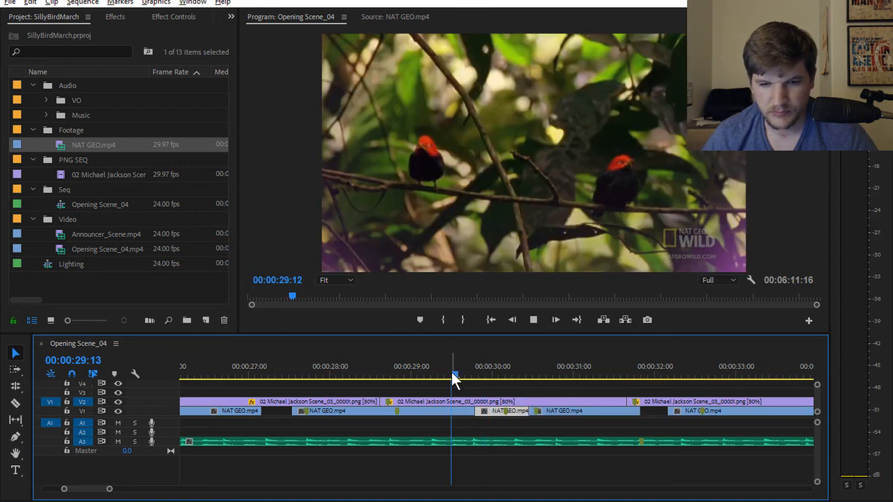
{"action": "key", "text": "space"}
{"action": "key", "text": "space"}
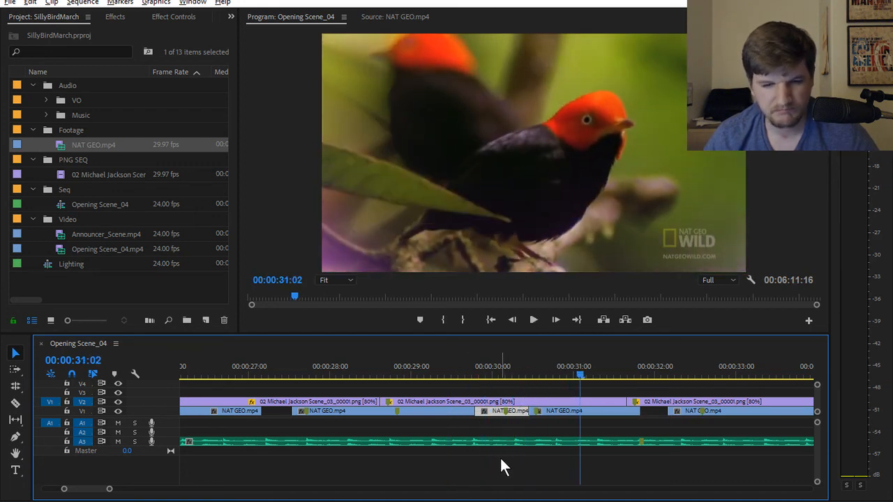
{"action": "scroll", "coordinate": [496, 423], "scroll_direction": "up", "scroll_amount": 2}
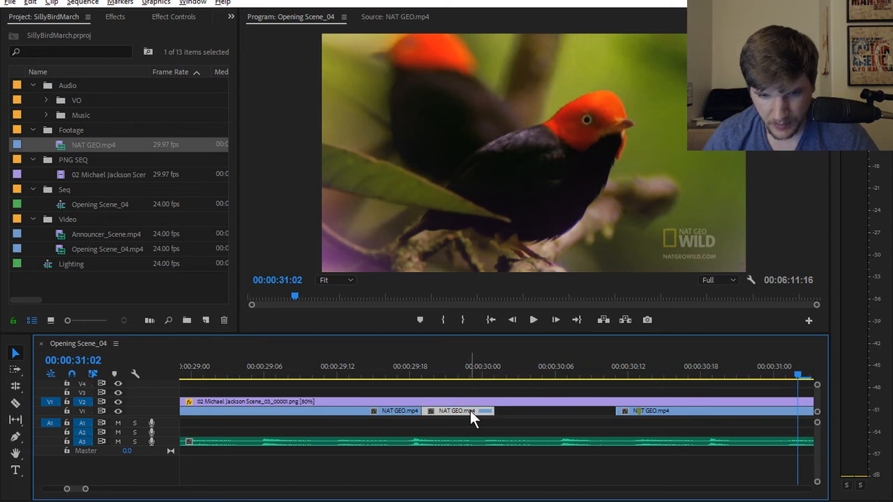
{"action": "right_click", "coordinate": [470, 411]}
{"action": "left_click", "coordinate": [536, 347]}
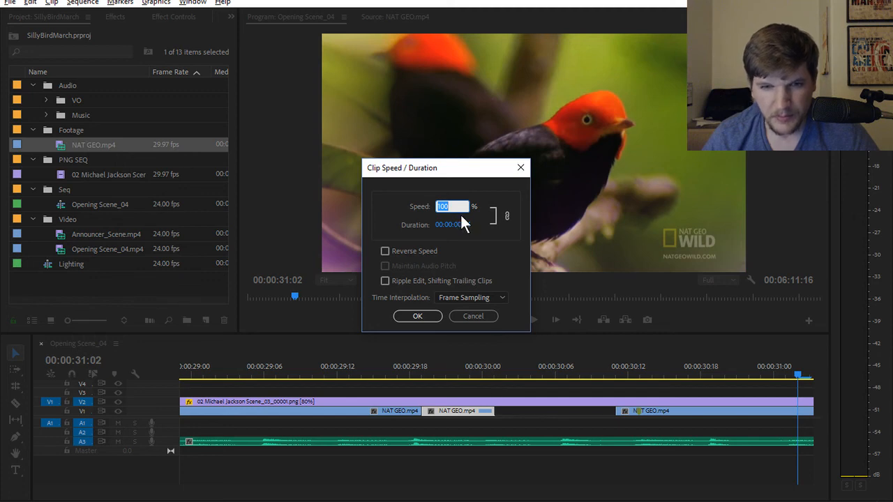
{"action": "left_click", "coordinate": [471, 317]}
Try clip speeds of 98% and 80% on the short NAT GEO clip ending at 00:00:30:01
{"action": "left_click", "coordinate": [495, 376]}
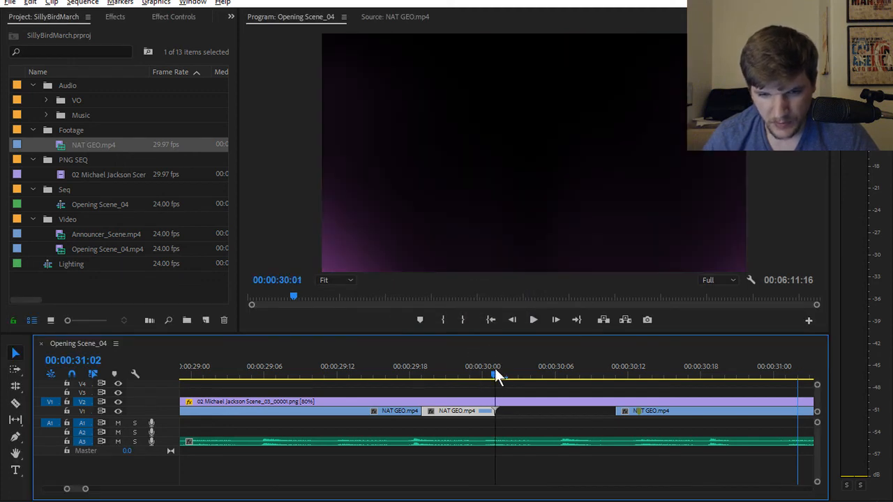
{"action": "mouse_move", "coordinate": [495, 374]}
{"action": "left_mouse_down"}
{"action": "mouse_move", "coordinate": [679, 377]}
{"action": "mouse_move", "coordinate": [494, 377]}
{"action": "left_mouse_up"}
{"action": "right_click", "coordinate": [479, 411]}
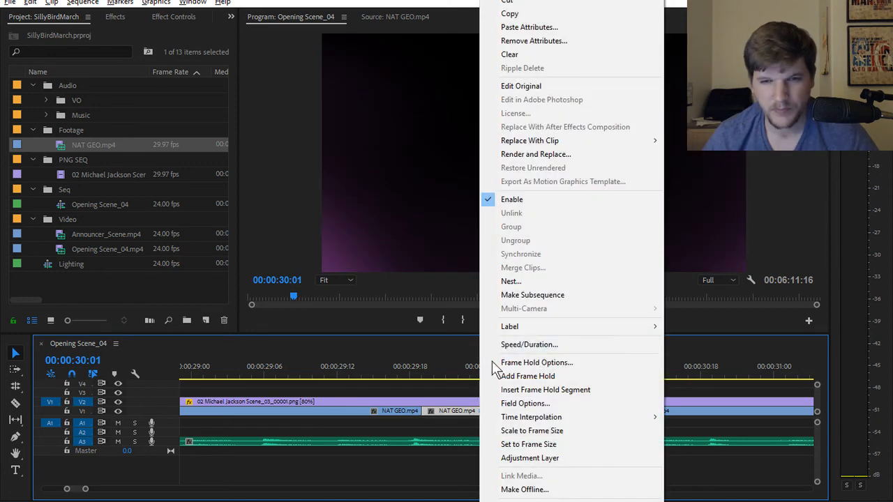
{"action": "left_click", "coordinate": [537, 344]}
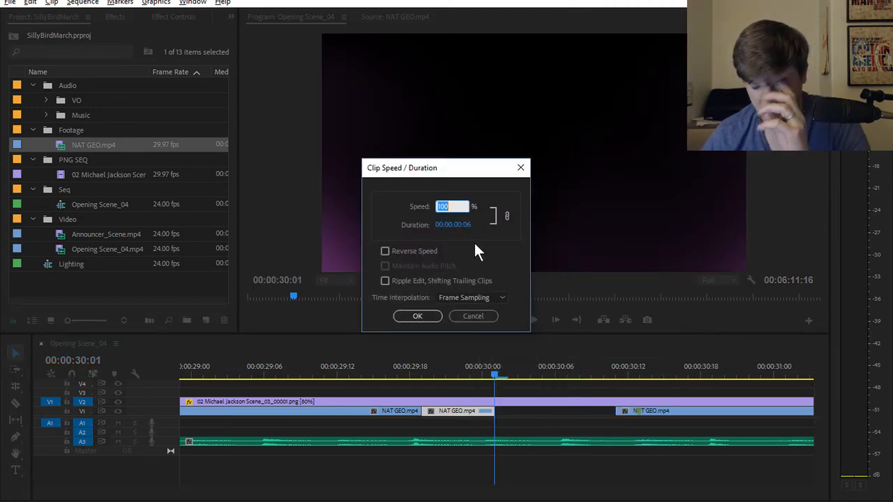
{"action": "type", "text": "98"}
{"action": "key", "text": "Return"}
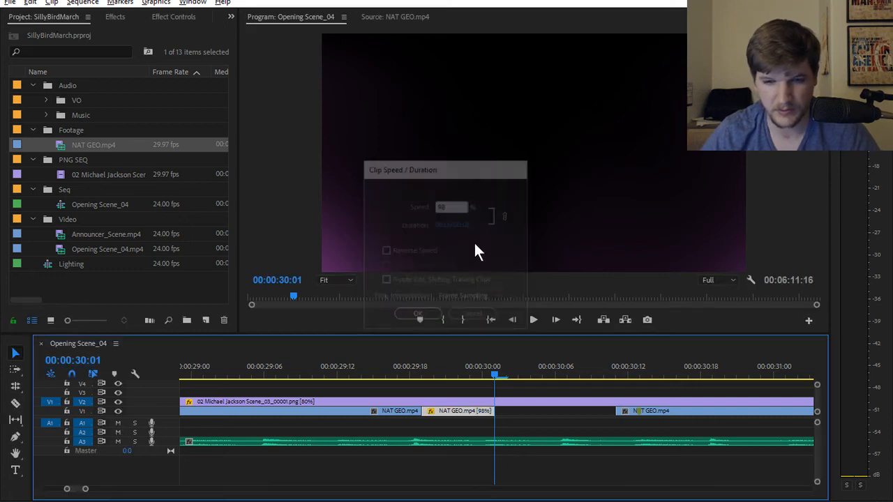
{"action": "right_click", "coordinate": [462, 412]}
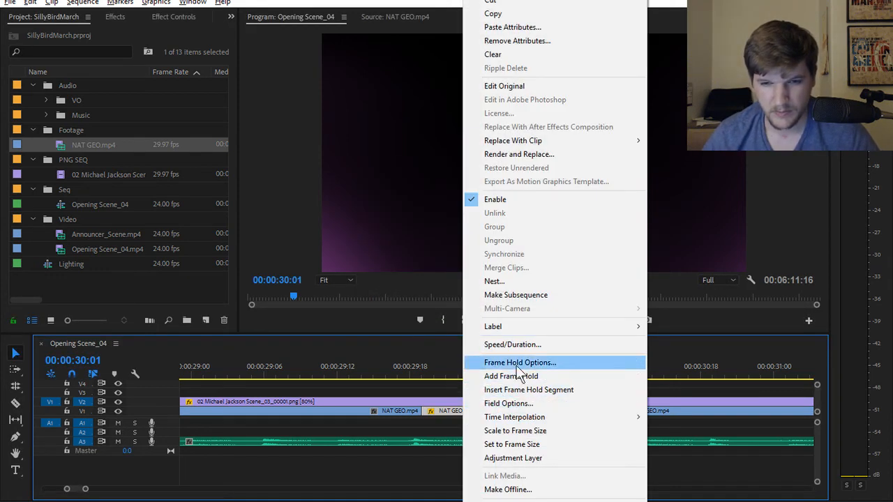
{"action": "left_click", "coordinate": [525, 344]}
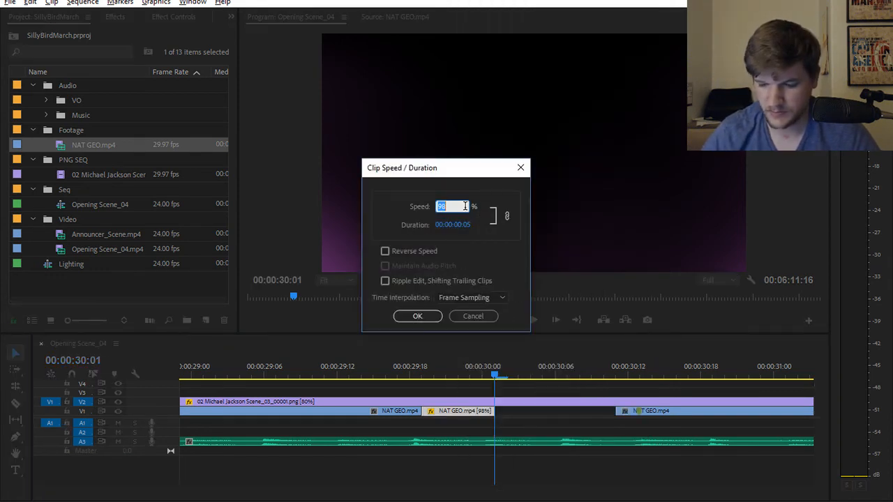
{"action": "key", "text": "Return"}
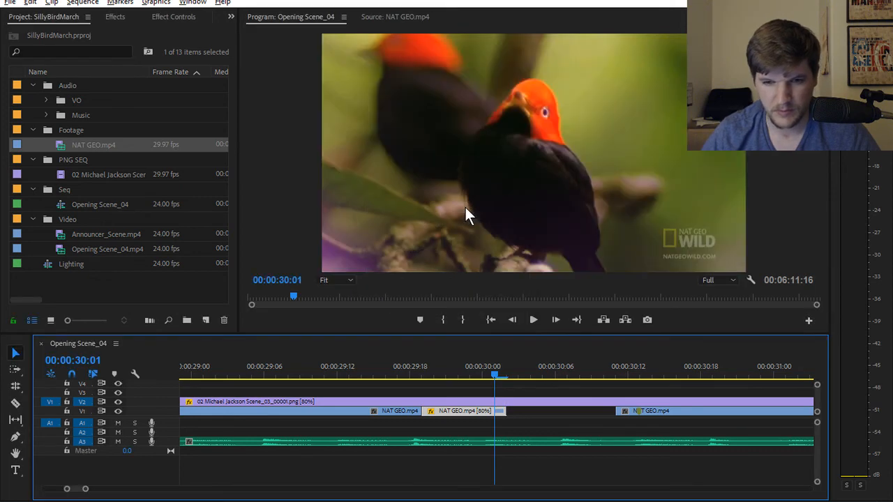
Slow the short NAT GEO clip to 50% speed and play it back to check it against the beat
{"action": "right_click", "coordinate": [458, 410]}
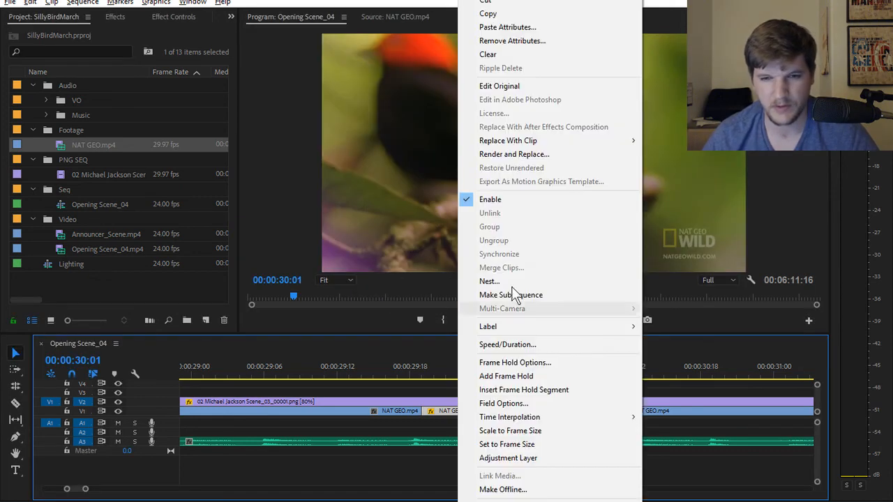
{"action": "left_click", "coordinate": [513, 342]}
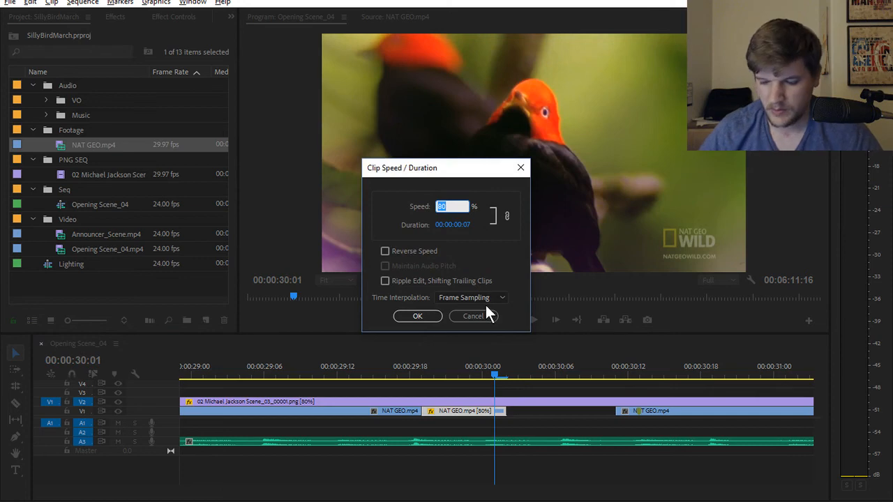
{"action": "type", "text": "50"}
{"action": "key", "text": "Return"}
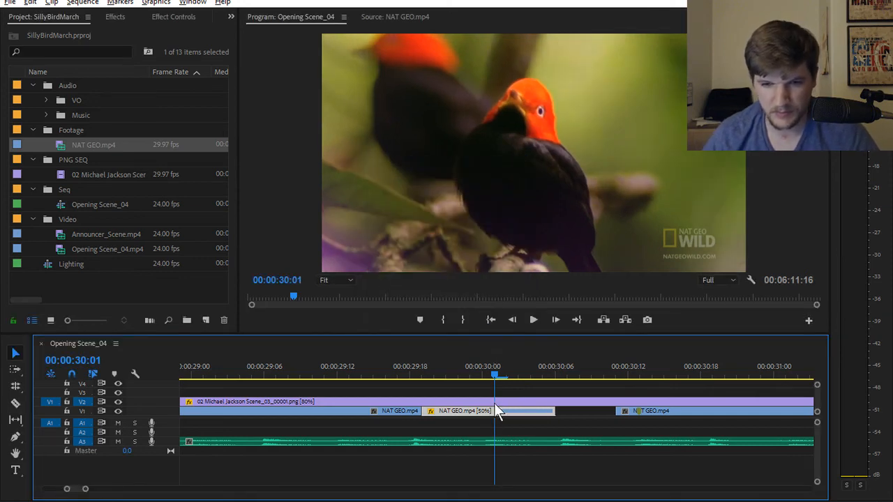
{"action": "left_click_drag", "start_coordinate": [496, 371], "coordinate": [432, 366]}
{"action": "key", "text": "space"}
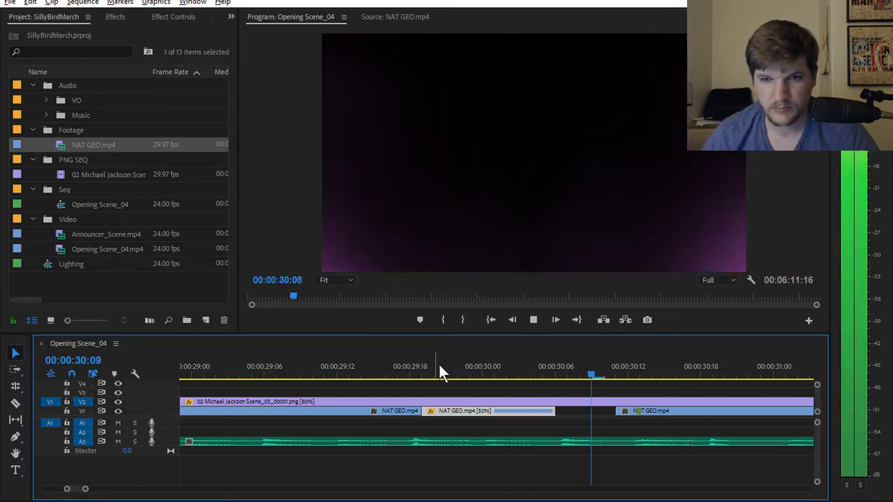
{"action": "left_click", "coordinate": [412, 359]}
{"action": "key", "text": "space"}
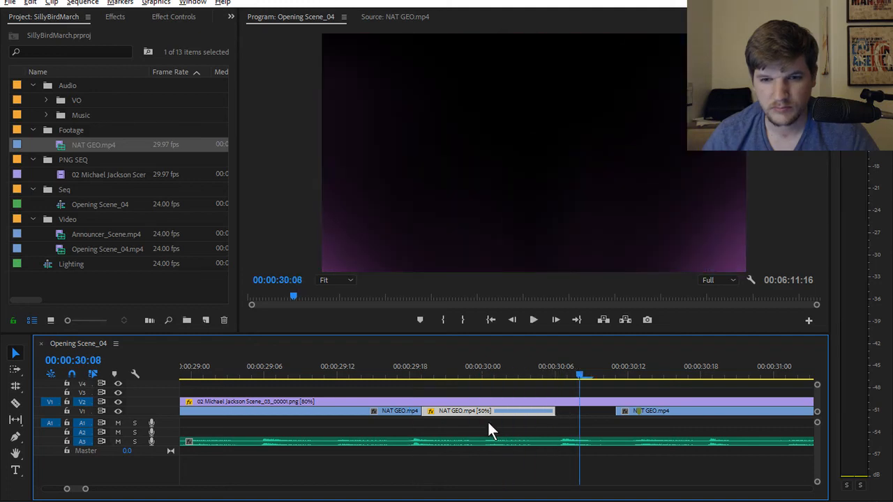
Try slowing the short NAT GEO clip to 35% speed and undo the change
{"action": "right_click", "coordinate": [499, 412]}
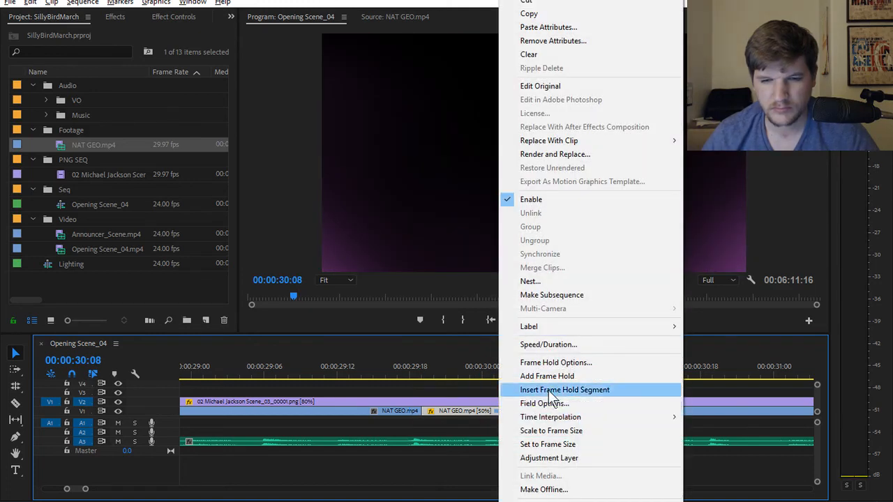
{"action": "left_click", "coordinate": [555, 344]}
{"action": "type", "text": "35"}
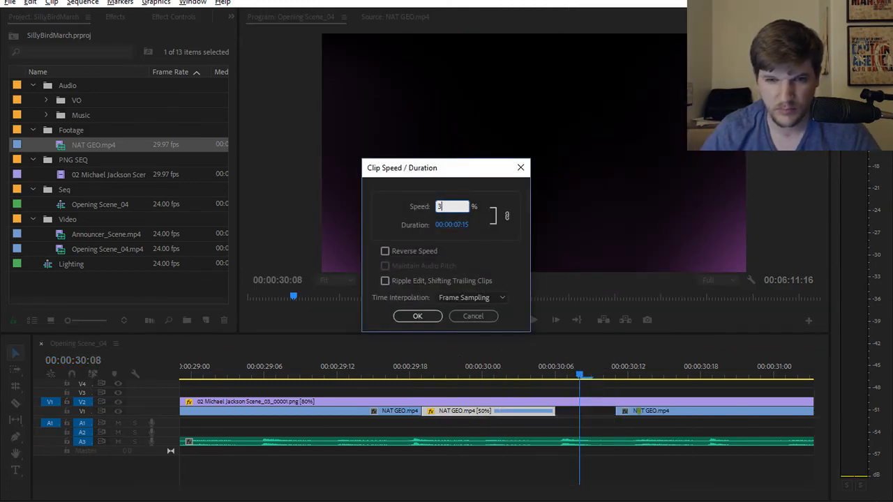
{"action": "key", "text": "Return"}
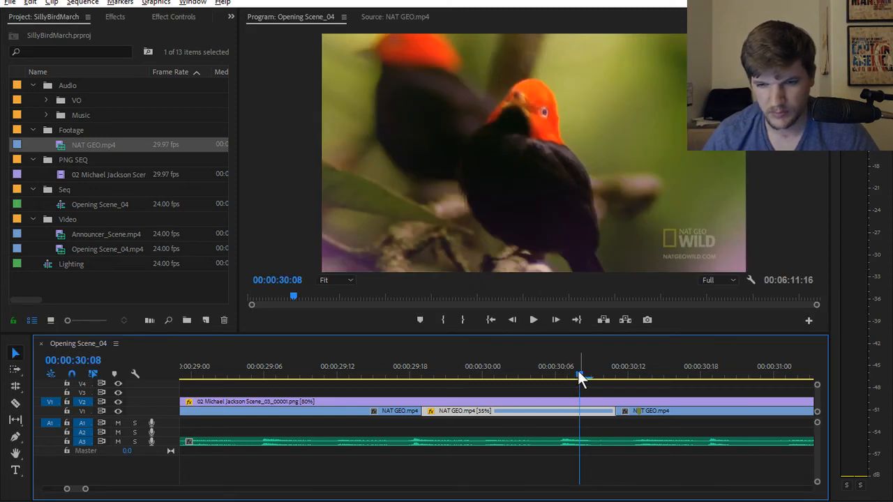
{"action": "key", "text": "ctrl+z"}
Try a 38% speed on the short NAT GEO clip and undo it
{"action": "right_click", "coordinate": [493, 412]}
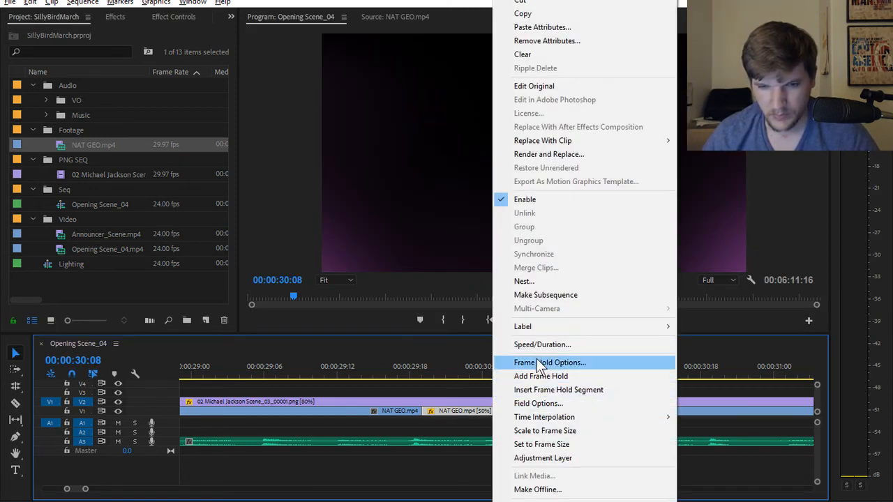
{"action": "left_click", "coordinate": [538, 345]}
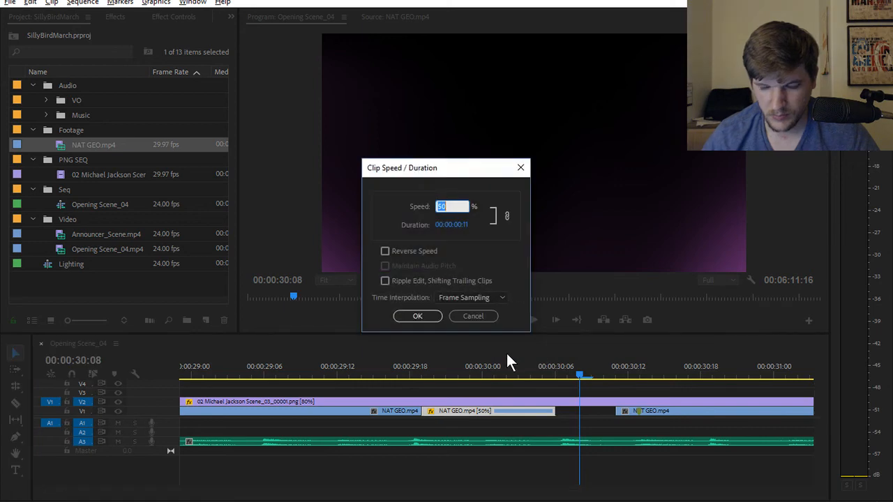
{"action": "type", "text": "30"}
{"action": "key", "text": "BackSpace"}
{"action": "key", "text": "BackSpace"}
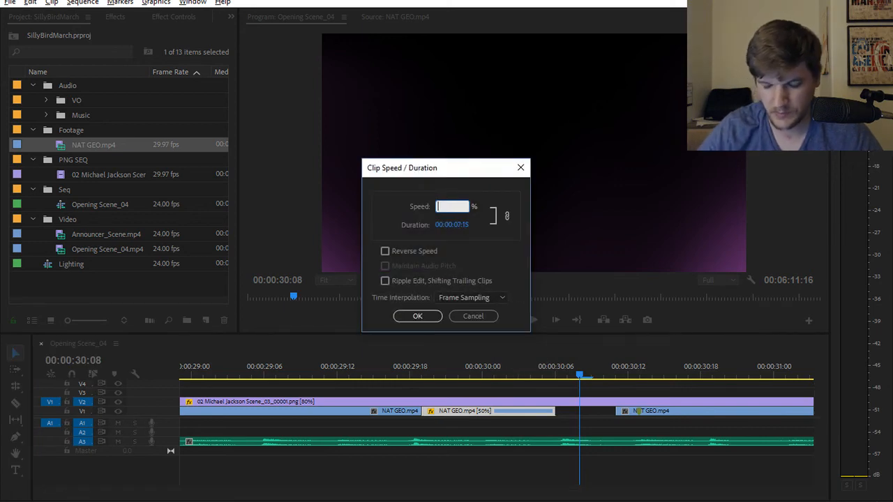
{"action": "type", "text": "38"}
{"action": "key", "text": "Return"}
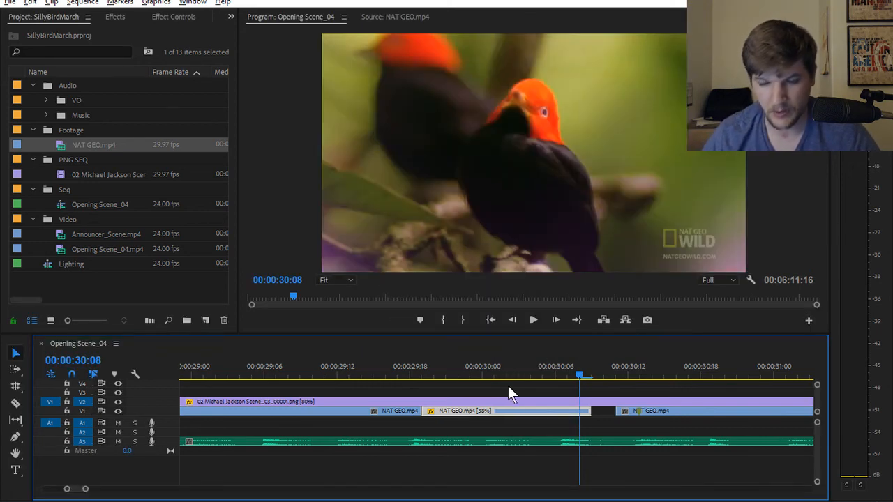
{"action": "key", "text": "ctrl+z"}
Set the short NAT GEO clip's speed to 35% to fill the gap before the next clip, and play back the result
{"action": "right_click", "coordinate": [505, 415]}
{"action": "left_click", "coordinate": [555, 345]}
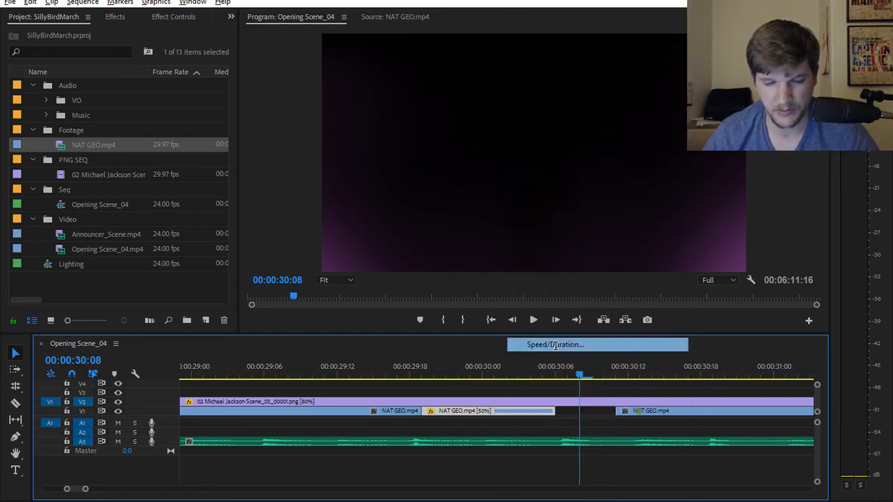
{"action": "type", "text": "35"}
{"action": "key", "text": "Return"}
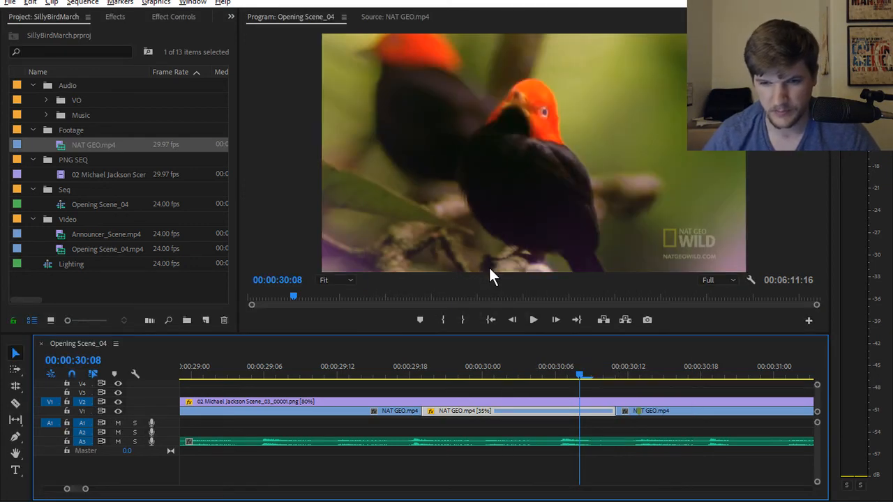
{"action": "left_click", "coordinate": [395, 375]}
{"action": "key", "text": "space"}
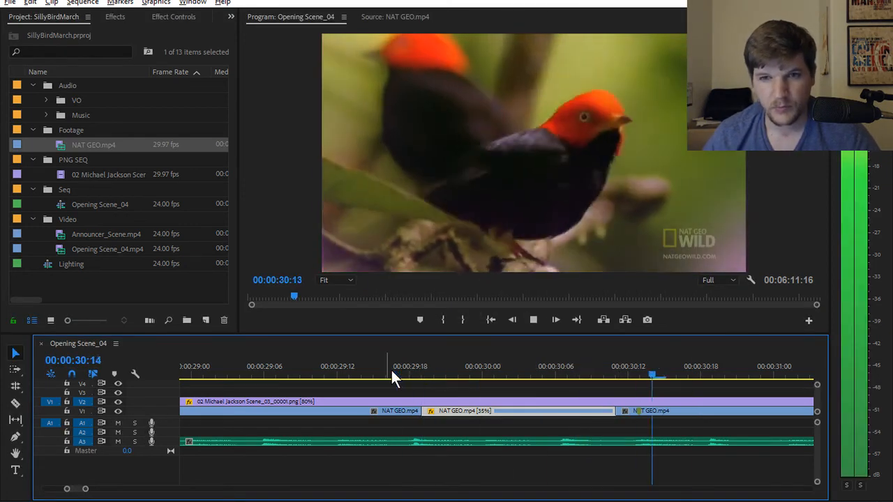
{"action": "key", "text": "space"}
Replay the NAT GEO clips from about 00:00:28:06 and extend the one ending at 00:00:31:20 to meet the following NAT GEO clip
{"action": "key", "text": "j"}
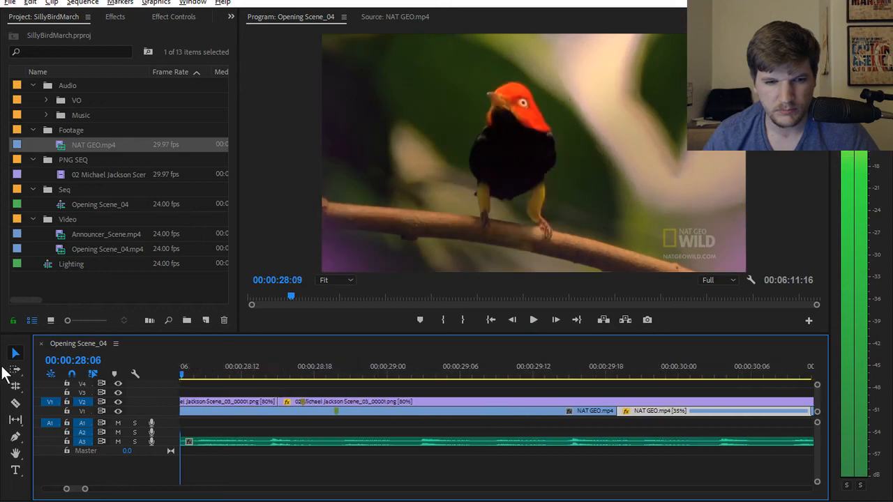
{"action": "key", "text": "l"}
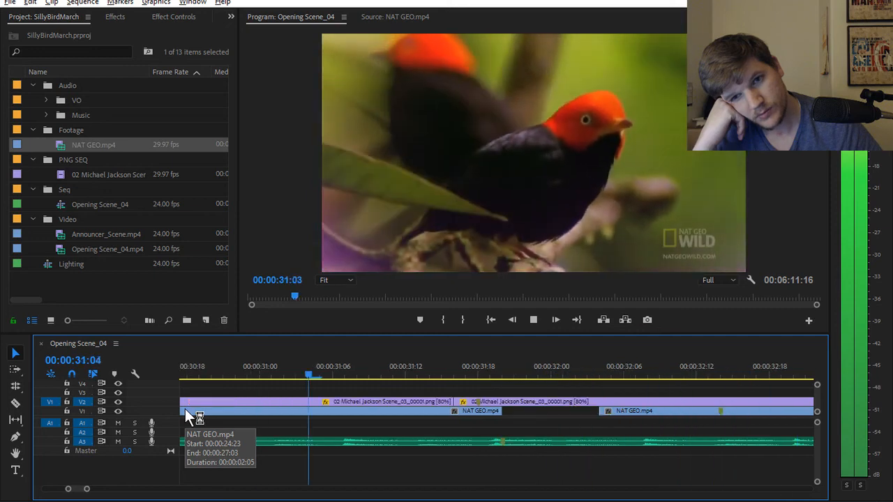
{"action": "key", "text": "k"}
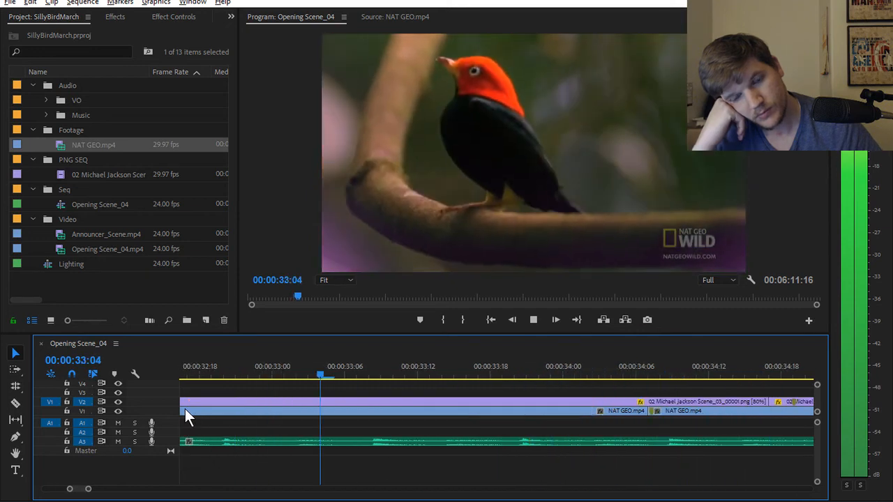
{"action": "key", "text": "j"}
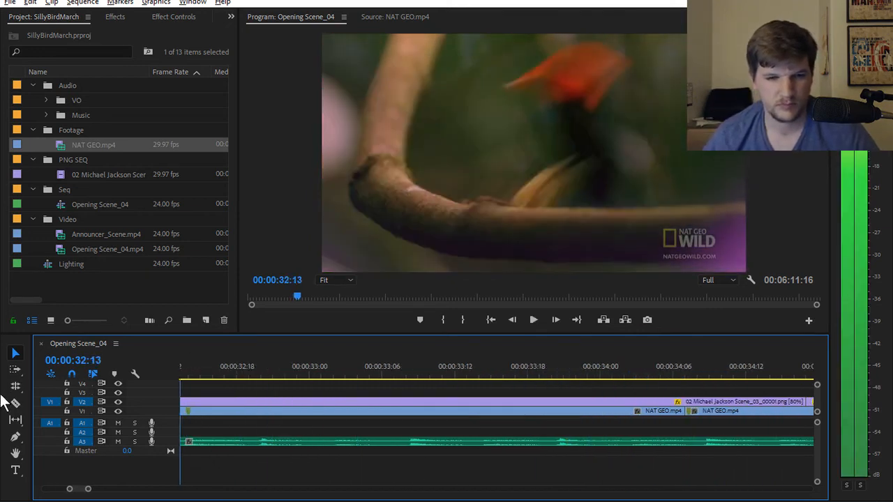
{"action": "left_click_drag", "start_coordinate": [241, 378], "coordinate": [303, 378]}
{"action": "left_click_drag", "start_coordinate": [266, 411], "coordinate": [358, 413]}
Play back the extended NAT GEO clip and its join with the following clip, replaying from about 00:00:31:18
{"action": "key", "text": "l"}
{"action": "left_click", "coordinate": [264, 363]}
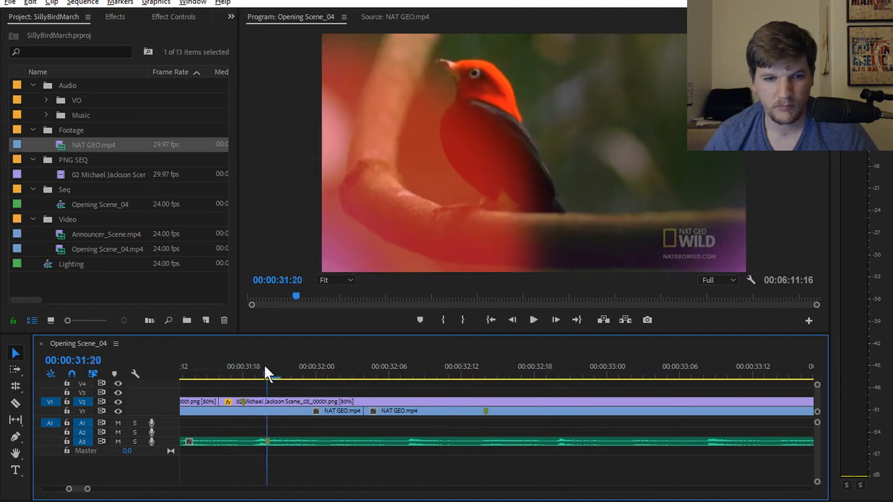
{"action": "left_click", "coordinate": [236, 363]}
{"action": "left_click", "coordinate": [236, 363]}
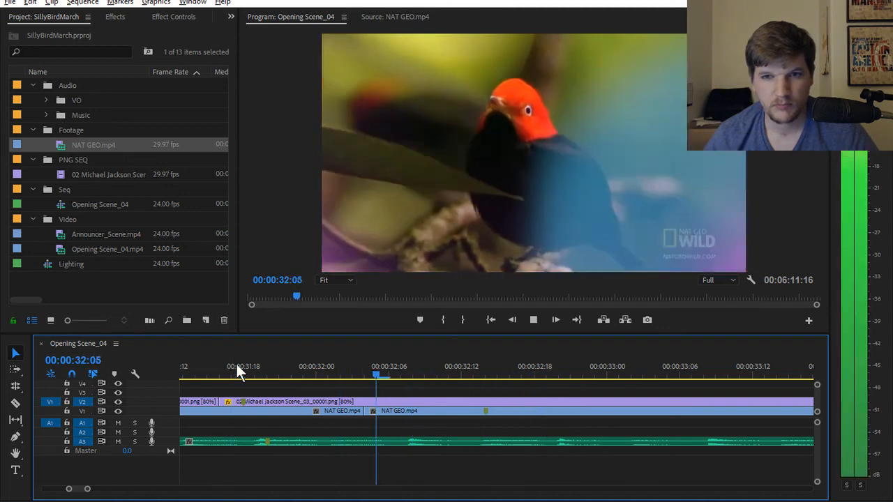
{"action": "left_click", "coordinate": [236, 363]}
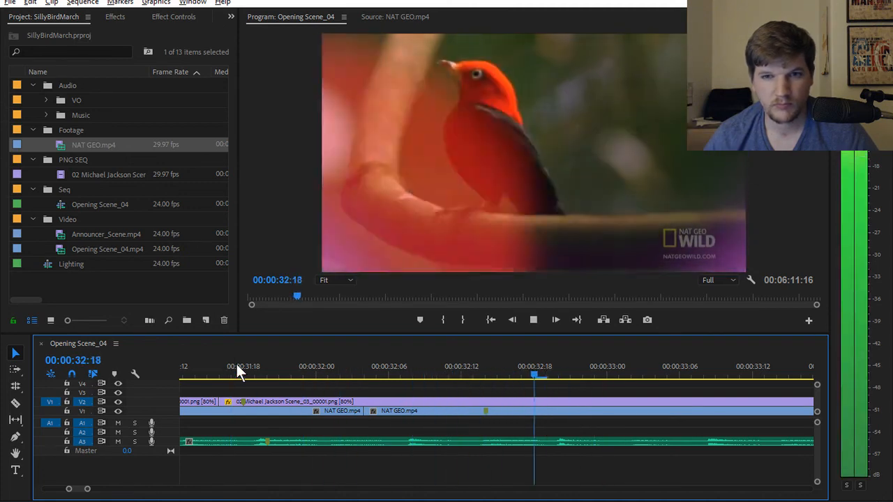
{"action": "key", "text": "k"}
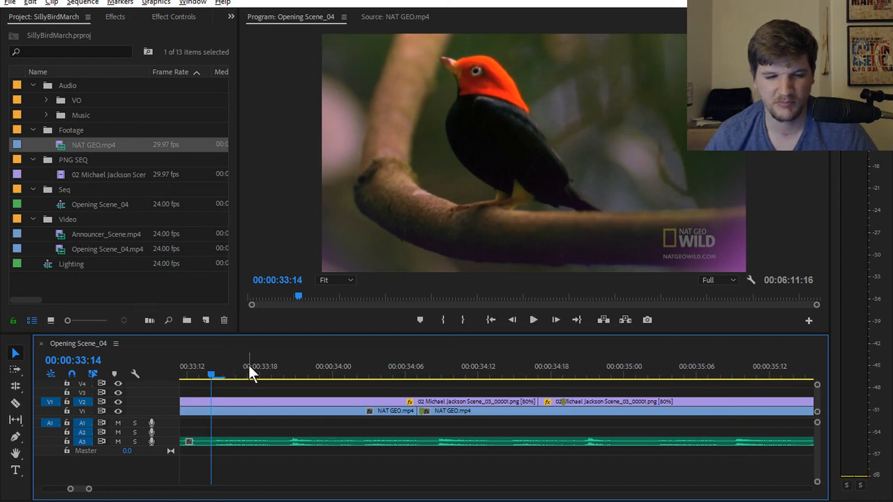
{"action": "key", "text": "j"}
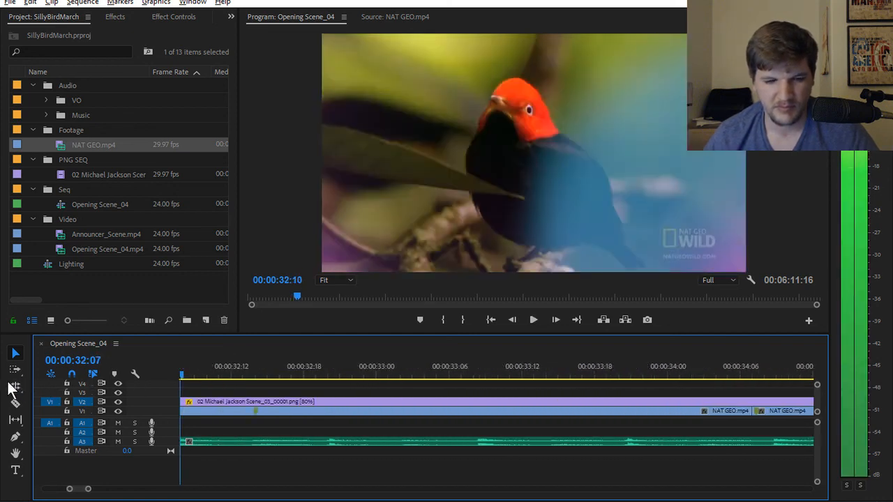
Play back the NAT GEO clips from 00:00:31:07 and undo the last extension of the clip leading up to the following one
{"action": "left_click", "coordinate": [214, 379]}
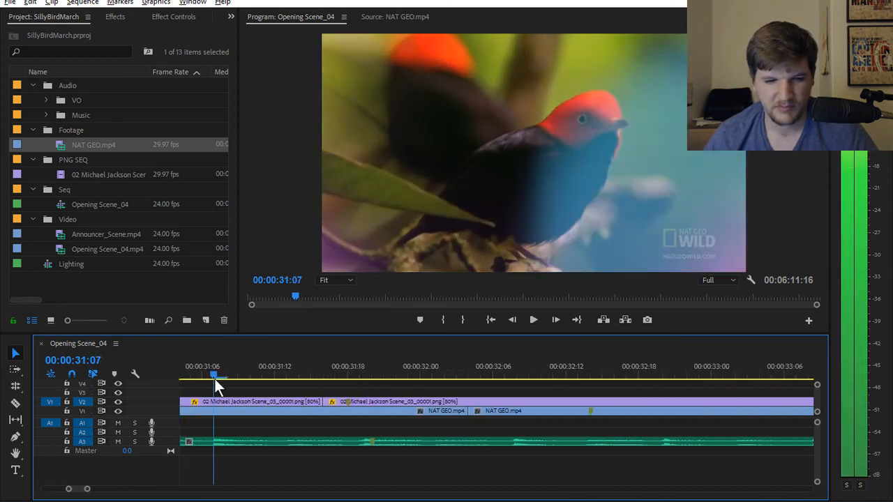
{"action": "key", "text": "l"}
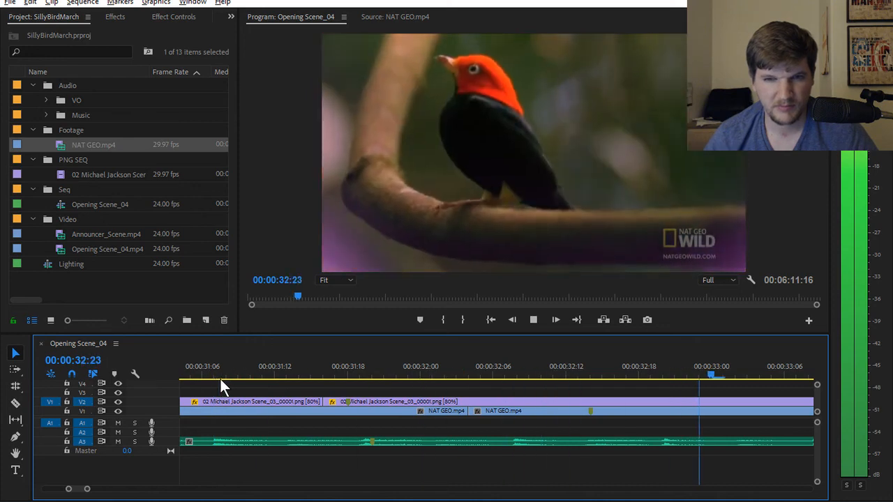
{"action": "key", "text": "k"}
{"action": "key", "text": "ctrl+z"}
Replay the NAT GEO clips around the gap after 00:00:31:20 and keep playing through to 00:00:35:10
{"action": "left_click", "coordinate": [294, 361]}
{"action": "key", "text": "space"}
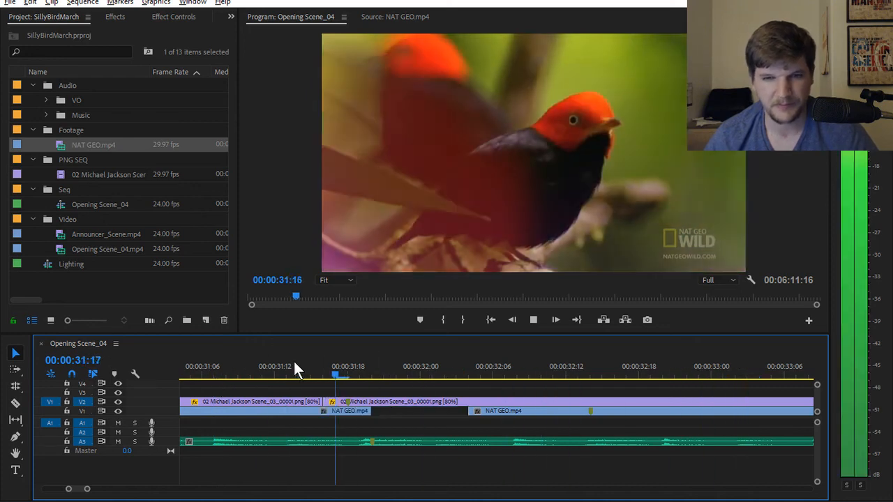
{"action": "left_click_drag", "start_coordinate": [296, 361], "coordinate": [262, 369]}
{"action": "key", "text": "space"}
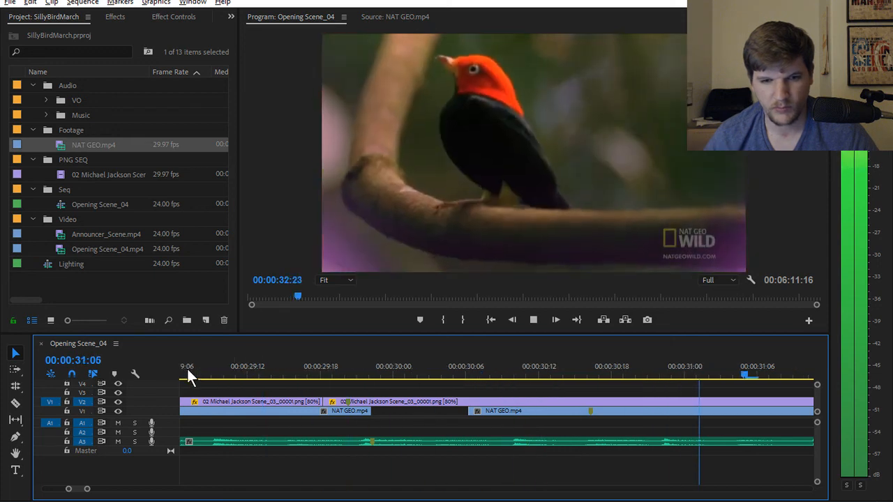
{"action": "left_click", "coordinate": [203, 369]}
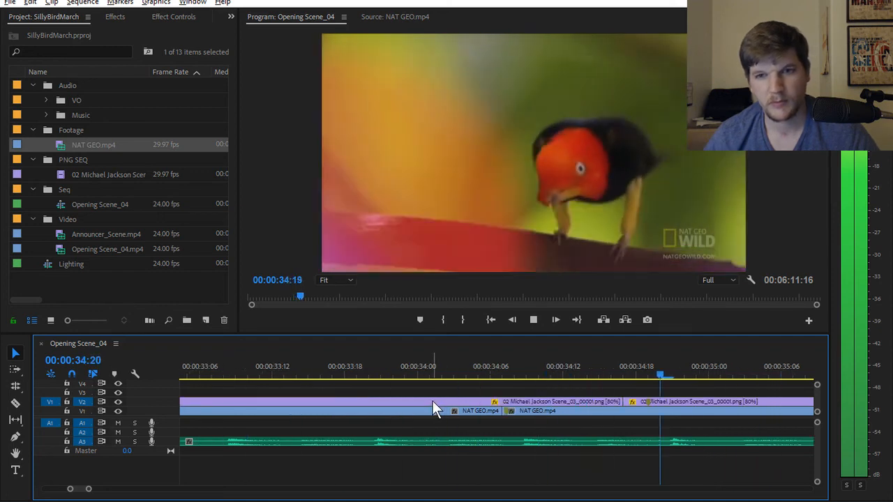
{"action": "key", "text": "space"}
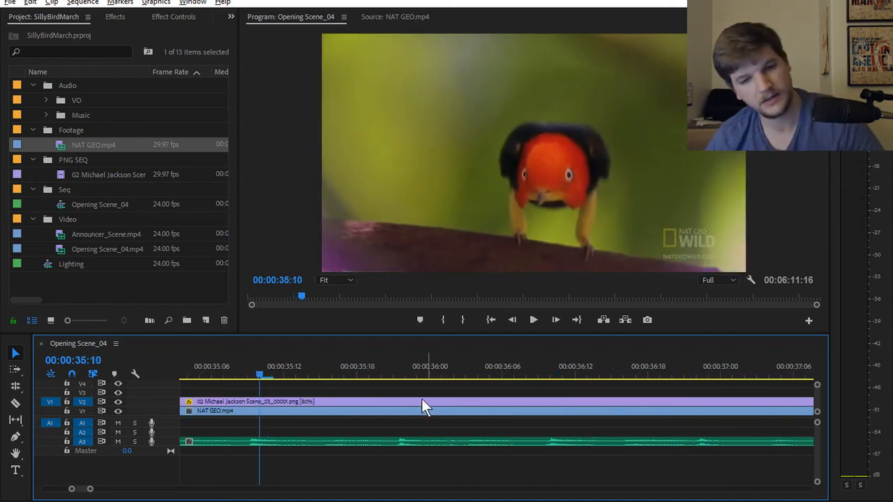
Save the project and move the playhead to 00:00:34:09, just after the NAT GEO cut
{"action": "left_click_drag", "start_coordinate": [408, 366], "coordinate": [353, 390]}
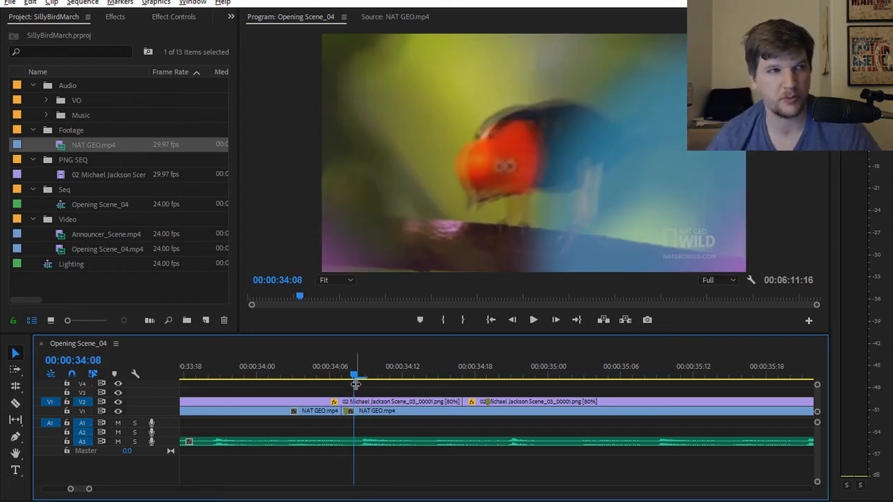
{"action": "key", "text": "ctrl+s"}
{"action": "mouse_move", "coordinate": [358, 372]}
{"action": "left_mouse_down"}
{"action": "mouse_move", "coordinate": [368, 370]}
{"action": "mouse_move", "coordinate": [324, 372]}
{"action": "mouse_move", "coordinate": [372, 370]}
{"action": "left_mouse_up"}
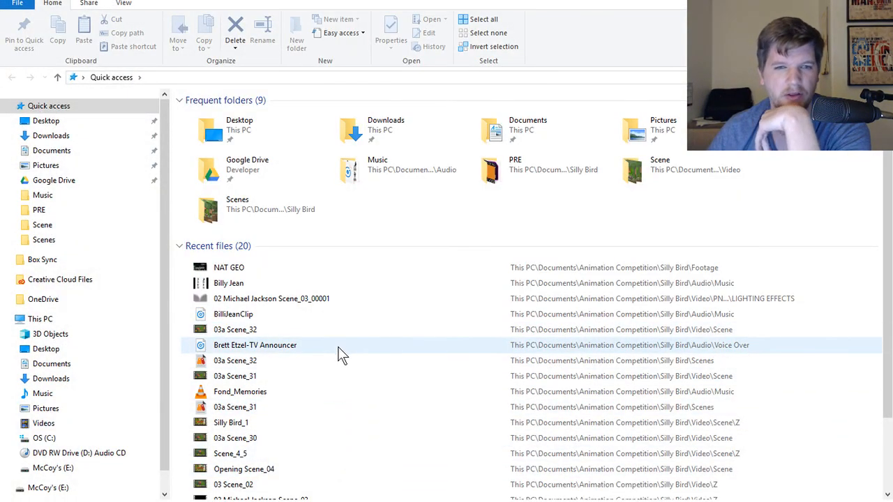
In File Explorer, open the PRE folder and look through its Adobe Premiere Pro Audio Previews folder down to Peak Files
{"action": "double_click", "coordinate": [538, 178]}
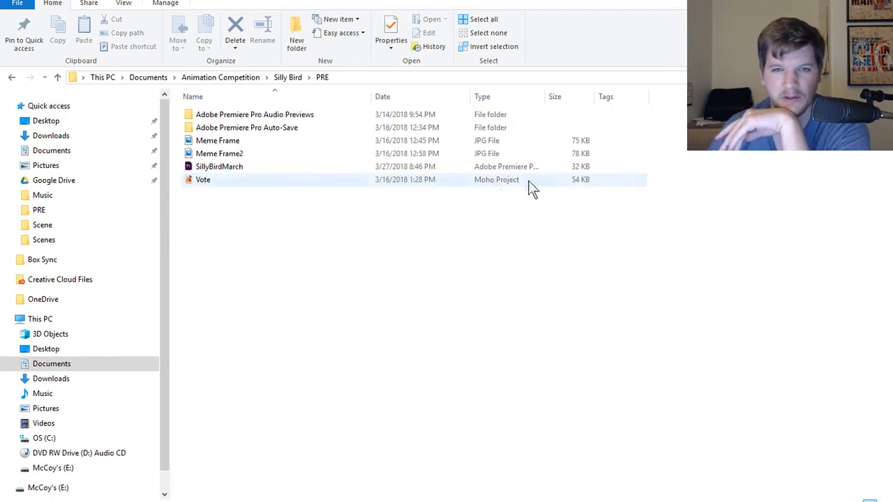
{"action": "left_click", "coordinate": [286, 116]}
{"action": "double_click", "coordinate": [287, 117]}
{"action": "double_click", "coordinate": [283, 118]}
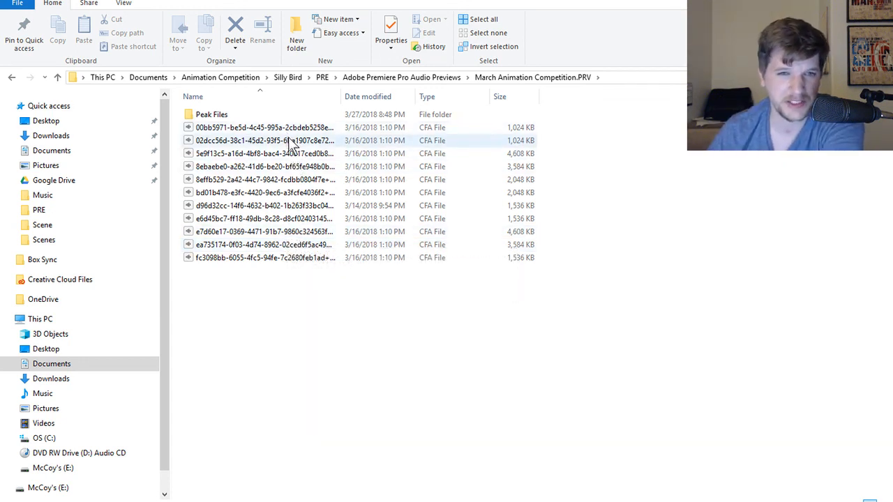
{"action": "double_click", "coordinate": [223, 115]}
{"action": "left_click", "coordinate": [12, 75]}
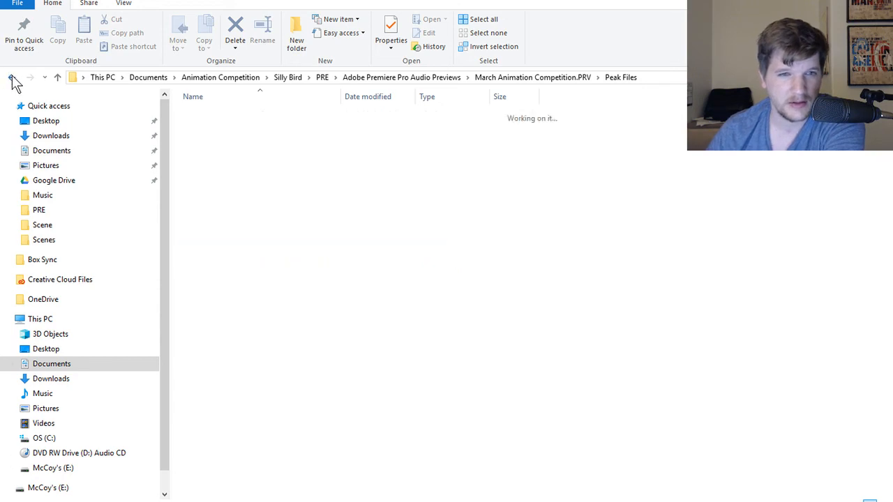
{"action": "left_click", "coordinate": [12, 76]}
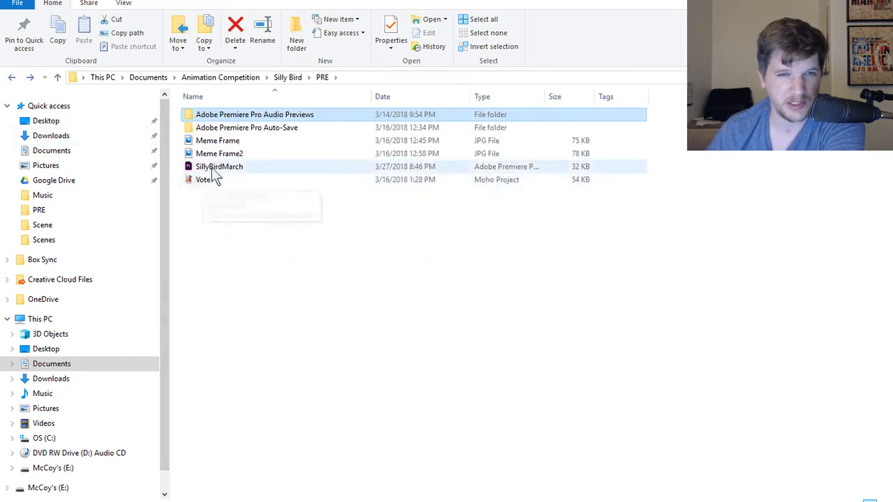
Check the Adobe Premiere Pro Auto-Save folder and its Audio Previews subfolder, and view the drives under This PC
{"action": "double_click", "coordinate": [246, 127]}
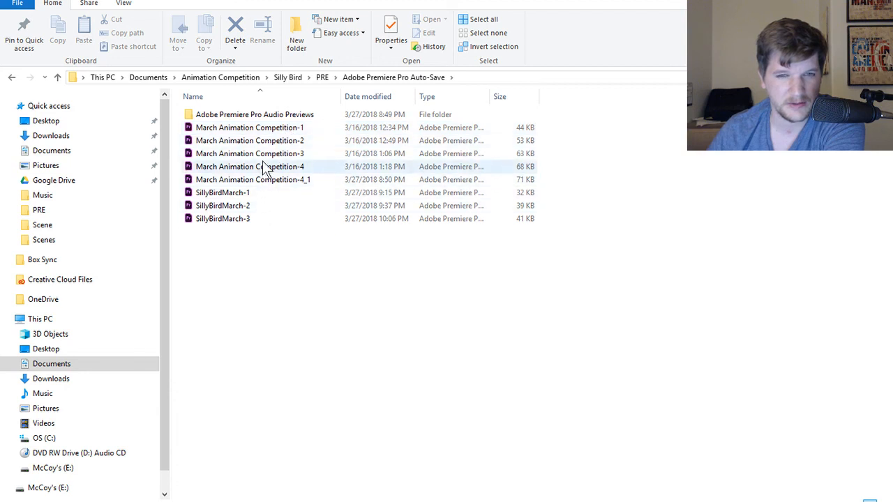
{"action": "double_click", "coordinate": [255, 116]}
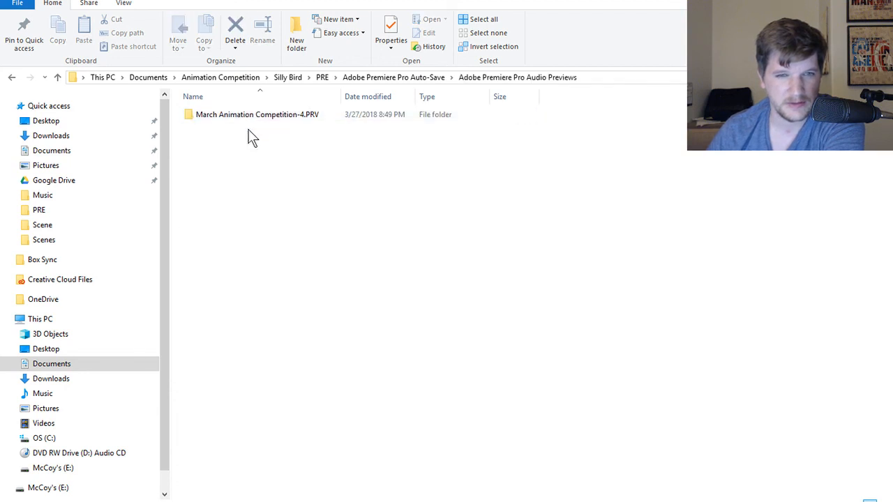
{"action": "left_click", "coordinate": [10, 77]}
{"action": "left_click", "coordinate": [265, 251]}
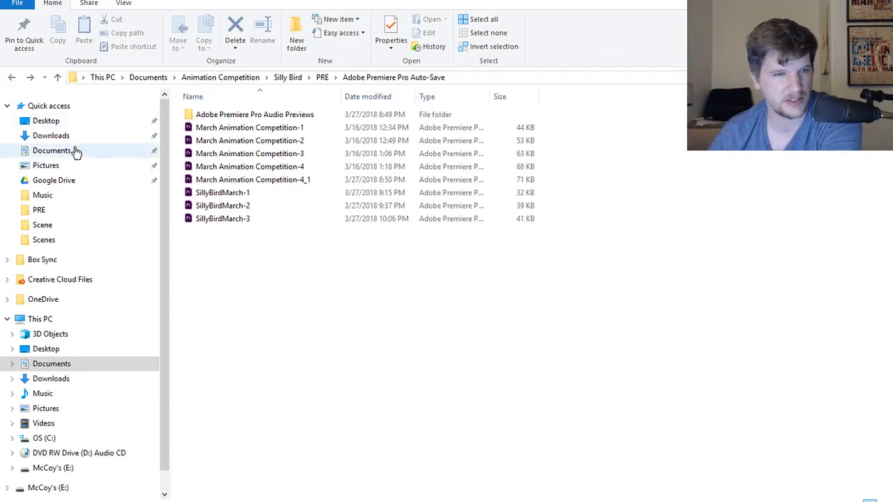
{"action": "scroll", "coordinate": [78, 328], "scroll_direction": "down", "scroll_amount": 1}
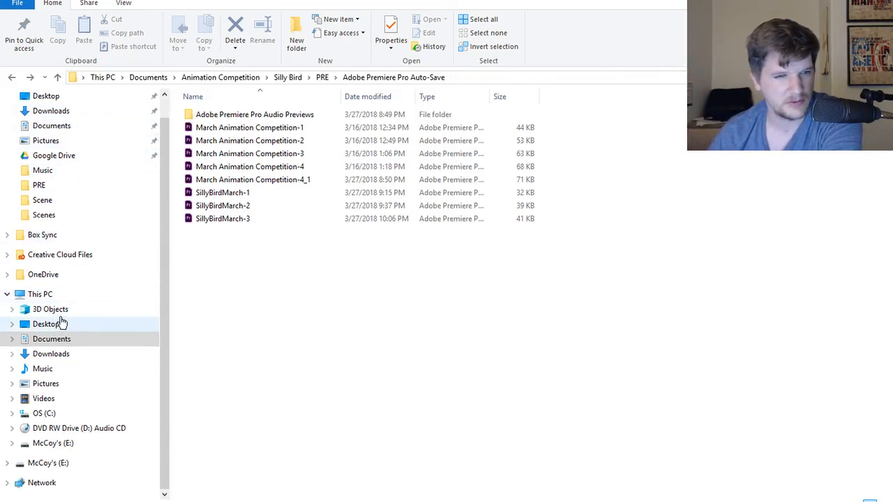
{"action": "left_click", "coordinate": [60, 295]}
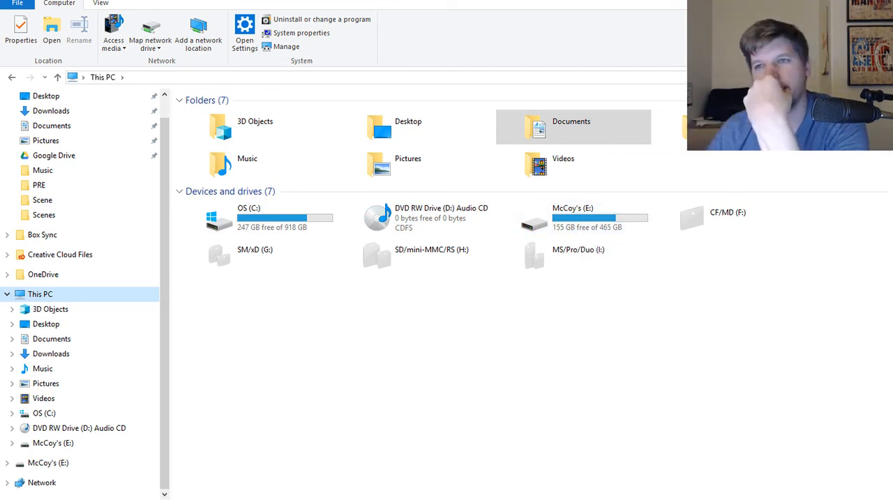
Switch back to Premiere Pro and move the Opening Scene_04 playhead back to 00:00:28:14
{"action": "key", "text": "alt+Tab"}
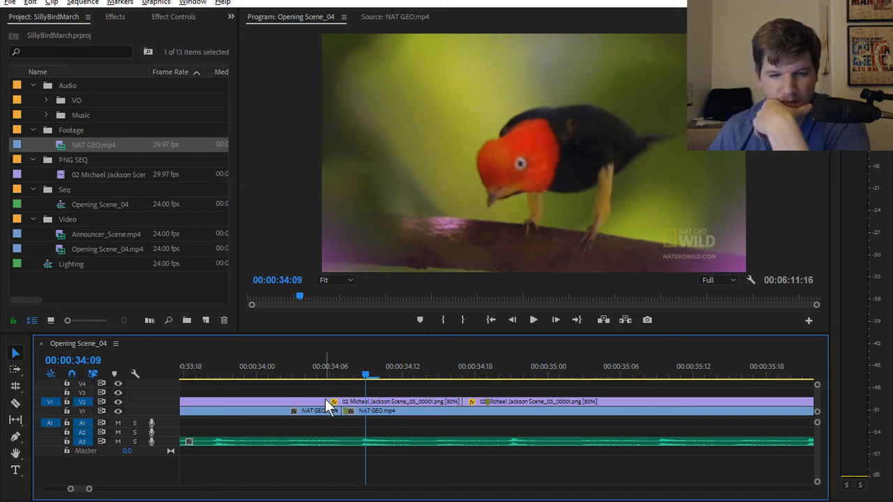
{"action": "left_click_drag", "start_coordinate": [331, 375], "coordinate": [271, 359]}
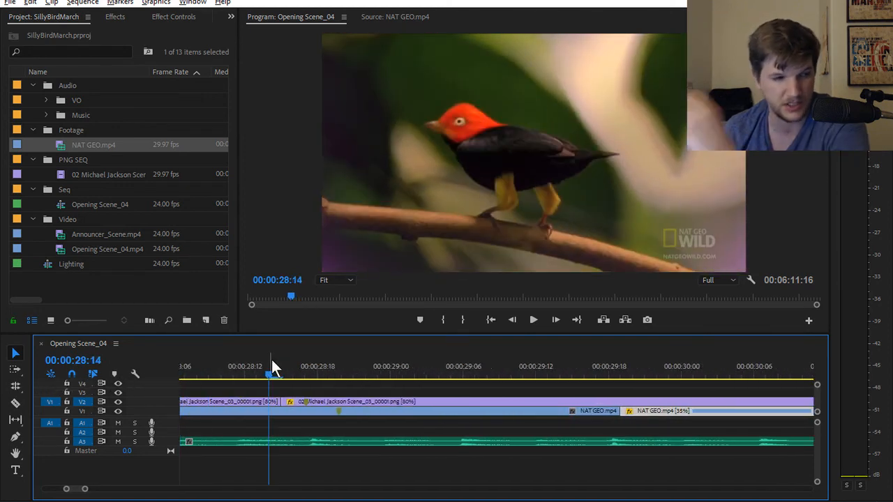